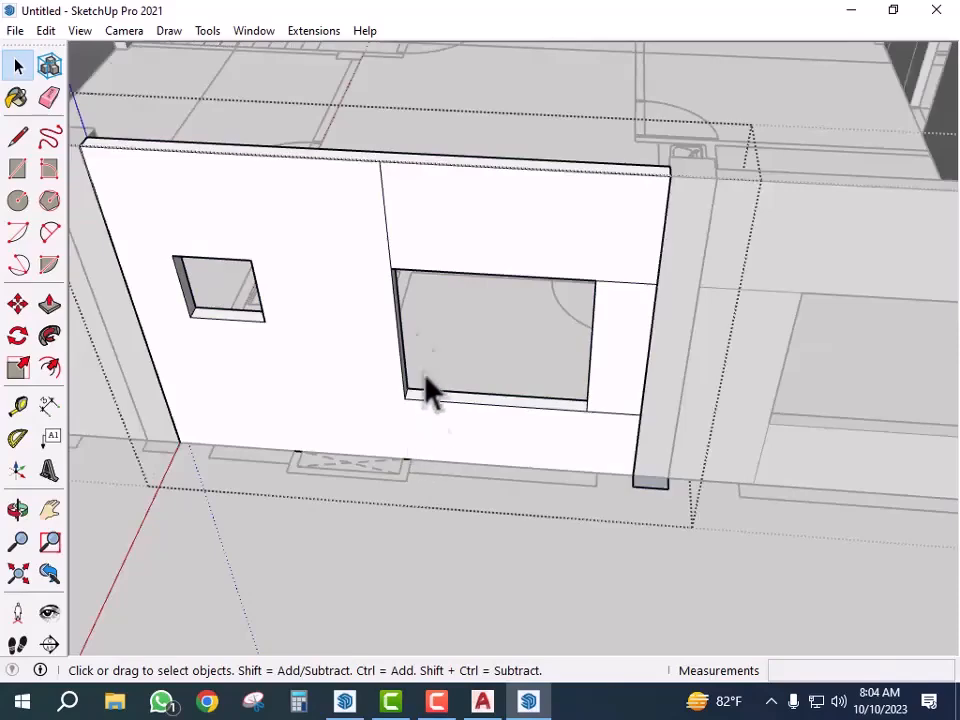
- Delete the leftover edges dividing the wall face around the large window opening of the corner wall
scroll(392, 300, down, 5)
middle_drag(596, 493, 632, 403)
triple_click(611, 306)
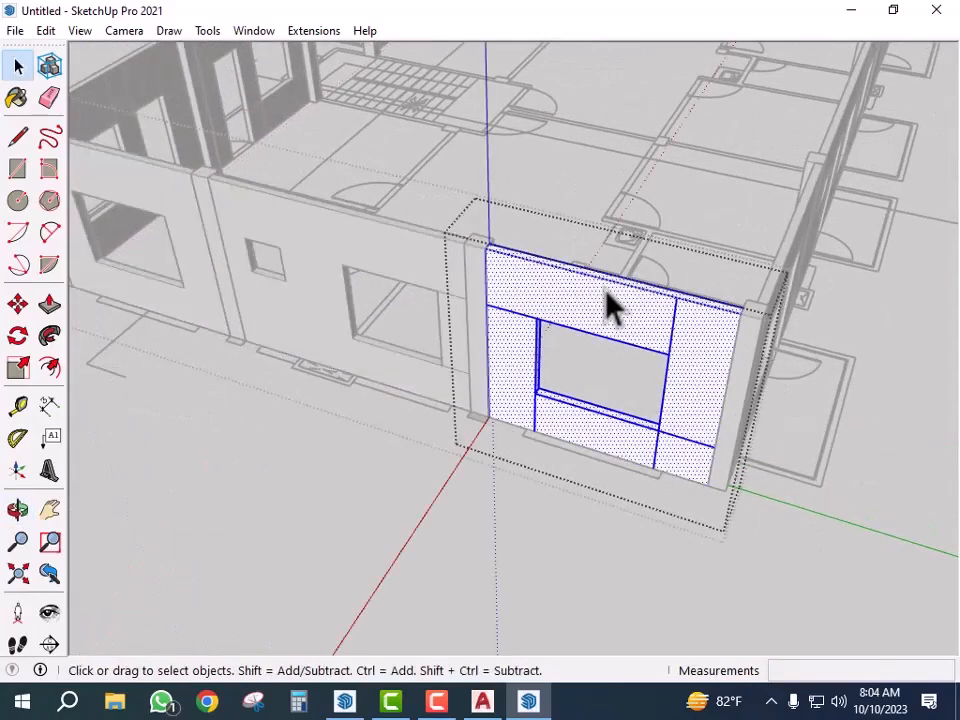
key(ctrl+t)
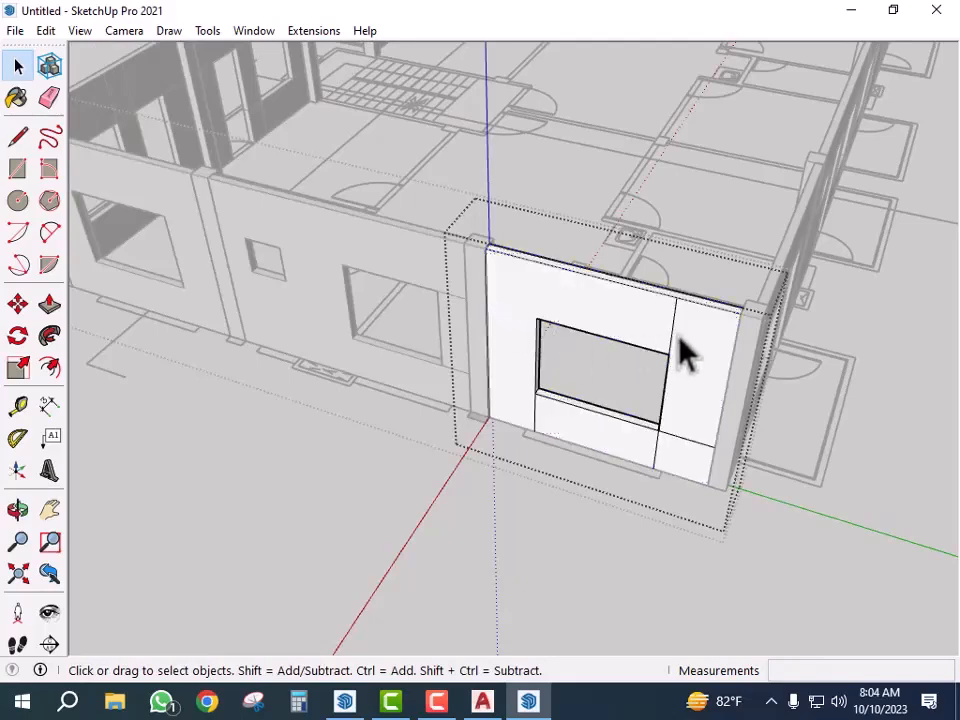
click(690, 380)
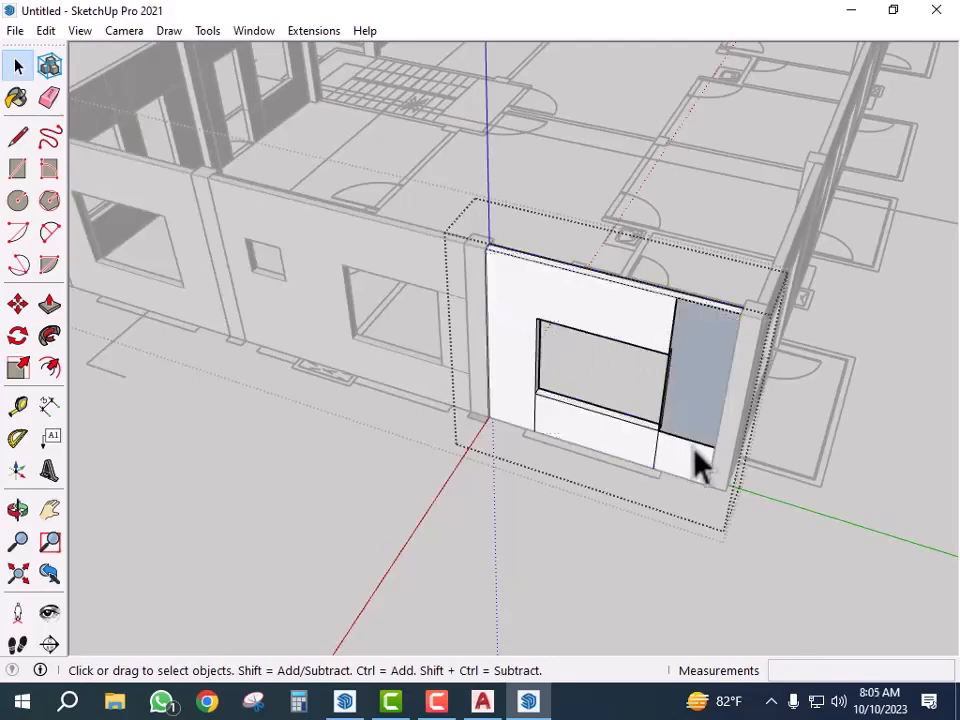
key(ctrl+t)
click(677, 342)
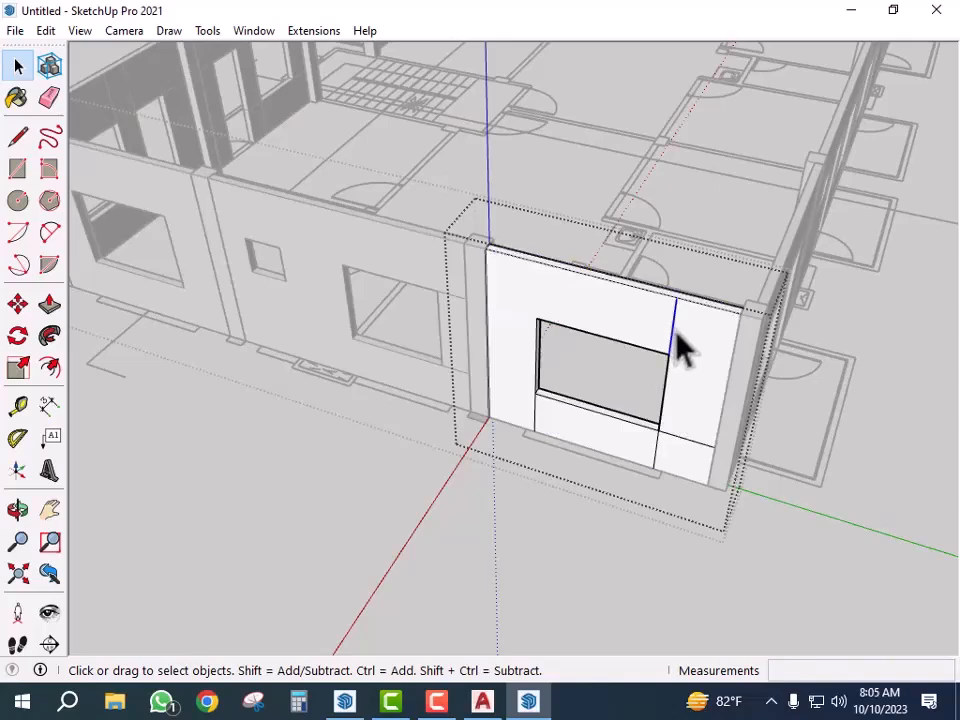
key(Delete)
click(656, 462)
key(Delete)
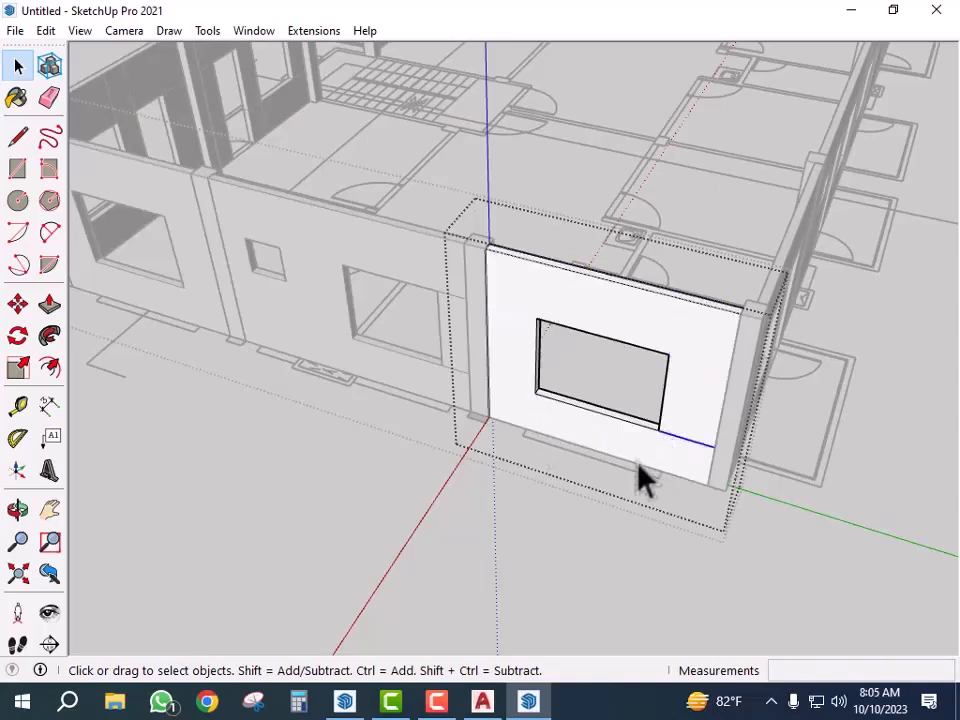
- Examine the ground-floor outer walls with their door and window openings from all sides of the building
scroll(690, 488, down, 2)
scroll(692, 521, down, 3)
middle_drag(784, 514, 736, 455)
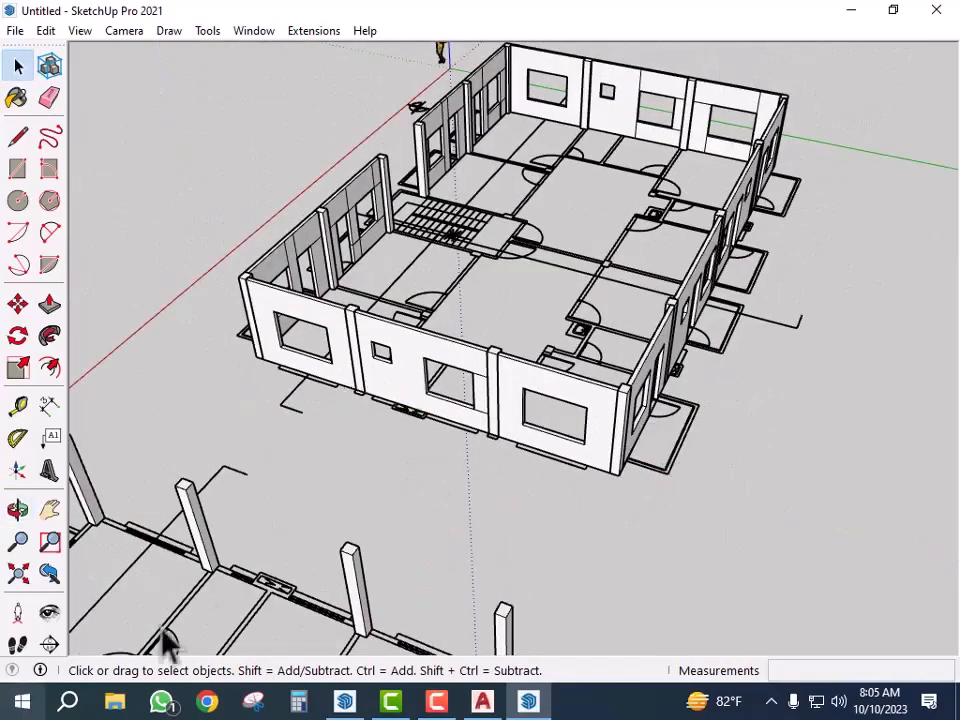
scroll(583, 525, down, 2)
middle_drag(583, 525, 306, 403)
scroll(561, 418, up, 3)
scroll(428, 410, down, 3)
scroll(520, 300, up, 4)
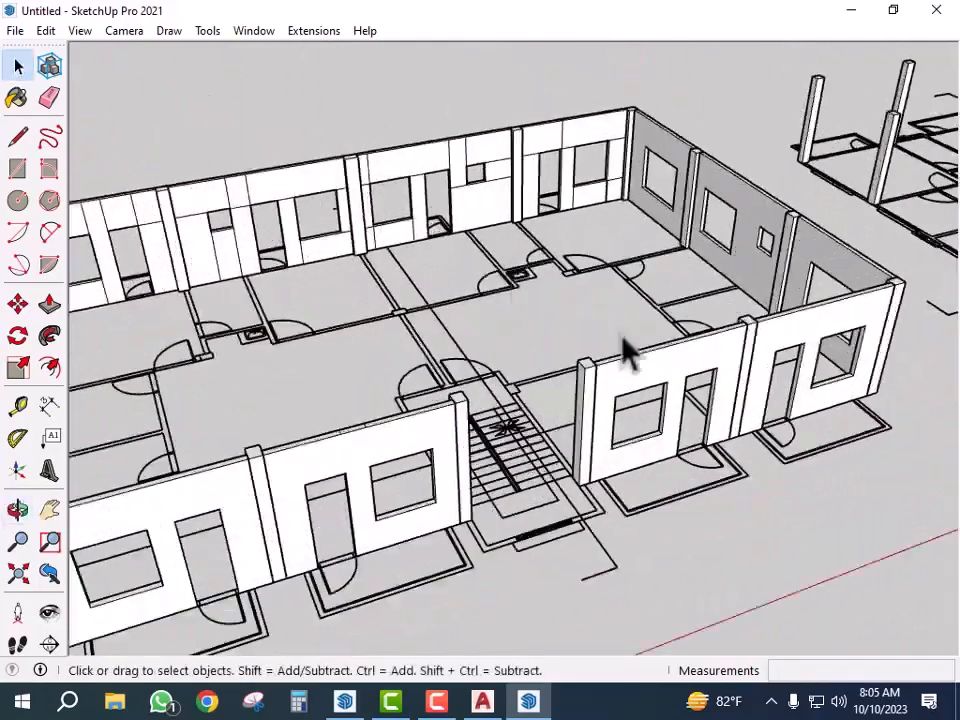
scroll(396, 321, down, 5)
middle_drag(476, 489, 540, 525)
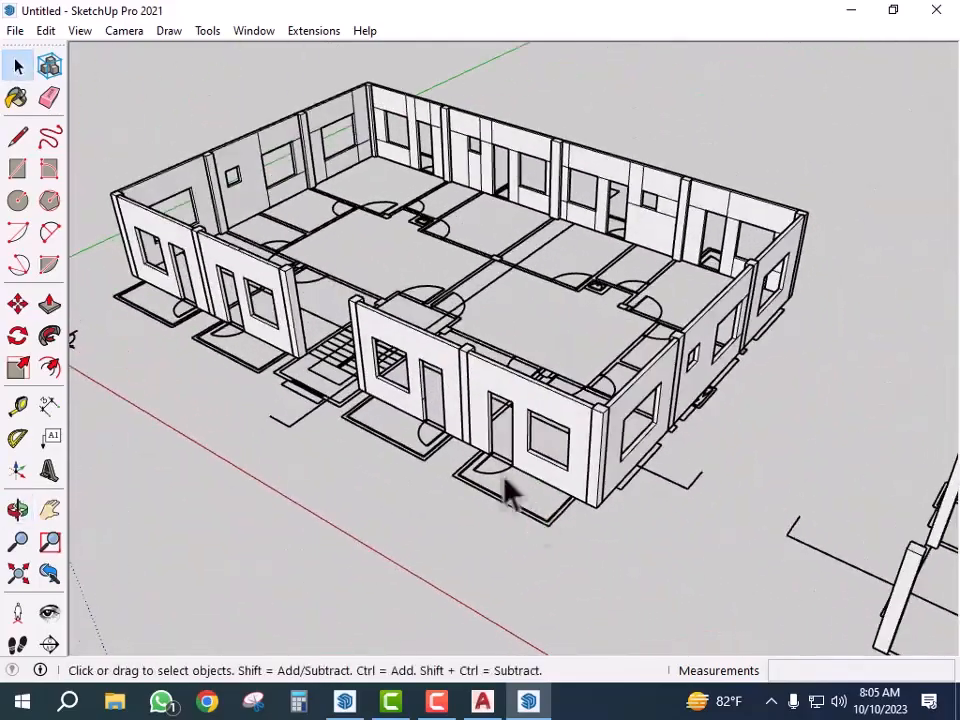
scroll(540, 525, down, 4)
middle_drag(546, 444, 585, 430)
scroll(585, 430, up, 3)
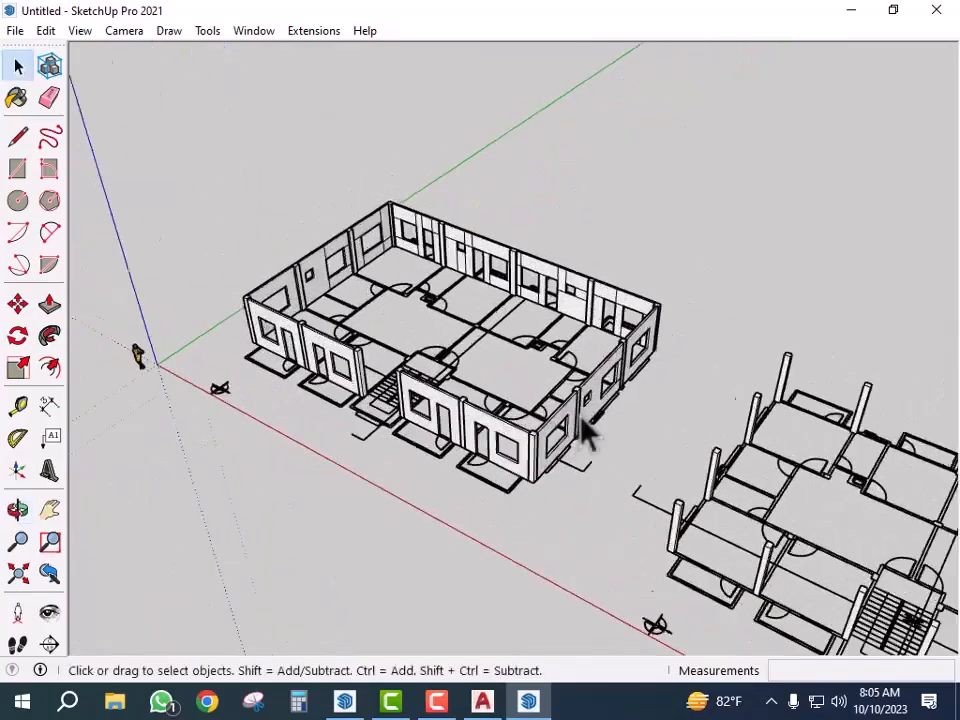
scroll(585, 430, up, 4)
scroll(655, 450, down, 3)
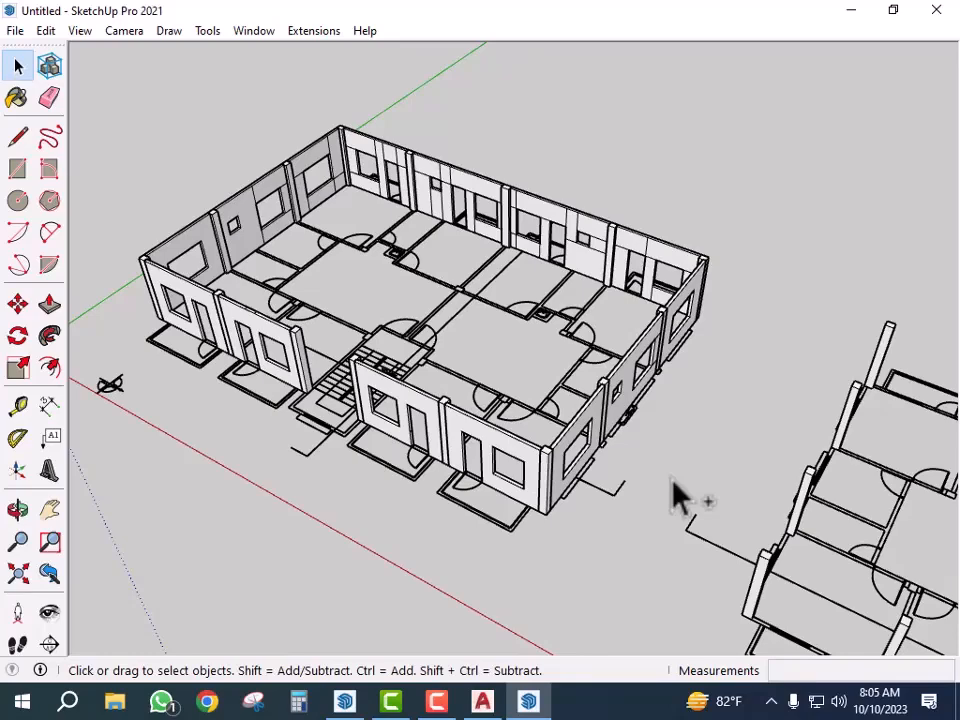
- Start saving the model and browse to the COMPLETE PROJECT folder on New Volume (G:)
key(ctrl+s)
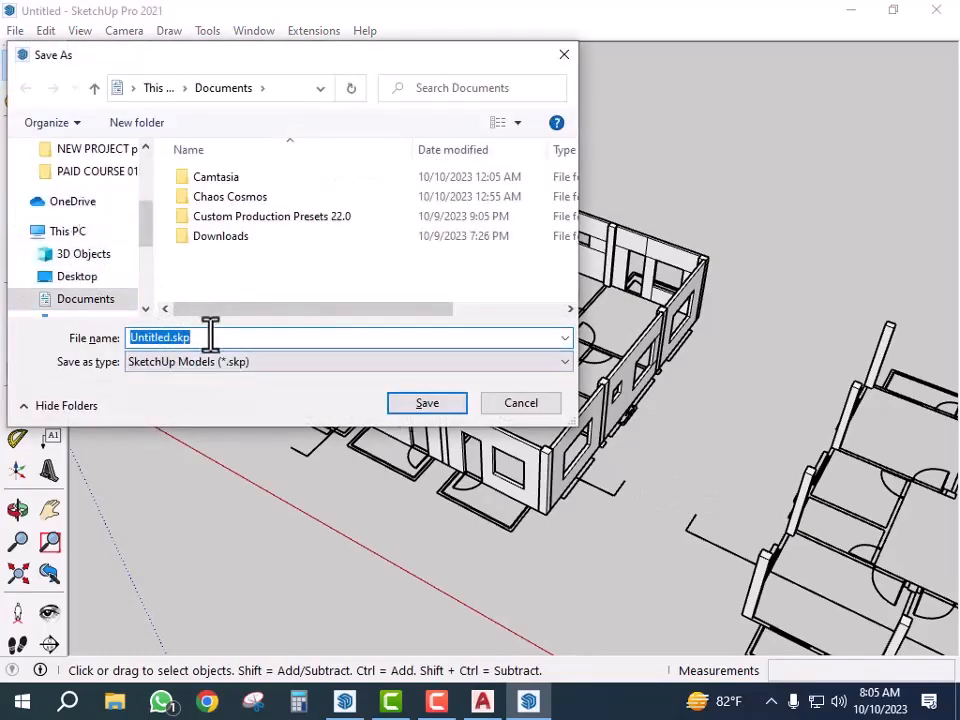
scroll(96, 250, down, 3)
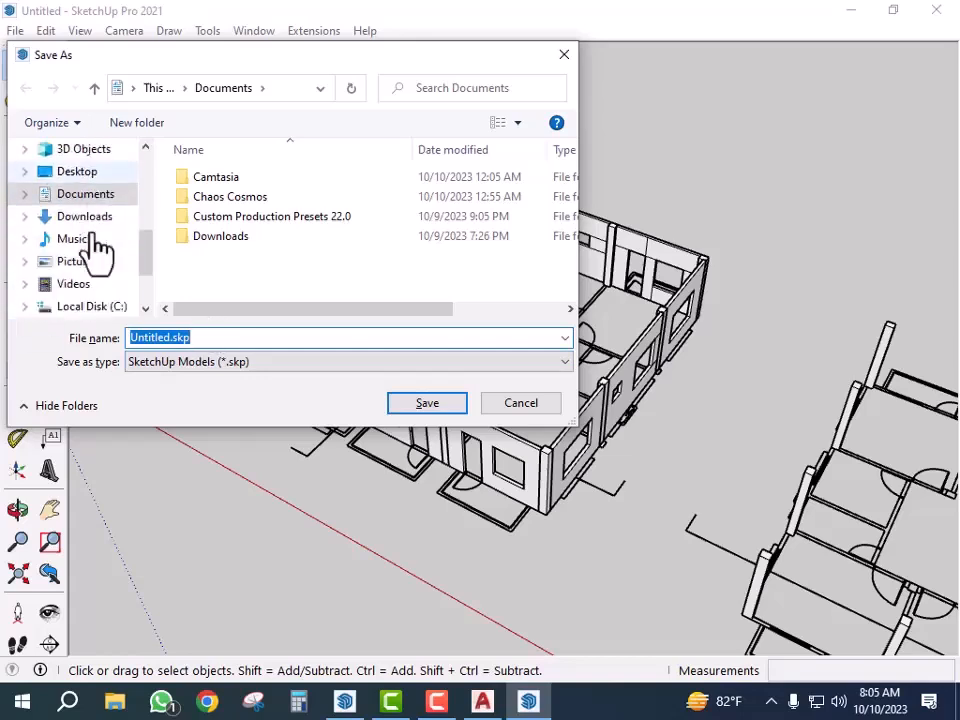
click(112, 268)
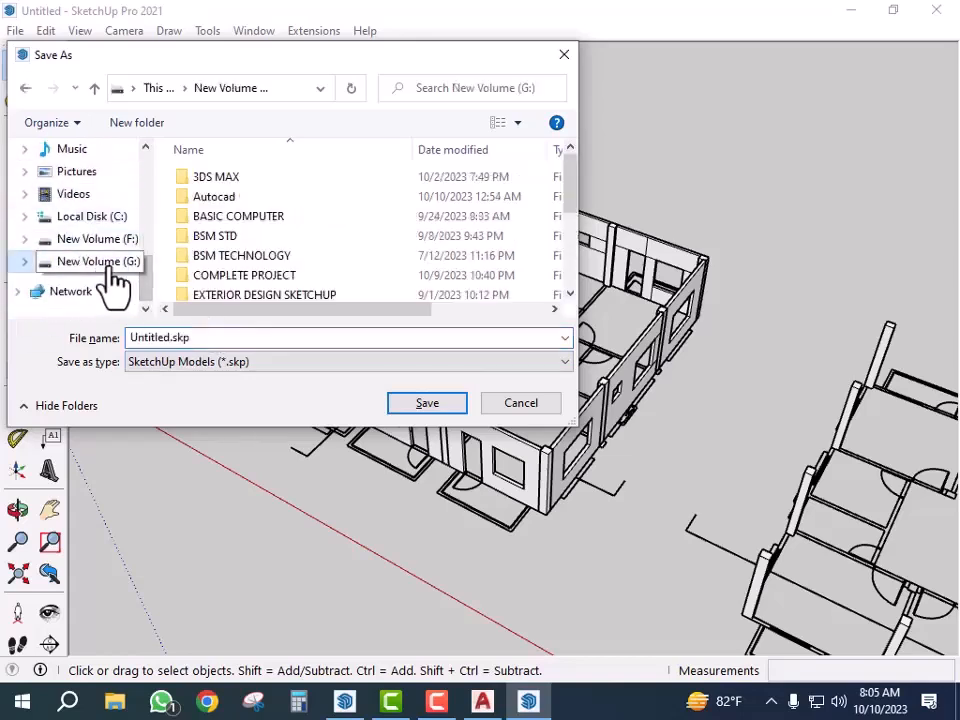
scroll(279, 268, down, 5)
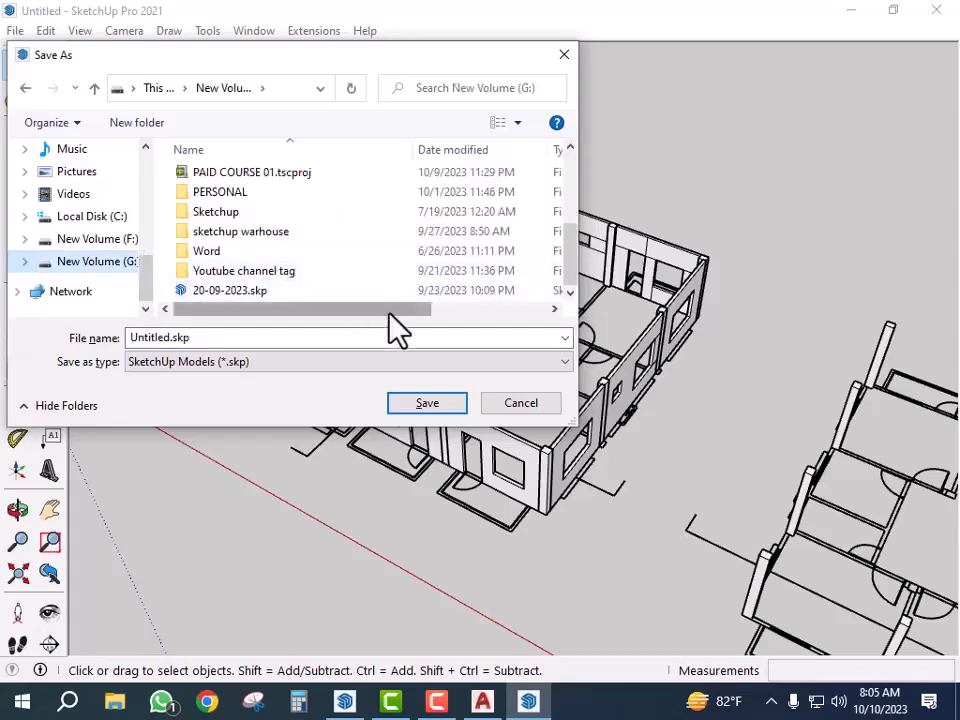
scroll(381, 312, up, 10)
scroll(380, 300, down, 10)
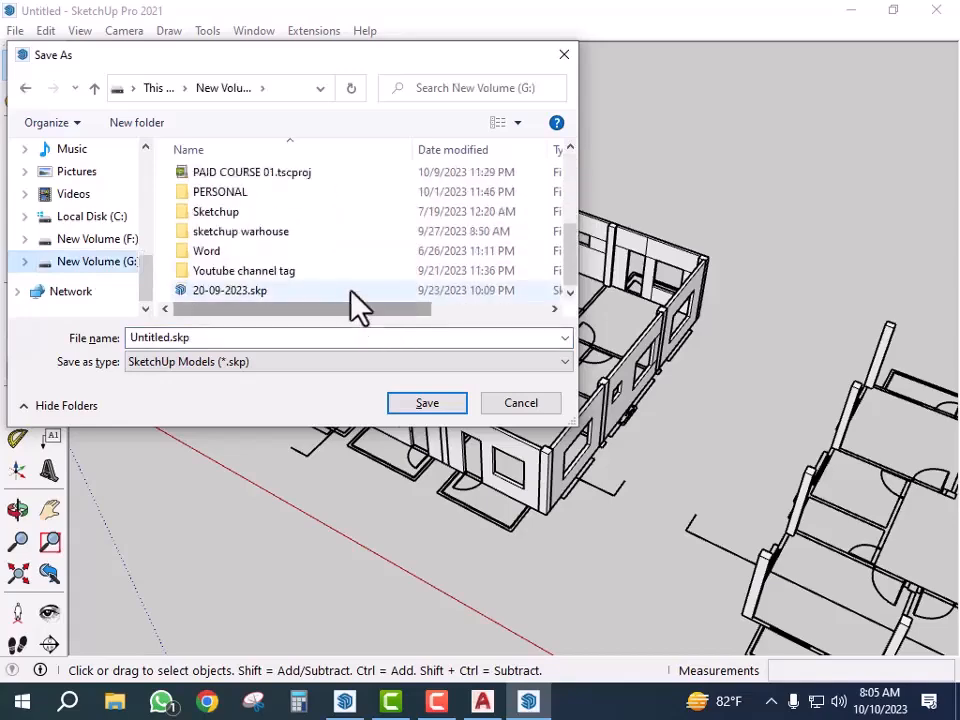
scroll(313, 272, up, 3)
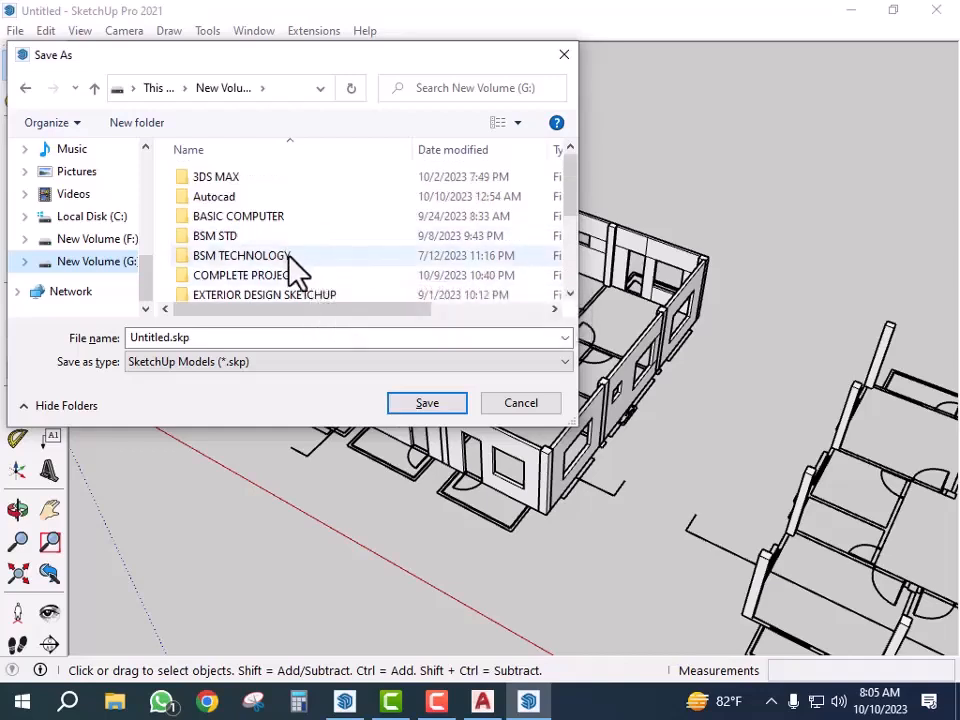
double_click(270, 276)
scroll(285, 288, down, 2)
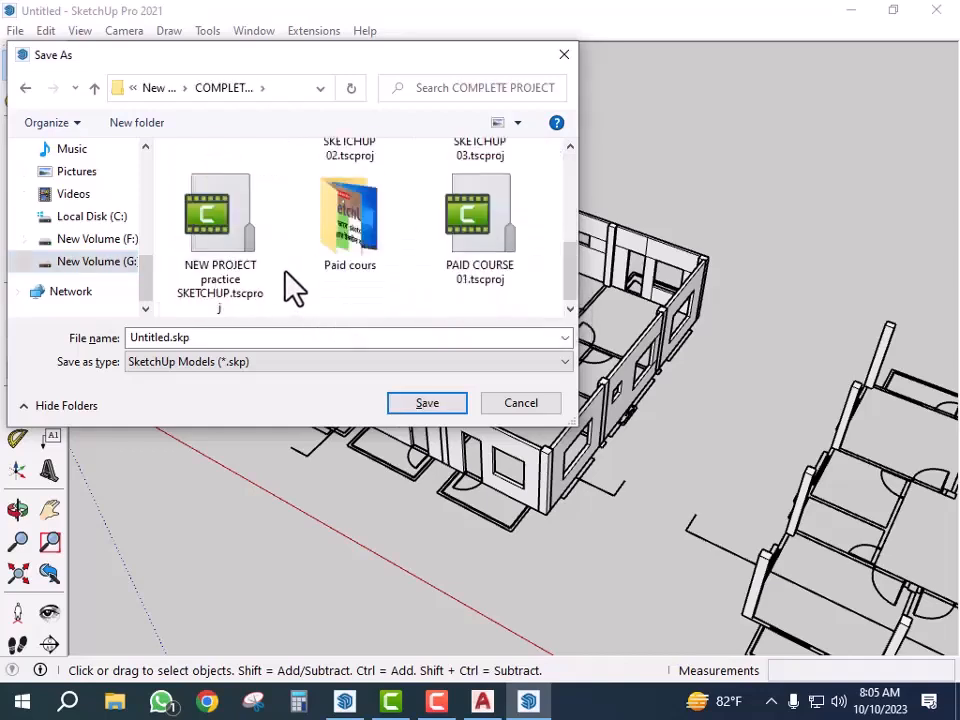
- Create a folder named "cleant work" and save the model in it as Untitled.skp
right_click(352, 296)
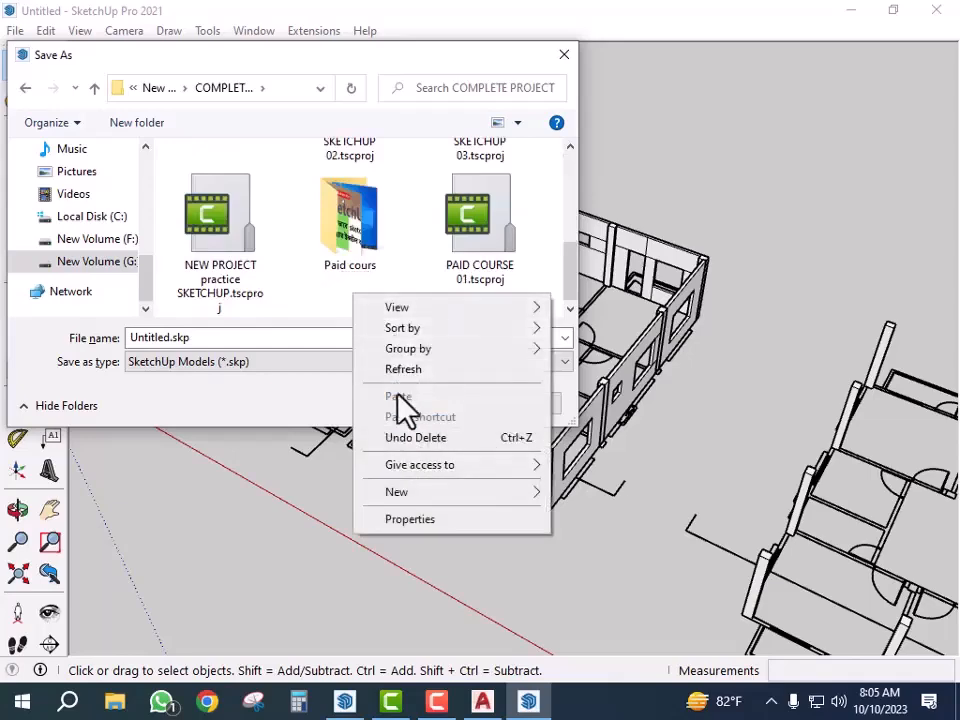
mouse_move(525, 495)
click(575, 493)
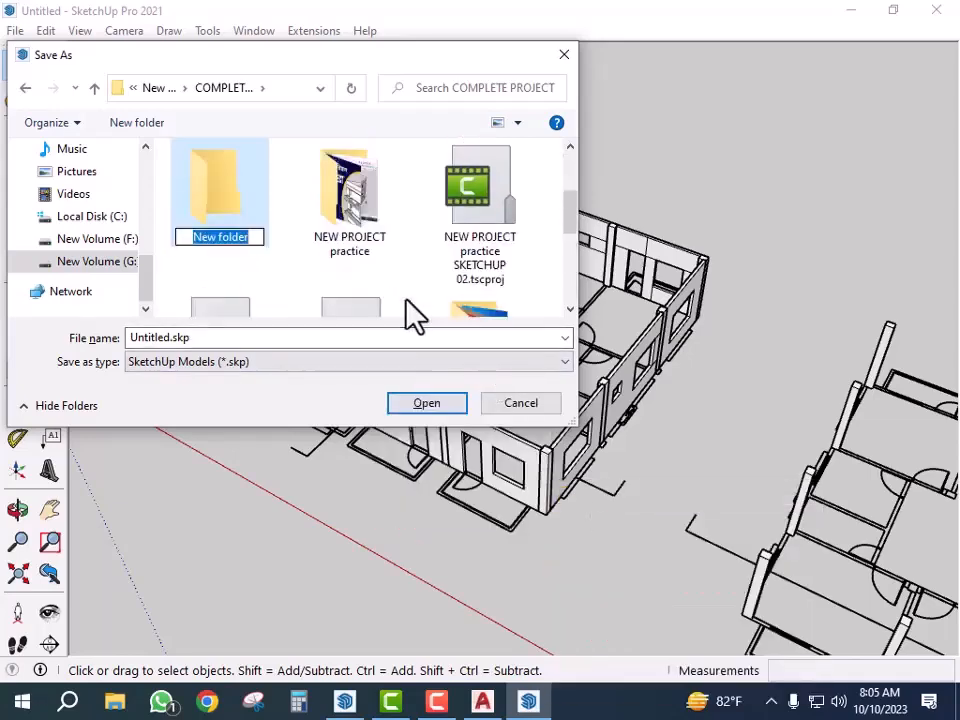
text(cleant)
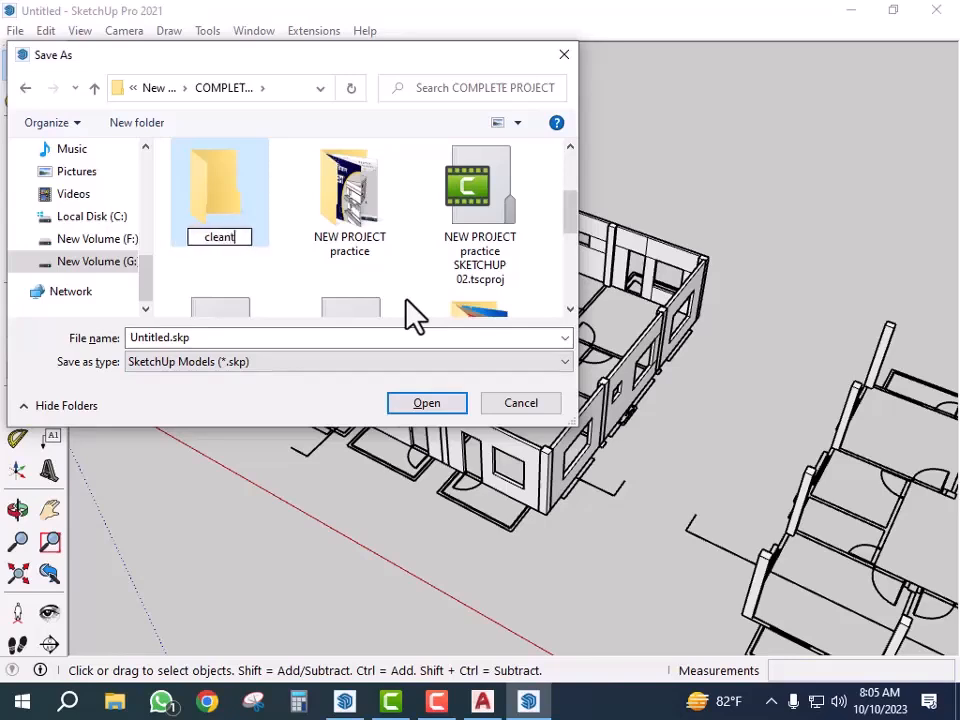
text( work)
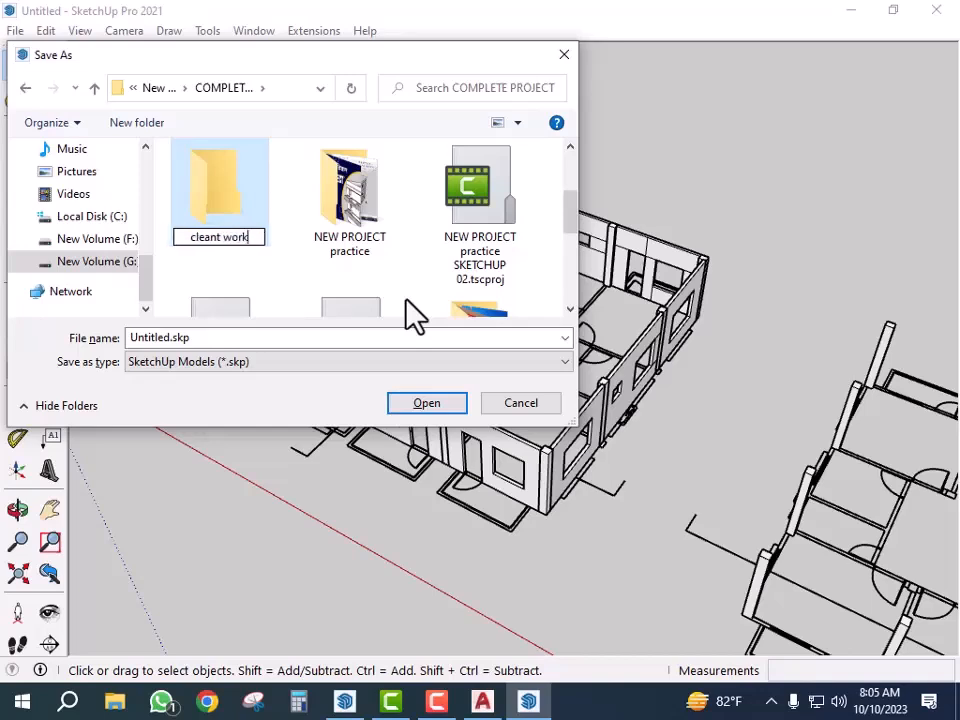
key(Return)
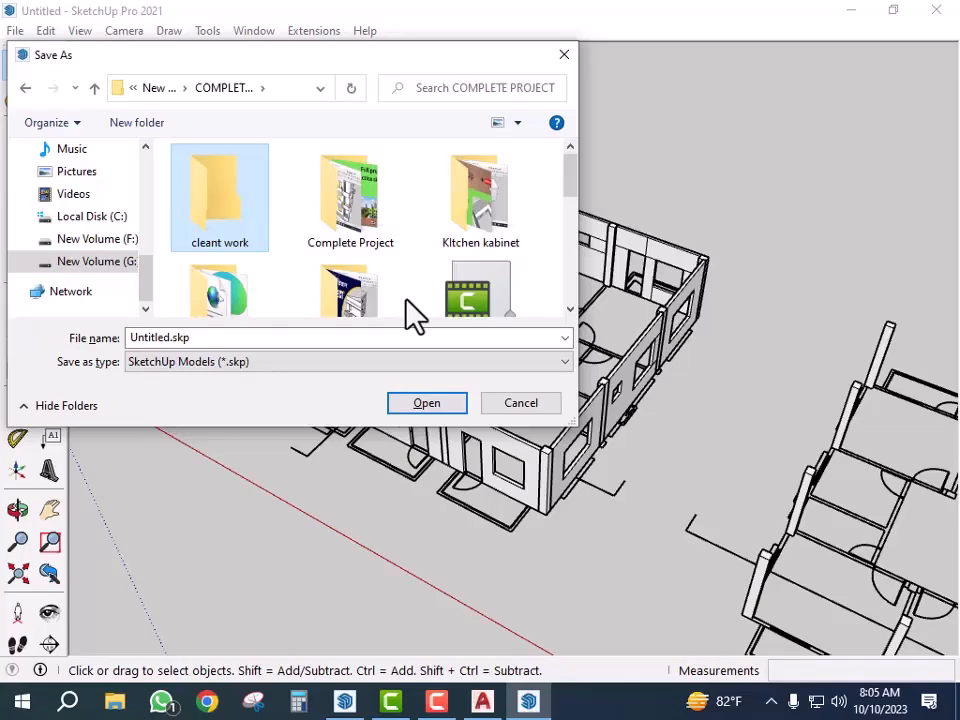
key(Return)
click(437, 412)
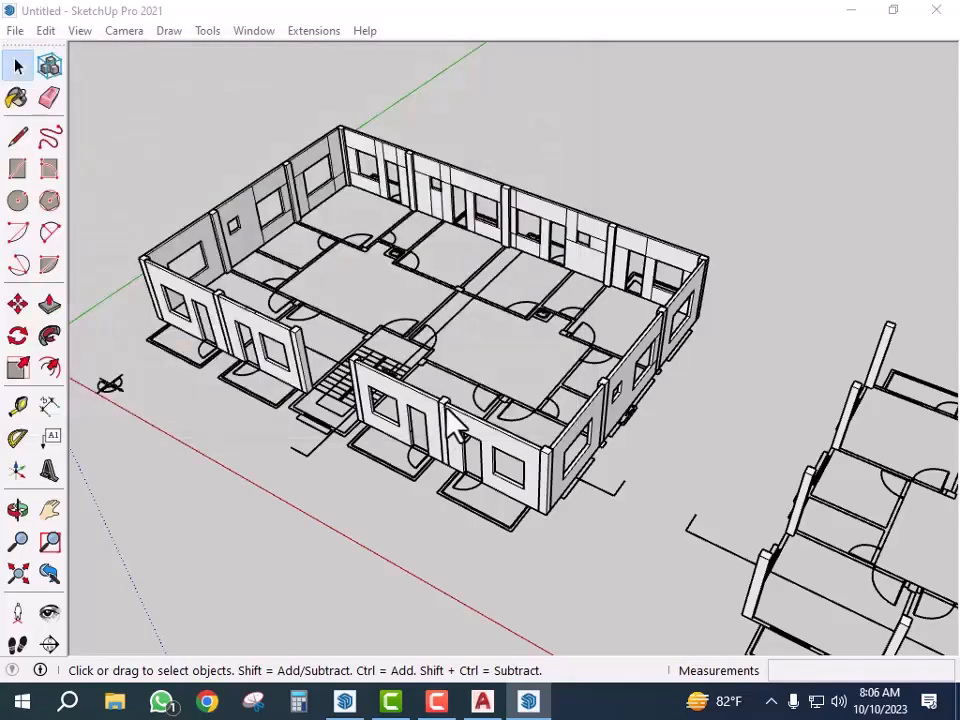
- Inspect the building's corner, door openings and the neighbouring column layout in the saved model
scroll(529, 557, down, 2)
middle_drag(628, 503, 767, 396)
scroll(446, 454, down, 2)
scroll(600, 476, up, 5)
scroll(575, 447, up, 2)
middle_drag(575, 447, 564, 435)
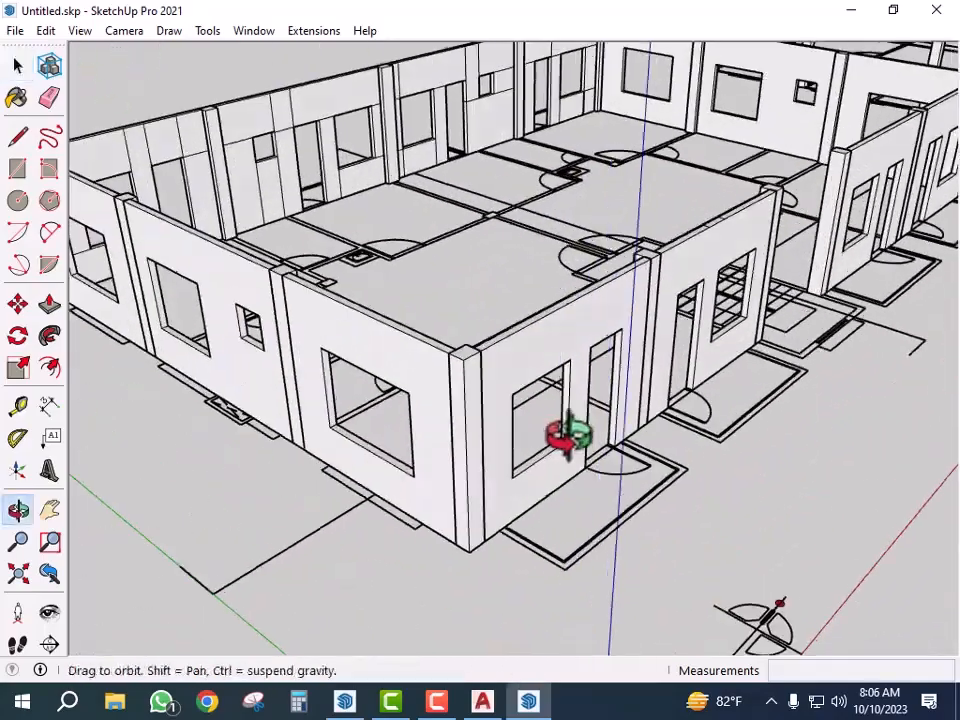
scroll(658, 439, down, 3)
middle_drag(658, 439, 510, 414)
scroll(532, 410, up, 2)
scroll(444, 476, down, 4)
scroll(520, 597, down, 2)
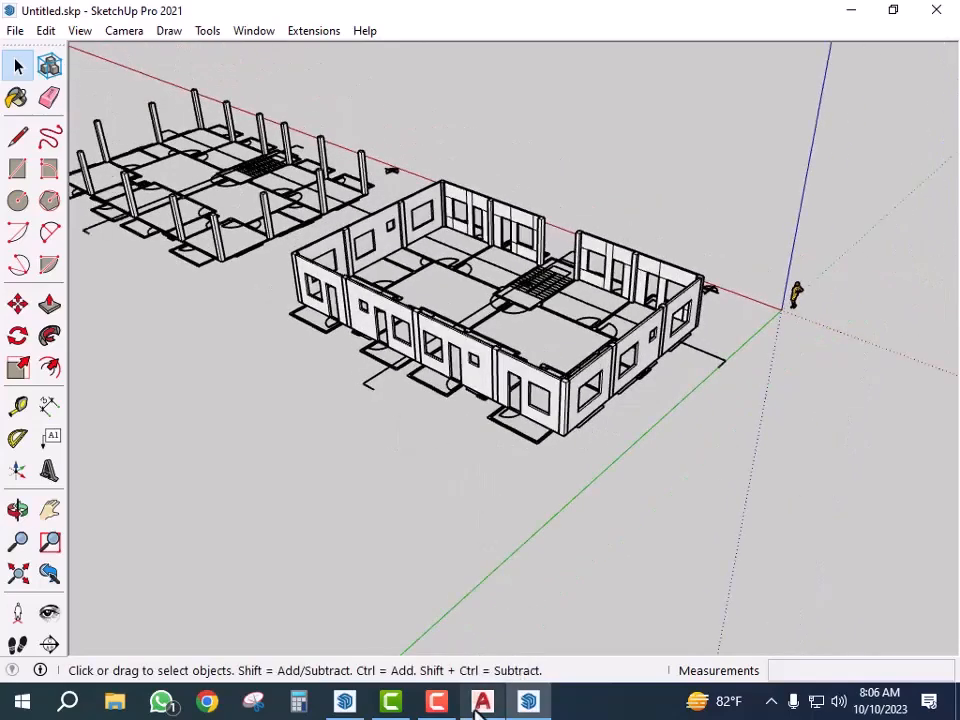
- Switch to the EX 18.07.2023.skp model and explode the rooftop stair room group that contains the brown door
mouse_move(527, 705)
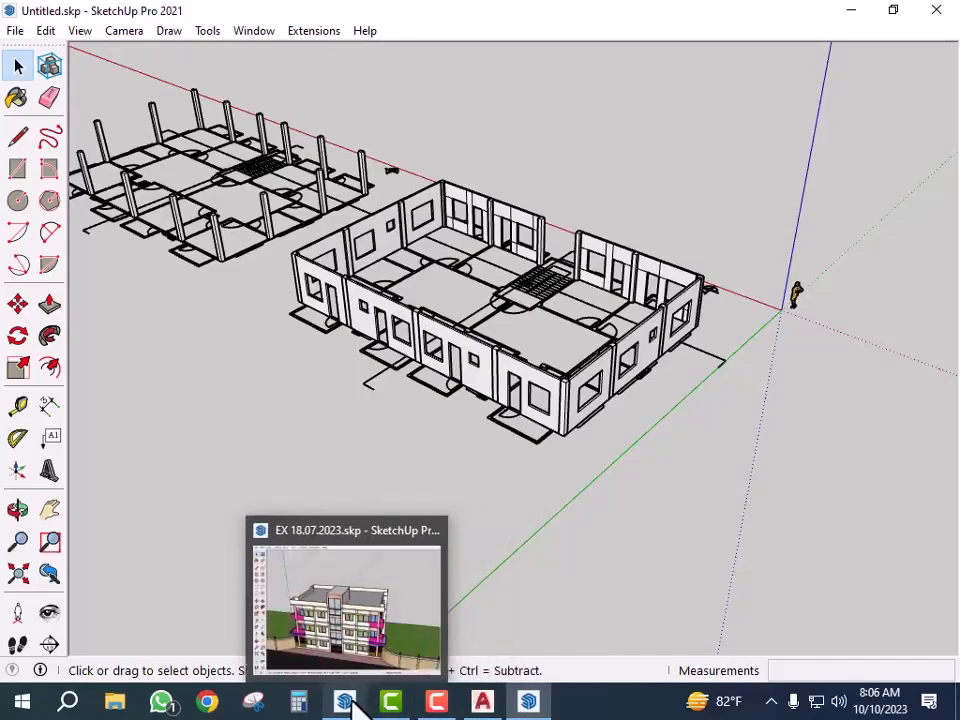
click(354, 621)
mouse_move(612, 452)
middle_down()
mouse_move(628, 465)
mouse_move(407, 493)
mouse_move(574, 486)
mouse_move(253, 487)
middle_up()
scroll(638, 470, up, 5)
scroll(540, 456, down, 3)
middle_drag(540, 456, 381, 326)
scroll(395, 140, up, 8)
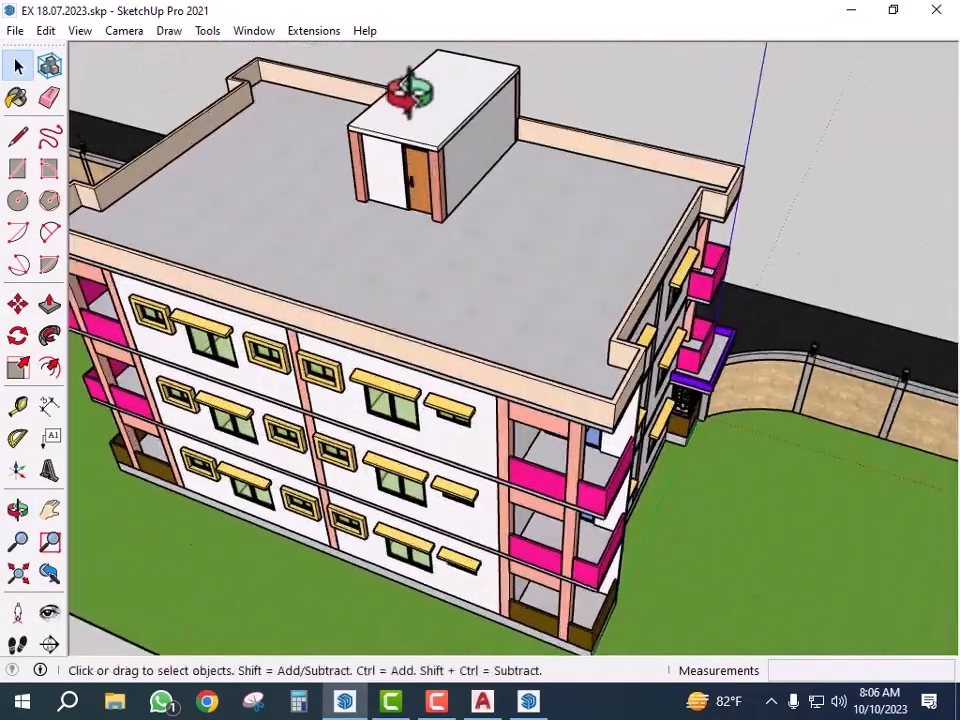
scroll(410, 162, up, 8)
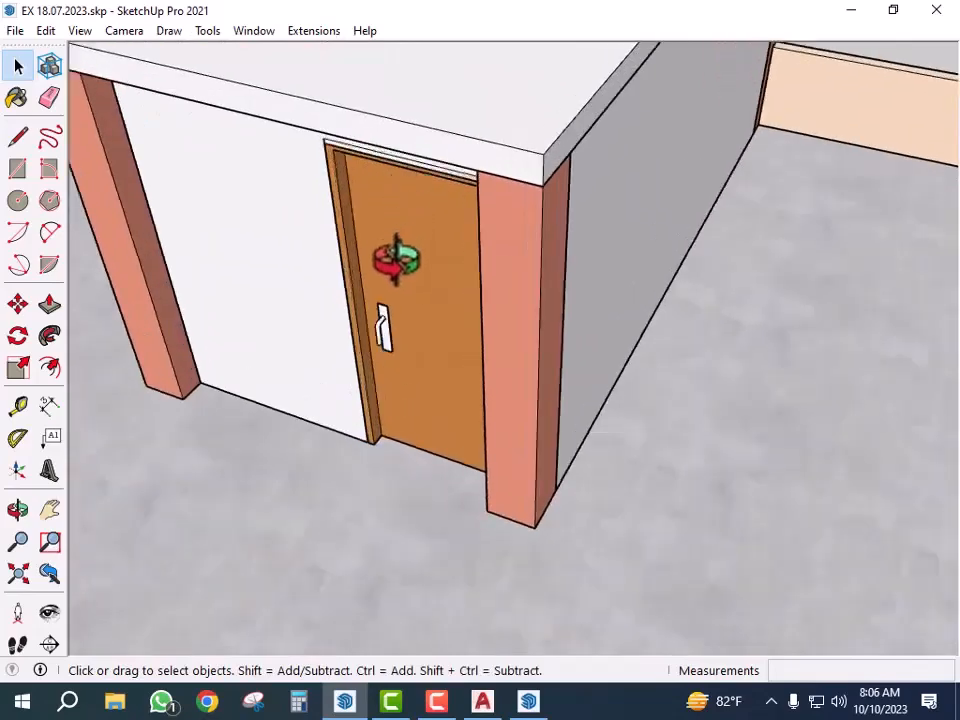
click(367, 318)
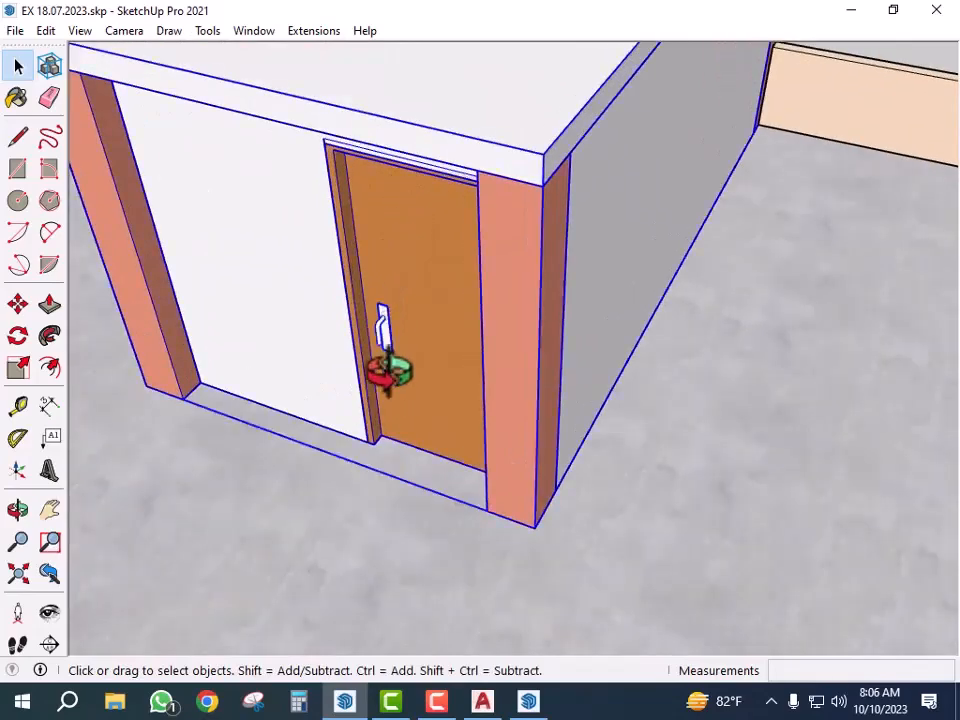
scroll(415, 340, down, 3)
middle_drag(415, 340, 443, 348)
right_click(470, 303)
click(560, 451)
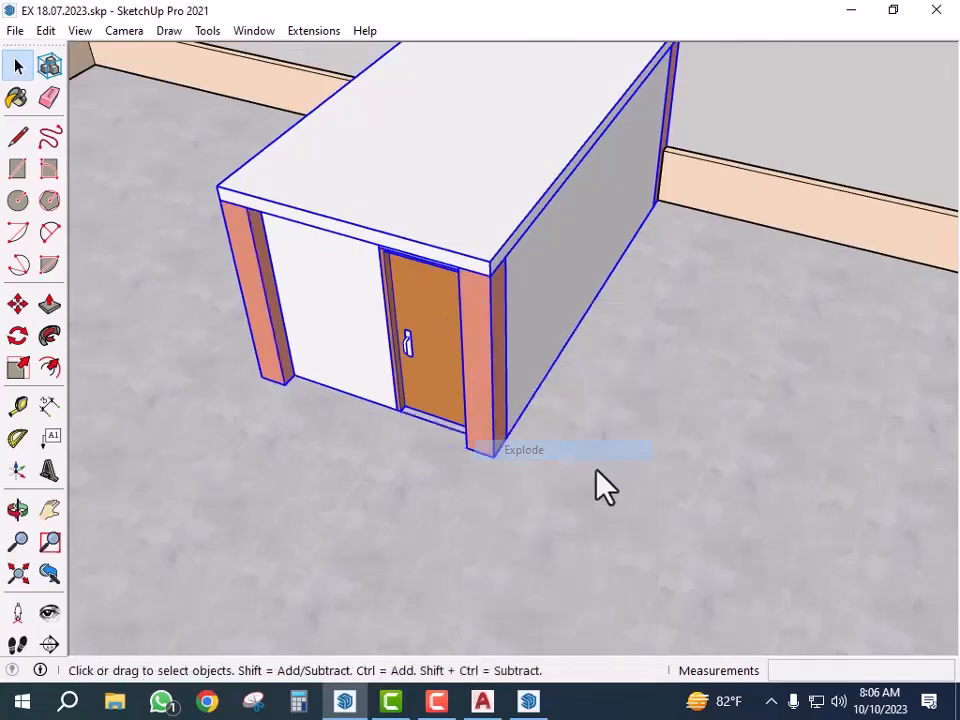
- Copy the brown door with its frame and handle from the rooftop stair room
click(490, 345)
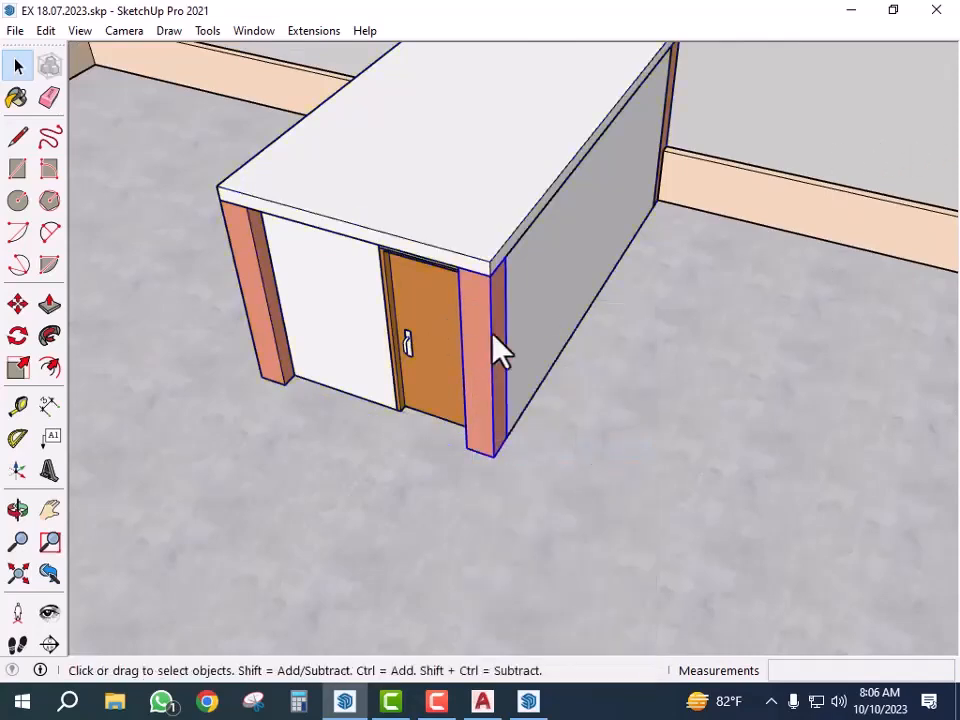
click(428, 348)
scroll(386, 407, up, 5)
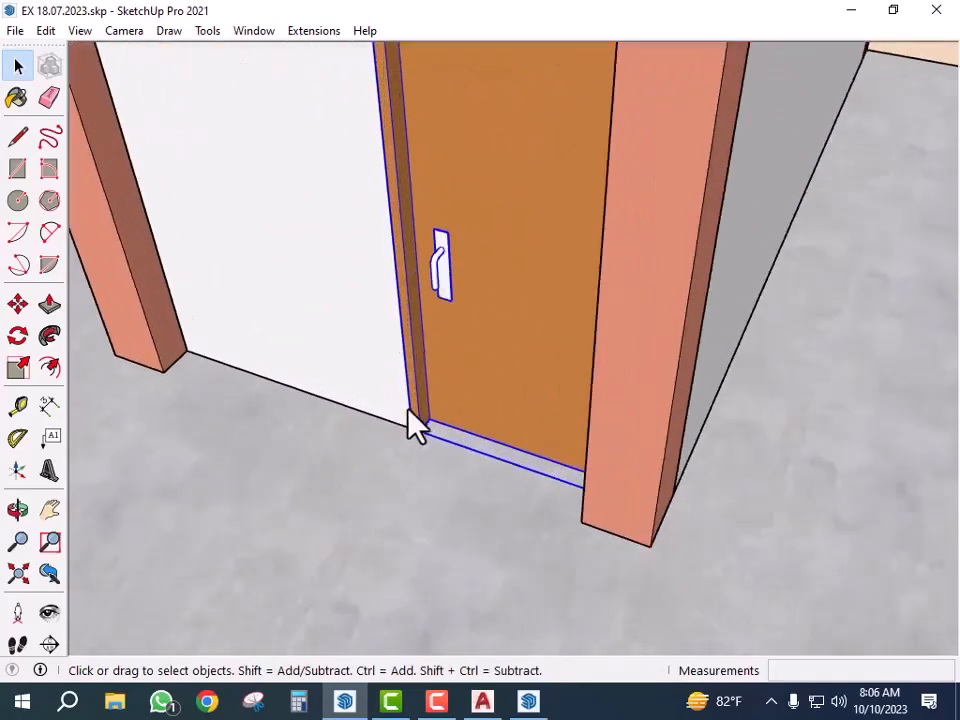
scroll(415, 410, down, 5)
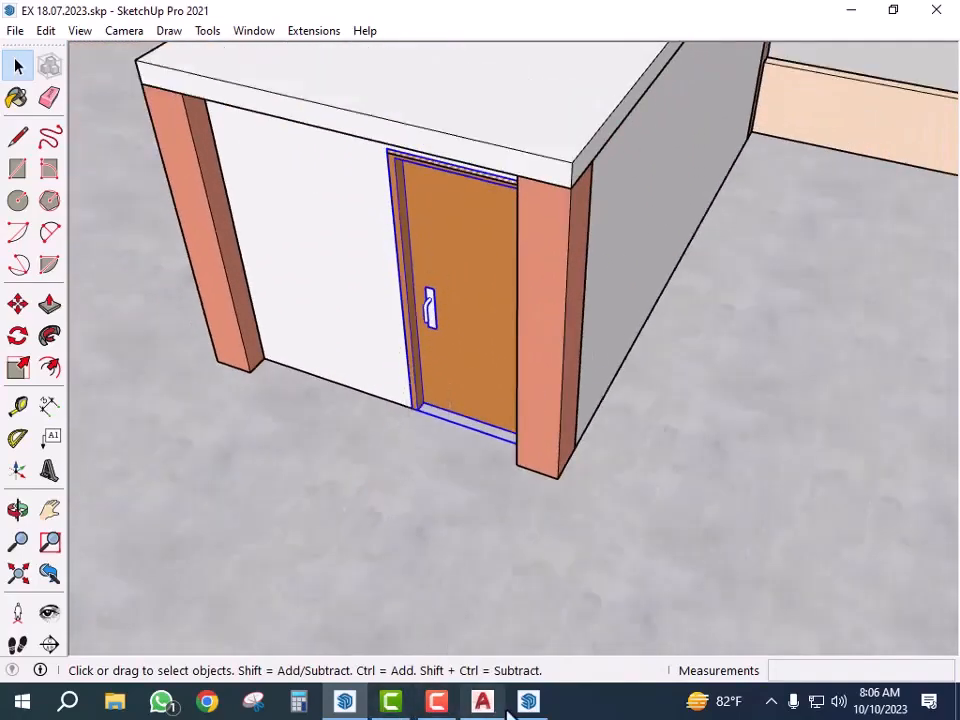
- Switch to the Untitled.skp model and paste the copied door on the ground in front of the corner door opening
click(528, 703)
scroll(536, 510, up, 6)
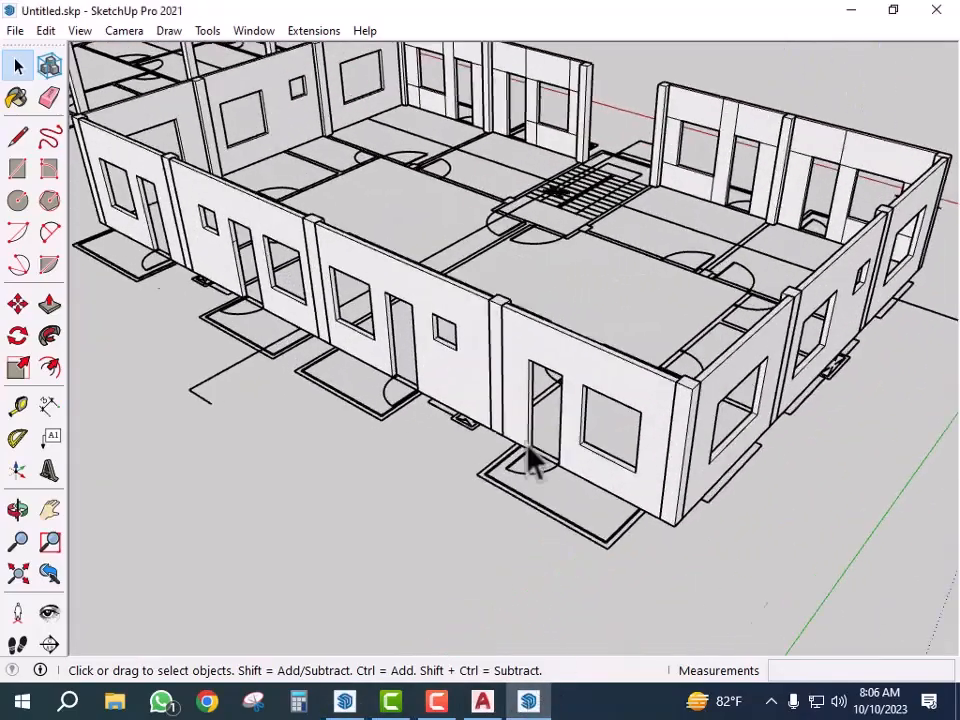
key(ctrl+v)
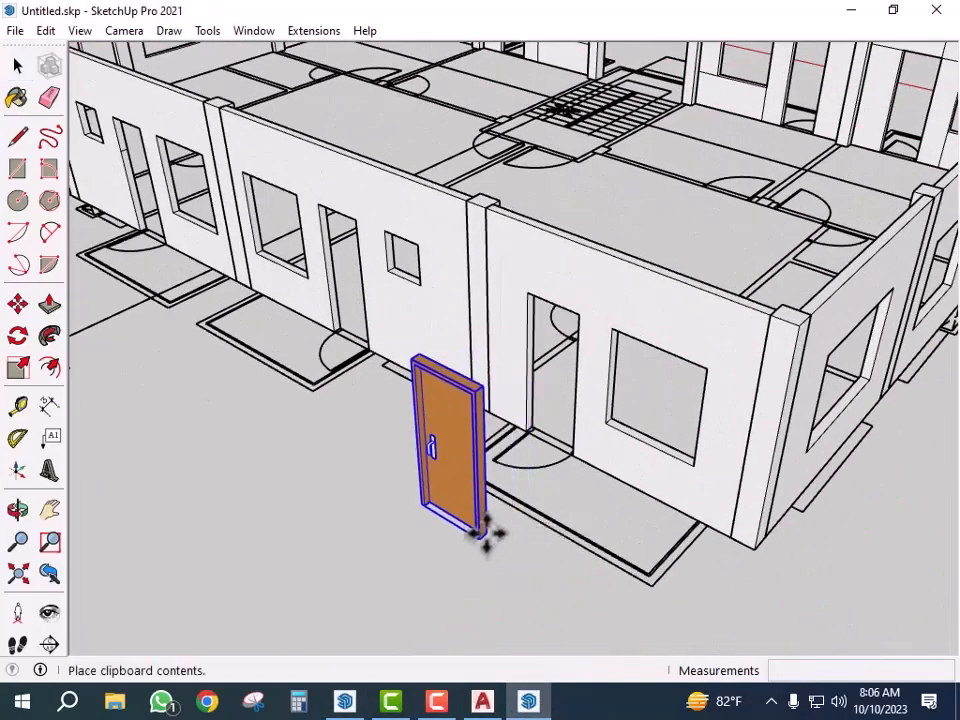
click(482, 525)
- Move the pasted door by its bottom outer frame corner onto the matching bottom corner of the wall's door opening
middle_drag(475, 570, 585, 570)
scroll(619, 504, up, 5)
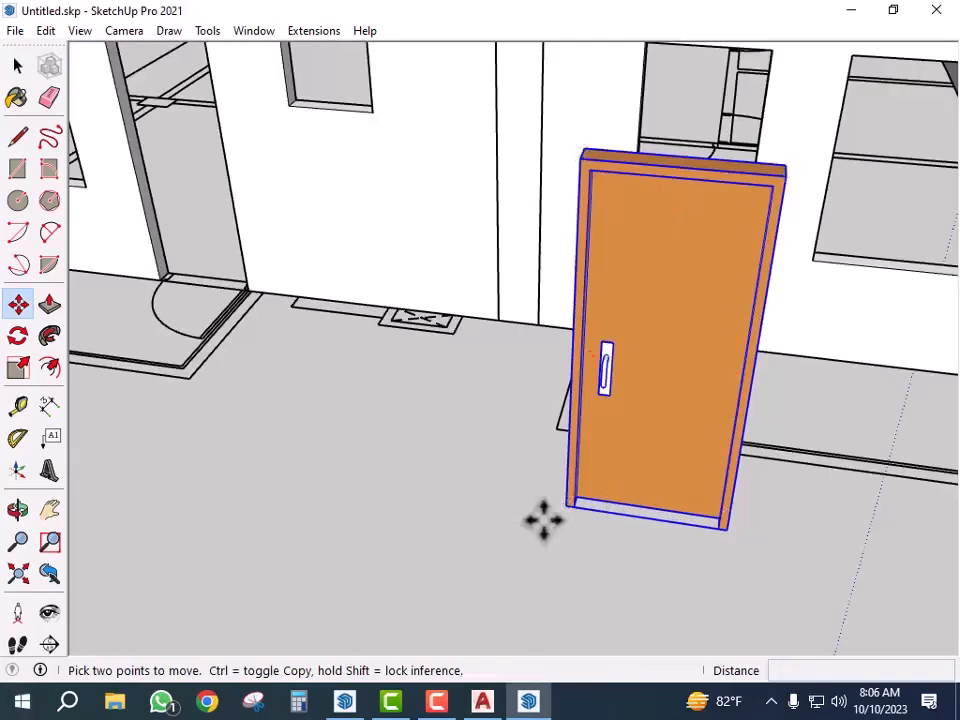
scroll(560, 512, up, 4)
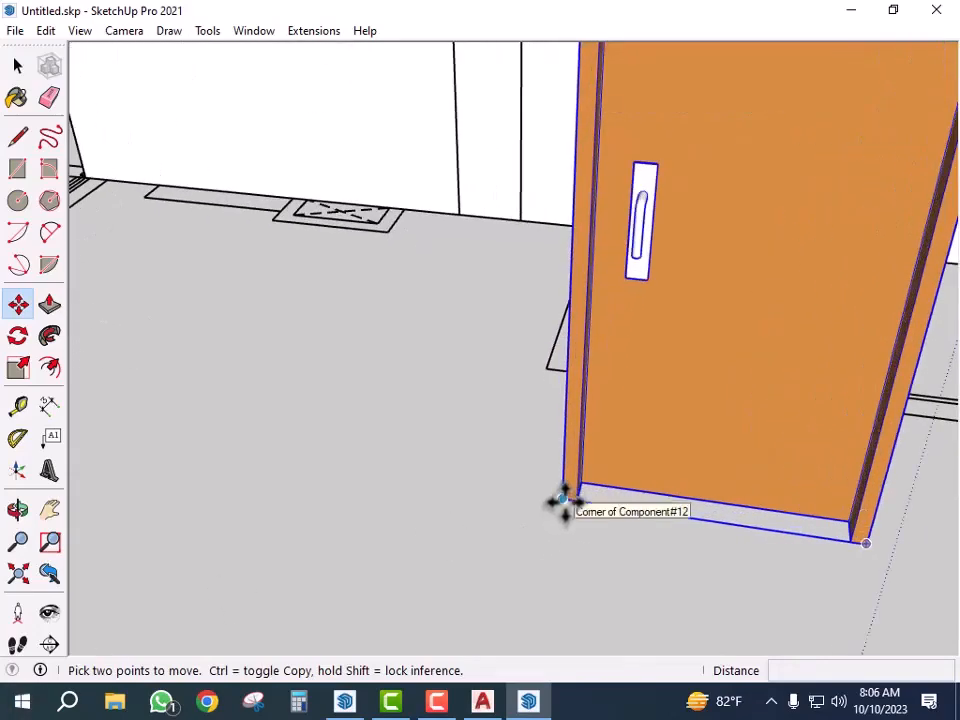
click(564, 500)
scroll(615, 504, down, 4)
scroll(677, 313, up, 5)
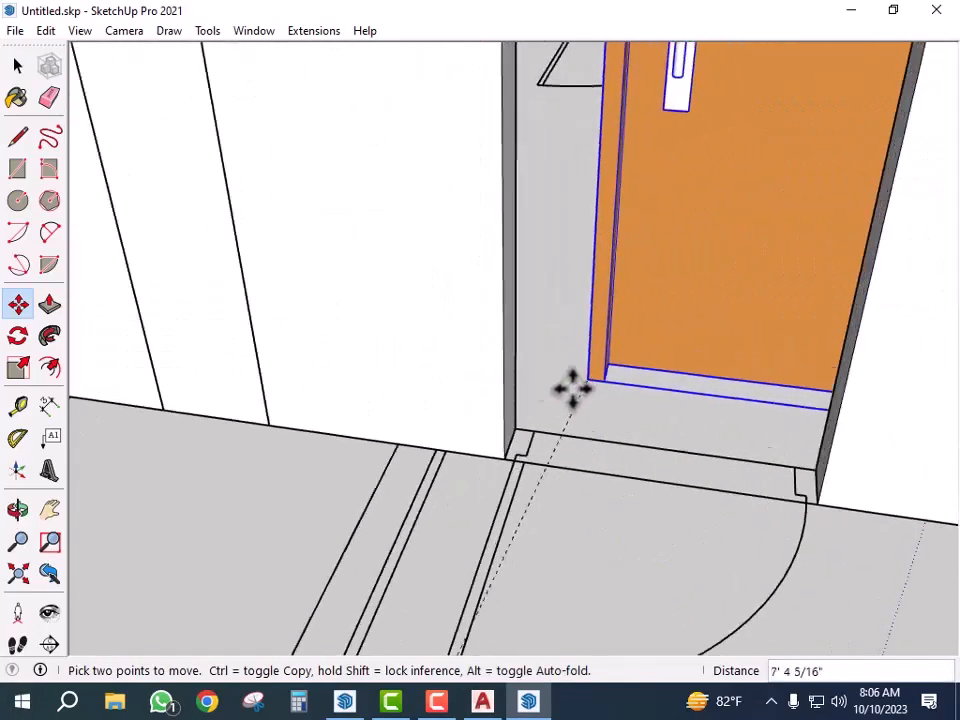
click(510, 458)
scroll(470, 458, down, 5)
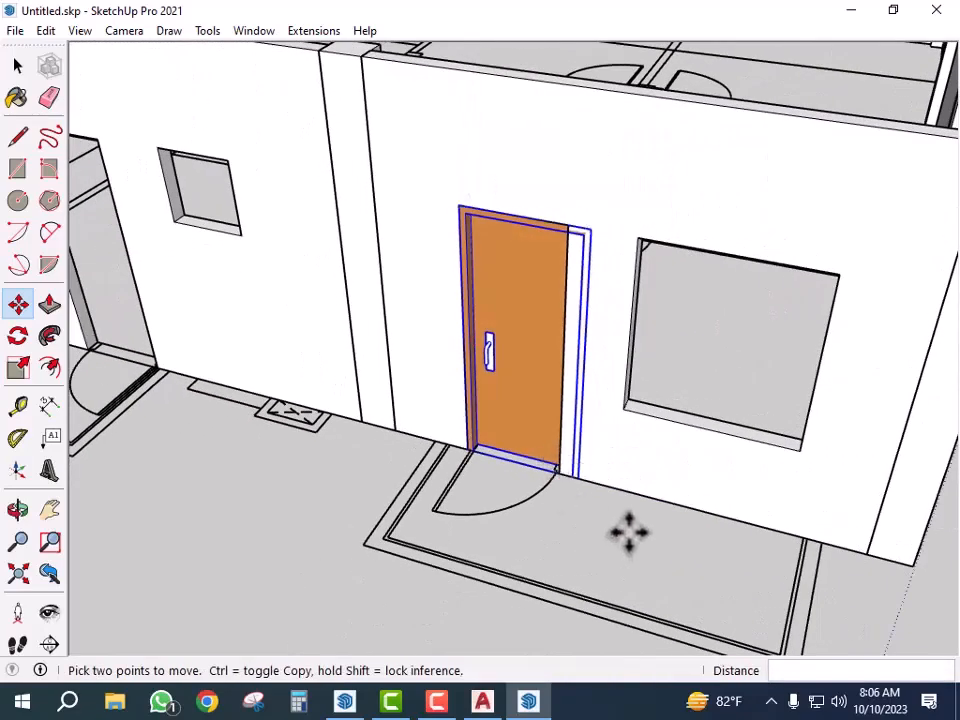
- Scale the door's width down to fit the opening and check the frame at the threshold
key(s)
drag(580, 362, 557, 333)
key(space)
middle_drag(515, 440, 581, 476)
scroll(459, 450, up, 5)
scroll(430, 420, up, 1)
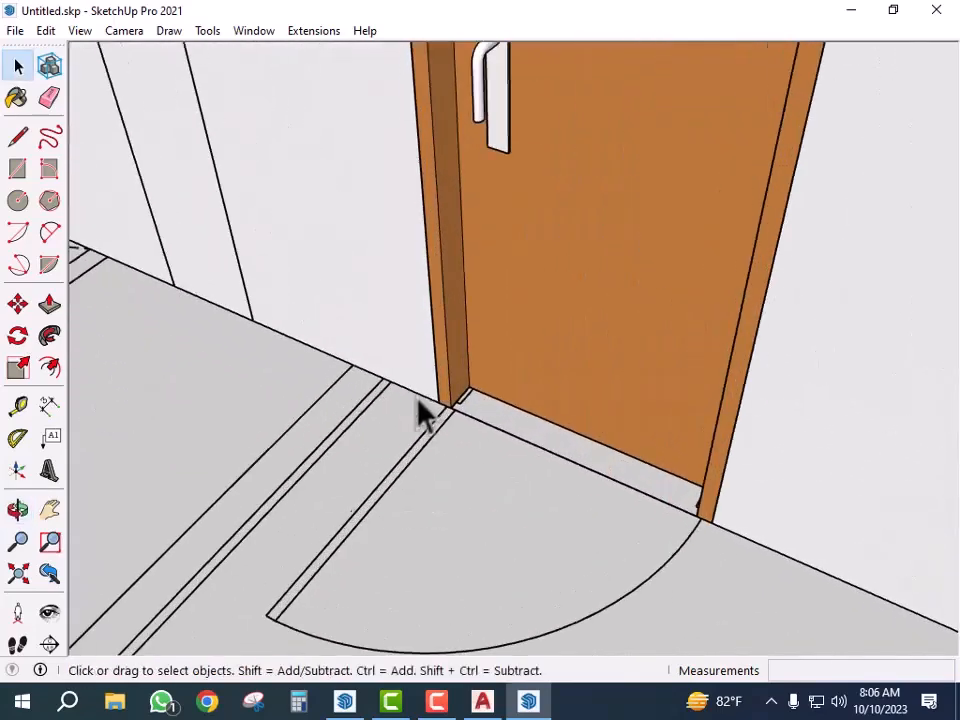
- Copy the fitted door by its bottom frame corner into the next door opening, beyond the column and small square window
click(527, 369)
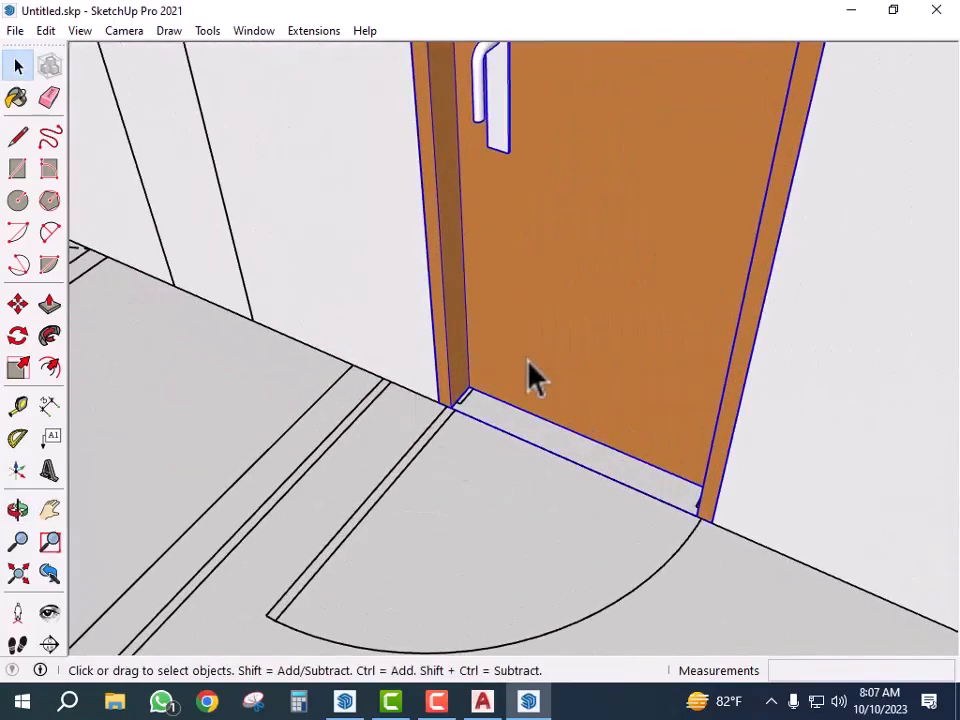
key(m)
scroll(455, 430, up, 2)
click(453, 428)
scroll(453, 428, down, 2)
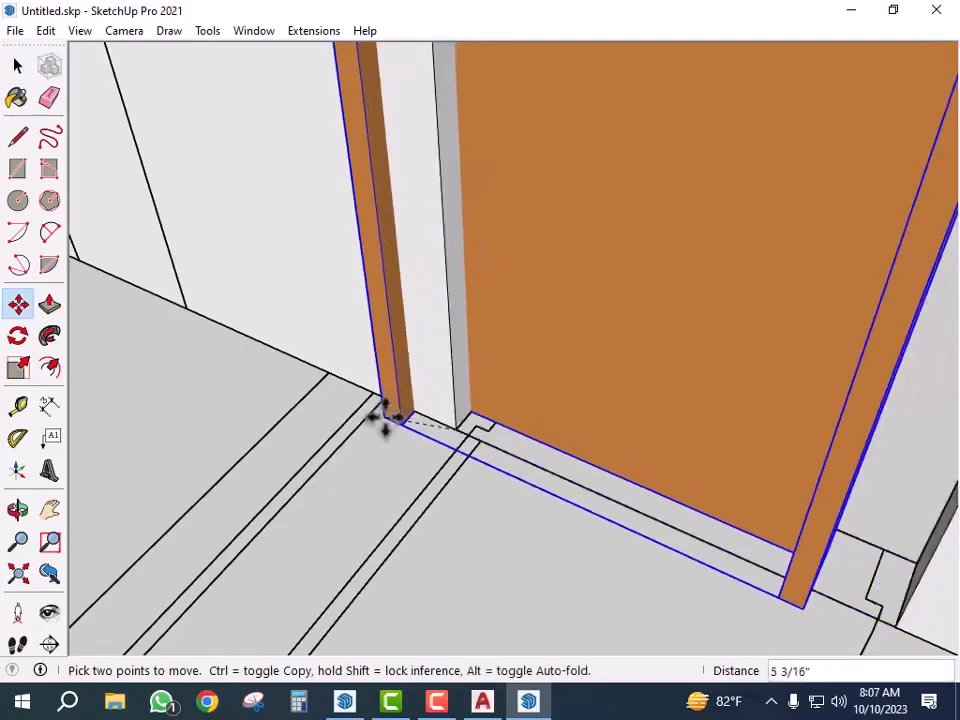
key(ctrl)
scroll(696, 510, up, 3)
scroll(745, 535, down, 4)
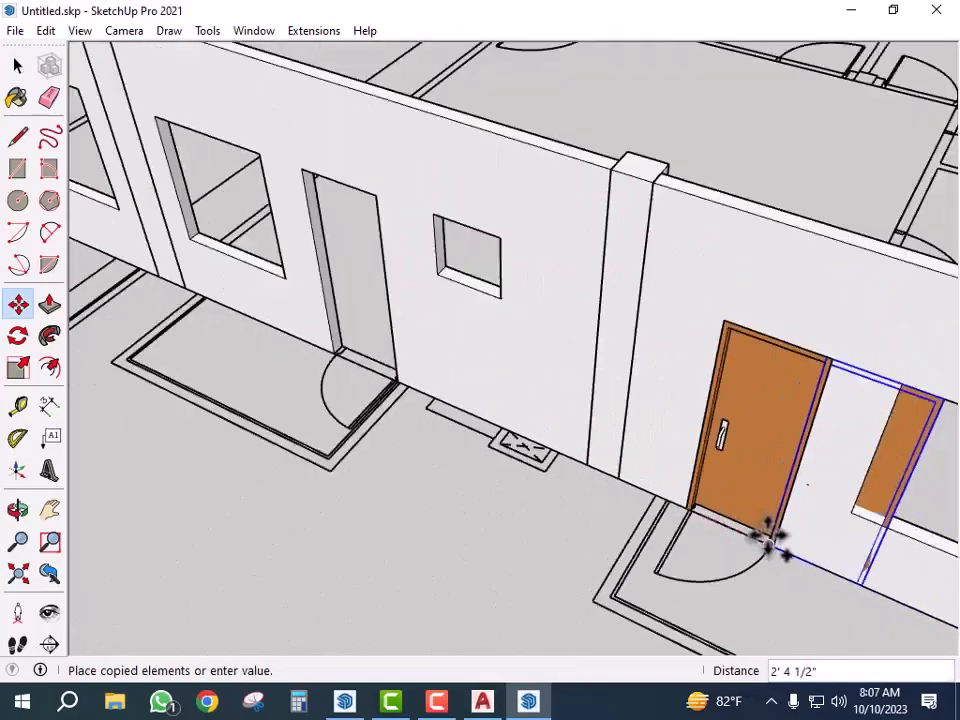
scroll(525, 450, up, 3)
scroll(530, 462, up, 3)
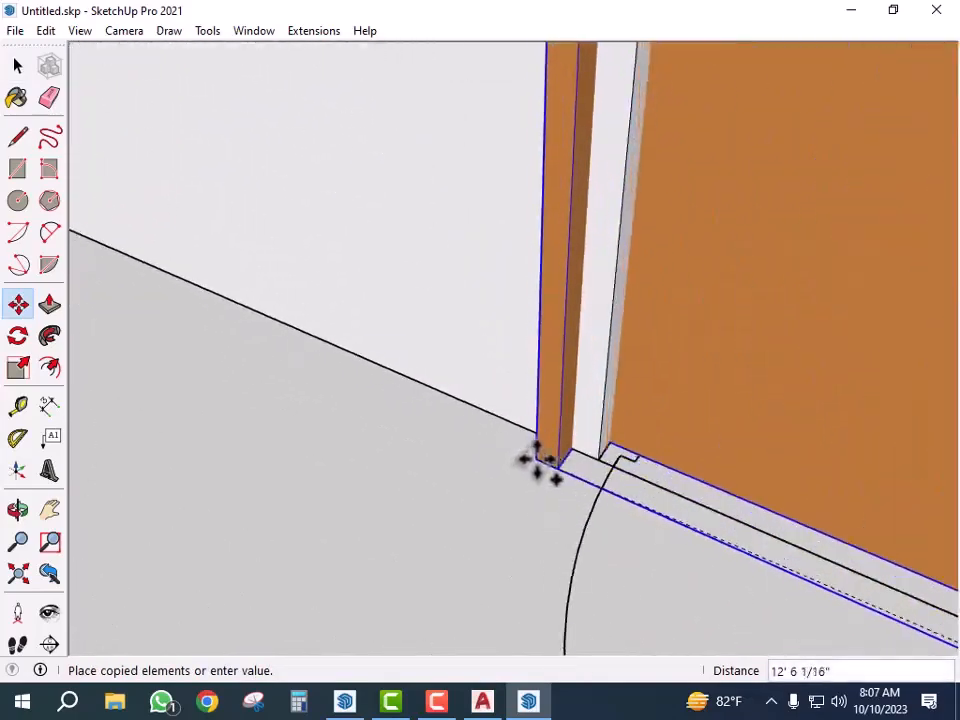
click(600, 456)
- Copy the door by its bottom corner from the second opening into the third door opening along the same wall
click(594, 458)
key(ctrl)
scroll(557, 439, down, 5)
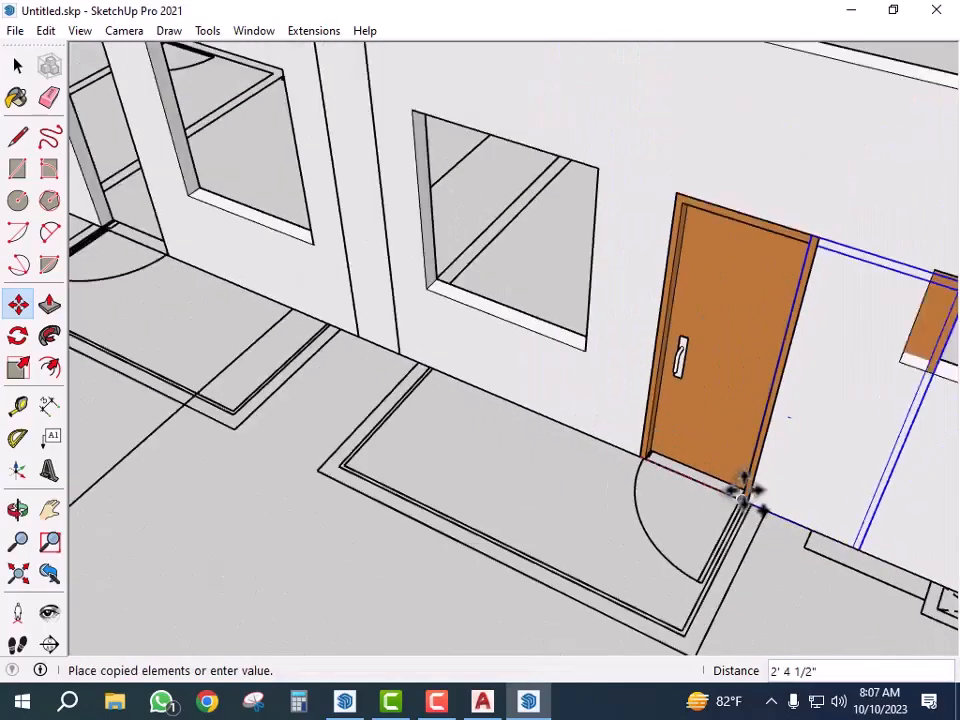
scroll(741, 492, down, 4)
scroll(505, 372, up, 5)
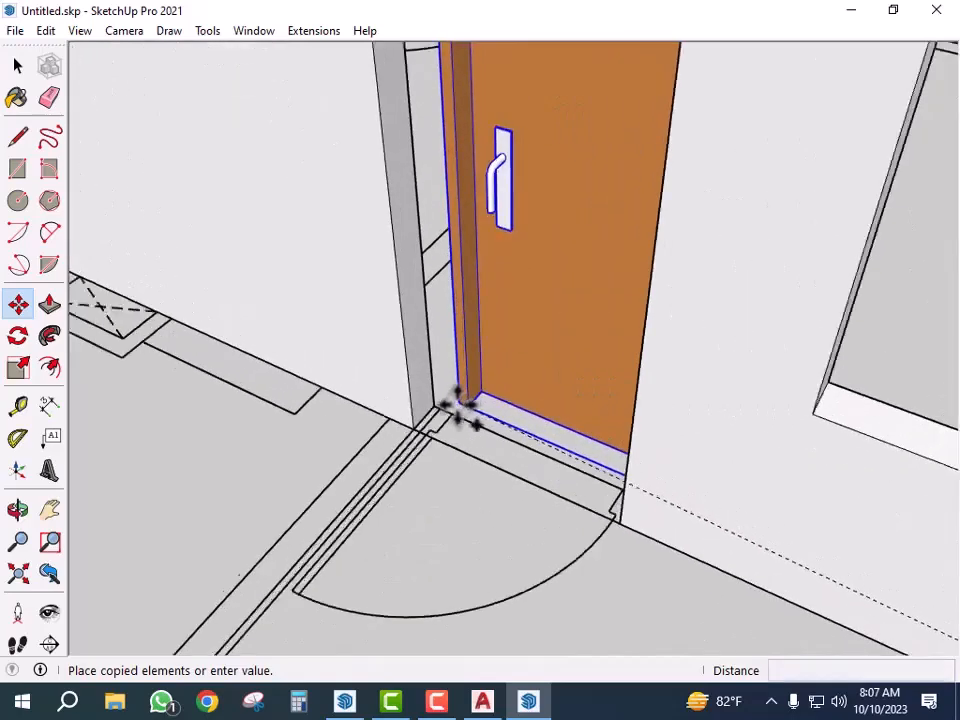
scroll(460, 405, up, 3)
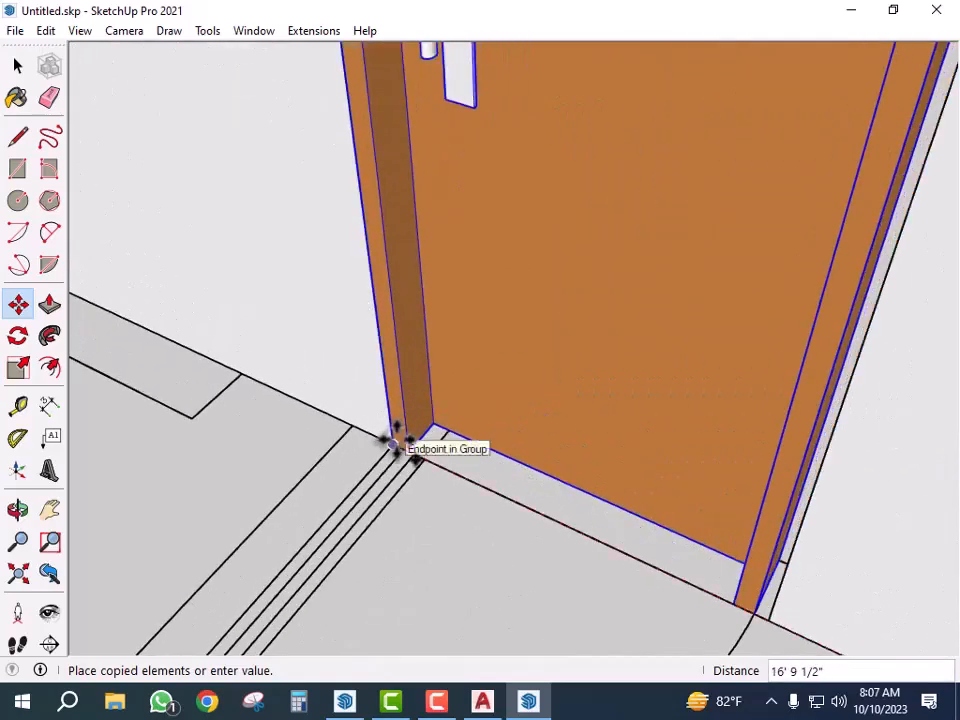
click(398, 440)
- Copy the door from the third opening into the fourth one, past the small window and column on the same wall
click(392, 443)
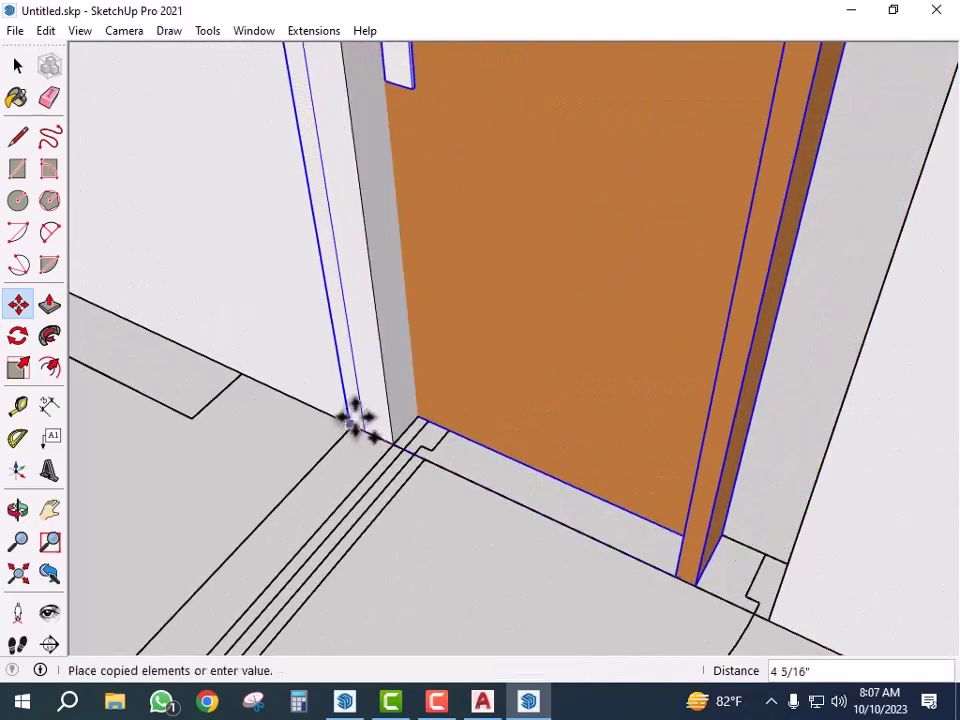
scroll(583, 497, down, 6)
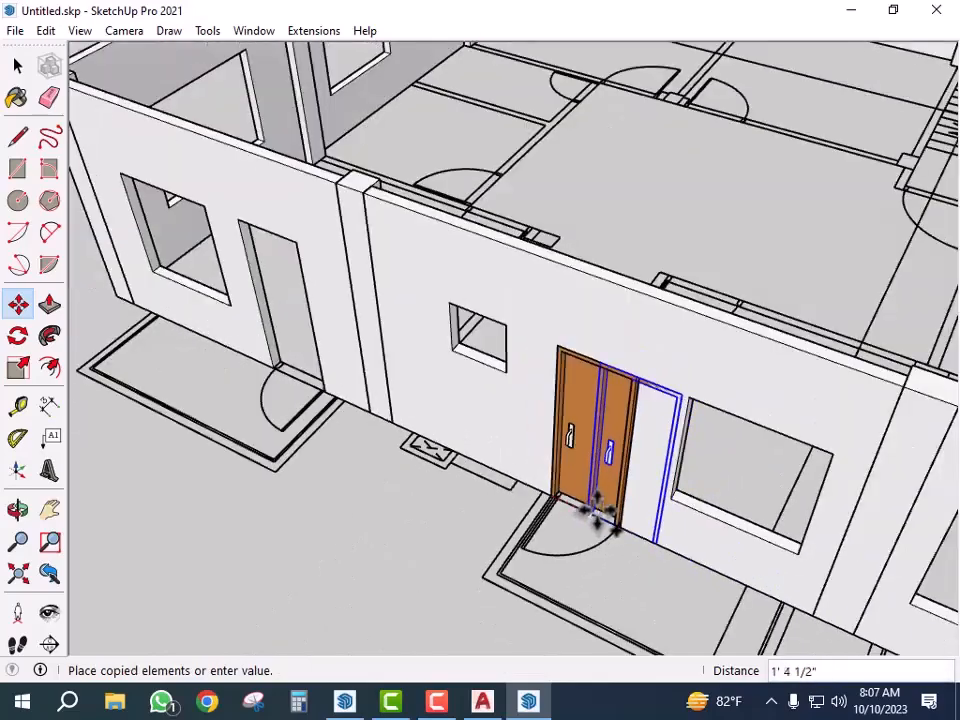
middle_drag(597, 510, 360, 381)
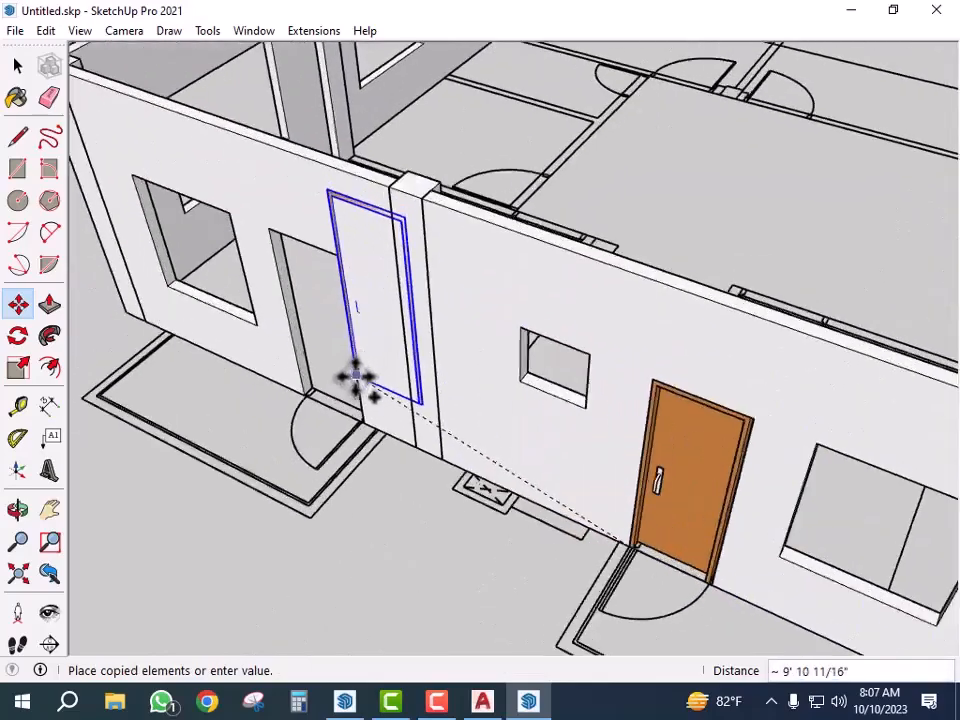
scroll(310, 400, up, 8)
click(288, 383)
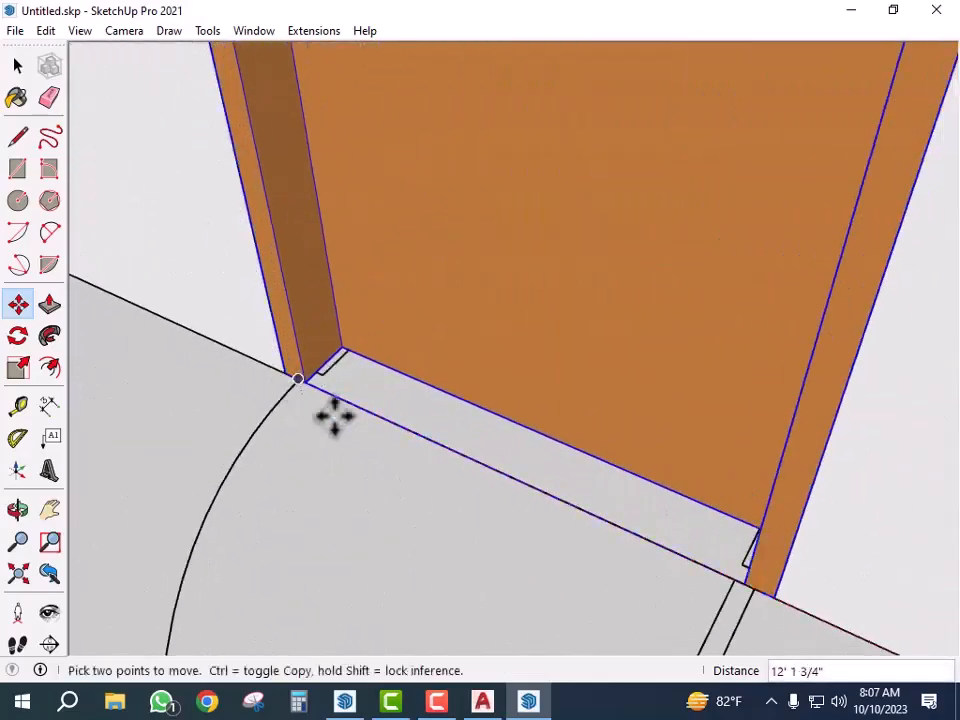
scroll(403, 484, down, 8)
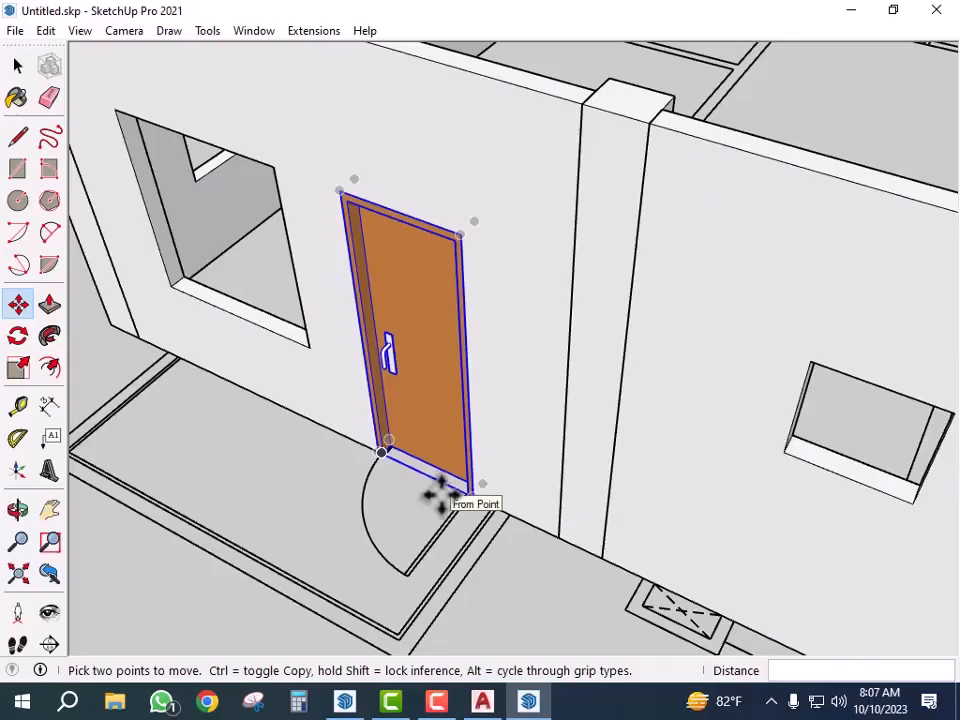
key(space)
- Paste another door on the ground in front of the corner door opening on the building's opposite side
scroll(525, 489, down, 6)
middle_drag(439, 471, 677, 347)
scroll(454, 381, up, 6)
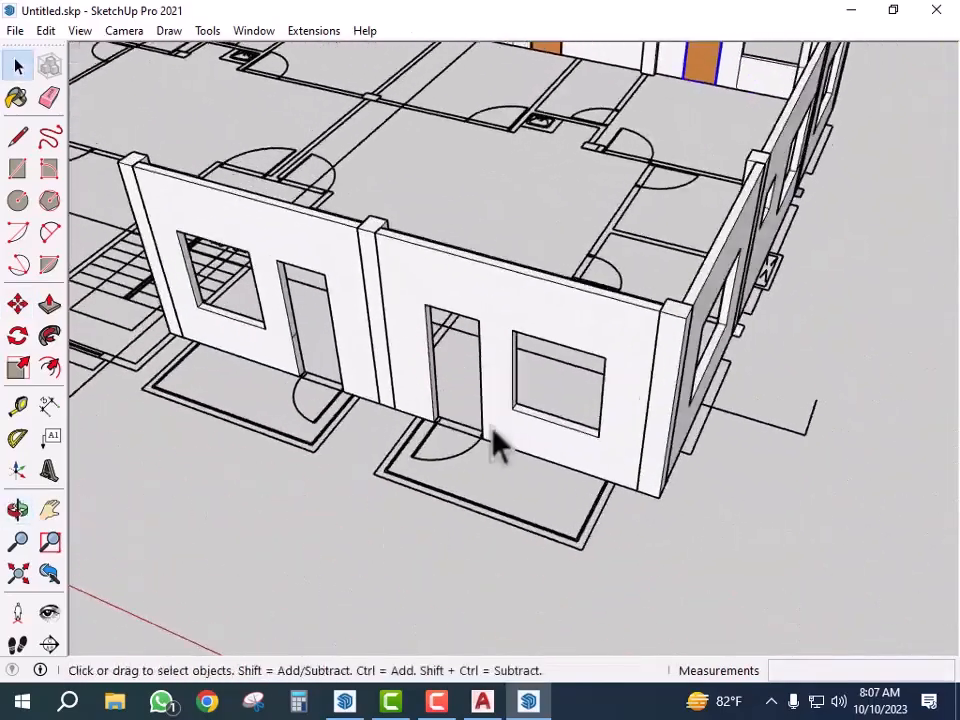
scroll(470, 460, up, 3)
key(ctrl+v)
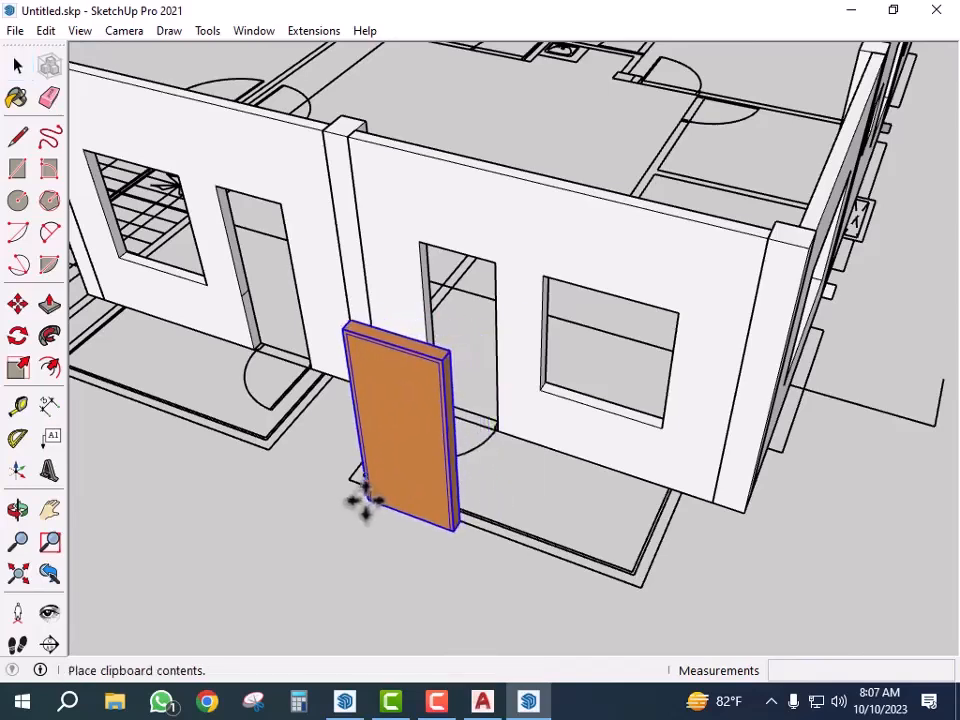
click(428, 542)
key(space)
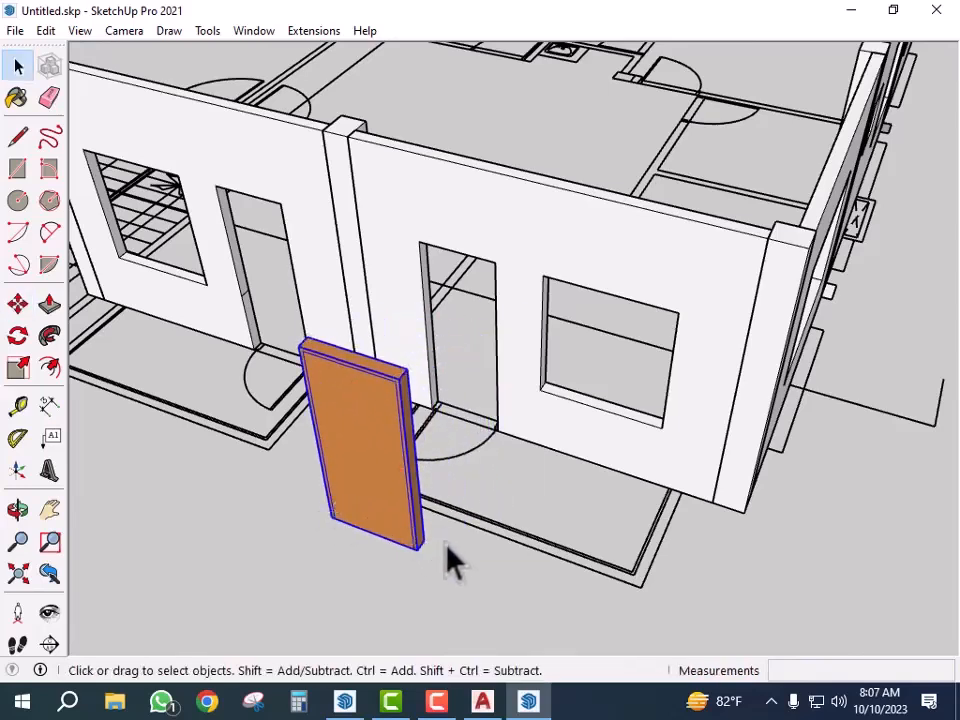
- Rotate the pasted door 180 degrees about its bottom corner so its handle side faces outward
key(q)
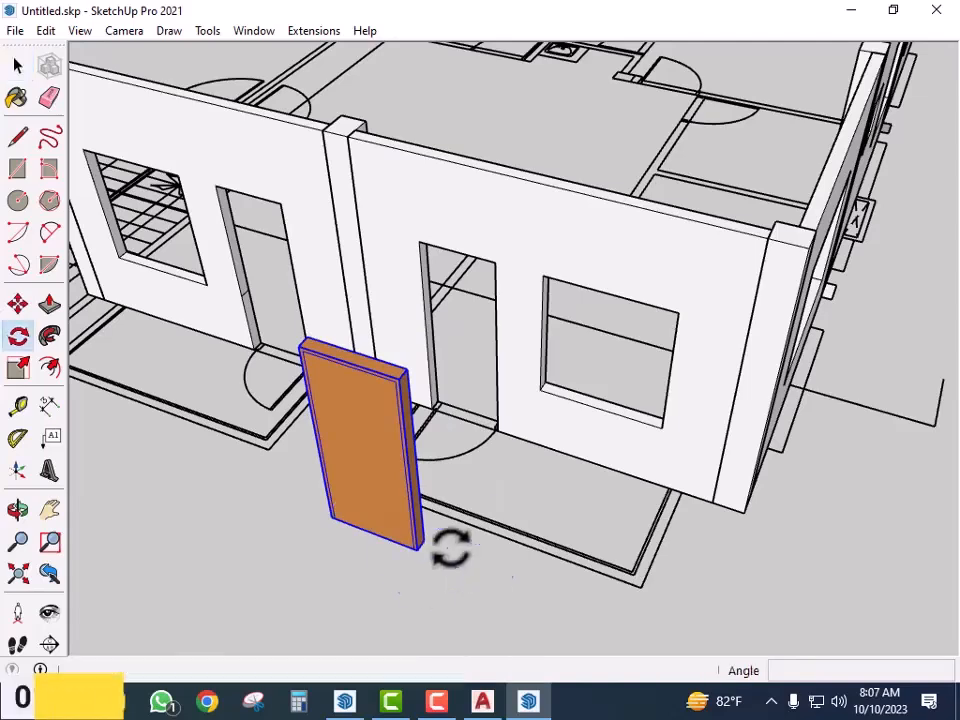
click(422, 540)
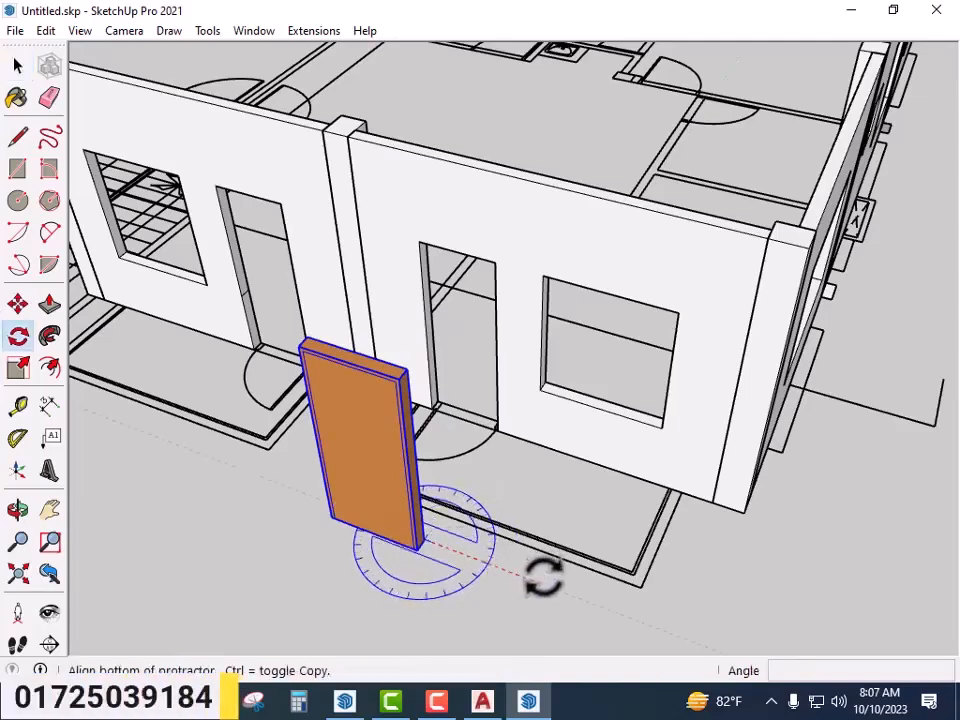
click(543, 577)
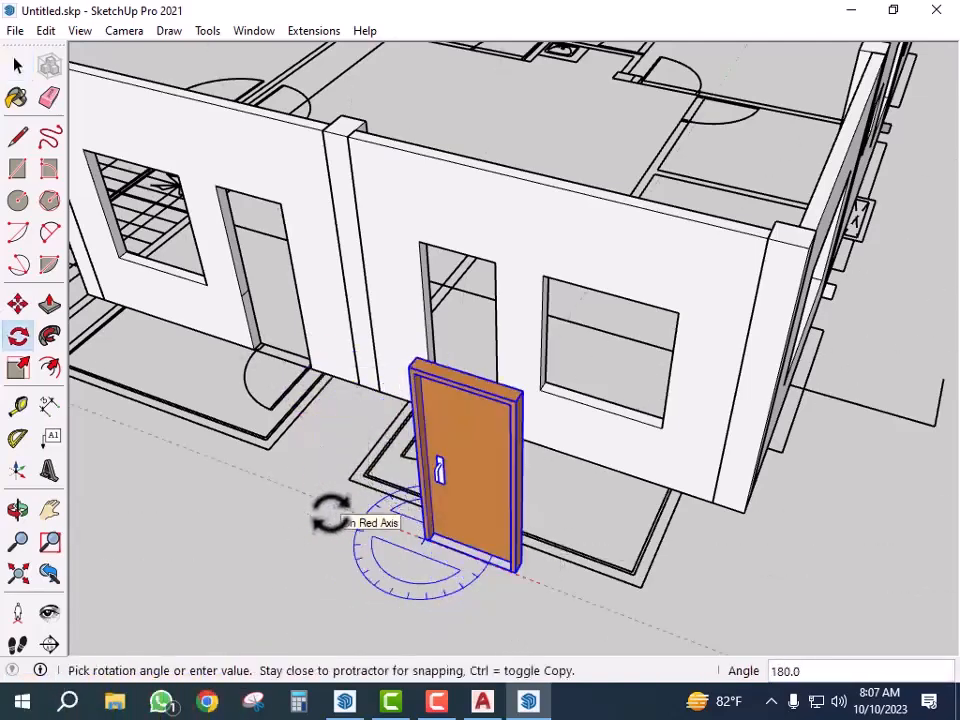
click(330, 515)
key(space)
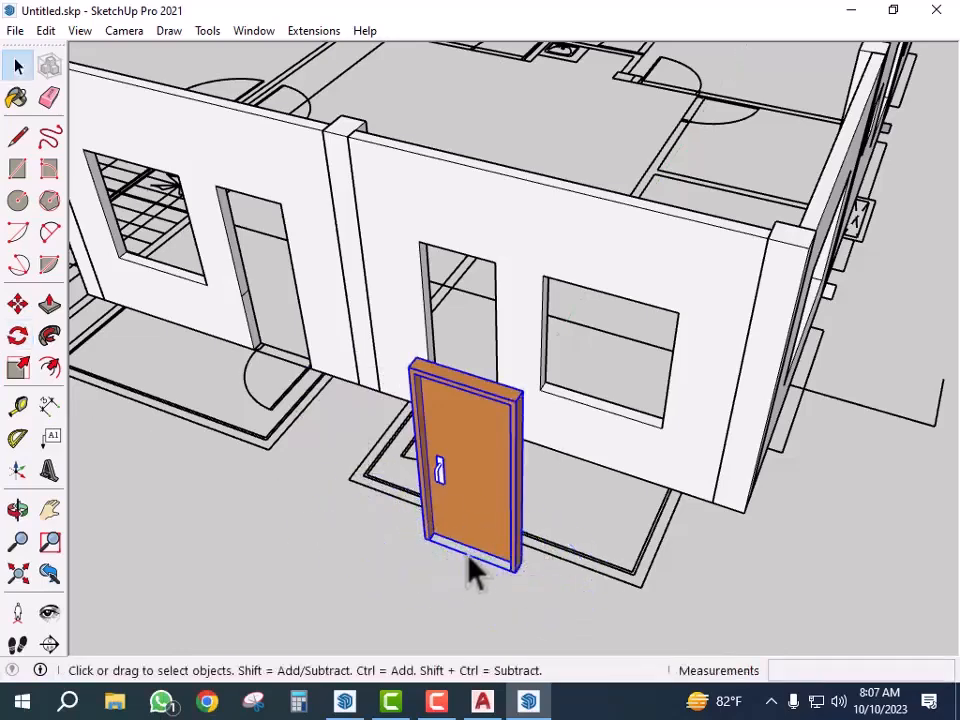
- Move the rotated door by its bottom frame corner onto the bottom corner of the door opening behind it
key(m)
scroll(435, 540, up, 8)
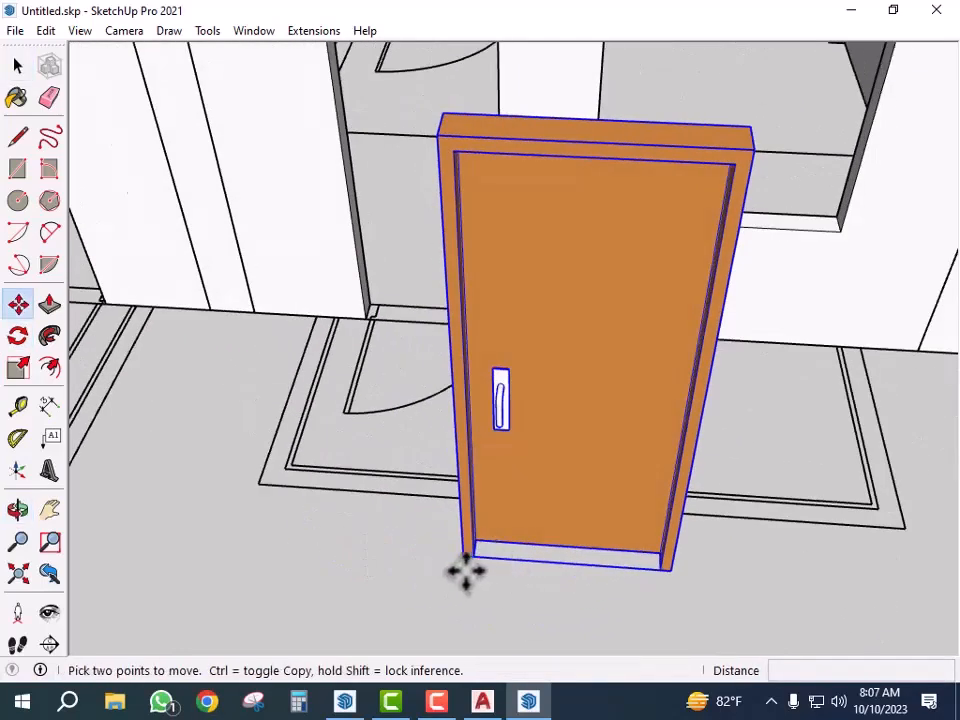
click(460, 555)
scroll(408, 296, down, 5)
scroll(392, 300, up, 2)
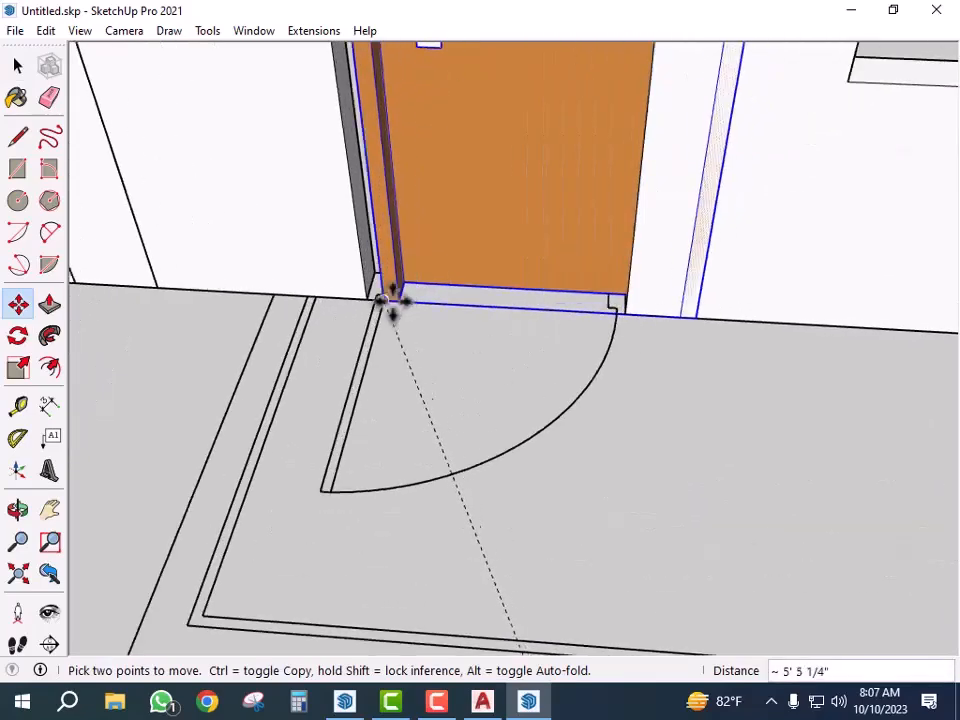
click(368, 298)
middle_drag(349, 349, 449, 505)
- Scale the rotated door's width down to match its wall opening and check the fit
key(s)
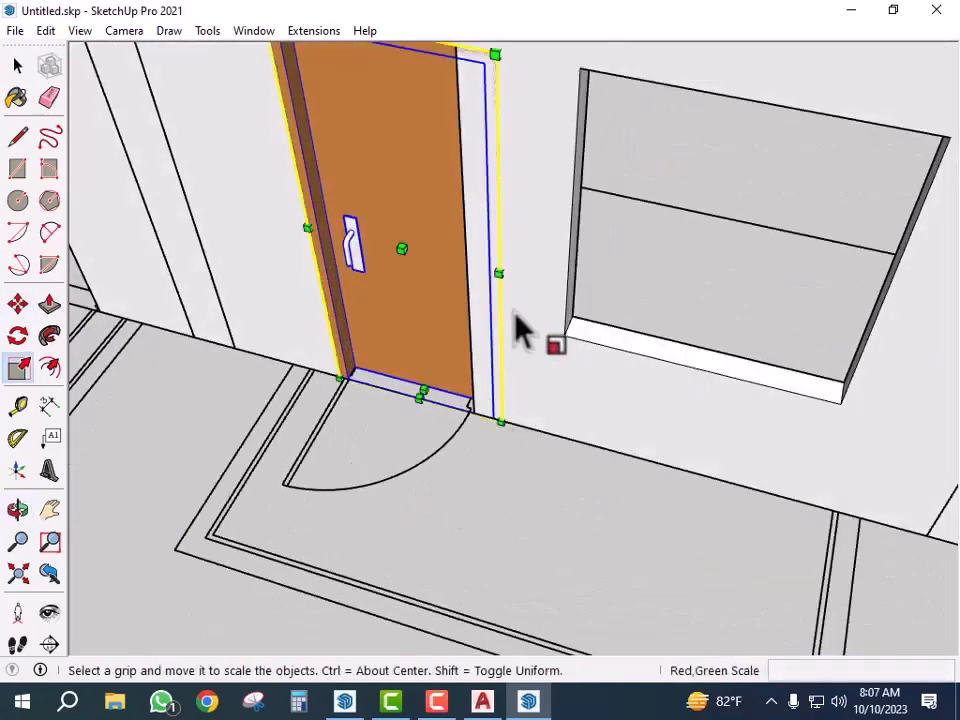
drag(503, 262, 467, 218)
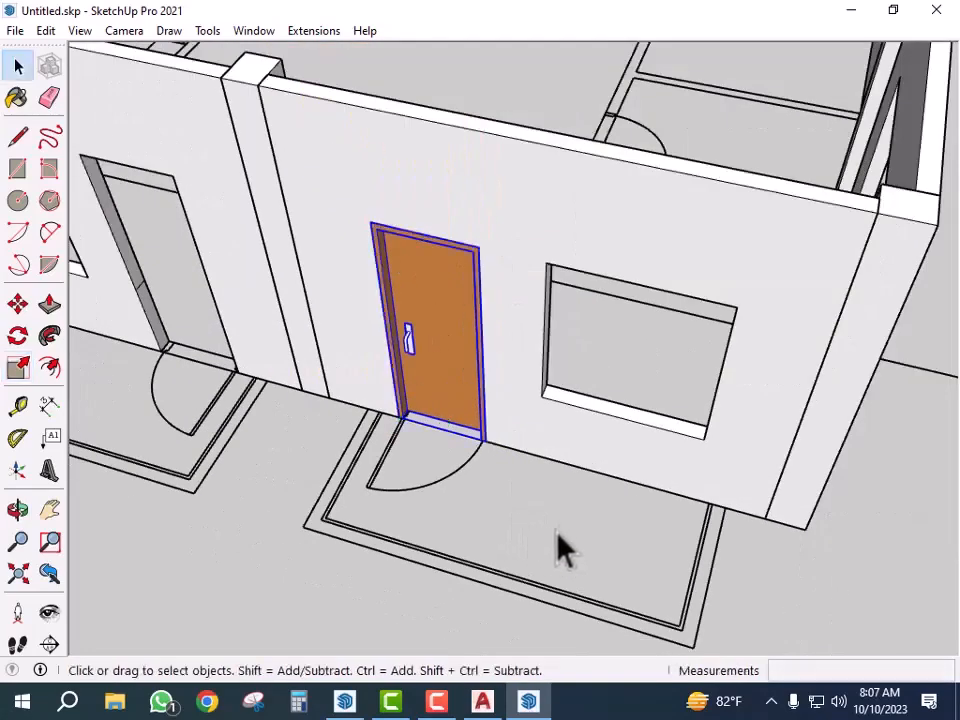
scroll(563, 540, up, 8)
mouse_move(563, 540)
middle_down()
mouse_move(392, 388)
mouse_move(527, 461)
middle_up()
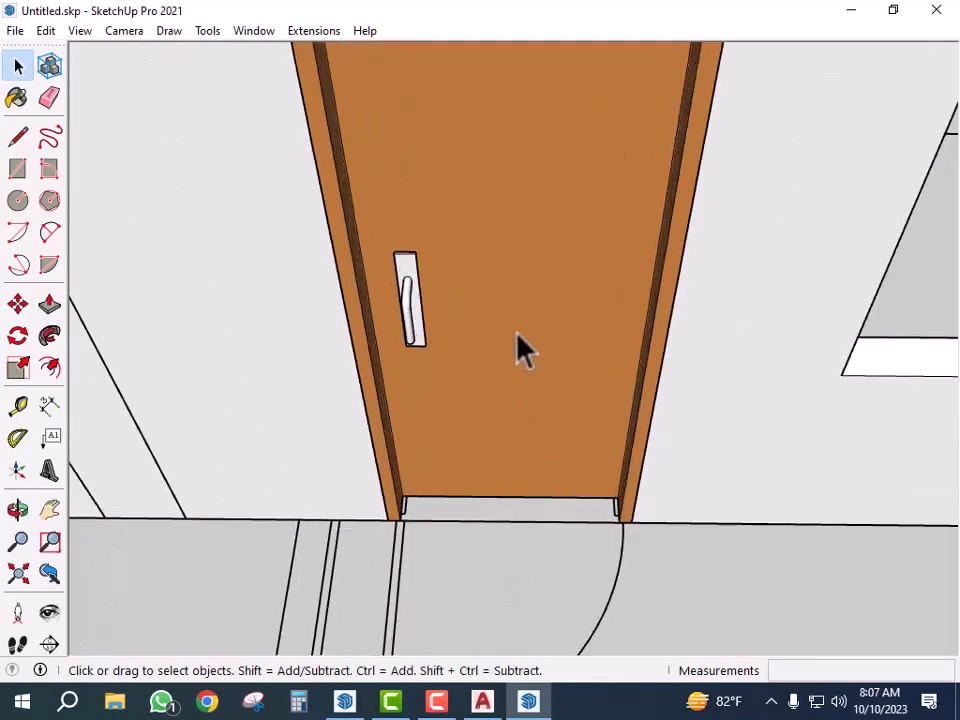
- Copy the fitted door by its bottom corner into the neighbouring opening beyond the column, beside the stair-side window
key(m)
scroll(396, 520, up, 4)
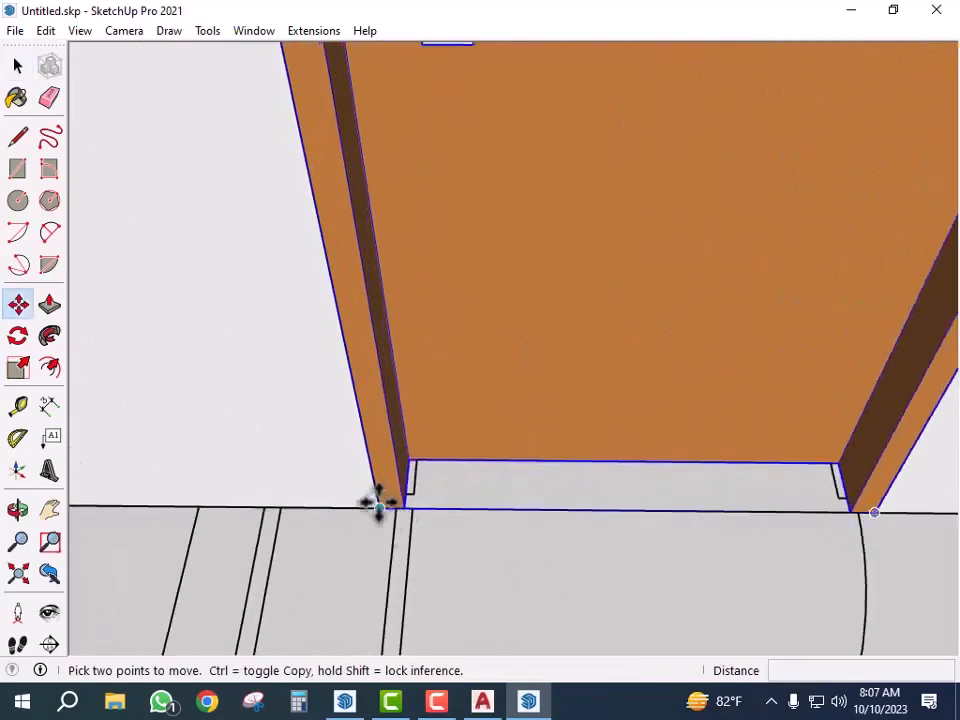
key(ctrl)
click(379, 509)
scroll(600, 480, down, 6)
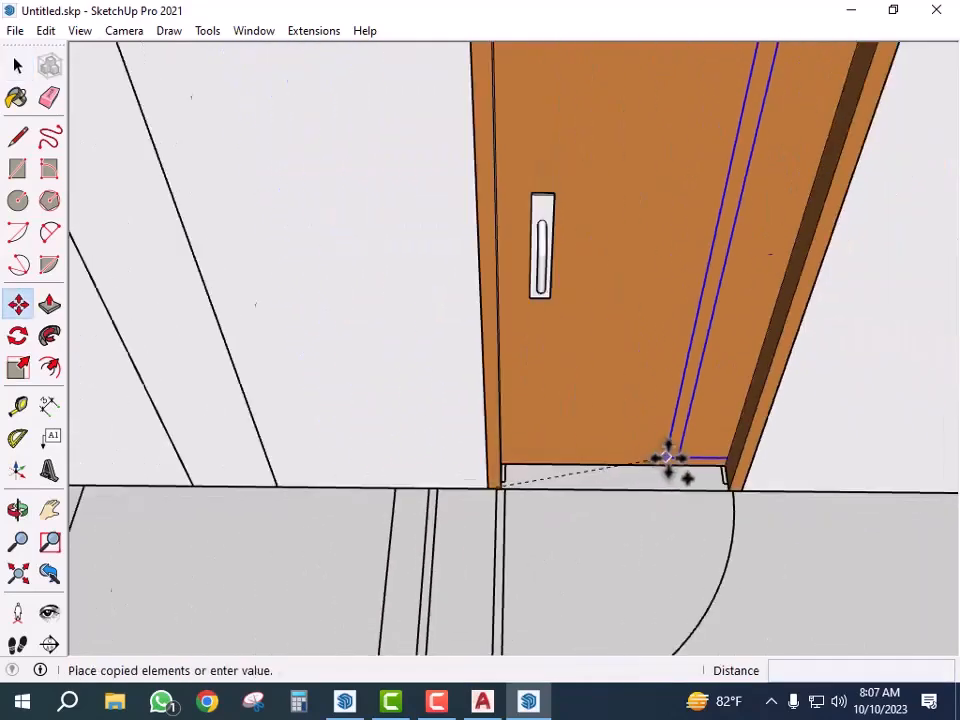
scroll(675, 462, down, 3)
scroll(429, 444, up, 10)
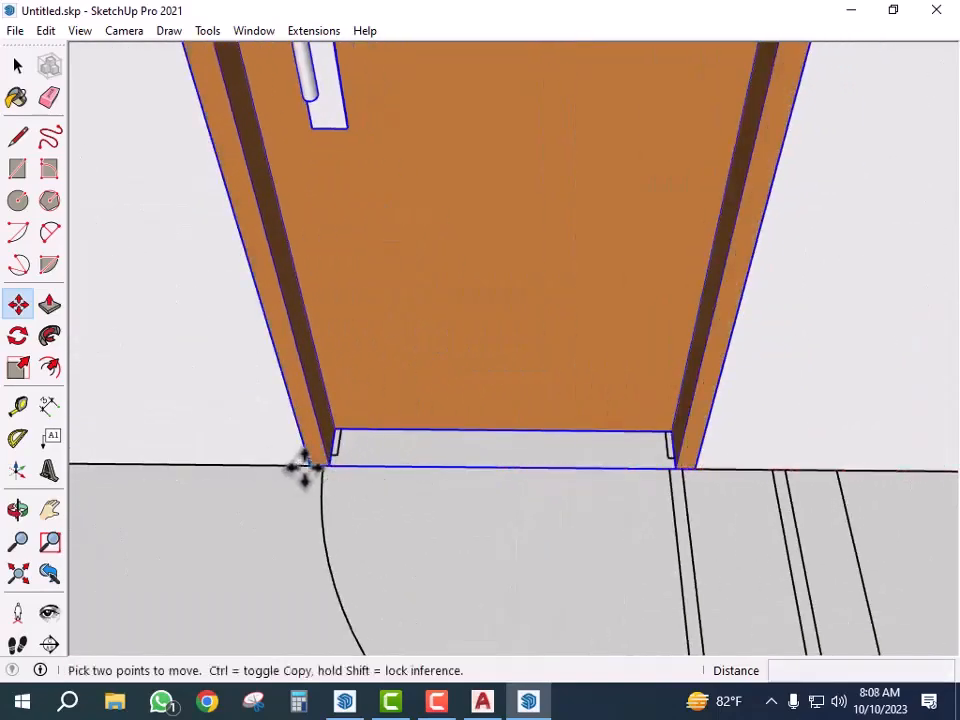
- Copy the fitted door by its bottom corner into the first door opening on the other side of the staircase
click(303, 465)
scroll(320, 460, down, 8)
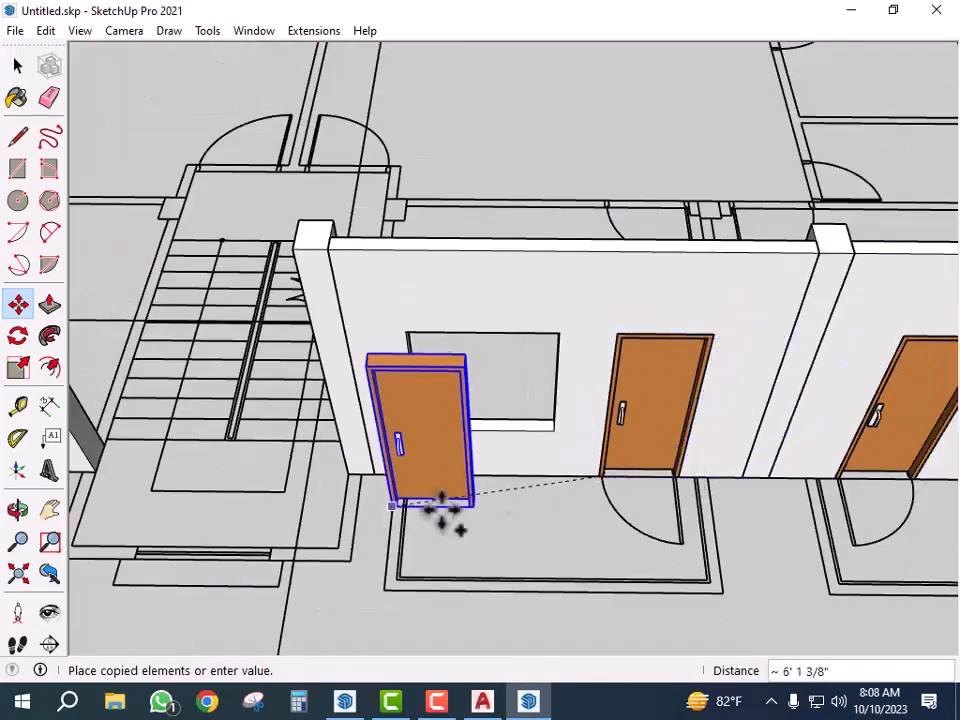
scroll(390, 505, down, 5)
scroll(285, 504, down, 2)
scroll(148, 490, up, 7)
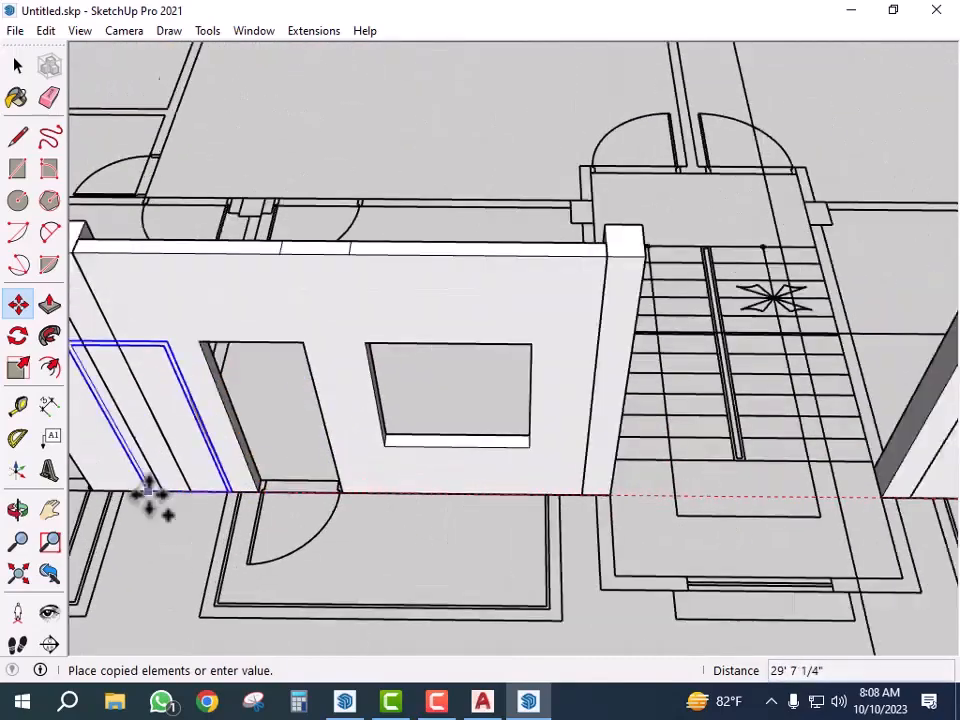
scroll(148, 490, up, 8)
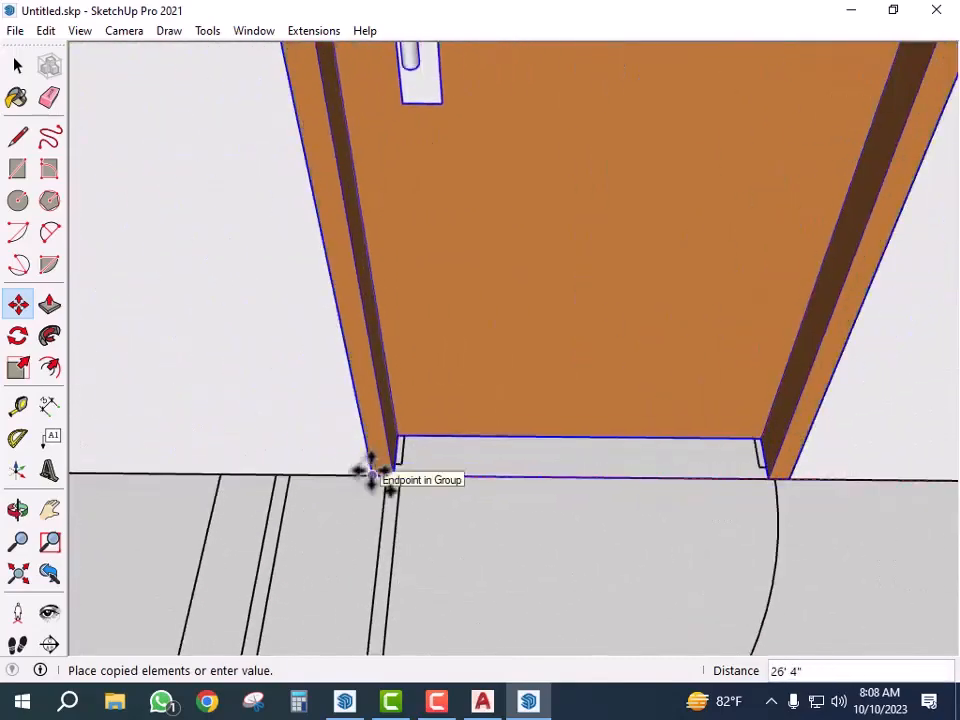
click(374, 471)
- Copy the door by its bottom corner into the last opening of that wall, beyond the next column
scroll(372, 476, down, 2)
key(ctrl)
click(330, 452)
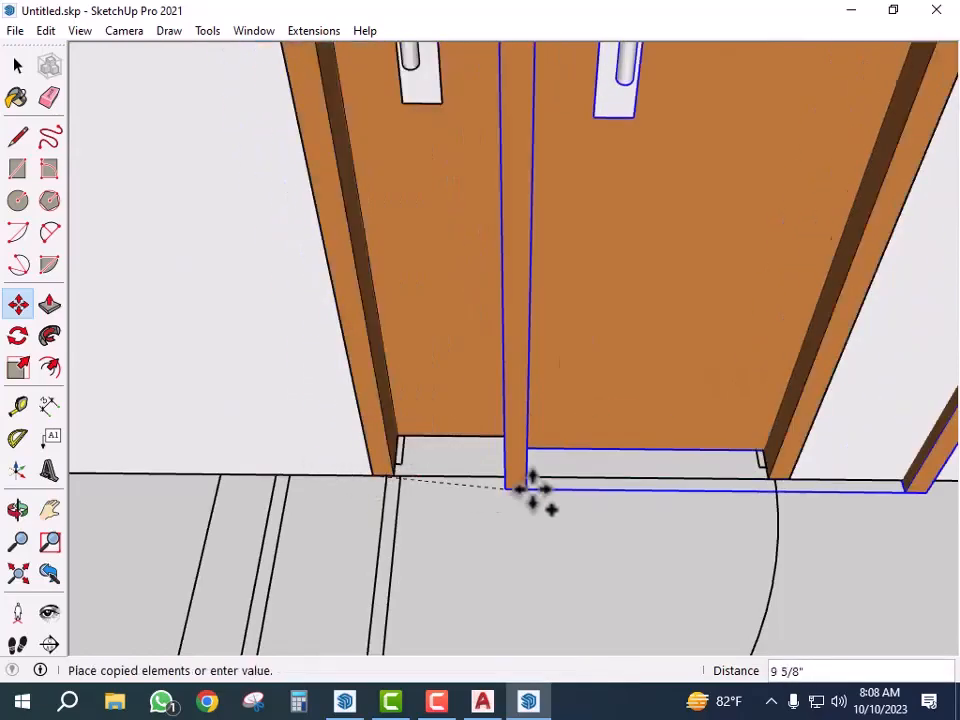
scroll(476, 482, down, 5)
scroll(650, 478, down, 3)
scroll(394, 491, up, 10)
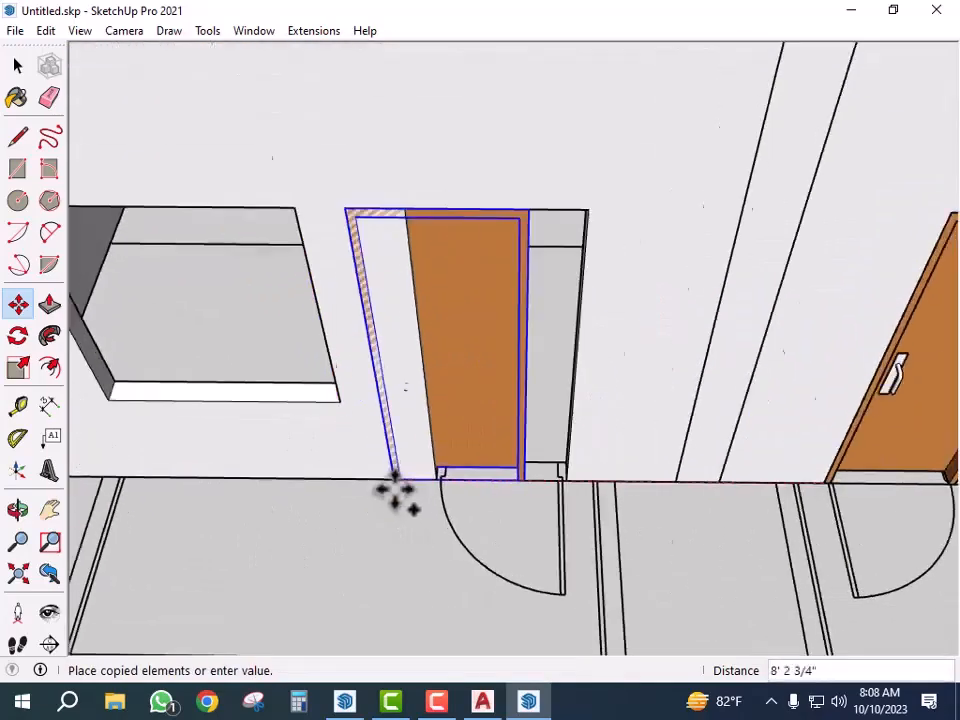
click(483, 465)
scroll(483, 470, down, 12)
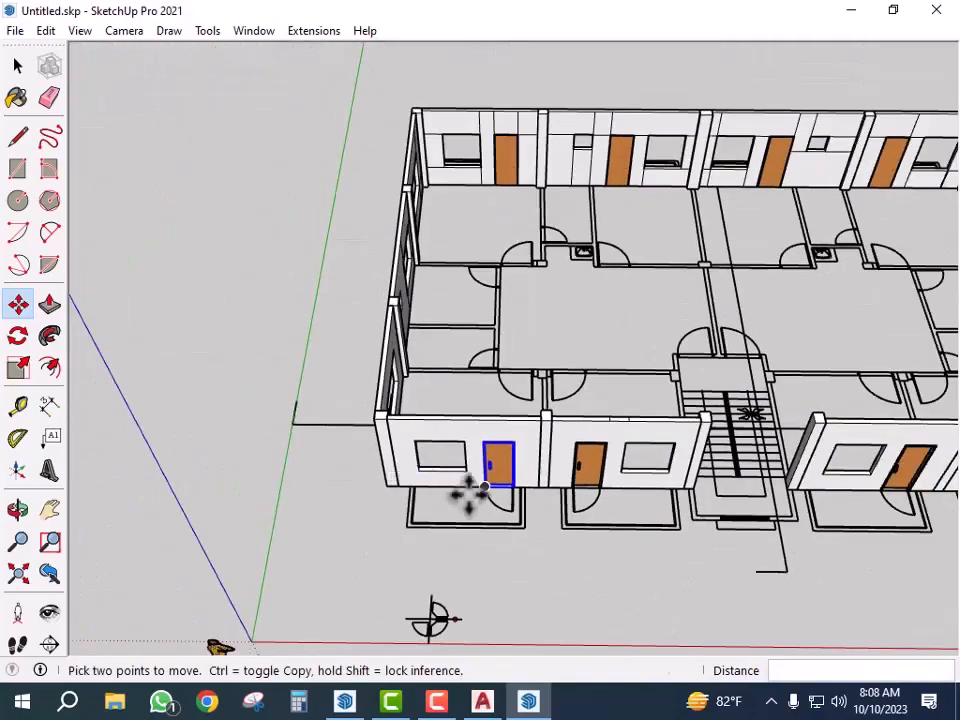
key(space)
middle_drag(628, 609, 582, 450)
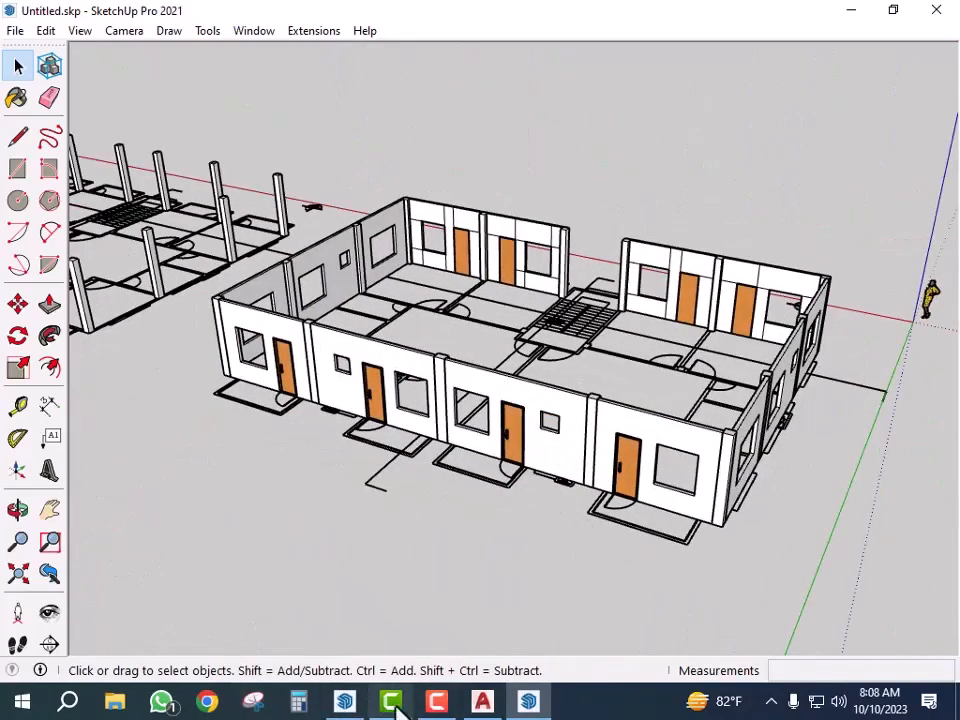
- Switch to the EX 18.07.2023 project and examine the window designs on its facades
click(528, 703)
scroll(540, 339, down, 5)
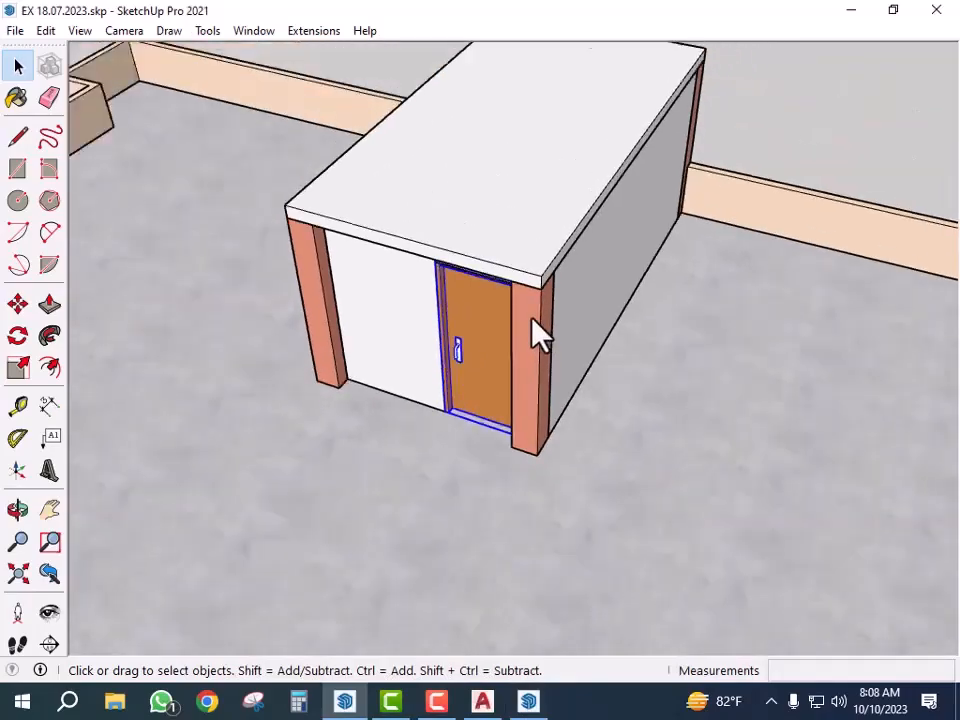
scroll(530, 278, up, 2)
scroll(520, 255, down, 6)
scroll(510, 600, up, 6)
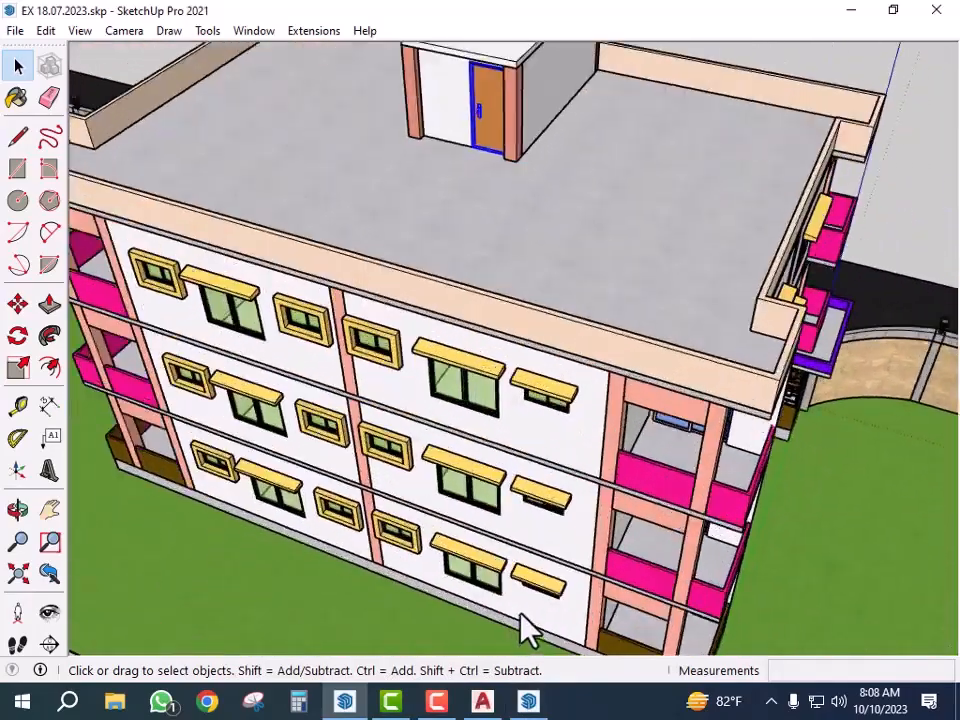
scroll(478, 550, up, 6)
middle_drag(424, 426, 580, 440)
scroll(570, 430, down, 6)
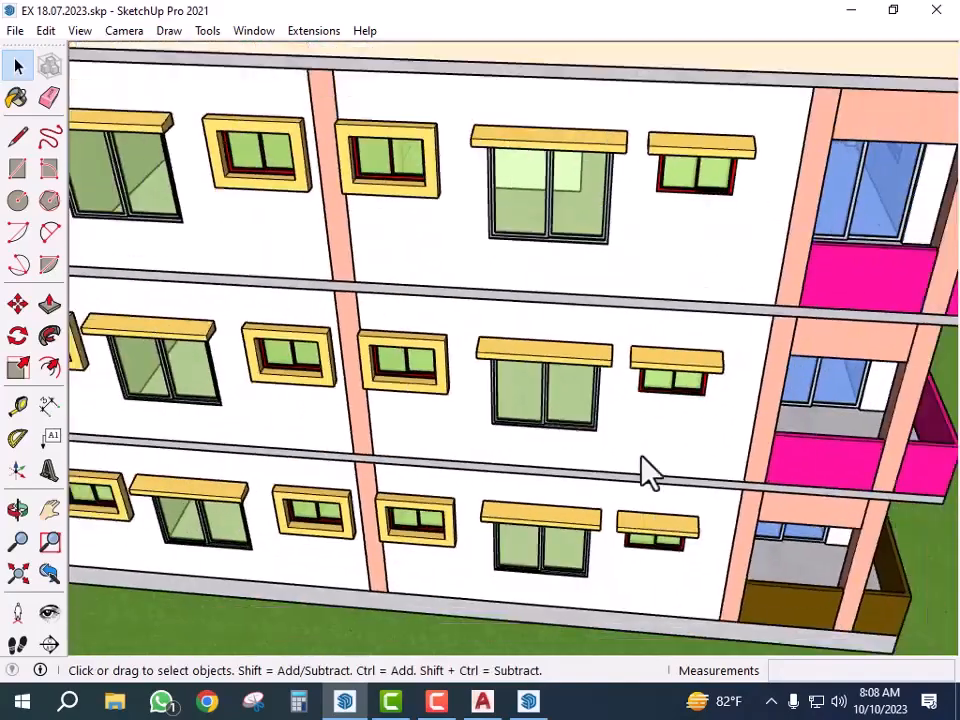
middle_drag(647, 471, 625, 495)
scroll(700, 496, down, 5)
middle_drag(761, 499, 568, 561)
scroll(640, 570, down, 5)
middle_drag(686, 574, 636, 534)
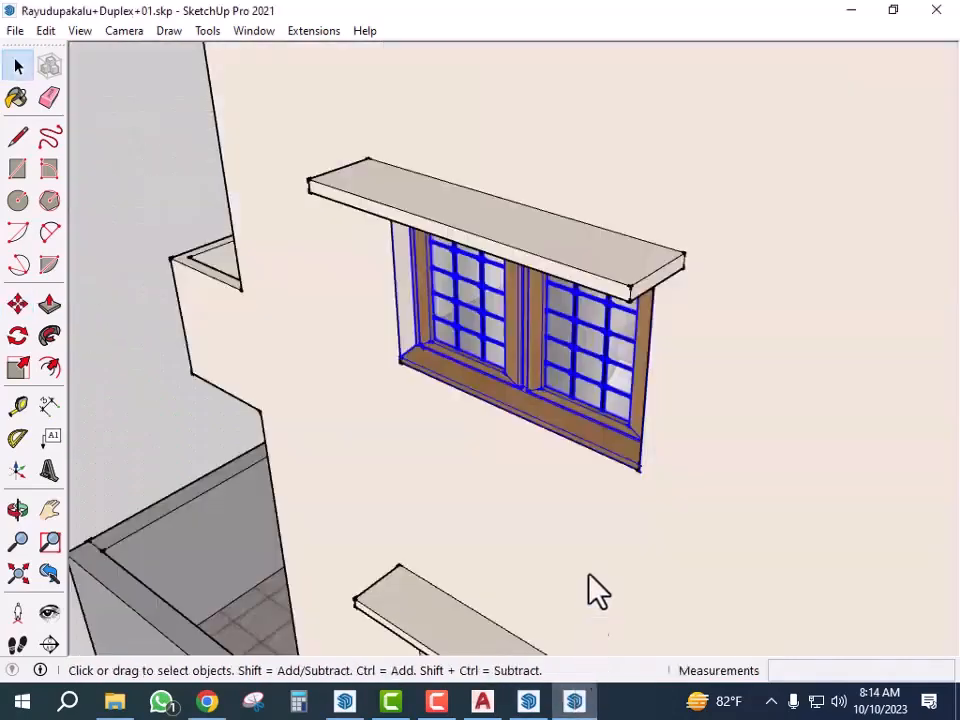
- Switch back to the building model and paste the duplex project's brown grilled window onto the ground outside
click(528, 701)
middle_drag(619, 553, 578, 558)
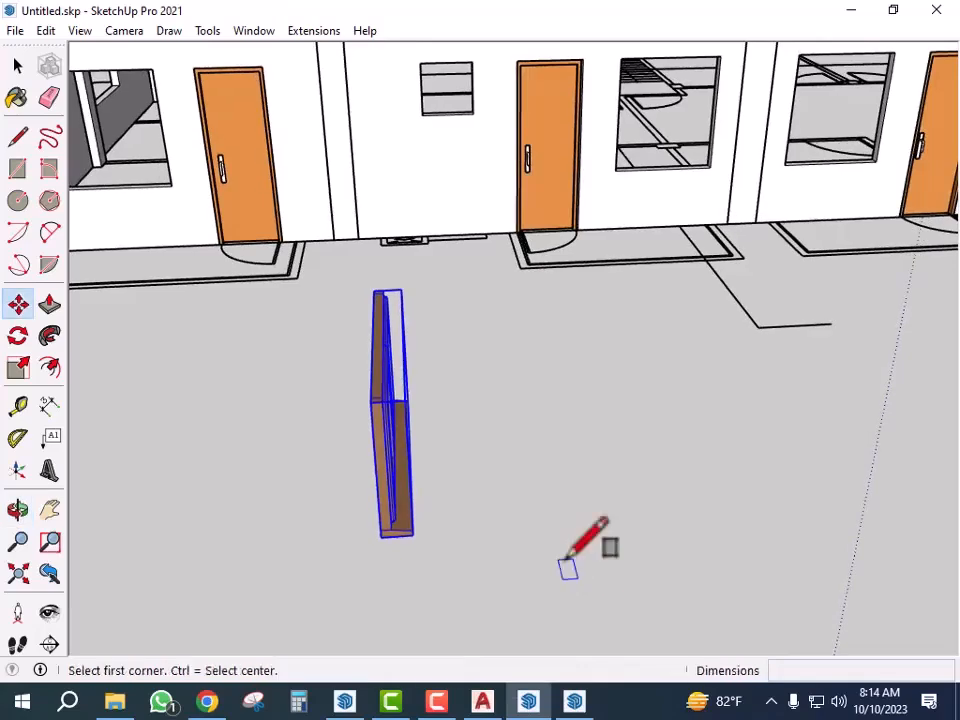
key(r)
scroll(365, 552, up, 4)
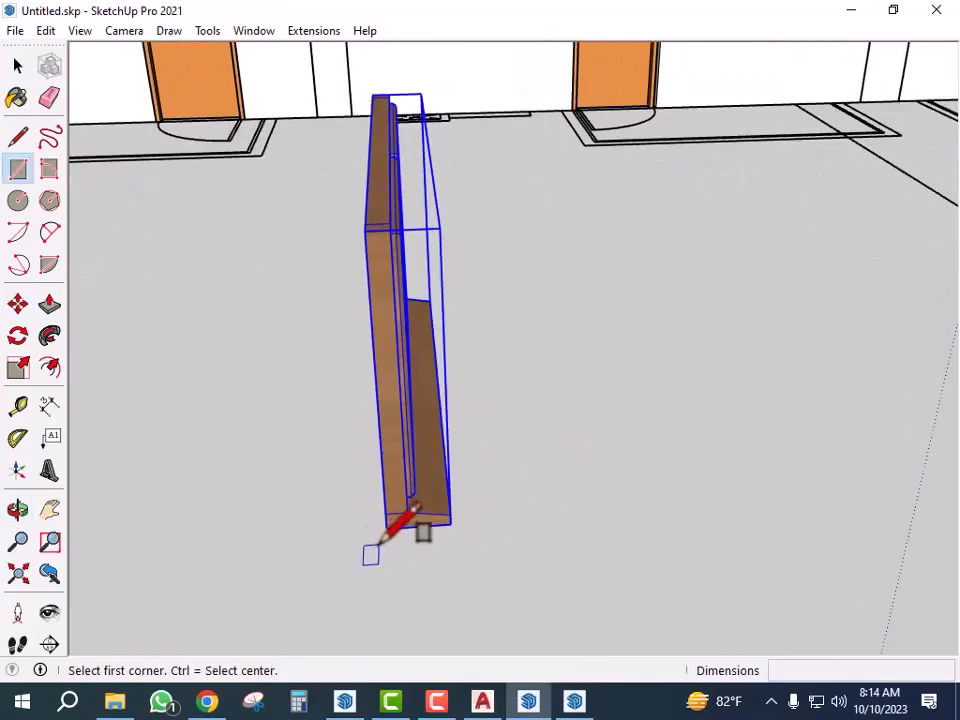
click(517, 521)
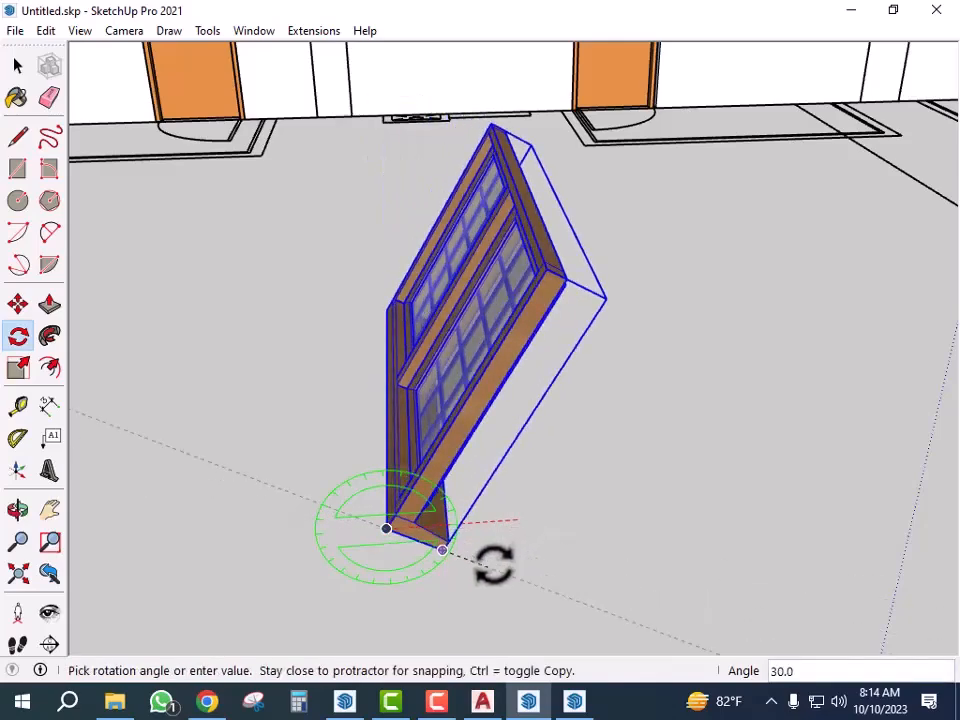
scroll(445, 545, down, 2)
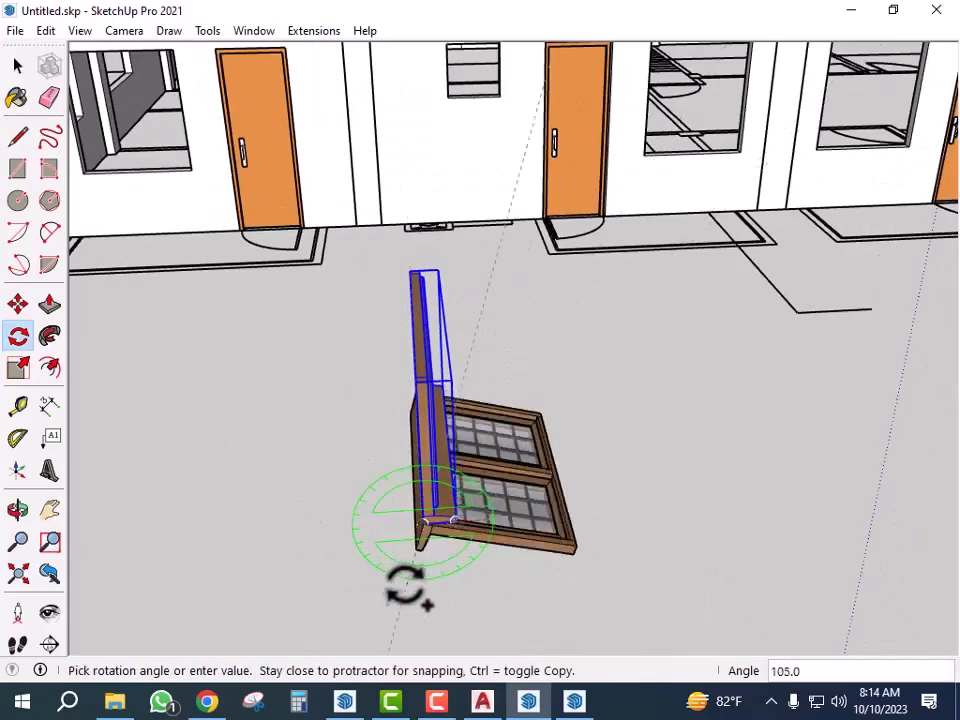
click(440, 556)
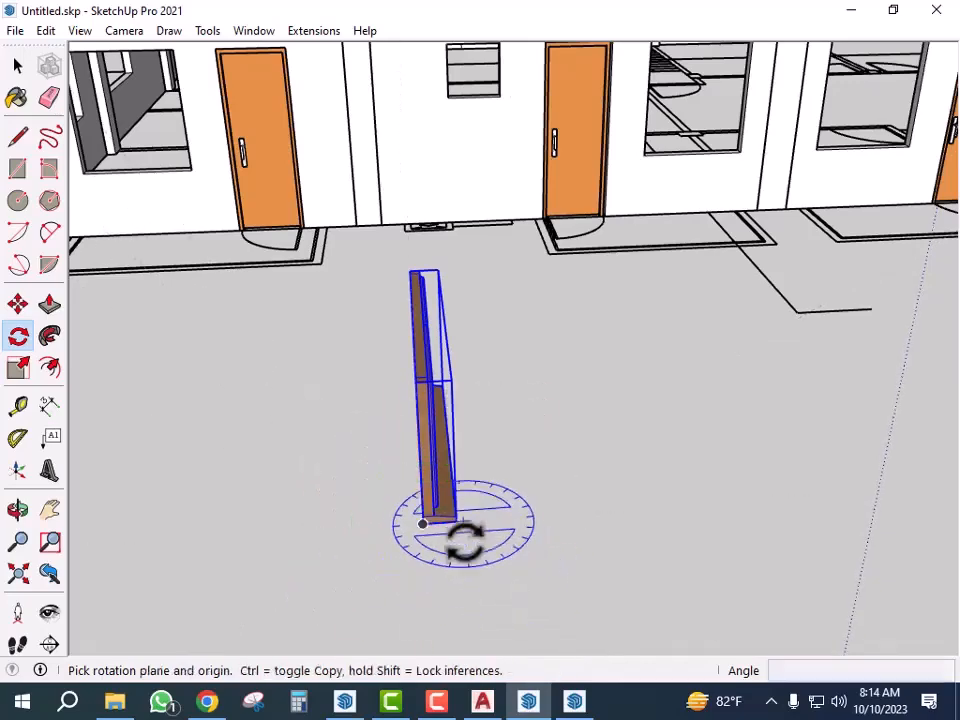
- Make a copy of the window rotated 90 degrees horizontally about its bottom corner and clear the selection
scroll(465, 545, up, 2)
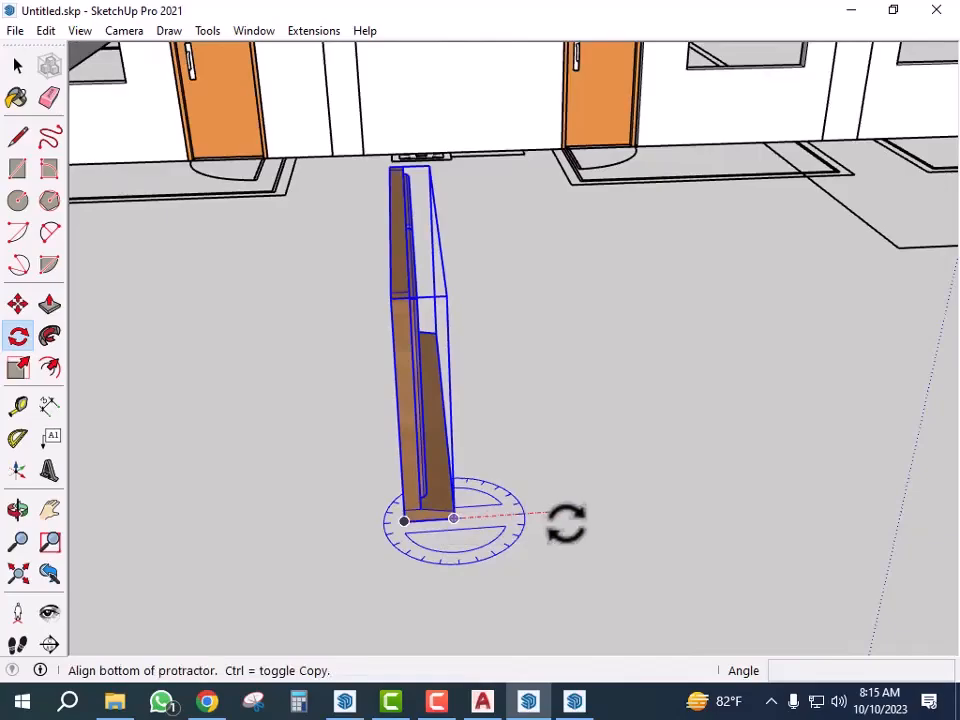
click(565, 518)
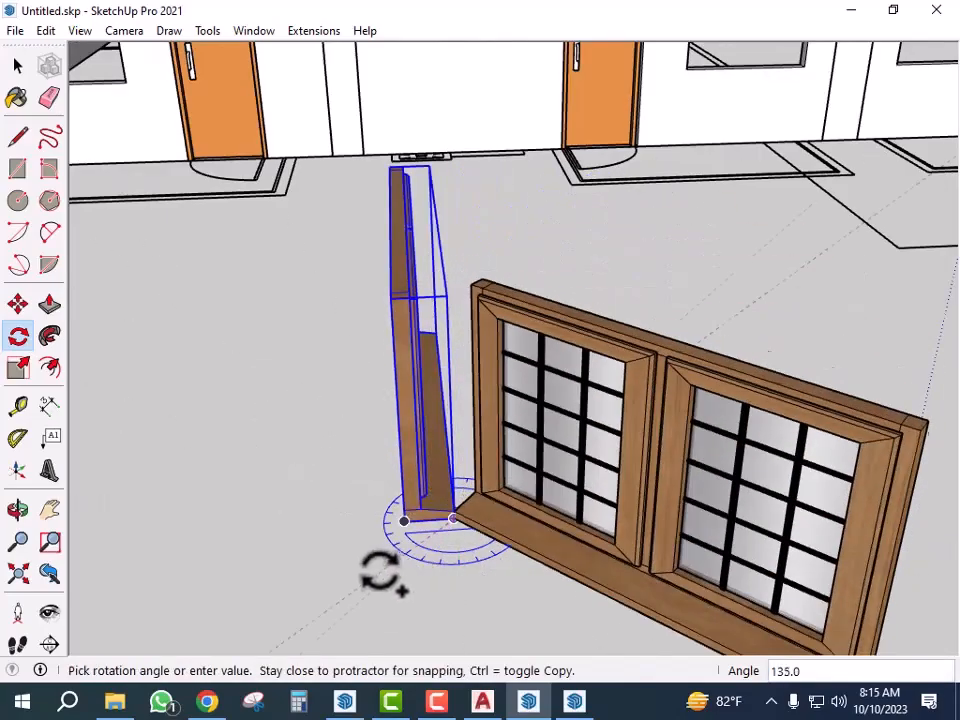
click(455, 588)
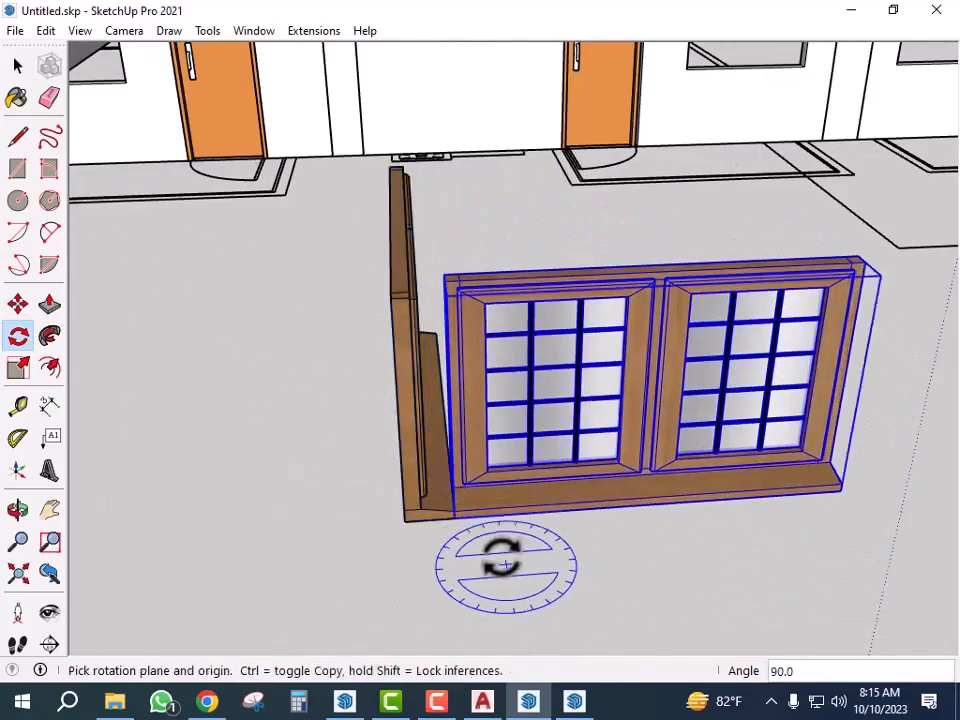
scroll(500, 550, down, 3)
key(space)
click(707, 604)
- Move the rotated window copy by its bottom corner around to the open ground beside the building's side wall
middle_drag(707, 604, 713, 578)
scroll(733, 561, down, 3)
scroll(425, 470, up, 5)
scroll(425, 470, up, 3)
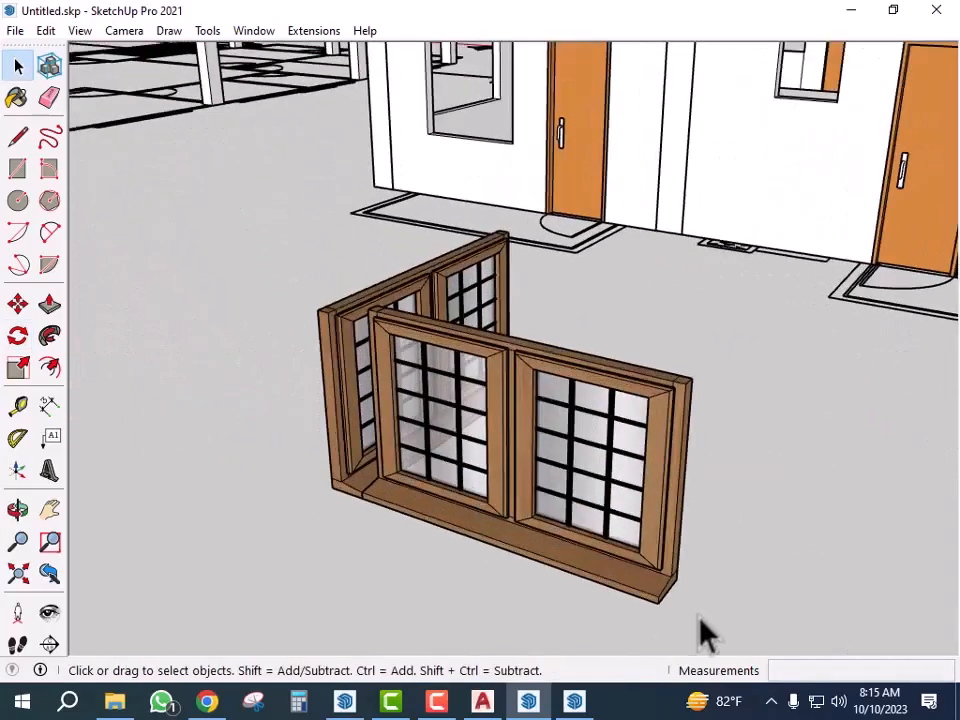
click(662, 598)
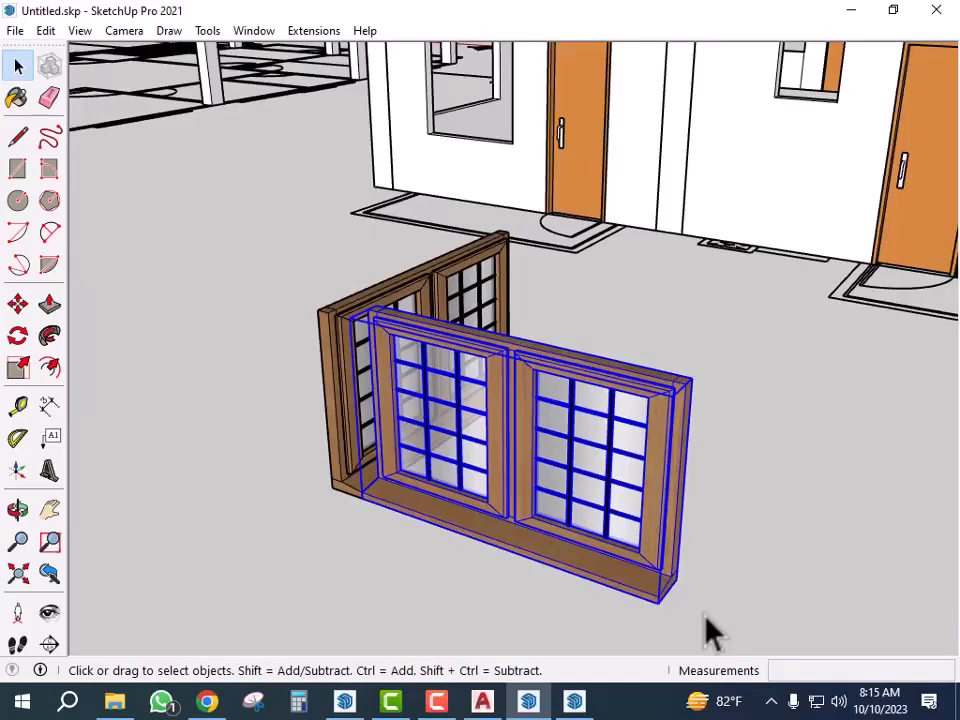
key(m)
scroll(700, 625, up, 5)
click(640, 588)
scroll(589, 621, down, 10)
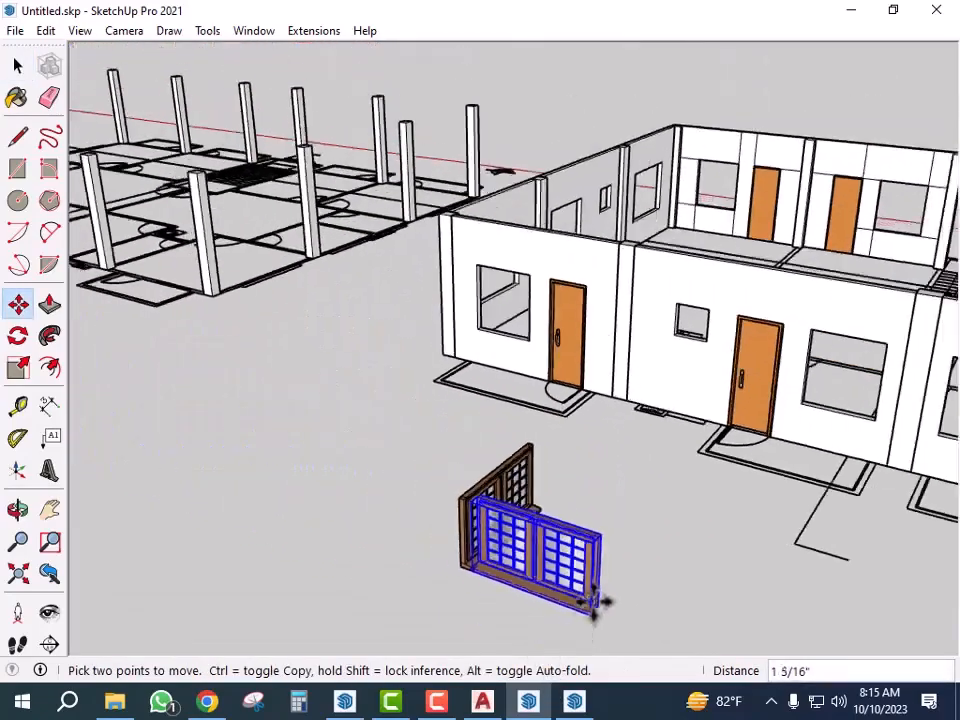
scroll(493, 540, down, 3)
middle_drag(493, 540, 660, 568)
scroll(448, 411, up, 2)
middle_drag(448, 411, 791, 433)
scroll(820, 418, up, 3)
scroll(536, 422, down, 3)
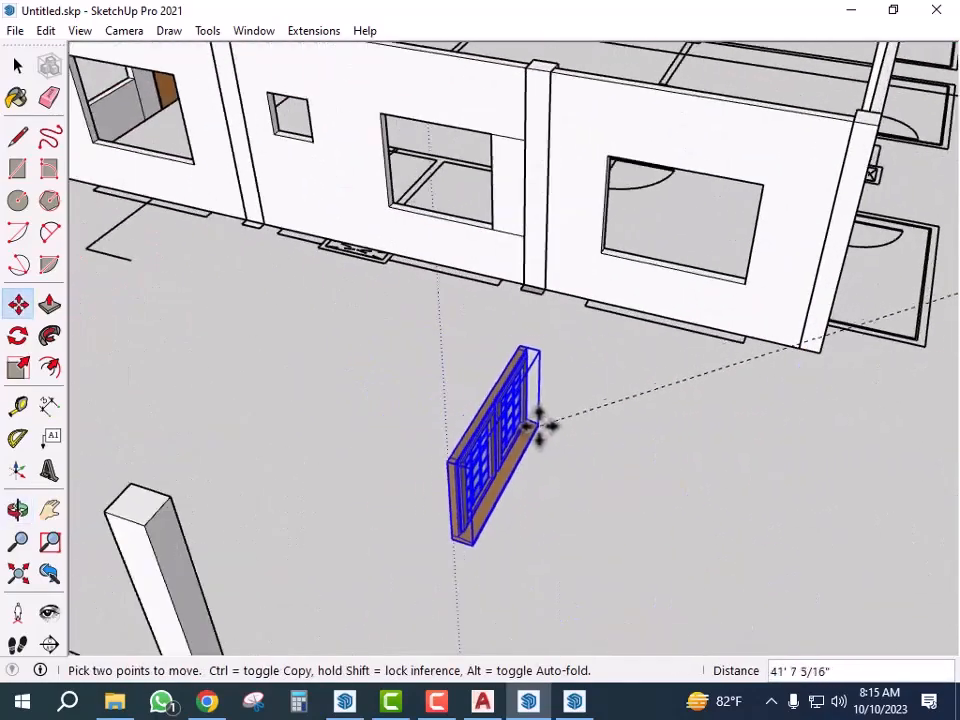
middle_drag(546, 422, 453, 496)
key(space)
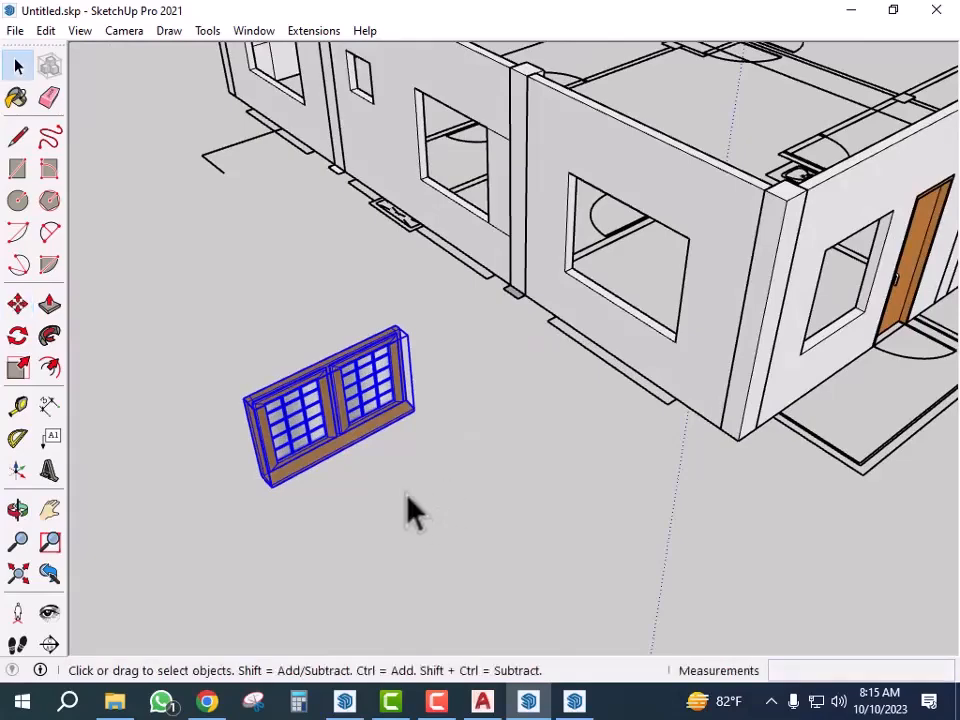
- Rotate the moved window horizontally so that it runs parallel to the side wall's window openings
key(q)
scroll(420, 500, up, 2)
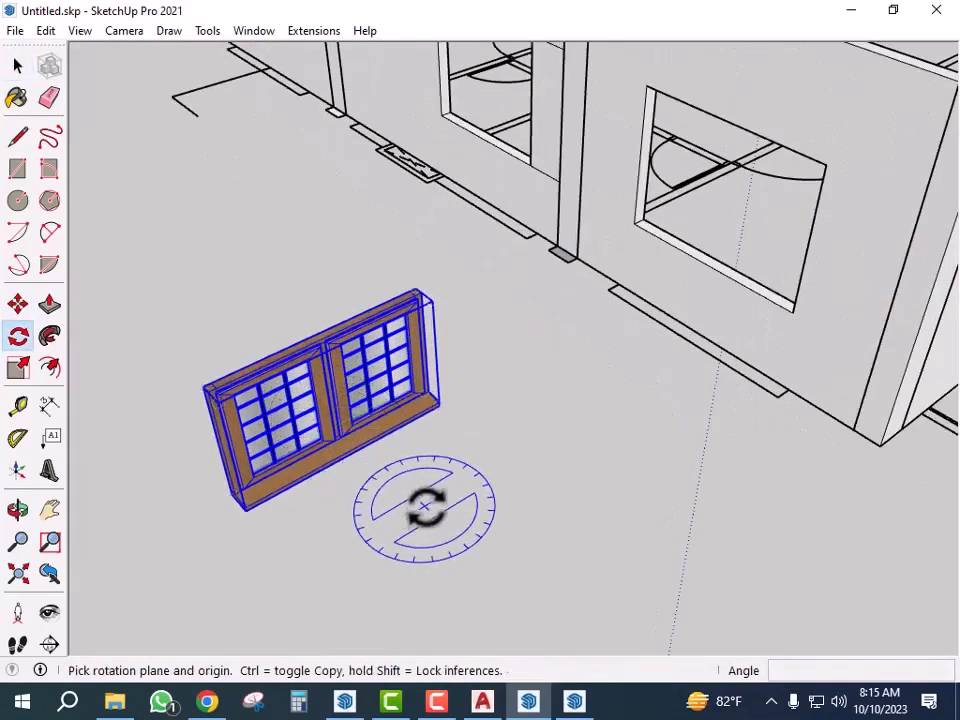
click(514, 458)
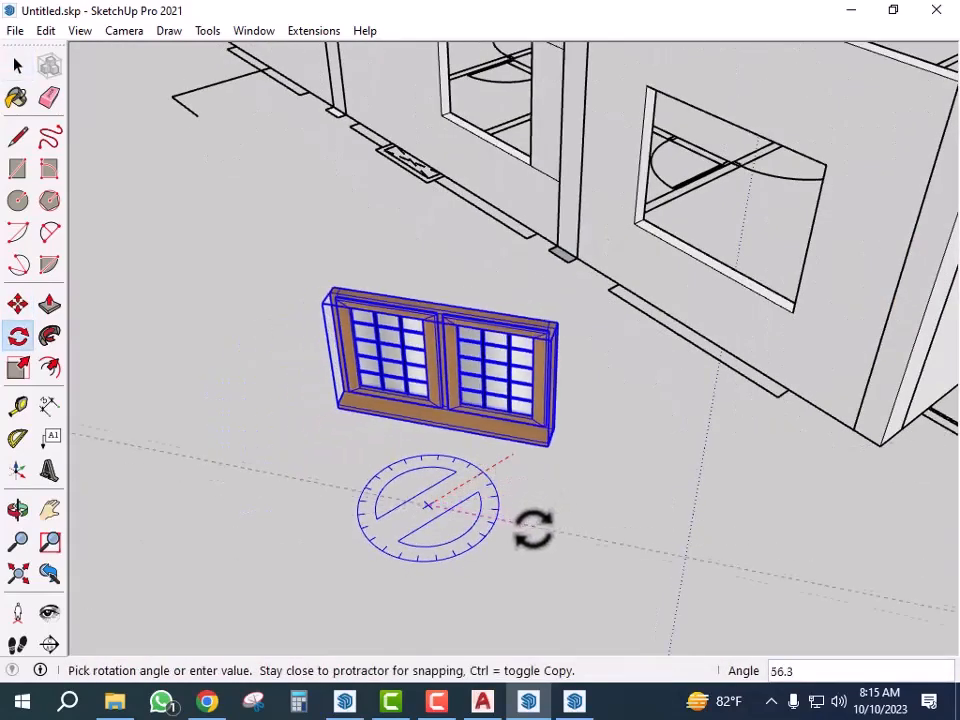
click(508, 568)
key(space)
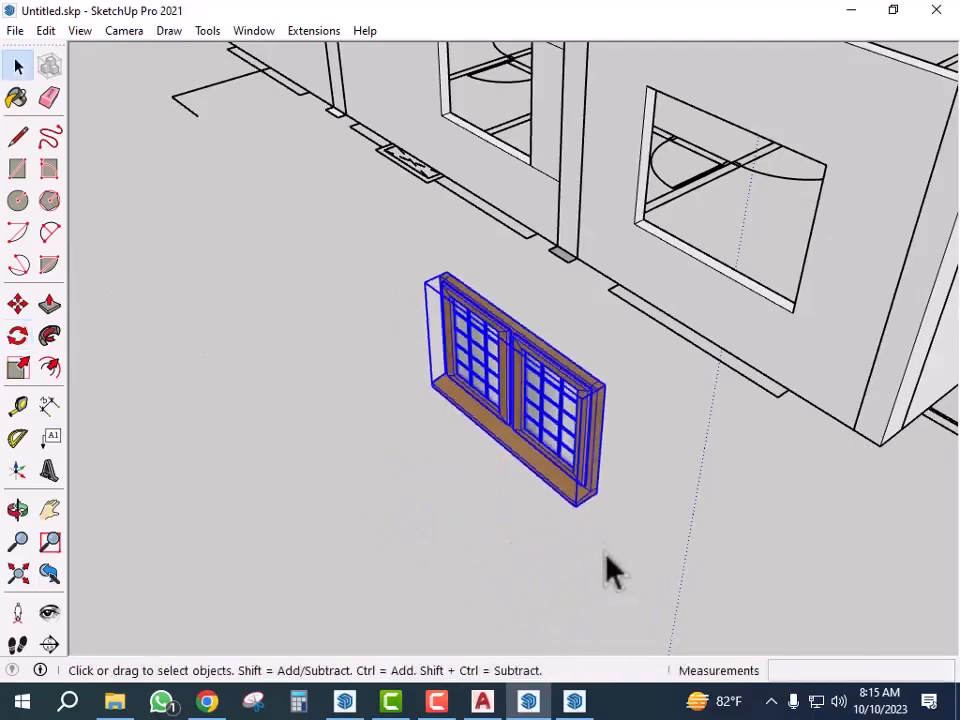
- Move the window by its outer bottom corner onto the bottom corner of the side wall's opening nearest the building corner
scroll(606, 550, up, 4)
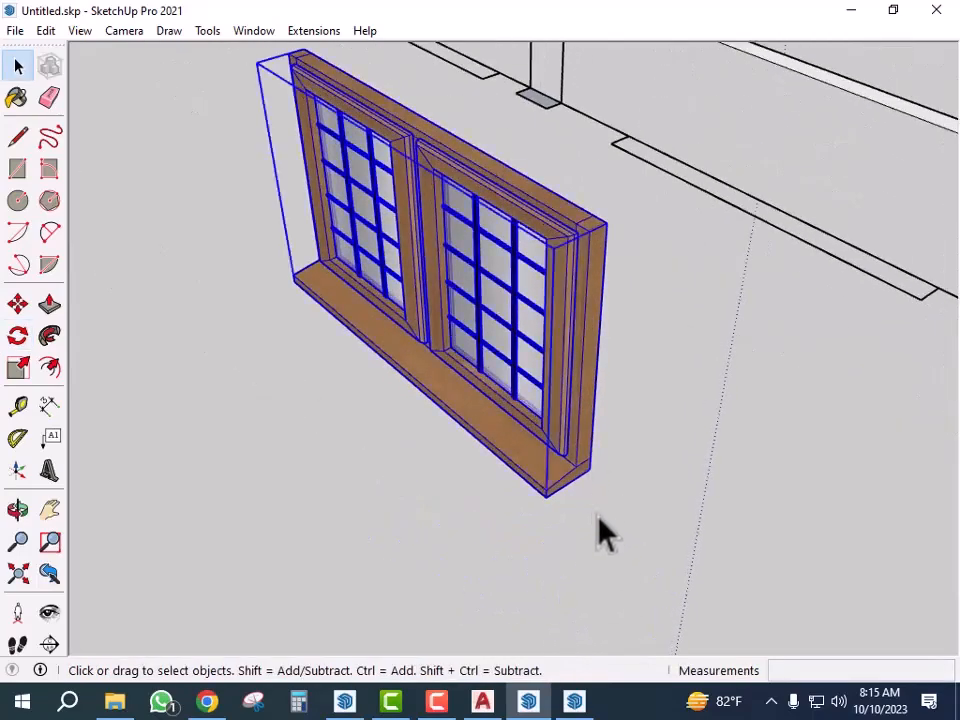
key(m)
scroll(553, 500, up, 3)
click(540, 490)
scroll(433, 566, down, 5)
scroll(600, 420, up, 3)
scroll(652, 370, up, 6)
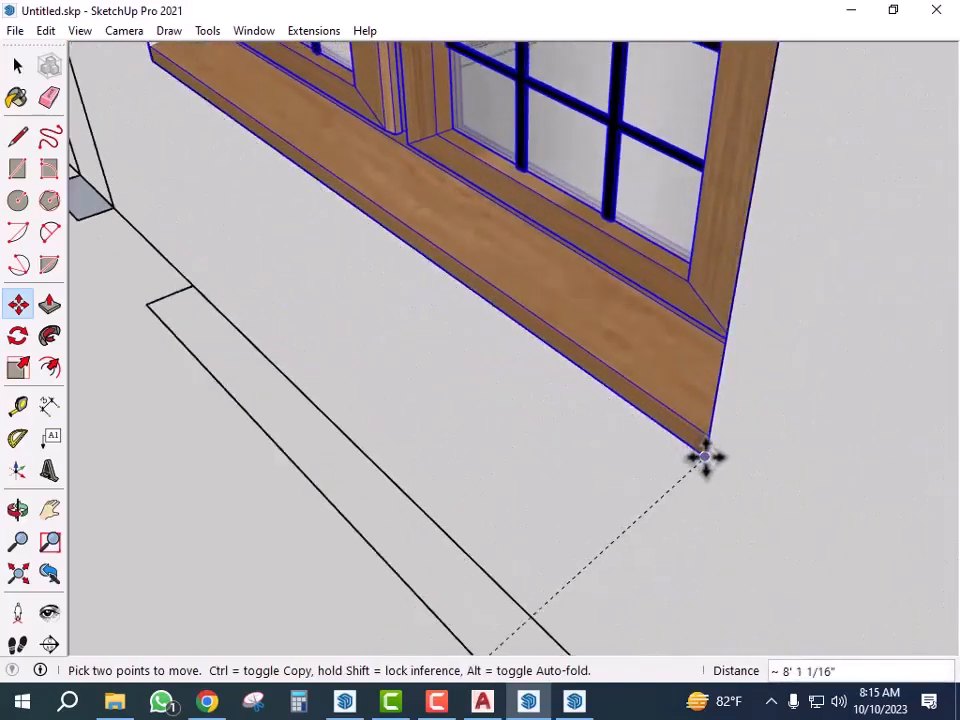
click(705, 457)
scroll(527, 476, down, 5)
middle_drag(531, 514, 589, 429)
scroll(529, 240, up, 5)
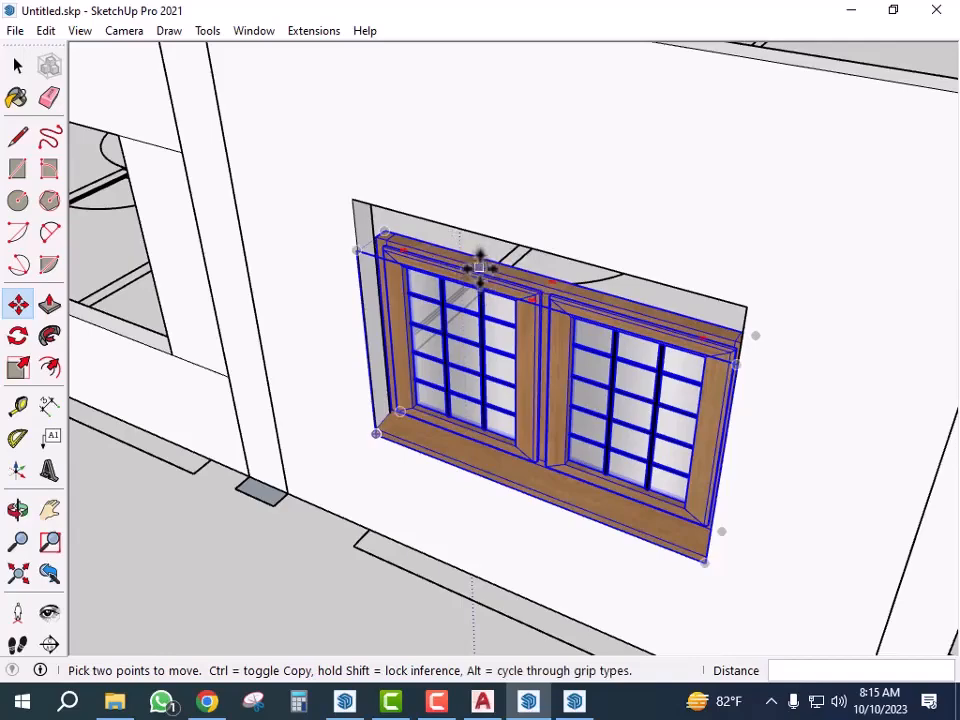
- Scale the window's height up to the top edge of the opening and clear the selection to check the fit
key(s)
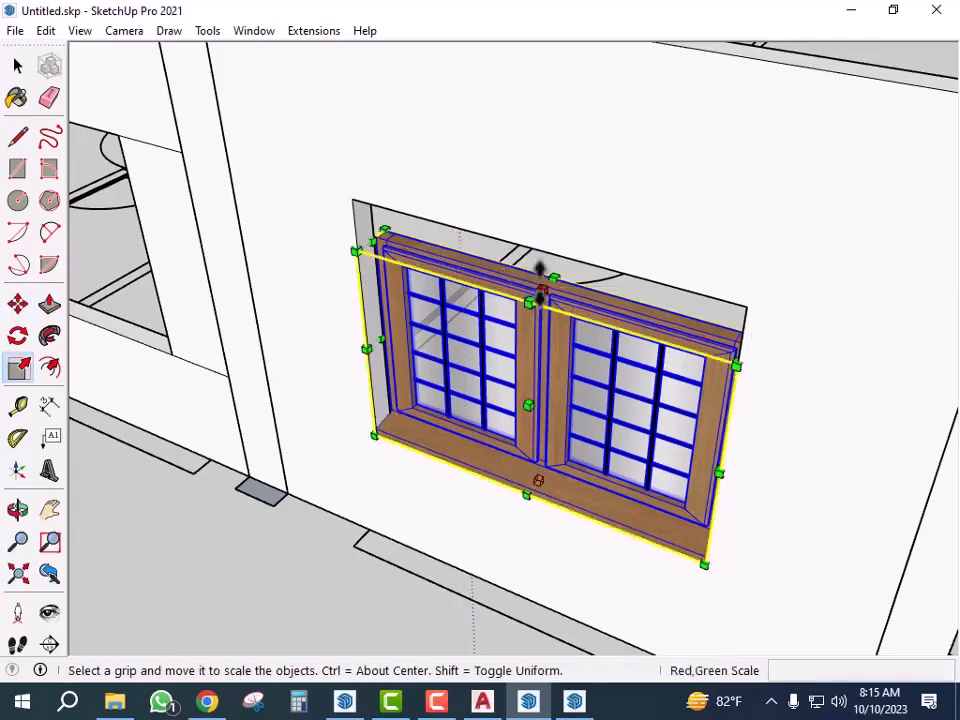
drag(541, 288, 543, 245)
key(space)
scroll(440, 520, down, 5)
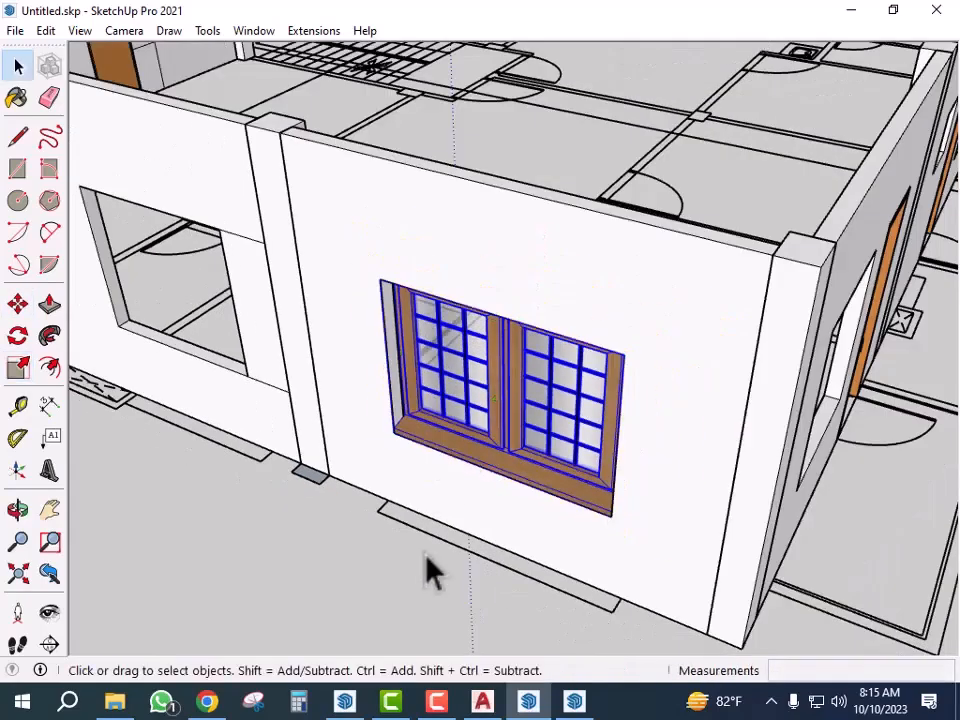
click(435, 612)
middle_drag(435, 612, 342, 594)
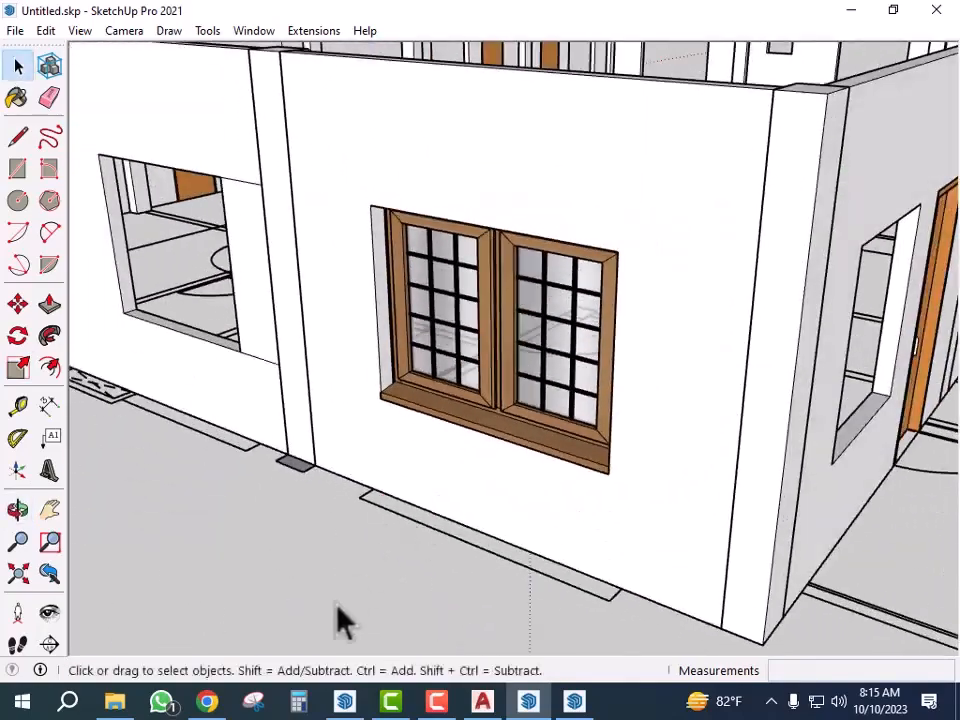
- Check the source window in the duplex project, then return to the building model
click(576, 702)
scroll(535, 437, down, 2)
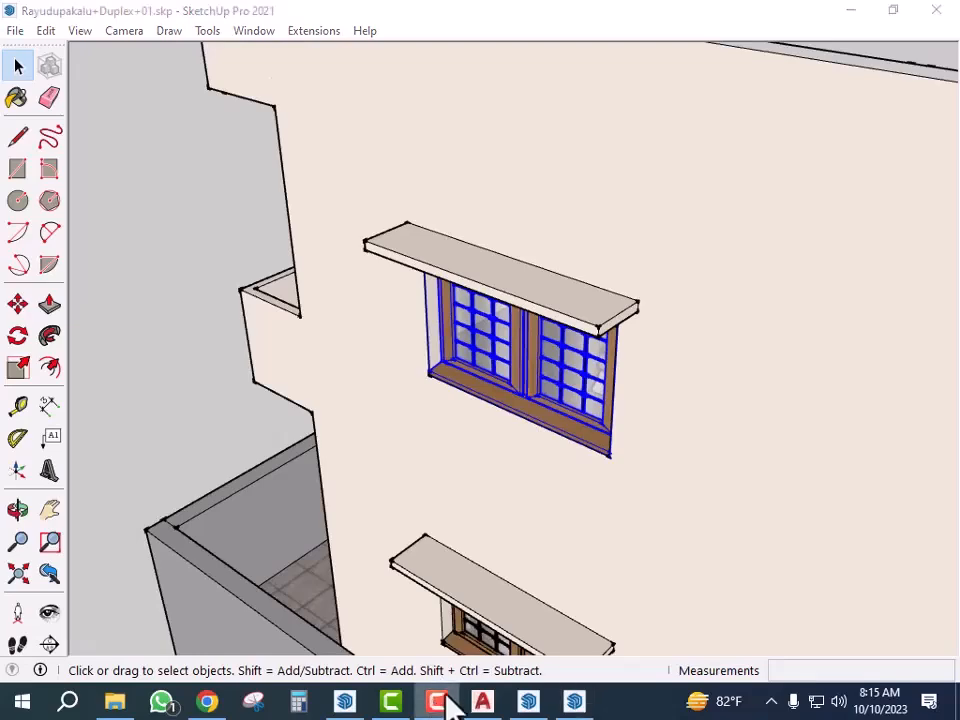
click(533, 704)
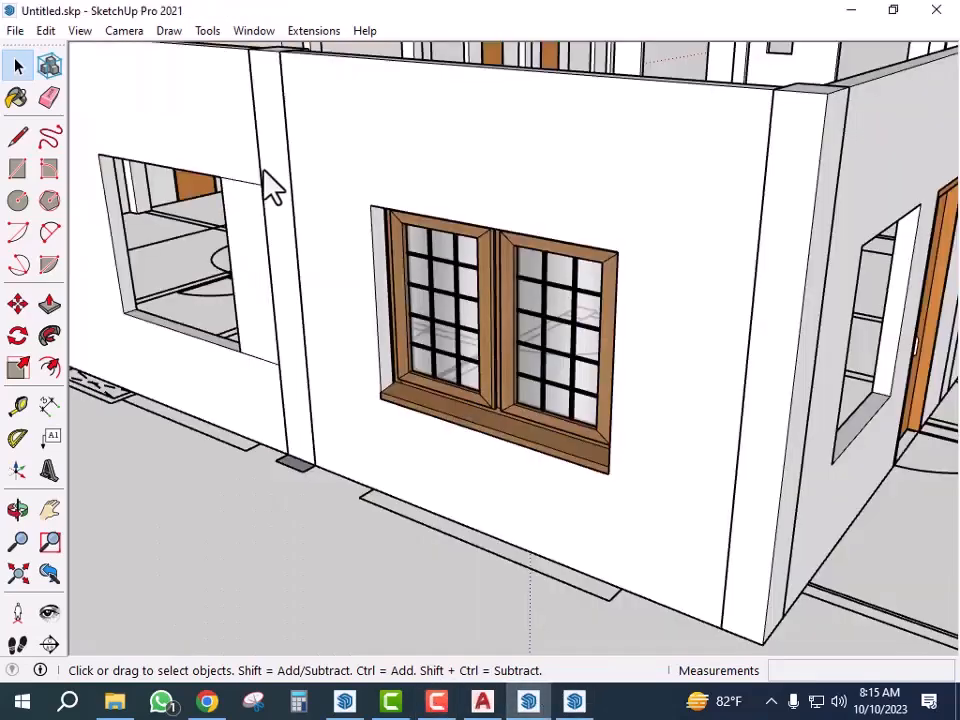
- Copy the corner-side grilled window by its outer bottom corner onto the matching corner of the side wall's middle window opening
scroll(564, 514, down, 2)
scroll(499, 440, up, 3)
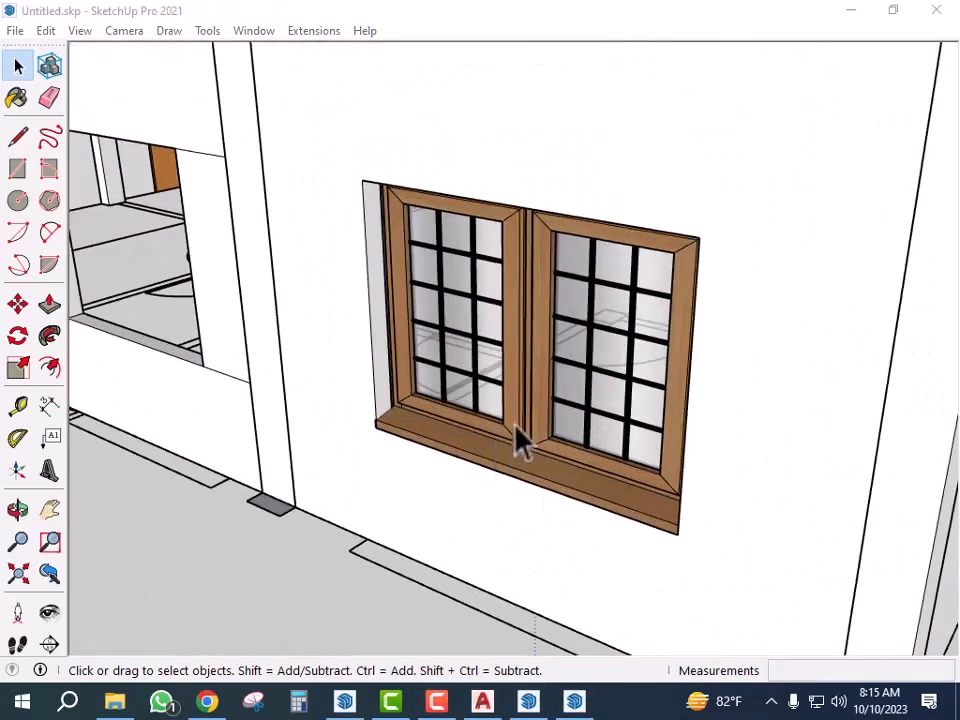
click(517, 419)
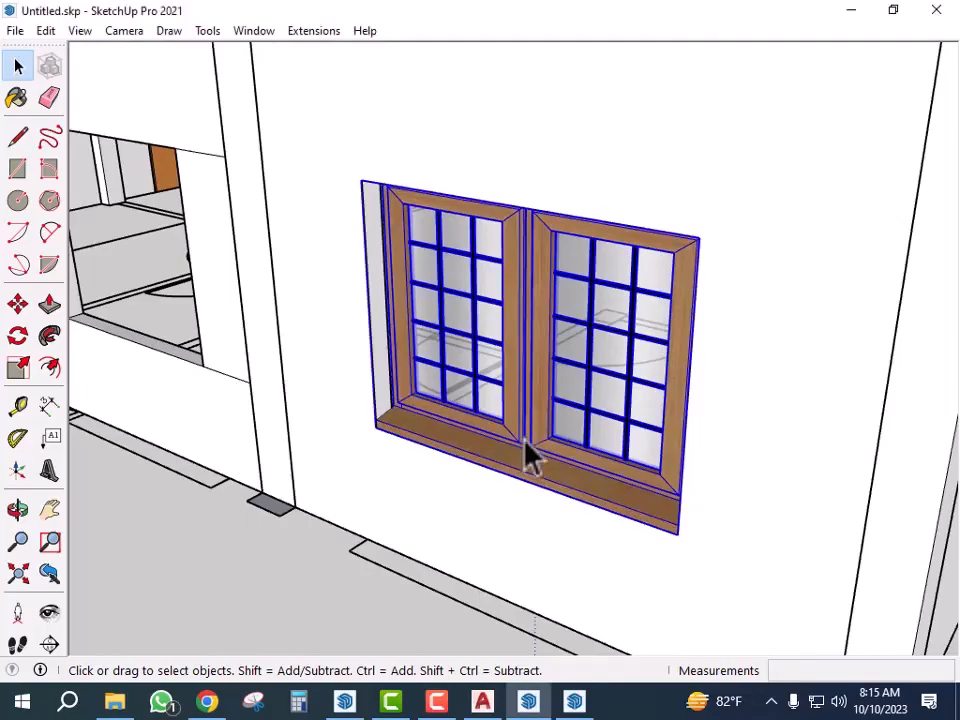
key(m)
scroll(690, 514, up, 3)
click(673, 549)
key(ctrl)
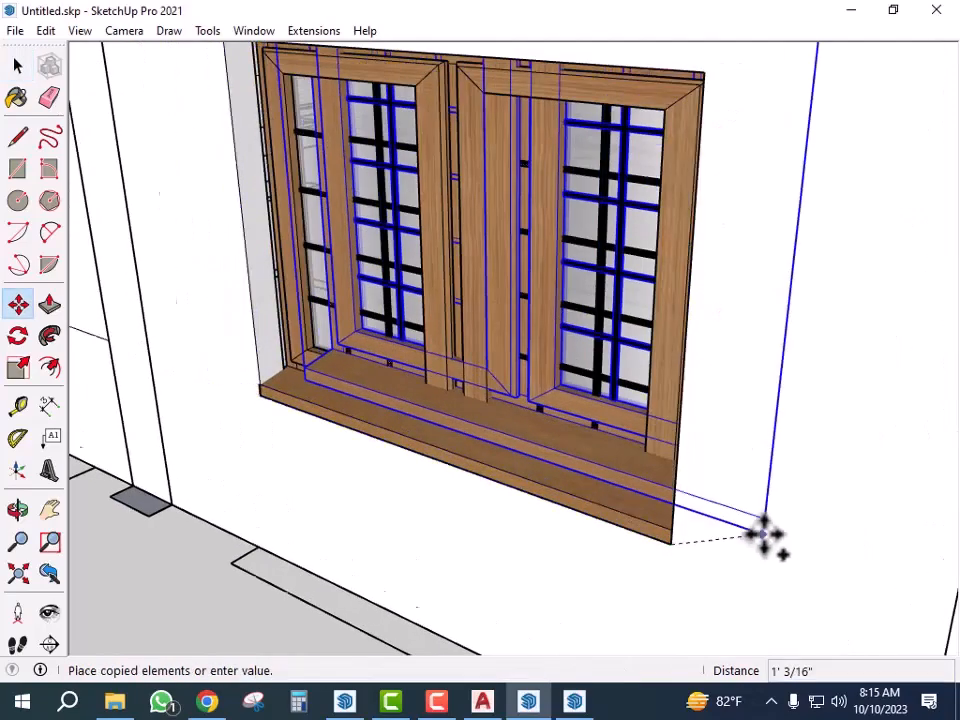
scroll(763, 536, down, 4)
scroll(342, 400, up, 5)
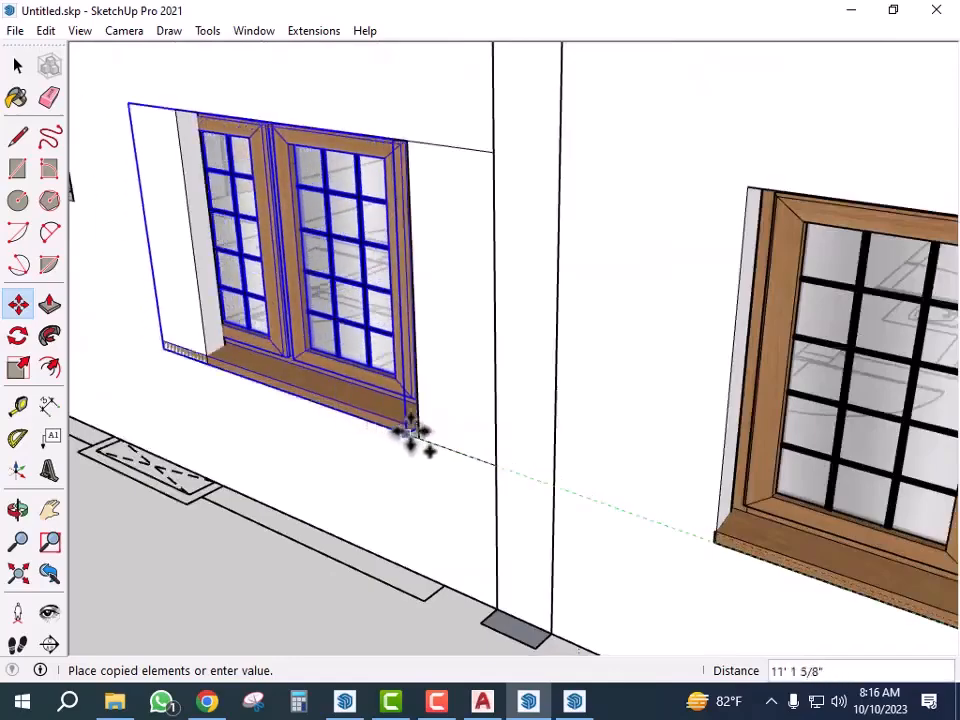
scroll(336, 407, down, 5)
- Place another copy of the grilled window in the large opening at the far end of the same side wall
key(ctrl)
scroll(183, 385, up, 4)
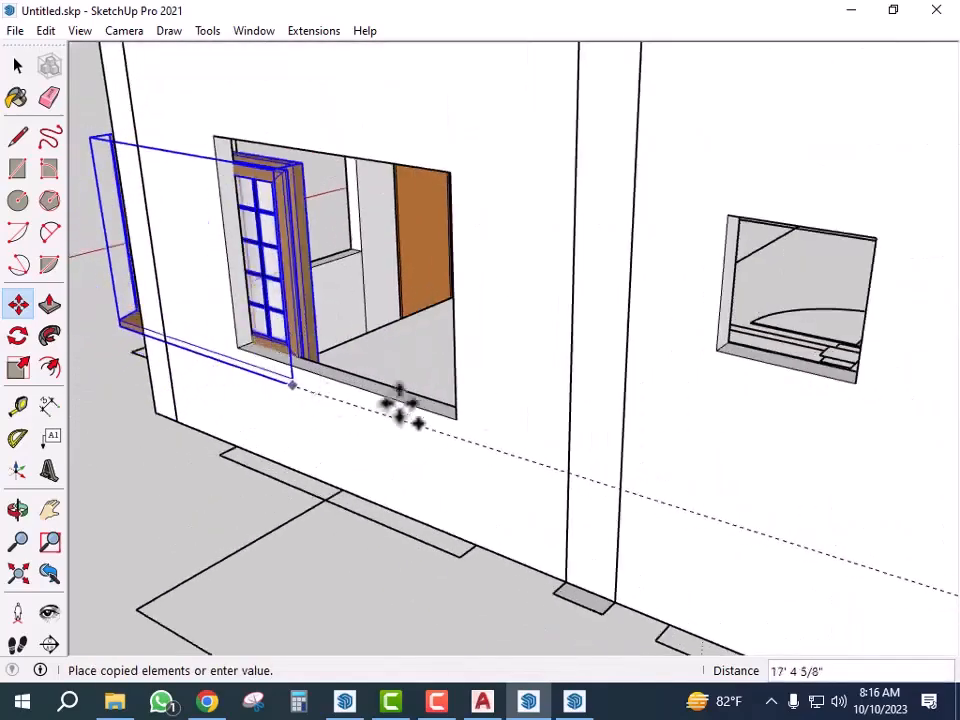
click(455, 421)
scroll(296, 461, down, 5)
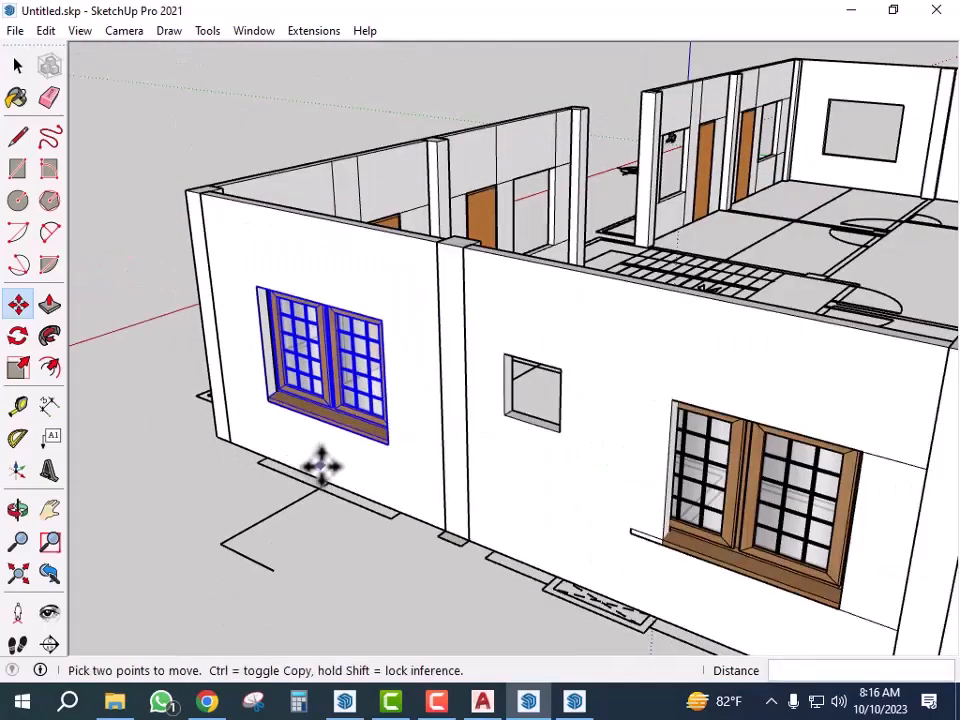
- Scale the far-end window's width to the side edge of its opening and clear the selection
scroll(310, 470, down, 2)
middle_drag(302, 463, 430, 505)
scroll(309, 493, down, 2)
scroll(530, 510, up, 4)
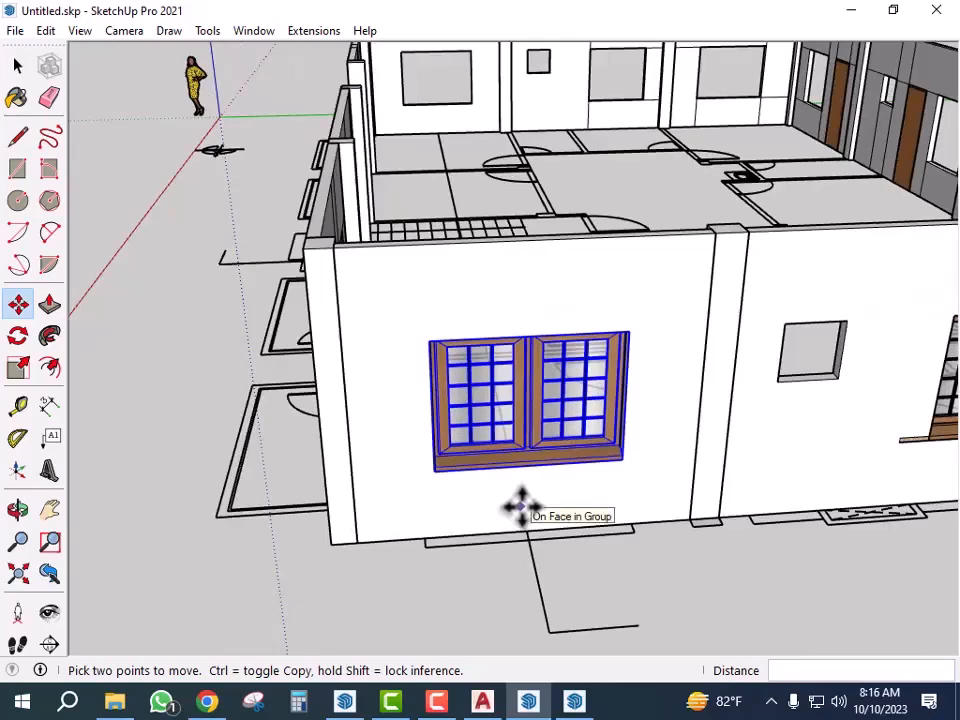
key(s)
scroll(422, 400, up, 3)
drag(429, 404, 428, 322)
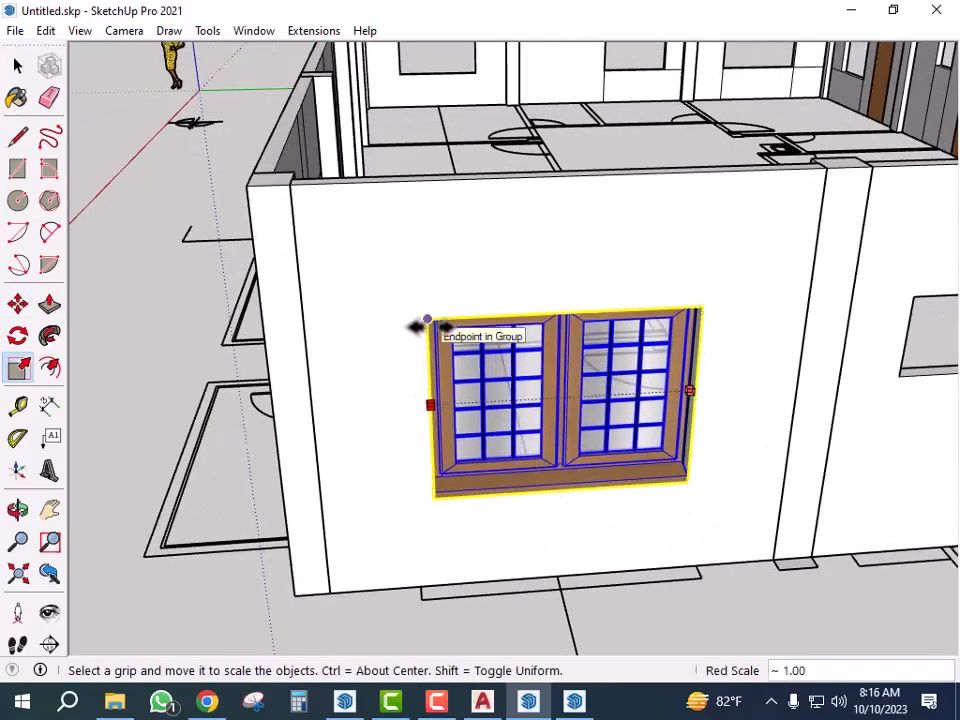
key(space)
click(643, 634)
- Scale the width of the side wall's middle window to about 0.83 so that it ends at the opening's edge
middle_drag(643, 634, 722, 561)
scroll(690, 550, up, 2)
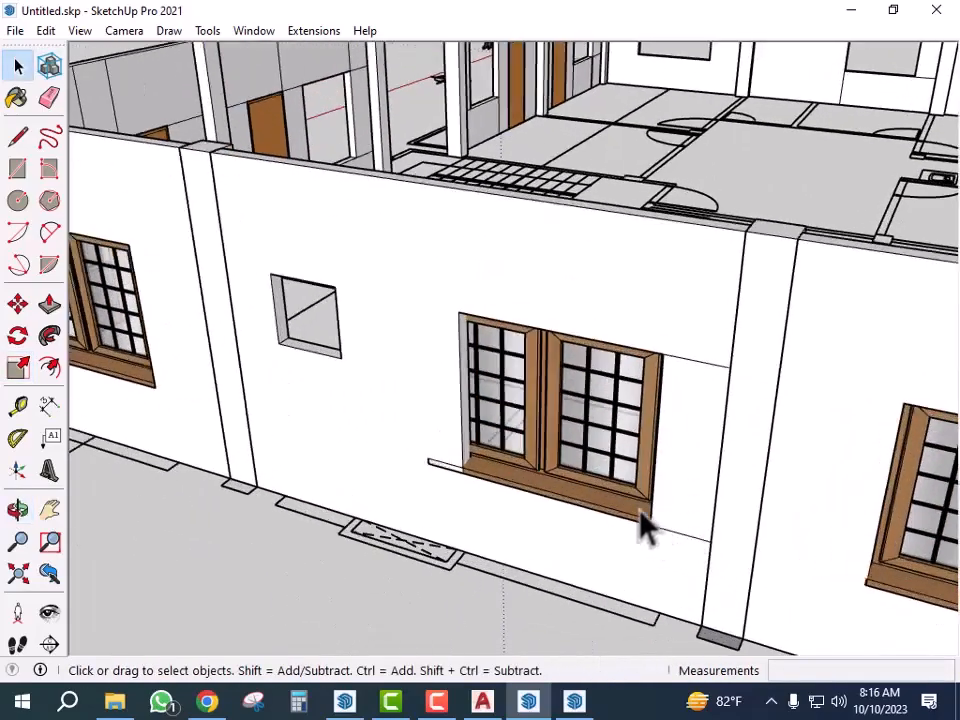
key(s)
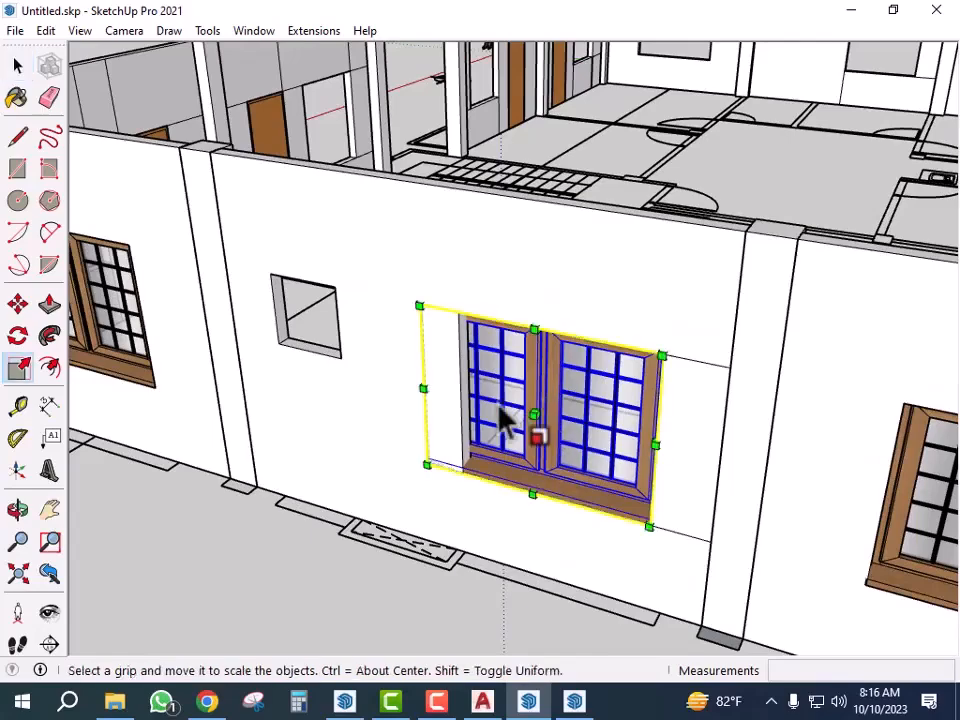
drag(424, 387, 468, 387)
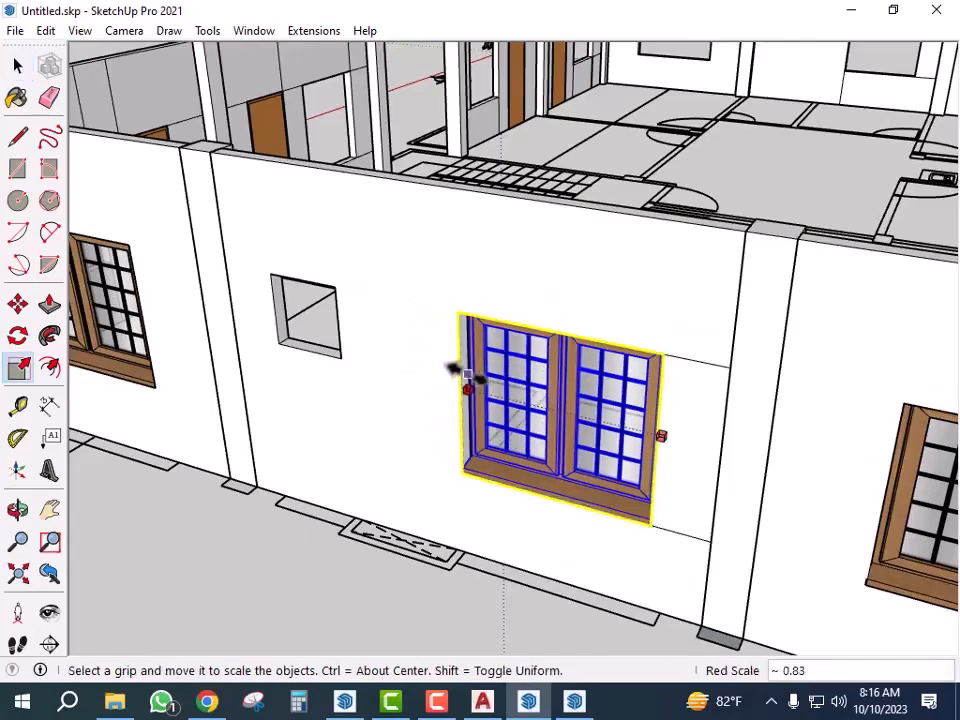
key(space)
scroll(266, 461, down, 3)
middle_drag(266, 461, 530, 548)
scroll(530, 548, up, 6)
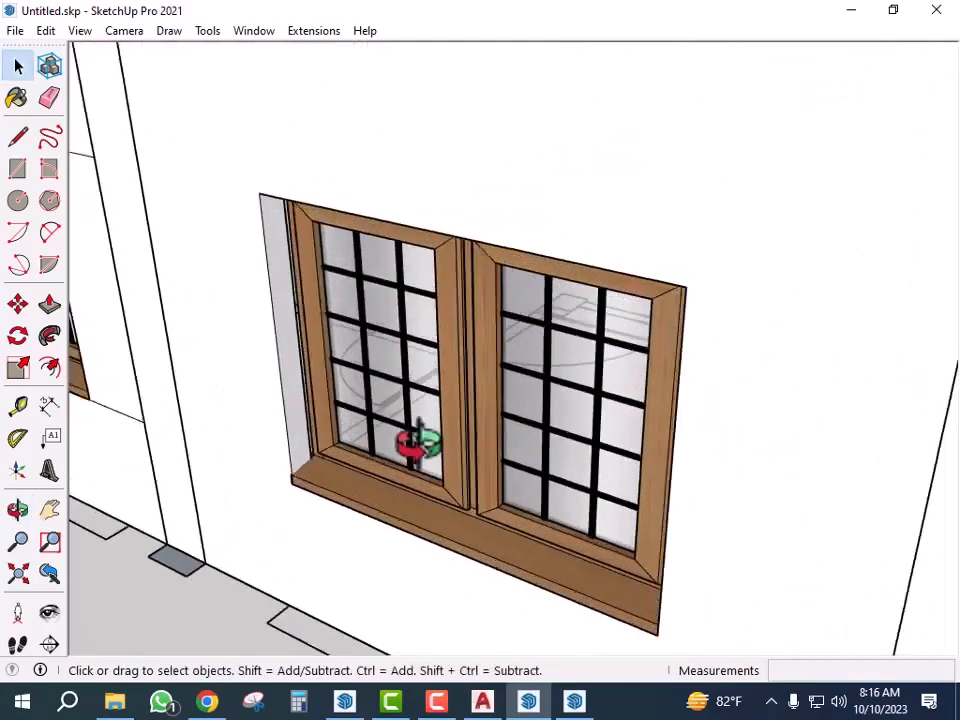
click(515, 462)
scroll(515, 462, down, 6)
click(343, 579)
- Copy the loose grilled window by its outer bottom corner onto the bottom corner of the opposite side wall's end opening
middle_drag(343, 579, 589, 521)
scroll(180, 476, up, 6)
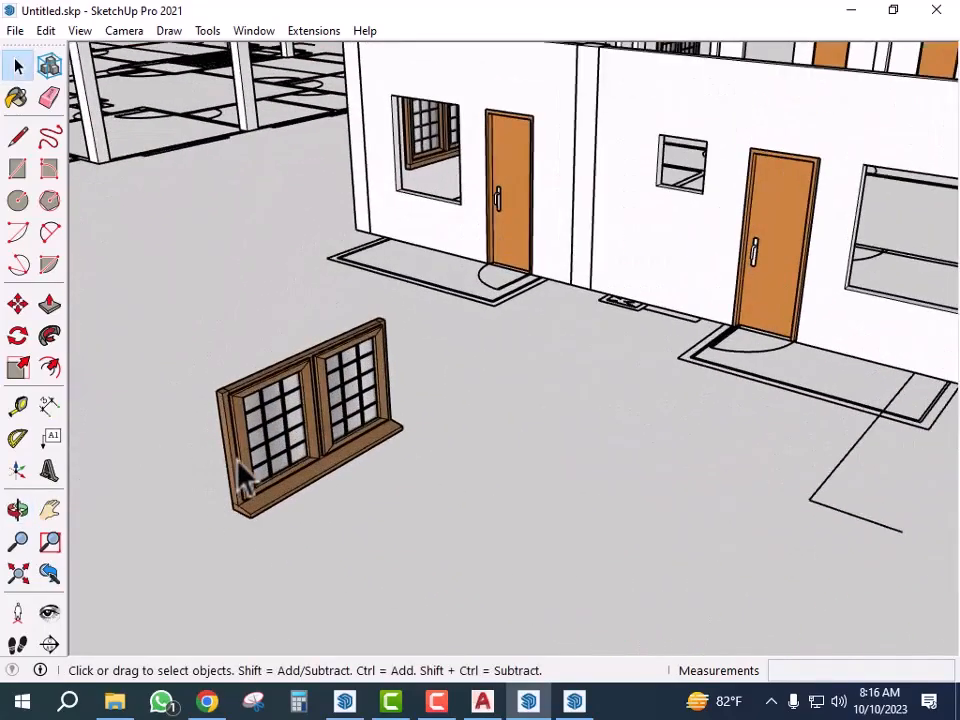
click(240, 468)
middle_drag(240, 468, 630, 608)
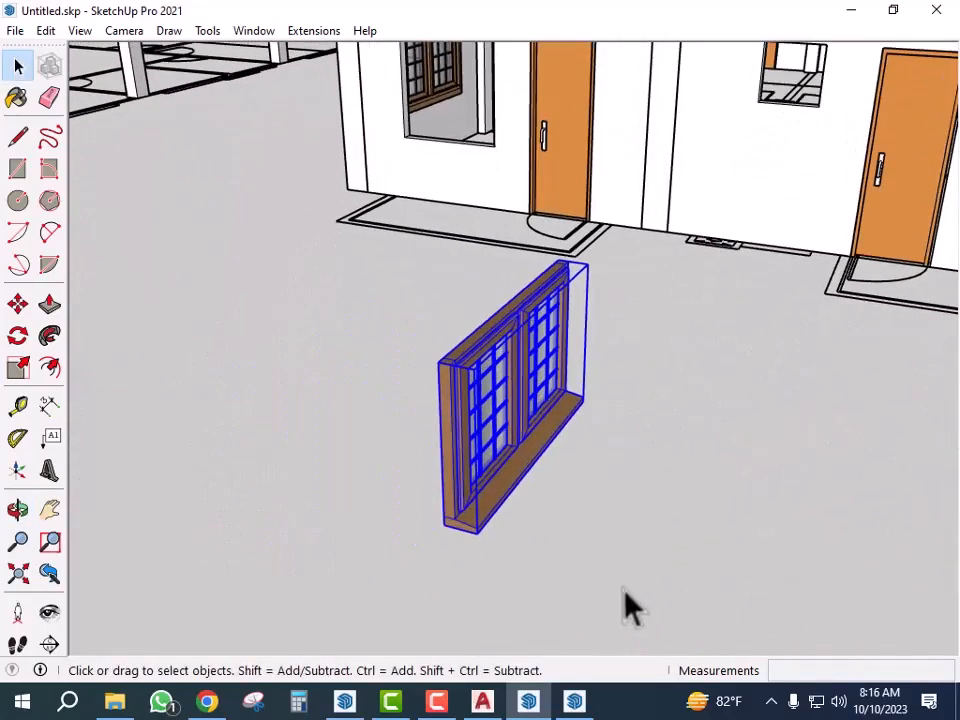
key(m)
scroll(497, 559, up, 5)
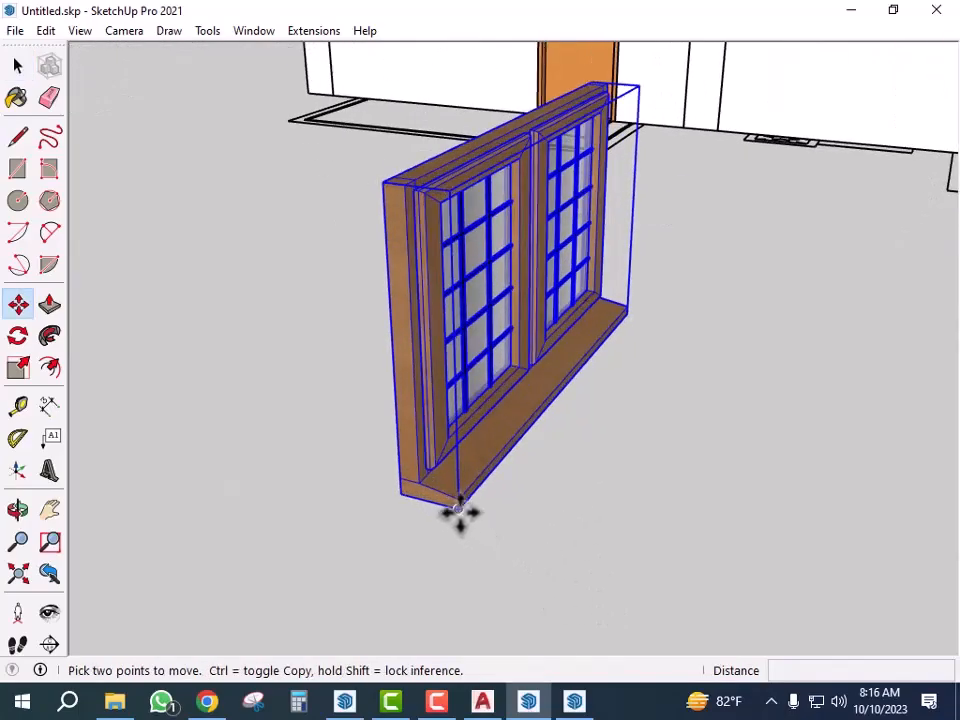
click(543, 521)
key(ctrl)
scroll(321, 514, down, 6)
middle_drag(225, 510, 536, 514)
scroll(439, 608, up, 8)
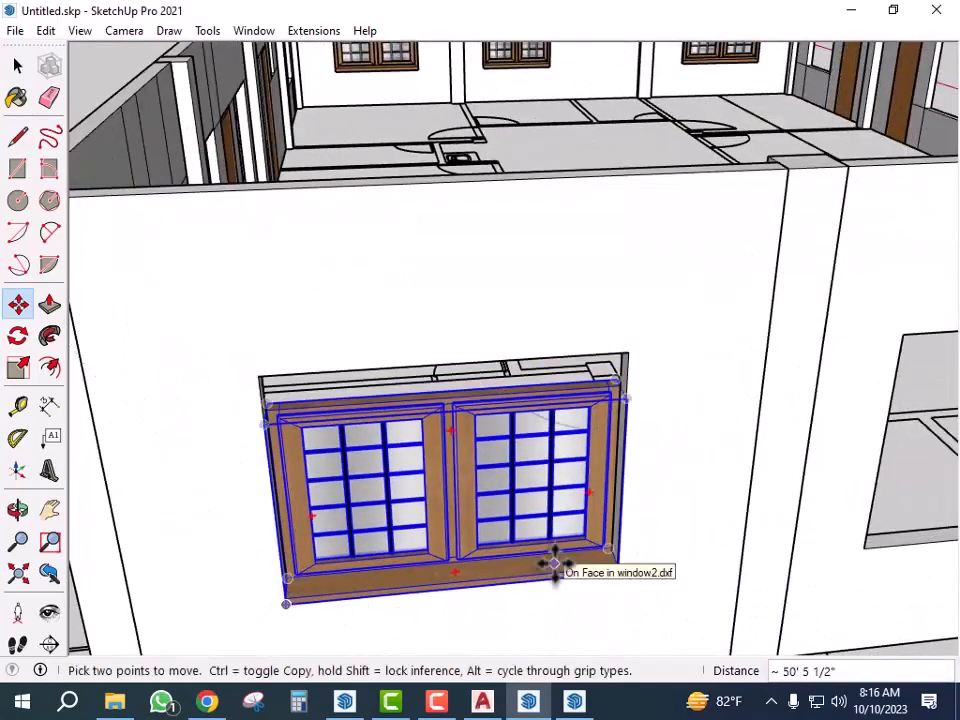
click(555, 565)
- Scale the copied window's height up to the top edge of the opening and clear the selection
key(s)
scroll(463, 400, up, 5)
drag(446, 392, 440, 345)
key(space)
scroll(520, 435, down, 5)
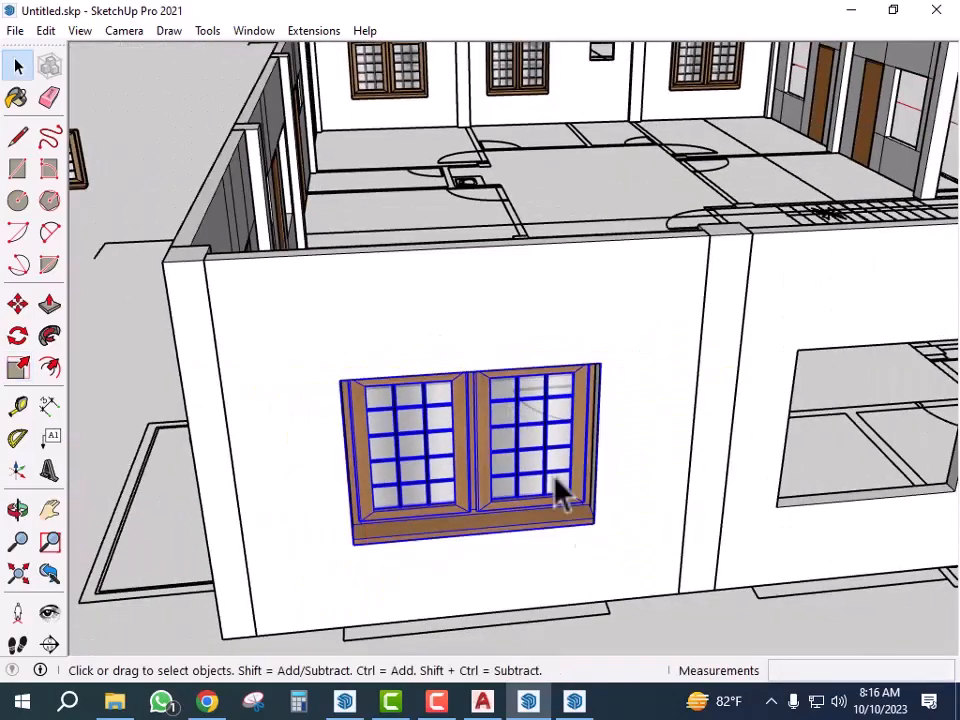
click(703, 649)
- Copy the fitted end window by its bottom corner onto the matching corner of this wall's middle large opening
scroll(396, 499, up, 2)
click(420, 537)
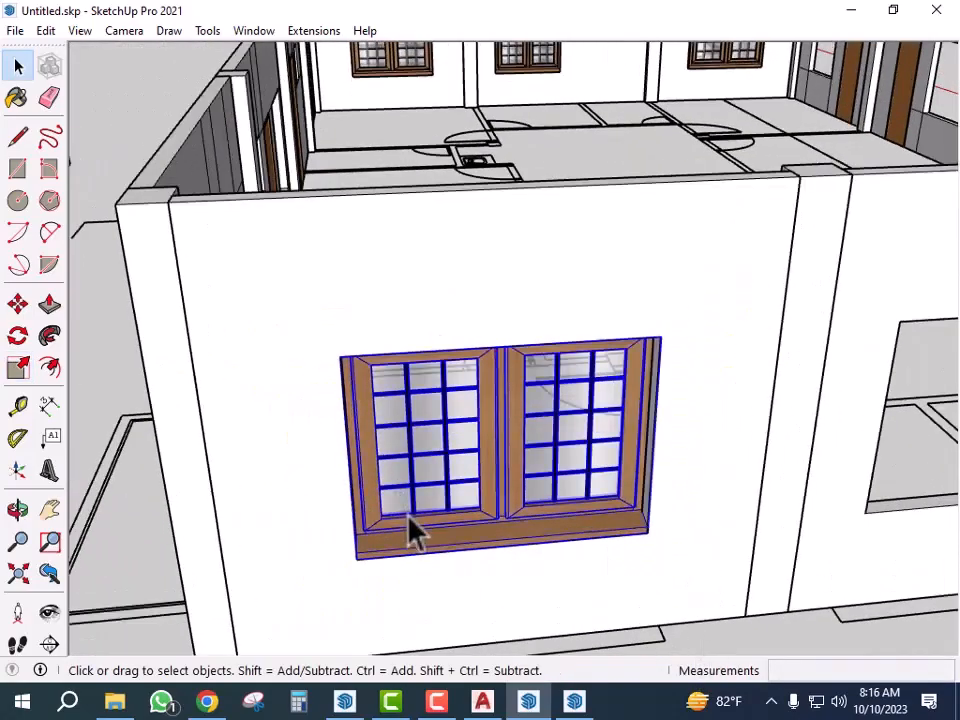
key(m)
scroll(360, 560, up, 3)
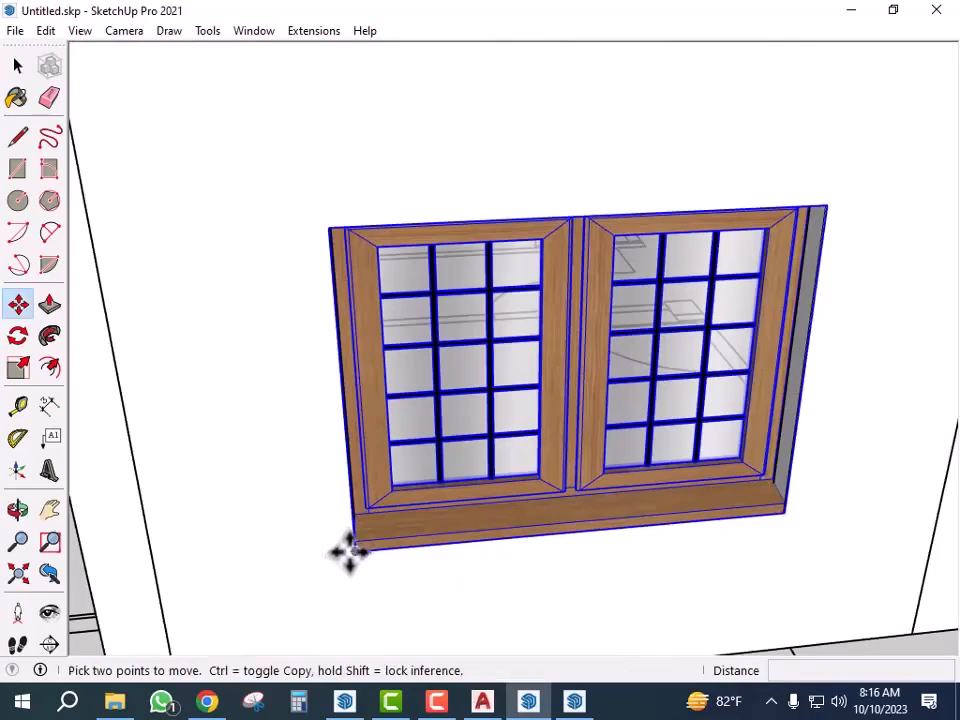
click(418, 525)
key(ctrl)
scroll(189, 546, down, 3)
scroll(695, 535, up, 1)
scroll(695, 535, up, 4)
scroll(520, 540, down, 4)
key(Escape)
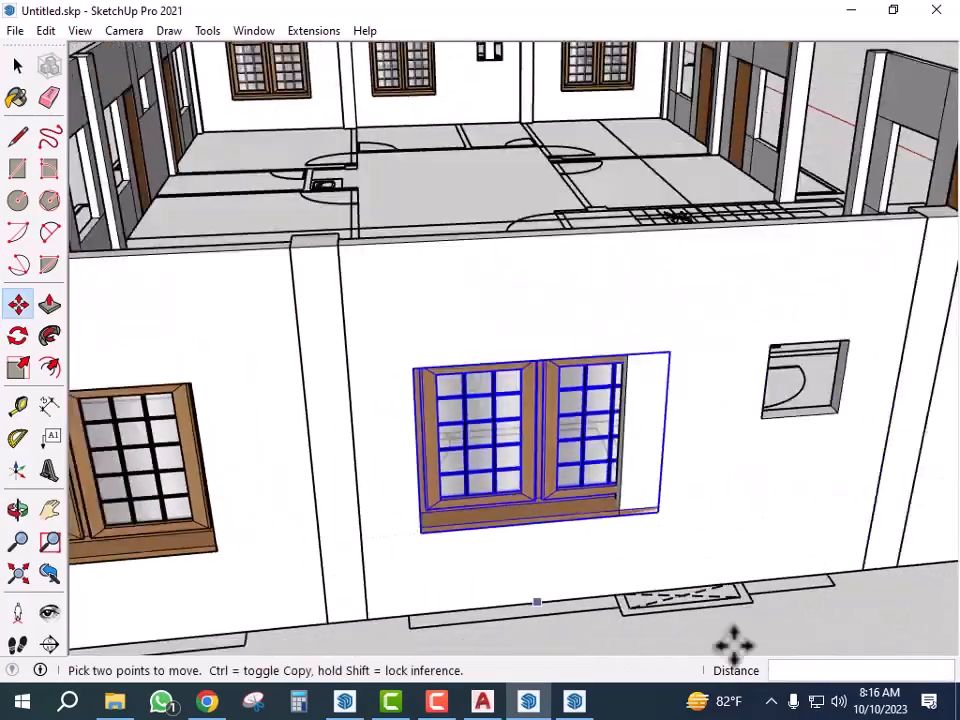
- Copy the middle window by its bottom corner into the large opening at the other end of this wall
scroll(332, 495, down, 2)
scroll(401, 529, up, 4)
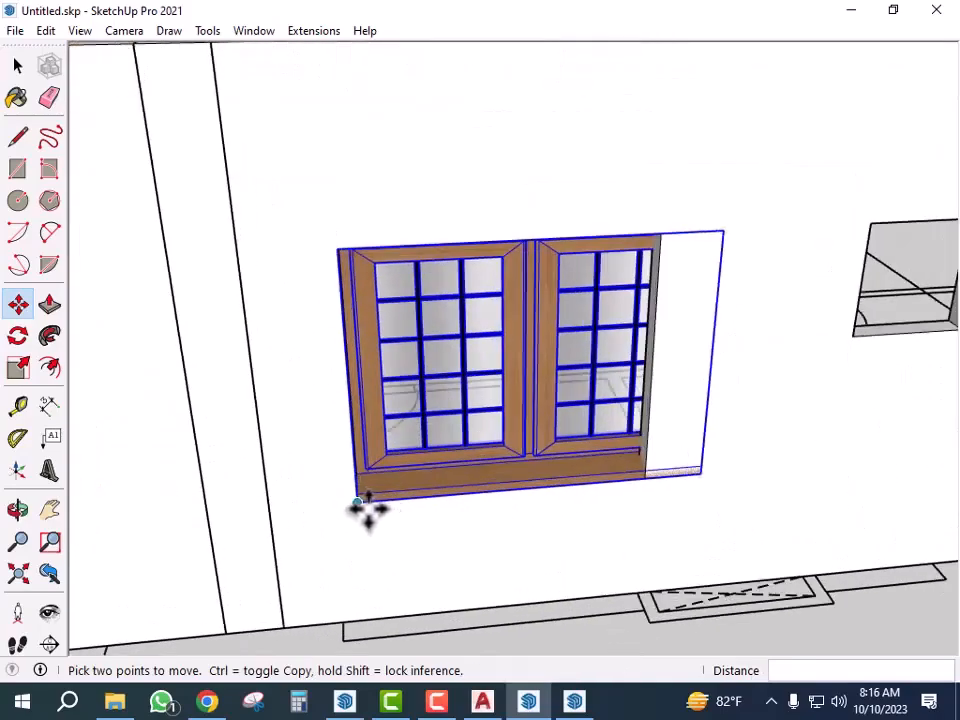
click(362, 508)
key(ctrl)
scroll(240, 521, down, 2)
scroll(784, 514, down, 2)
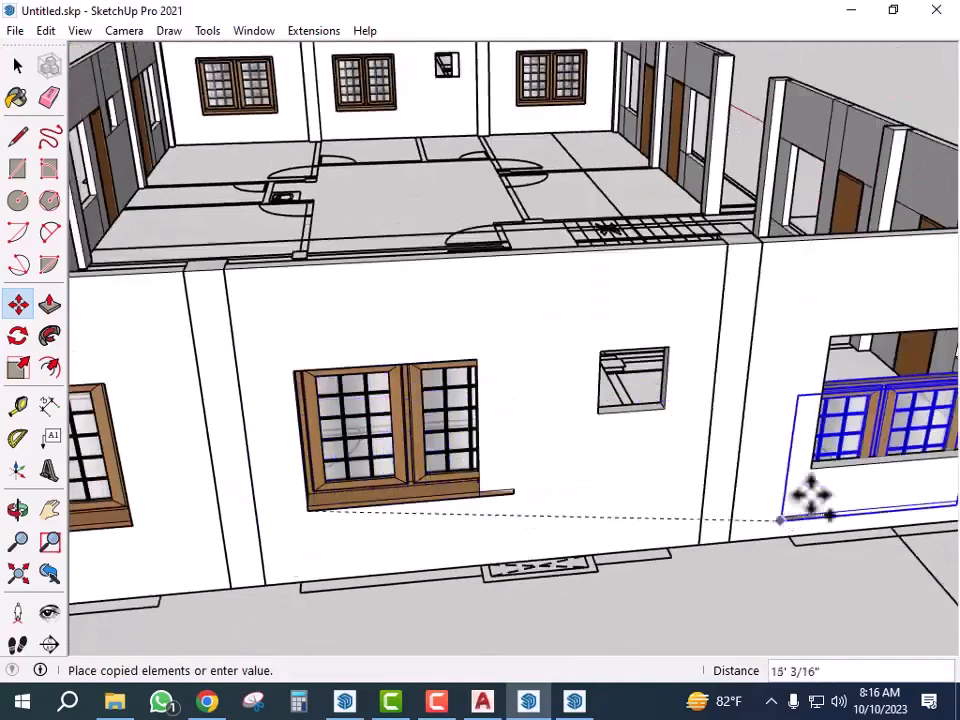
scroll(840, 470, up, 3)
scroll(800, 471, up, 2)
click(782, 480)
scroll(364, 514, down, 5)
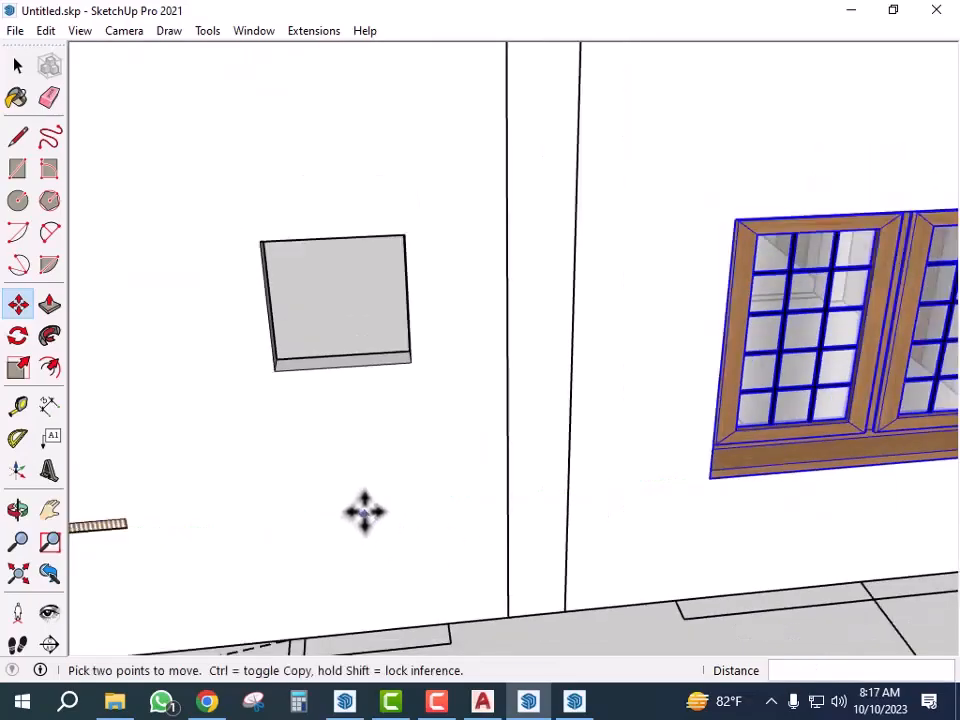
- Scale the width of this wall's overhanging middle window down to the opening's side edge and clear the selection
middle_drag(547, 530, 911, 615)
key(space)
scroll(294, 536, up, 5)
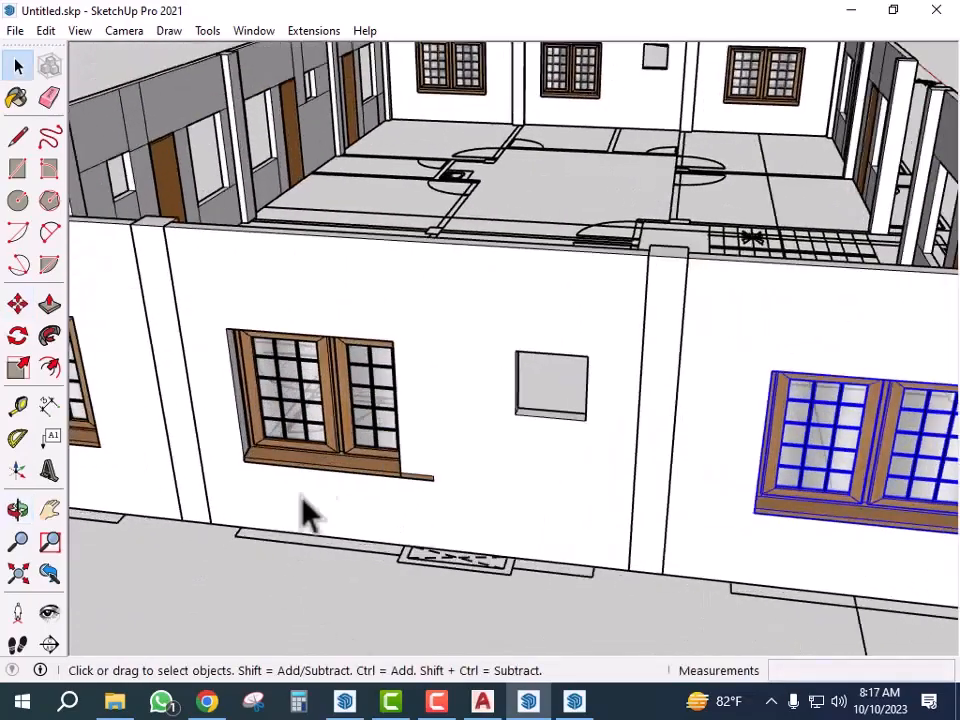
click(333, 424)
key(s)
scroll(425, 425, up, 3)
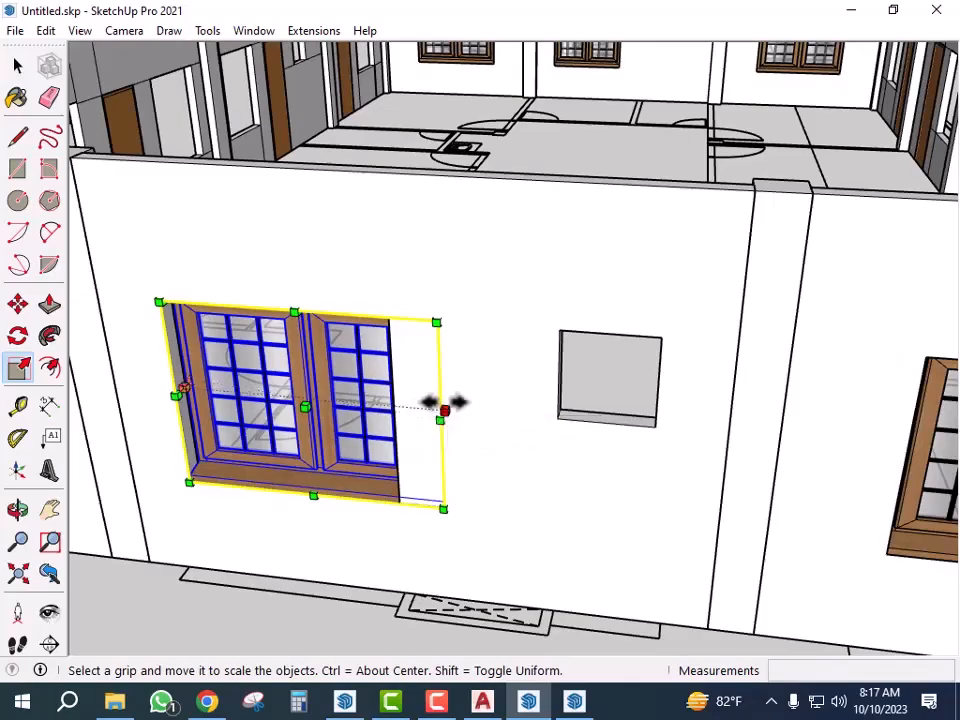
drag(441, 414, 392, 387)
scroll(439, 456, down, 3)
scroll(446, 575, down, 3)
key(space)
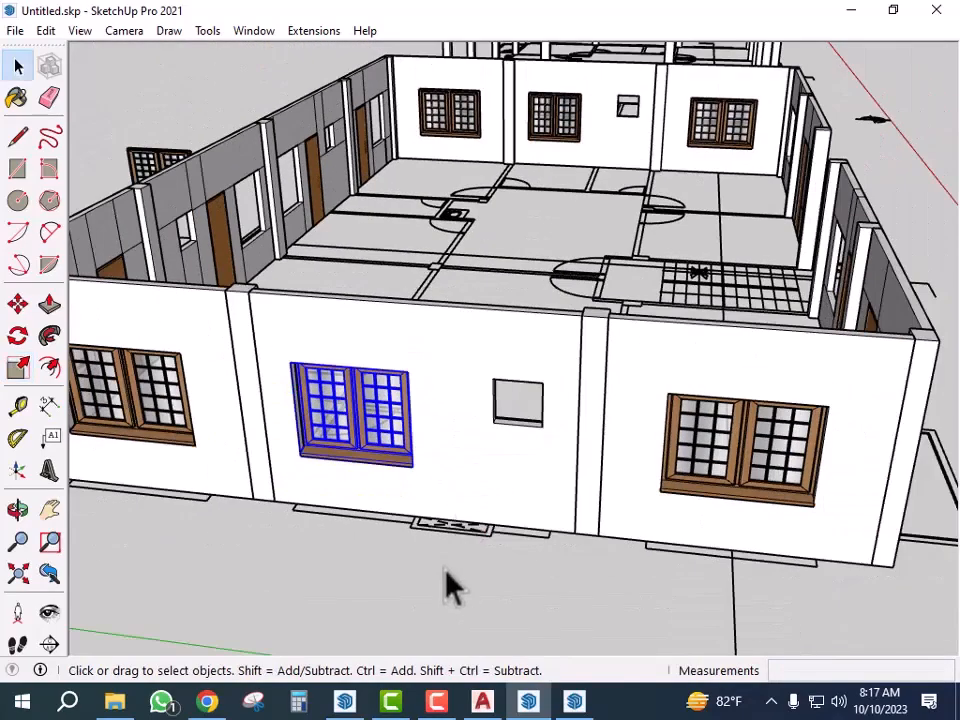
click(446, 575)
- Switch to the EX 18.07.2023 project and examine its facade windows for one to reuse beside the building's doors
scroll(491, 580, down, 2)
middle_drag(493, 589, 752, 490)
scroll(752, 490, up, 2)
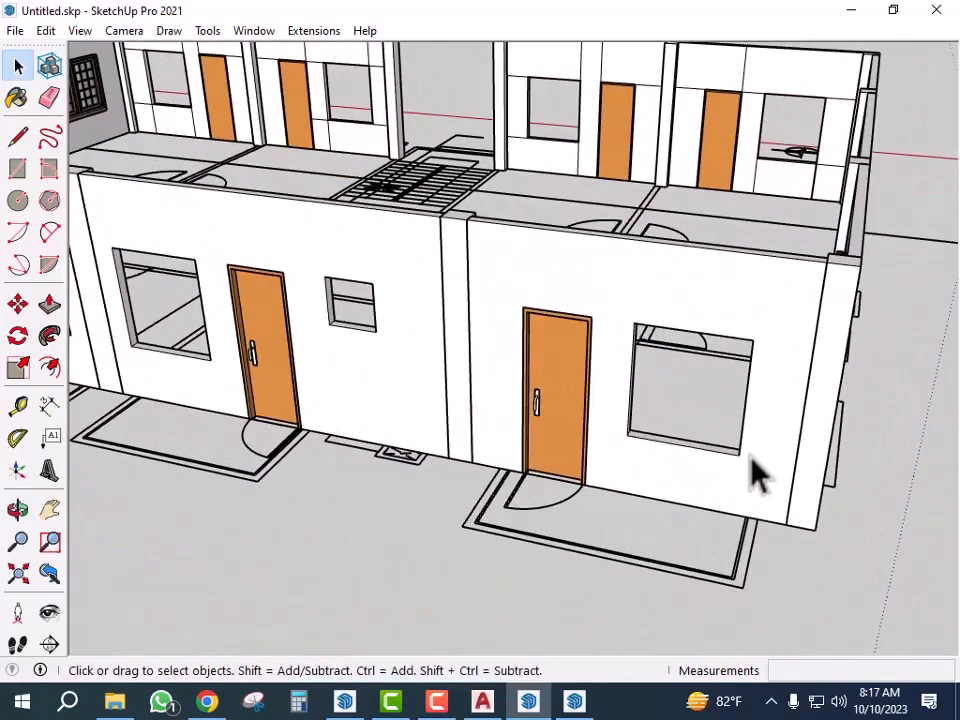
mouse_move(574, 700)
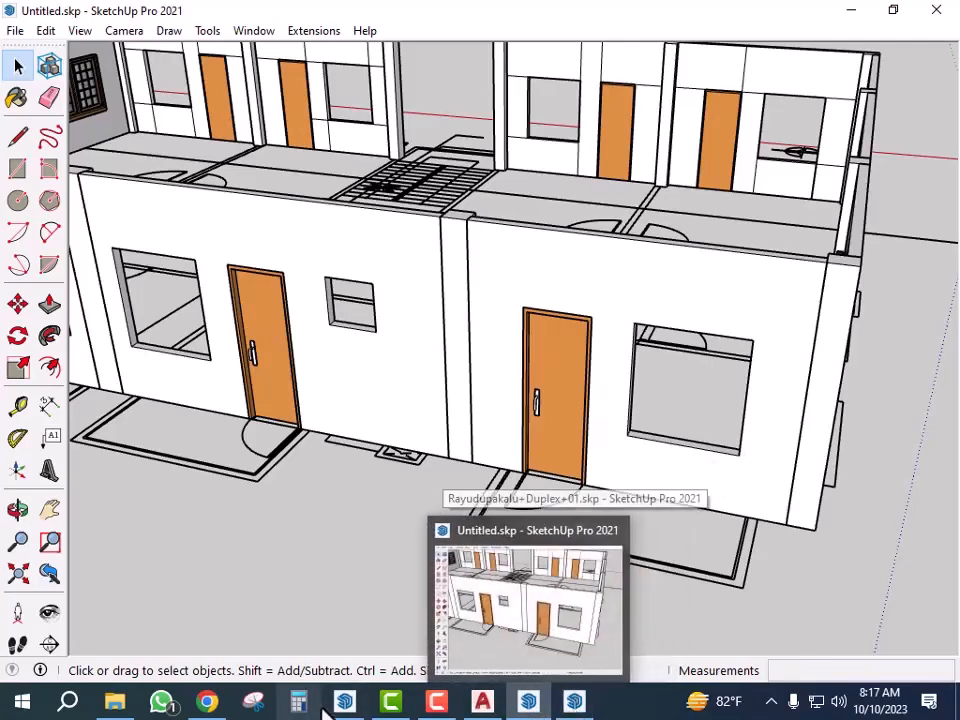
click(360, 628)
middle_drag(480, 462, 461, 321)
scroll(798, 428, up, 3)
mouse_move(792, 416)
middle_down()
mouse_move(679, 392)
mouse_move(658, 411)
mouse_move(597, 405)
middle_up()
scroll(674, 394, up, 6)
scroll(459, 422, down, 3)
mouse_move(459, 422)
middle_down()
mouse_move(636, 407)
mouse_move(429, 354)
middle_up()
scroll(384, 268, up, 4)
scroll(381, 256, up, 3)
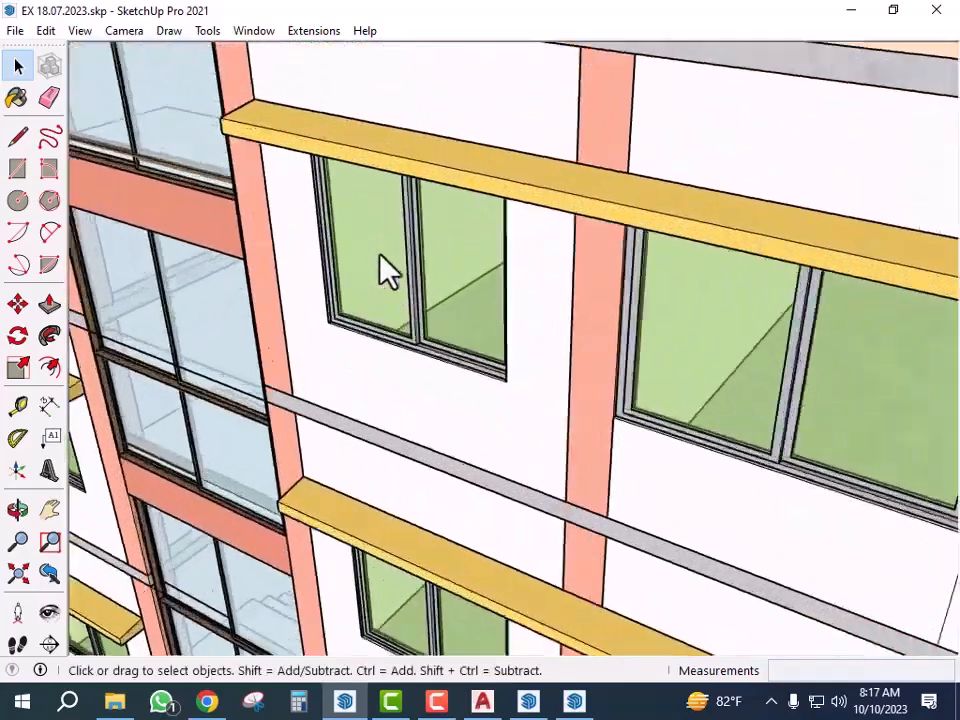
scroll(761, 497, down, 6)
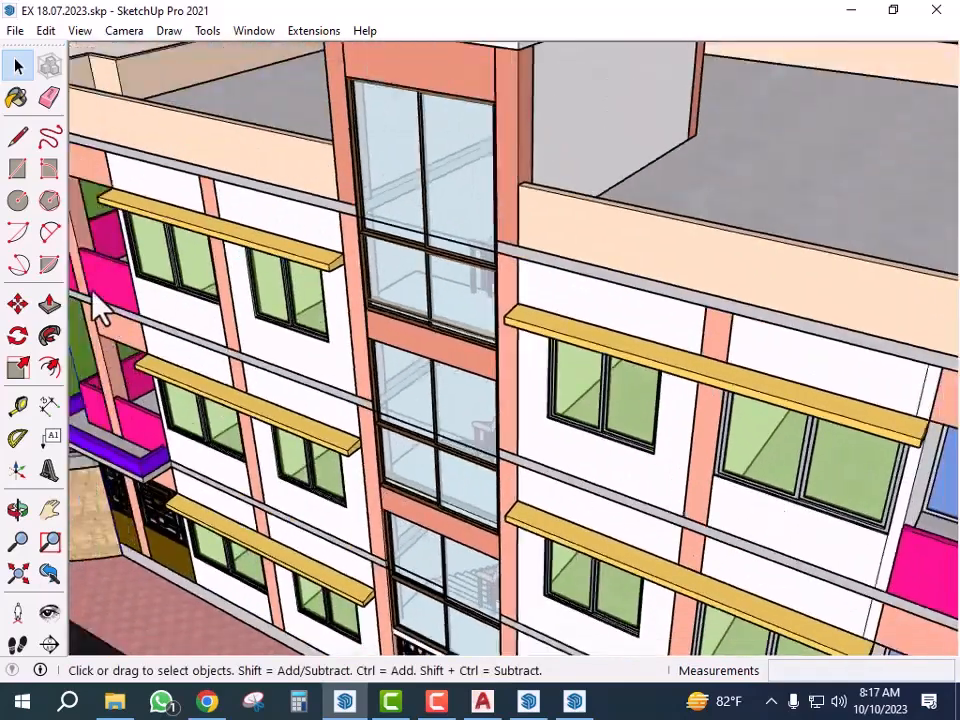
- Explode the top-floor facade group that contains the two-panel glazed windows
scroll(161, 279, up, 6)
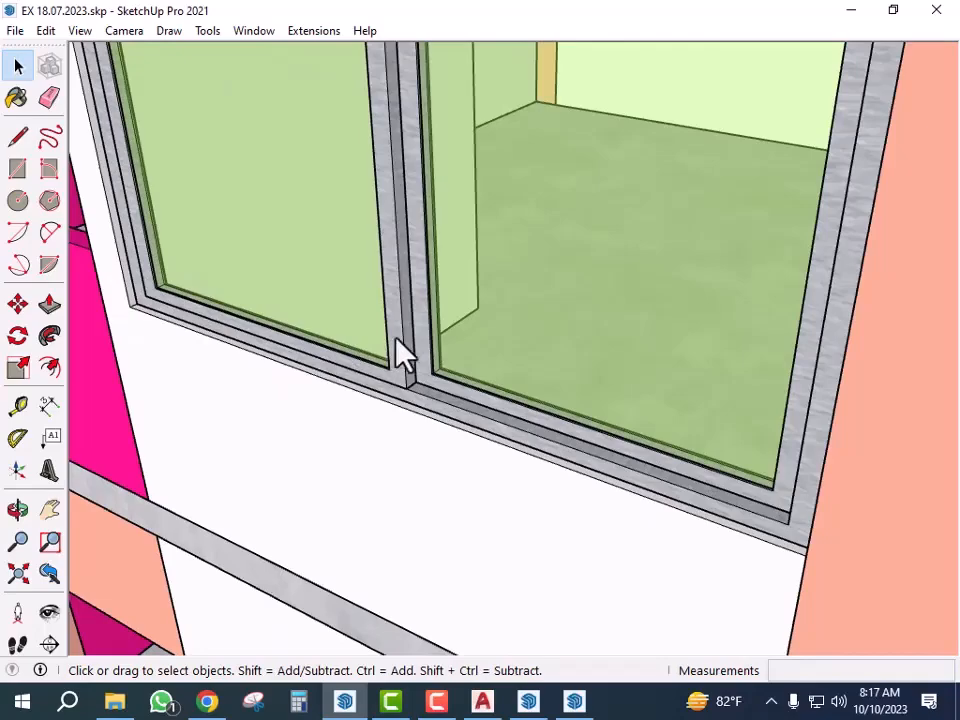
scroll(403, 352, down, 3)
right_click(402, 302)
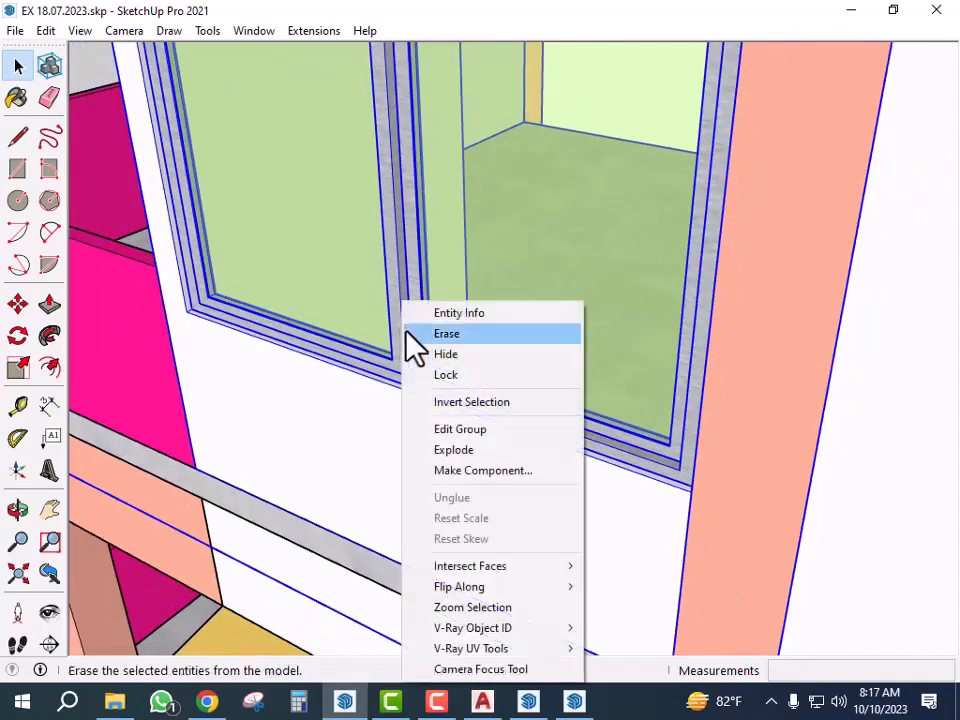
click(474, 454)
scroll(476, 467, down, 9)
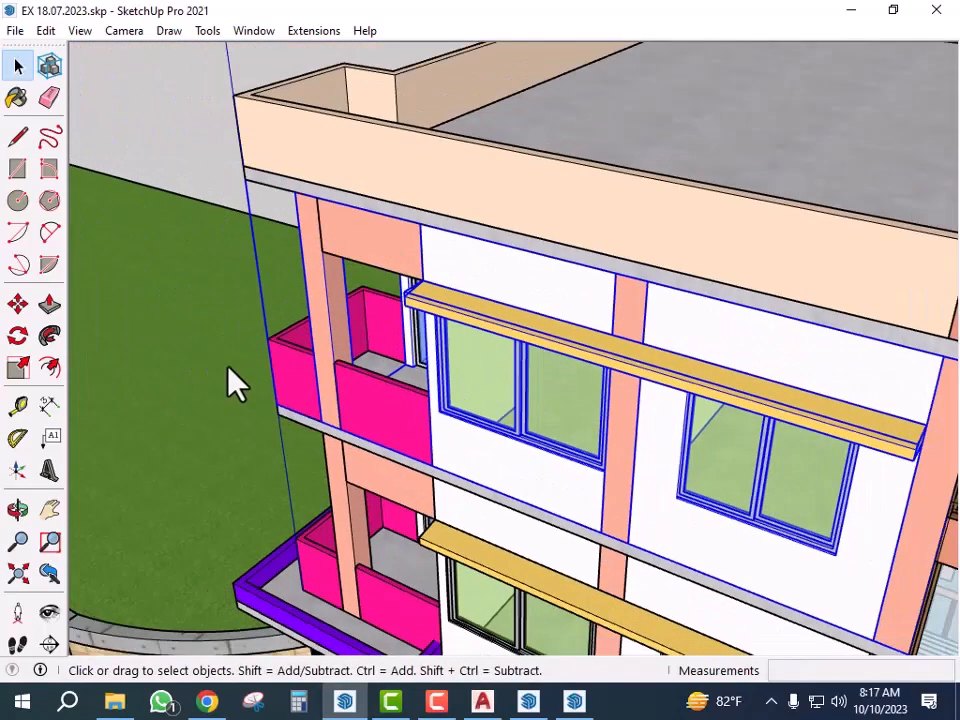
- Copy the two-panel glazed window beside the top-floor balcony and paste it into the building model in front of the wall with doors
click(514, 424)
click(516, 418)
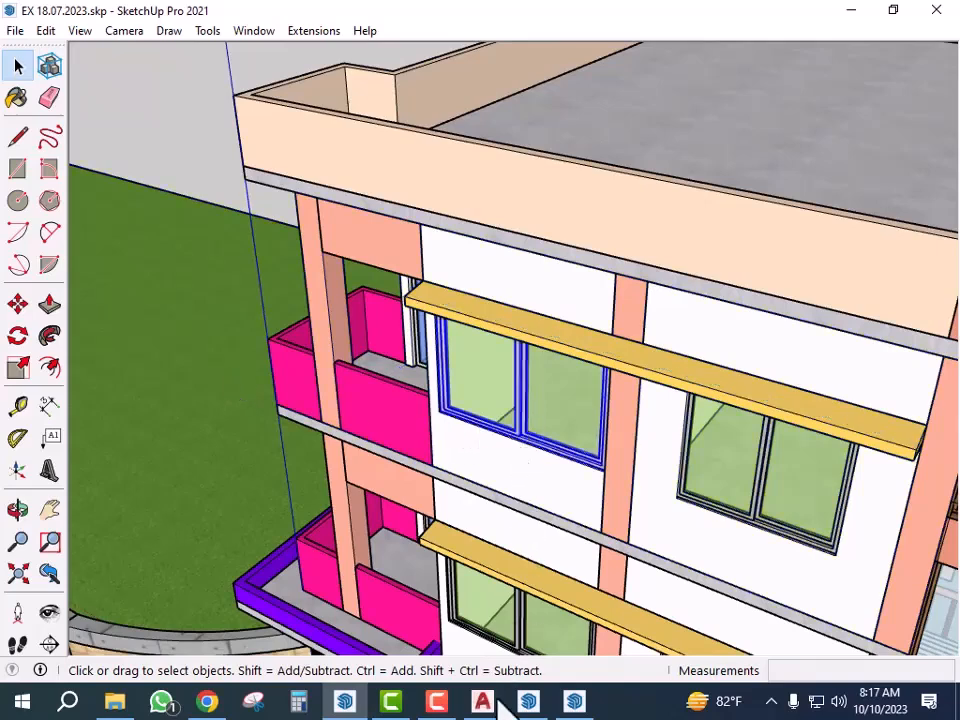
mouse_move(528, 704)
click(560, 625)
mouse_move(639, 589)
middle_down()
mouse_move(707, 525)
mouse_move(654, 583)
middle_up()
key(ctrl+v)
scroll(617, 552, up, 3)
click(645, 598)
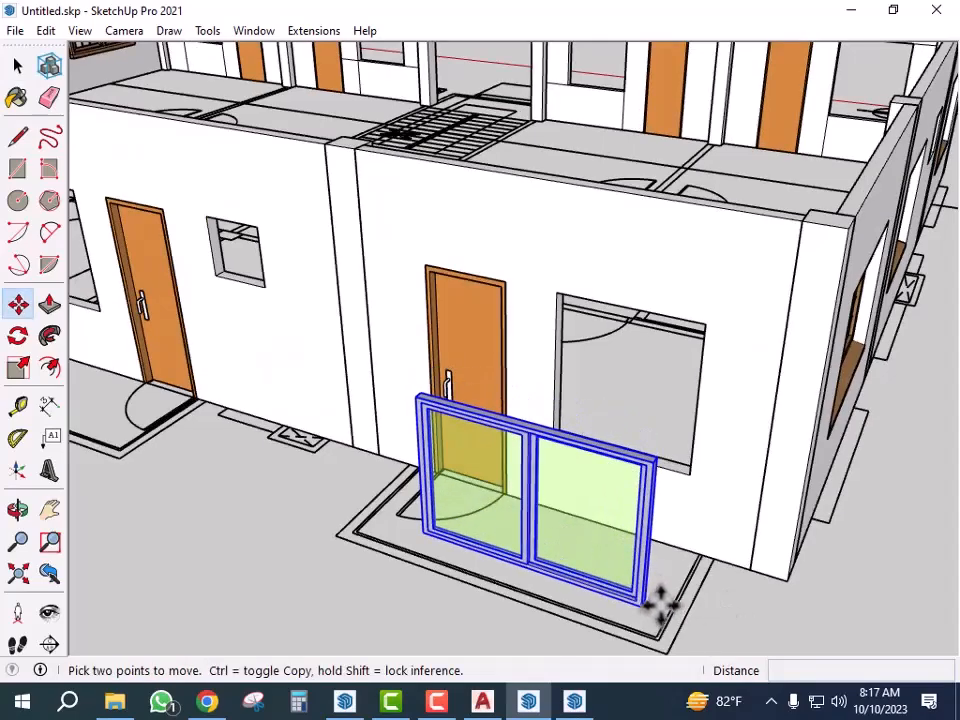
- Move the pasted glazed window by its lower corner into the lower corner of the opening beside the end door
scroll(659, 607, up, 5)
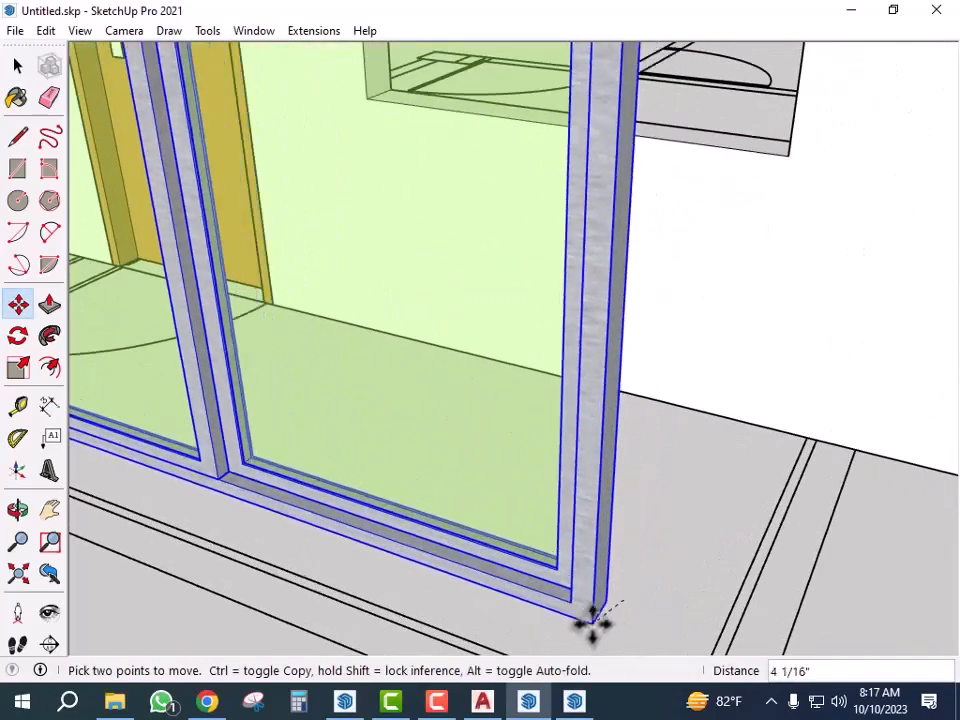
scroll(593, 622, down, 5)
click(604, 611)
scroll(621, 615, up, 5)
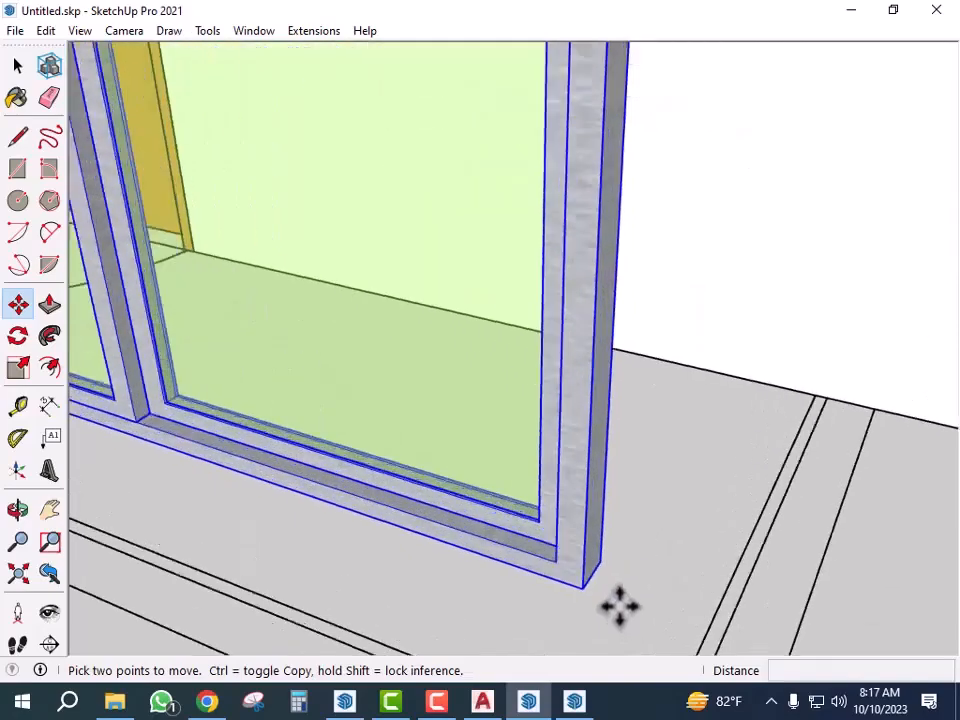
scroll(600, 592, up, 2)
click(578, 572)
scroll(482, 506, down, 3)
middle_drag(482, 506, 643, 549)
scroll(618, 303, up, 4)
scroll(618, 302, up, 5)
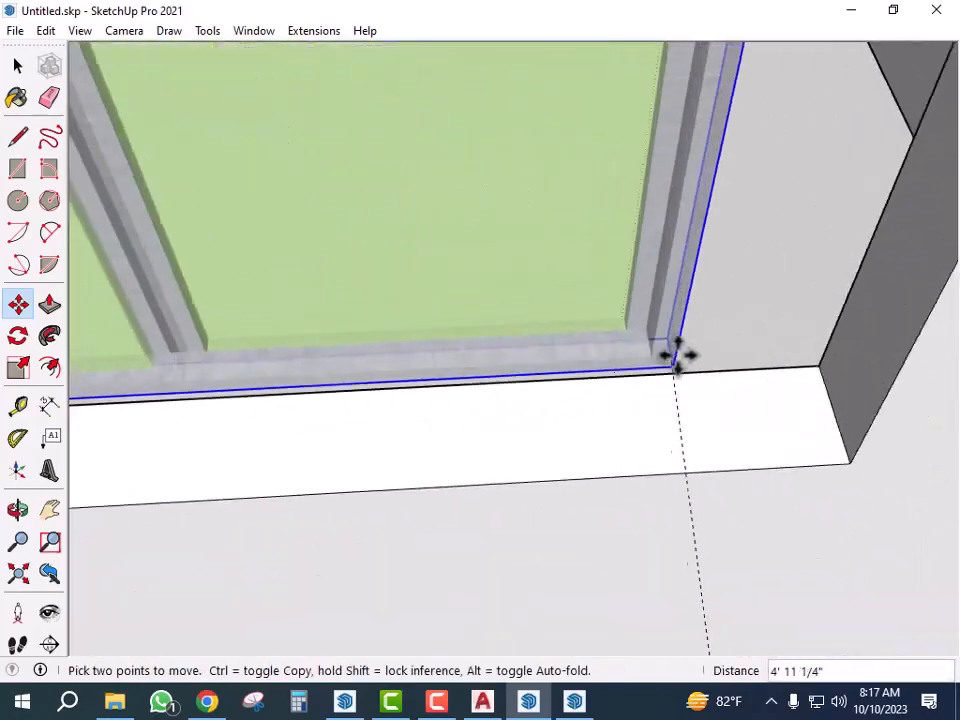
click(834, 408)
- Scale the window's width to about 0.61 so its overhanging side meets the opening's edge, and clear the selection
scroll(771, 508, down, 6)
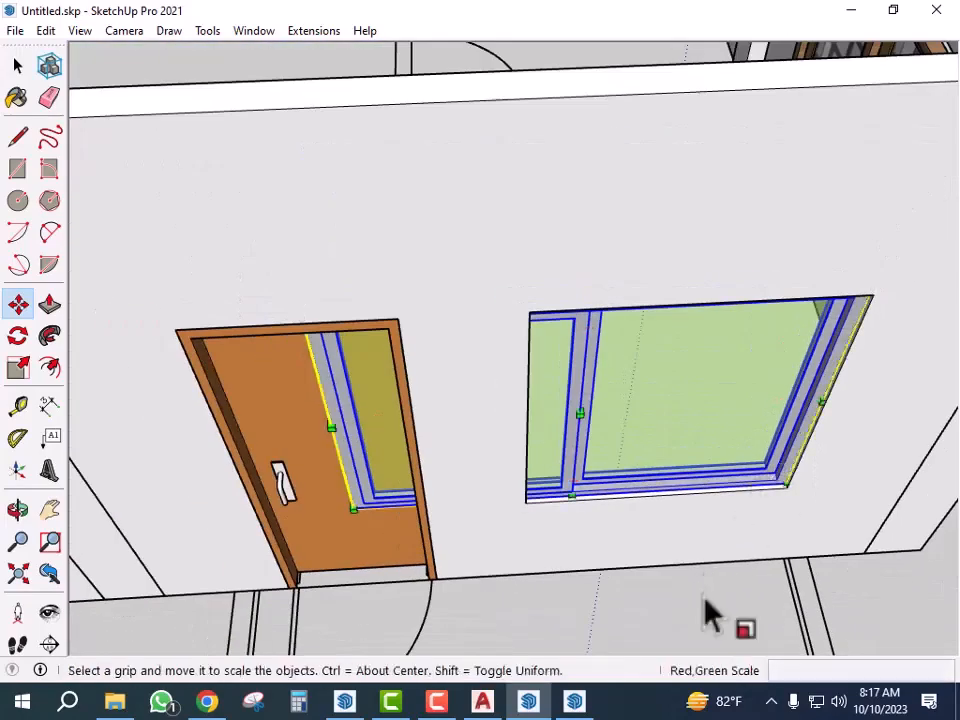
middle_drag(705, 612, 497, 513)
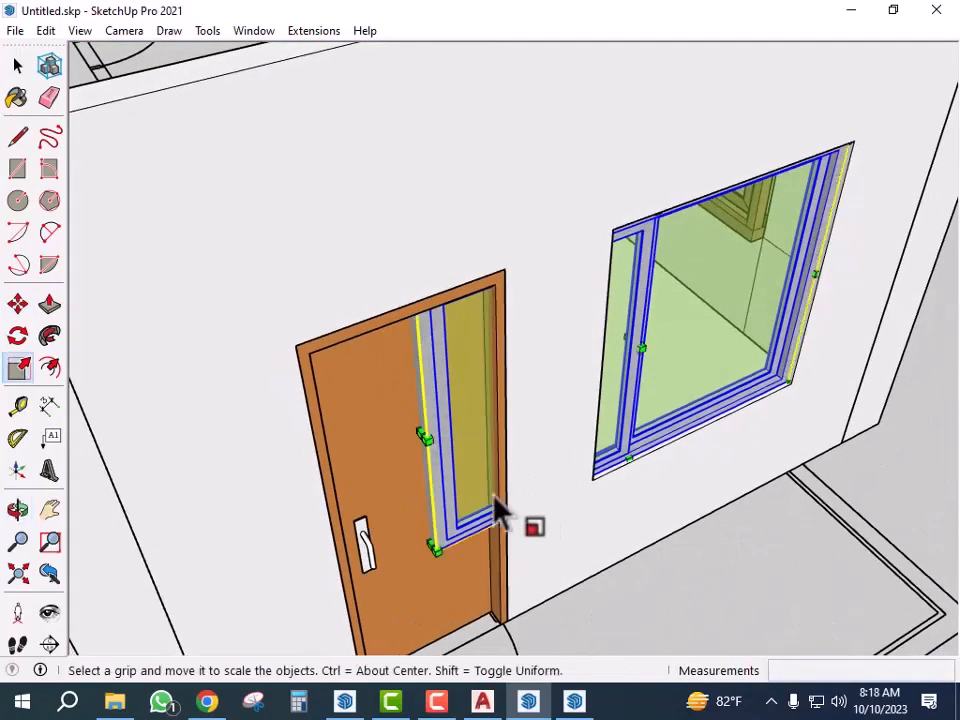
click(425, 436)
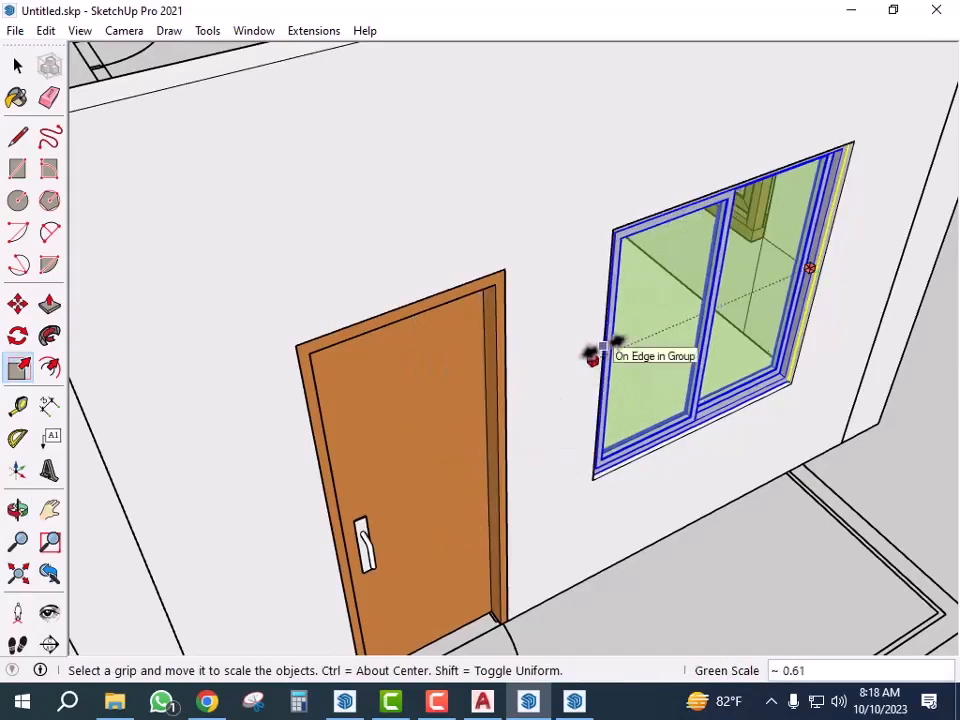
click(600, 350)
scroll(523, 401, down, 5)
key(space)
middle_drag(885, 510, 490, 472)
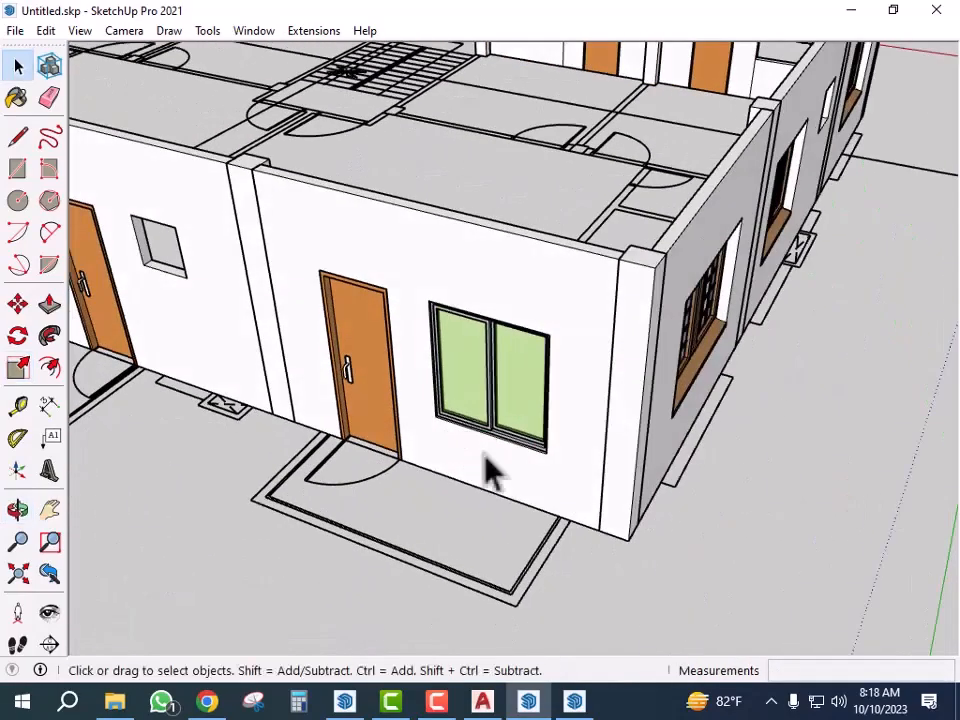
- Copy the fitted glazed window 28' 11 1/4" along the wall into the opening between the next door and the middle column
scroll(480, 415, up, 6)
click(535, 460)
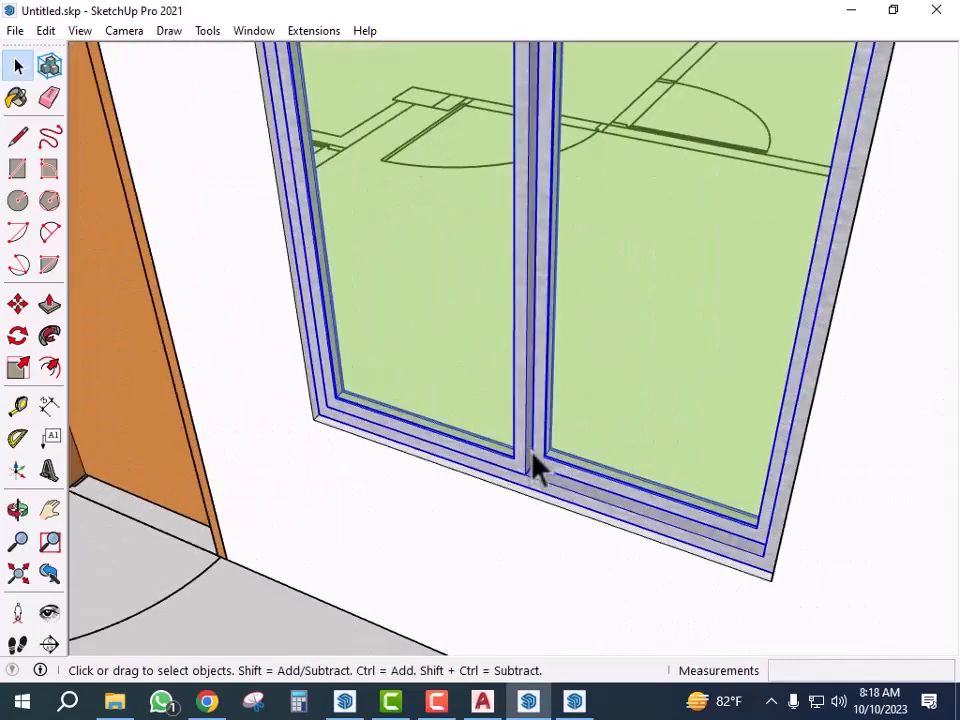
key(m)
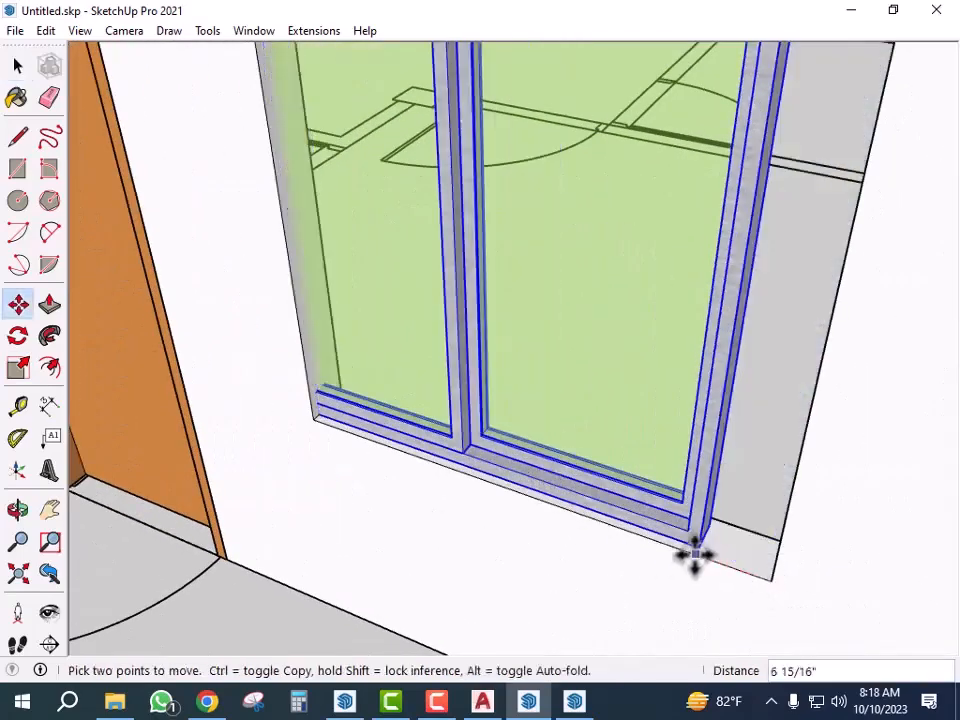
click(770, 580)
key(ctrl)
scroll(789, 574, down, 8)
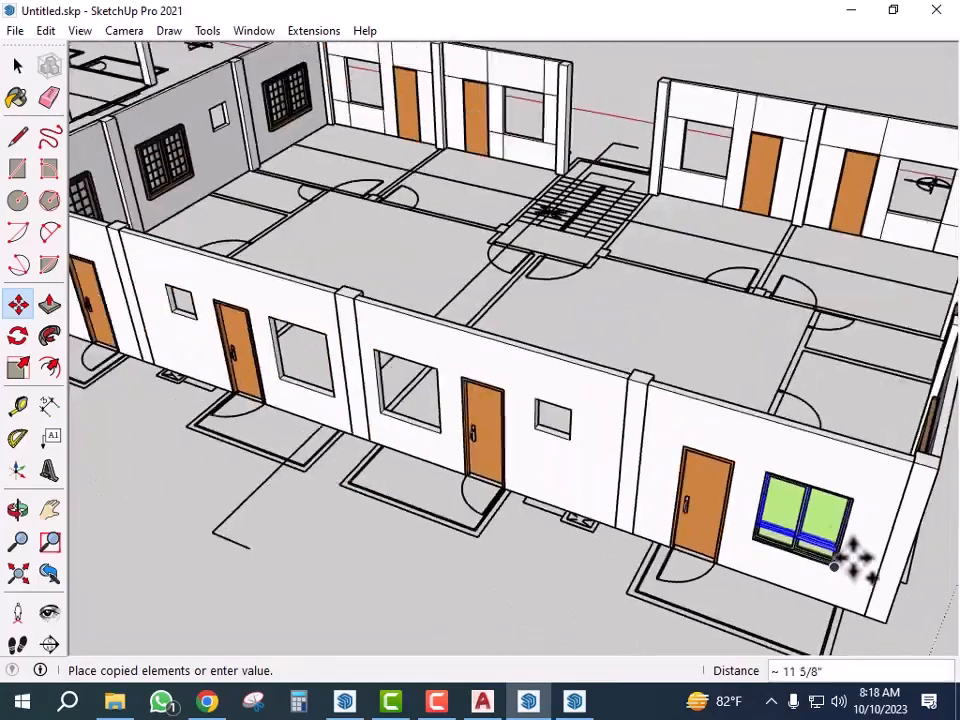
scroll(206, 339, up, 12)
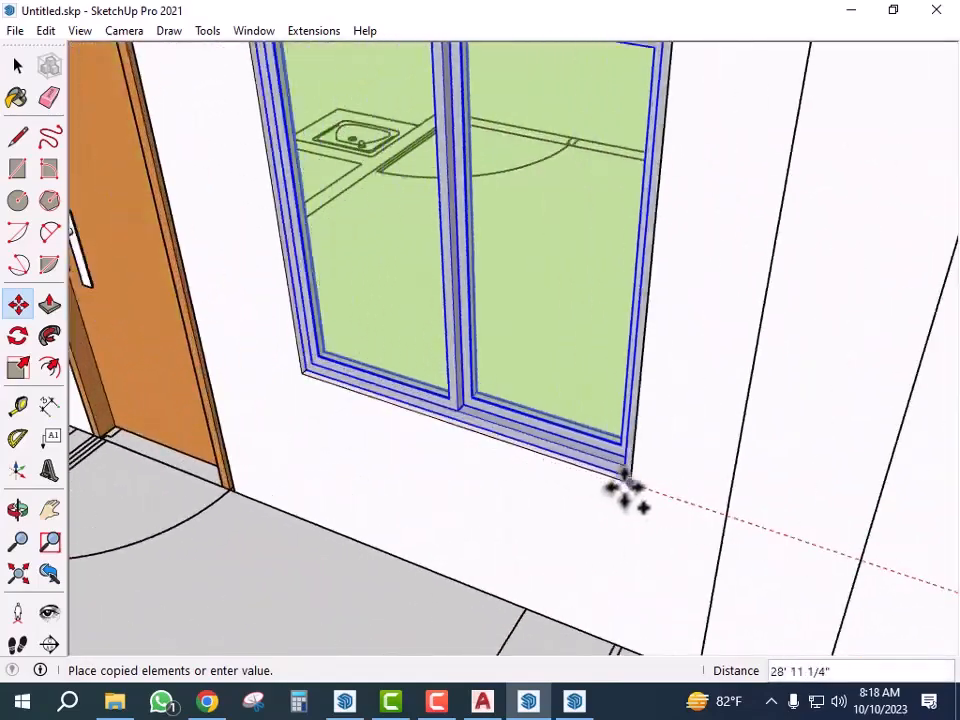
scroll(622, 489, up, 3)
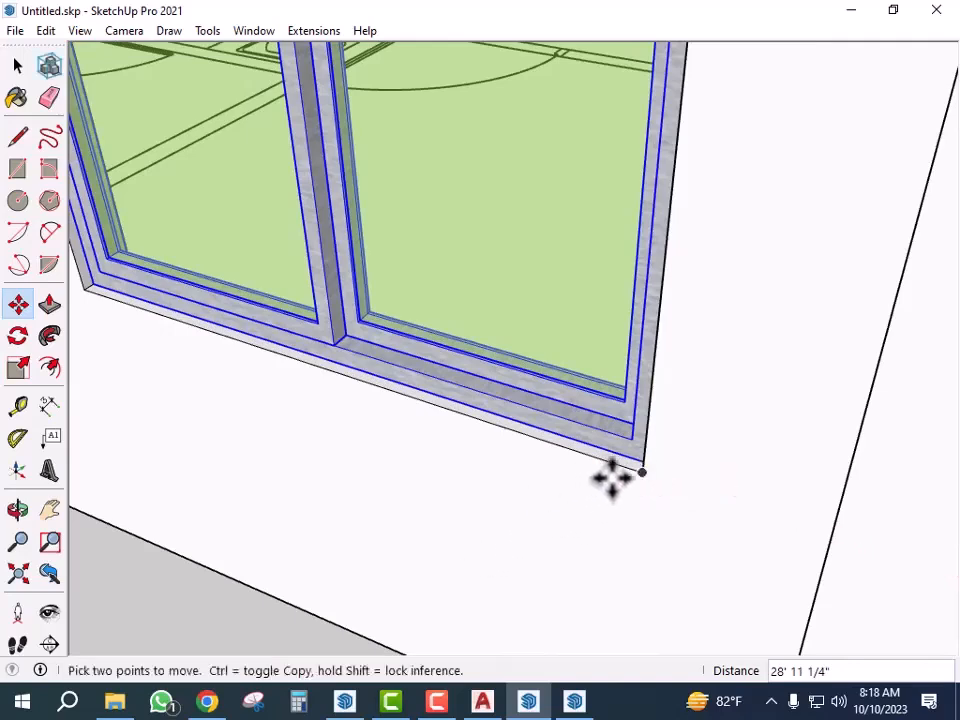
click(633, 480)
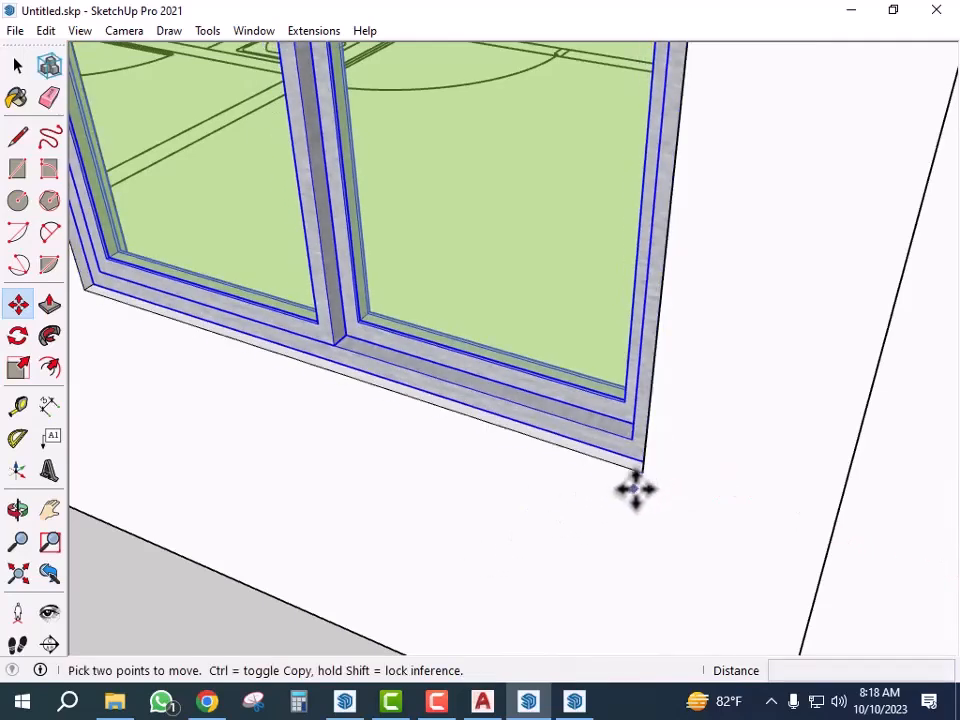
- Copy the glazed window 21' 8 3/4" along the same wall into the large opening at its far end
click(641, 473)
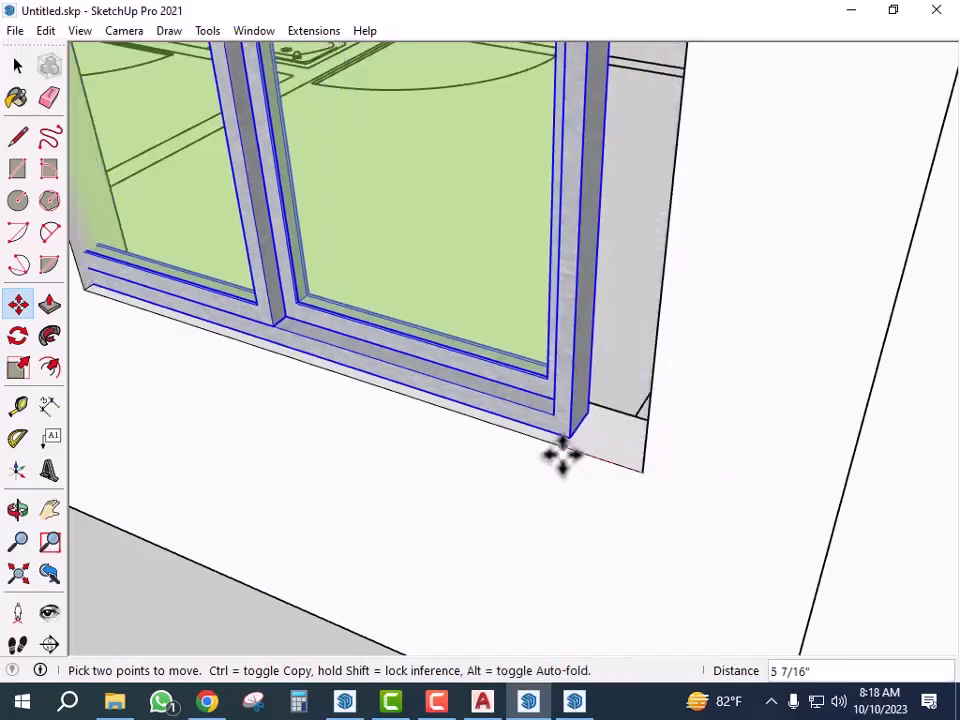
scroll(562, 455, down, 10)
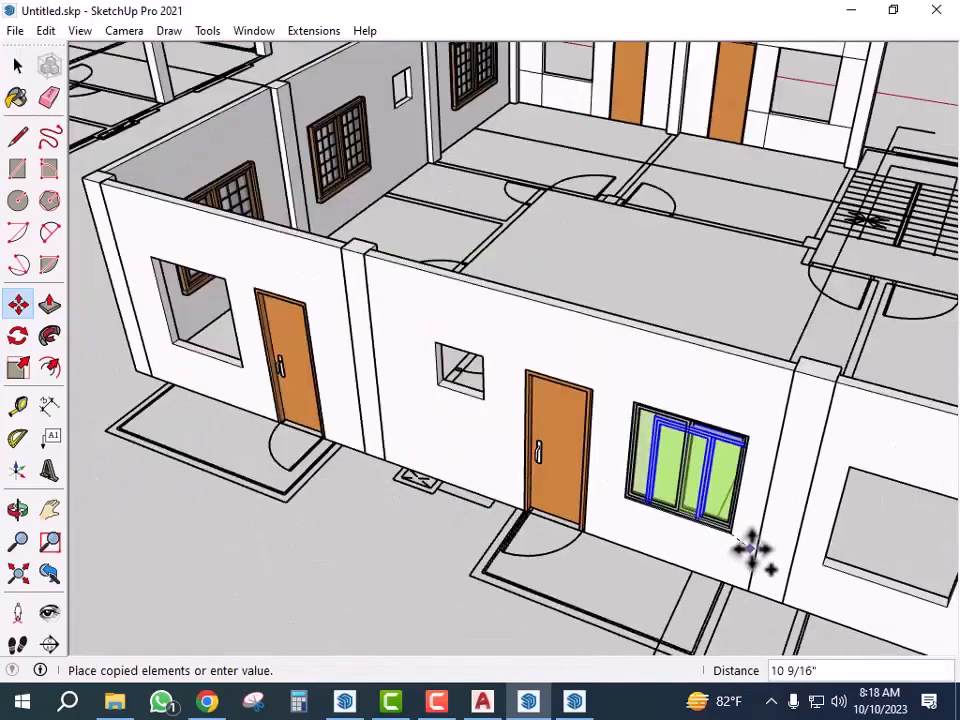
scroll(535, 485, up, 15)
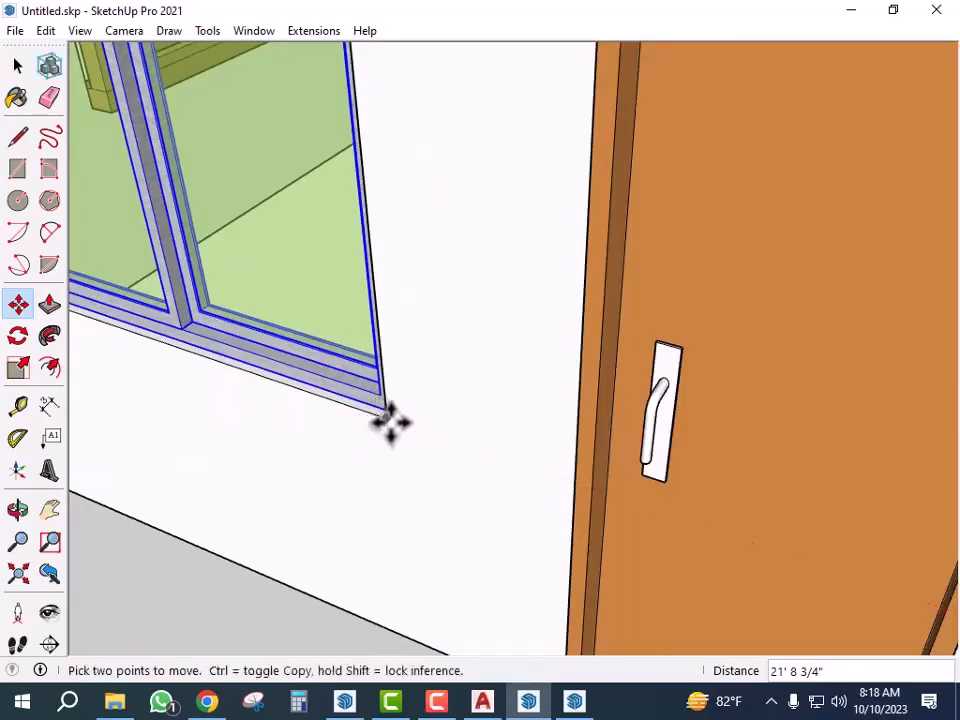
- Copy the far-end window 38' 8" across the building into the corner opening of the opposite wall
scroll(390, 423, down, 10)
click(336, 396)
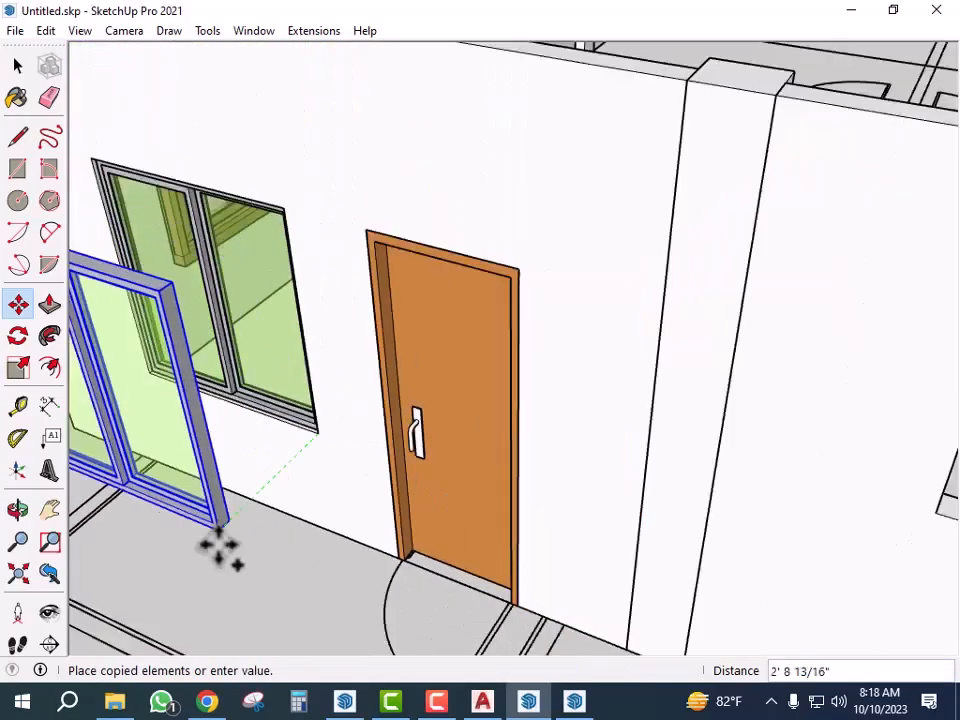
scroll(320, 542, down, 5)
scroll(564, 171, up, 10)
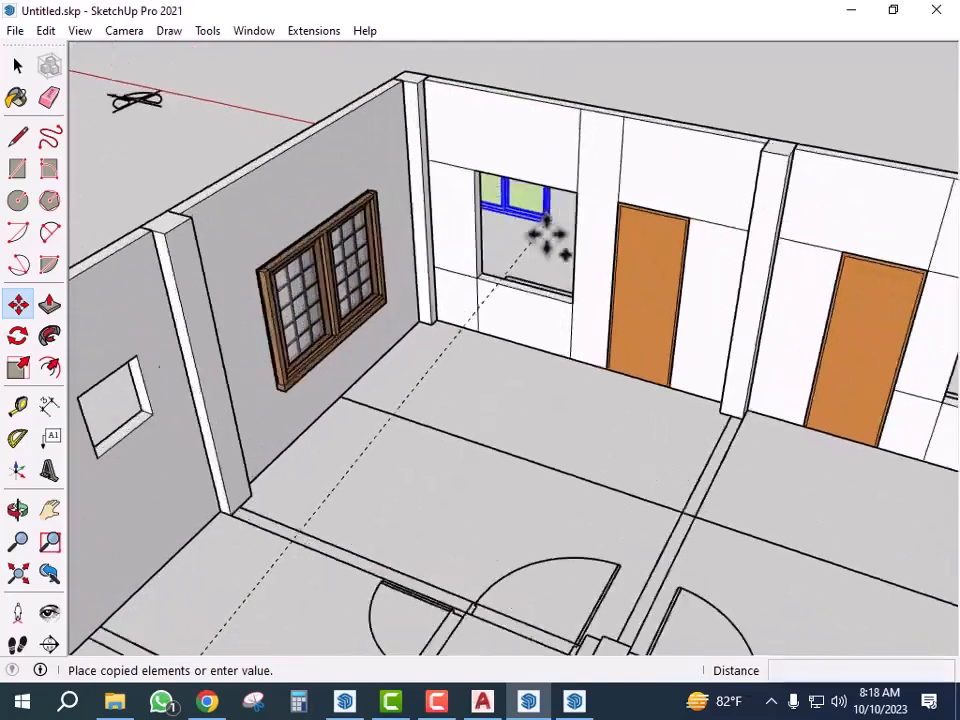
scroll(540, 327, up, 6)
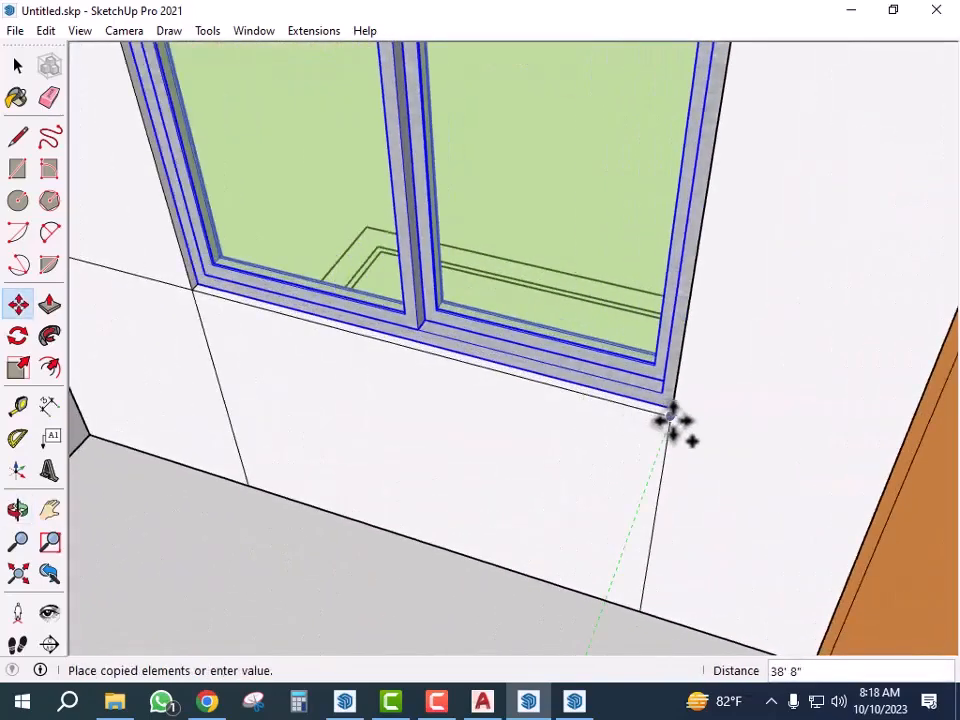
click(670, 418)
- Copy the corner window 33' 9" along the opposite wall into the opening just past the stairwell
scroll(617, 424, down, 10)
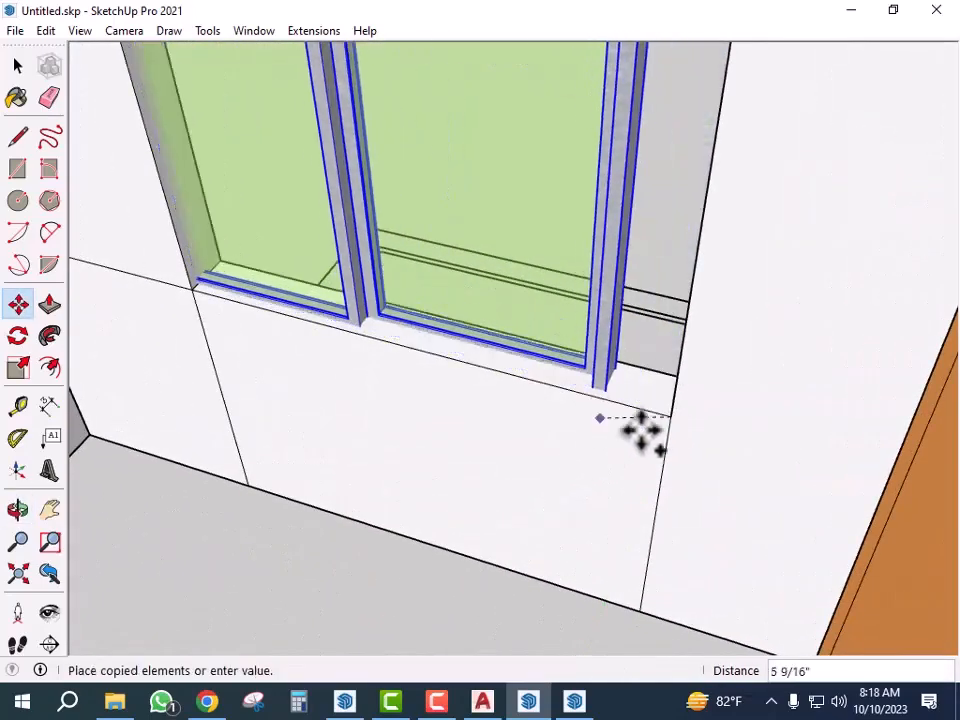
scroll(386, 456, down, 2)
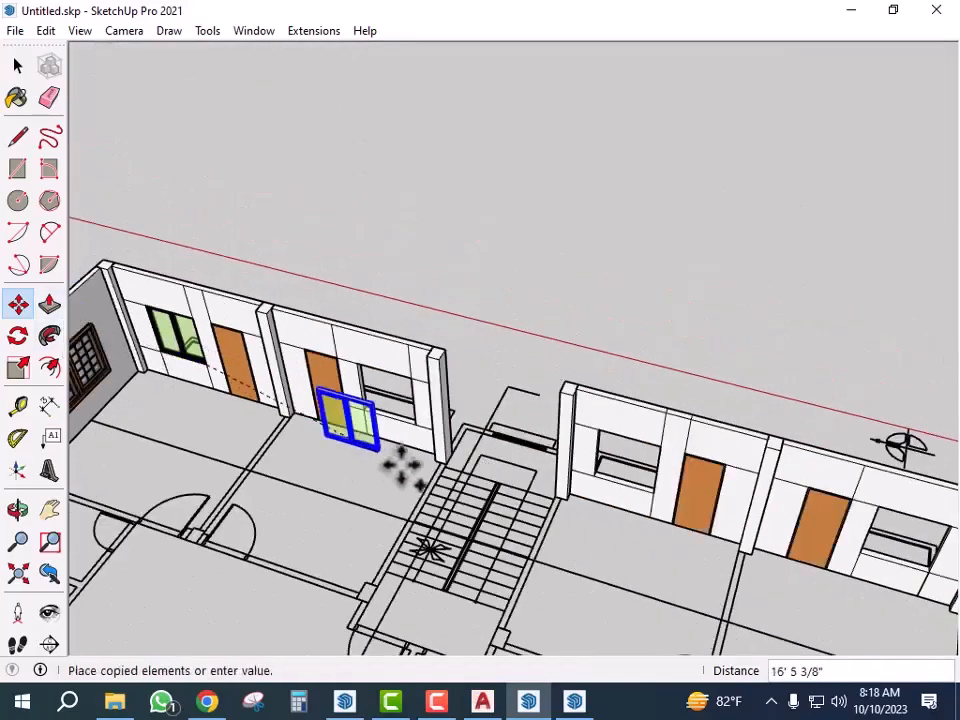
scroll(775, 530, up, 10)
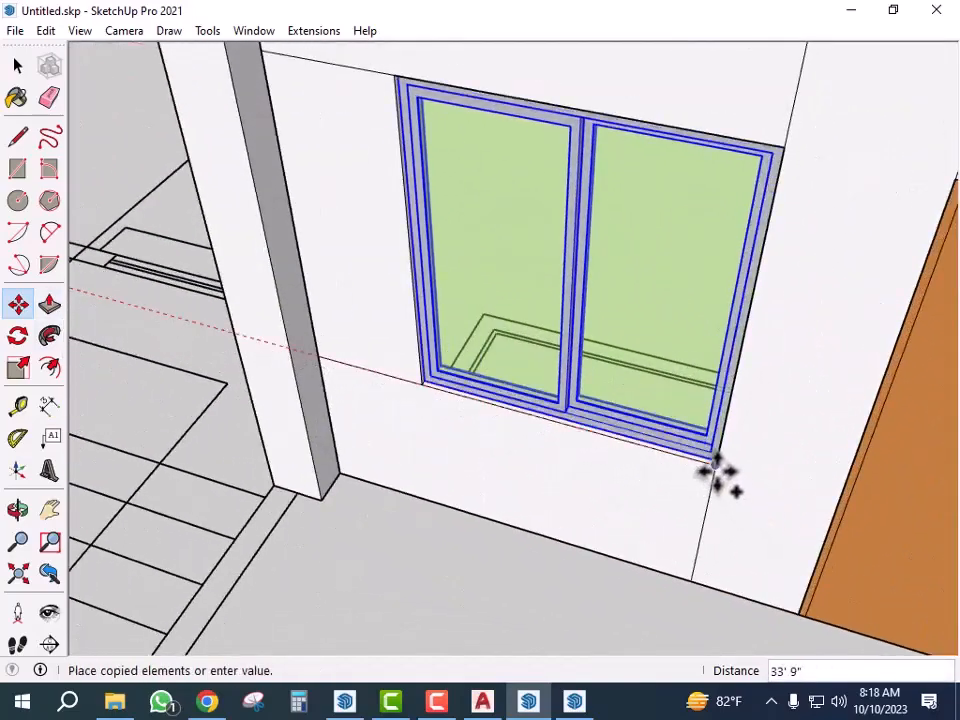
click(710, 462)
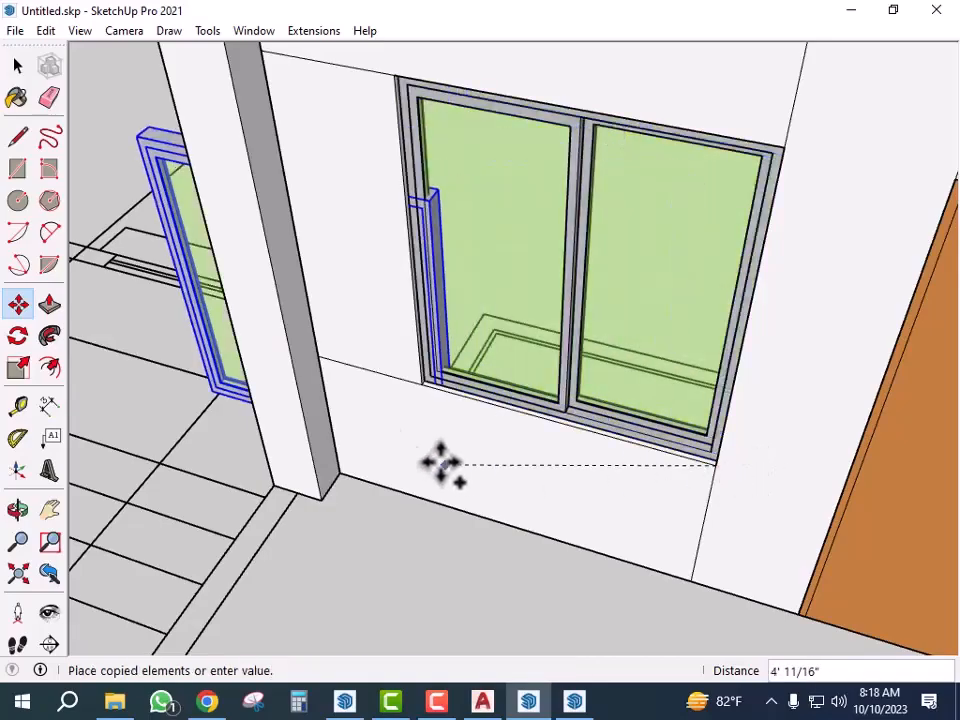
- Copy the glazed window 16' 11" further along the opposite wall into its last opening
scroll(268, 407, down, 6)
scroll(250, 365, down, 3)
scroll(540, 460, up, 10)
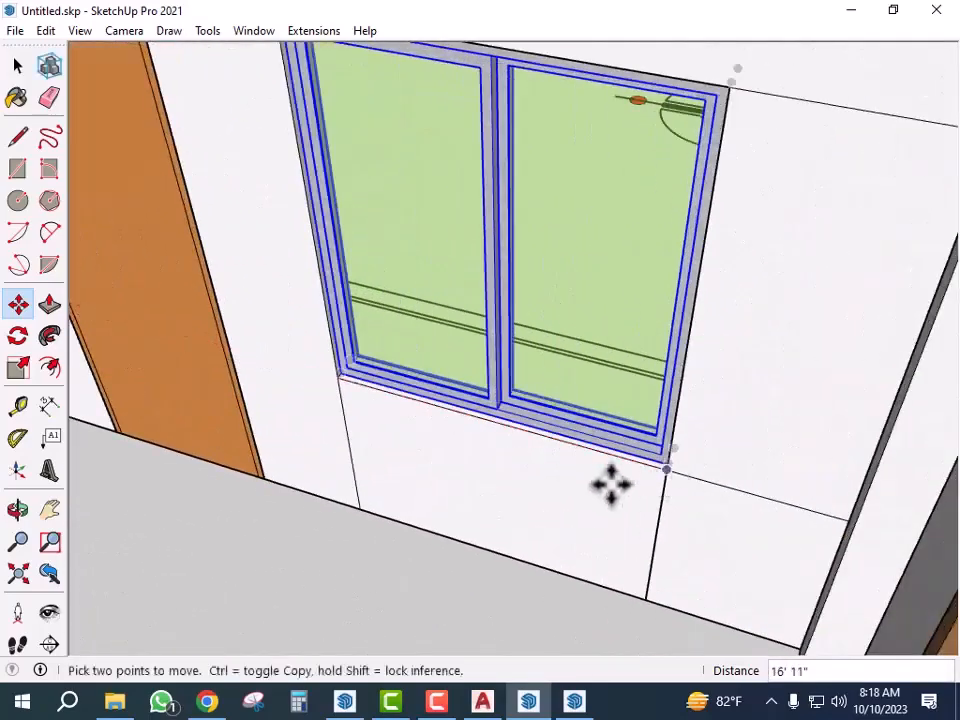
click(611, 485)
- Examine both door walls from outside for large openings still without a glazed window
scroll(544, 401, down, 8)
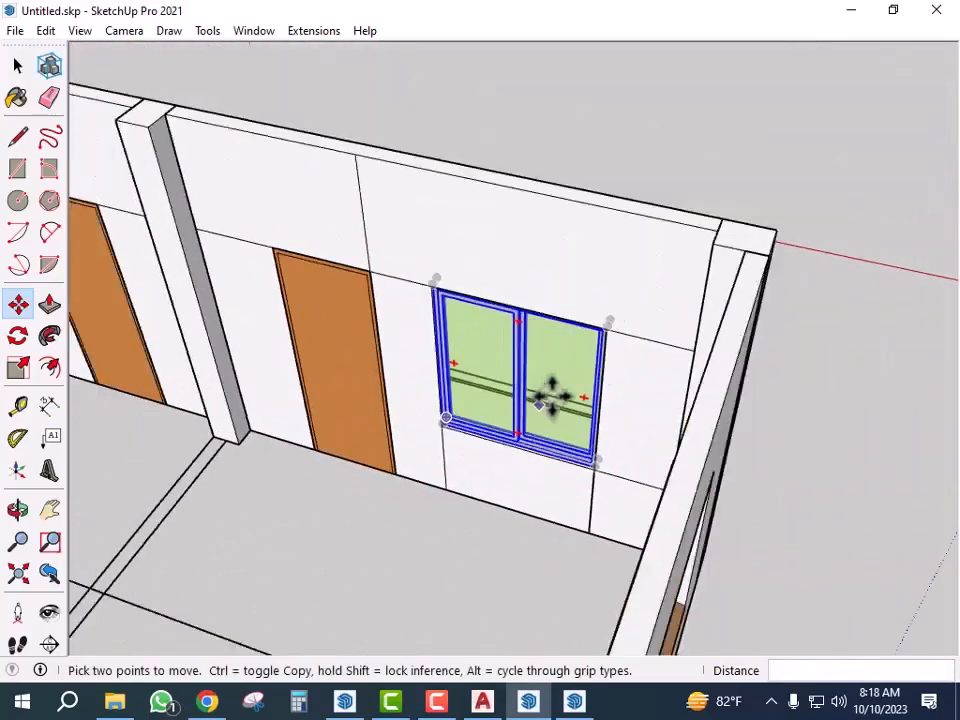
scroll(735, 455, down, 4)
middle_drag(735, 455, 189, 450)
scroll(497, 322, up, 5)
scroll(498, 320, down, 3)
middle_drag(615, 381, 266, 514)
scroll(266, 514, up, 4)
scroll(456, 456, up, 3)
middle_drag(456, 456, 414, 414)
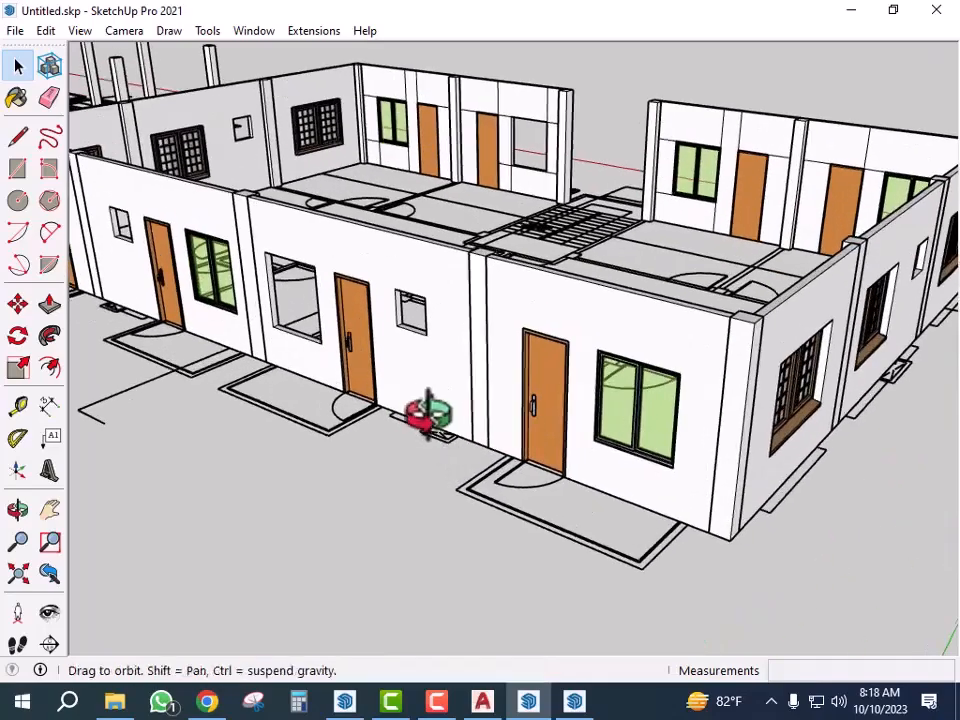
scroll(617, 454, up, 2)
scroll(483, 468, down, 1)
scroll(332, 411, up, 2)
scroll(380, 436, down, 2)
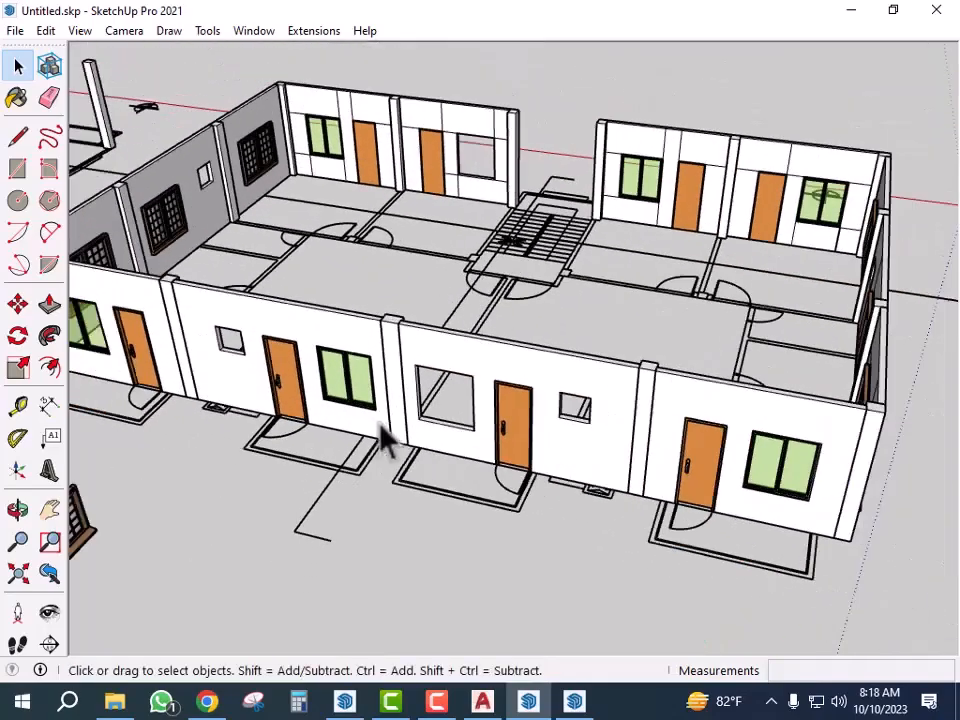
scroll(347, 424, up, 5)
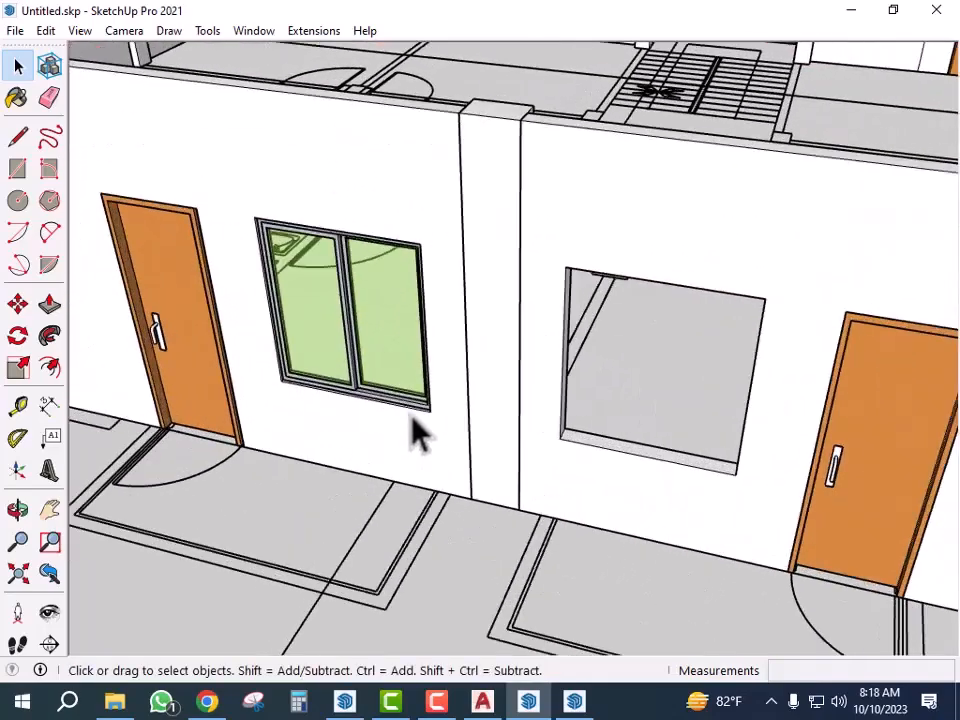
scroll(439, 407, down, 5)
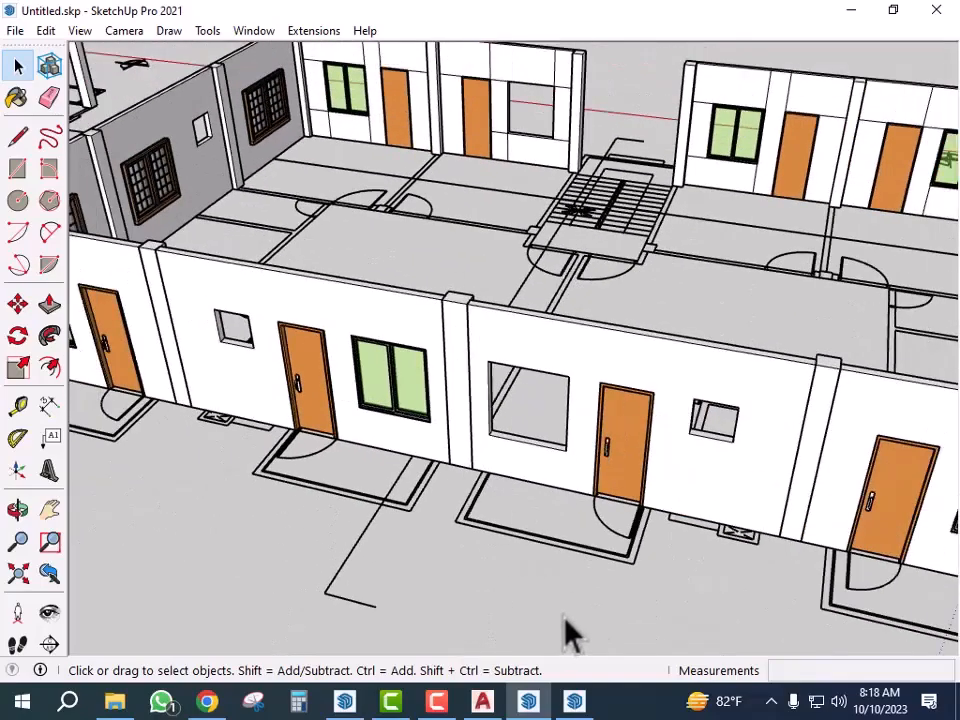
middle_drag(561, 632, 575, 612)
- Copy the glazed window beside the middle column into the empty large opening on the column's other side
scroll(386, 454, up, 8)
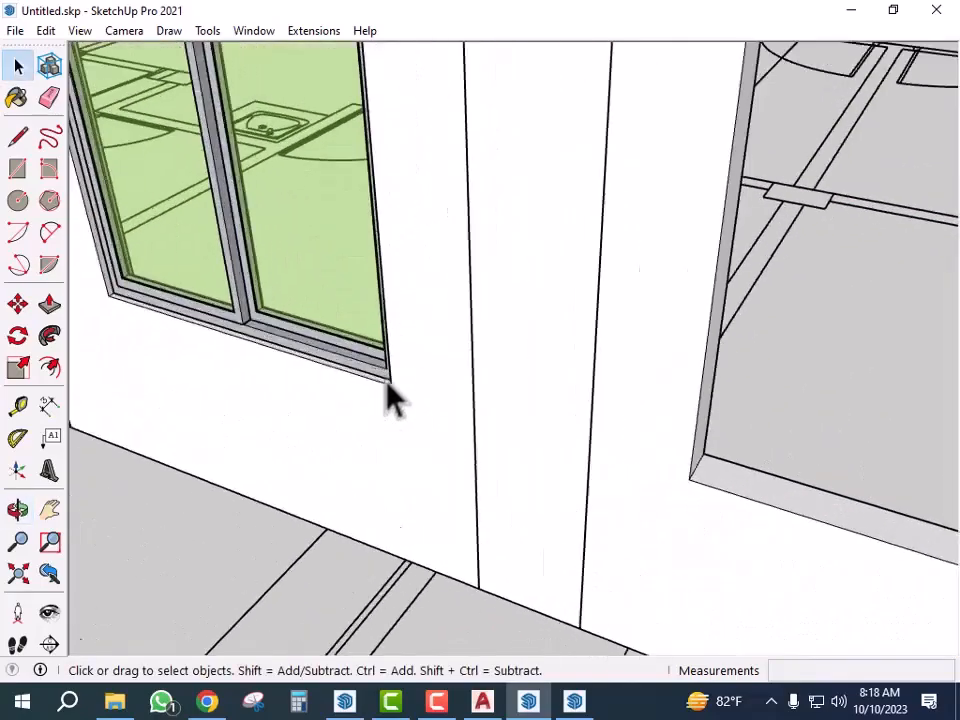
scroll(300, 345, up, 3)
click(330, 362)
key(m)
scroll(425, 418, up, 1)
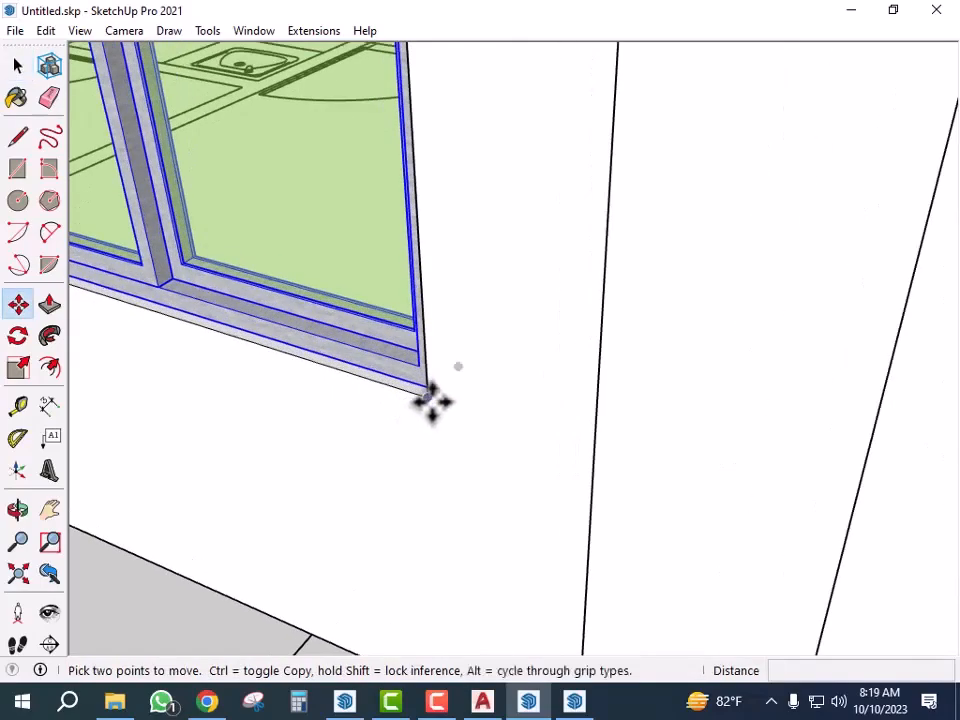
click(432, 400)
key(ctrl)
scroll(336, 392, down, 5)
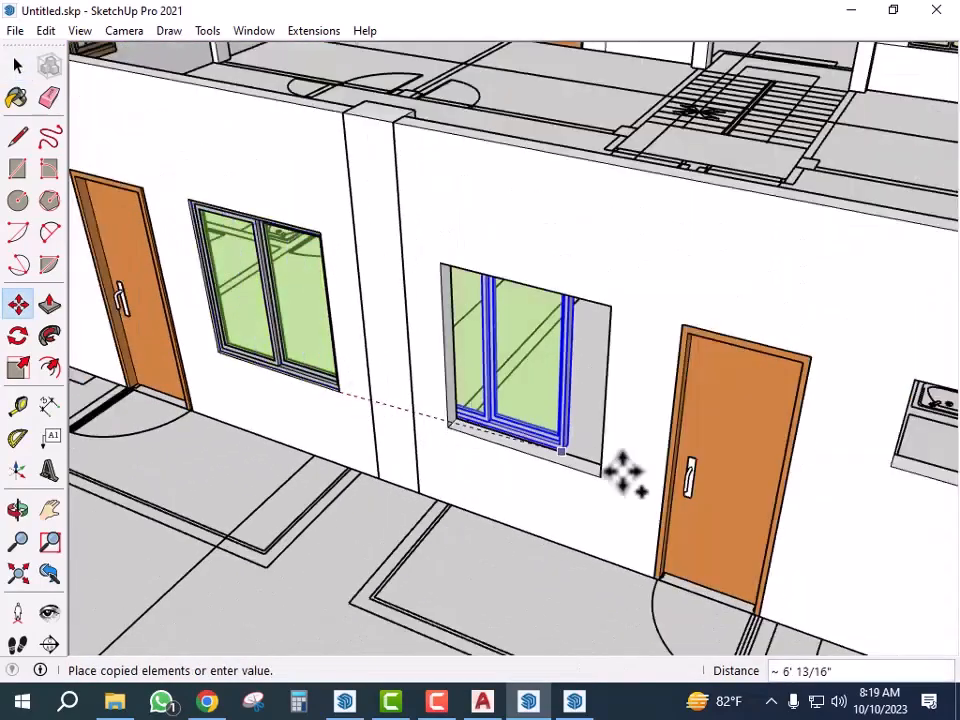
scroll(583, 460, up, 3)
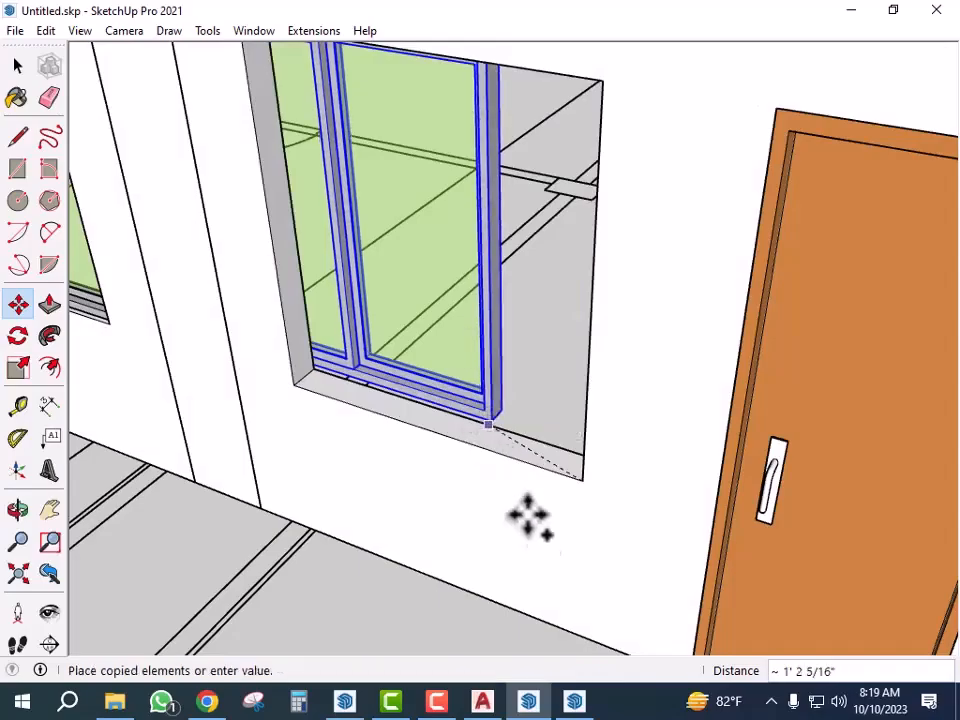
- Copy that window about 40' 5 7/8" across the building into the opposite wall's empty opening beside the stairwell
scroll(478, 621, down, 6)
scroll(563, 285, up, 3)
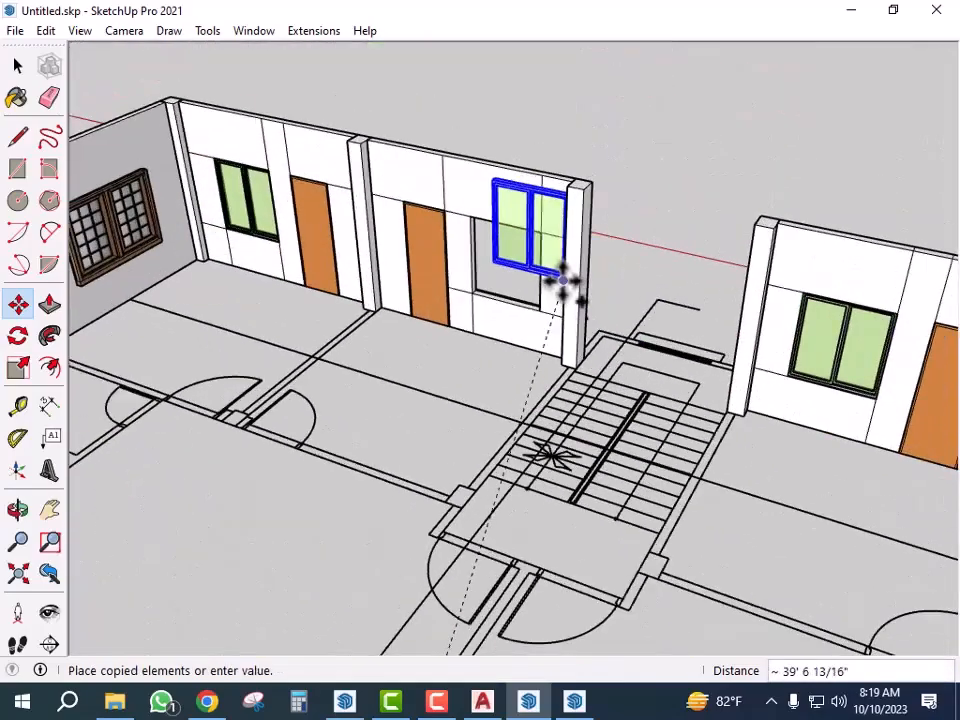
scroll(563, 285, up, 4)
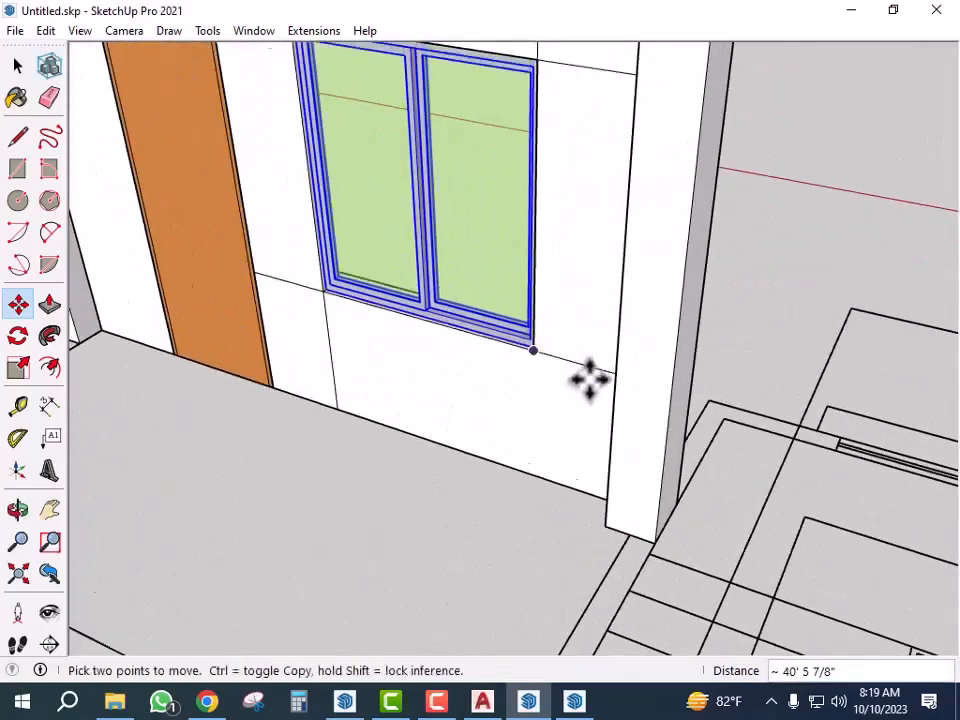
- Examine the building's outer walls for small openings still without a window
click(588, 376)
scroll(575, 376, down, 10)
key(space)
middle_drag(795, 565, 574, 456)
scroll(686, 444, up, 5)
middle_drag(686, 444, 597, 470)
middle_drag(713, 465, 657, 508)
scroll(545, 448, up, 2)
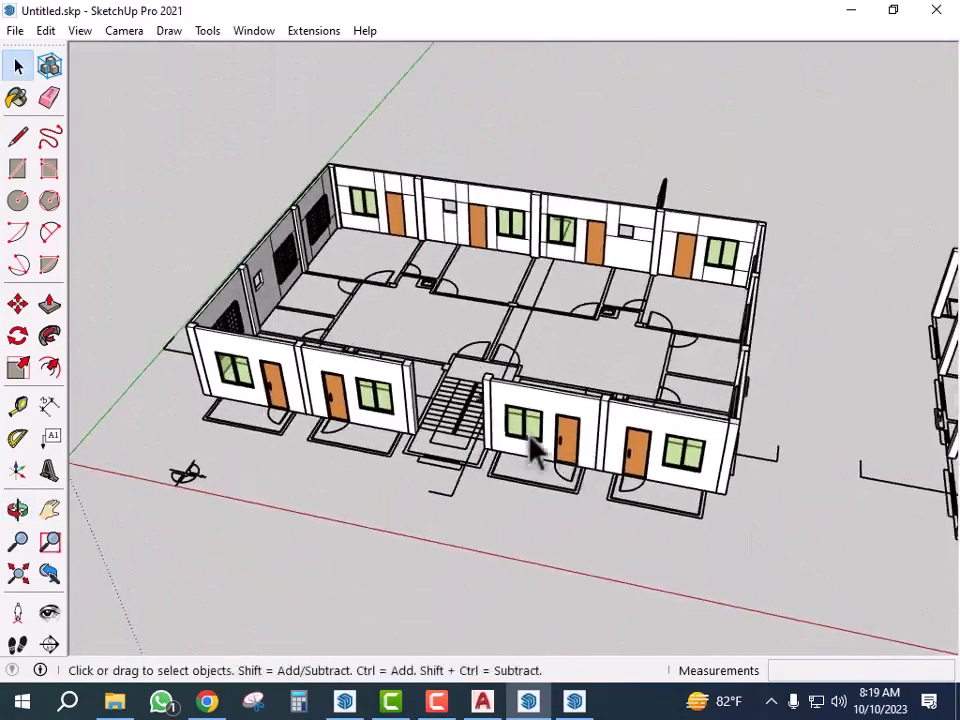
scroll(306, 369, up, 4)
middle_drag(306, 369, 326, 401)
scroll(326, 401, up, 3)
scroll(407, 435, down, 1)
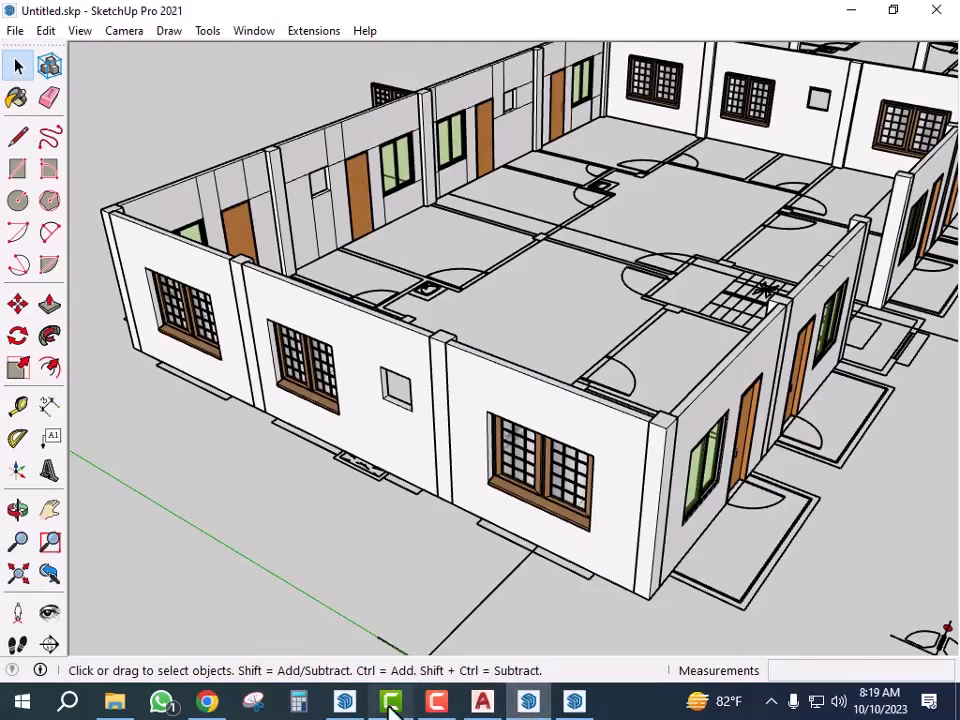
- Switch to the EX 18.07.2023.skp project and look over the facade's small red-framed windows
click(344, 701)
scroll(334, 414, down, 3)
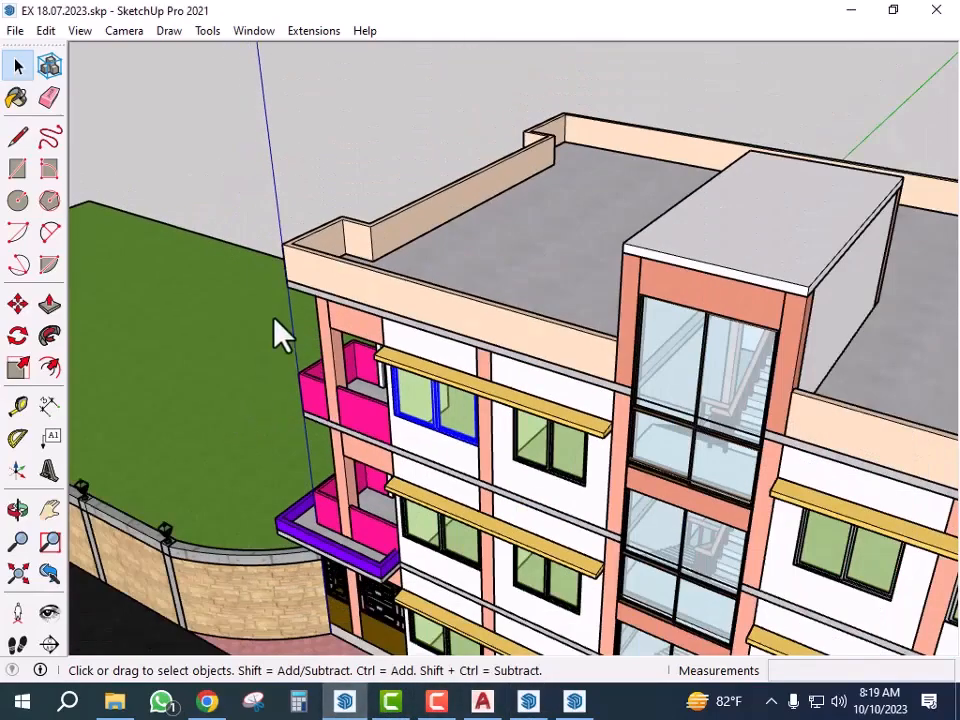
middle_drag(318, 175, 298, 357)
scroll(540, 402, up, 6)
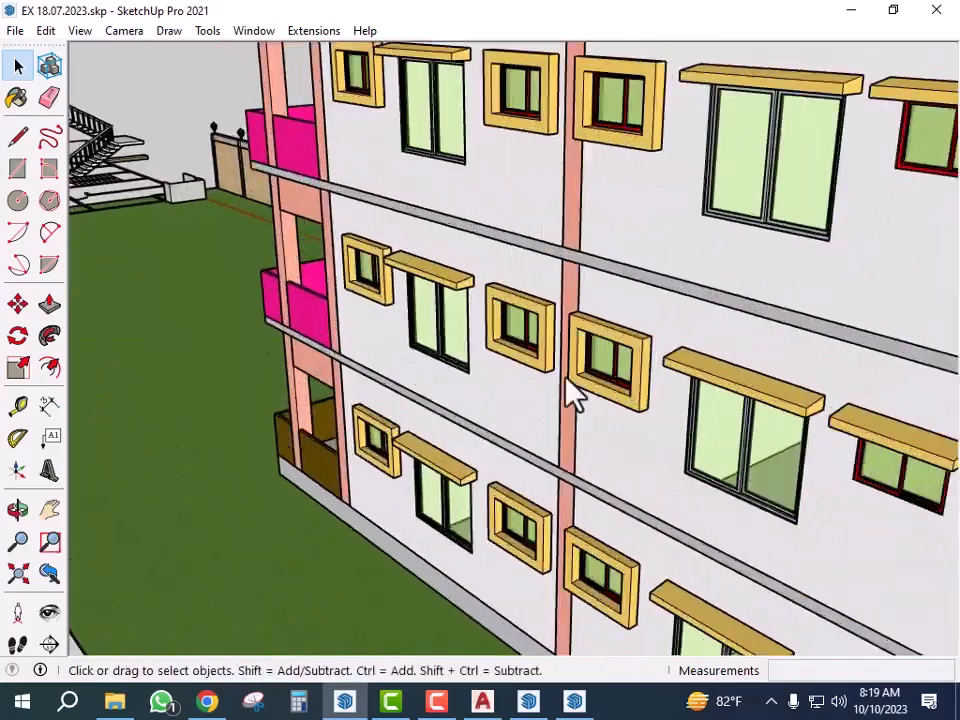
mouse_move(670, 397)
middle_down()
mouse_move(493, 390)
mouse_move(515, 420)
mouse_move(612, 412)
middle_up()
scroll(510, 270, down, 4)
scroll(790, 322, up, 2)
scroll(454, 306, up, 6)
- Explode the middle-floor facade group and copy the small red-framed two-pane window beneath the yellow ledge near the corner
click(540, 316)
scroll(369, 326, down, 5)
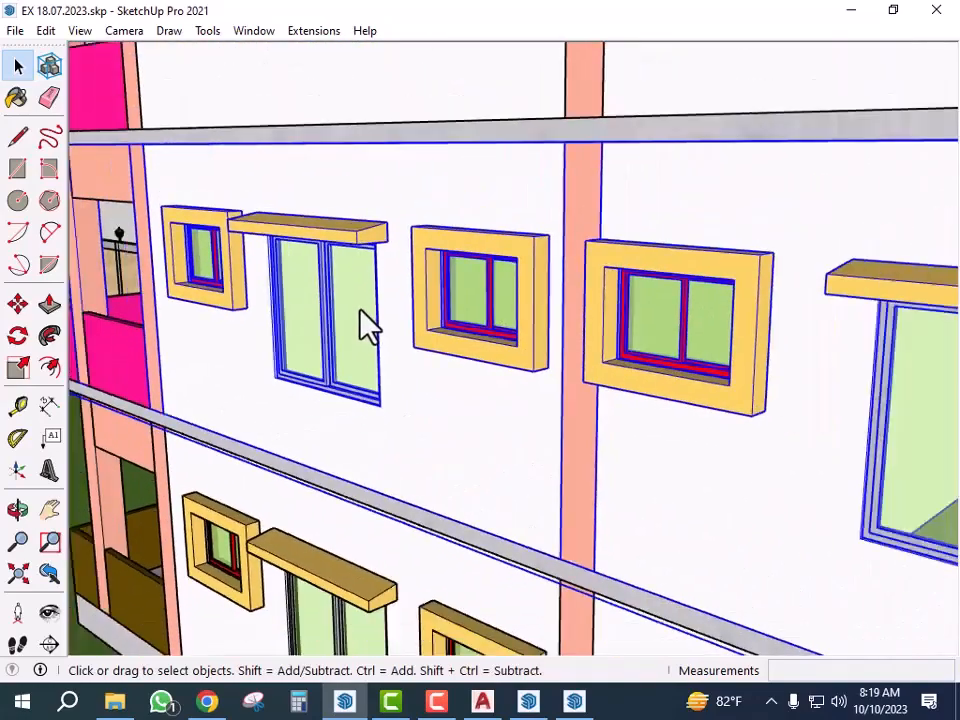
middle_drag(336, 321, 636, 368)
scroll(735, 90, down, 3)
middle_drag(692, 223, 671, 386)
scroll(660, 268, down, 1)
mouse_move(660, 268)
middle_down()
mouse_move(667, 372)
mouse_move(707, 354)
middle_up()
scroll(710, 390, up, 6)
scroll(589, 514, down, 4)
scroll(598, 499, up, 4)
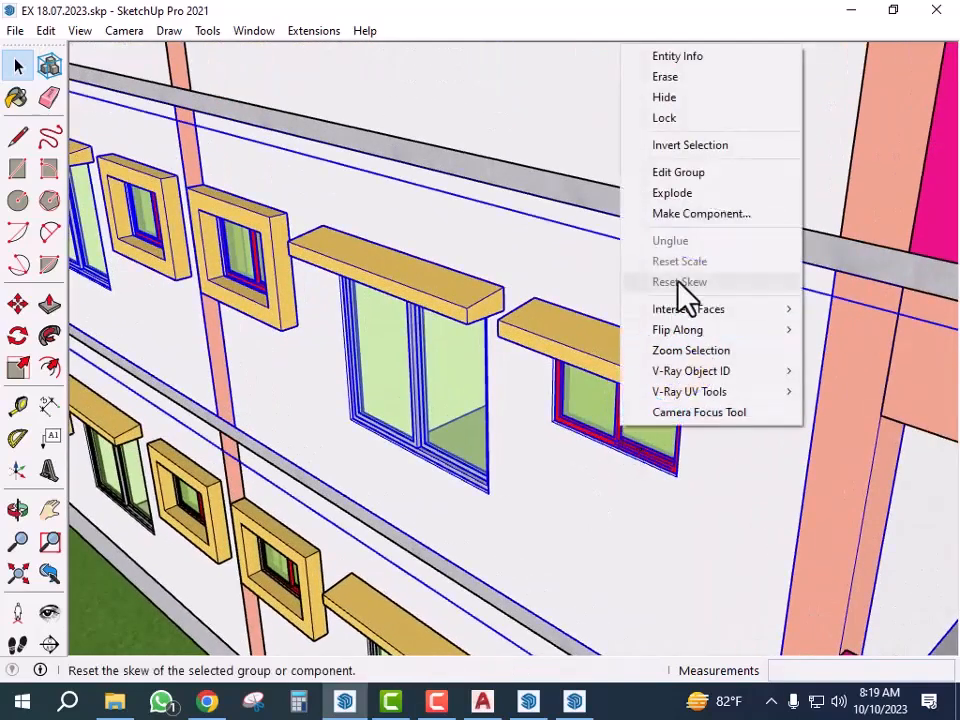
click(706, 203)
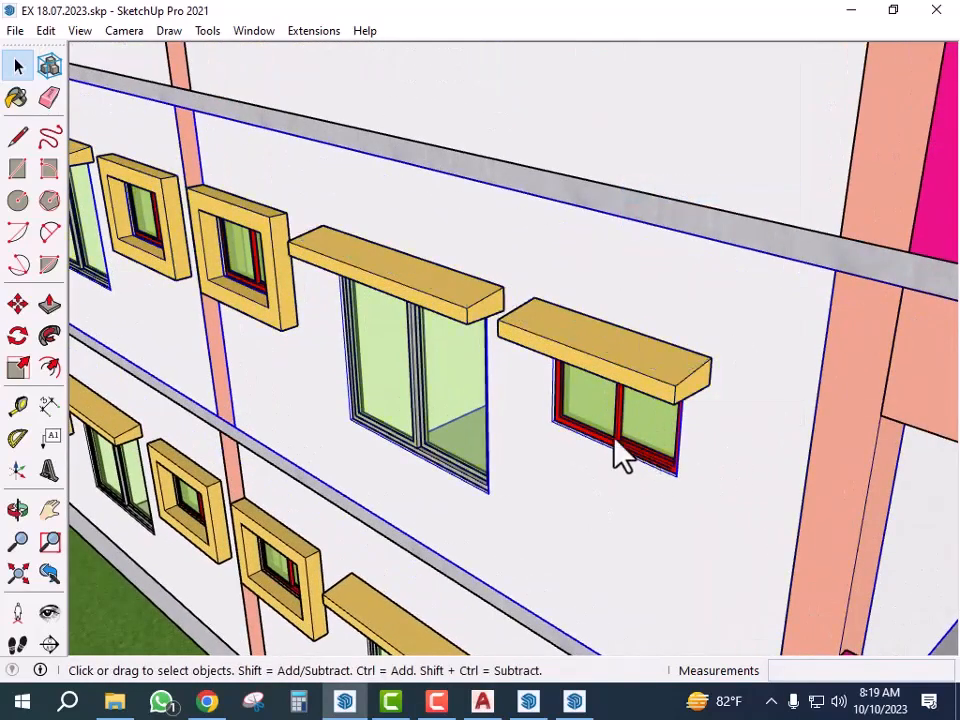
scroll(628, 458, up, 2)
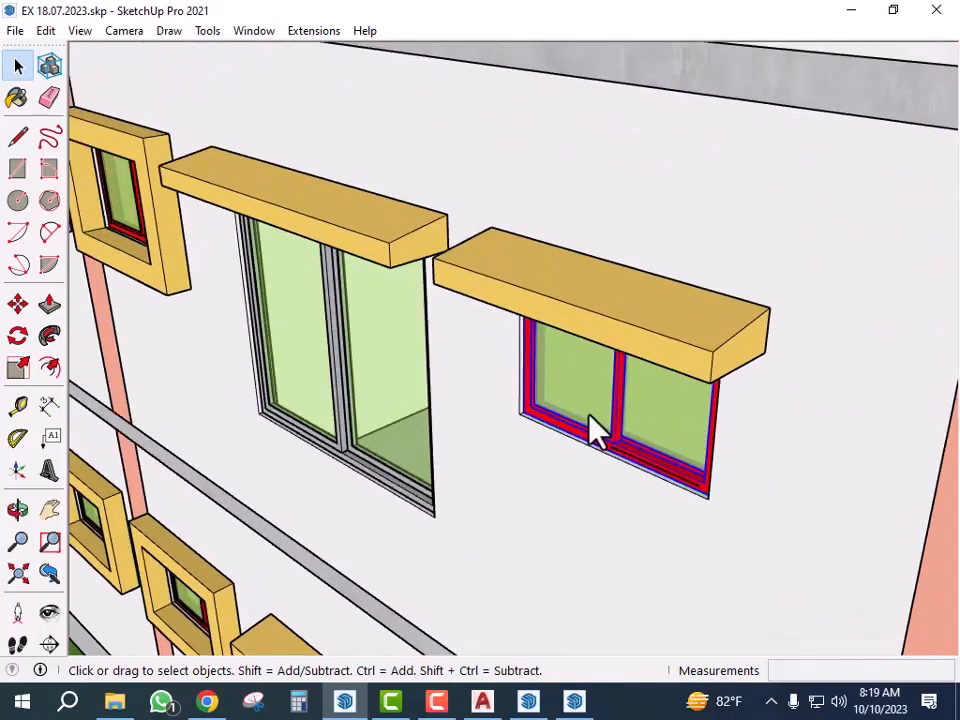
- Switch back to Untitled.skp, paste the small window outside the grilled-window wall and rotate it 90 degrees parallel to that wall
click(528, 702)
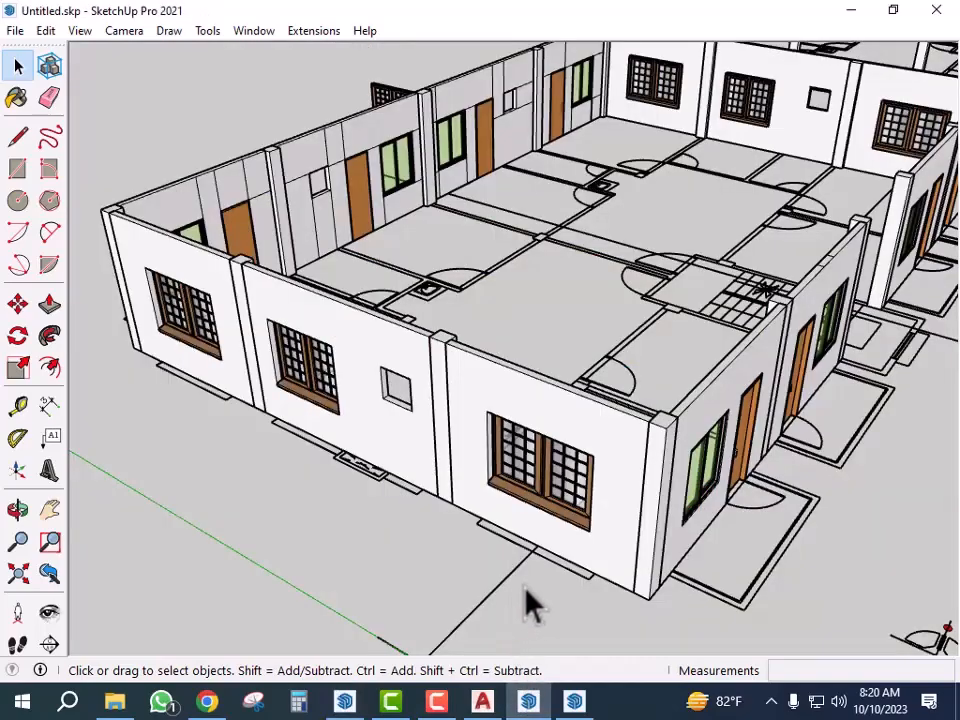
key(ctrl+v)
scroll(370, 567, up, 3)
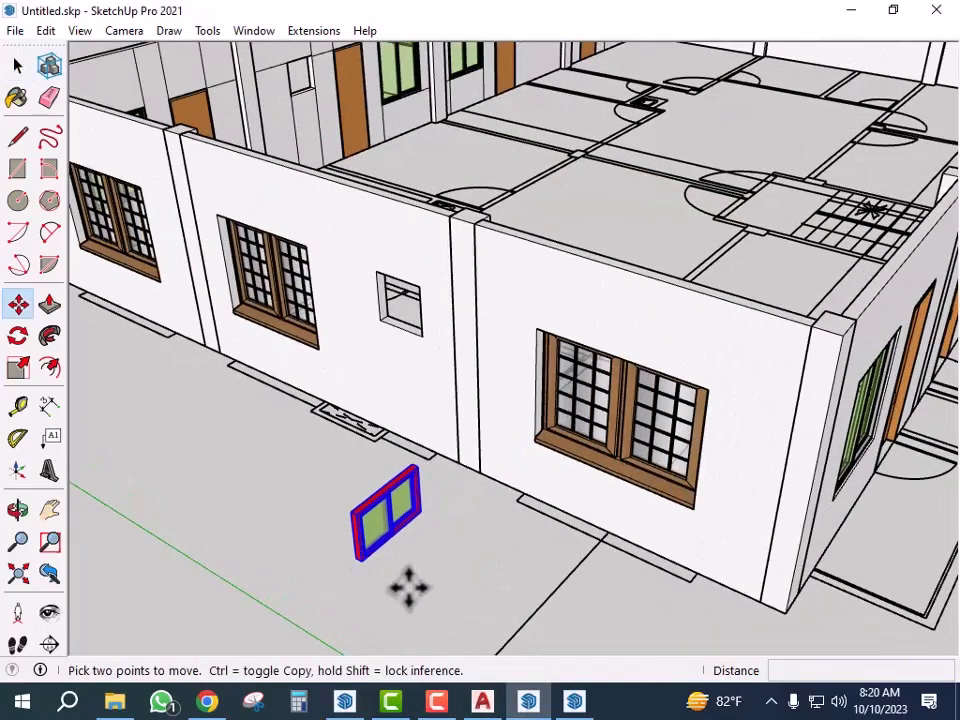
middle_drag(409, 588, 413, 583)
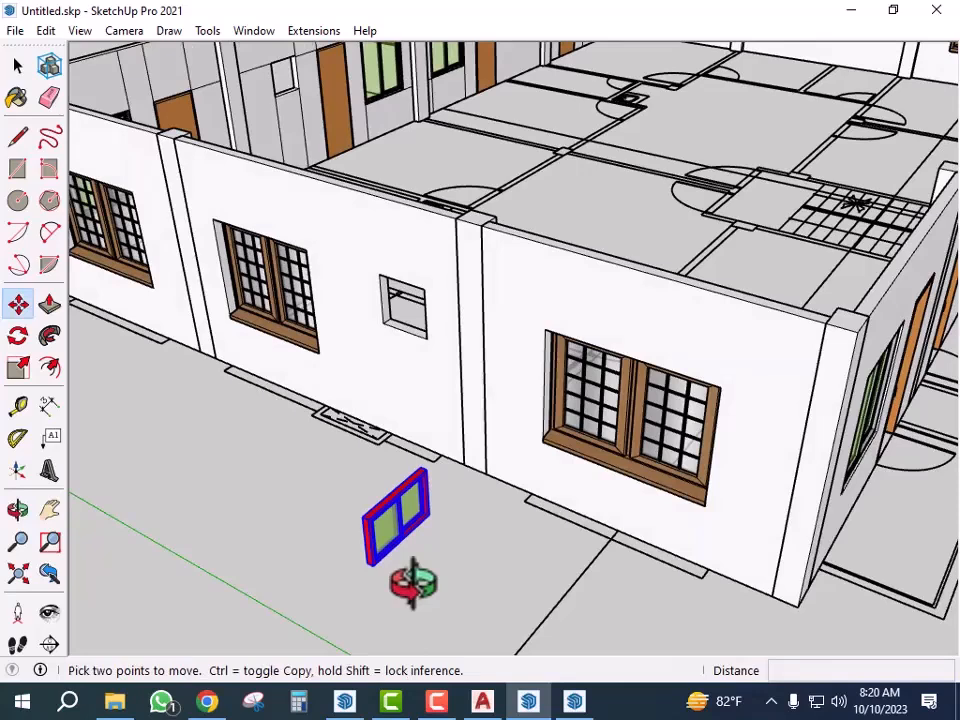
key(q)
scroll(410, 578, up, 4)
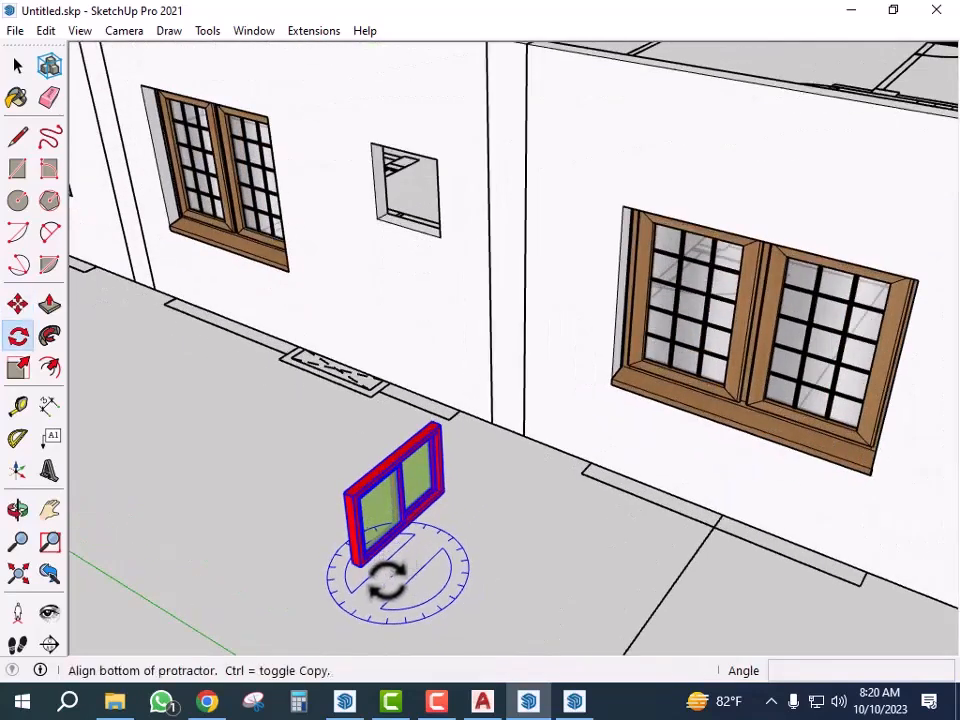
click(345, 625)
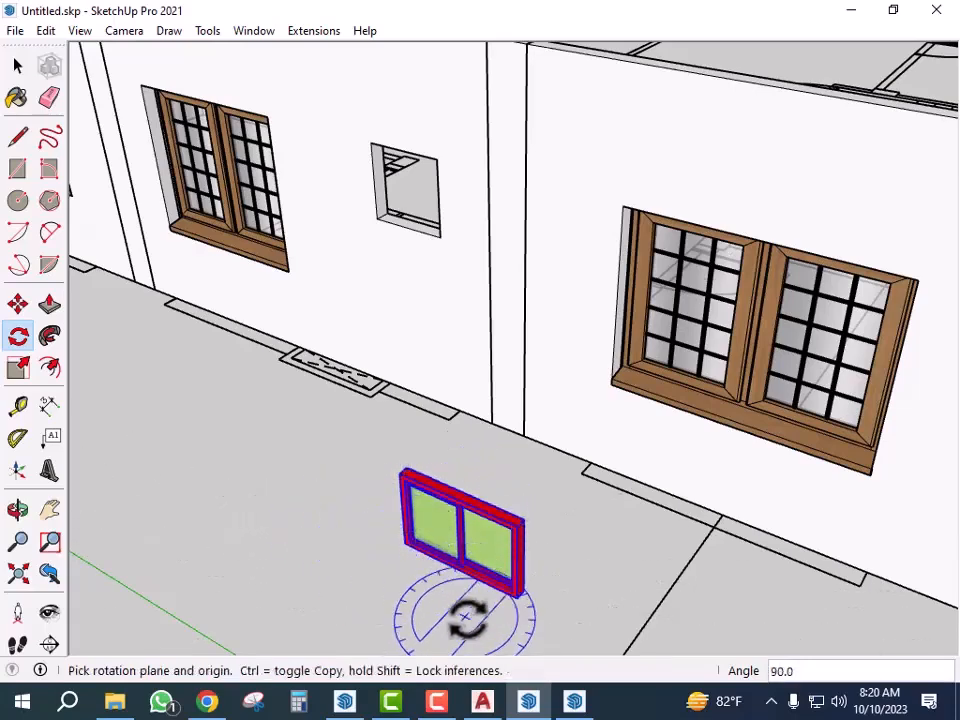
middle_drag(405, 600, 711, 570)
scroll(767, 549, up, 2)
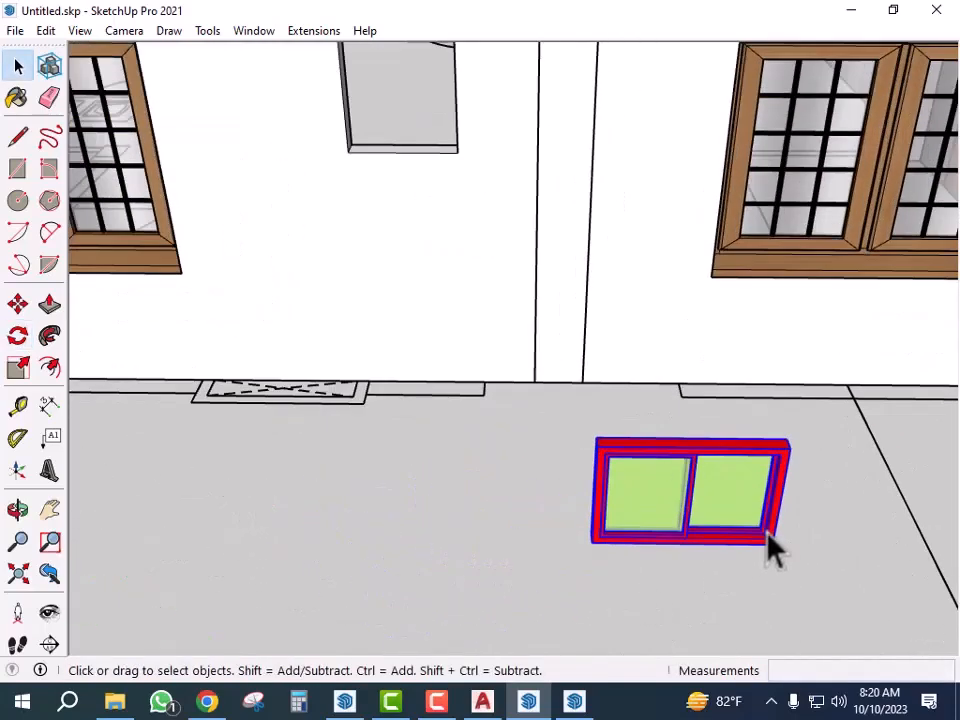
- Move the small window by its lower corner into the wall's small opening between the grilled windows
key(m)
scroll(625, 553, up, 2)
scroll(600, 552, up, 4)
click(538, 531)
scroll(490, 576, down, 2)
scroll(510, 586, down, 3)
middle_drag(514, 585, 381, 326)
scroll(360, 400, up, 4)
scroll(327, 447, down, 3)
- Scale the small window down in width to match the small opening
middle_drag(369, 461, 471, 508)
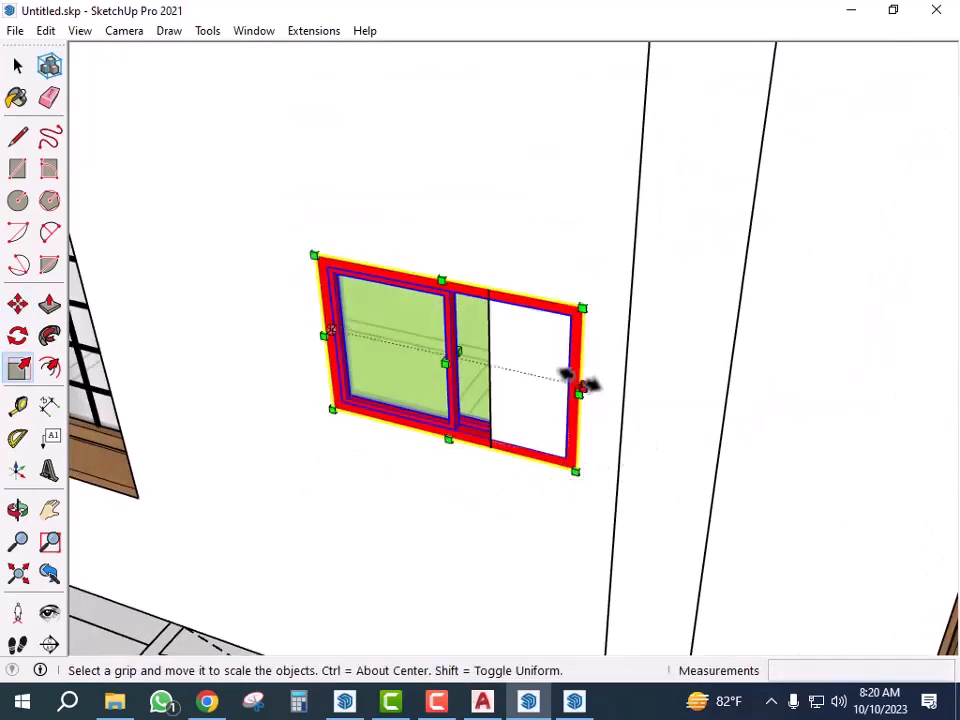
scroll(495, 439, down, 3)
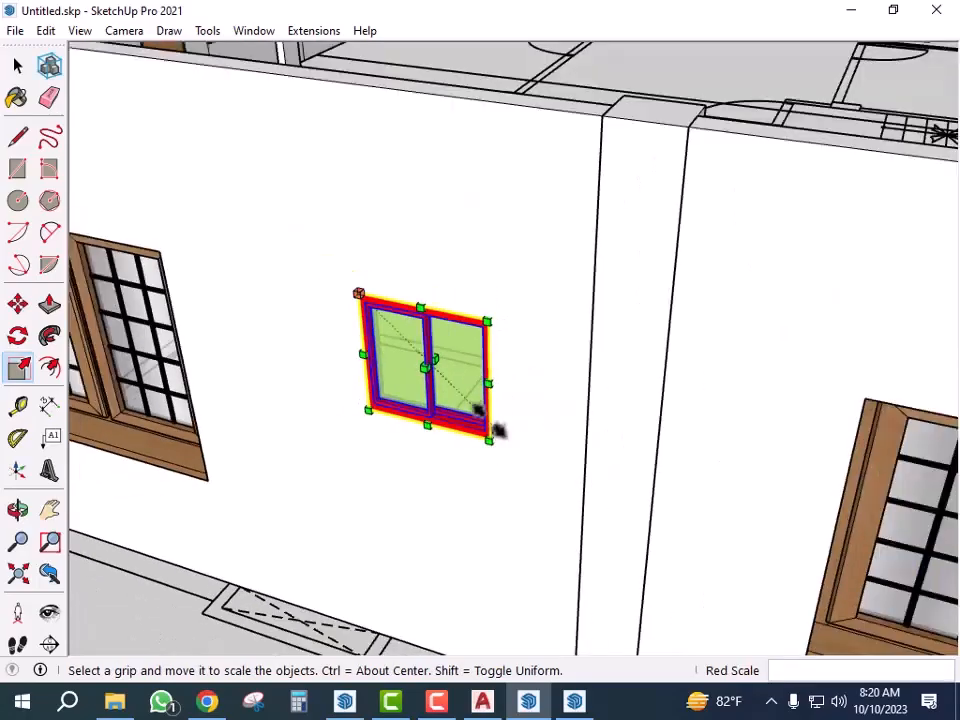
key(space)
scroll(439, 621, down, 3)
click(427, 643)
middle_drag(427, 643, 440, 515)
scroll(455, 470, up, 5)
- Recess the small window 1.5" inward from the wall's outer face
click(470, 470)
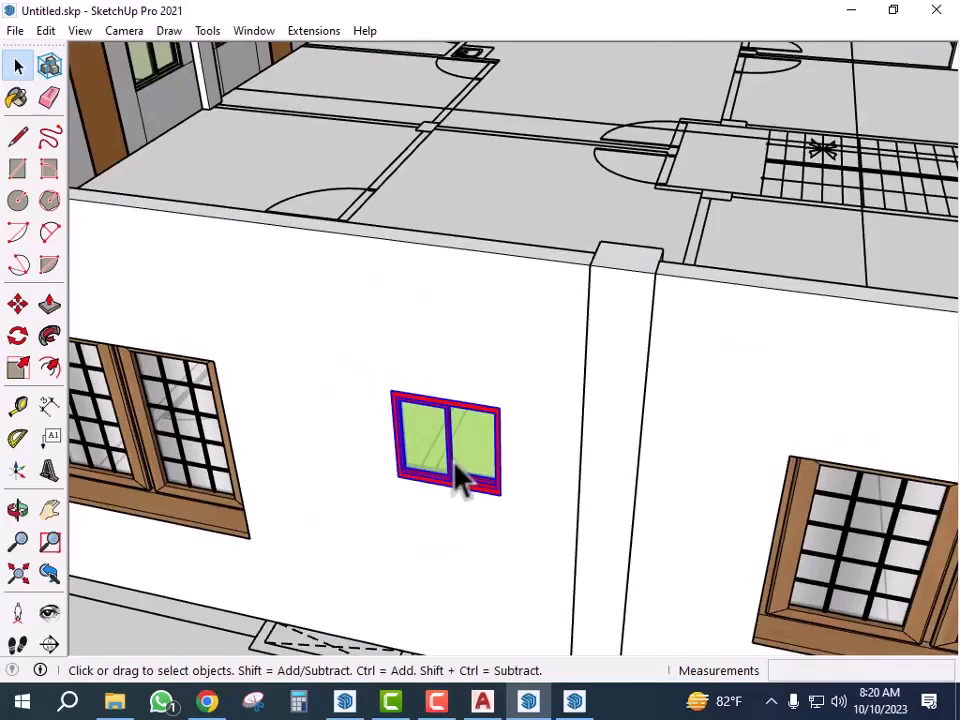
scroll(640, 548, down, 5)
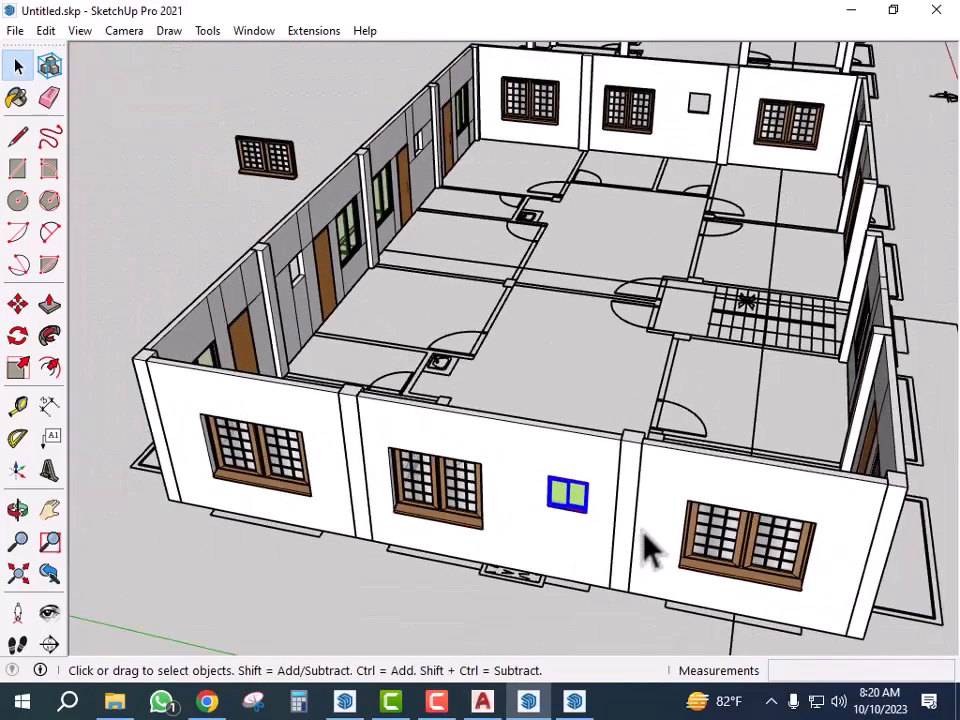
scroll(620, 540, up, 10)
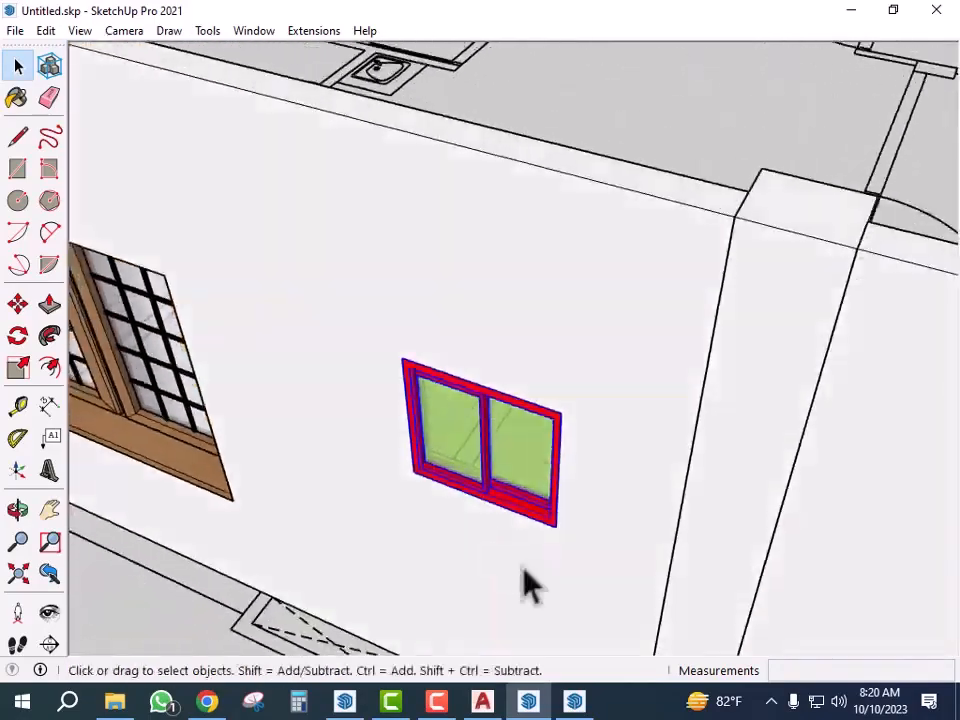
scroll(490, 480, up, 3)
key(m)
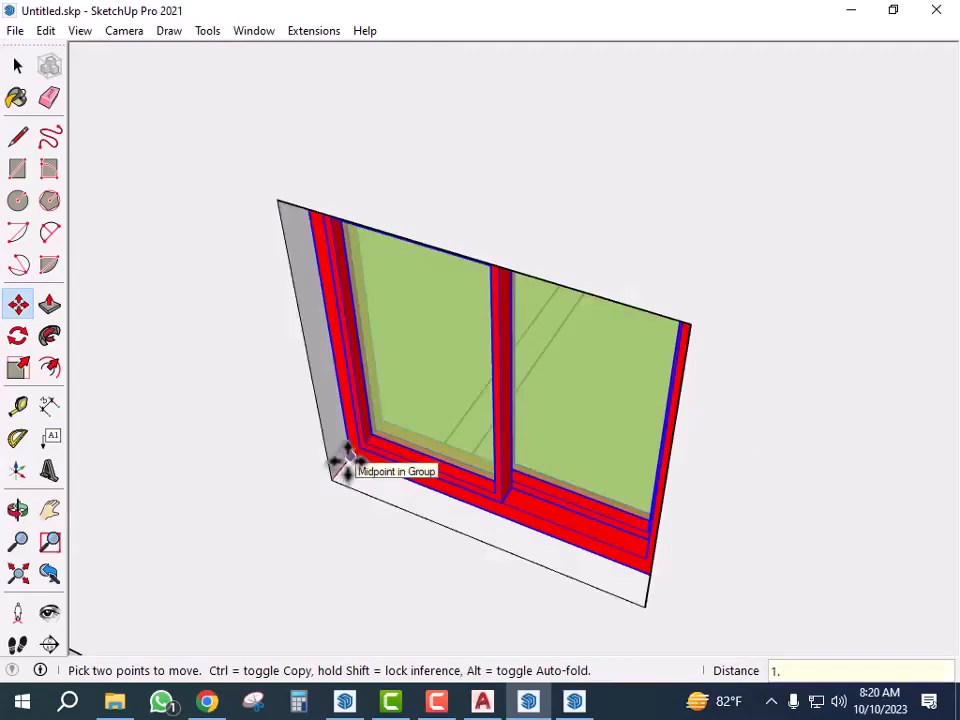
click(345, 462)
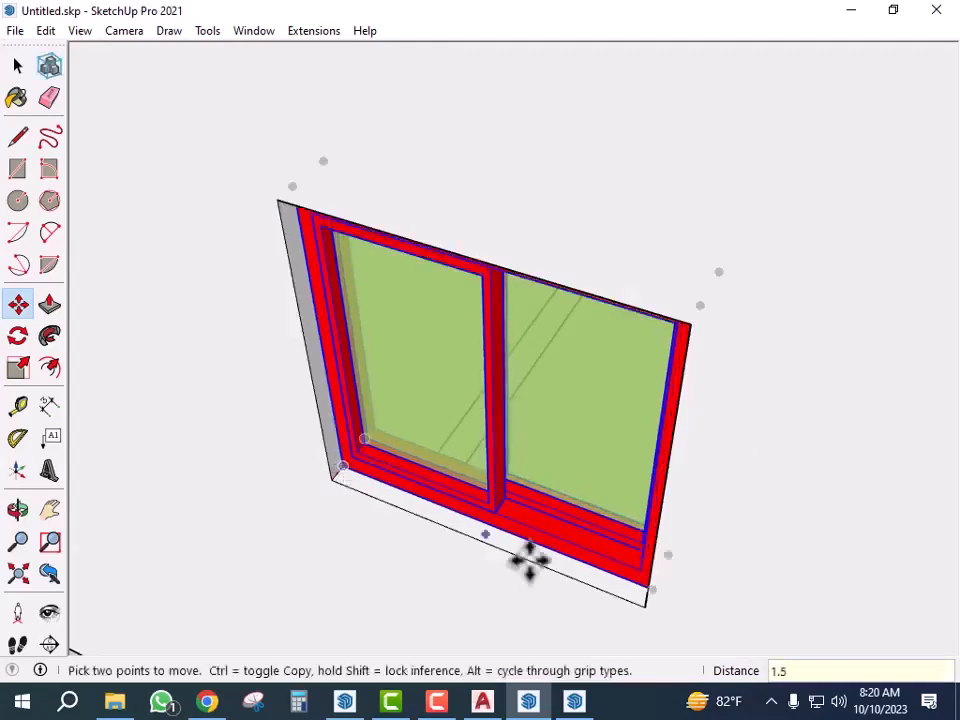
- Copy the small window 60' 1" across the building into the opposite wall's small opening and check its fit
click(645, 610)
key(ctrl)
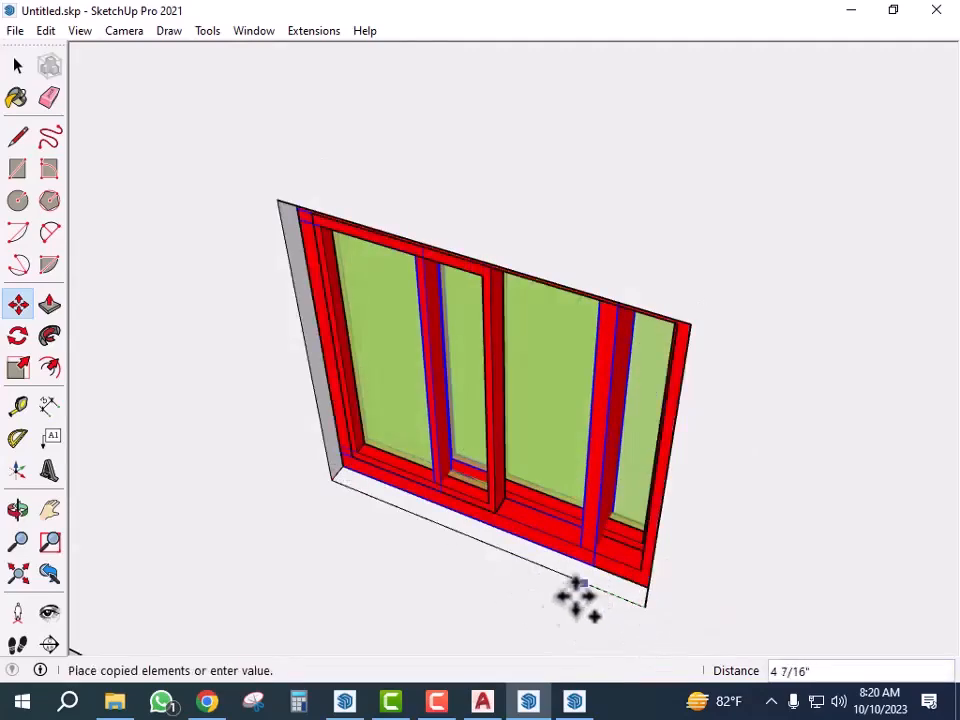
scroll(585, 583, down, 5)
scroll(452, 598, down, 6)
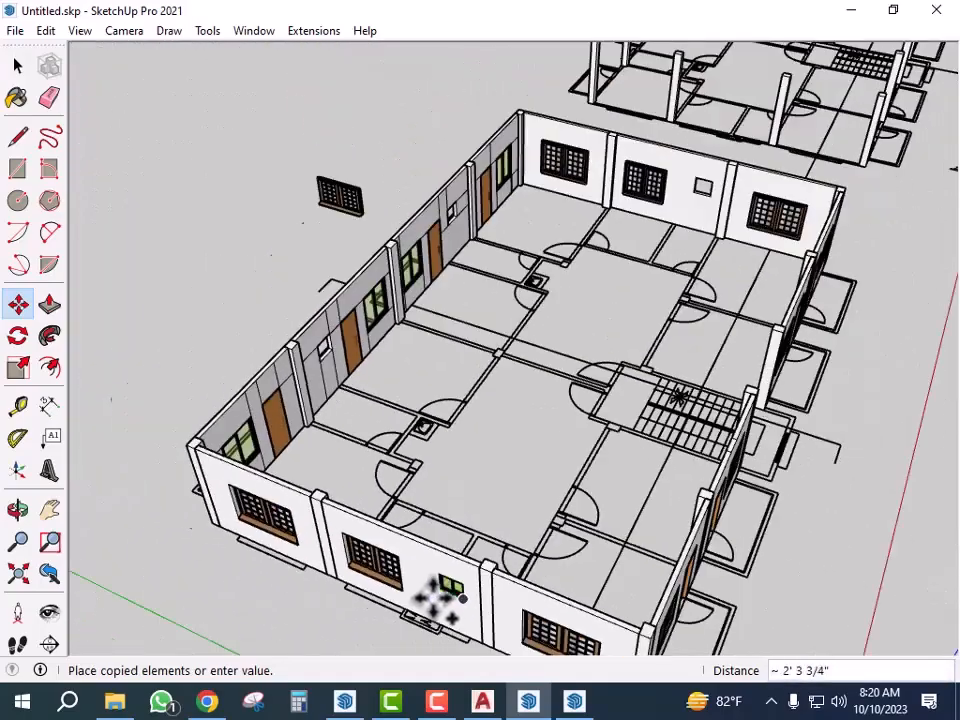
scroll(650, 232, up, 6)
scroll(650, 232, up, 10)
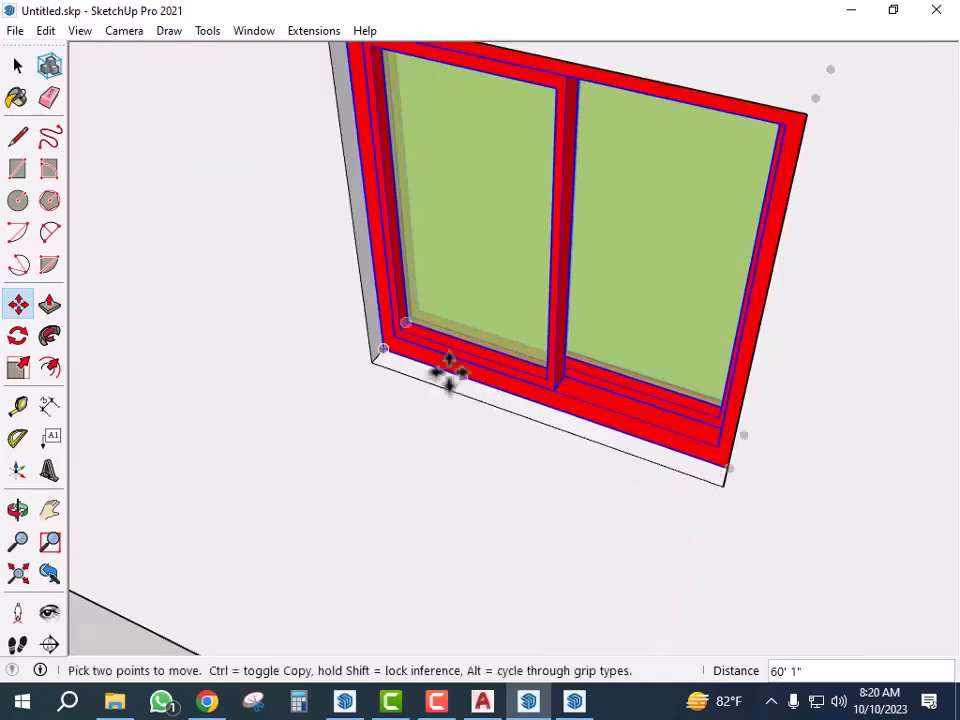
click(385, 350)
scroll(446, 443, down, 4)
key(space)
mouse_move(520, 430)
middle_down()
mouse_move(564, 401)
mouse_move(580, 500)
mouse_move(336, 456)
middle_up()
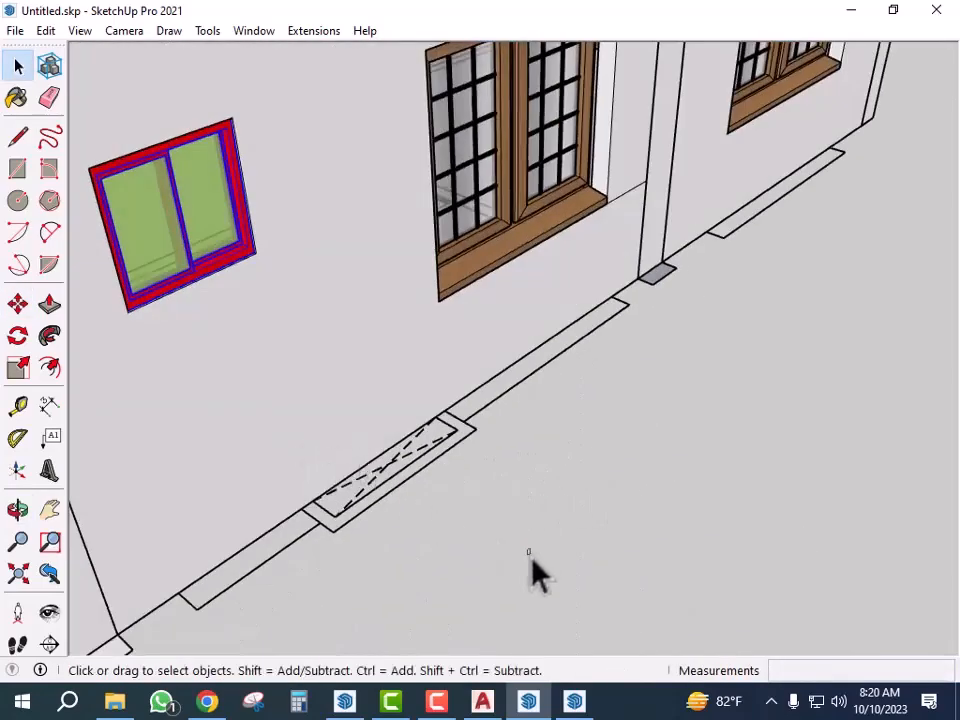
scroll(535, 565, down, 3)
scroll(360, 380, up, 8)
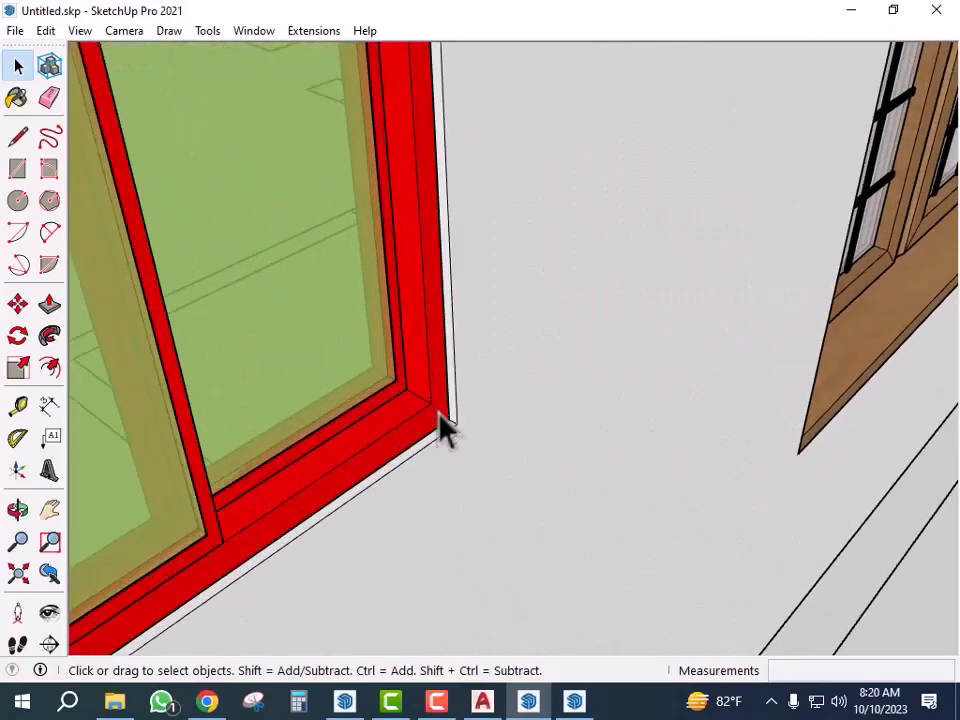
- Paste another small red-framed window outside the long door wall and move it into the small opening beside the door
scroll(440, 420, down, 10)
mouse_move(580, 345)
middle_down()
mouse_move(506, 435)
mouse_move(733, 425)
middle_up()
middle_drag(393, 473, 590, 500)
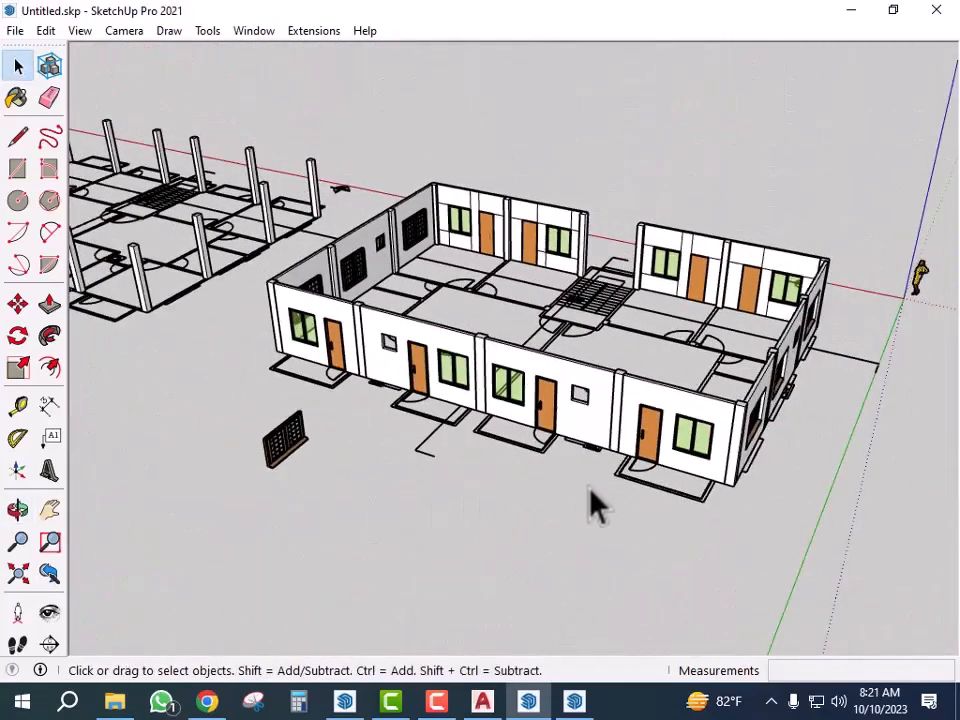
scroll(560, 497, up, 3)
scroll(518, 492, down, 1)
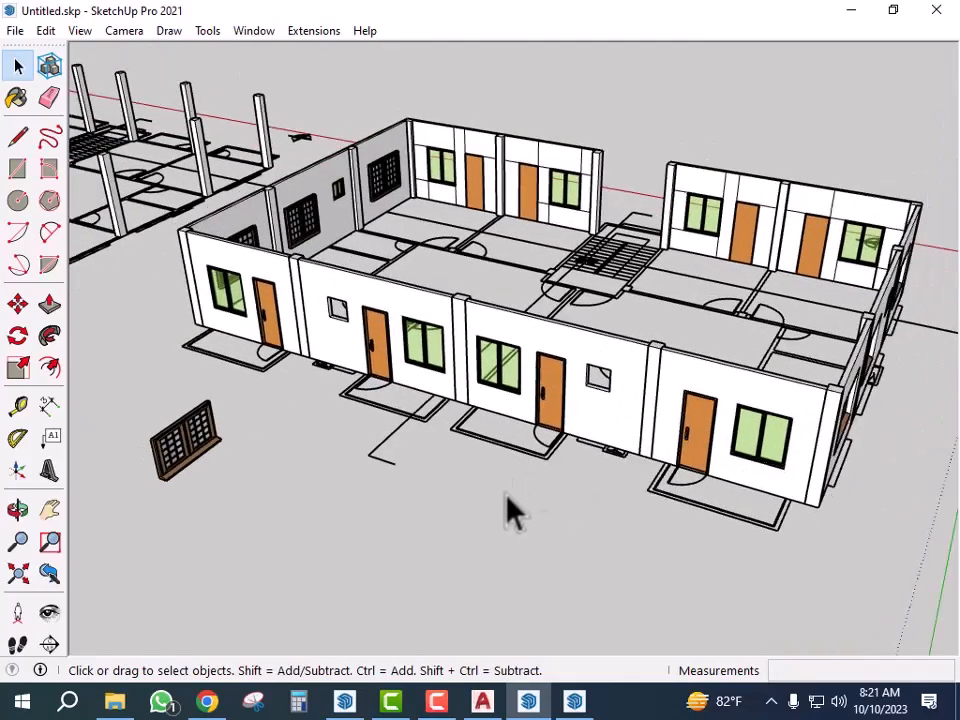
key(ctrl+v)
scroll(505, 483, up, 1)
scroll(505, 483, up, 6)
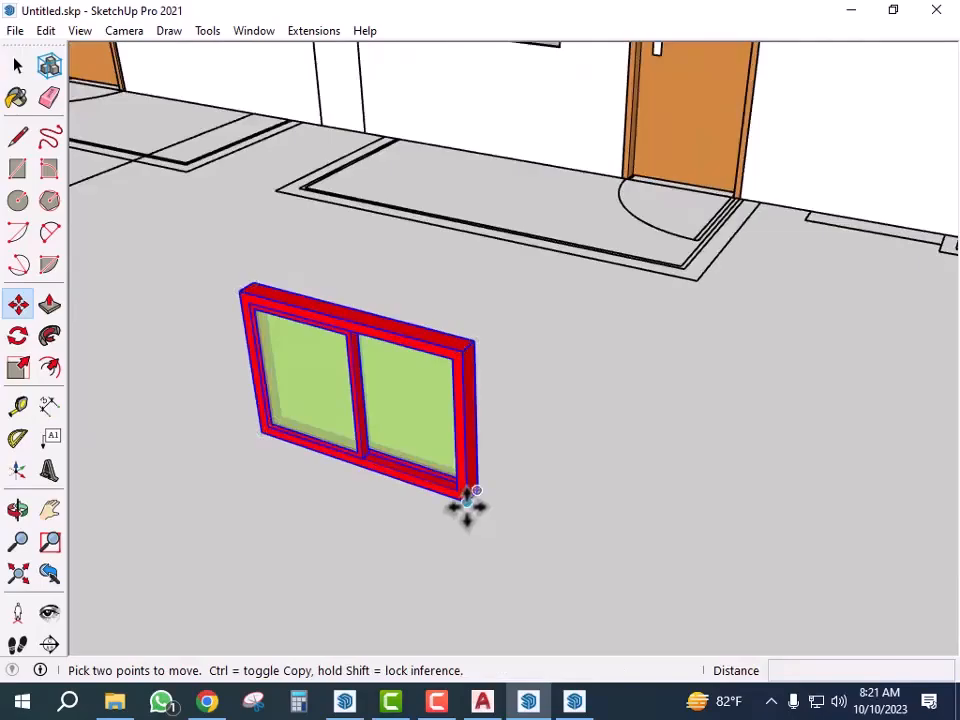
scroll(467, 506, down, 6)
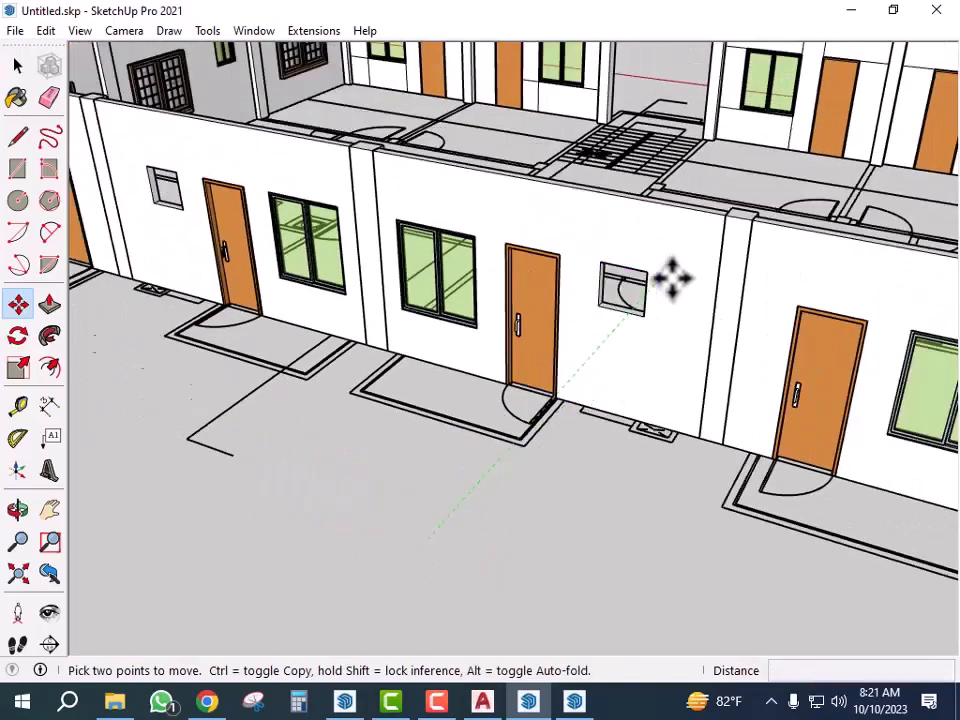
scroll(672, 278, up, 6)
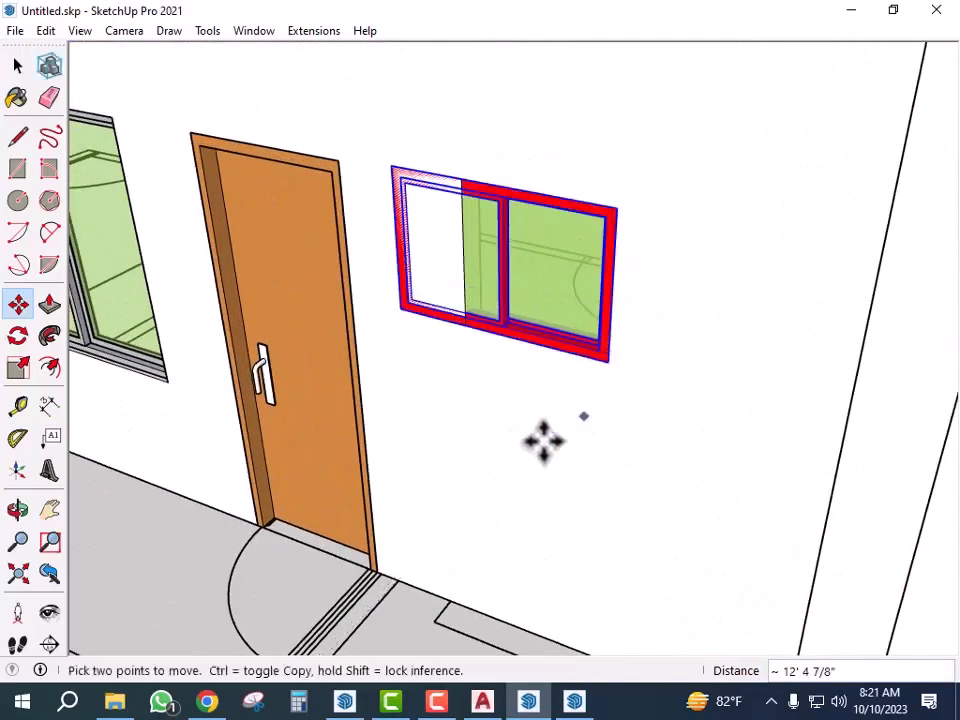
- Scale the pasted window to about 0.67 of its width to match the small opening beside the door
middle_drag(585, 415, 593, 480)
click(593, 480)
key(s)
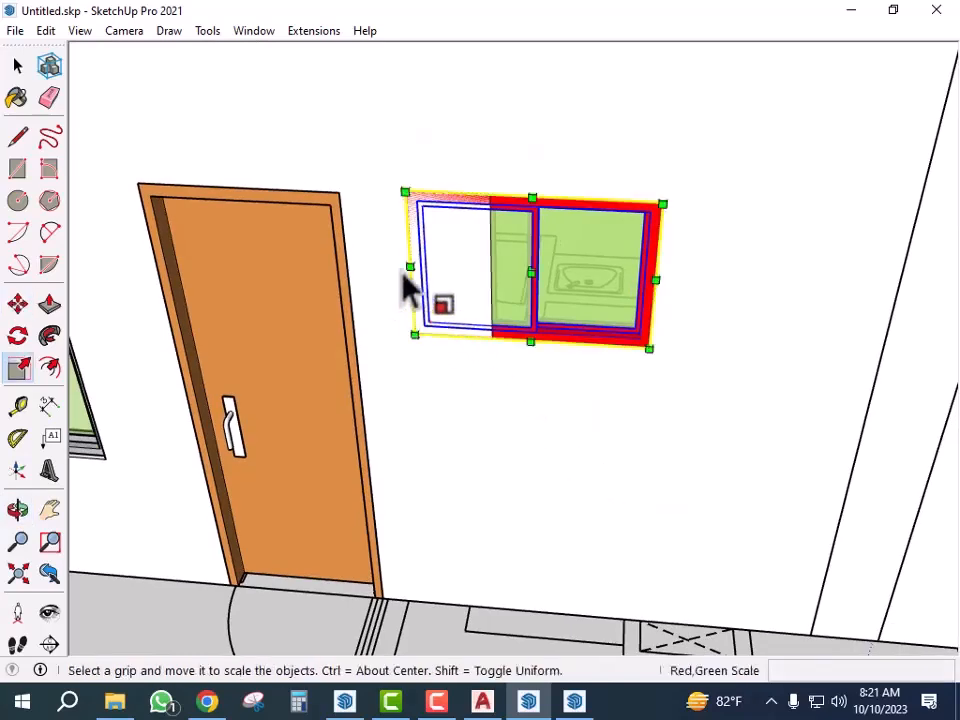
drag(410, 254, 496, 248)
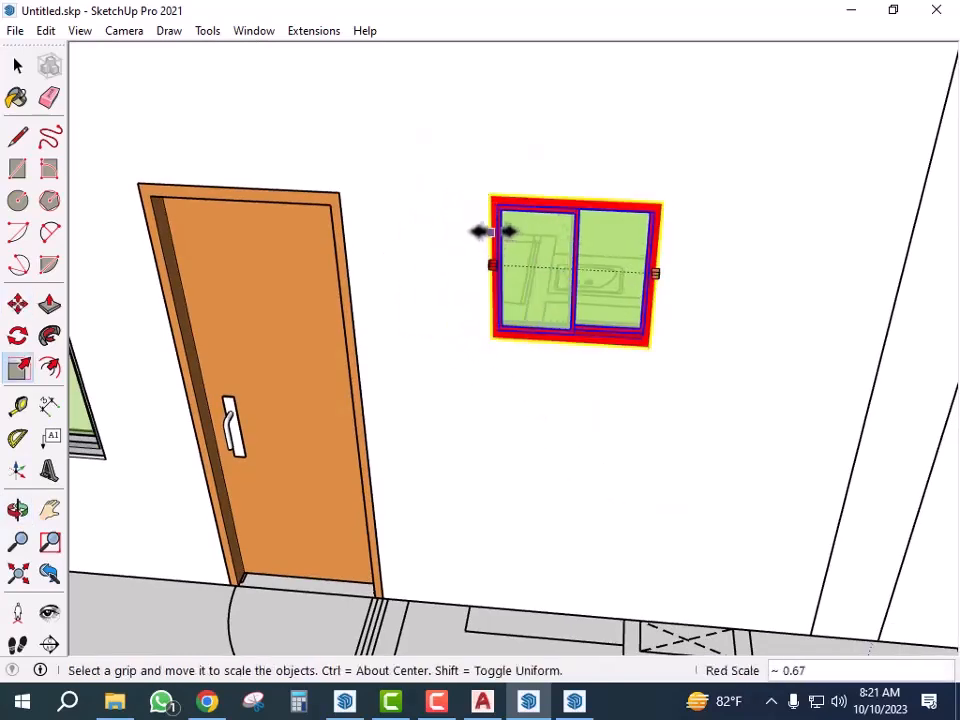
- Recess the resized small red-framed window 1.5" inward from the wall's outer face
middle_drag(675, 343, 880, 390)
scroll(445, 347, up, 3)
key(m)
scroll(445, 349, up, 2)
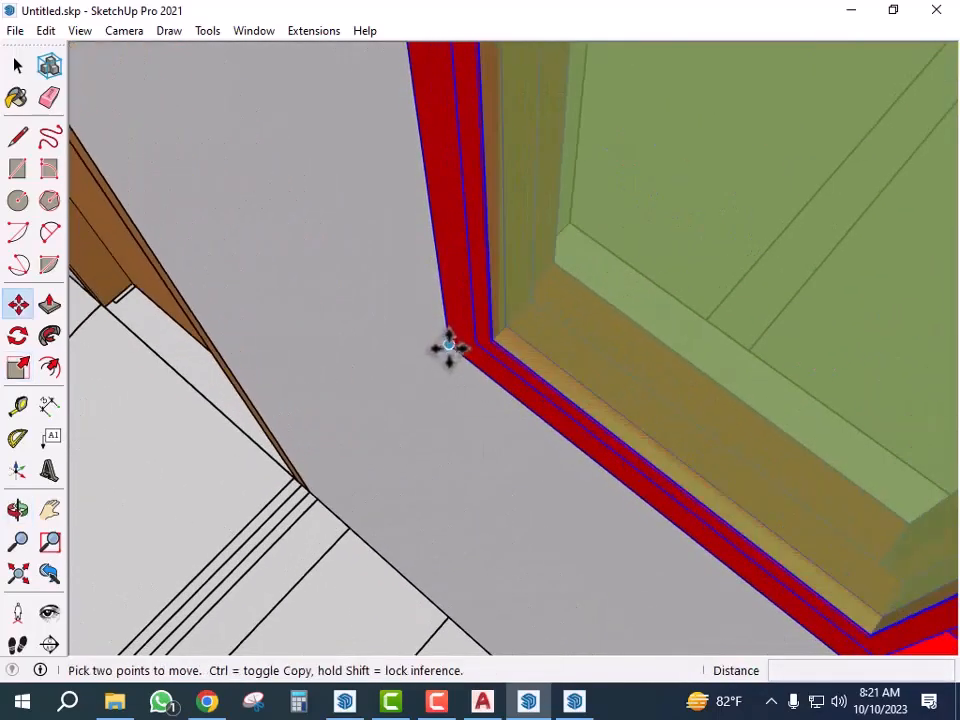
click(449, 345)
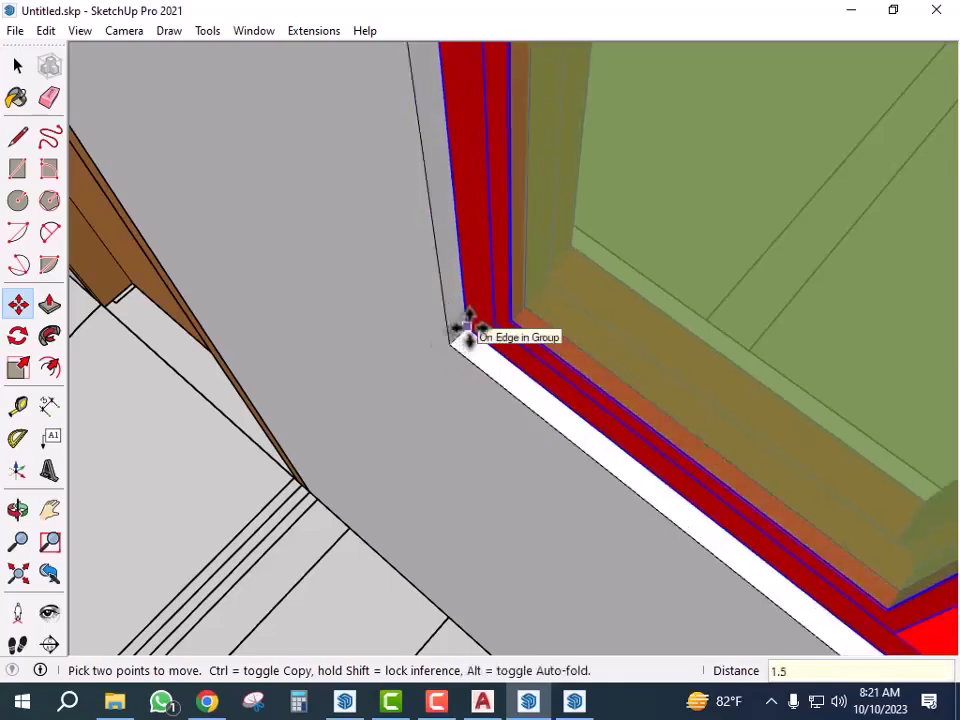
click(468, 330)
scroll(467, 370, down, 5)
key(space)
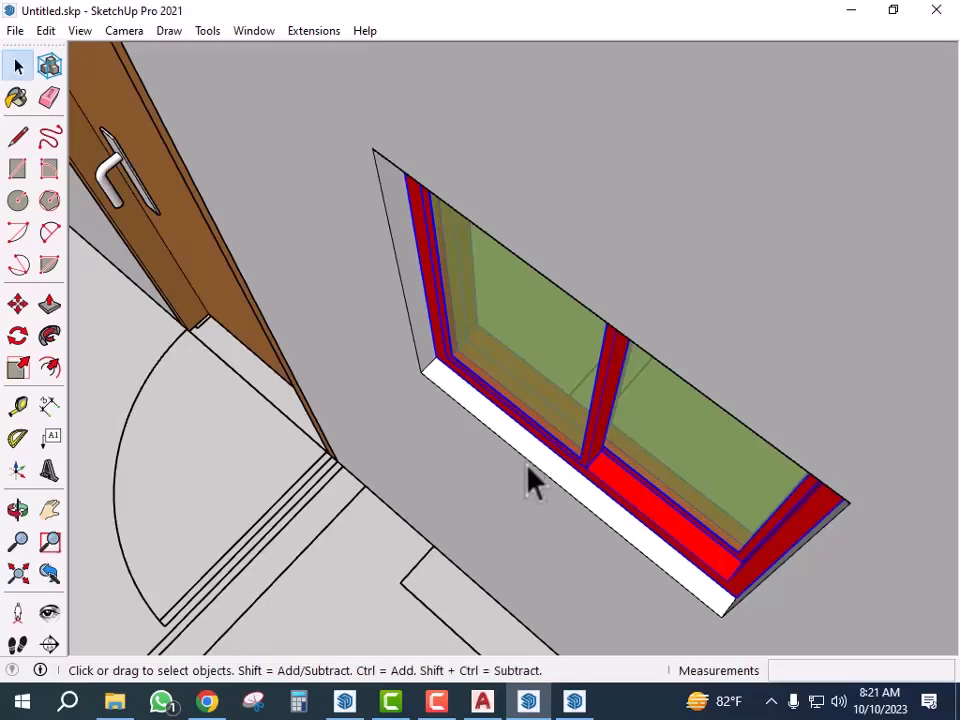
- Copy the recessed small window about 24' 10" along the same wall into the small opening beside the other door
key(m)
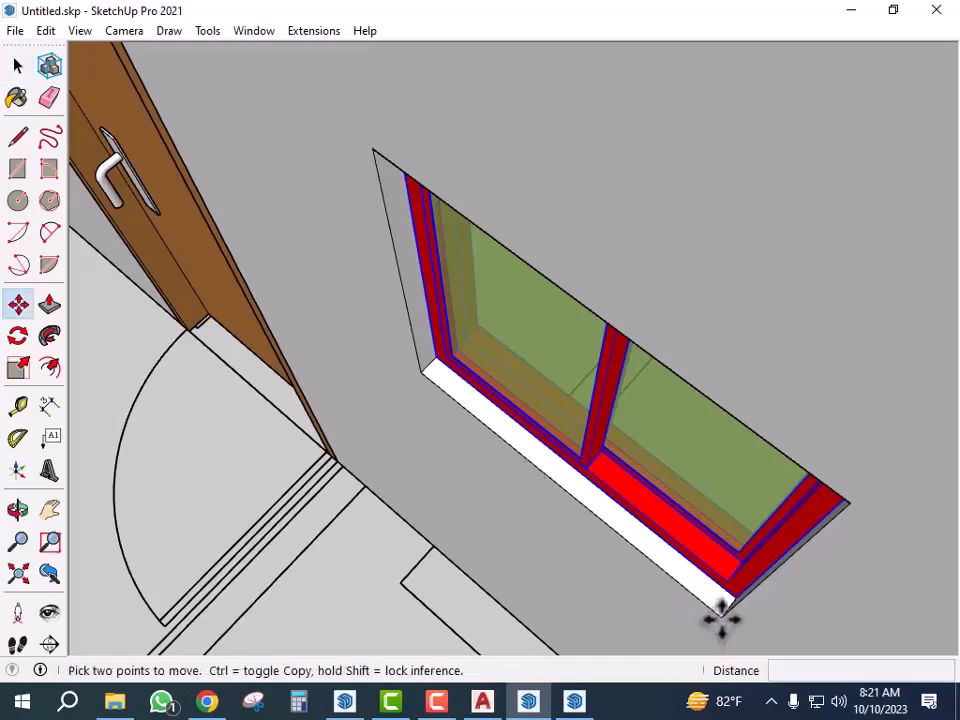
click(720, 618)
key(ctrl)
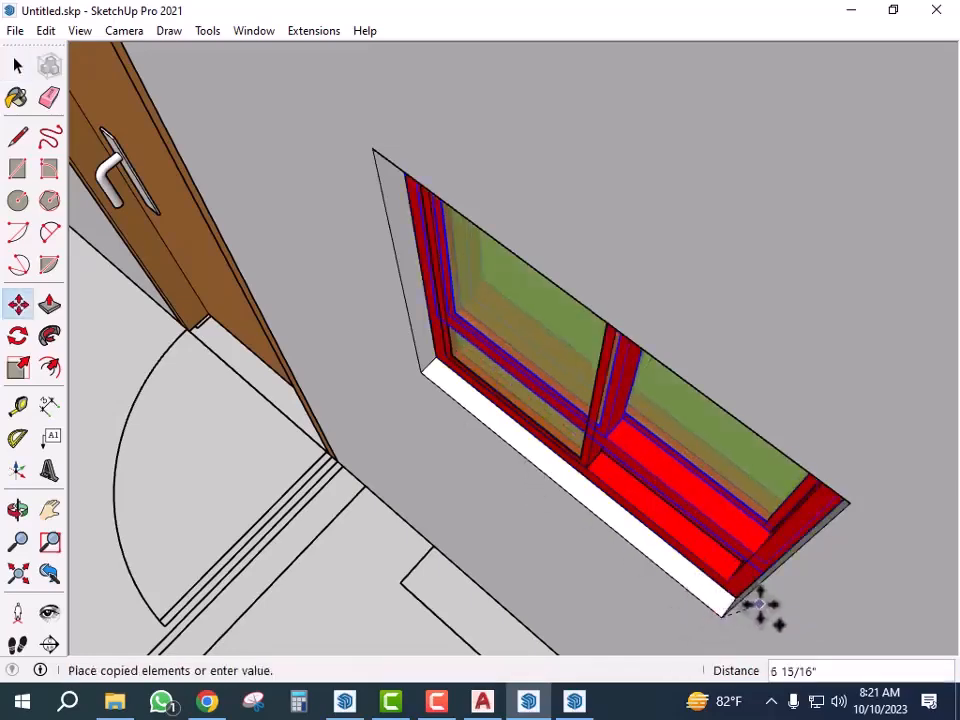
scroll(758, 615, down, 6)
scroll(715, 605, down, 4)
middle_drag(350, 456, 208, 390)
scroll(207, 380, up, 5)
scroll(230, 368, up, 3)
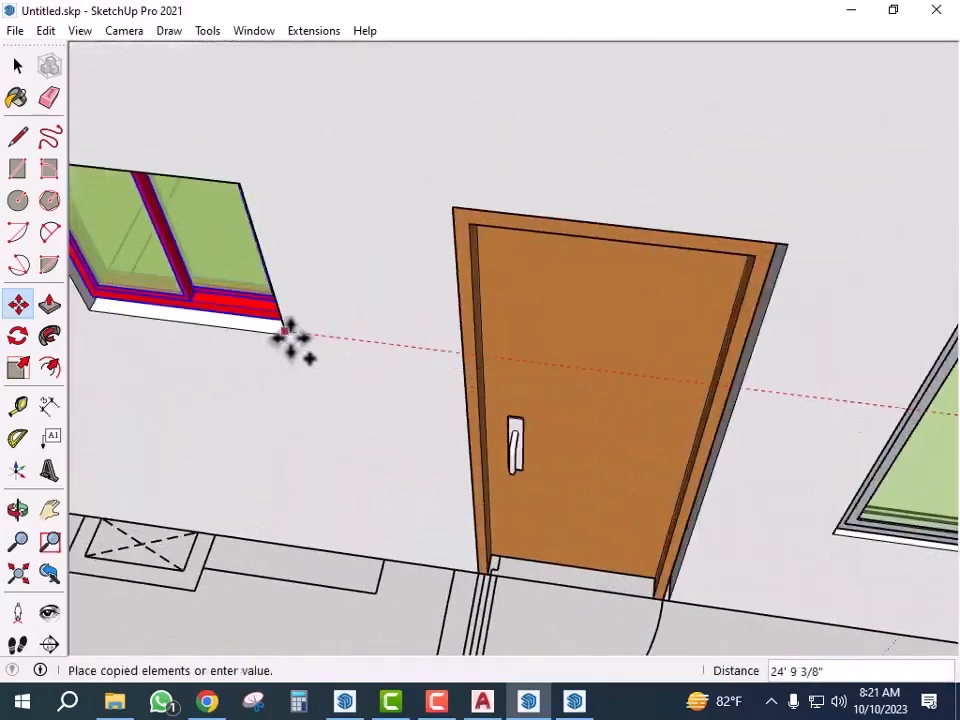
scroll(285, 340, up, 3)
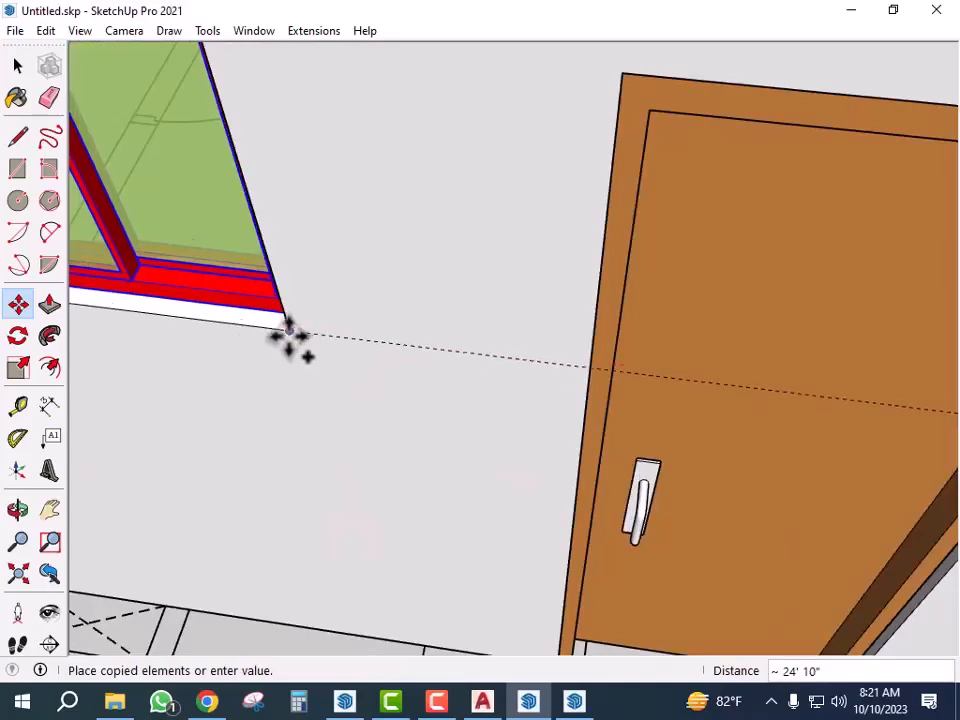
click(287, 336)
scroll(313, 344, down, 6)
key(space)
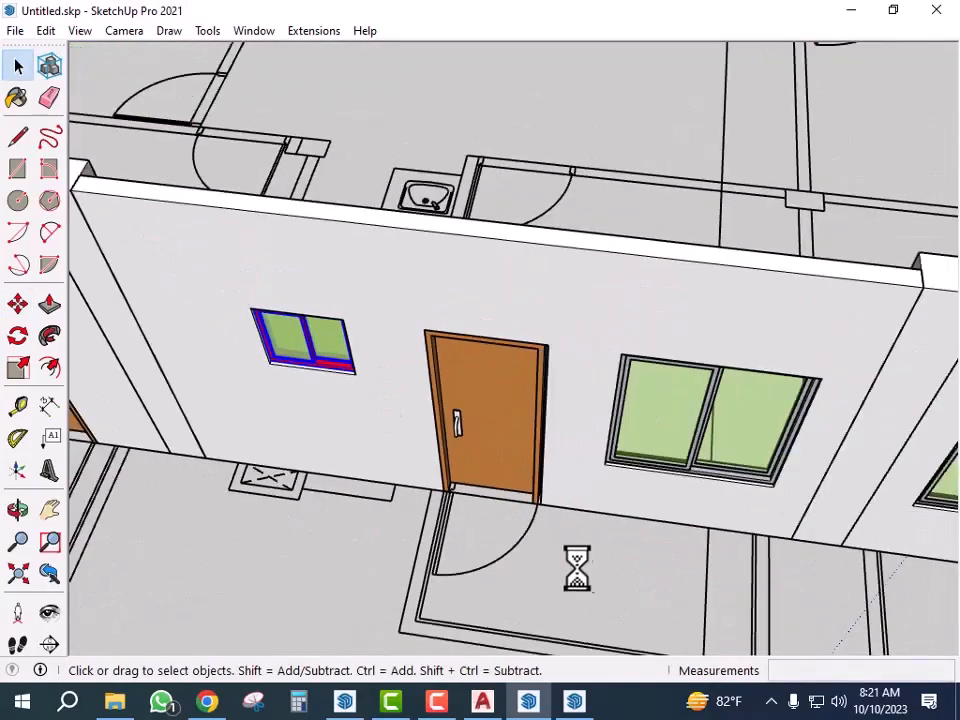
scroll(600, 574, down, 8)
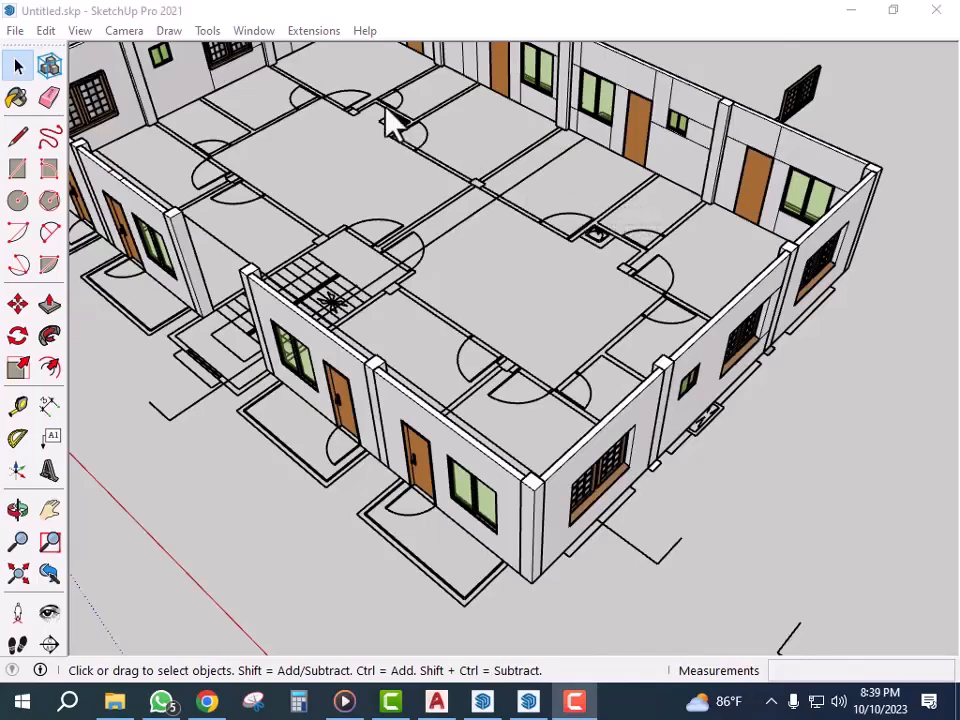
- Inspect the building model from several sides to review the doors and windows fitted in the exterior walls
scroll(671, 497, down, 8)
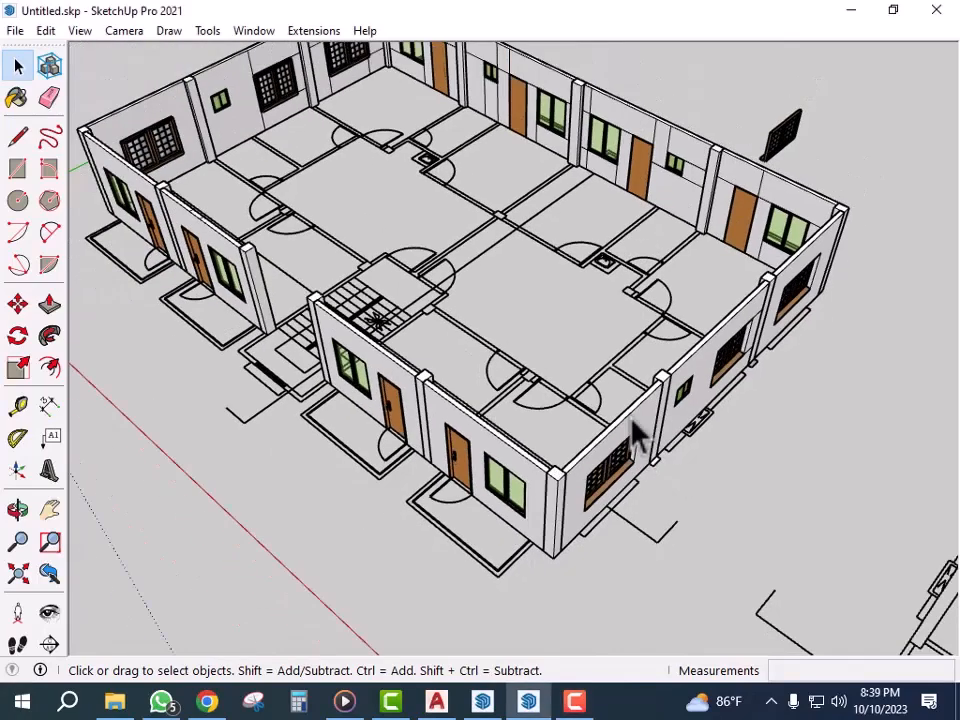
middle_drag(510, 482, 548, 473)
scroll(476, 446, up, 6)
middle_drag(396, 317, 350, 360)
scroll(350, 360, down, 4)
scroll(350, 362, down, 3)
middle_drag(767, 465, 487, 352)
scroll(761, 392, up, 4)
scroll(487, 352, down, 3)
scroll(840, 429, down, 2)
middle_drag(840, 429, 655, 428)
scroll(767, 456, up, 5)
scroll(546, 413, up, 2)
scroll(835, 390, down, 4)
middle_drag(835, 390, 729, 354)
scroll(444, 360, down, 5)
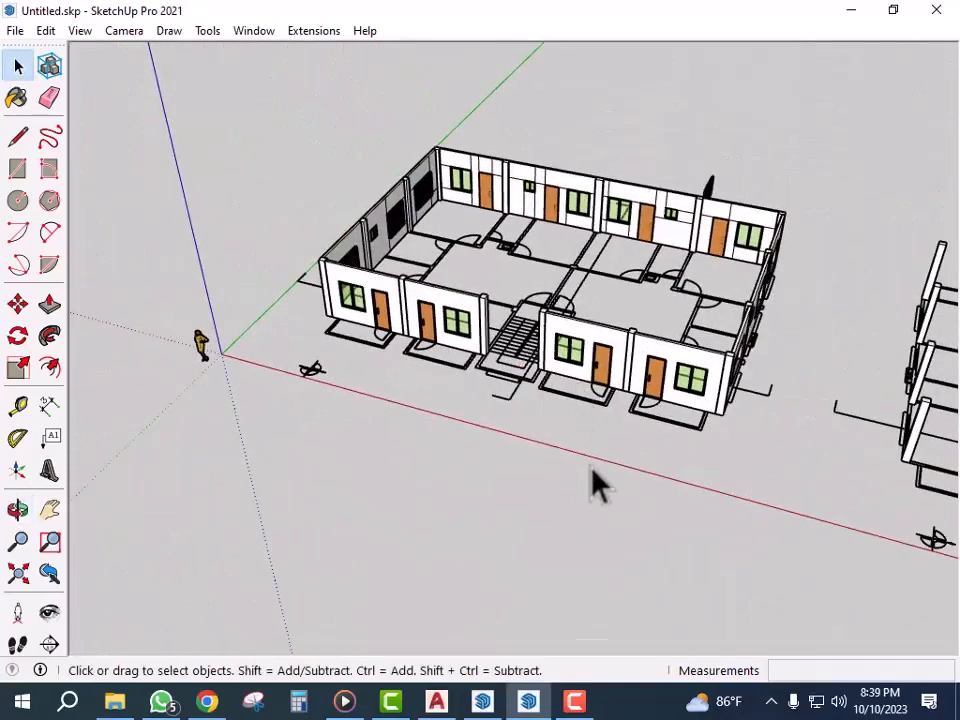
- Switch to AutoCAD and bring the building's elevation drawings into view
click(437, 702)
scroll(549, 433, down, 6)
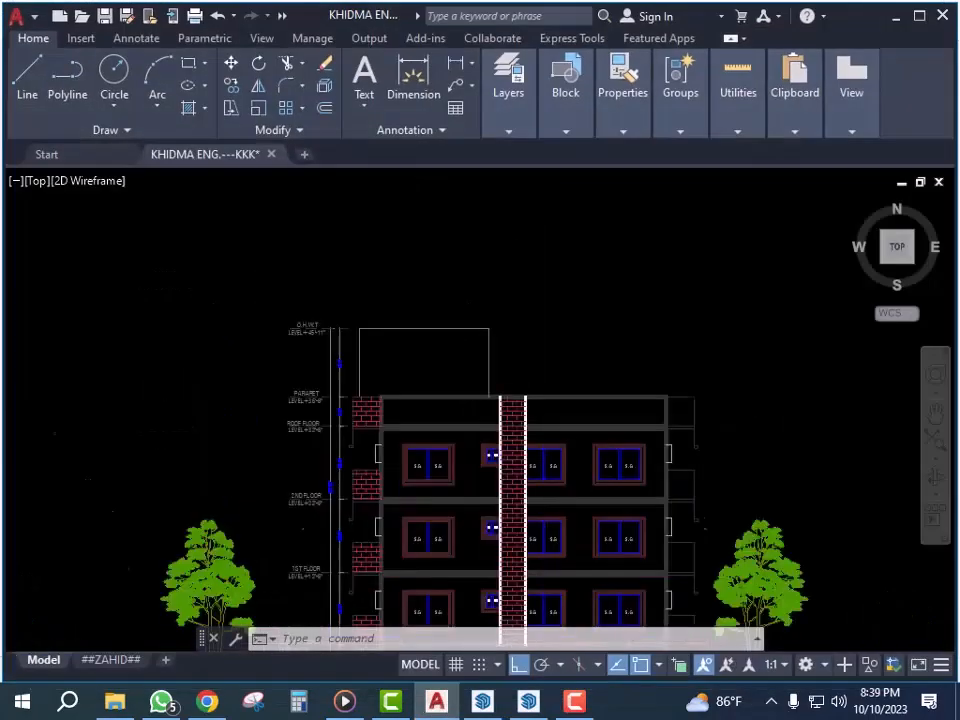
middle_drag(265, 457, 495, 445)
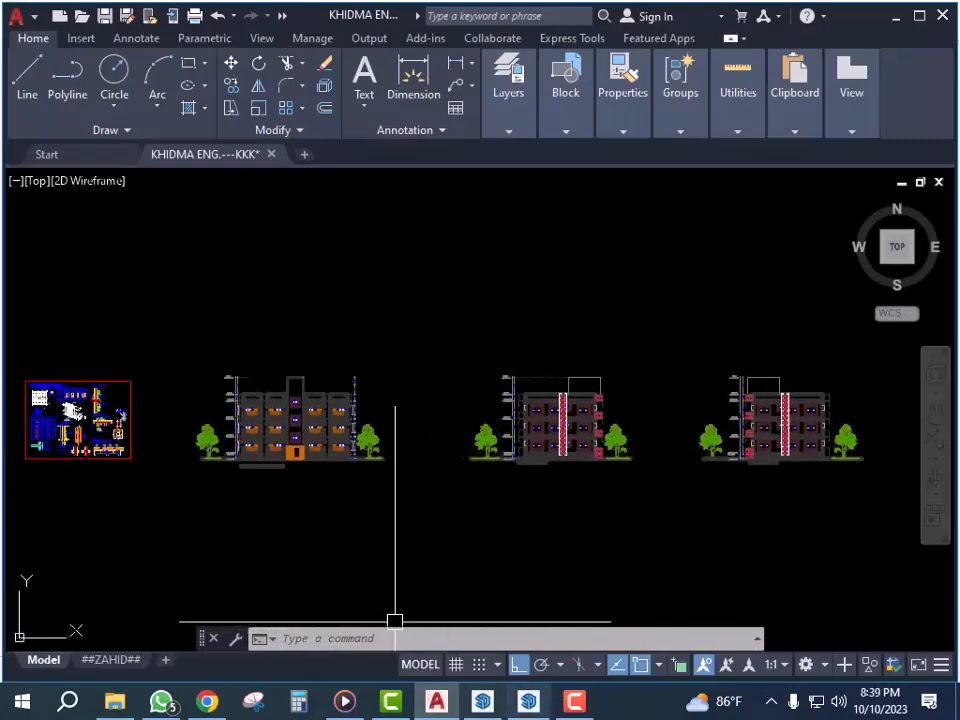
- Switch back to SketchUp and examine the balcony outlines along the front wall
click(527, 706)
scroll(505, 350, up, 4)
middle_drag(471, 354, 476, 396)
scroll(476, 396, down, 5)
middle_drag(343, 352, 321, 332)
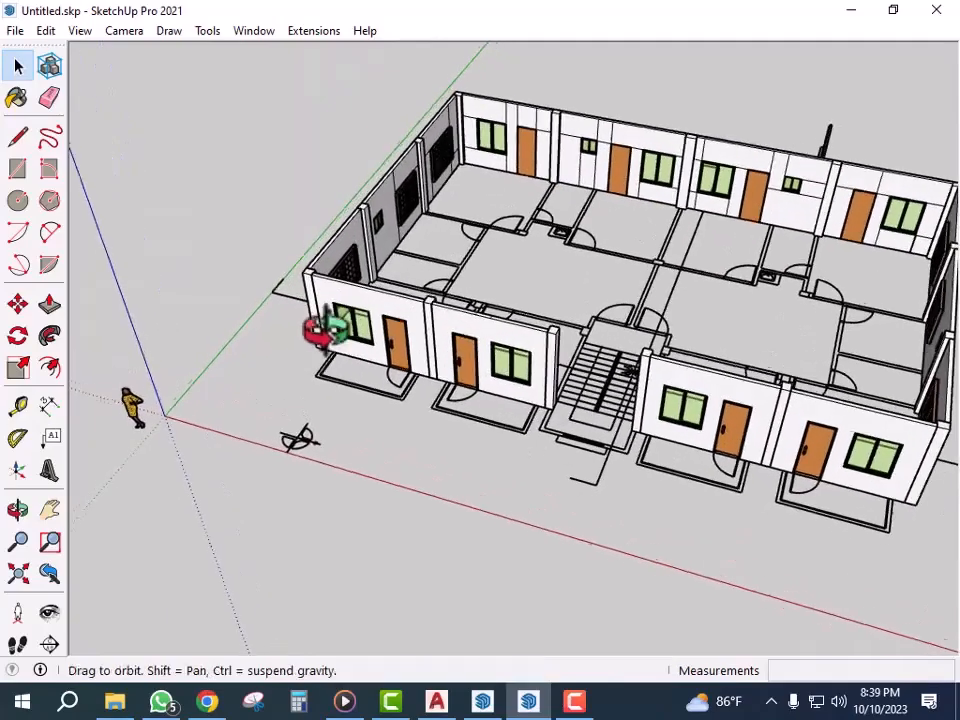
scroll(332, 418, up, 8)
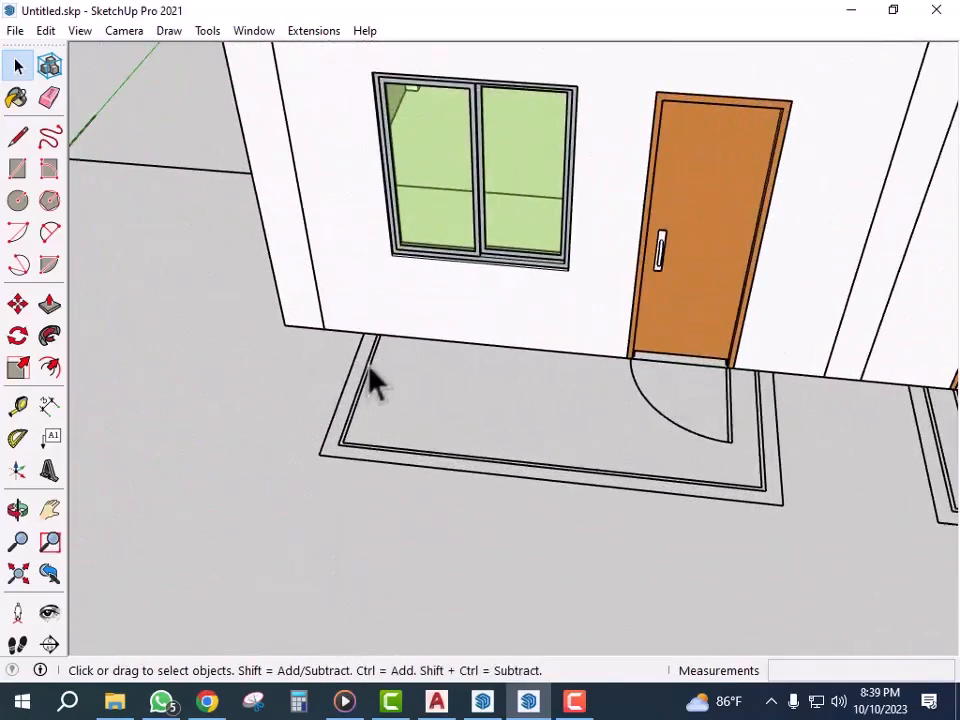
scroll(440, 390, down, 6)
middle_drag(386, 354, 465, 330)
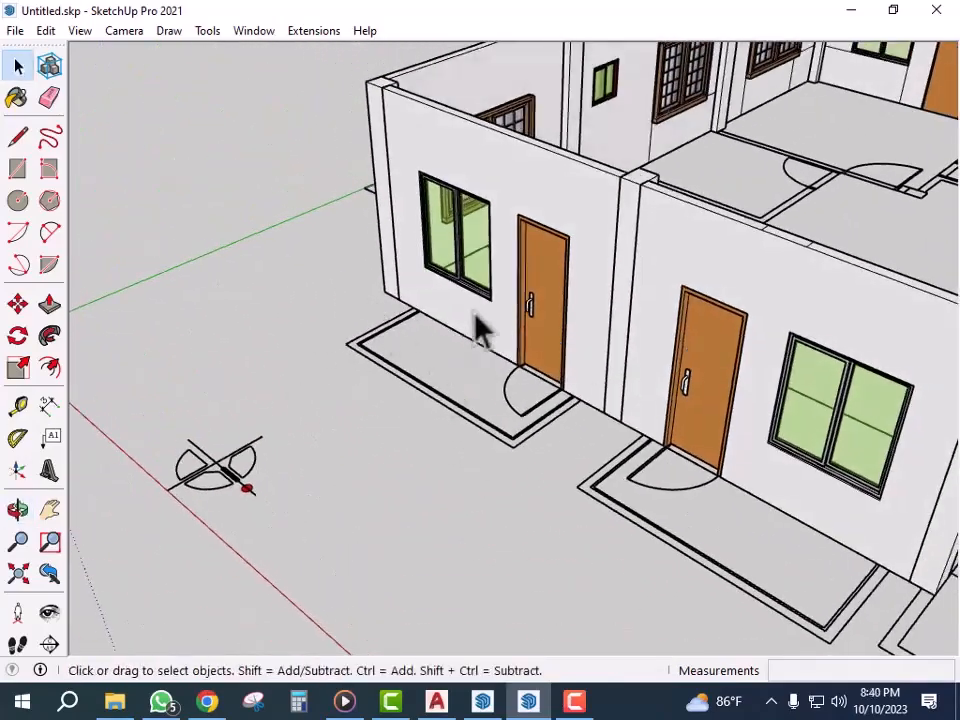
- Switch to AutoCAD and examine the slabs above the balcony windows and doors in the front elevation
click(445, 701)
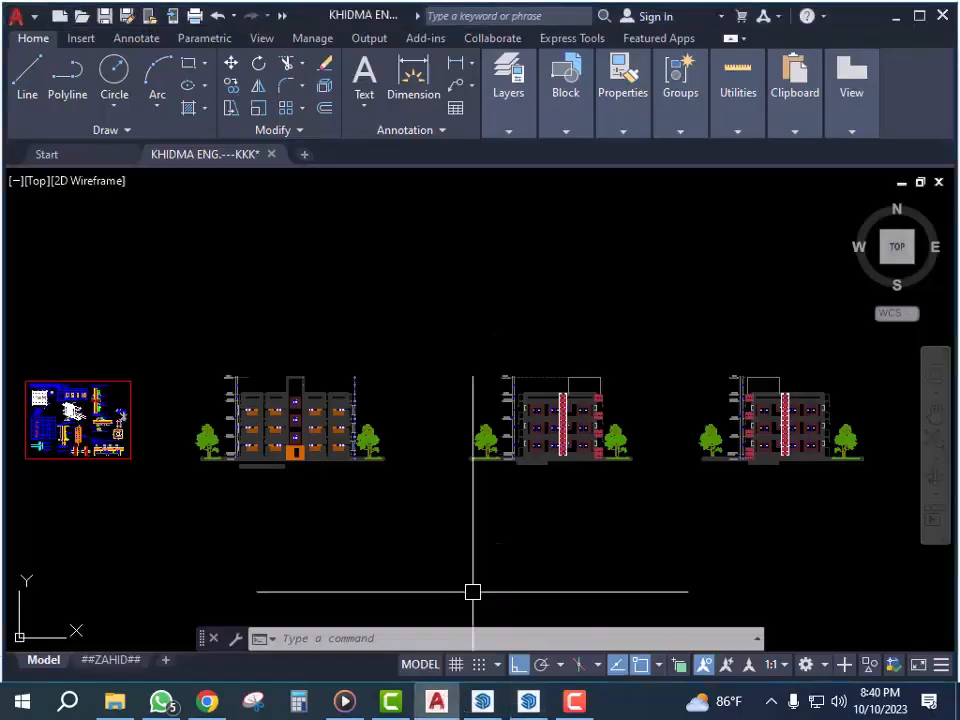
scroll(275, 445, up, 10)
middle_drag(274, 461, 437, 392)
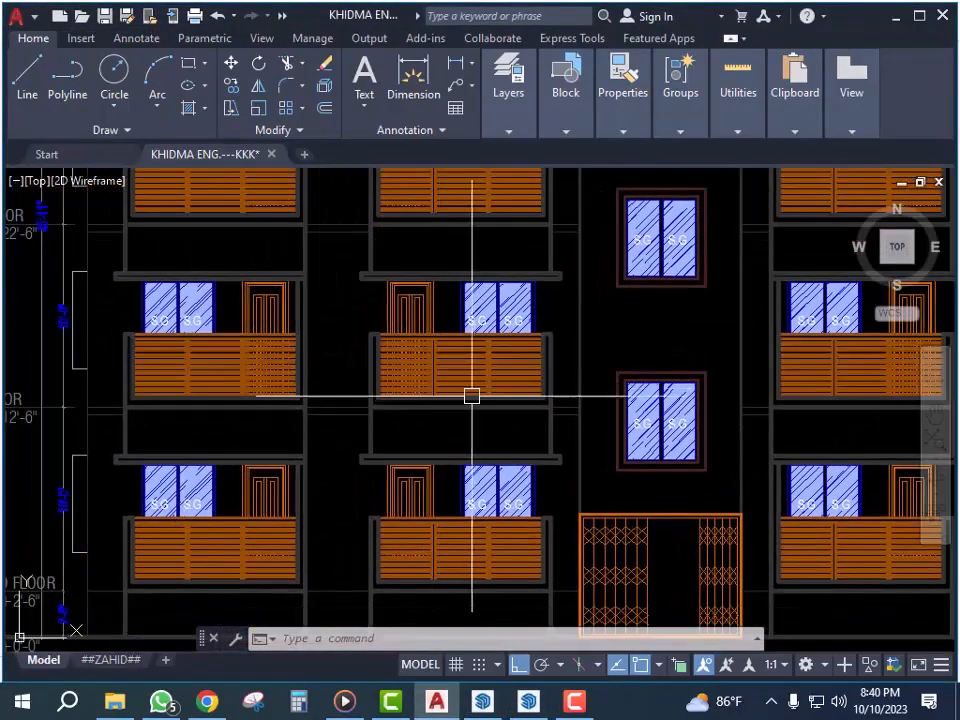
scroll(259, 454, up, 8)
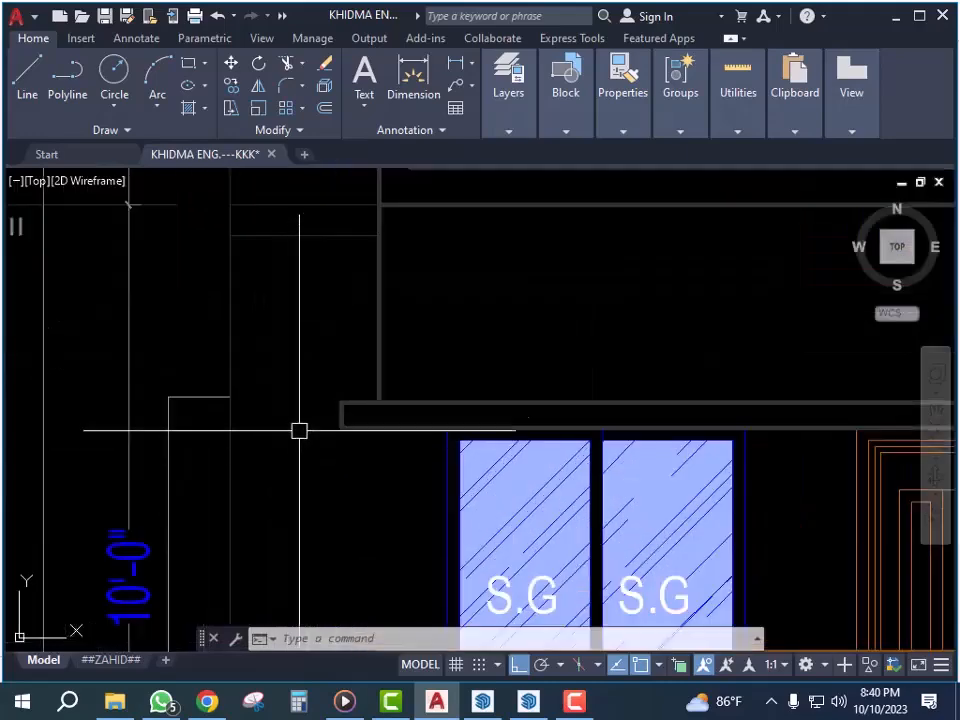
scroll(317, 348, down, 2)
scroll(317, 348, down, 2)
scroll(500, 380, up, 4)
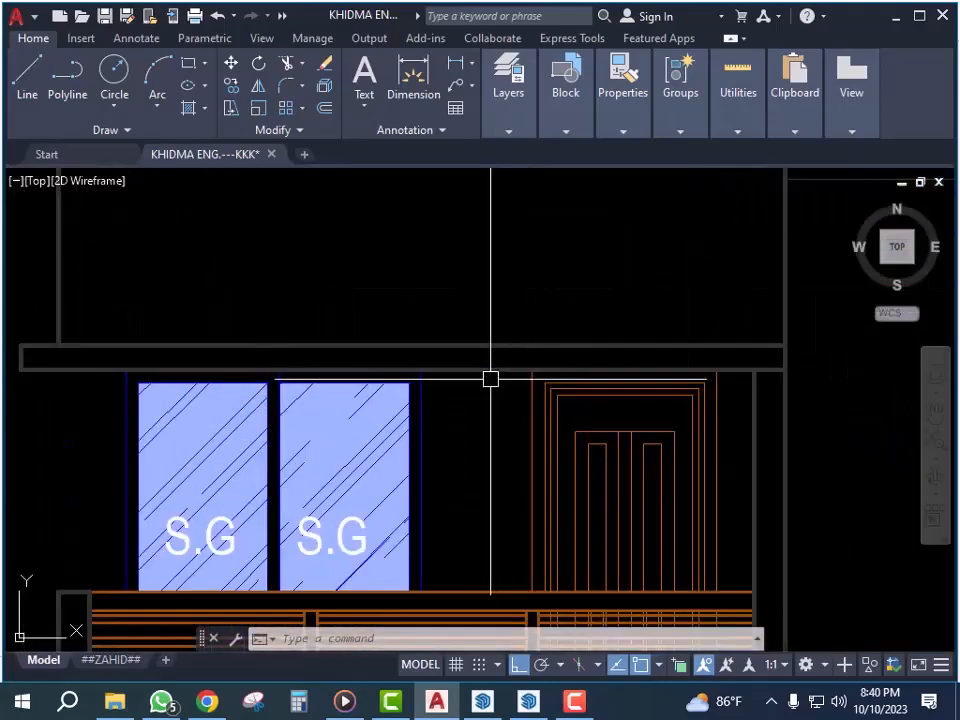
scroll(428, 399, down, 5)
click(428, 399)
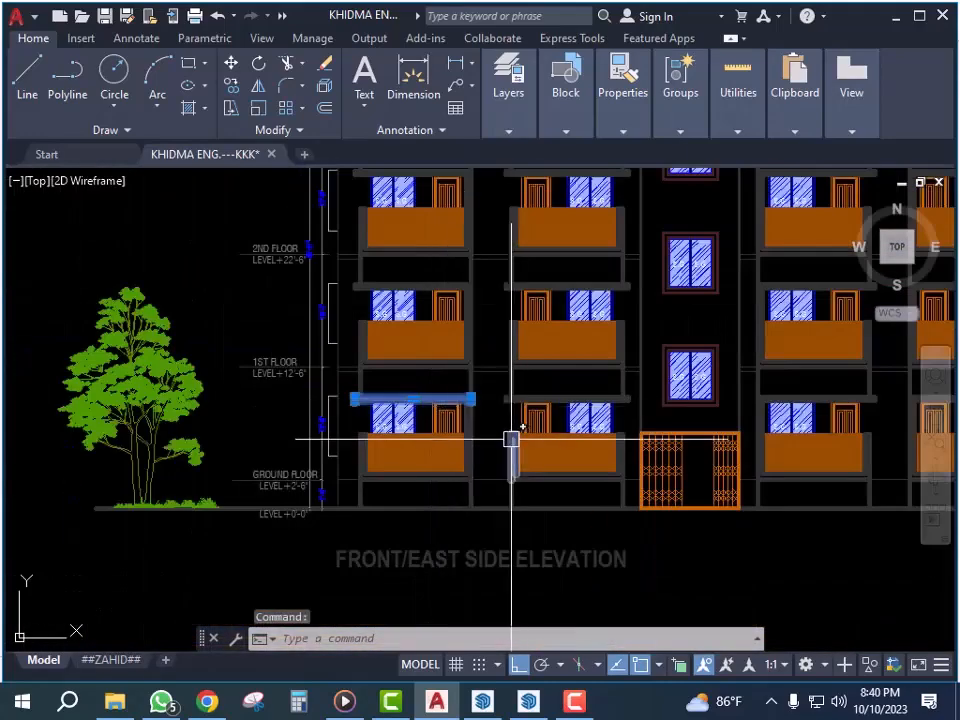
scroll(370, 372, up, 5)
scroll(376, 378, down, 2)
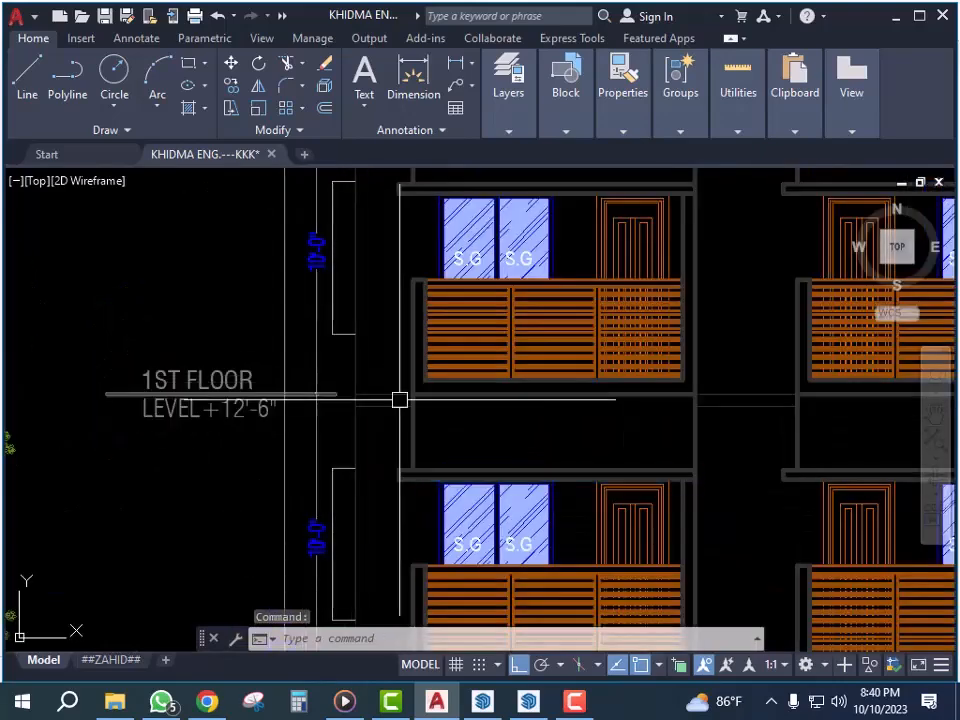
key(Escape)
scroll(444, 459, up, 5)
scroll(439, 406, down, 2)
scroll(439, 406, down, 3)
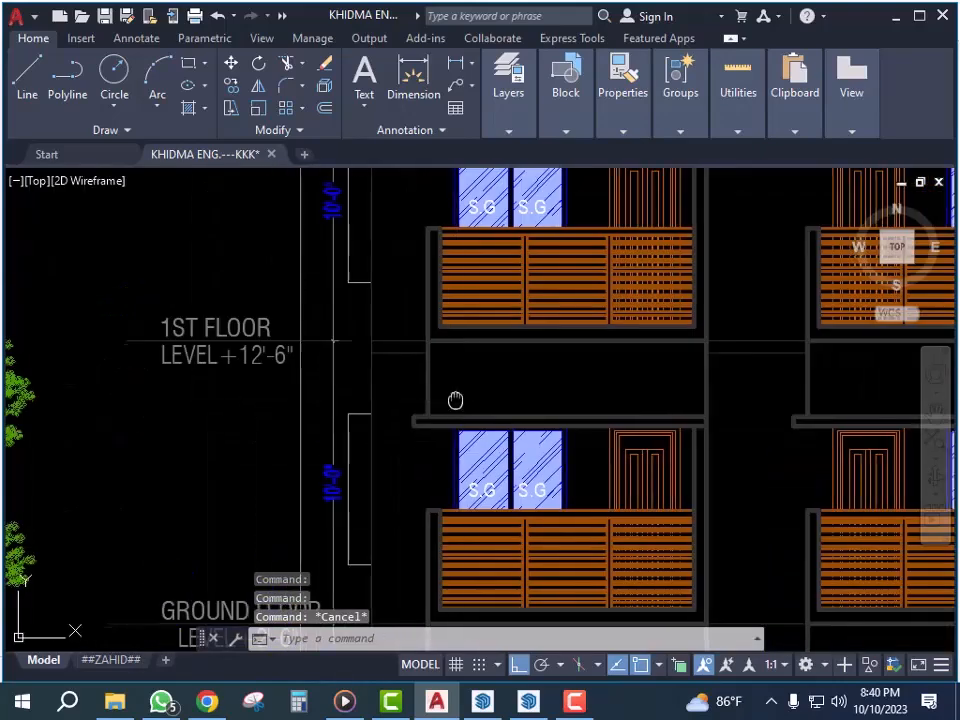
scroll(415, 426, up, 2)
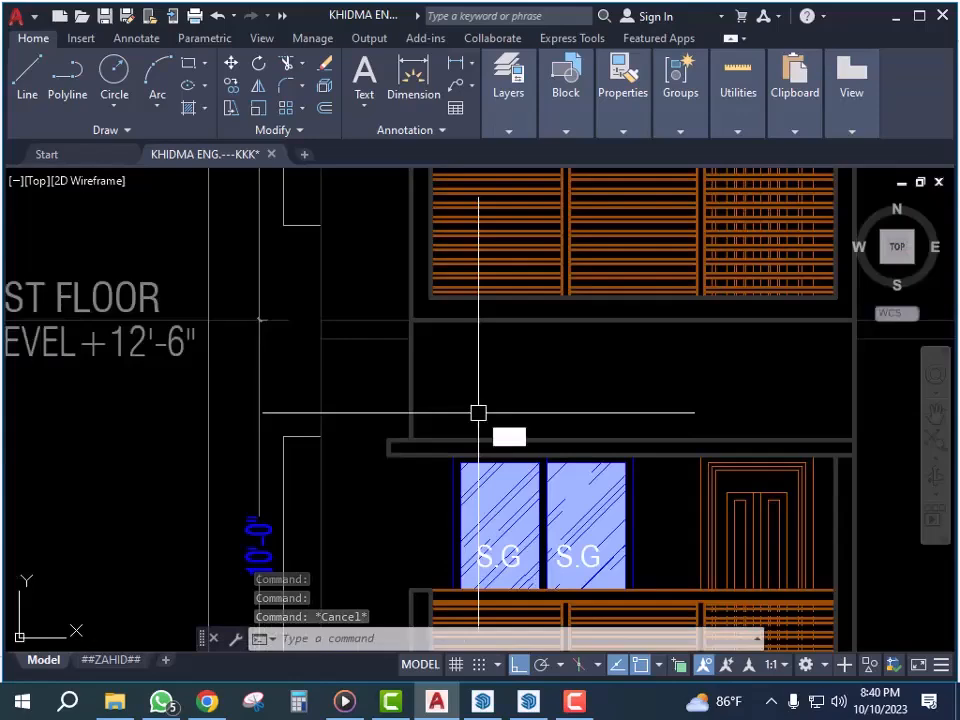
- Measure how far the slab above the ground-floor balcony projects past the wall line with a linear dimension
text(li)
key(Return)
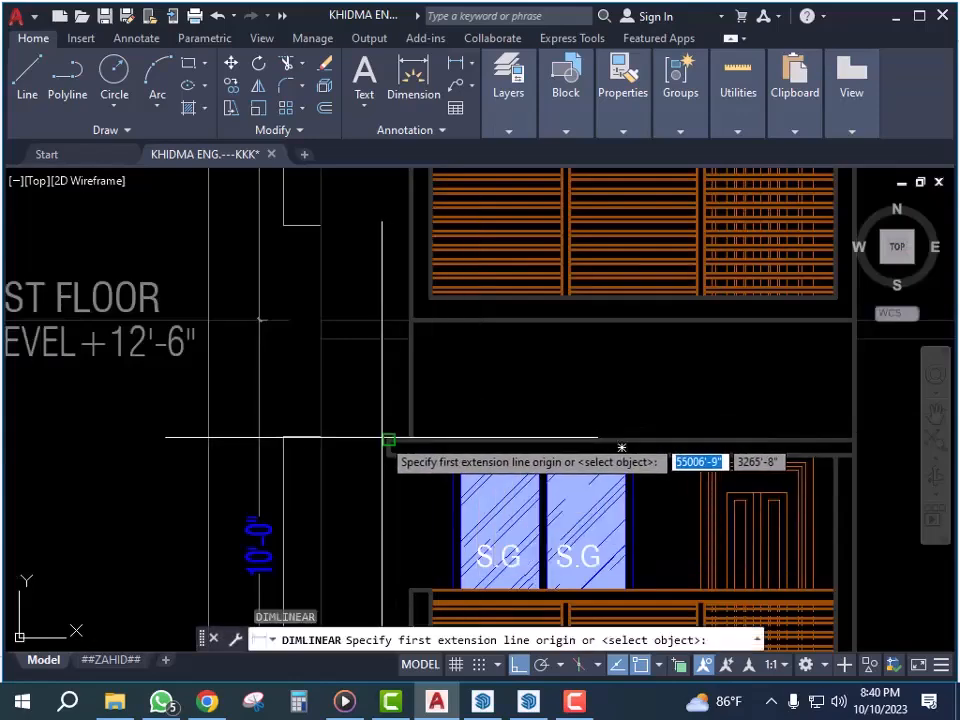
click(389, 439)
click(621, 447)
scroll(384, 430, up, 5)
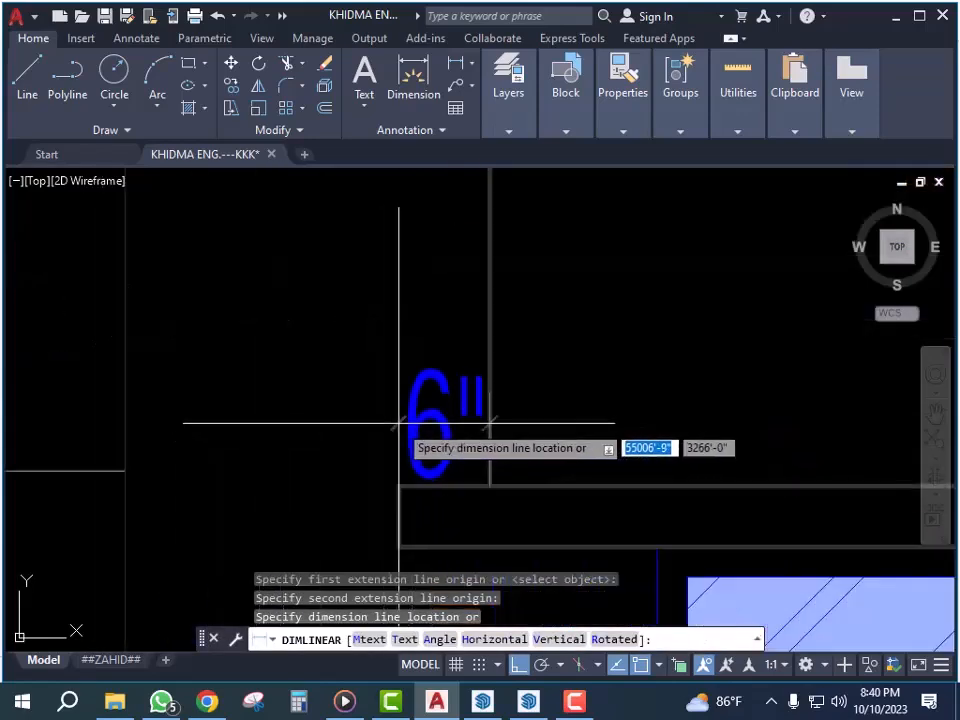
key(Escape)
- Take a second short horizontal linear measurement on the front elevation's balconies
scroll(431, 343, down, 8)
scroll(474, 379, up, 5)
scroll(555, 341, up, 5)
scroll(544, 388, down, 5)
scroll(536, 393, up, 6)
key(Return)
click(474, 393)
click(508, 393)
key(Escape)
- Examine the ground-floor balcony railings and side walls across the front elevation
scroll(520, 410, down, 8)
scroll(628, 476, up, 5)
scroll(555, 355, down, 5)
scroll(321, 385, up, 6)
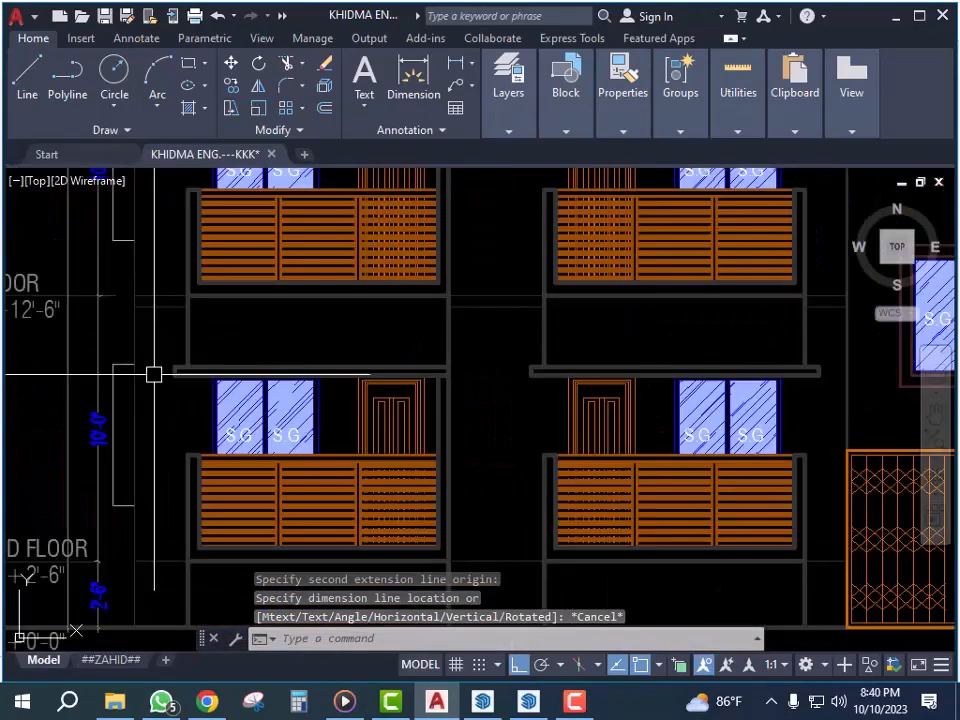
middle_drag(154, 375, 231, 354)
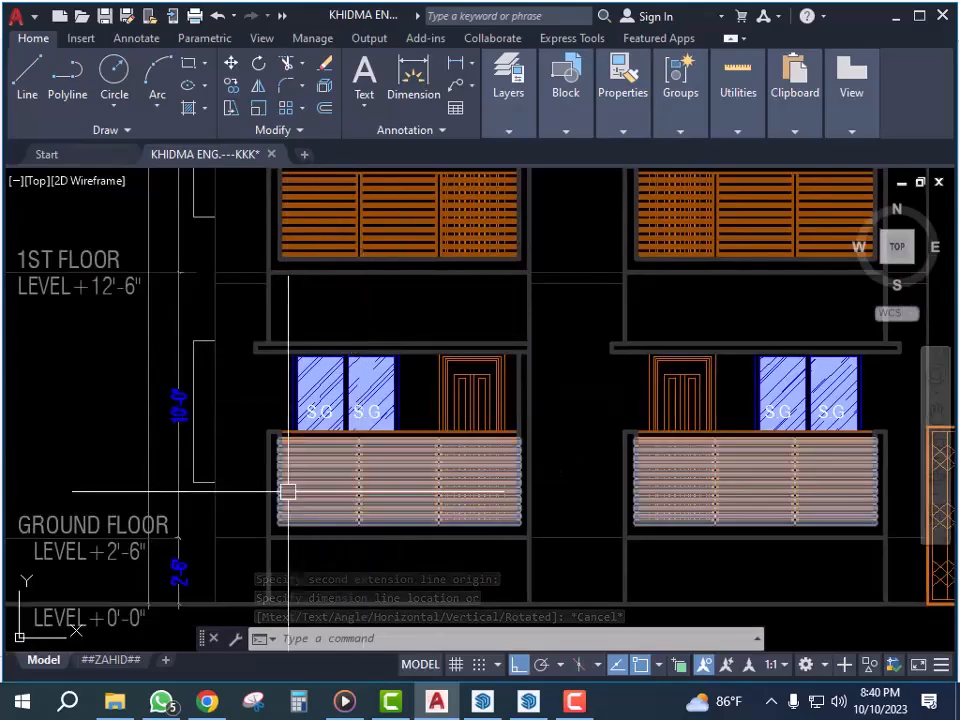
scroll(296, 489, up, 5)
scroll(291, 379, down, 5)
middle_drag(720, 382, 262, 384)
scroll(542, 379, up, 5)
scroll(521, 364, down, 5)
scroll(491, 358, up, 5)
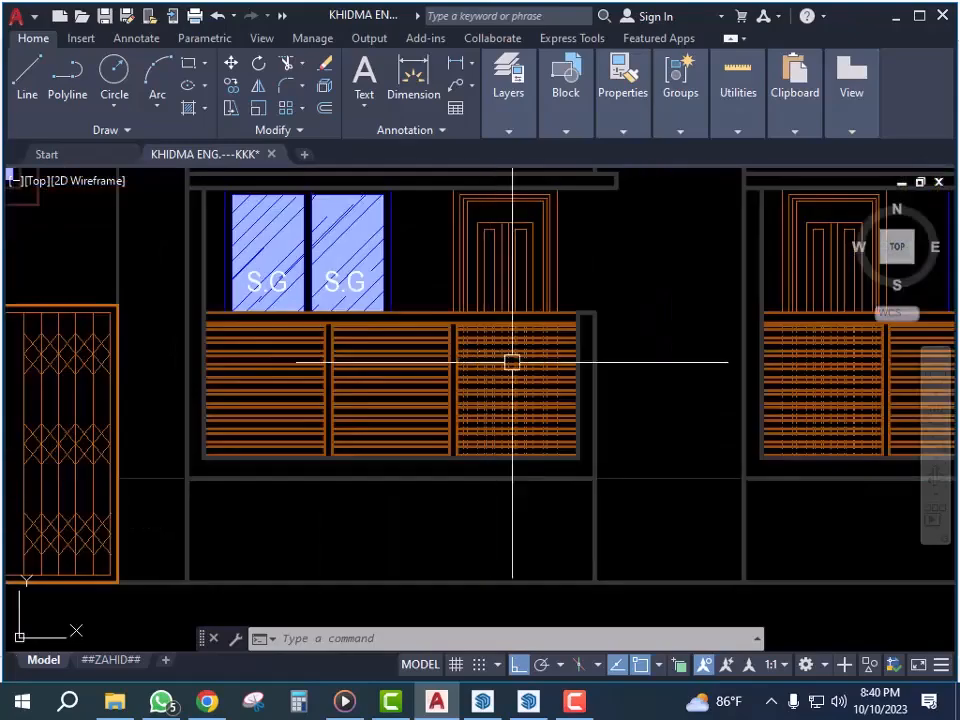
scroll(534, 369, down, 5)
middle_drag(626, 392, 522, 393)
scroll(522, 393, up, 5)
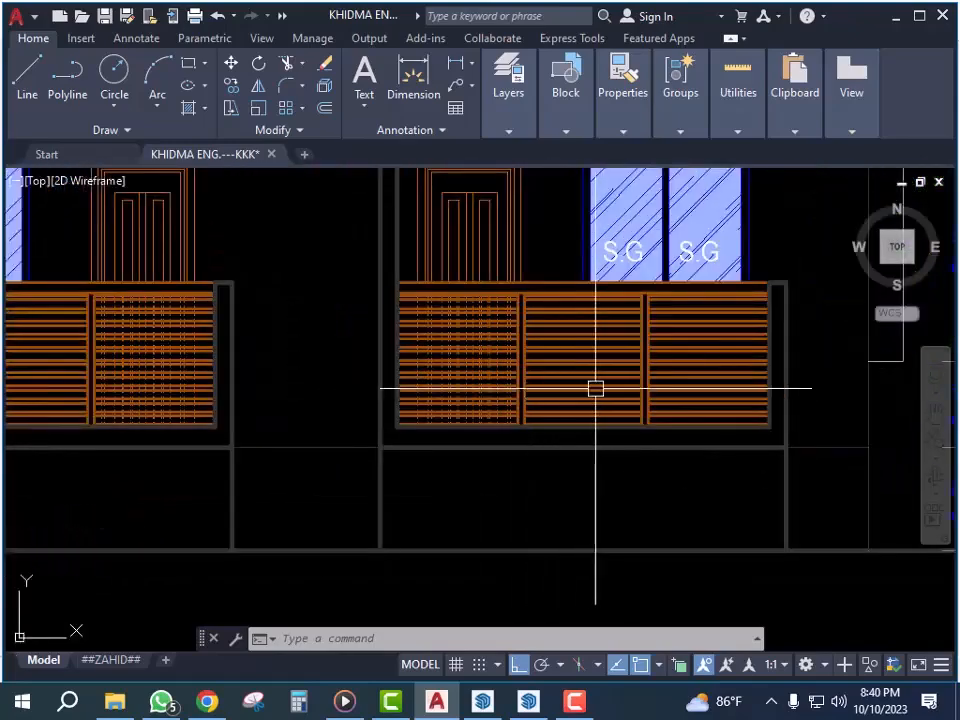
scroll(643, 369, down, 5)
scroll(659, 414, up, 5)
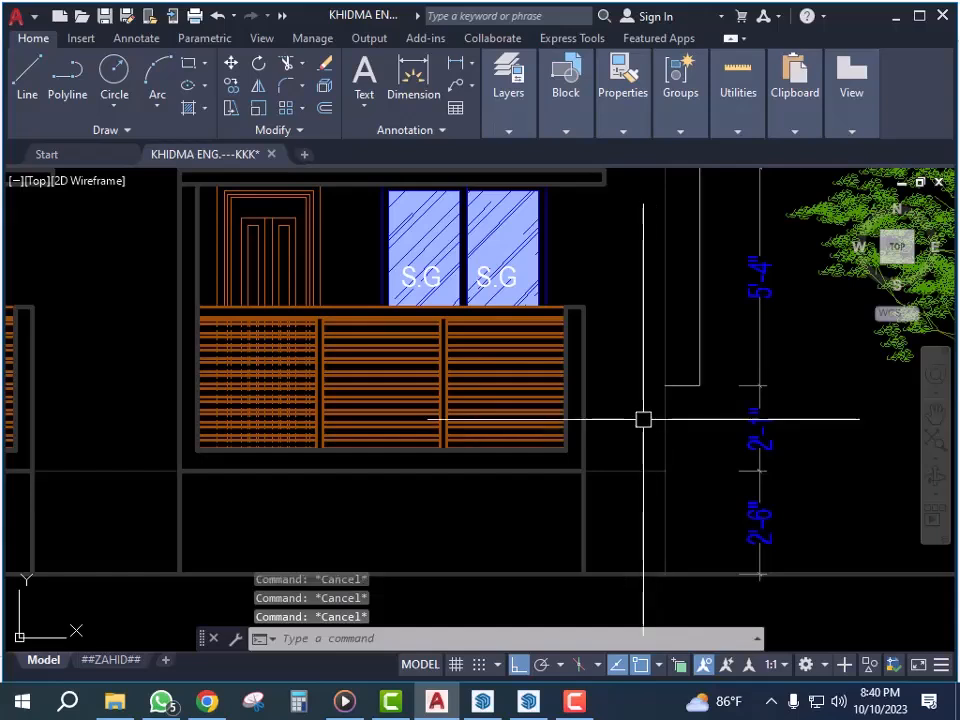
- Measure the balcony side wall's height above the ground floor level with a linear dimension
text(li)
key(Return)
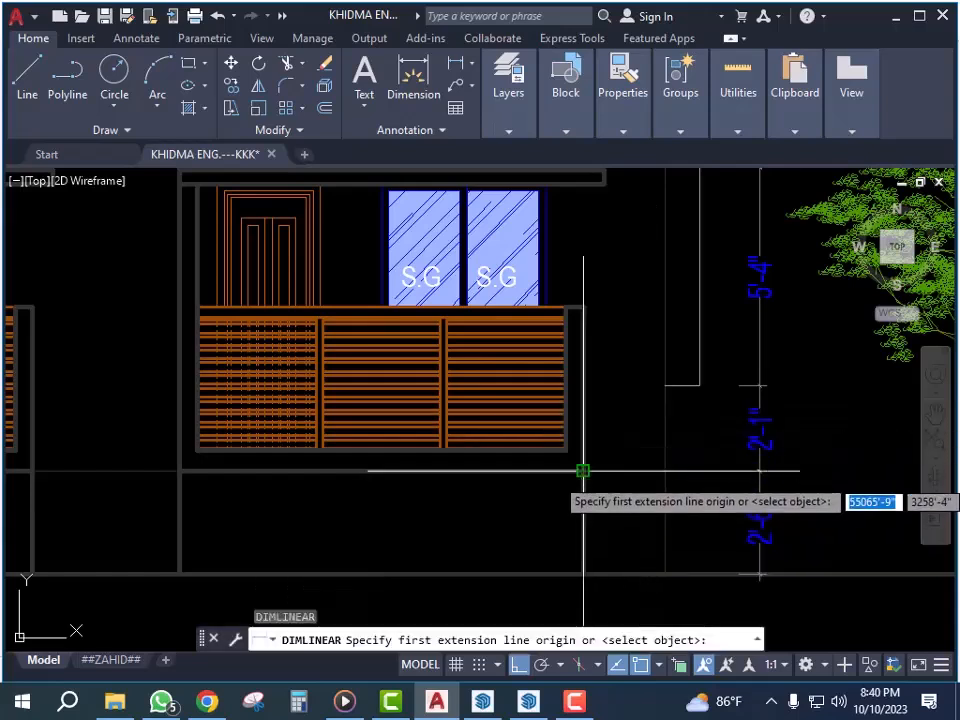
click(584, 469)
click(584, 307)
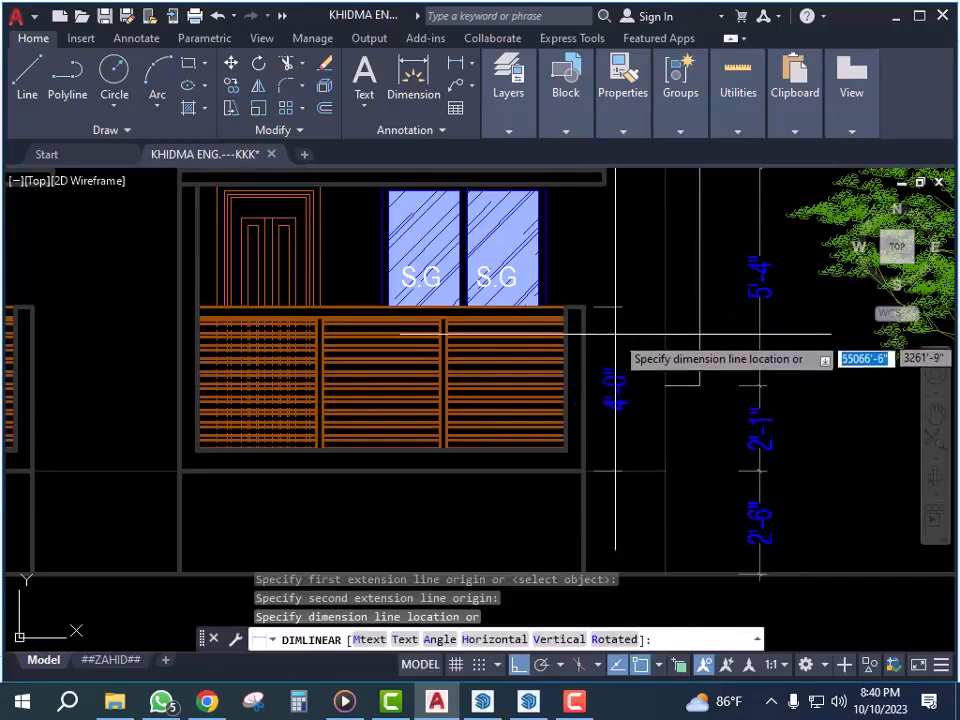
key(Escape)
scroll(579, 392, down, 3)
middle_drag(422, 407, 709, 412)
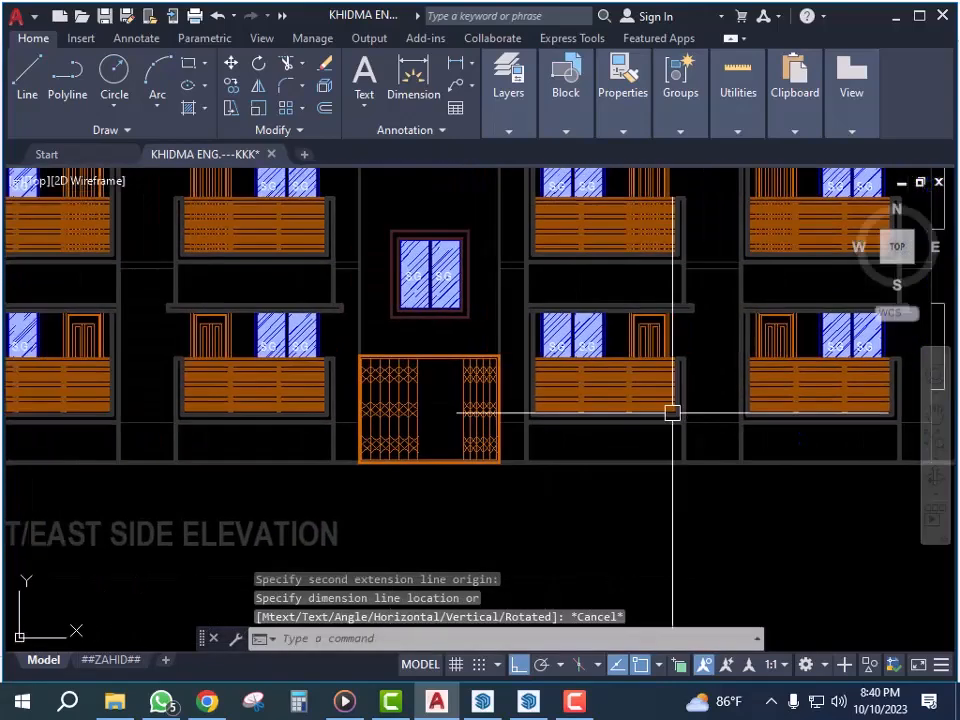
mouse_move(511, 416)
middle_down()
mouse_move(626, 407)
mouse_move(439, 424)
middle_up()
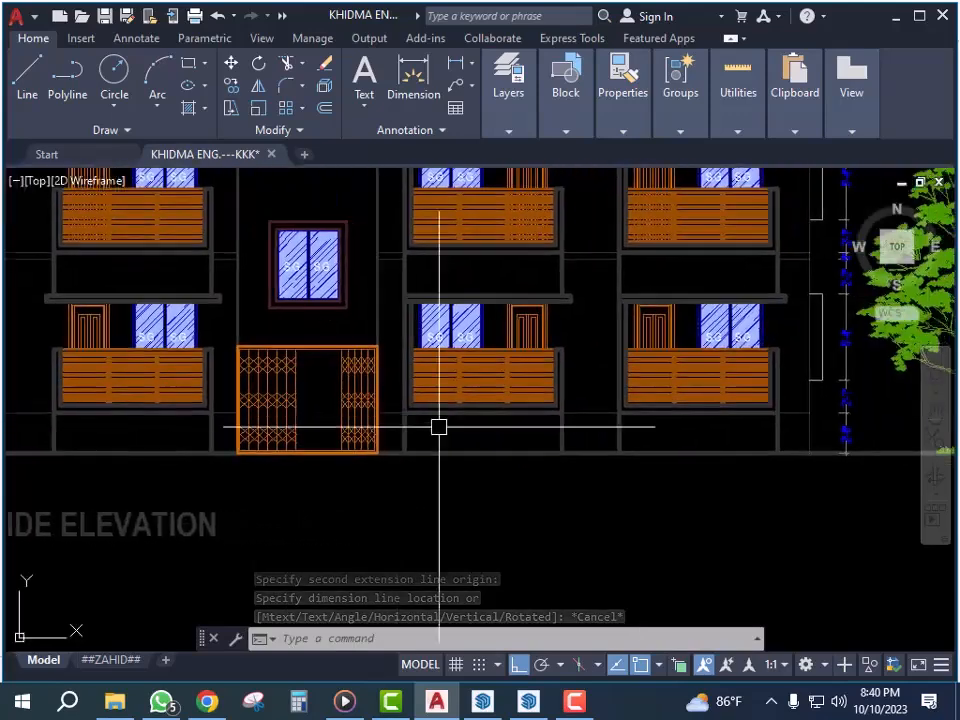
- Switch to the untitled SketchUp model and examine the balcony outlines in front of the building's front wall
click(533, 703)
middle_drag(570, 490, 573, 465)
scroll(508, 489, down, 8)
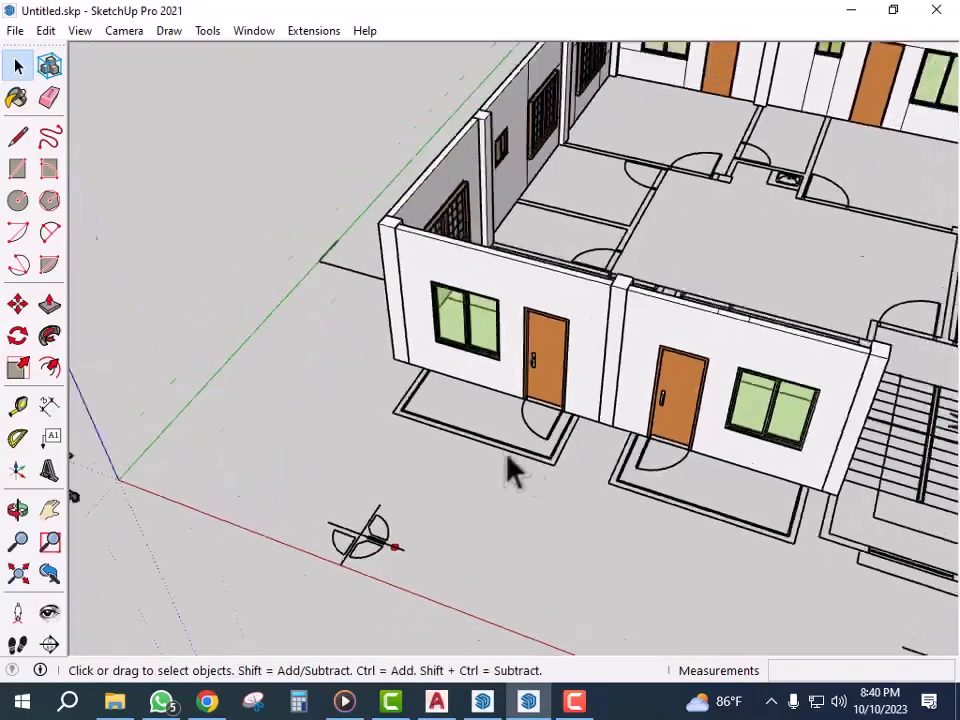
scroll(446, 418, down, 5)
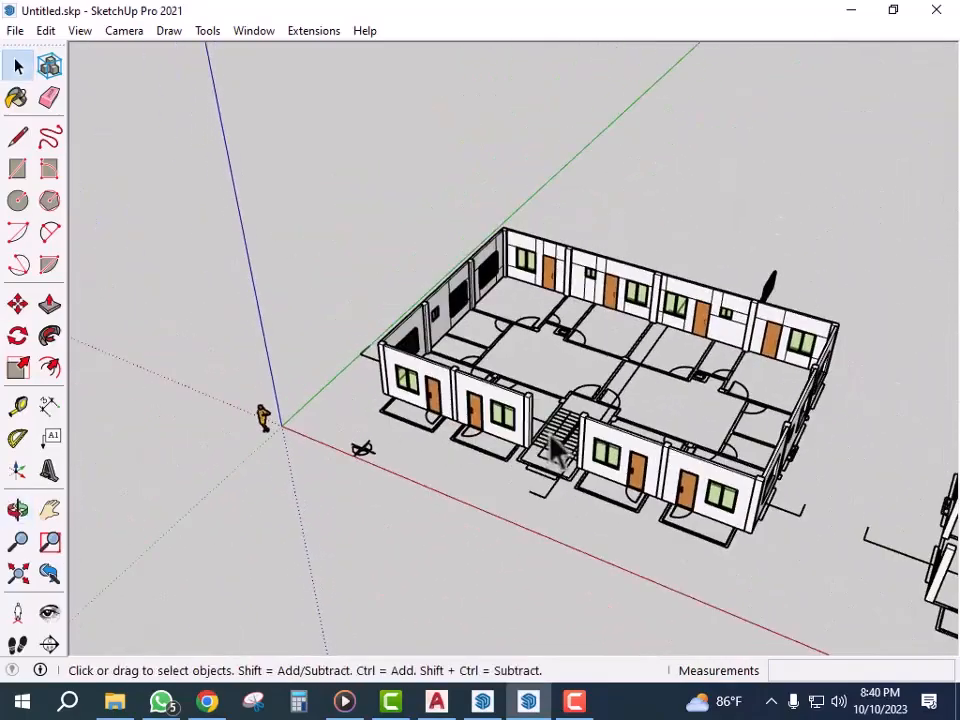
scroll(555, 452, up, 8)
mouse_move(555, 450)
middle_down()
mouse_move(531, 422)
mouse_move(565, 455)
middle_up()
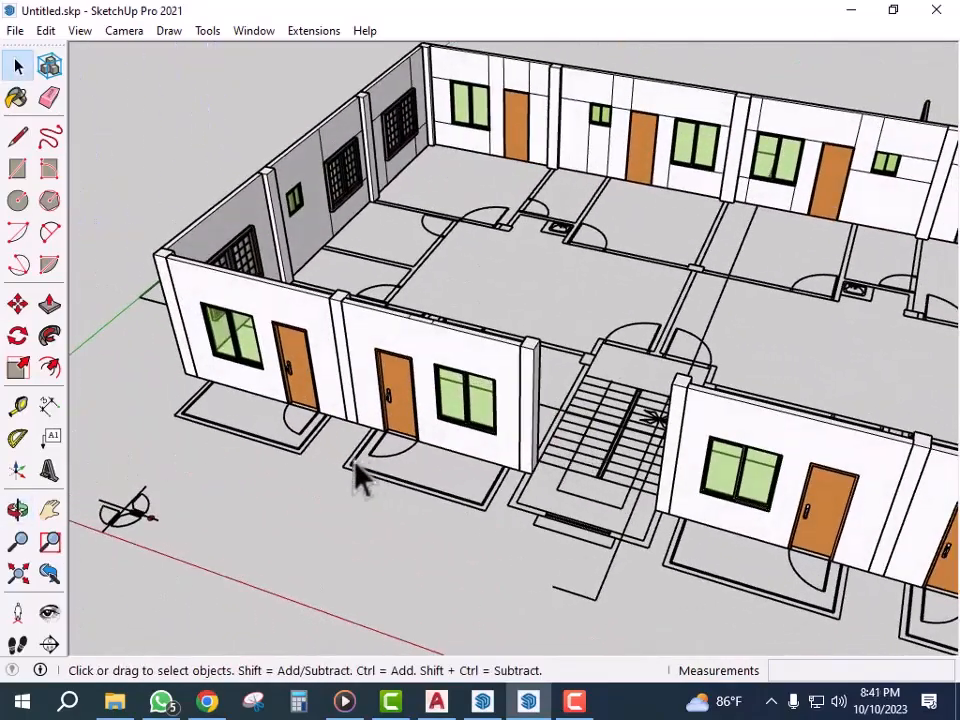
- Switch to AutoCAD and examine the ground-floor balcony and the slab above its window and door on the front elevation
click(456, 705)
scroll(491, 514, down, 2)
scroll(534, 450, up, 8)
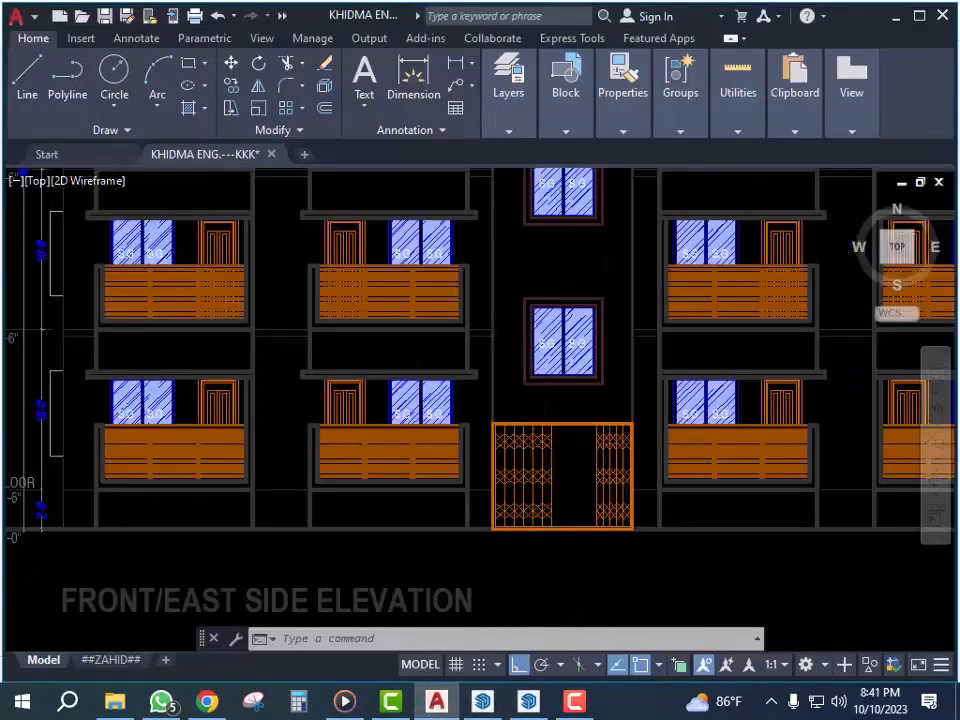
mouse_move(229, 384)
middle_down()
mouse_move(376, 361)
mouse_move(384, 397)
middle_up()
scroll(313, 392, down, 4)
scroll(313, 371, up, 6)
scroll(343, 377, down, 6)
scroll(384, 397, down, 8)
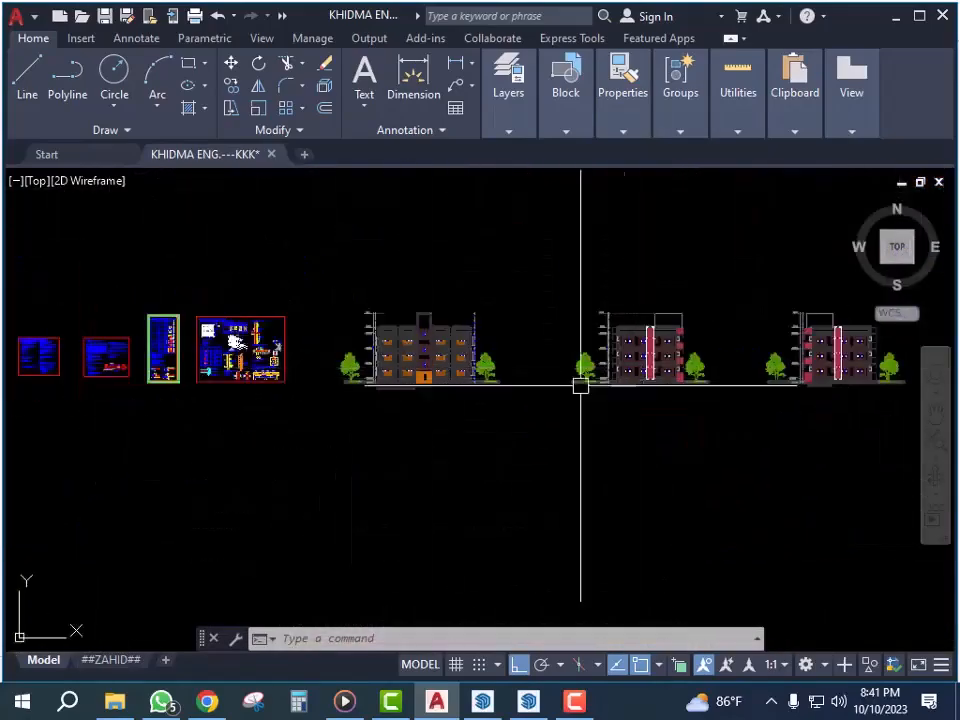
scroll(623, 388, up, 5)
scroll(647, 422, up, 8)
mouse_move(619, 403)
middle_down()
mouse_move(439, 403)
mouse_move(370, 480)
middle_up()
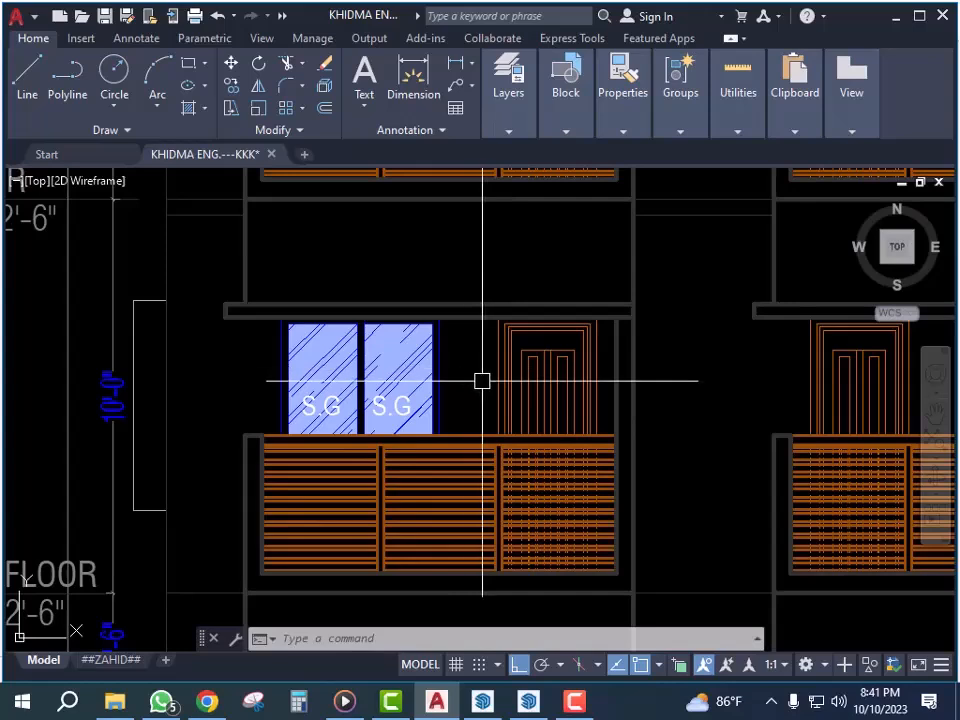
scroll(473, 374, down, 5)
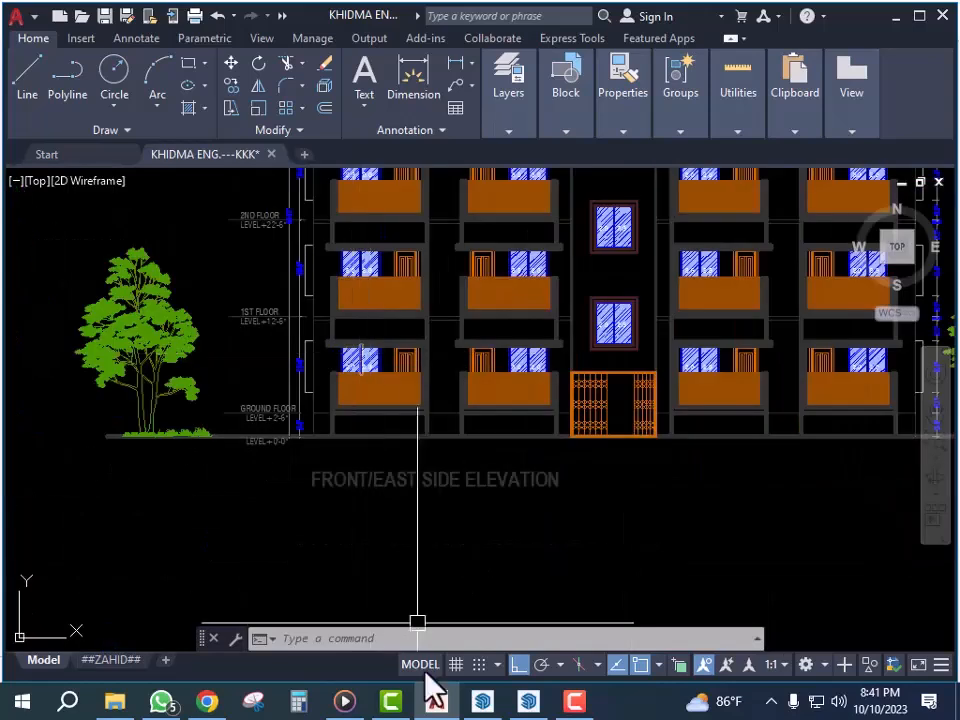
- Switch to SketchUp and place a Tape Measure guide above the top edge of the front window nearest the corner column
click(528, 703)
middle_drag(532, 511, 475, 485)
scroll(251, 401, up, 10)
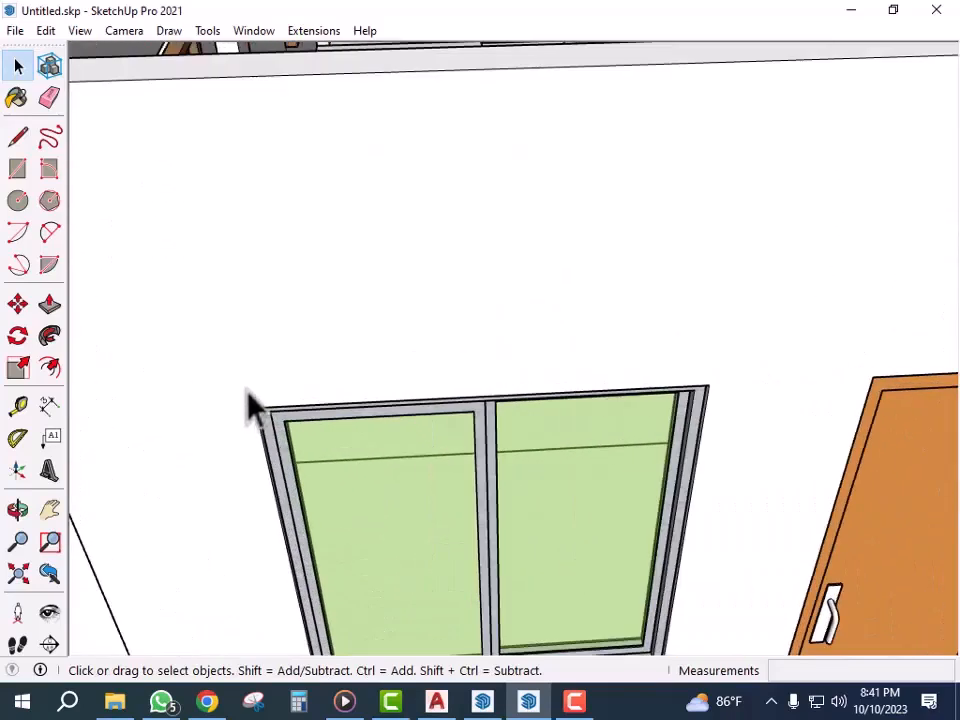
scroll(325, 400, up, 2)
key(t)
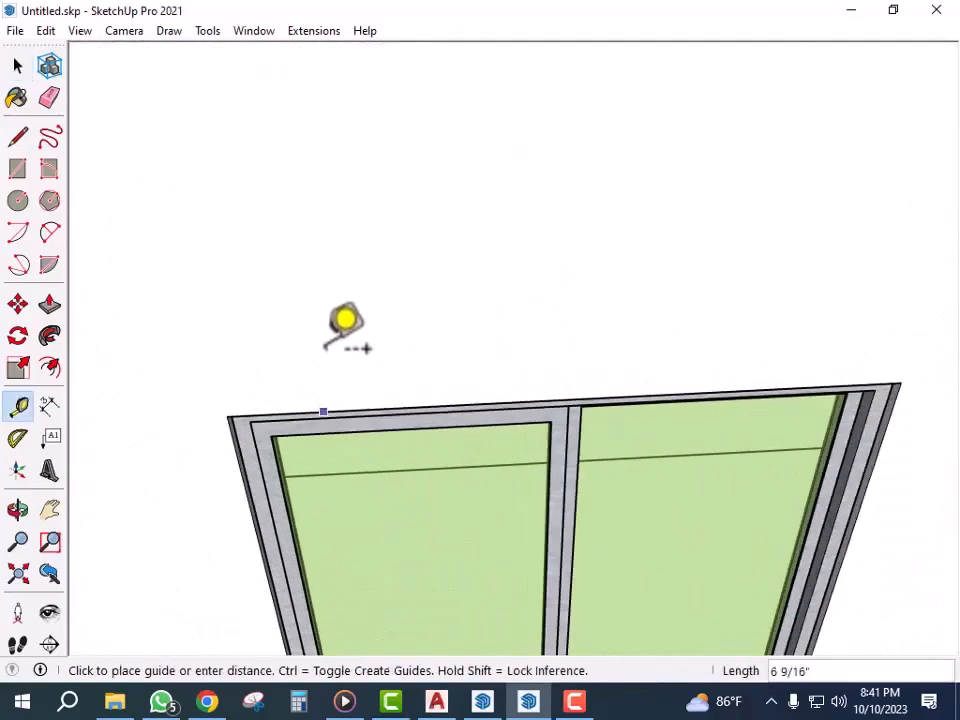
scroll(318, 363, down, 2)
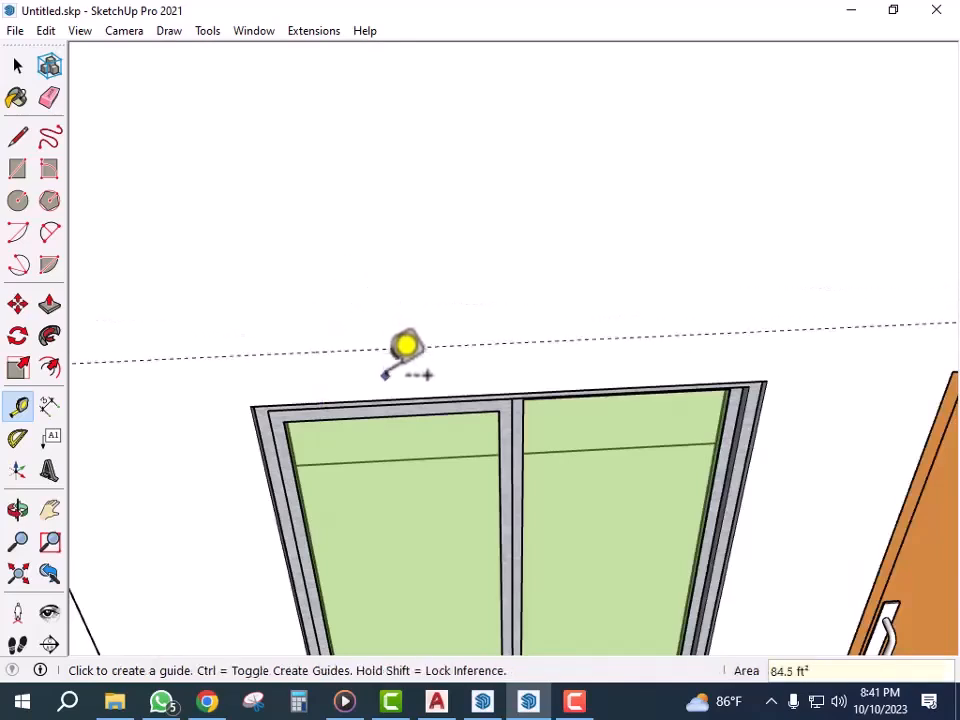
key(space)
- Switch to AutoCAD and measure the thickness of the slab above the ground-floor balcony with a linear dimension
click(438, 702)
scroll(388, 317, up, 6)
middle_drag(174, 450, 355, 463)
scroll(348, 467, up, 4)
key(Escape)
key(Escape)
key(Escape)
key(Escape)
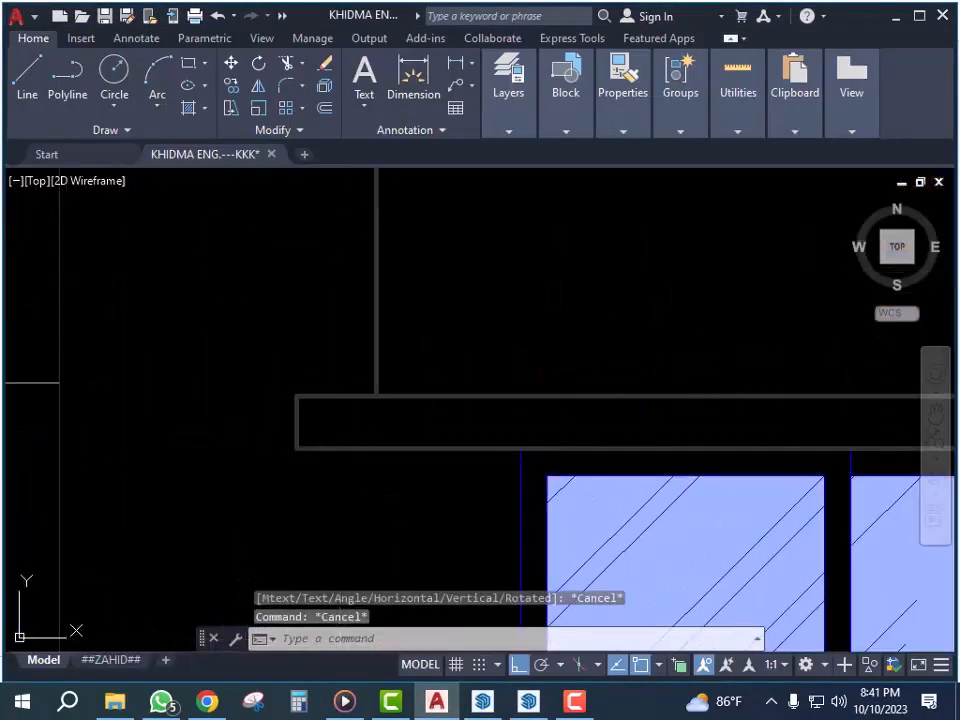
text(dli)
key(Return)
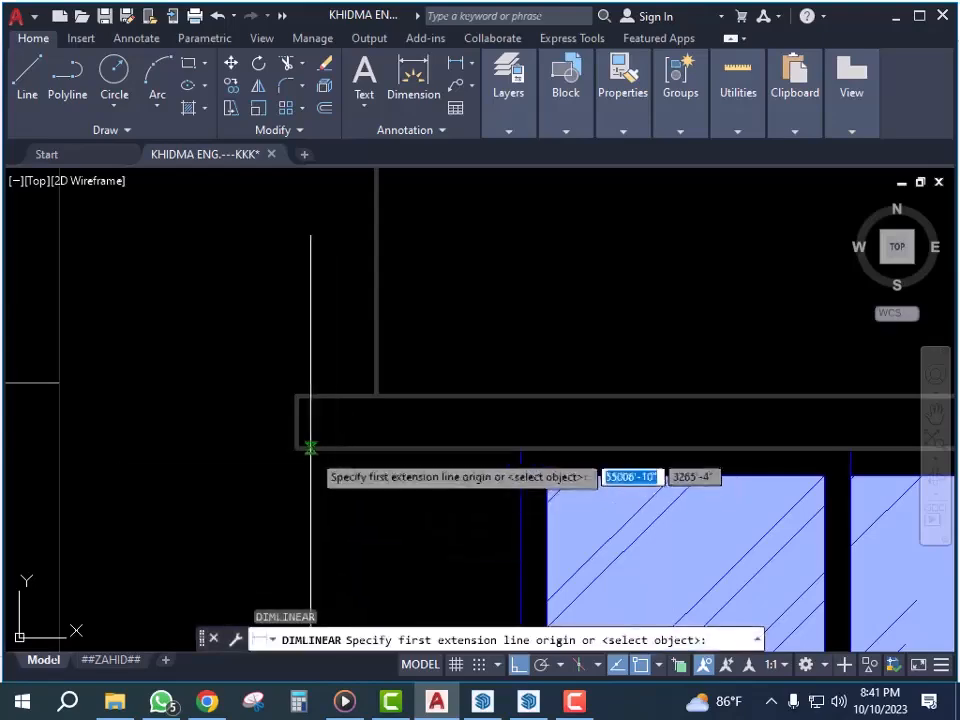
click(299, 396)
click(290, 396)
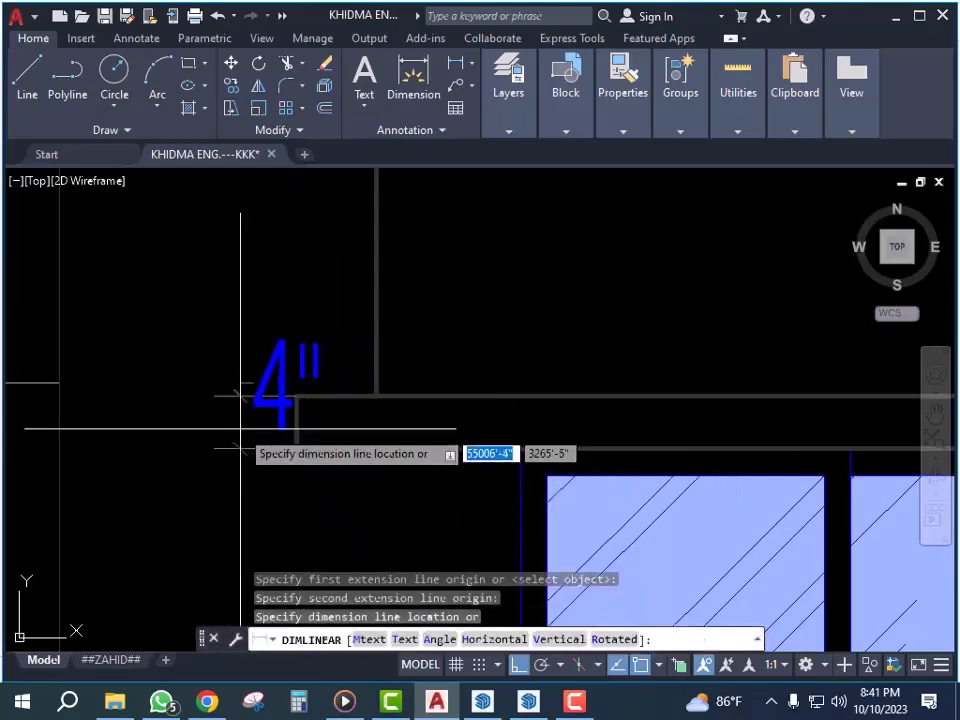
key(Escape)
scroll(268, 414, down, 3)
key(Escape)
key(Escape)
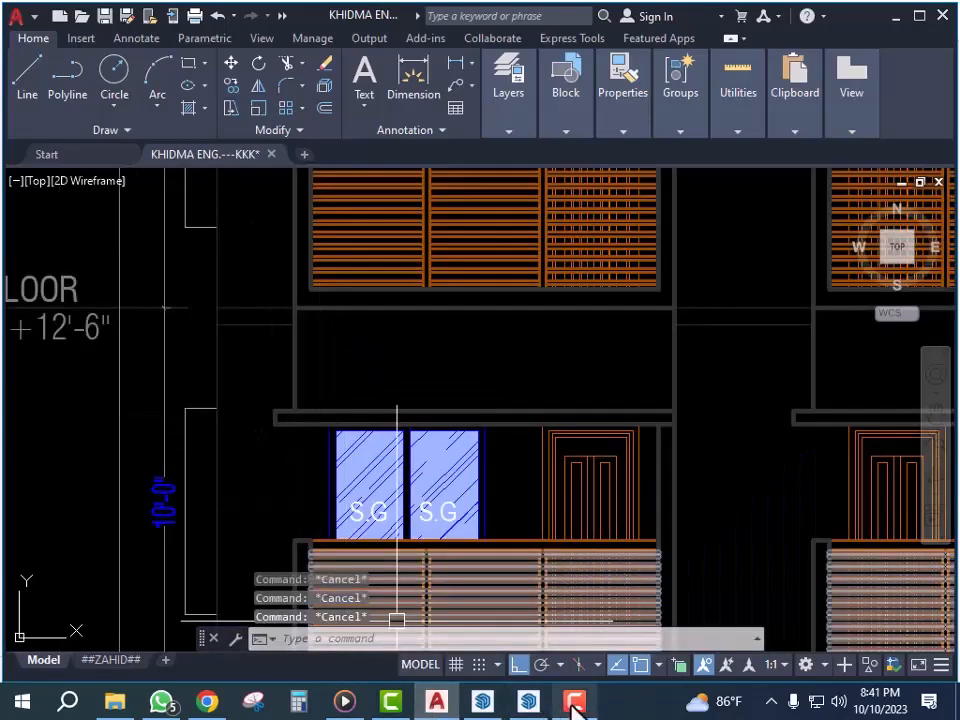
- In SketchUp, place a guide about 4 inches above the front window's top edge and remove the higher guide
click(528, 703)
scroll(553, 433, down, 5)
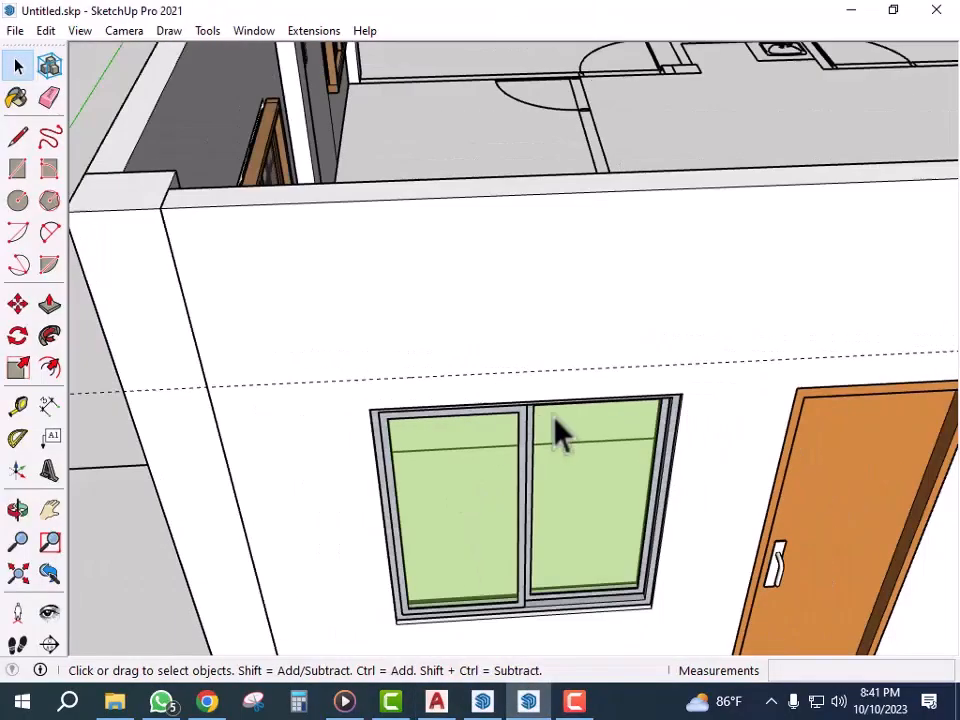
scroll(430, 415, up, 2)
scroll(430, 415, up, 1)
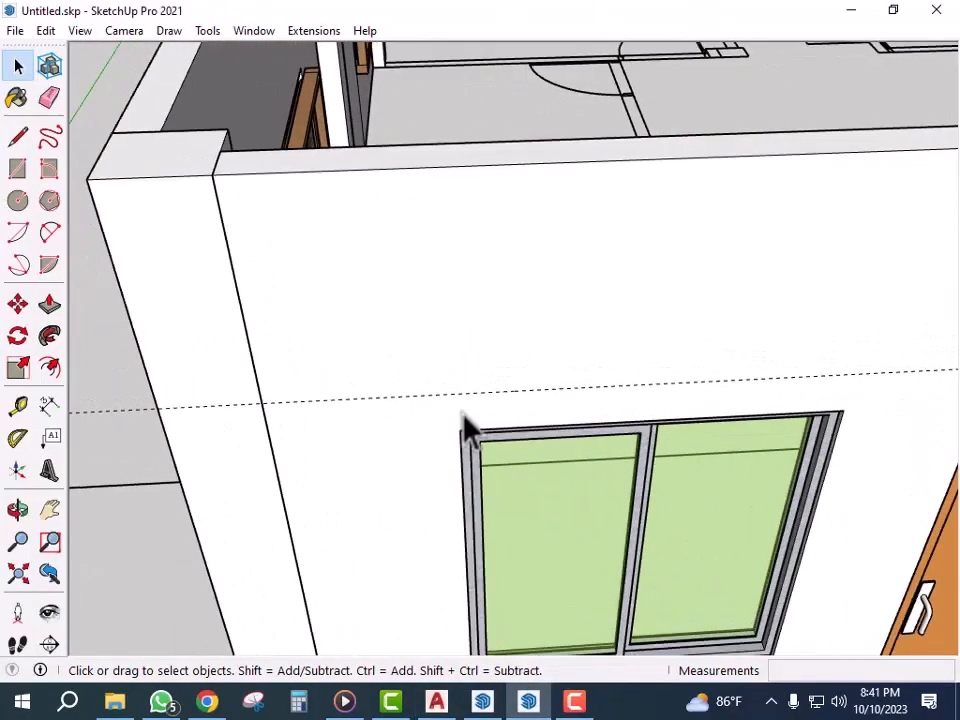
scroll(476, 432, up, 2)
key(t)
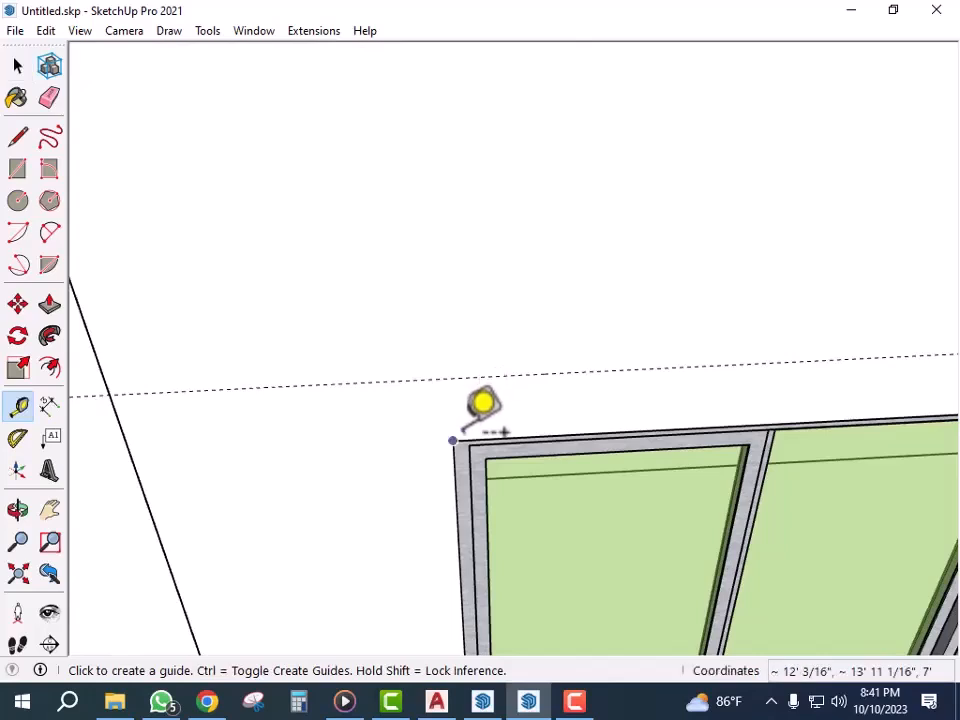
click(519, 436)
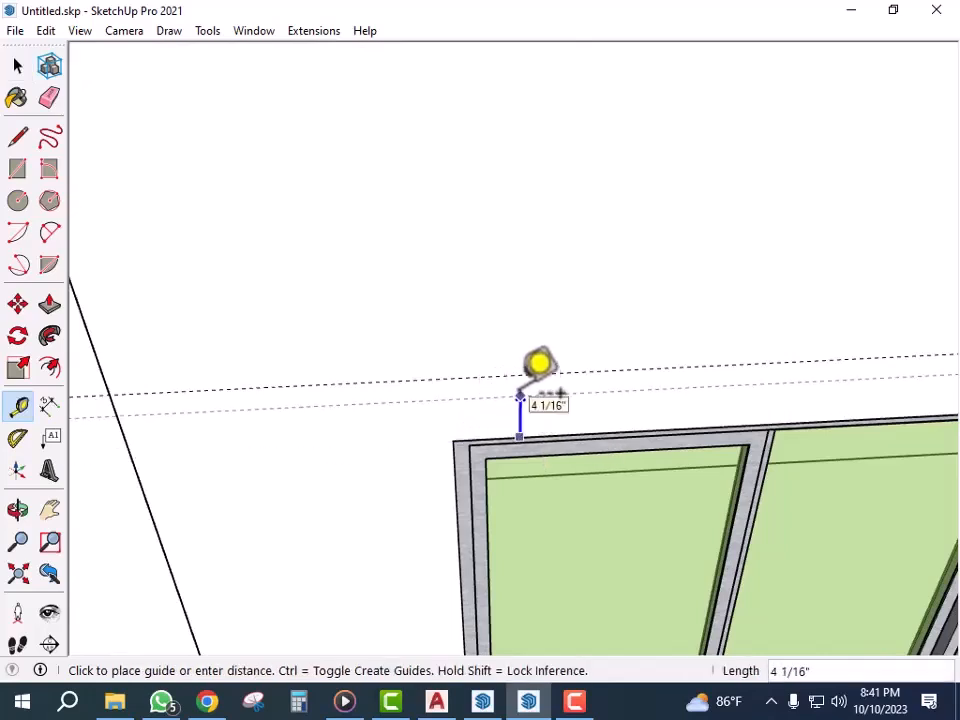
key(space)
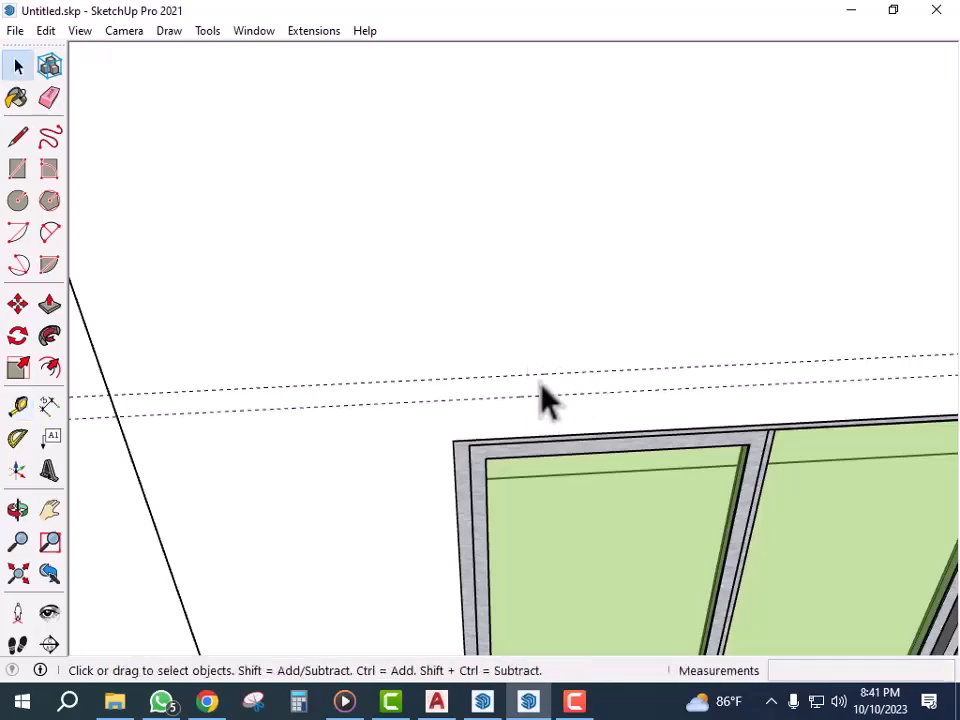
scroll(548, 395, down, 6)
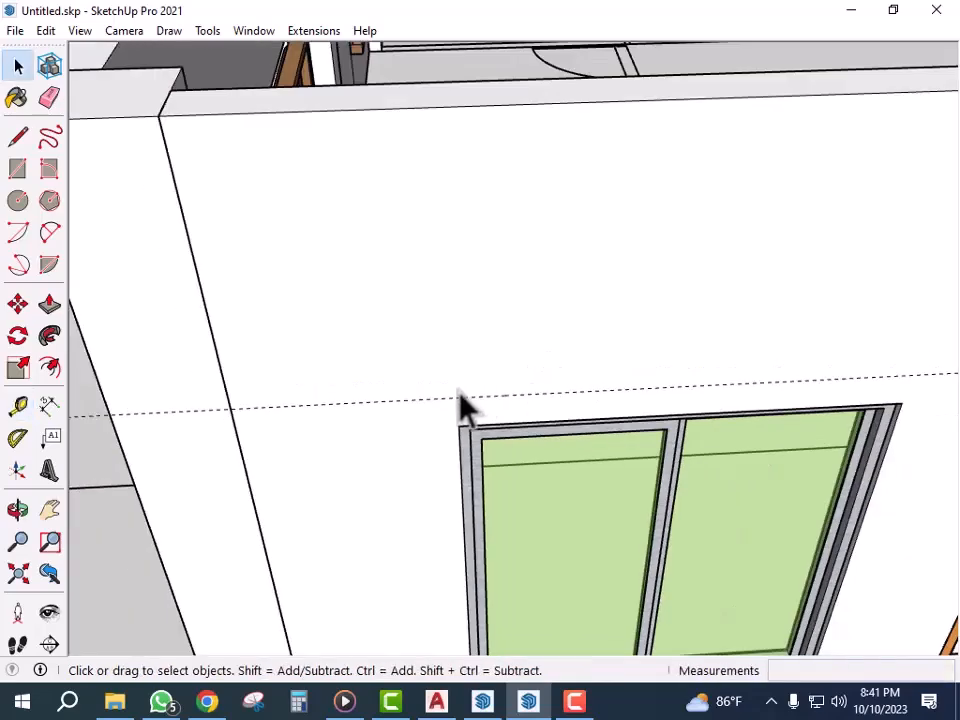
middle_drag(489, 411, 480, 525)
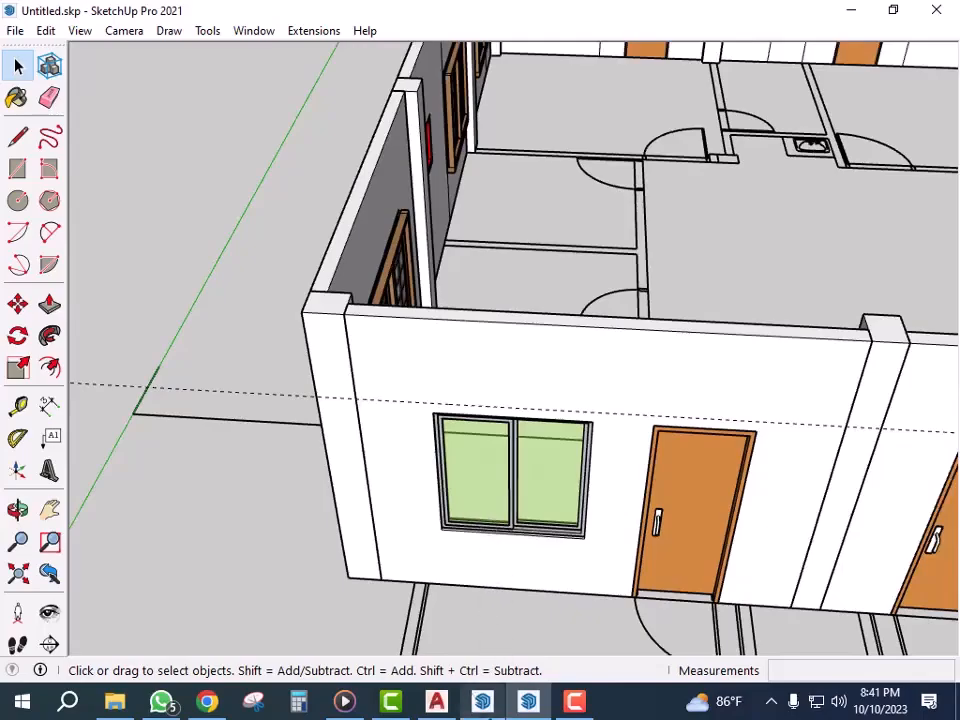
- Switch to AutoCAD and examine where the balcony slab and side wall end beside the ground-floor door
click(437, 701)
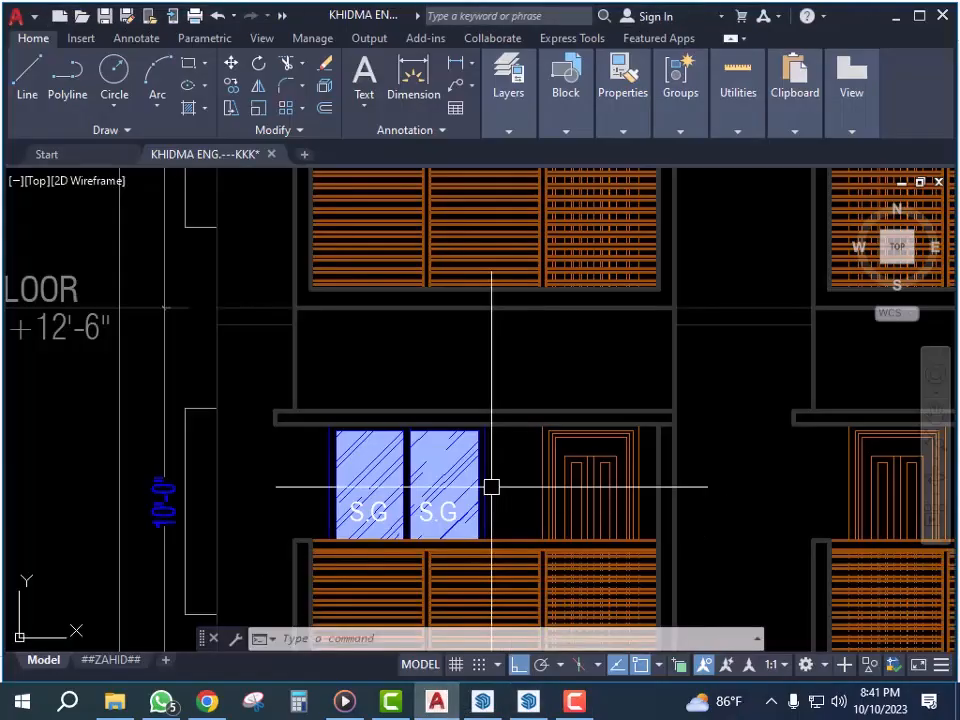
scroll(493, 486, down, 3)
middle_drag(450, 456, 549, 438)
scroll(555, 418, up, 5)
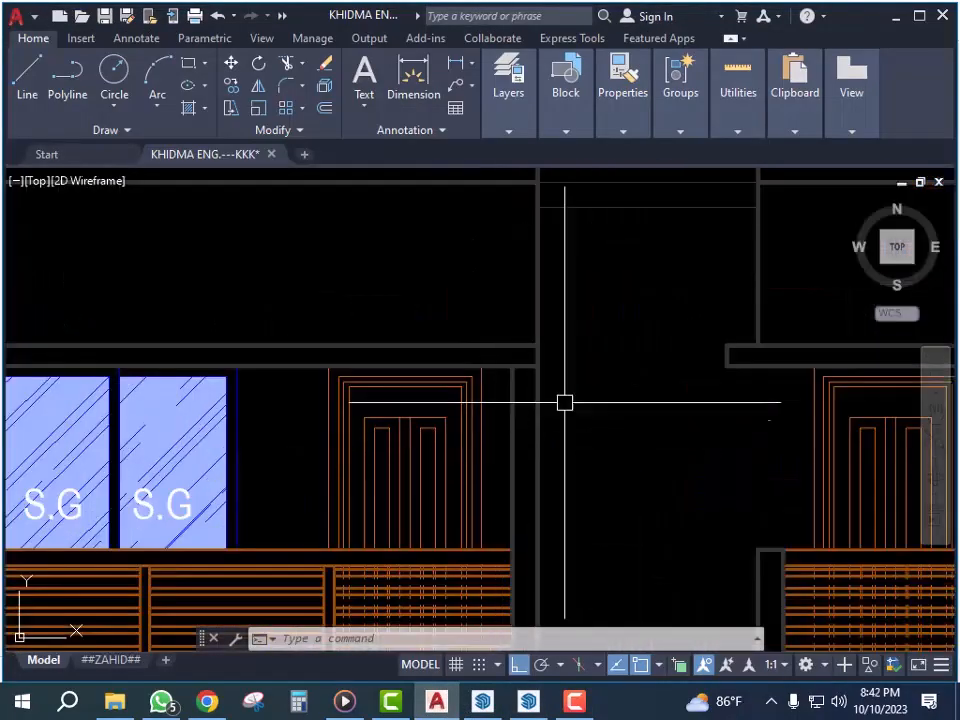
scroll(578, 407, down, 5)
scroll(565, 403, up, 3)
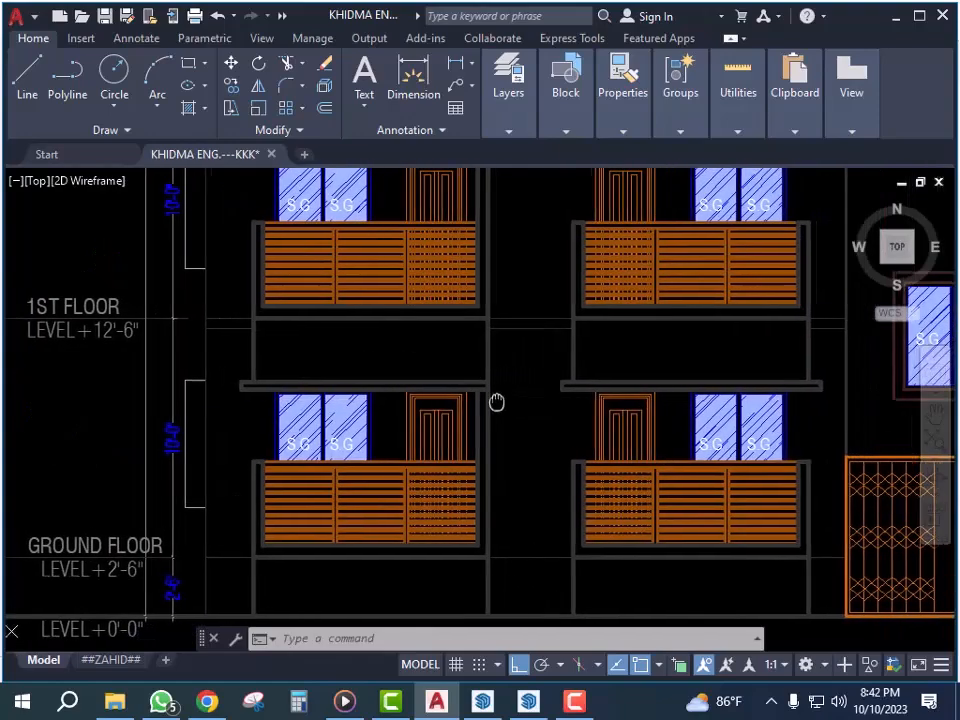
scroll(540, 456, down, 3)
scroll(530, 470, up, 1)
scroll(519, 480, down, 1)
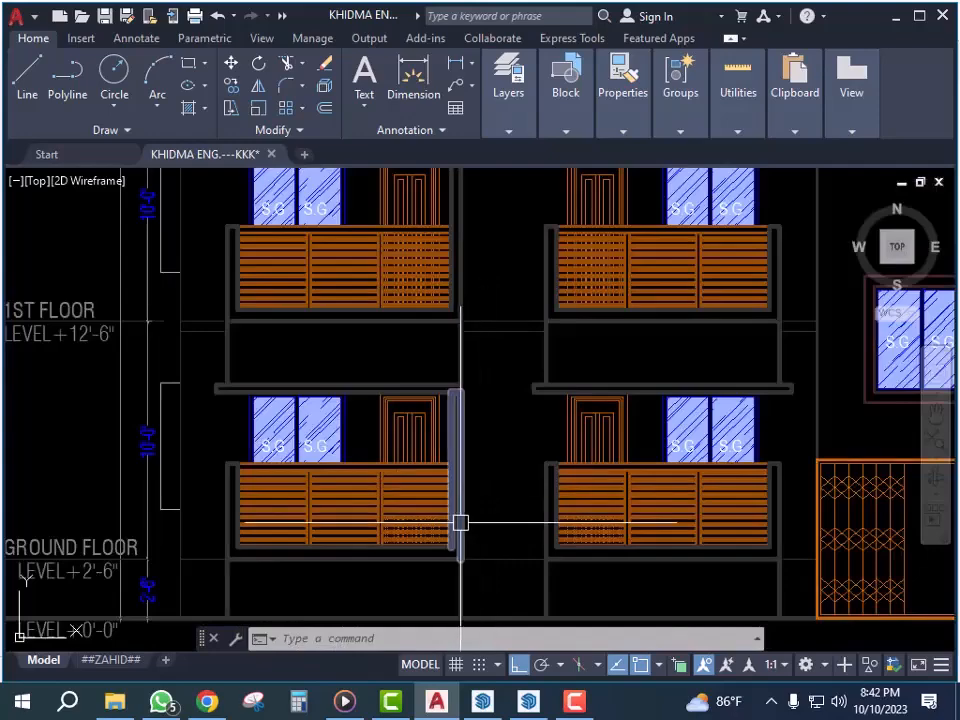
scroll(489, 617, down, 5)
scroll(431, 414, up, 7)
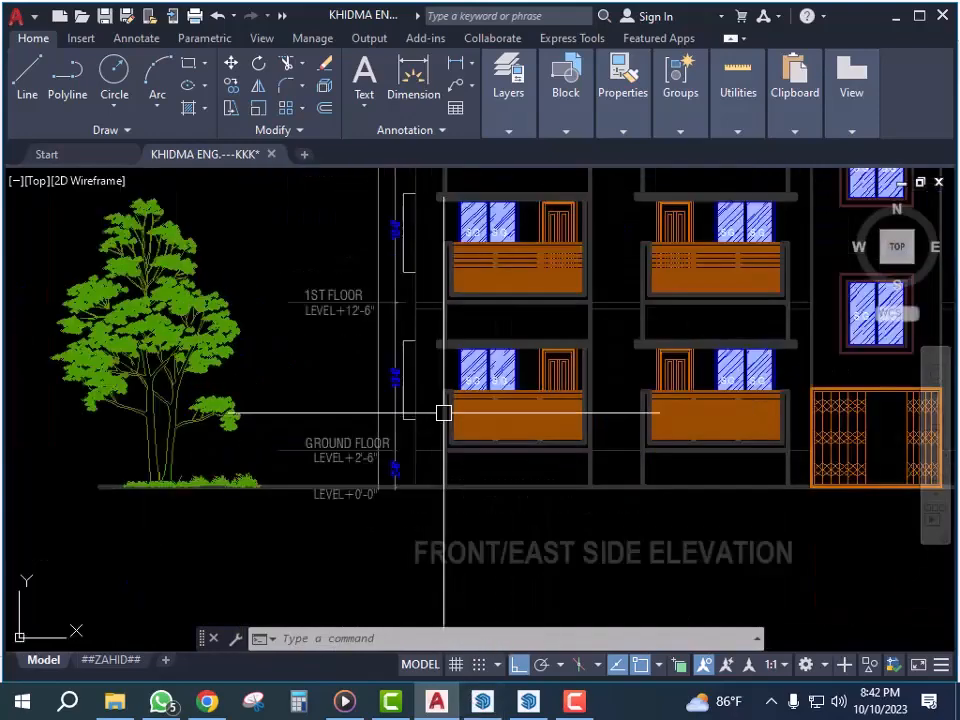
scroll(542, 371, down, 5)
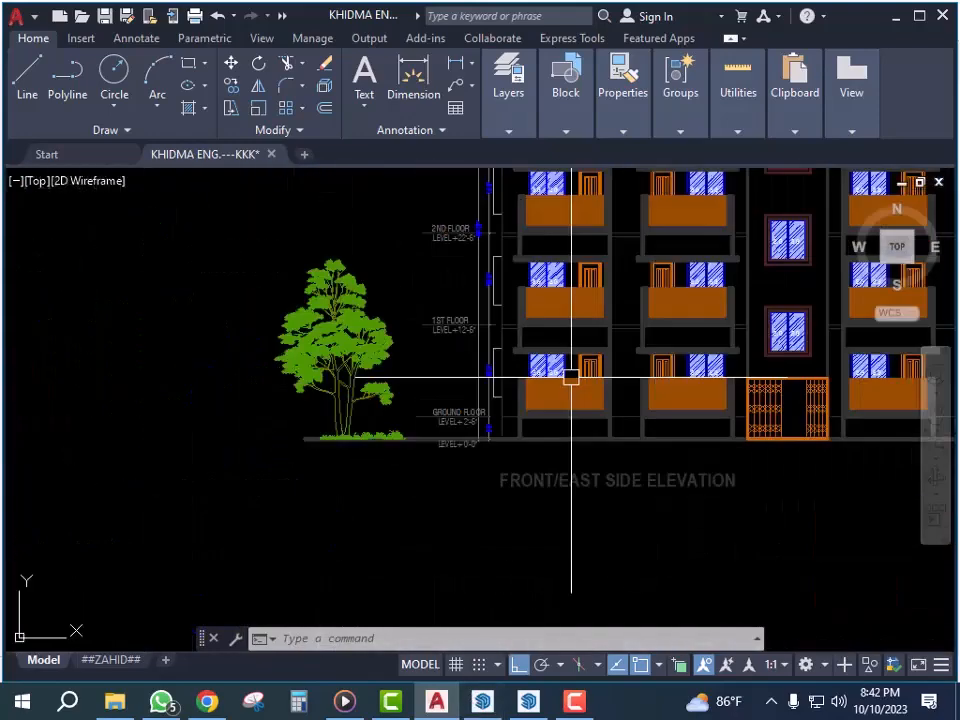
- Switch to the untitled SketchUp model and place a guide 4 inches below the existing one, level with the door's top
click(498, 700)
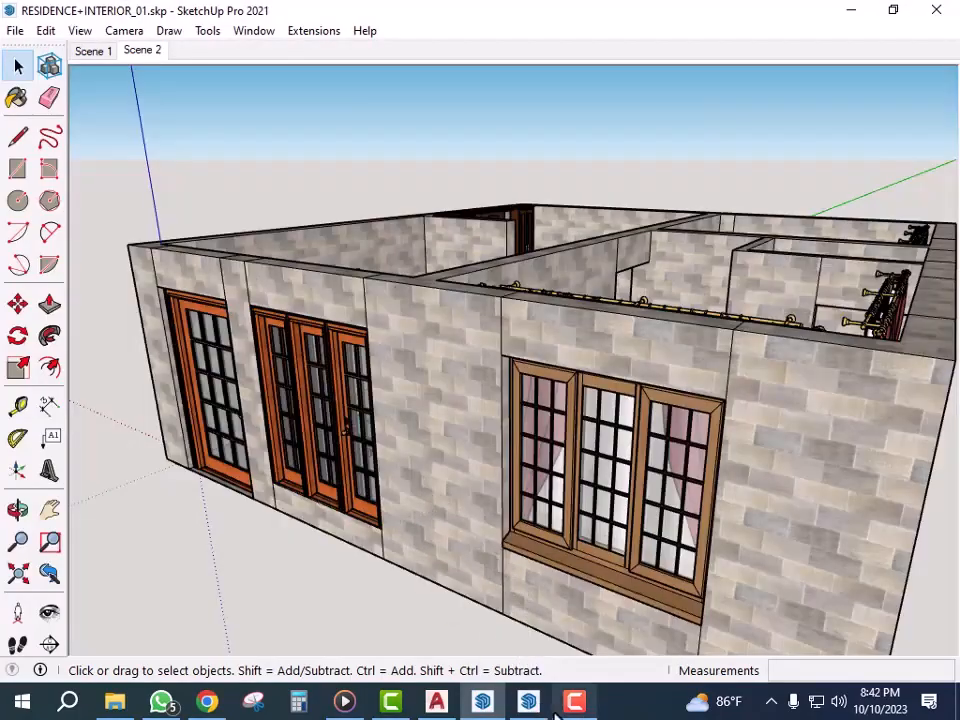
click(529, 700)
mouse_move(606, 542)
middle_down()
mouse_move(508, 514)
mouse_move(405, 440)
mouse_move(521, 493)
mouse_move(585, 553)
middle_up()
scroll(600, 556, up, 2)
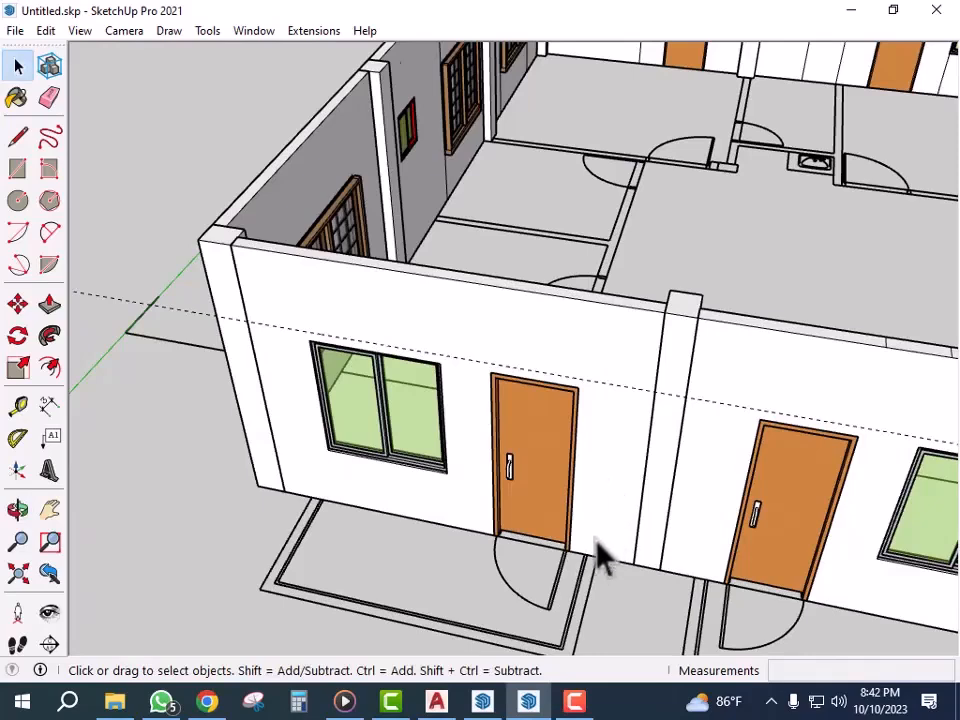
scroll(600, 556, up, 2)
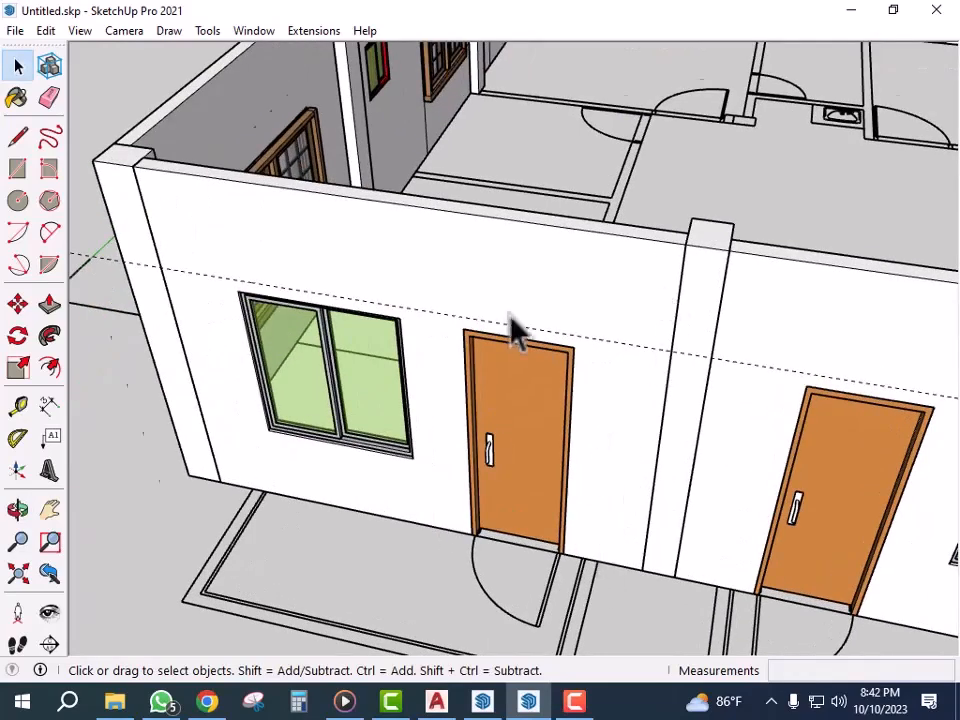
scroll(518, 330, up, 2)
scroll(572, 355, up, 2)
key(t)
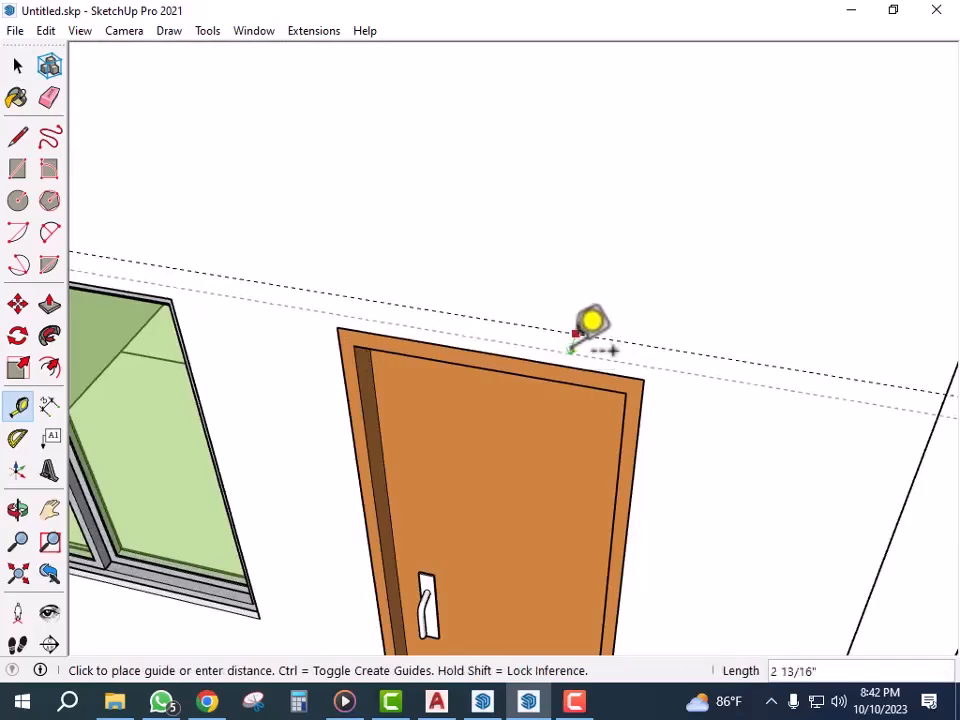
text(4)
key(Return)
scroll(640, 350, down, 5)
key(space)
scroll(678, 575, up, 1)
scroll(690, 578, up, 1)
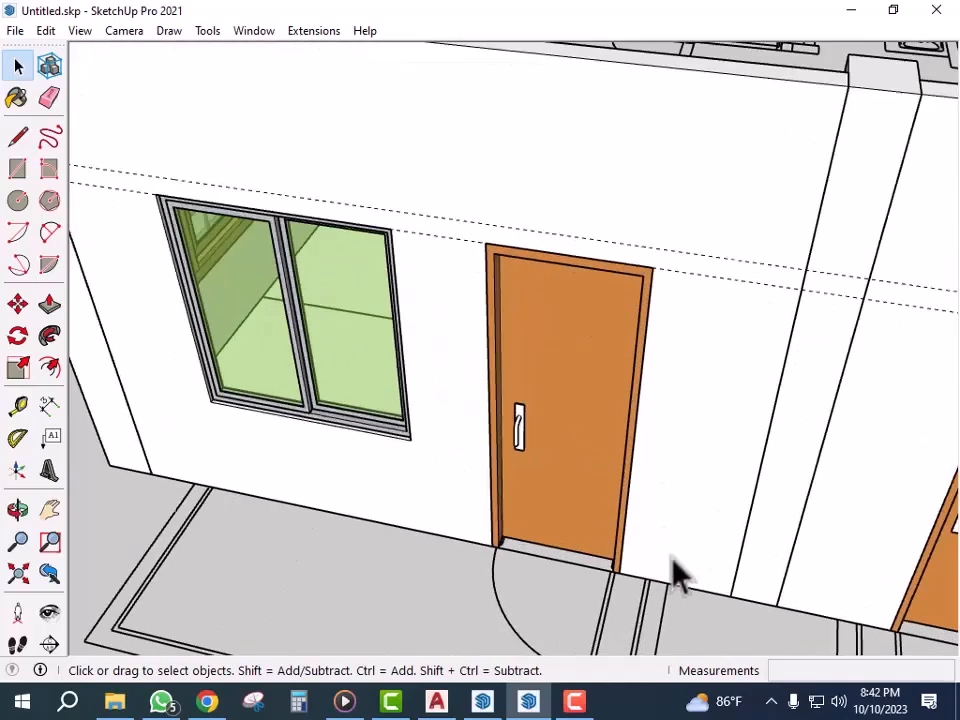
- Place a vertical guide parallel to the column edge, where the first balcony's outer outline meets the wall beside the door
key(t)
scroll(744, 529, up, 1)
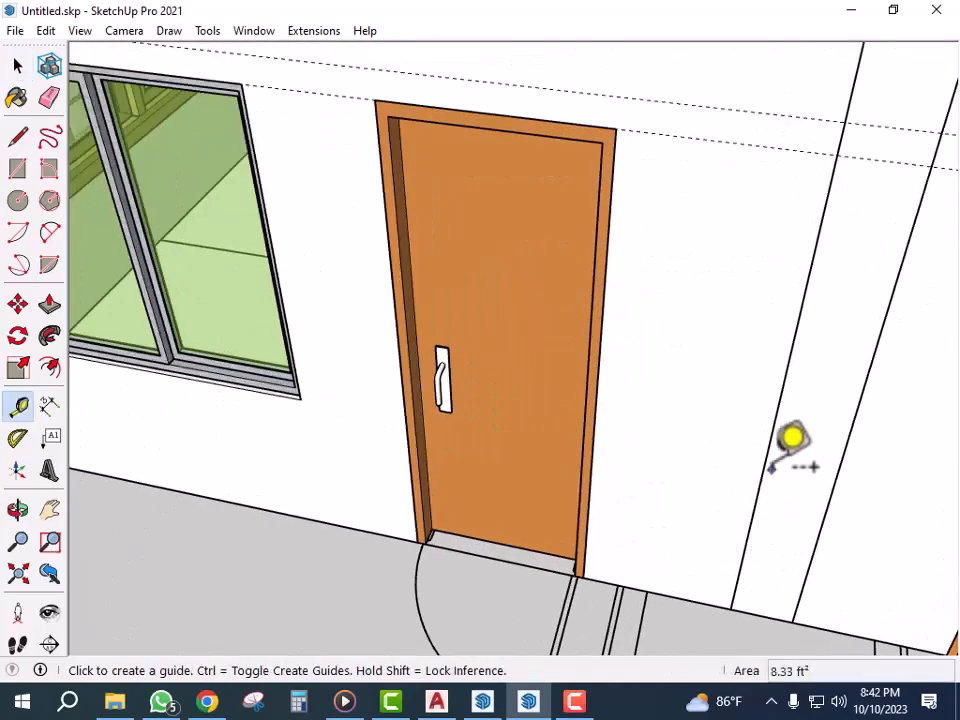
click(764, 466)
click(651, 583)
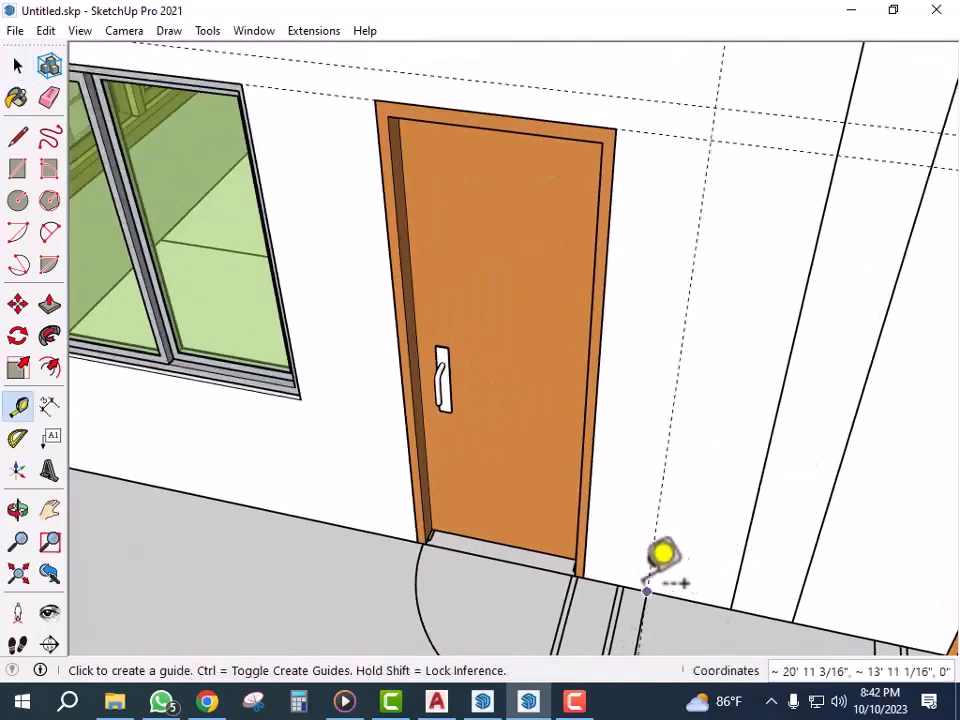
scroll(731, 480, down, 5)
middle_drag(731, 480, 675, 495)
key(space)
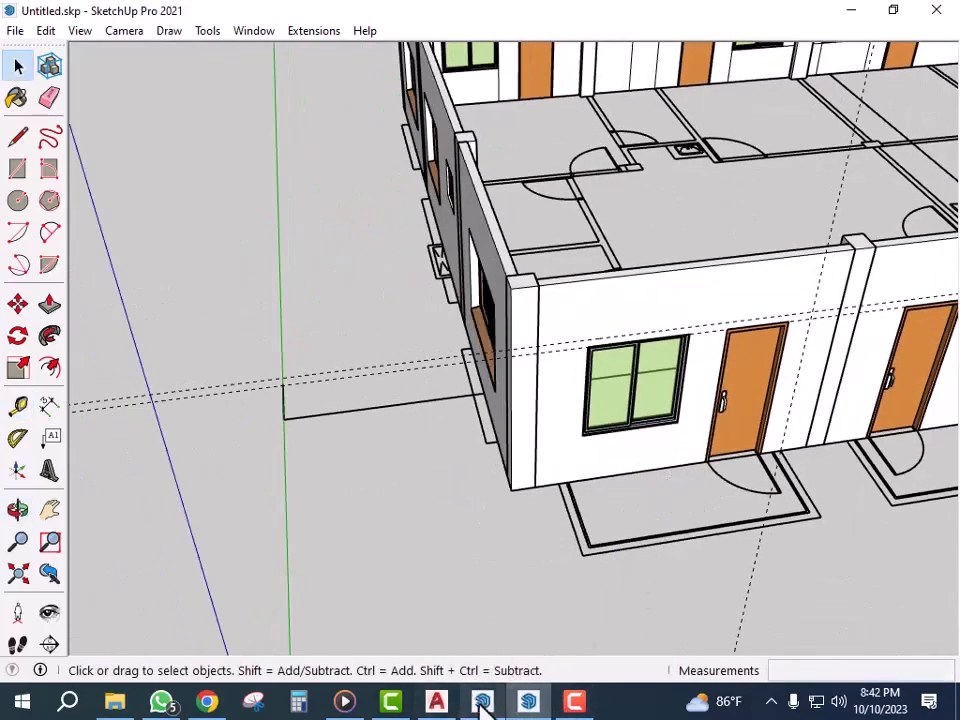
- Switch to AutoCAD and examine where the balcony slab ends beside the ground-floor window on the front elevation
click(436, 701)
scroll(544, 480, up, 5)
mouse_move(544, 480)
middle_down()
mouse_move(479, 375)
mouse_move(409, 390)
mouse_move(414, 430)
middle_up()
scroll(409, 390, down, 2)
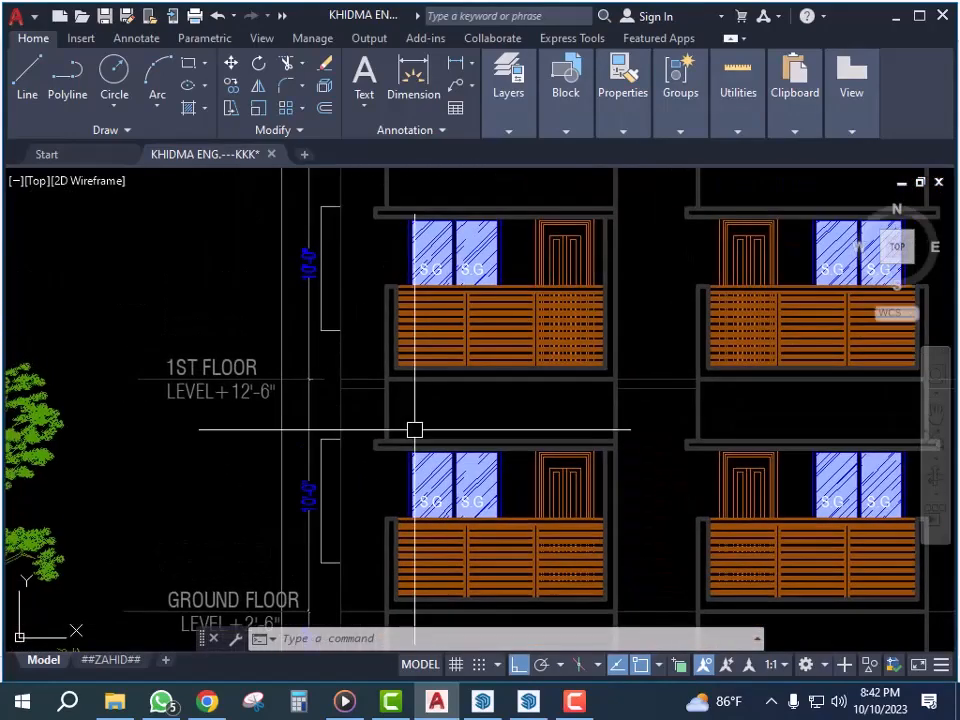
scroll(414, 430, down, 2)
scroll(400, 455, up, 2)
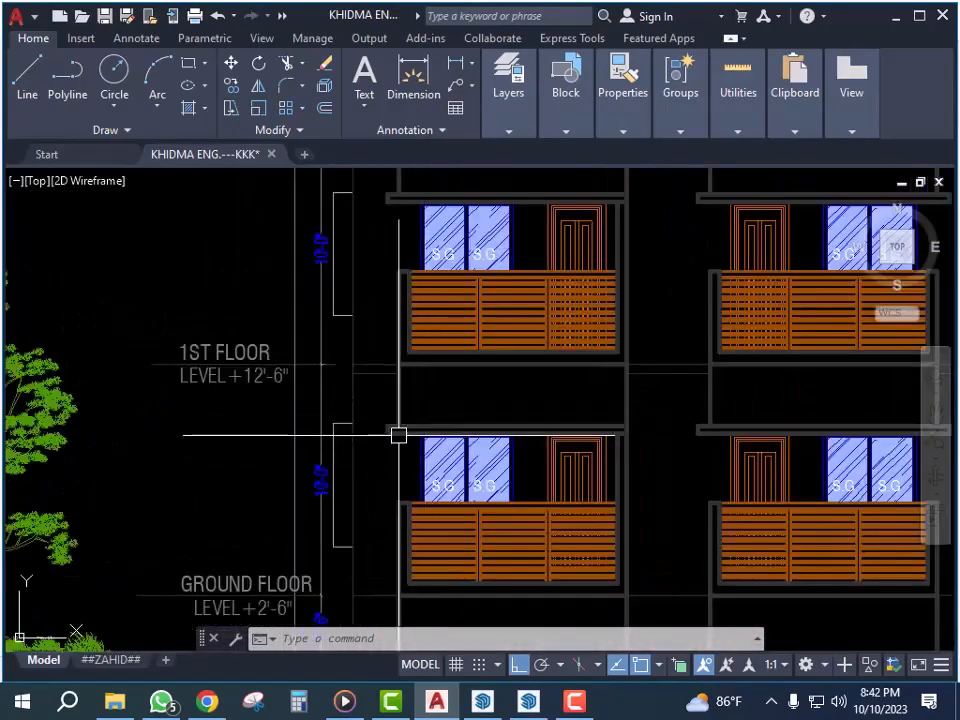
scroll(405, 434, up, 2)
scroll(392, 514, down, 2)
scroll(424, 467, up, 4)
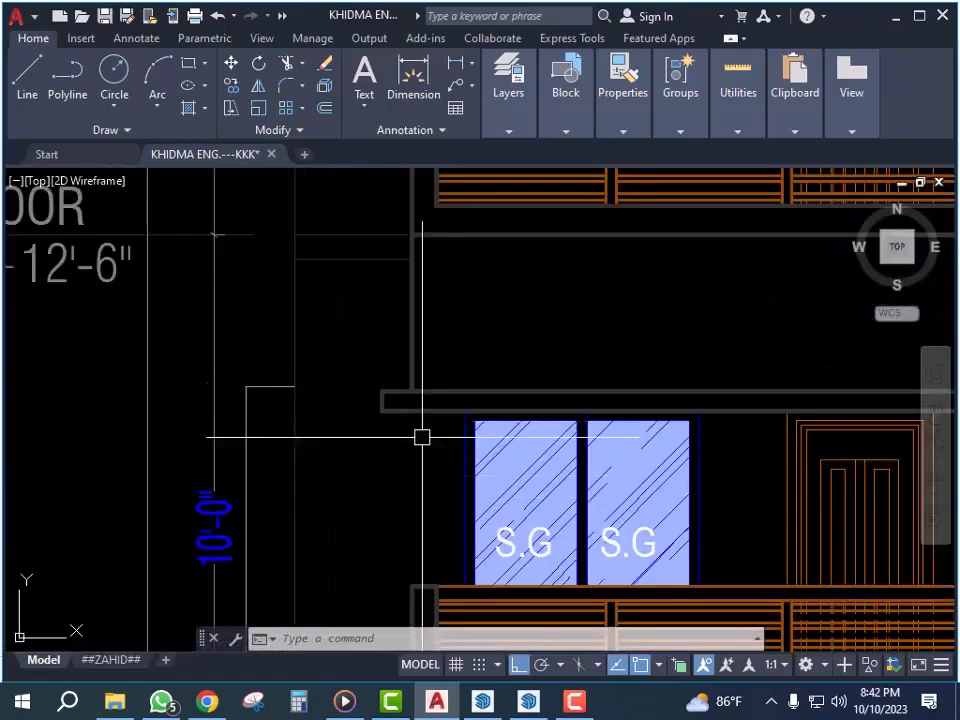
scroll(422, 433, down, 2)
scroll(414, 426, up, 2)
- Measure the horizontal distance from the ground-floor window's outer edge to the slab's end with a linear dimension, without placing it
key(Escape)
key(Escape)
key(Escape)
text(dli)
key(Return)
scroll(420, 418, up, 4)
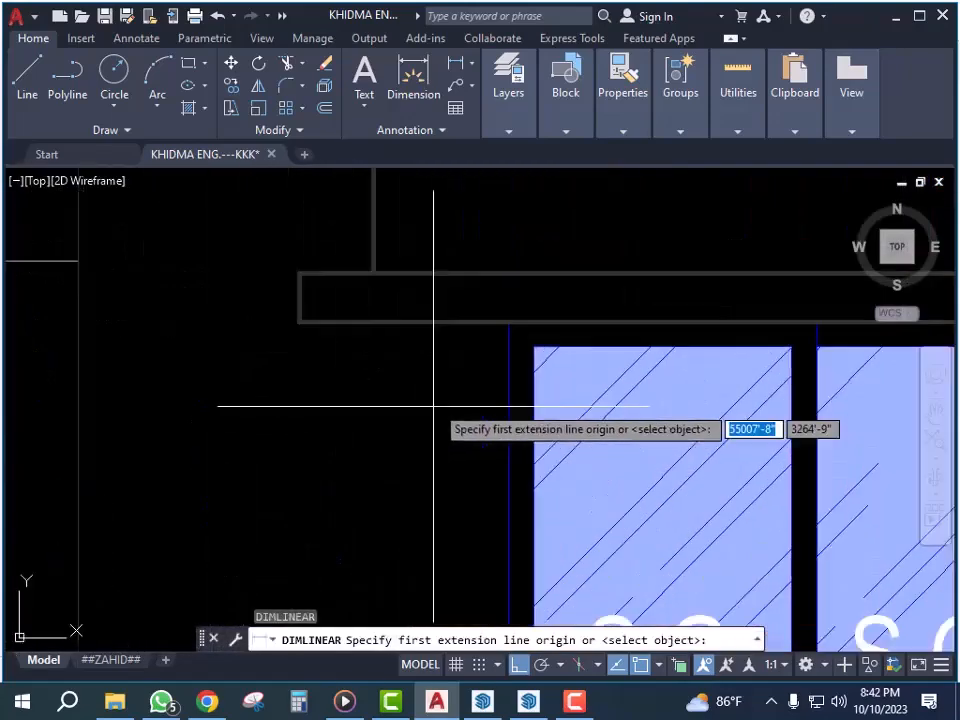
click(505, 322)
click(298, 322)
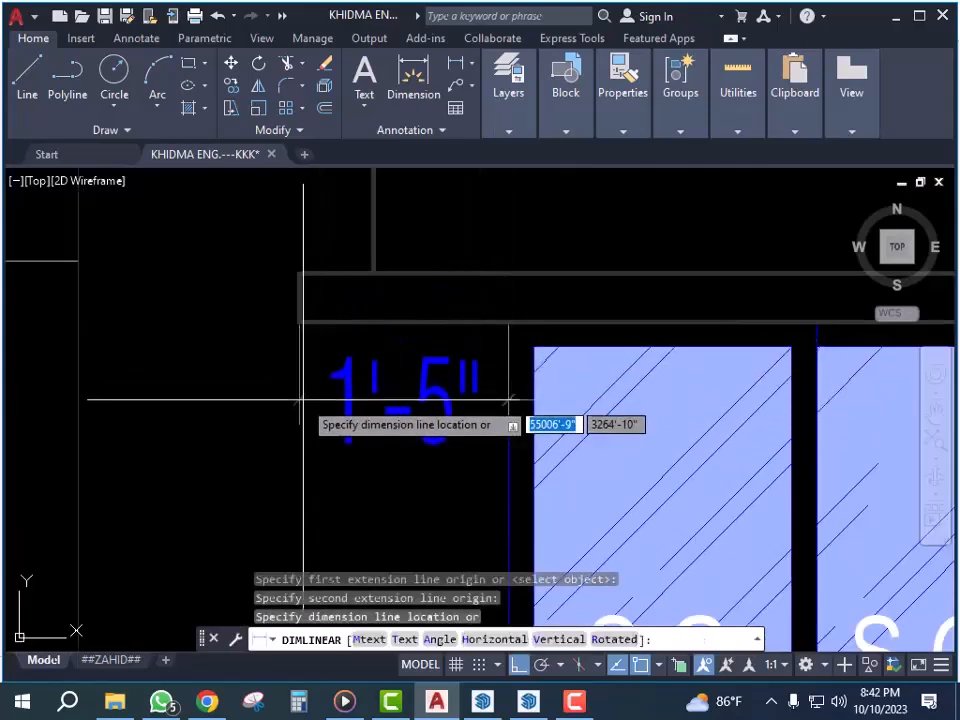
key(Escape)
key(Escape)
key(Escape)
- Switch to the untitled SketchUp model and place a vertical guide 1'5" from the front window's outer edge, toward the corner column
click(528, 701)
middle_drag(514, 478, 605, 430)
scroll(493, 407, up, 10)
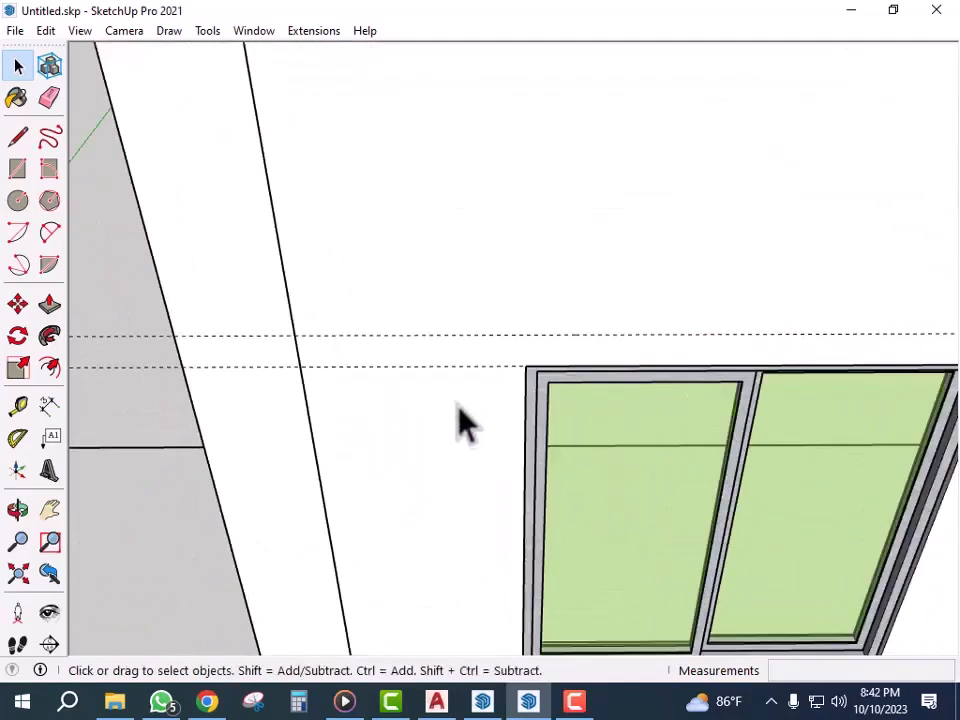
key(t)
scroll(491, 390, up, 3)
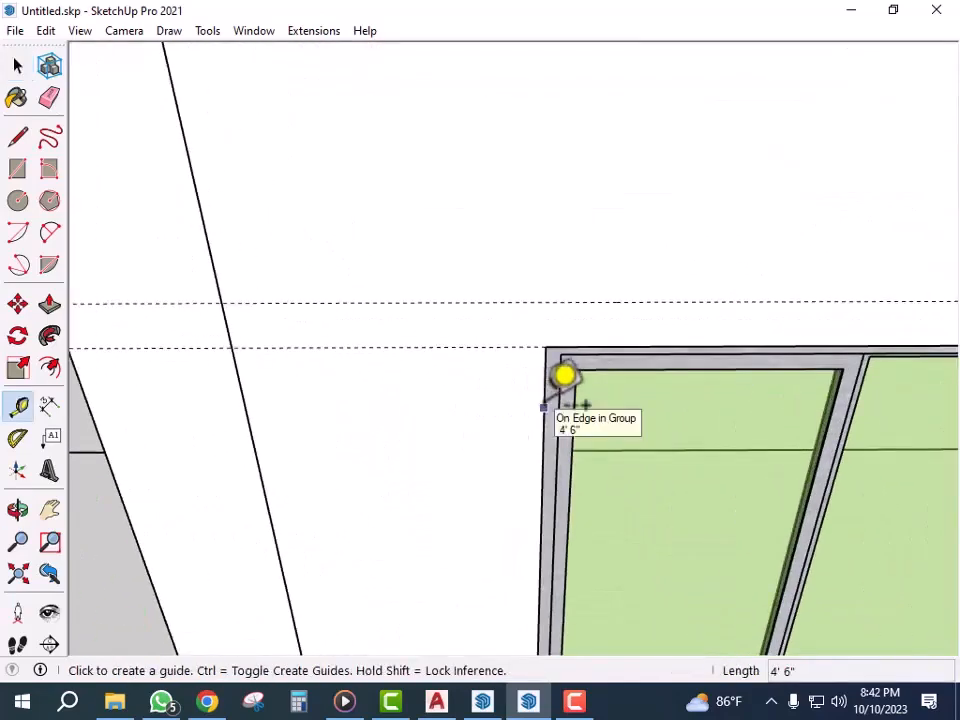
click(544, 407)
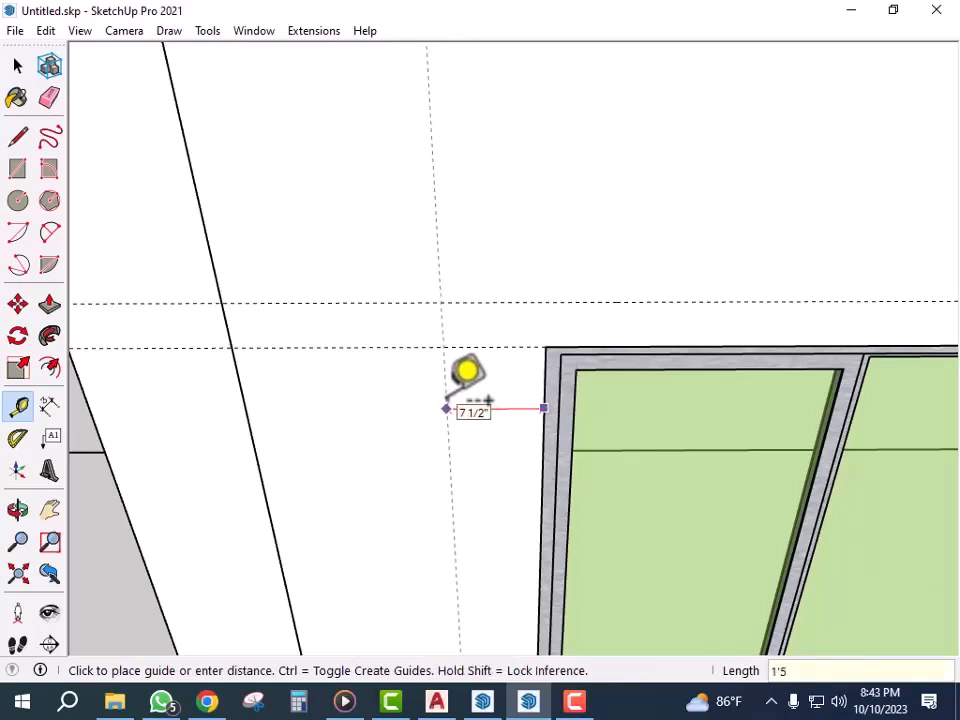
key(Escape)
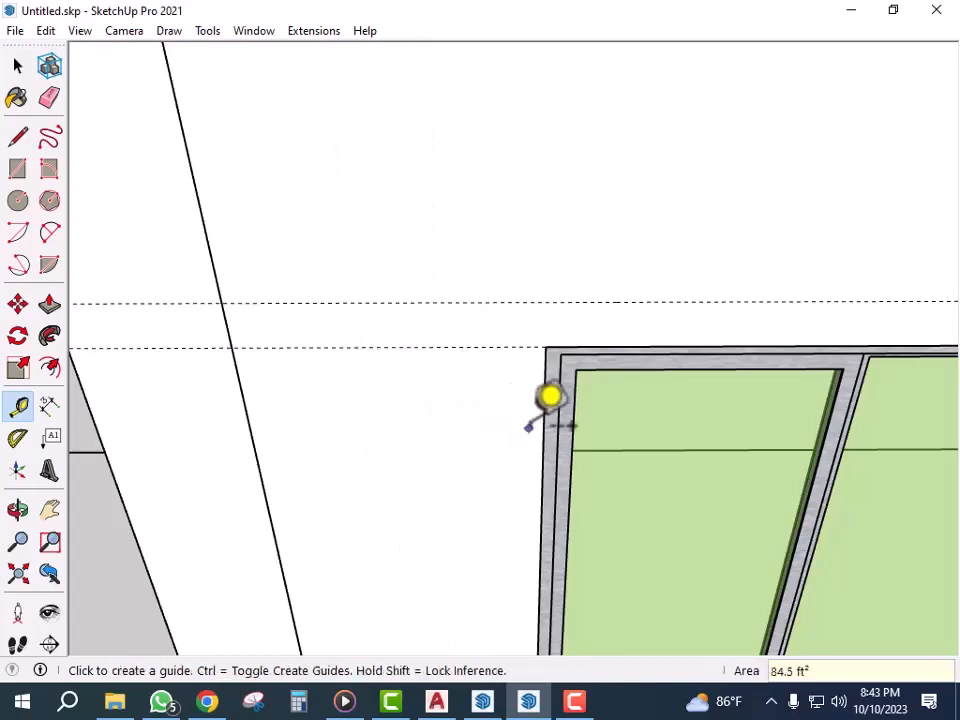
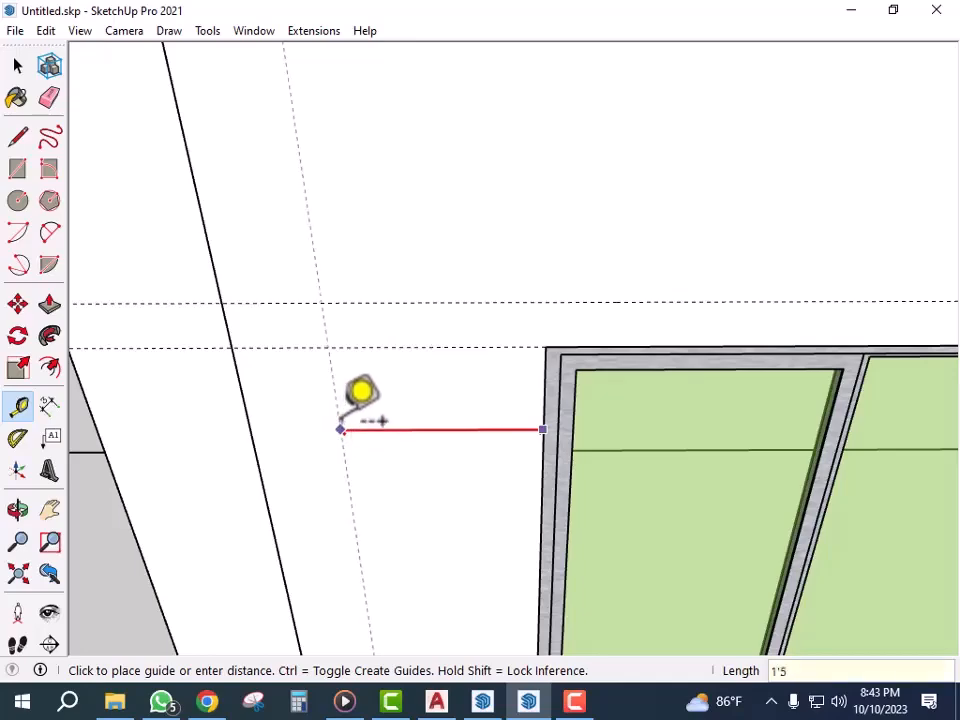
scroll(440, 400, down, 3)
key(space)
- Draw a rectangle about 10'3" by 4" on the front wall above the window and door, between the guide intersections
middle_drag(506, 450, 450, 471)
key(r)
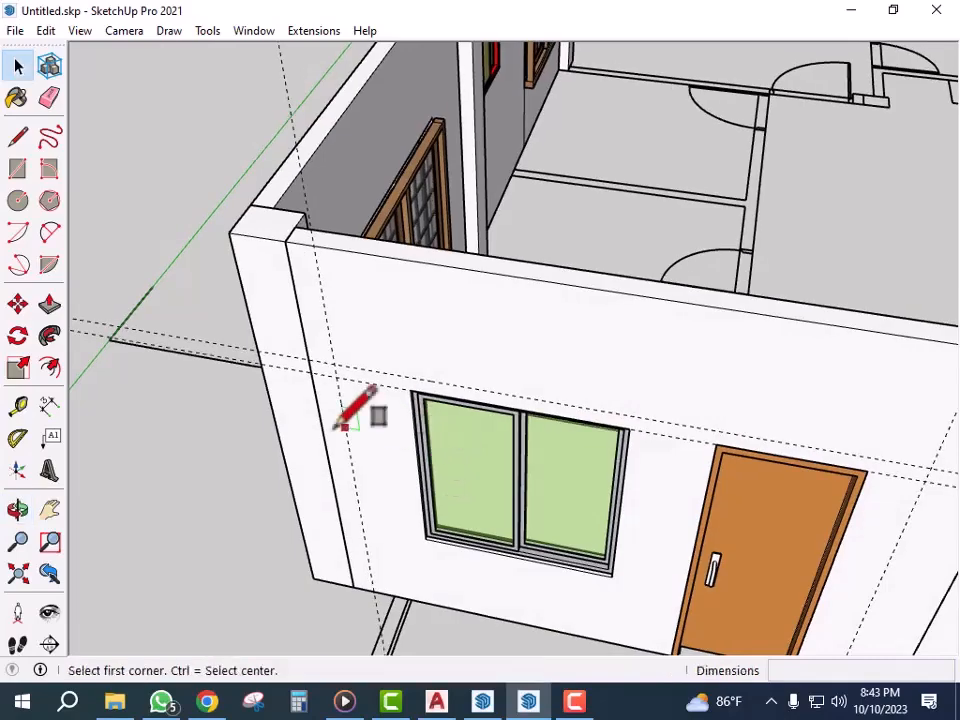
scroll(370, 360, up, 2)
click(339, 338)
scroll(340, 398, down, 4)
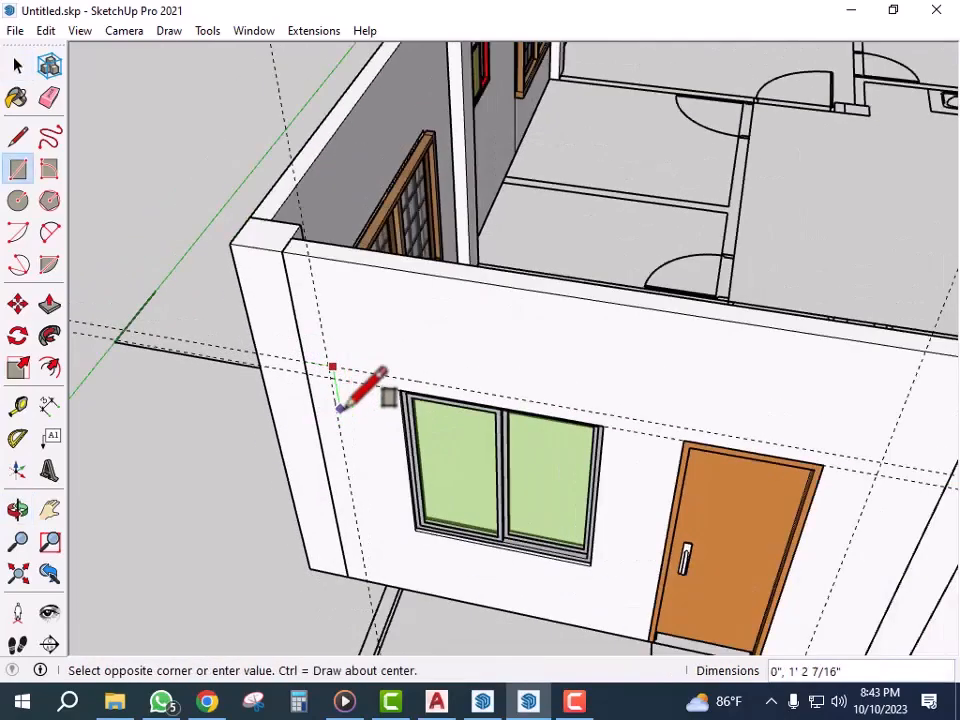
scroll(690, 450, up, 4)
scroll(690, 450, up, 1)
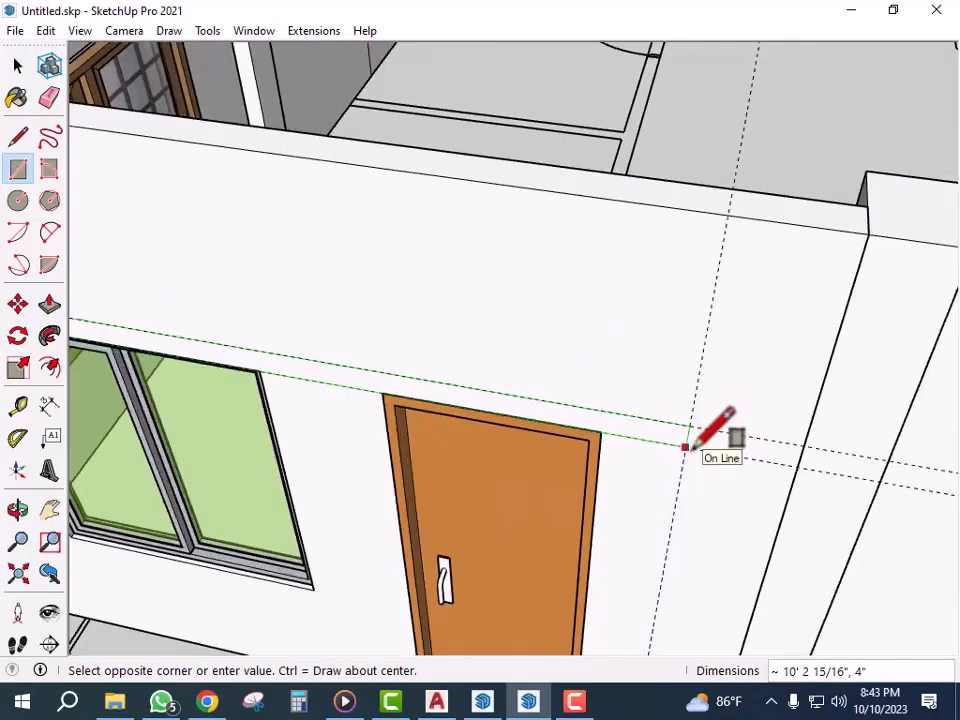
click(686, 446)
key(space)
- Push/Pull the rectangle above the window and door outward to the outer corner of the balcony outline on the floor plan
key(p)
scroll(663, 450, up, 1)
click(663, 450)
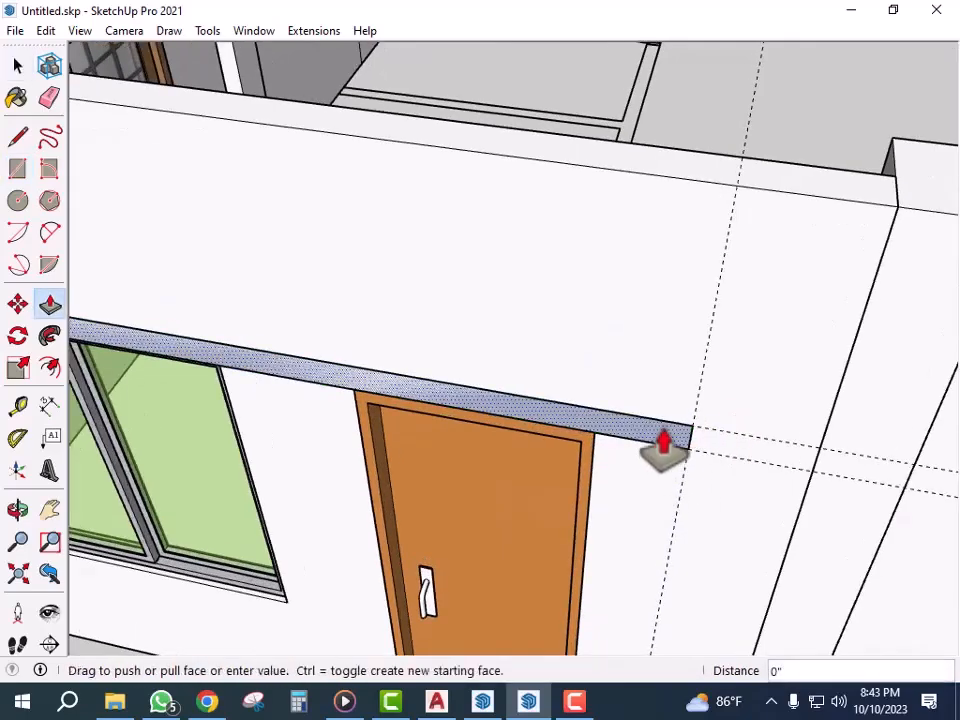
key(Escape)
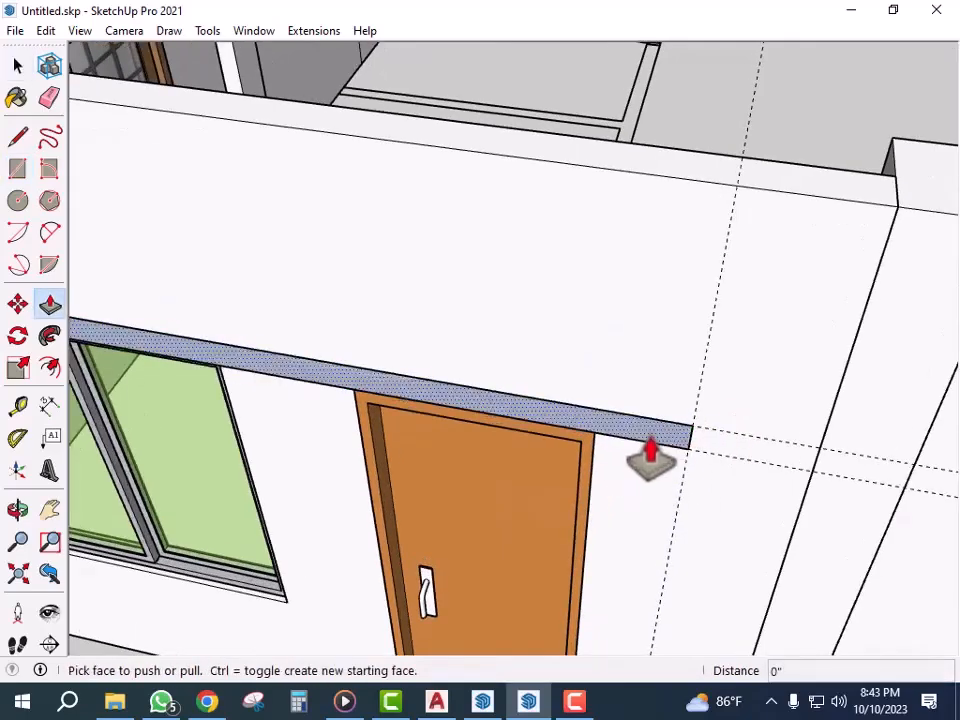
click(654, 445)
scroll(655, 450, down, 6)
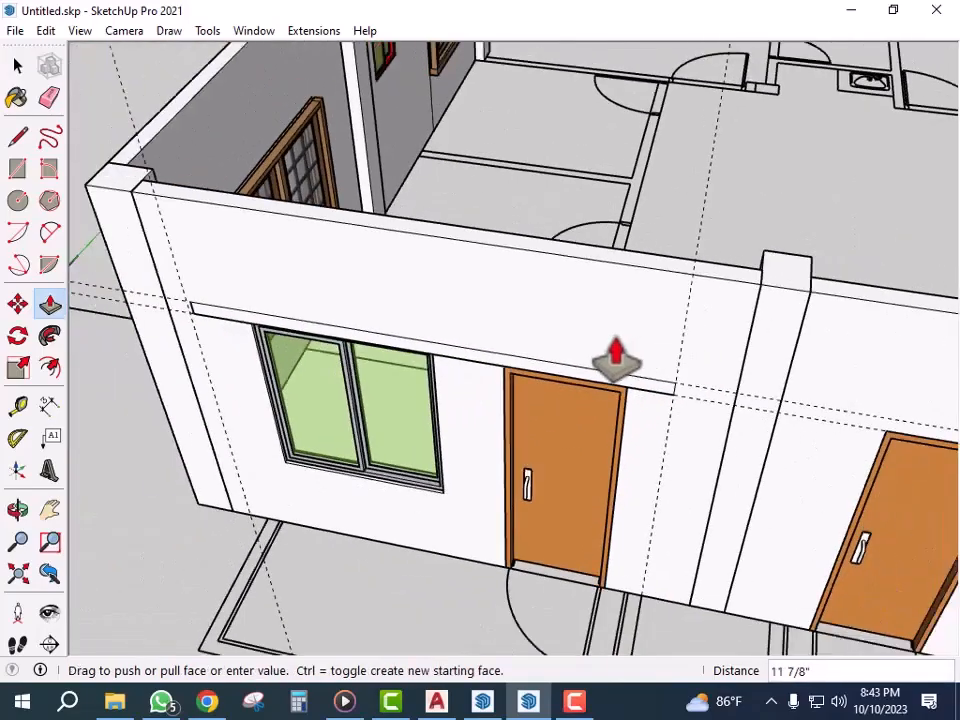
scroll(583, 553, up, 8)
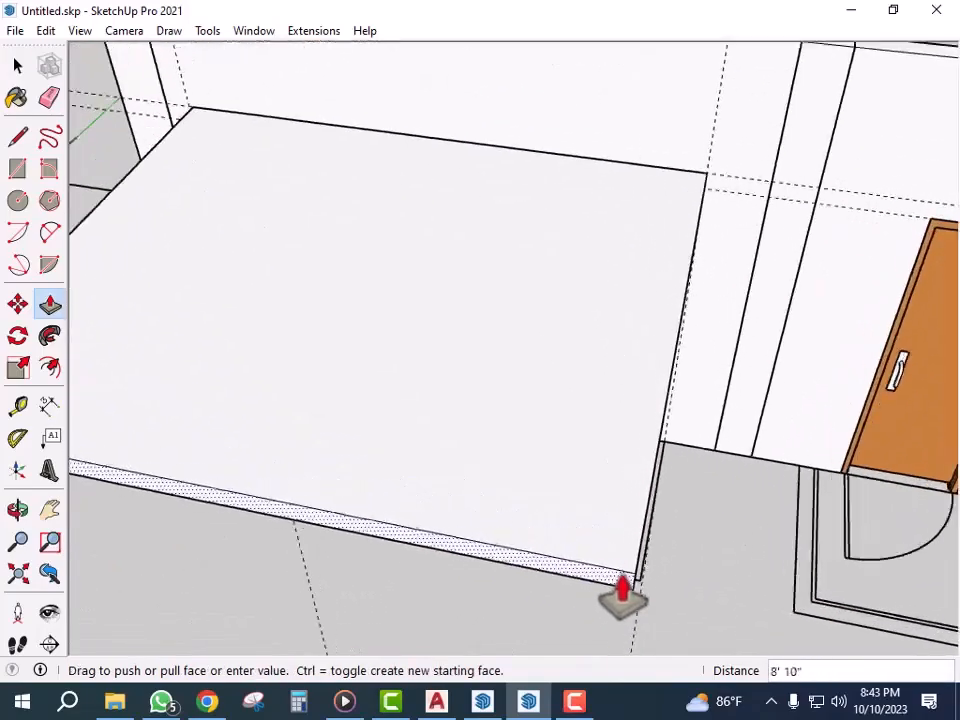
scroll(652, 590, down, 2)
middle_drag(647, 514, 536, 343)
scroll(536, 343, down, 5)
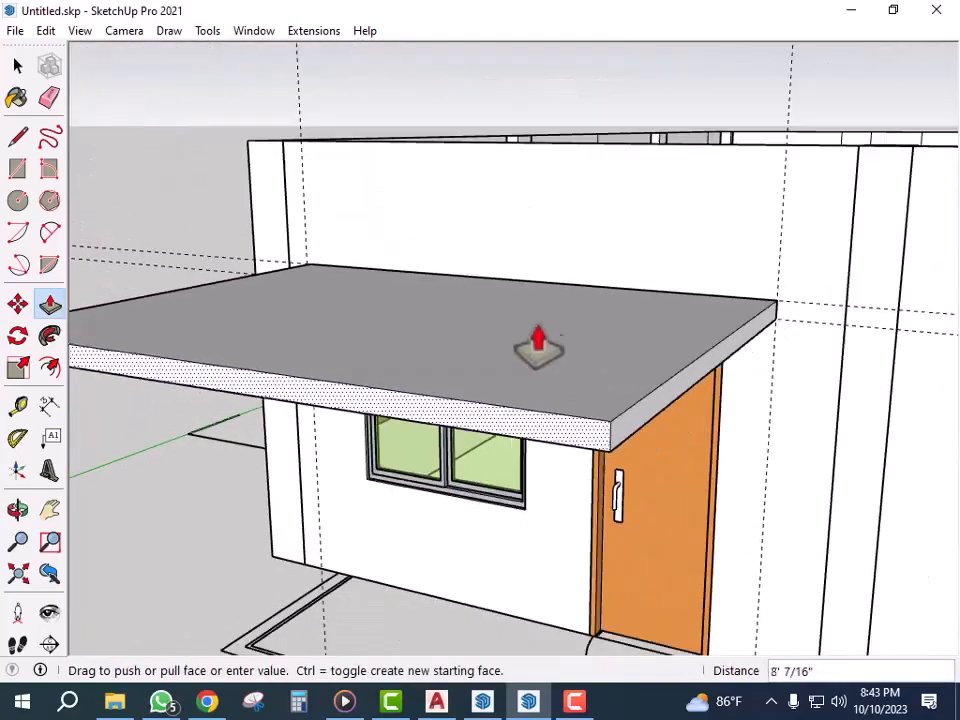
scroll(615, 548, up, 2)
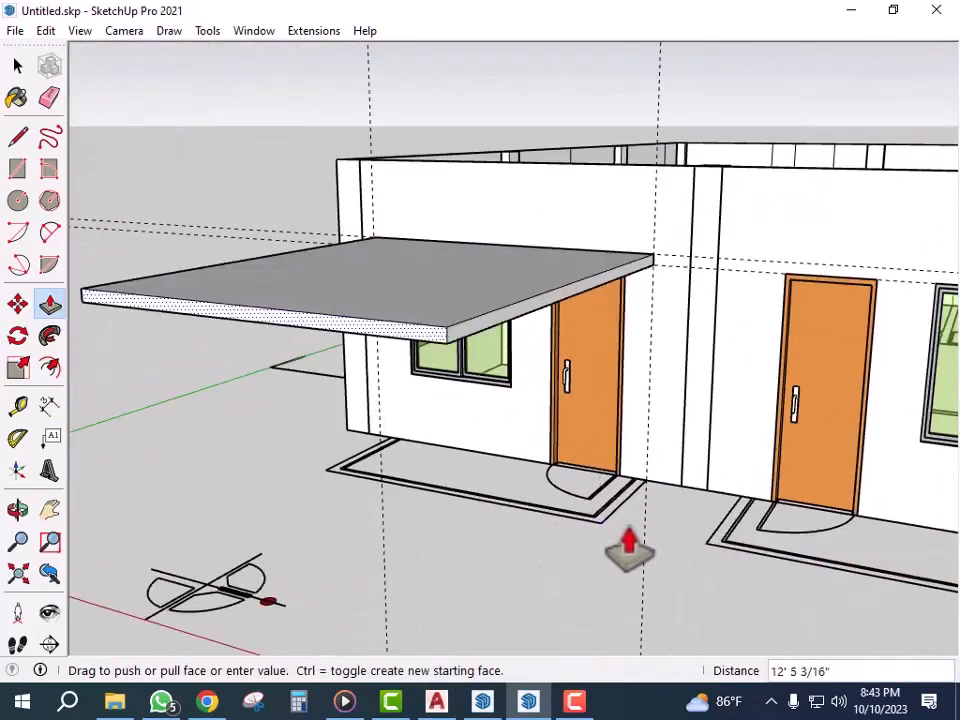
click(601, 524)
key(space)
- Select the whole slab with all its faces and edges and open its context commands
middle_drag(604, 531, 632, 420)
scroll(680, 392, up, 3)
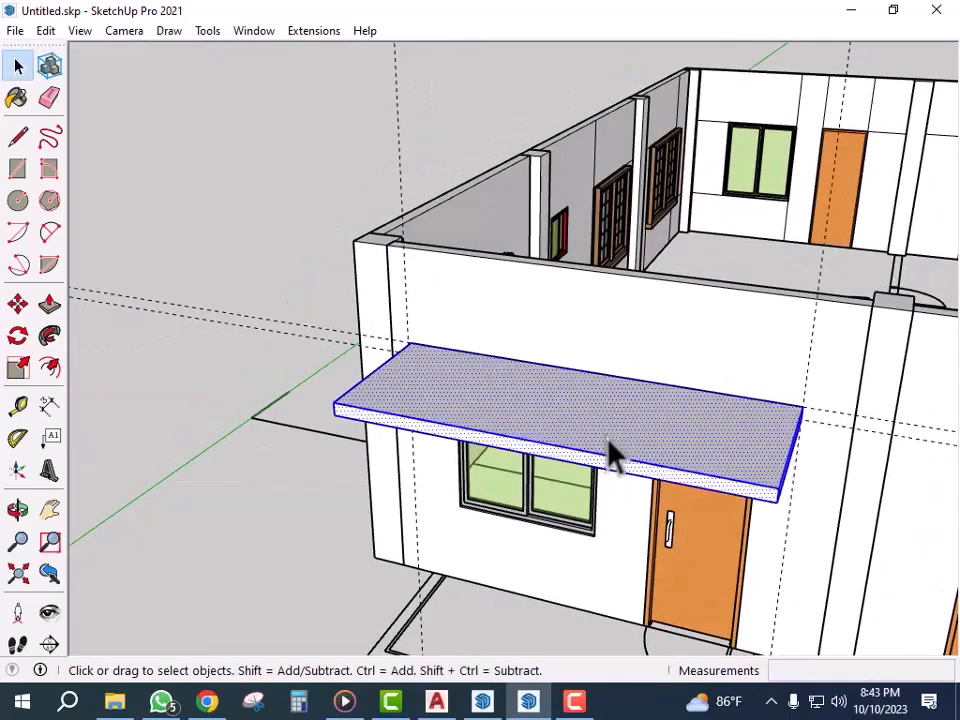
right_click(612, 452)
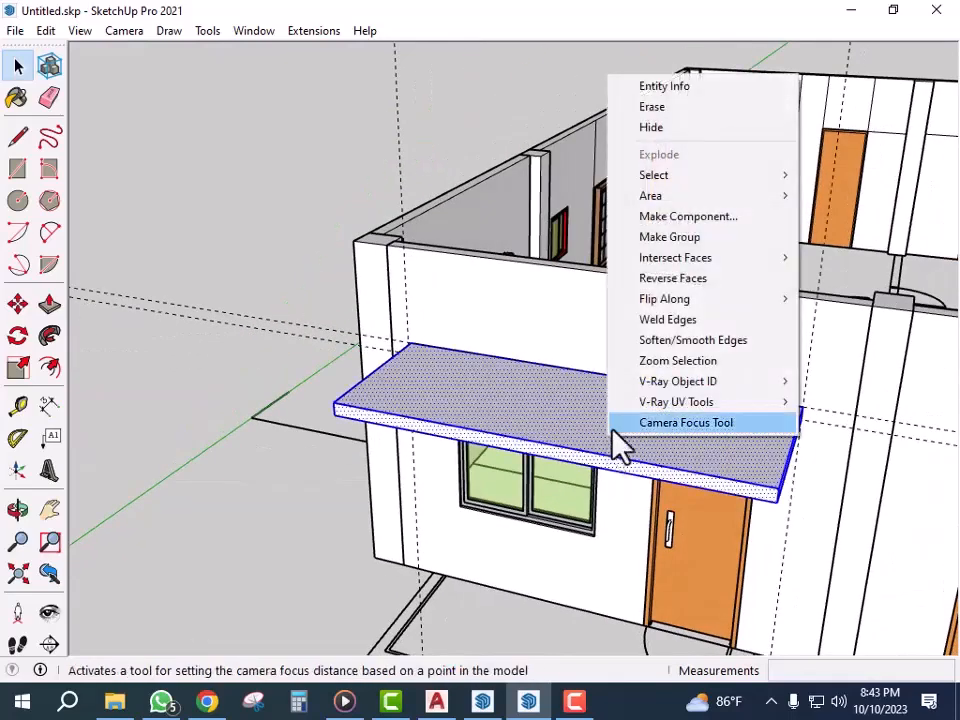
- Make the selected canopy slab above the corner unit's window and door a group
click(669, 237)
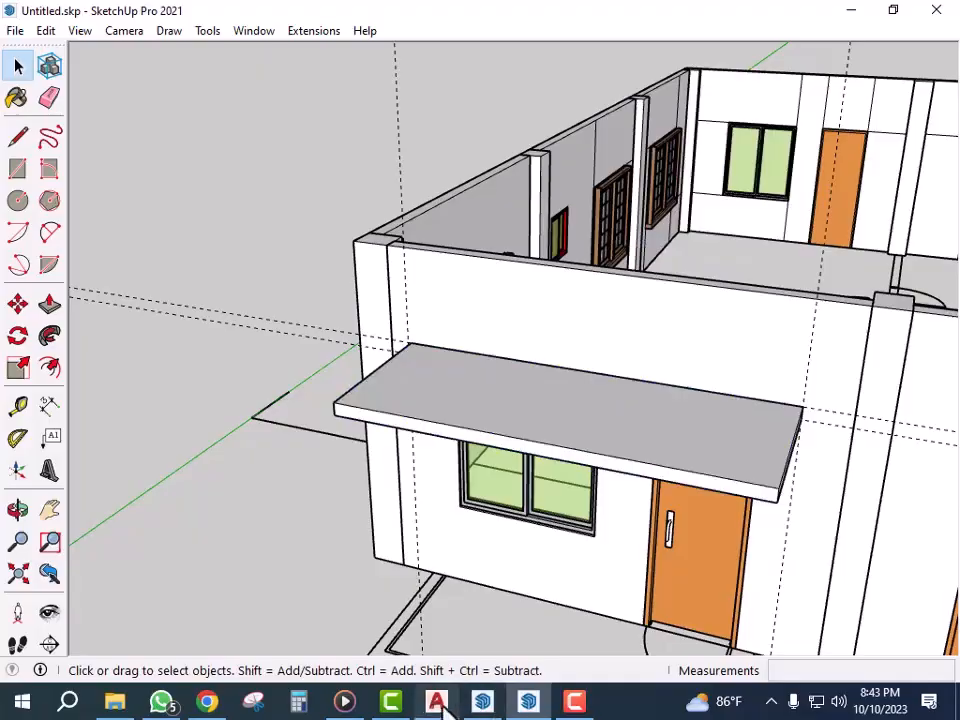
- Switch to AutoCAD and measure the height of the ground-floor balcony's low side wall in the front elevation
click(437, 703)
scroll(489, 505, up, 3)
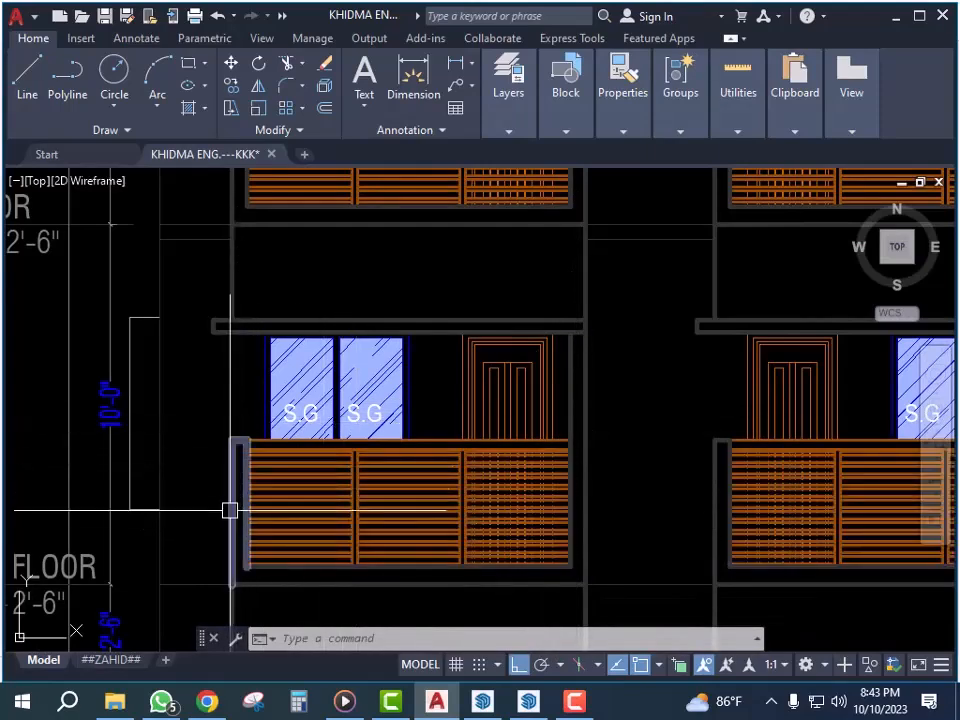
scroll(129, 514, down, 3)
key(Escape)
key(Escape)
key(Escape)
scroll(281, 431, up, 5)
text(dli)
key(Return)
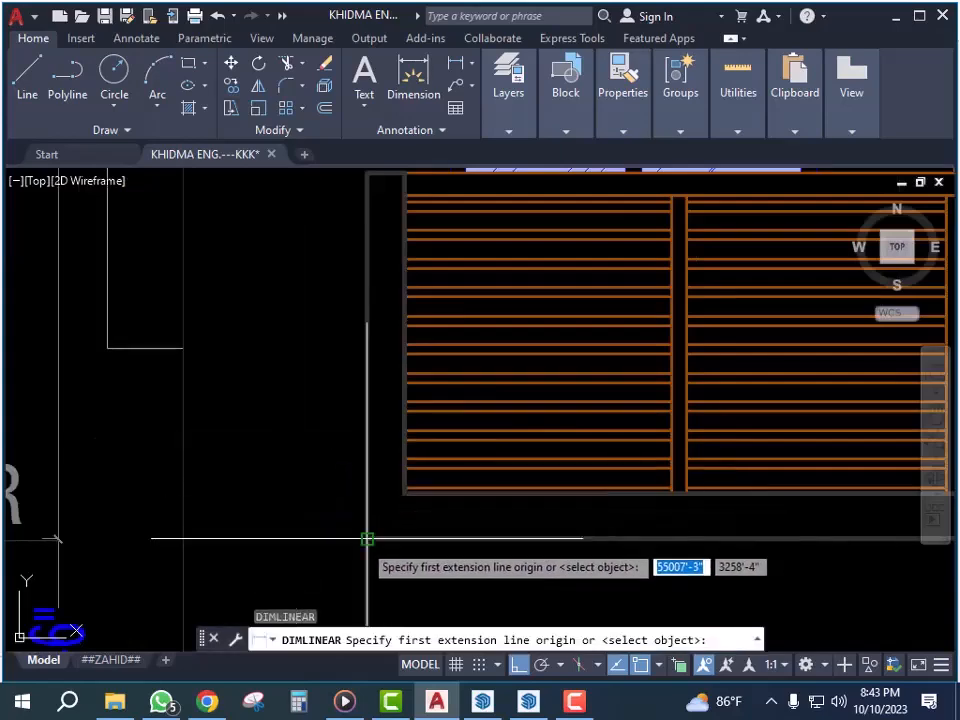
click(376, 539)
scroll(317, 444, down, 3)
click(311, 450)
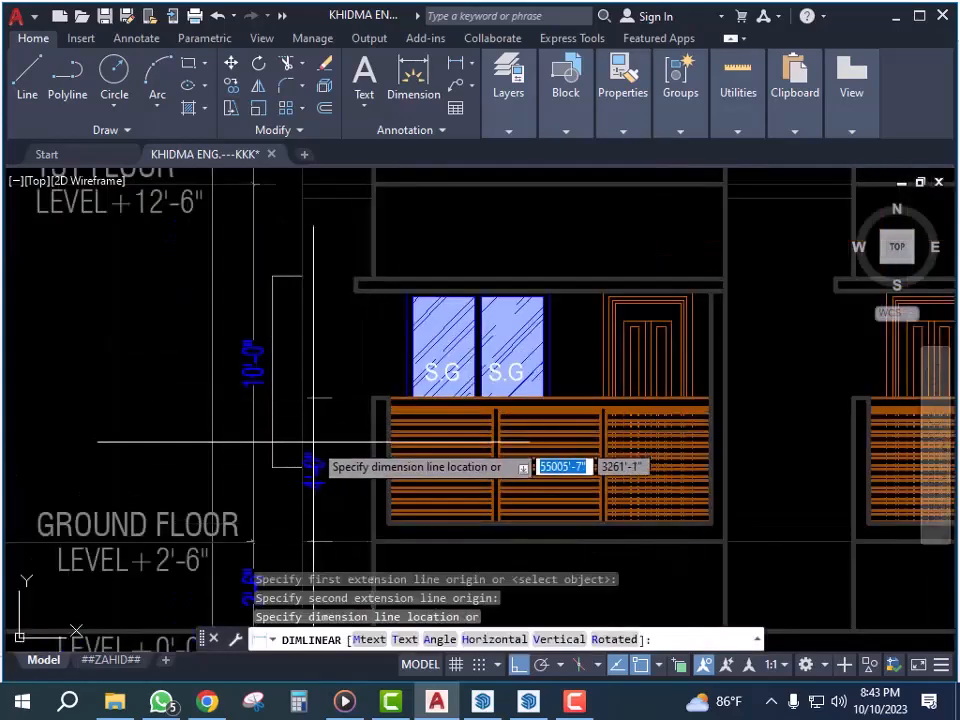
scroll(343, 450, up, 3)
key(Escape)
key(Escape)
key(Escape)
key(Escape)
- Switch to SketchUp and draw a 4" by 3' 11" rectangle on the porch outline strip beside the corner unit's door
click(528, 700)
scroll(487, 490, down, 2)
middle_drag(487, 490, 677, 654)
scroll(454, 456, up, 3)
scroll(396, 596, down, 2)
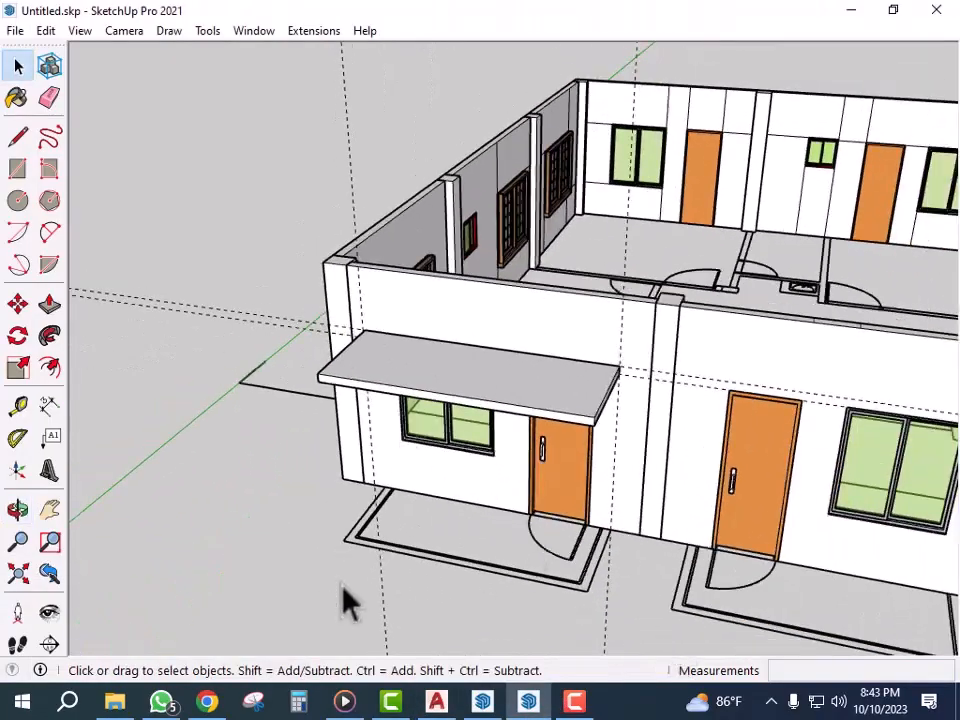
scroll(617, 610, up, 3)
scroll(748, 611, up, 3)
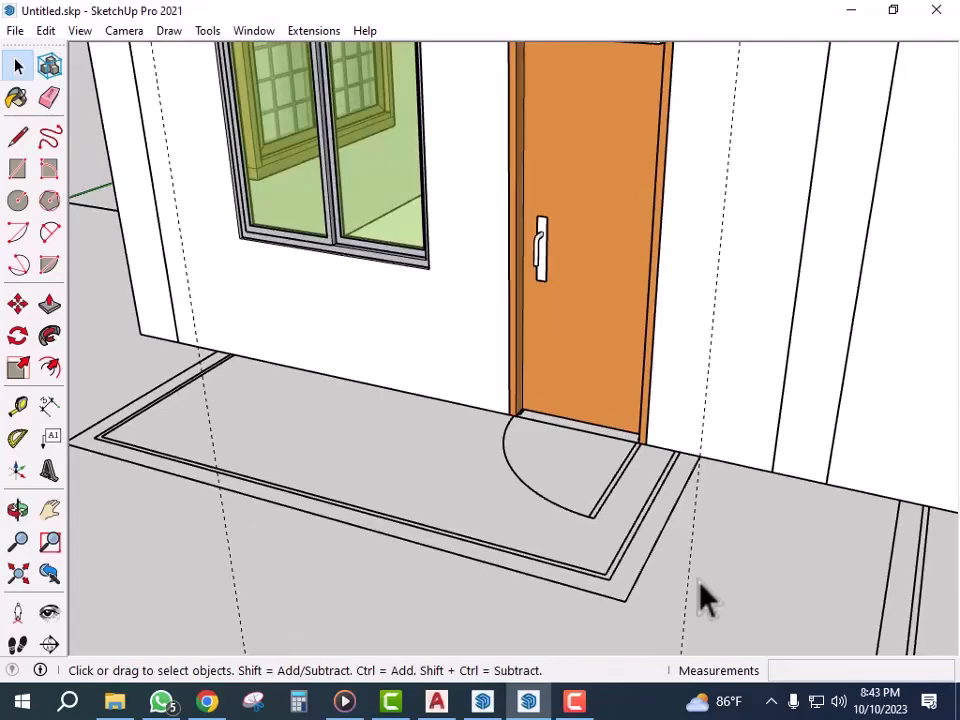
key(r)
scroll(688, 452, up, 3)
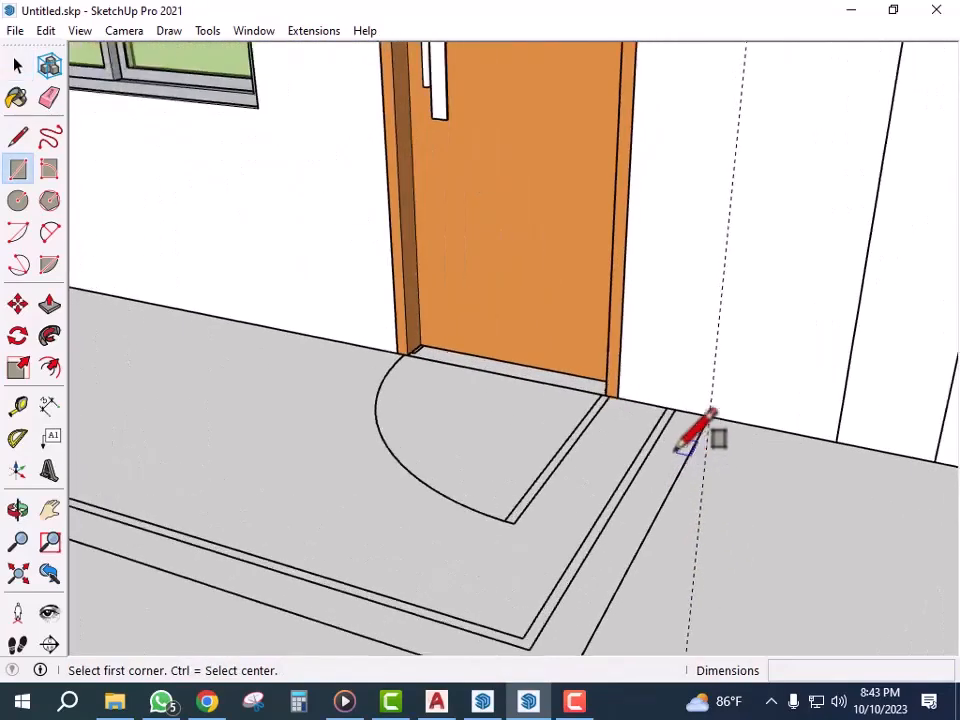
click(673, 408)
scroll(680, 462, down, 4)
click(603, 606)
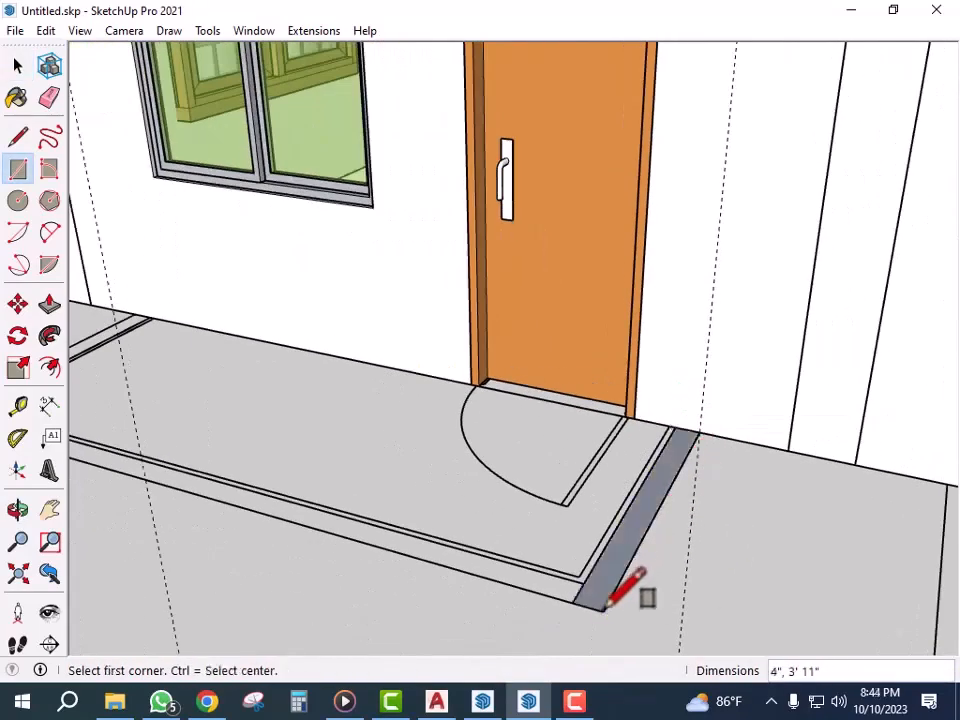
- Push/Pull the strip beside the door up 7' to the underside of the canopy slab
key(p)
click(610, 585)
scroll(613, 555, down, 5)
scroll(600, 375, up, 1)
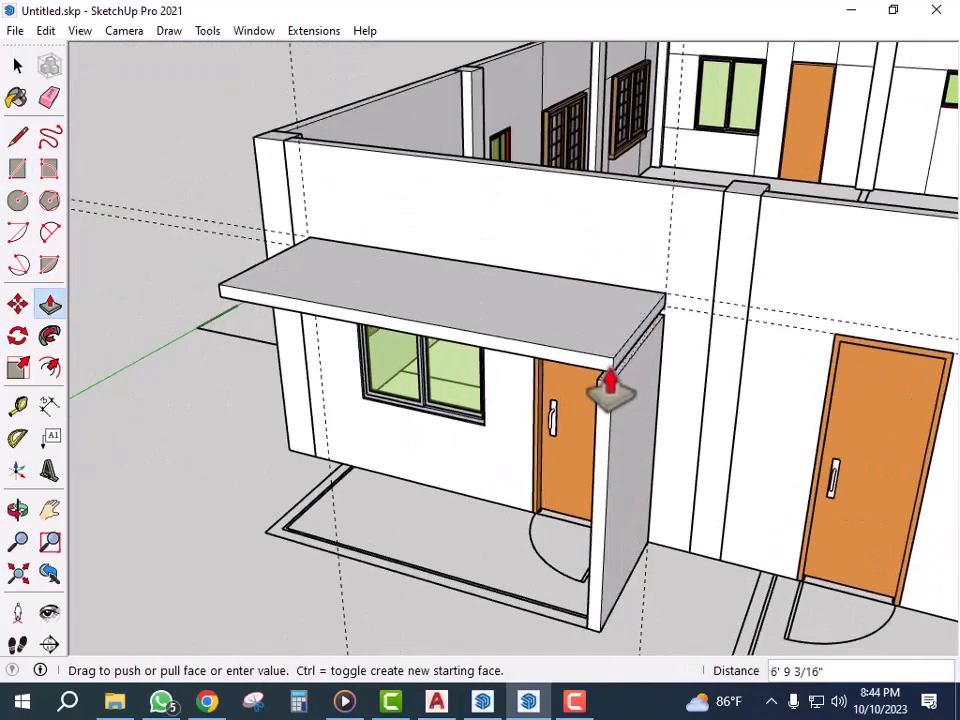
scroll(612, 380, up, 2)
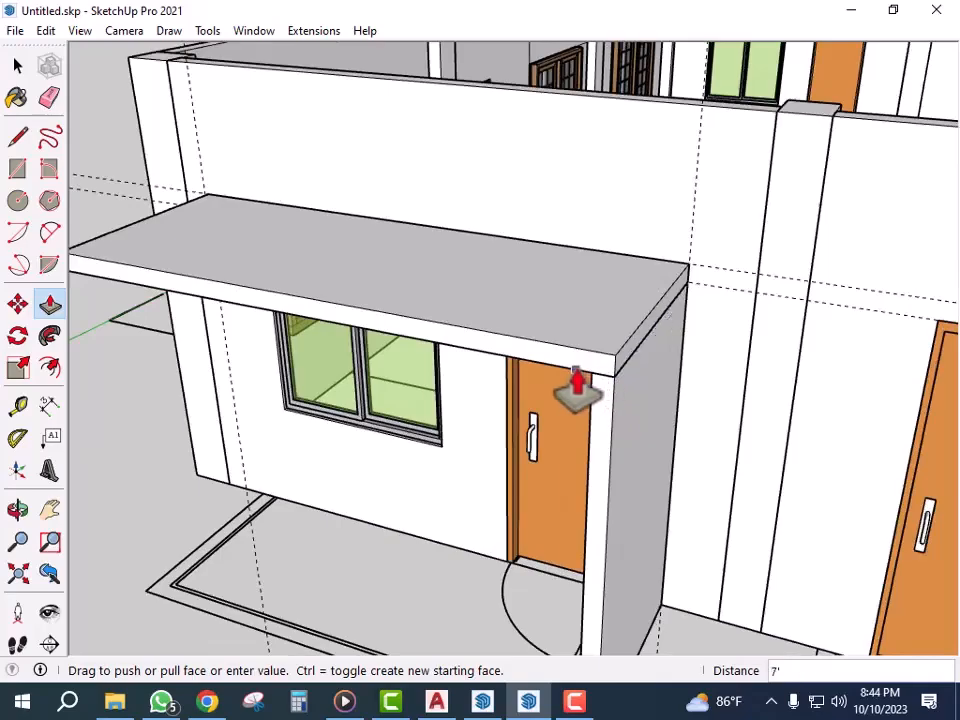
click(577, 390)
scroll(654, 418, down, 3)
scroll(536, 553, down, 1)
middle_drag(536, 553, 761, 493)
key(space)
- Draw a 4" by 3' 7" rectangle on the porch outline strip at the window end
scroll(450, 600, up, 3)
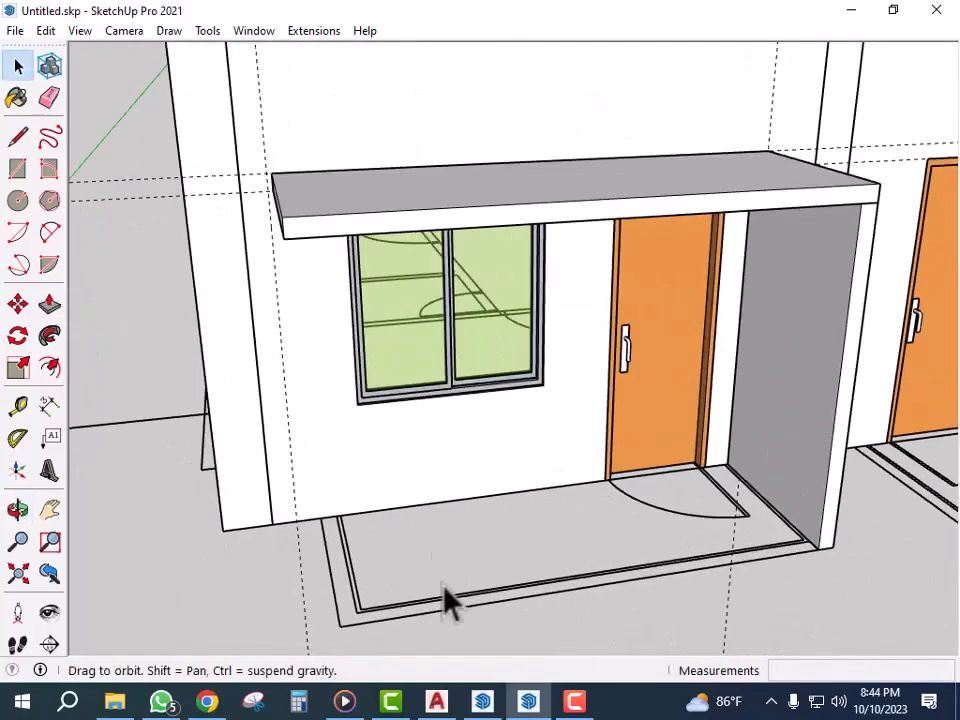
scroll(440, 605, up, 3)
key(r)
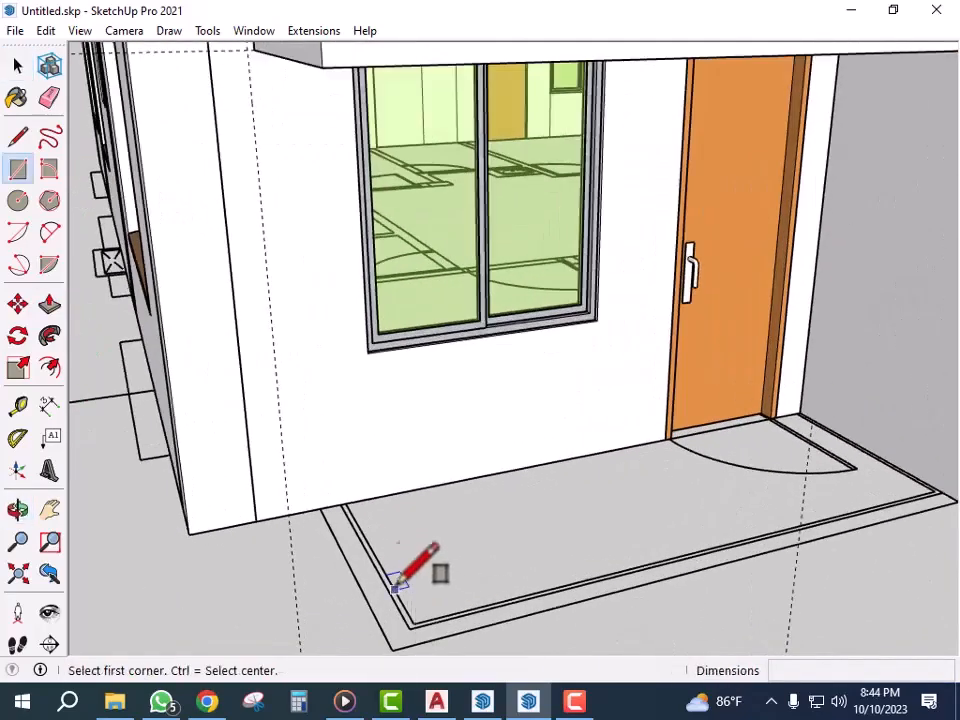
scroll(367, 499, up, 2)
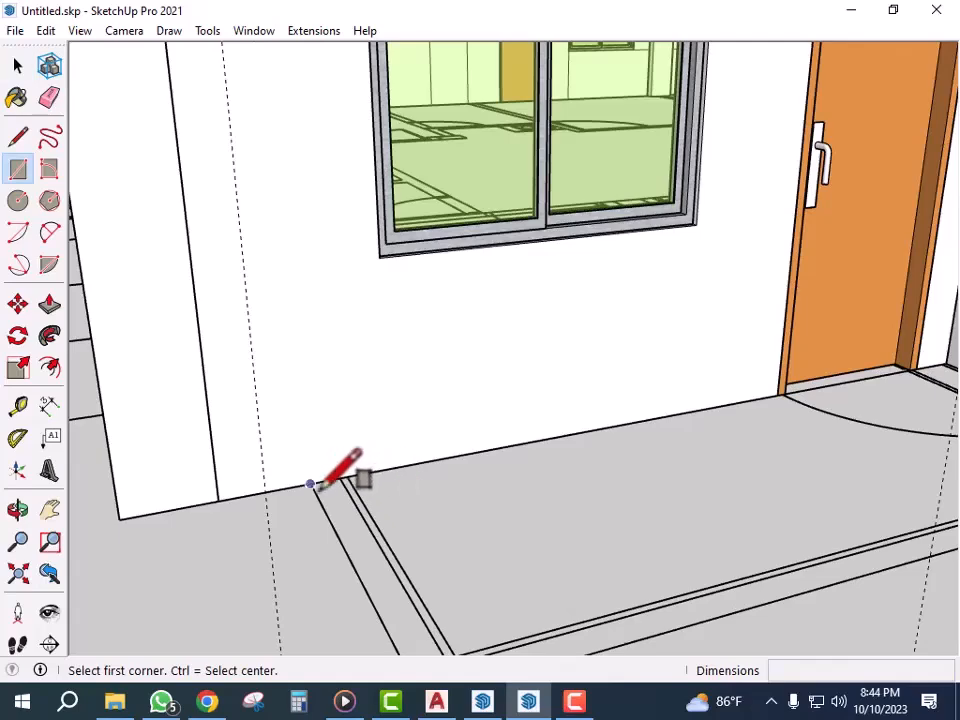
click(310, 484)
scroll(420, 596, down, 1)
scroll(440, 598, up, 1)
click(428, 610)
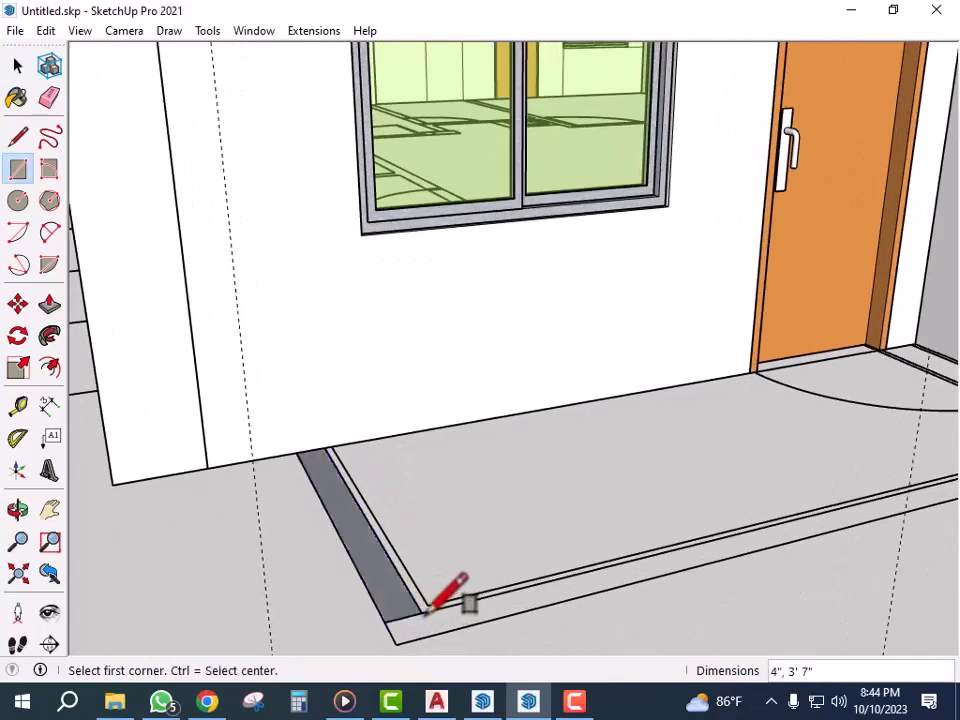
- Push/Pull the strip at the window end up 4' to form a low side wall
key(p)
click(401, 612)
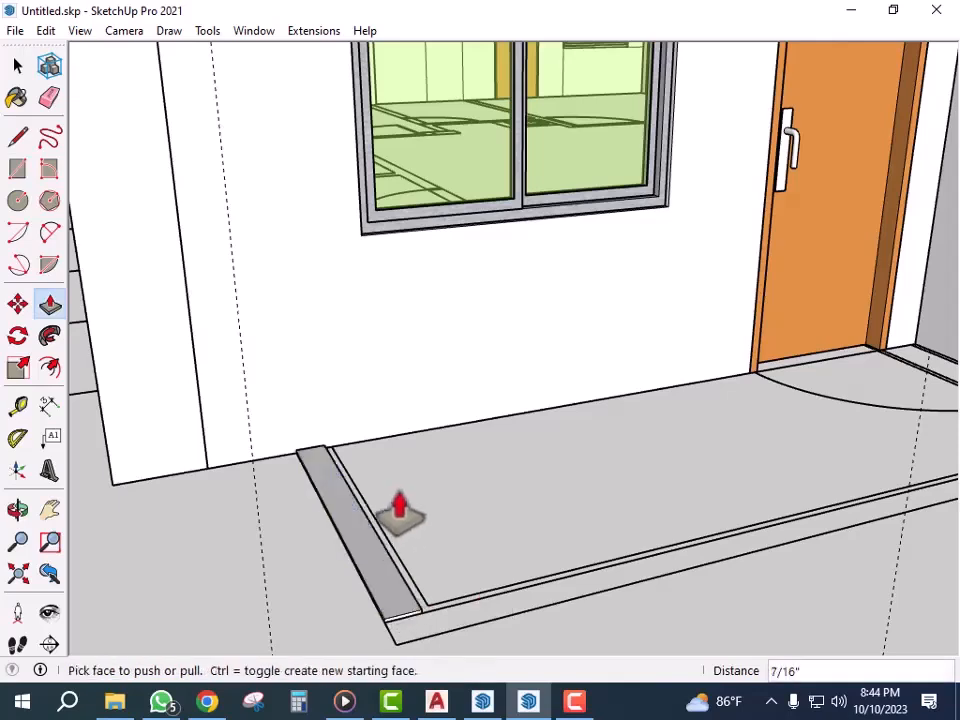
click(397, 606)
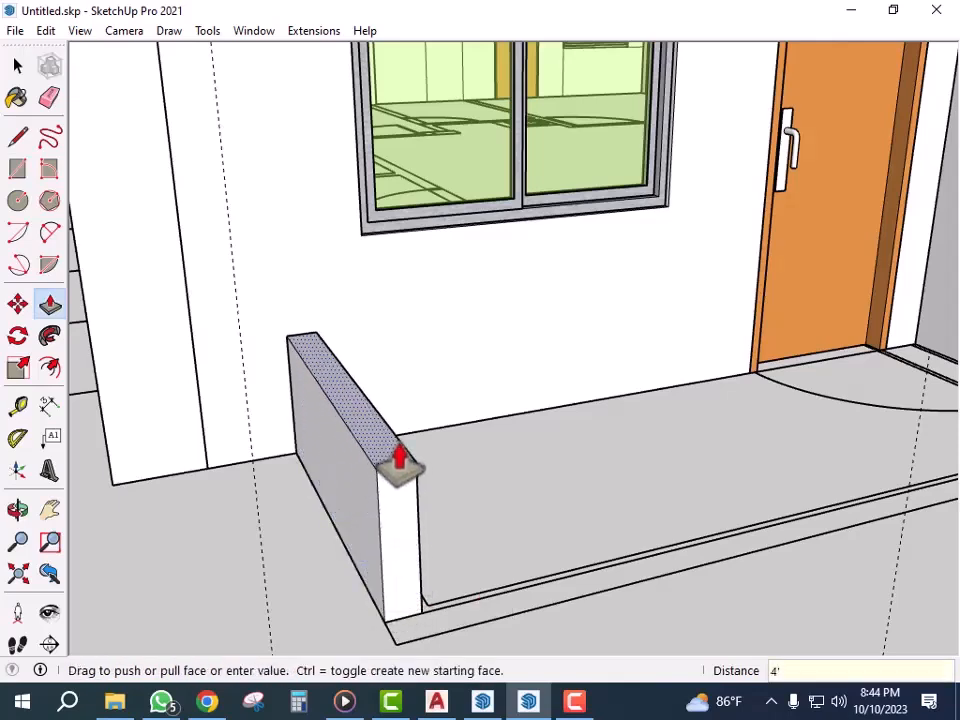
key(Return)
- Extend the low side wall's front face outward to the outer edge of the porch outline
middle_drag(399, 418, 392, 508)
click(392, 508)
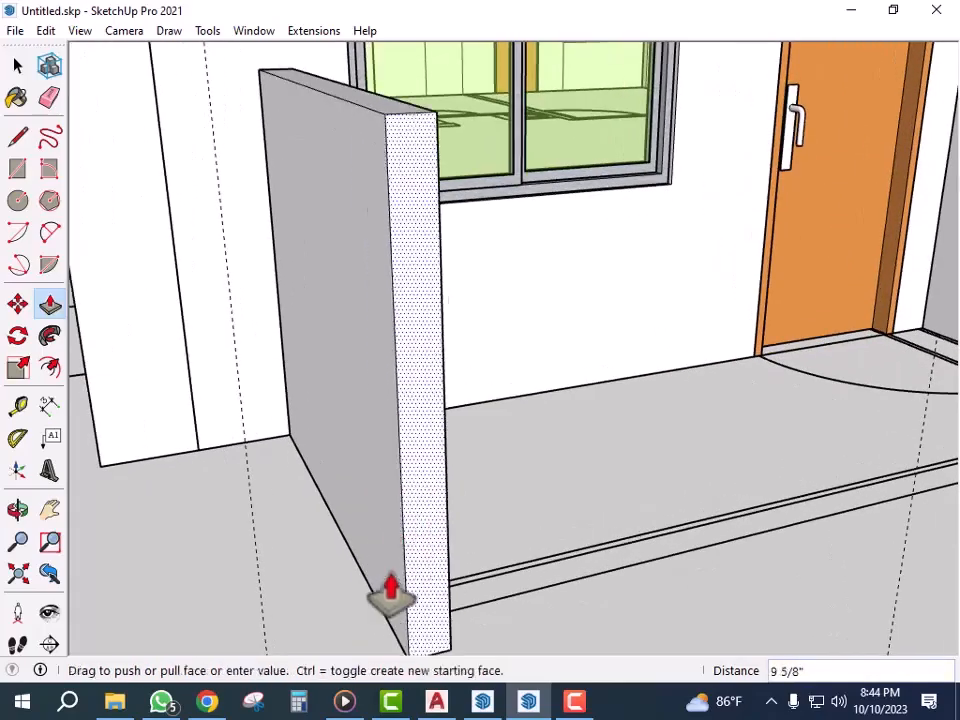
click(419, 598)
key(space)
- Make the porch's tall side wall and low side wall two separate groups
scroll(489, 583, down, 5)
middle_drag(399, 564, 470, 495)
scroll(470, 495, up, 3)
scroll(472, 492, up, 2)
click(480, 426)
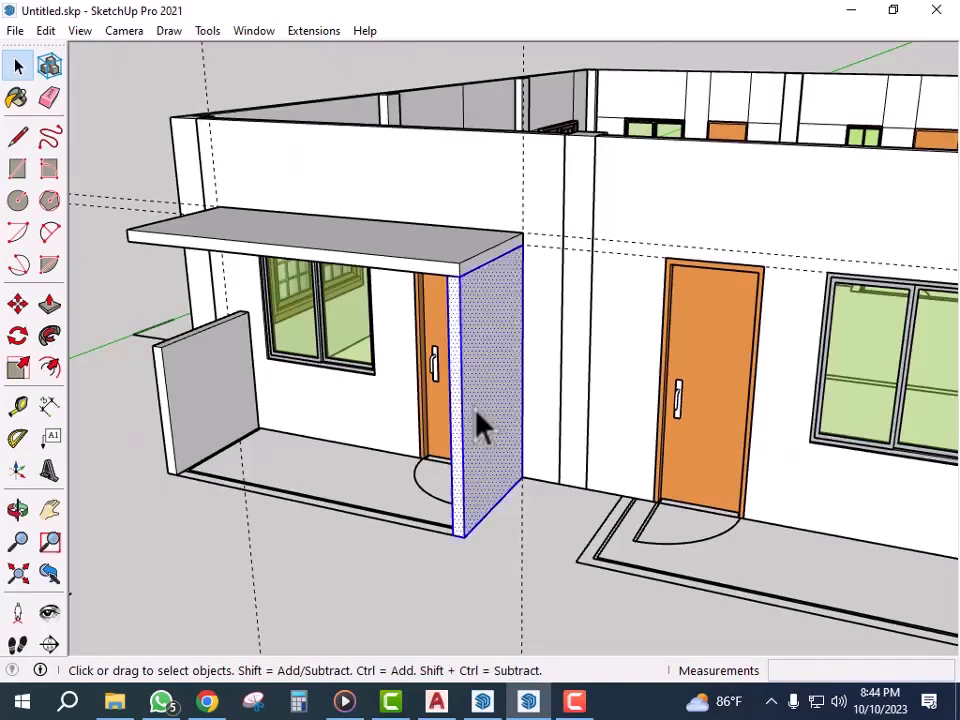
right_click(480, 426)
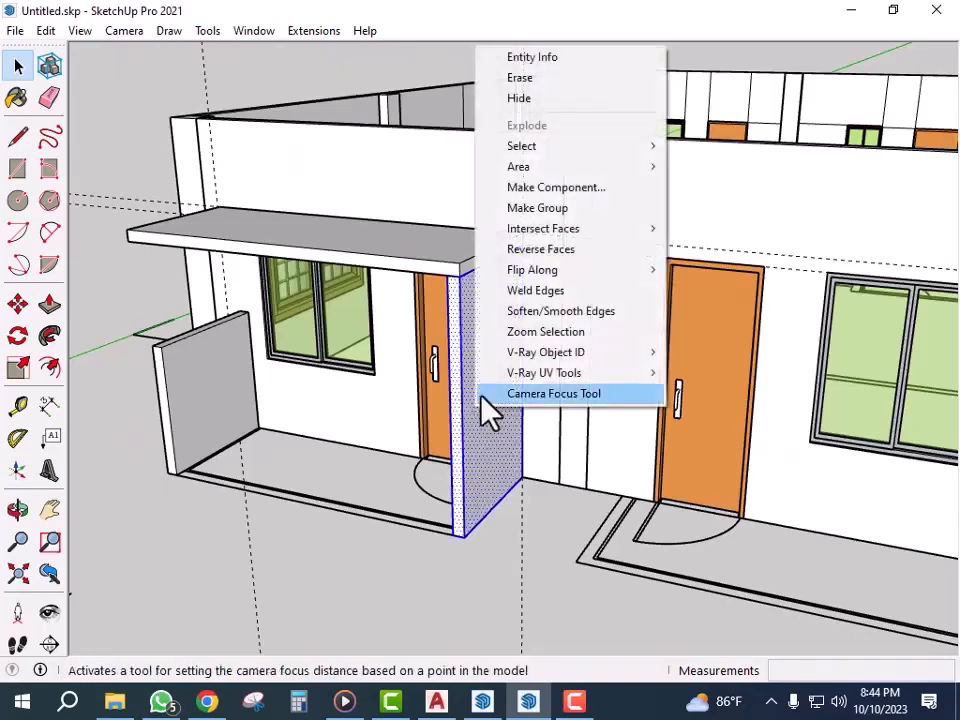
click(548, 208)
click(186, 403)
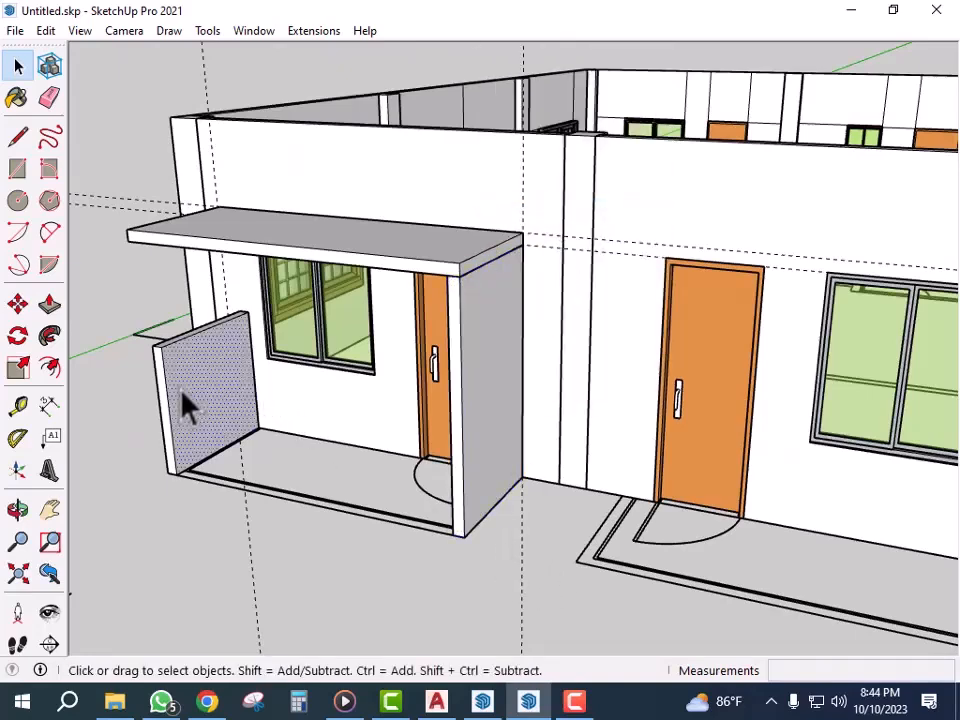
right_click(186, 403)
click(262, 188)
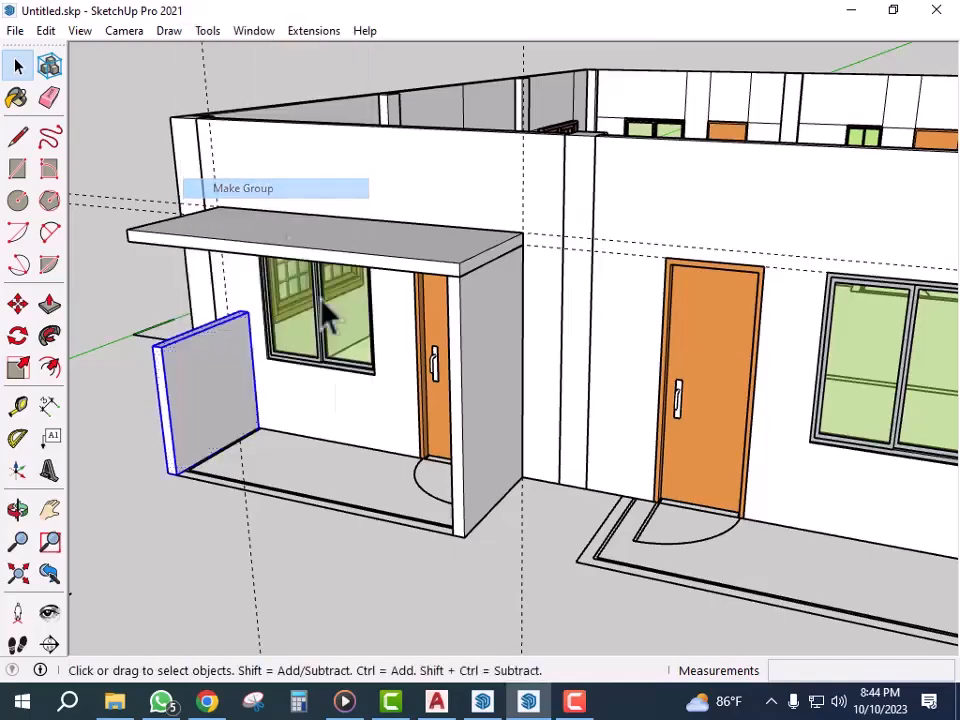
- Switch to AutoCAD and examine the ground-floor balconies and canopies in the front elevation, especially the second unit
scroll(390, 550, down, 3)
mouse_move(411, 542)
middle_down()
mouse_move(454, 514)
mouse_move(468, 578)
middle_up()
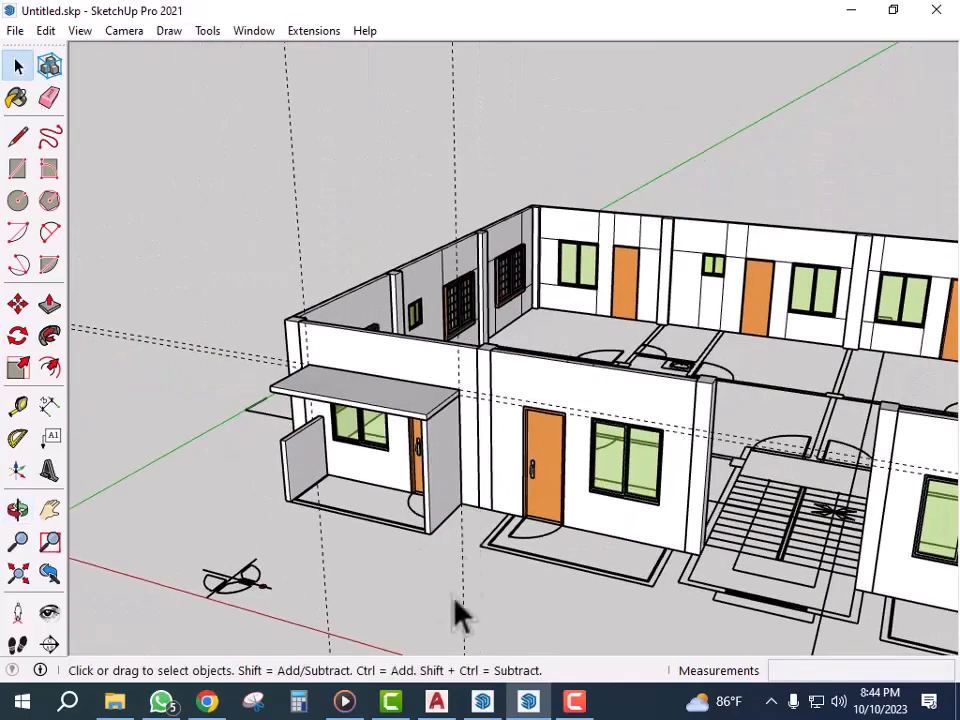
click(437, 703)
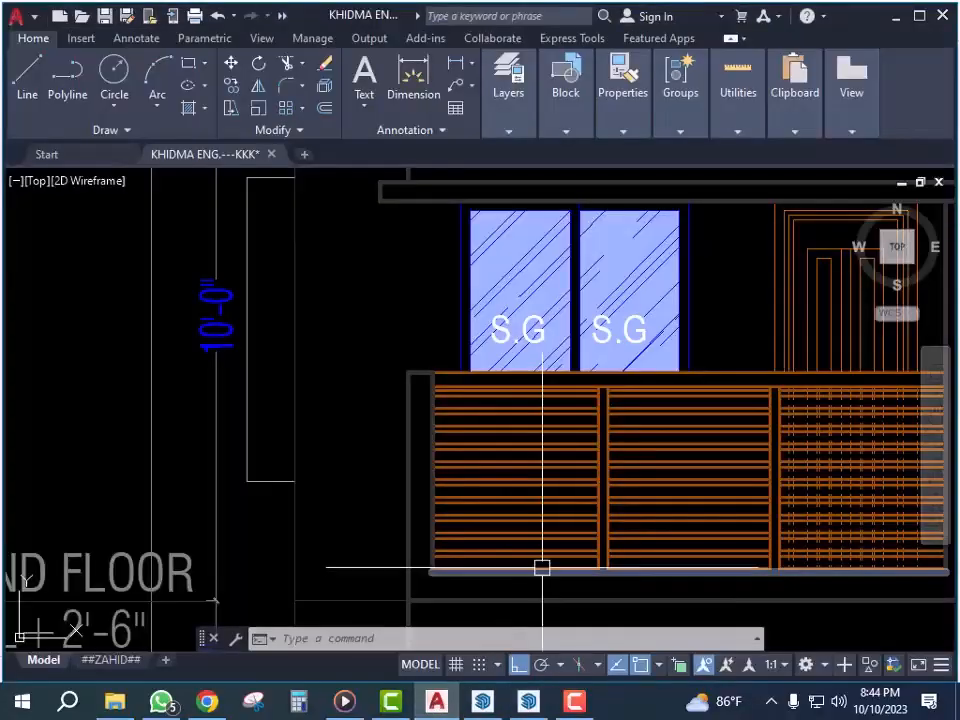
scroll(540, 572, down, 3)
middle_drag(531, 501, 446, 476)
scroll(489, 493, up, 2)
scroll(446, 476, up, 4)
scroll(641, 332, down, 3)
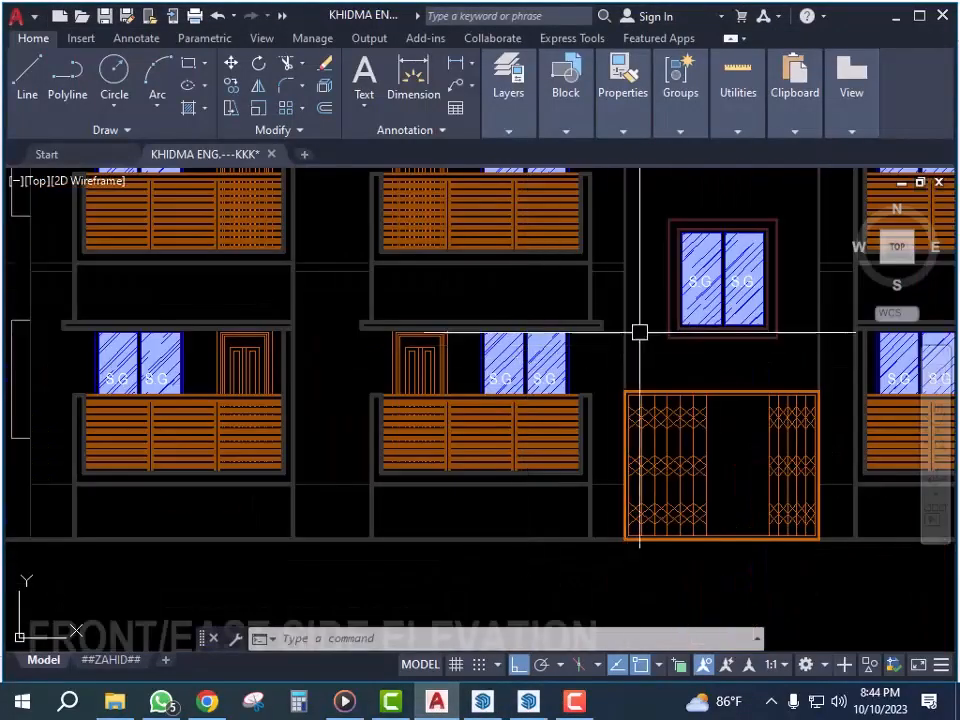
scroll(613, 326, up, 3)
scroll(610, 364, down, 2)
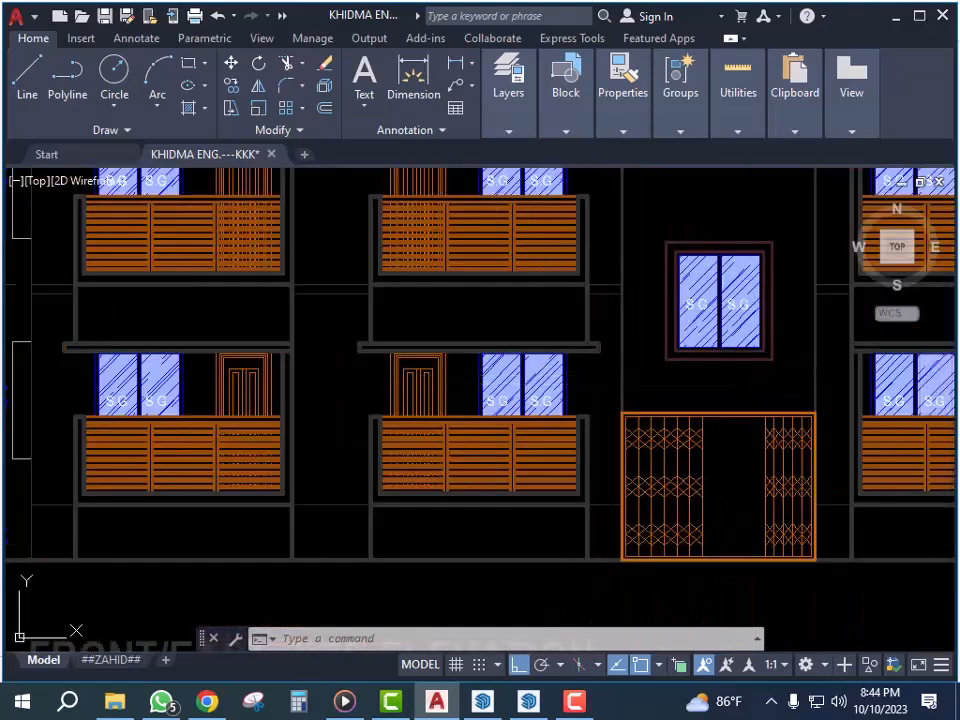
scroll(429, 343, up, 4)
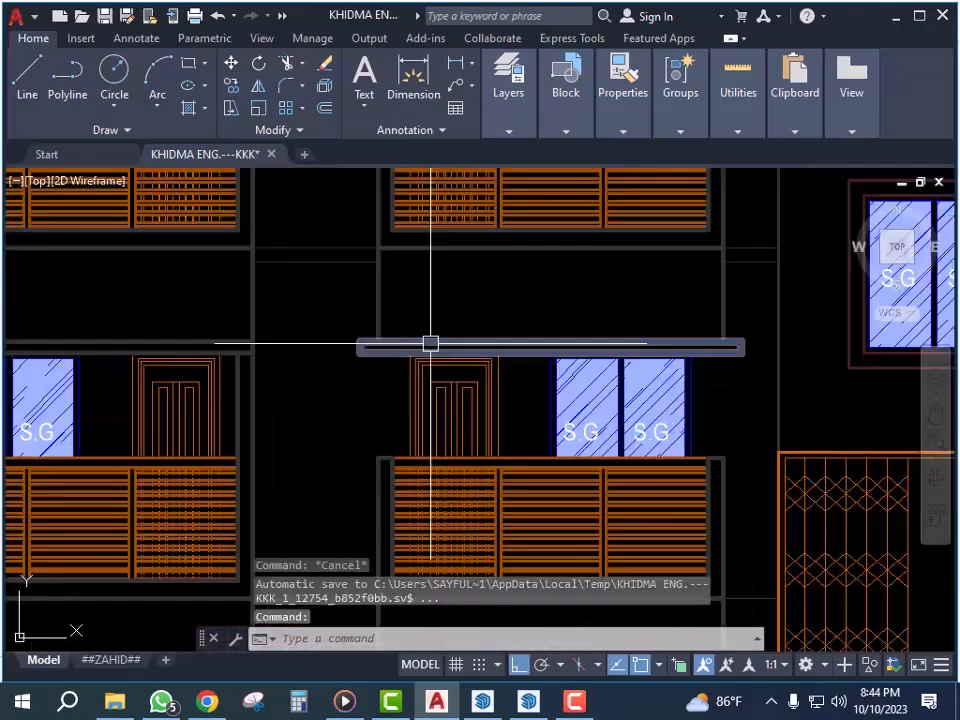
- Measure the horizontal distance from the second unit's door frame to the nearer end of its canopy
text(li)
key(Return)
scroll(380, 372, up, 4)
click(462, 337)
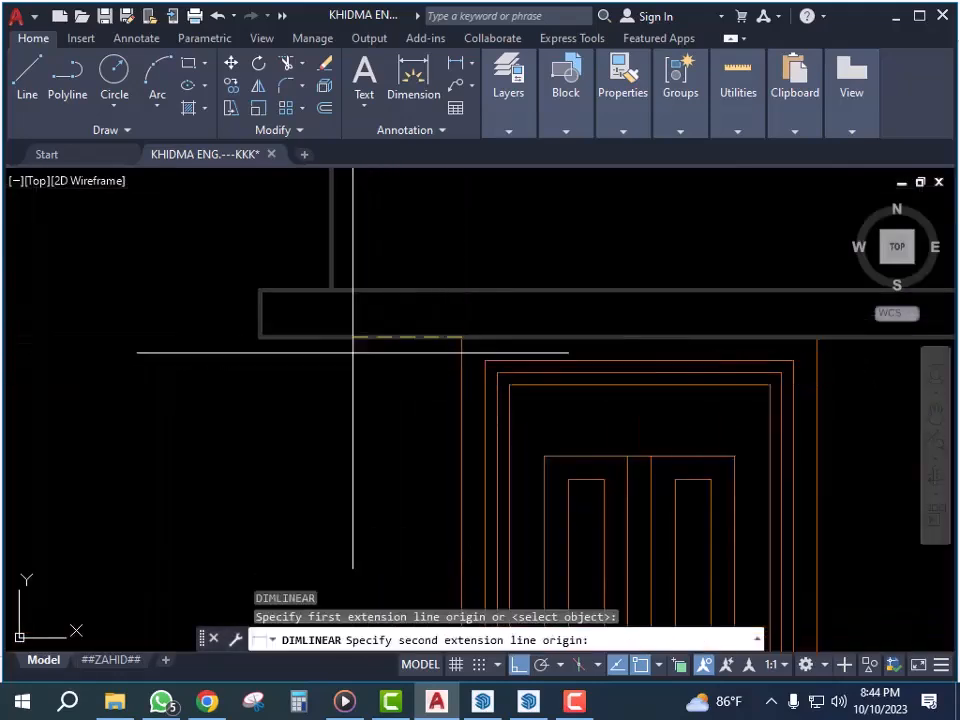
click(260, 337)
key(Escape)
- Measure the horizontal distance from the second unit's window edge to the other end of its canopy
scroll(260, 378, down, 3)
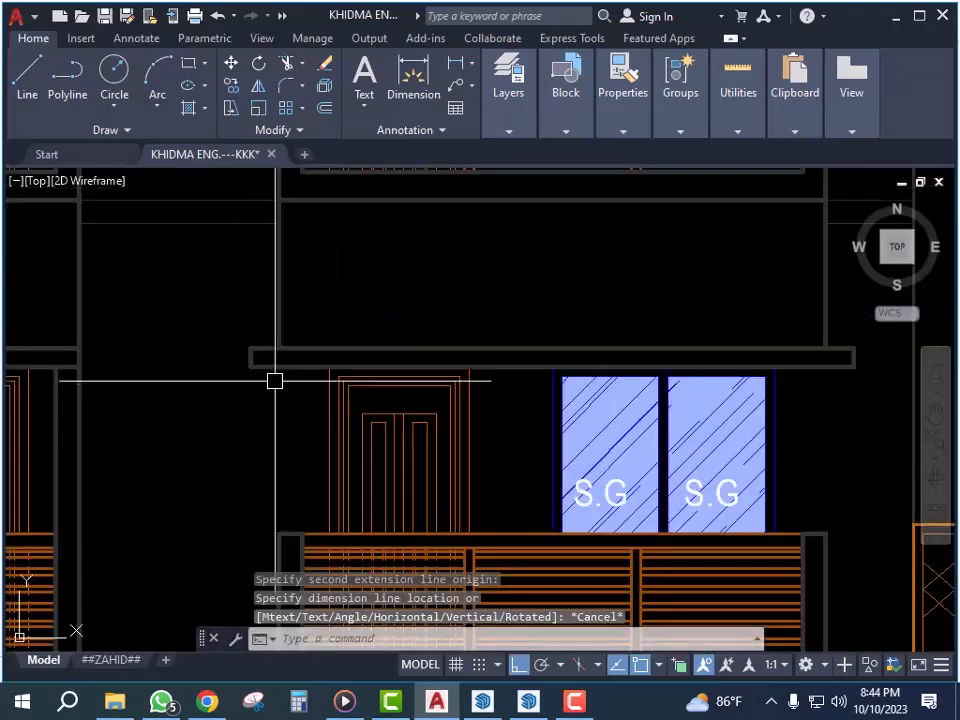
scroll(553, 388, down, 3)
scroll(450, 401, up, 5)
key(Return)
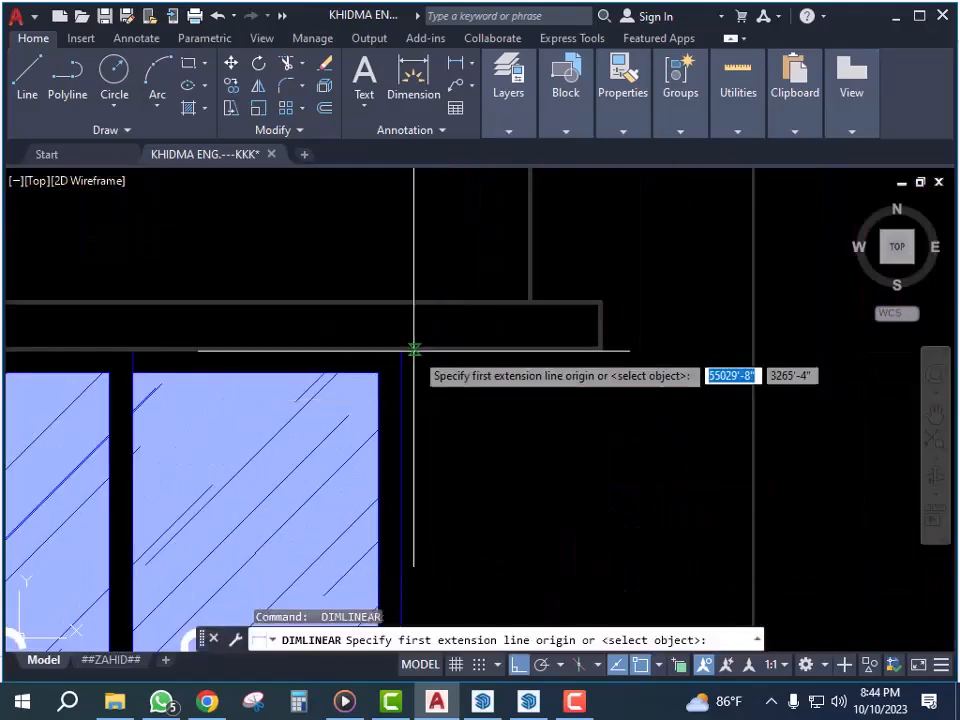
click(401, 349)
click(601, 351)
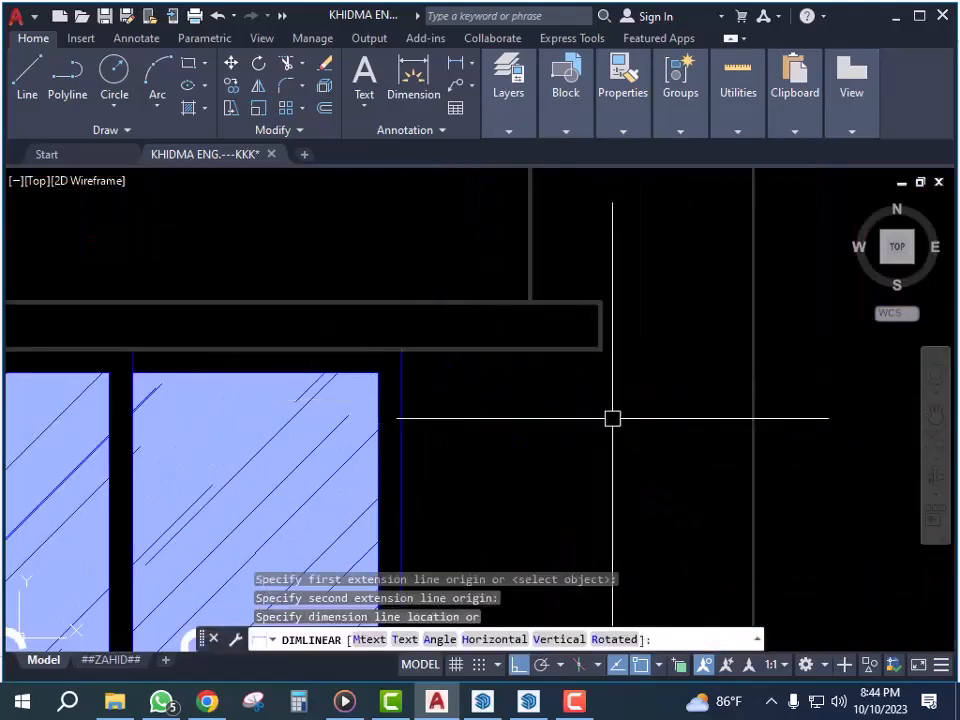
key(Escape)
scroll(495, 581, down, 4)
key(Escape)
key(Escape)
- Switch to SketchUp and place a vertical guide offset outward from the second unit's door frame for the canopy end
click(528, 700)
middle_drag(463, 489, 587, 537)
scroll(553, 467, up, 8)
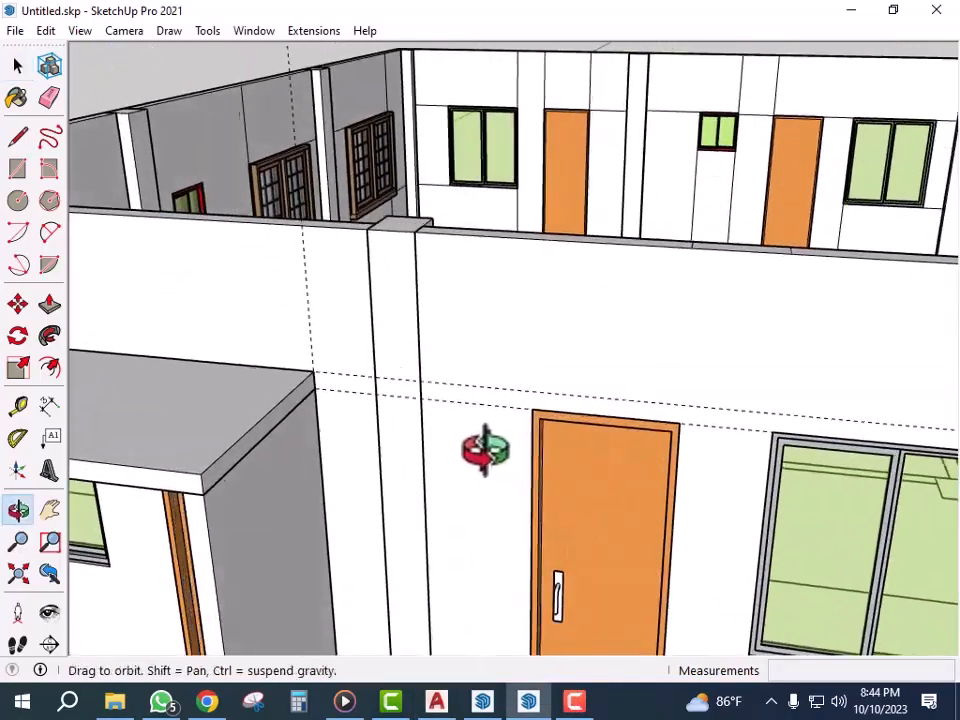
middle_drag(485, 450, 508, 452)
scroll(555, 450, up, 3)
key(t)
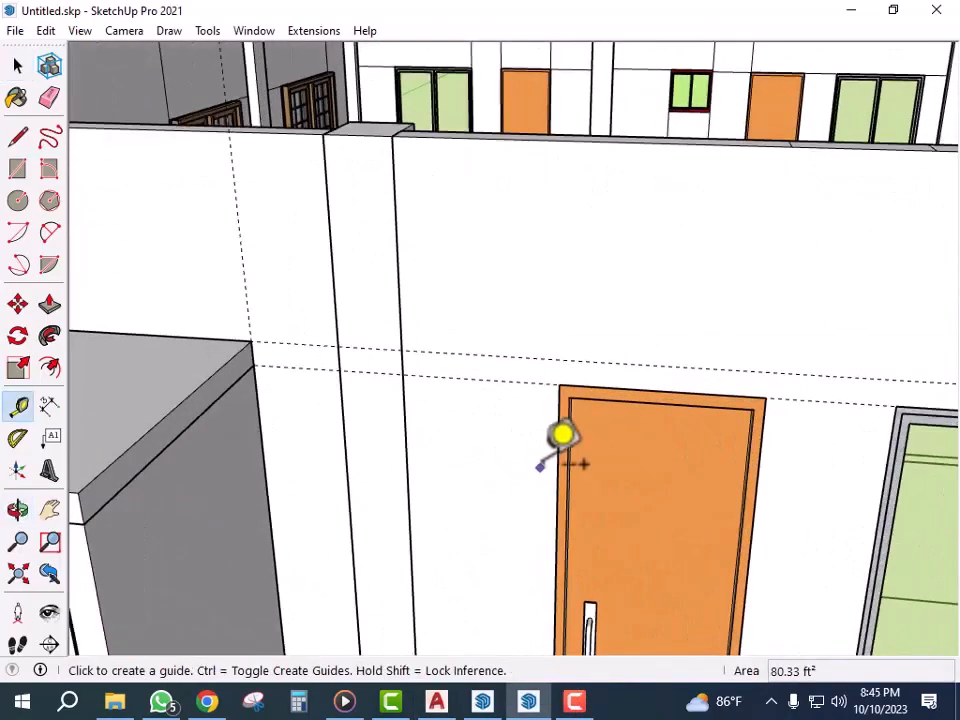
click(557, 466)
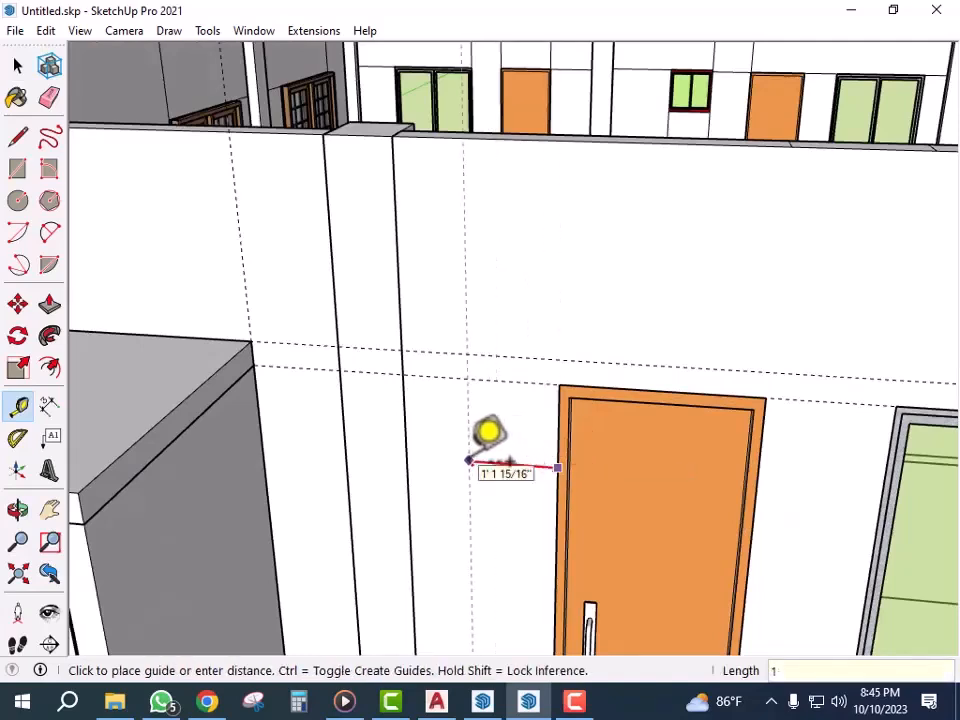
- Place a vertical guide offset outward from the second unit's window frame for the other end of the canopy
scroll(485, 447, down, 4)
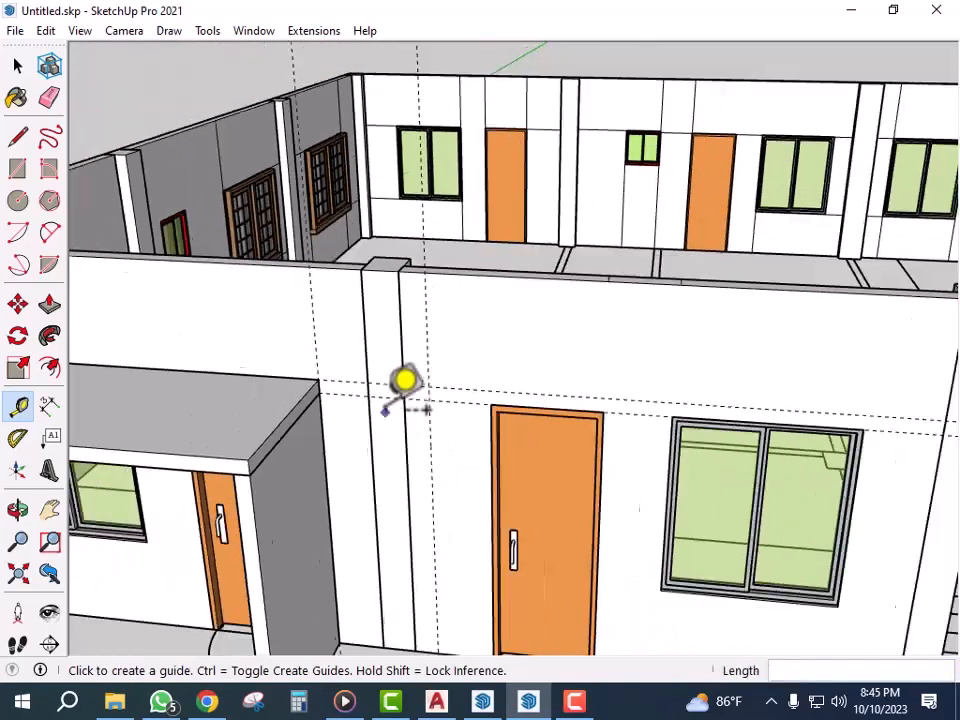
scroll(790, 490, up, 4)
click(766, 493)
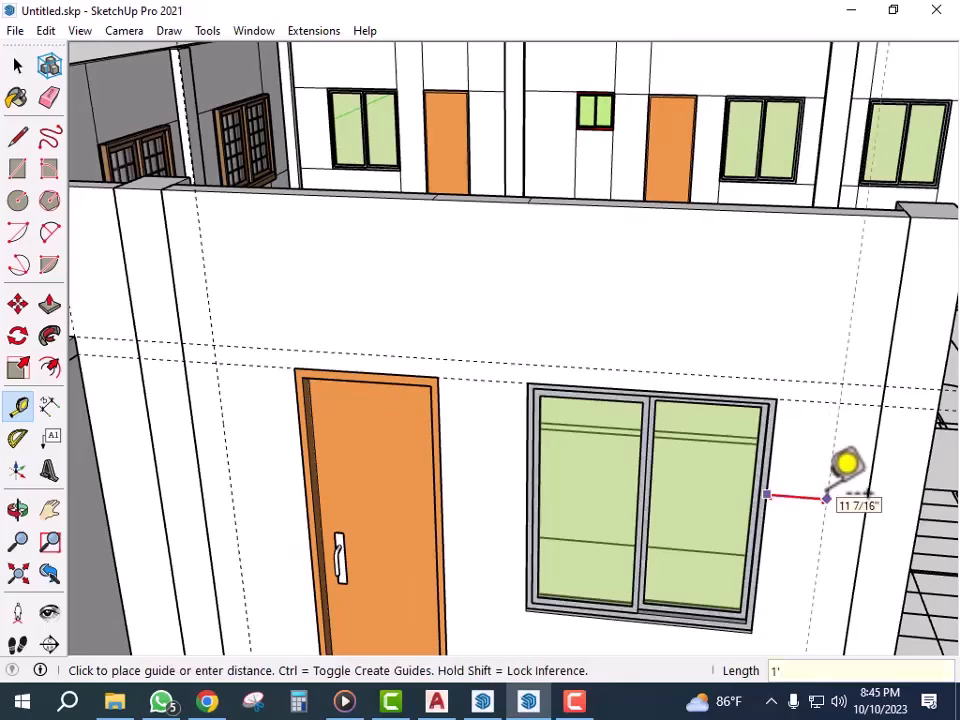
click(846, 463)
scroll(730, 433, down, 3)
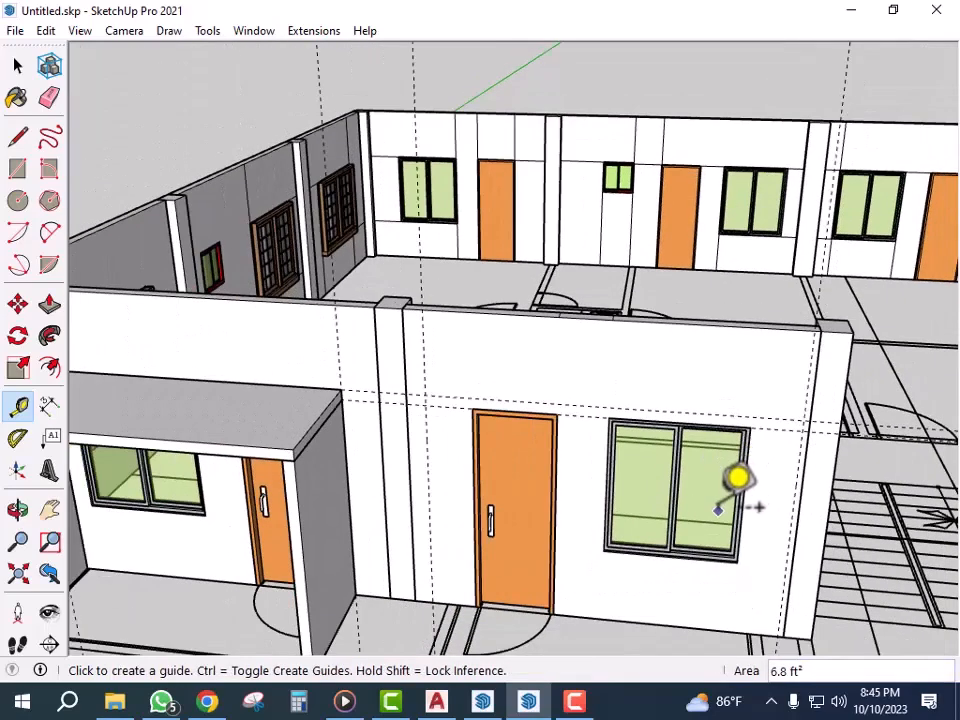
key(space)
- Draw a 10' 10" by 4" canopy rectangle on the wall above the second unit's door and window, between the guide intersections
middle_drag(722, 497, 649, 540)
key(r)
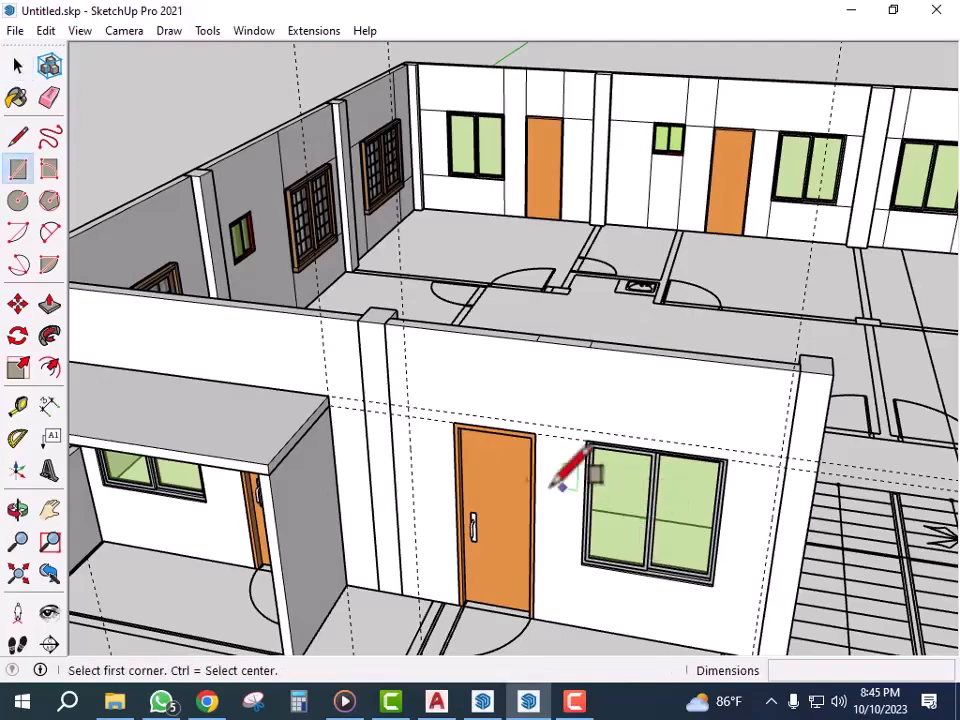
scroll(410, 440, up, 2)
click(405, 393)
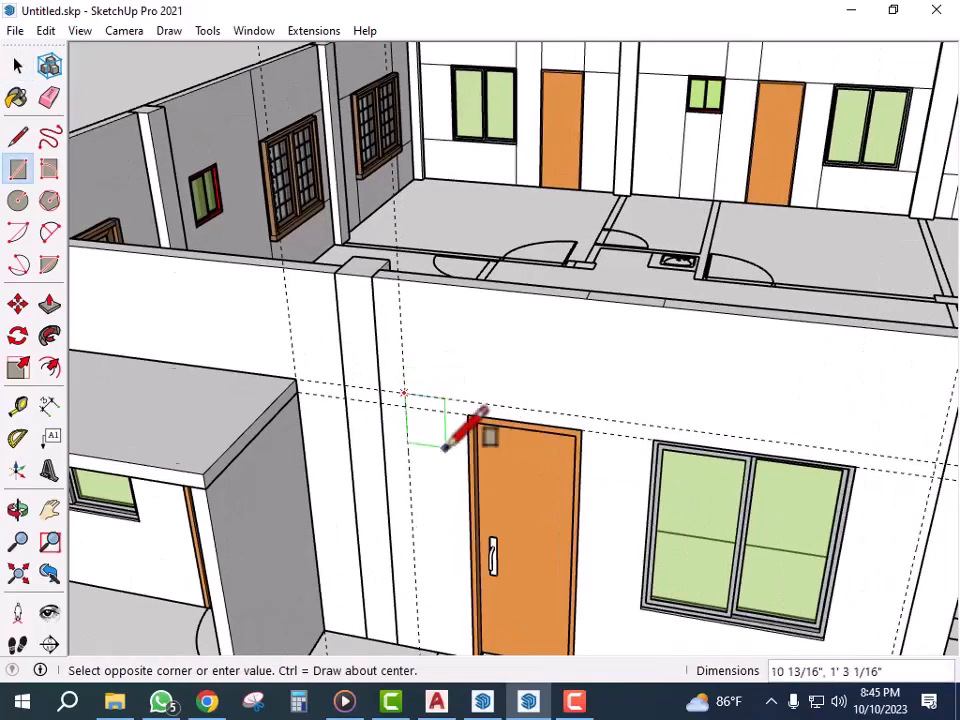
scroll(814, 461, down, 2)
scroll(790, 468, up, 2)
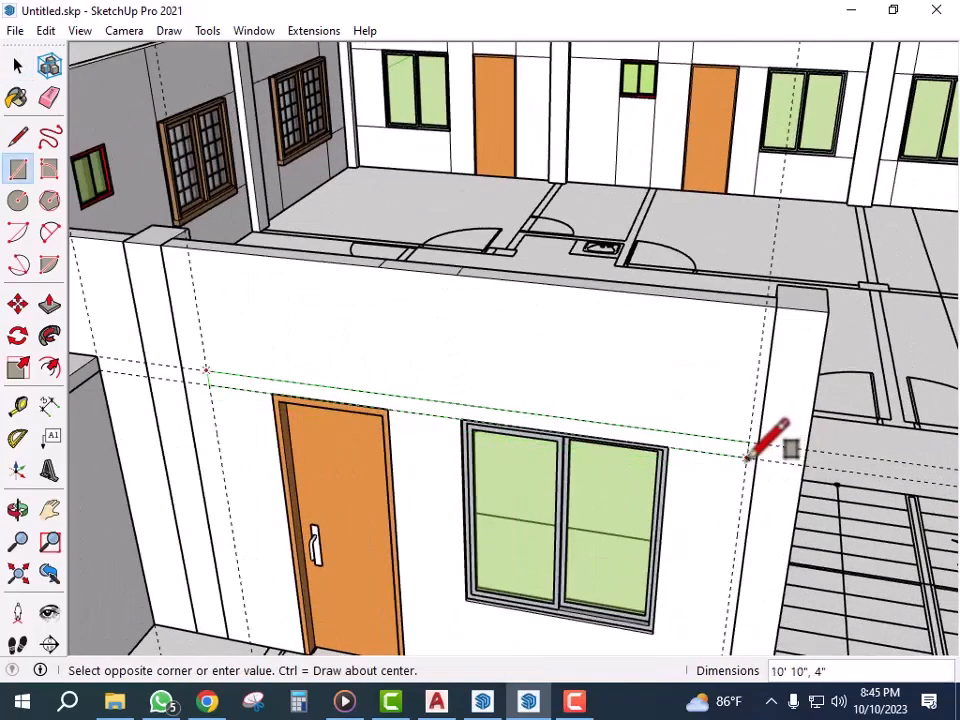
click(747, 456)
- Extrude the second unit's canopy face outward 3' 11", matching the outer corner of the porch outline on the floor plan
key(p)
click(722, 452)
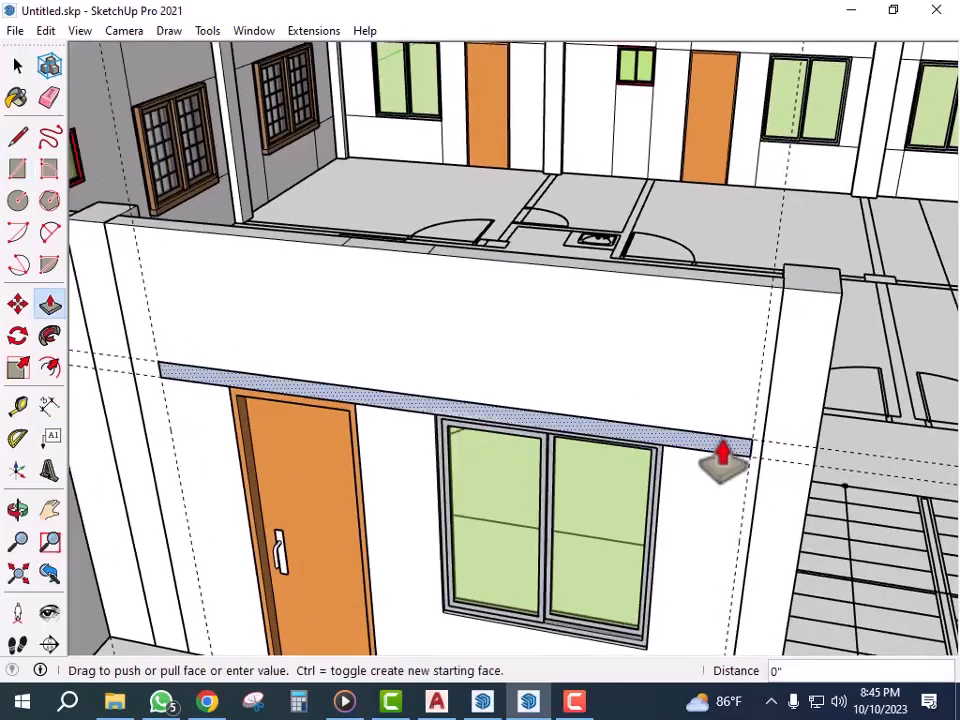
middle_drag(663, 482, 650, 395)
scroll(647, 551, down, 3)
scroll(647, 602, up, 4)
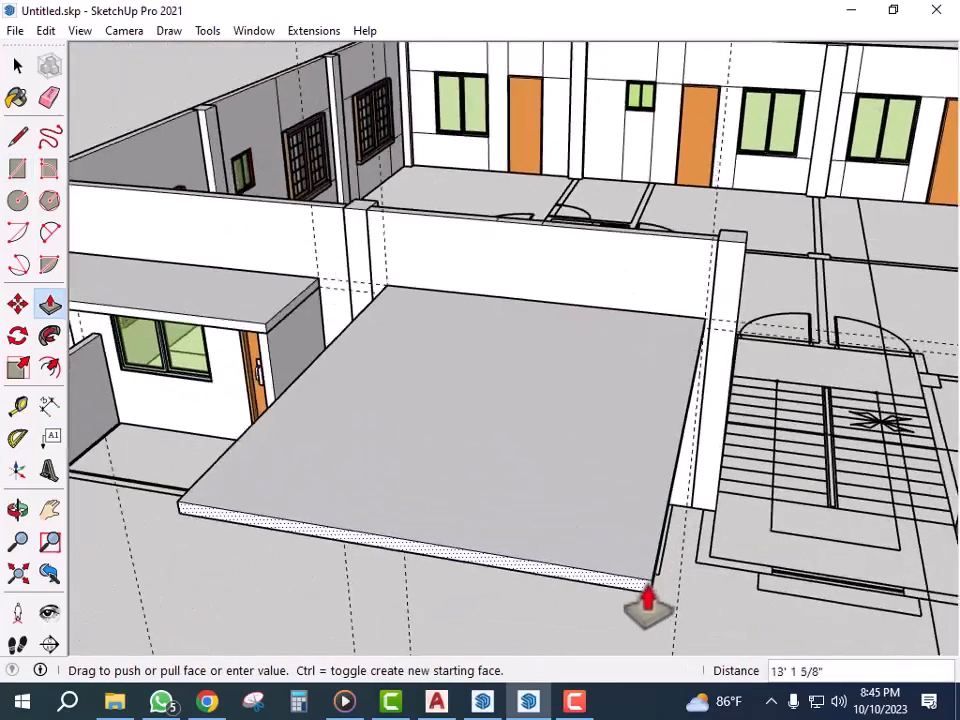
click(658, 596)
middle_drag(658, 596, 612, 525)
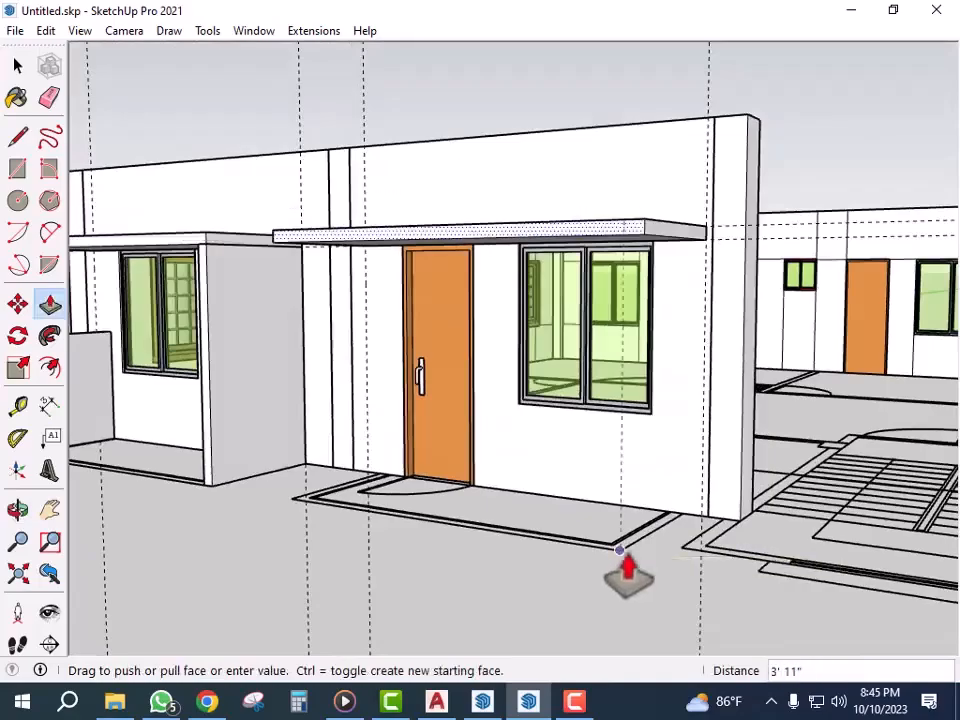
click(621, 562)
key(space)
- Draw a 4" by 3' 11" side wall footprint over the plan lines at the door end of the second unit's porch
mouse_move(606, 570)
middle_down()
mouse_move(579, 514)
mouse_move(471, 503)
mouse_move(583, 574)
mouse_move(611, 564)
mouse_move(592, 570)
middle_up()
scroll(583, 574, up, 2)
scroll(592, 570, up, 3)
scroll(568, 557, up, 4)
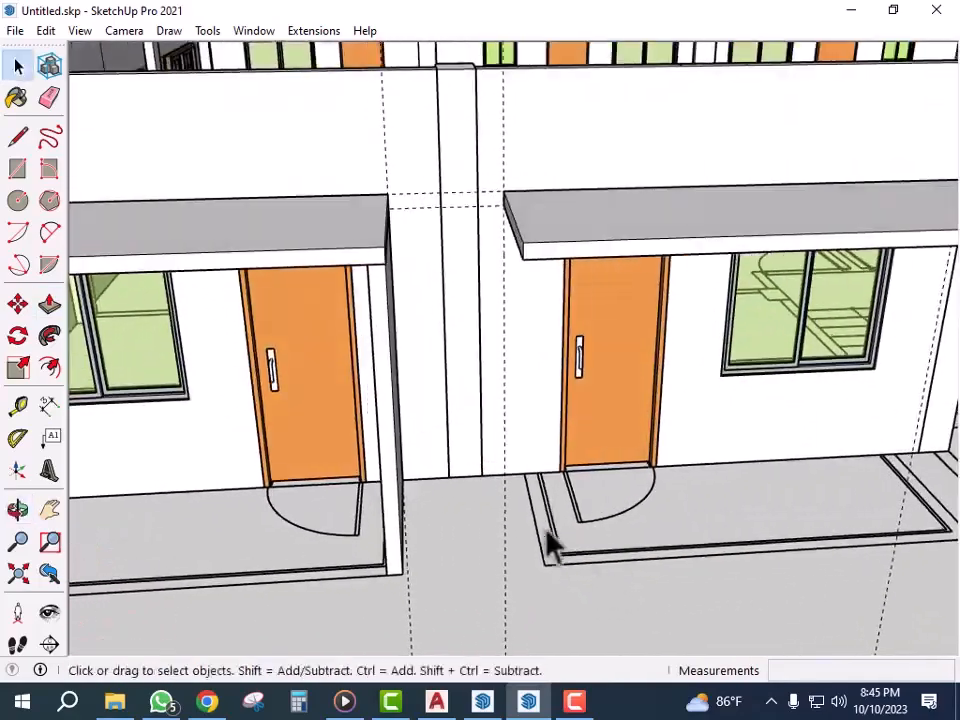
key(r)
scroll(525, 447, up, 2)
scroll(524, 447, up, 2)
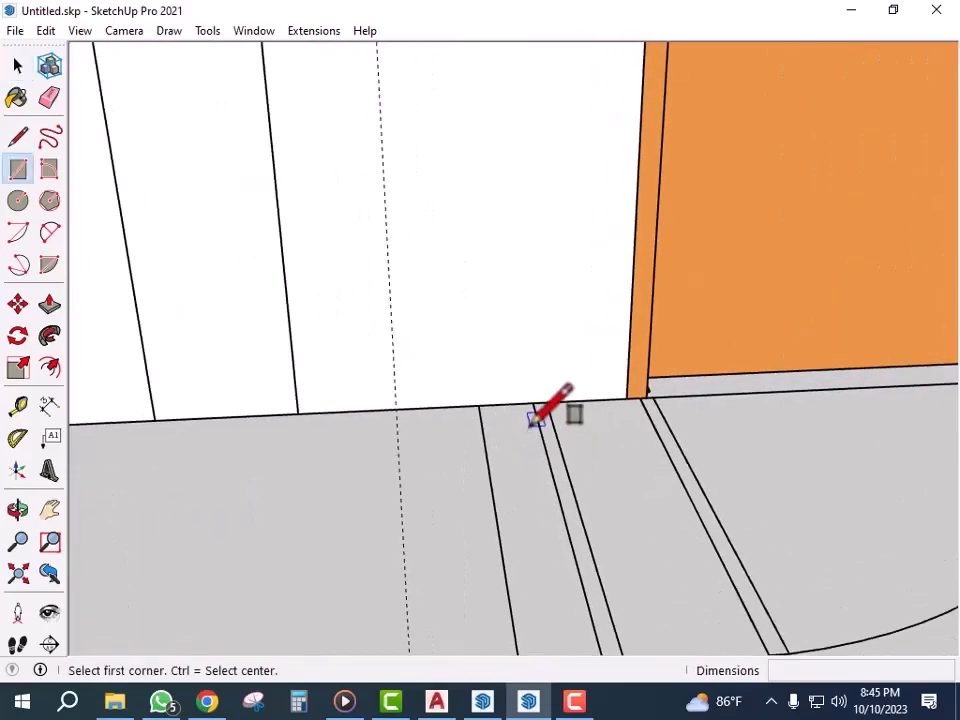
click(530, 403)
scroll(508, 403, down, 3)
scroll(530, 580, down, 2)
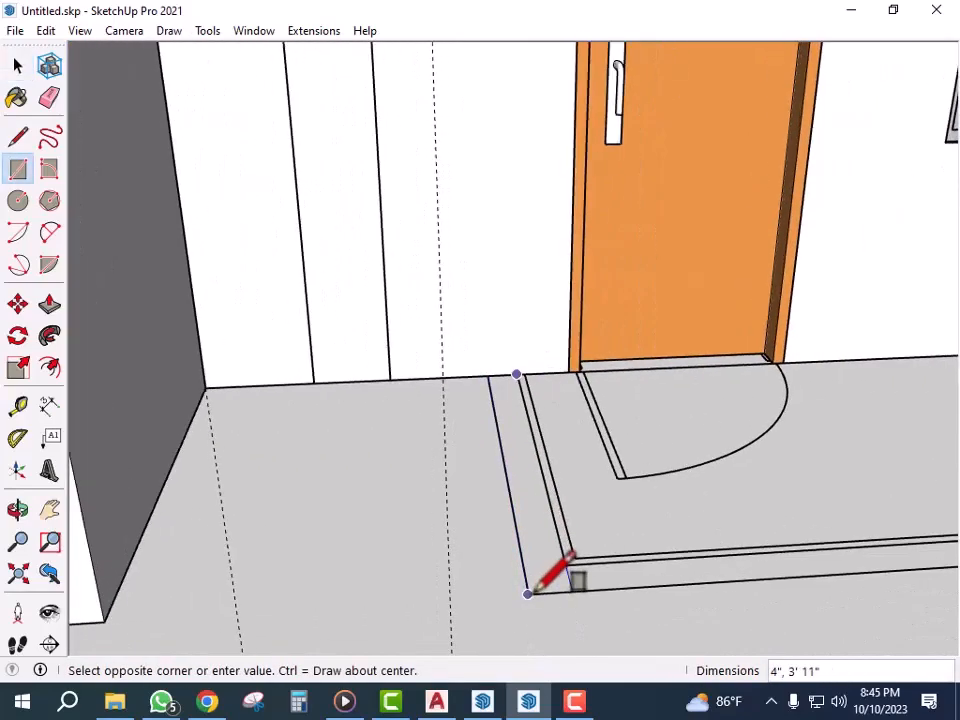
click(531, 590)
- Draw a matching 4" by 3' 11" side wall footprint at the window end of the second unit's porch
scroll(422, 549, down, 3)
scroll(410, 510, down, 3)
middle_drag(410, 510, 636, 561)
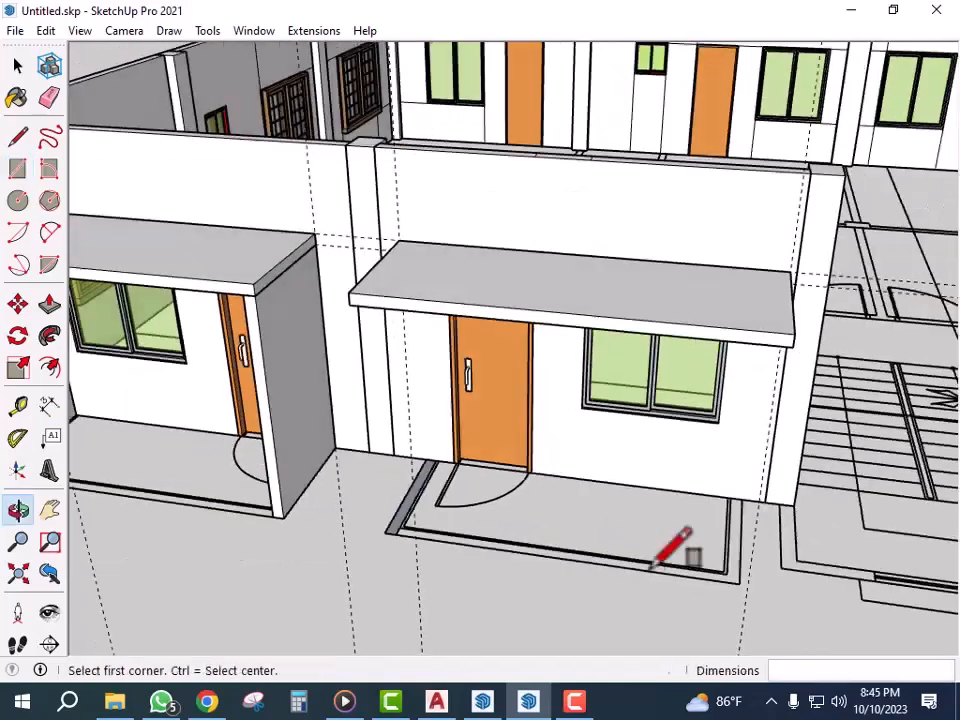
scroll(786, 514, up, 3)
scroll(739, 476, up, 4)
click(670, 433)
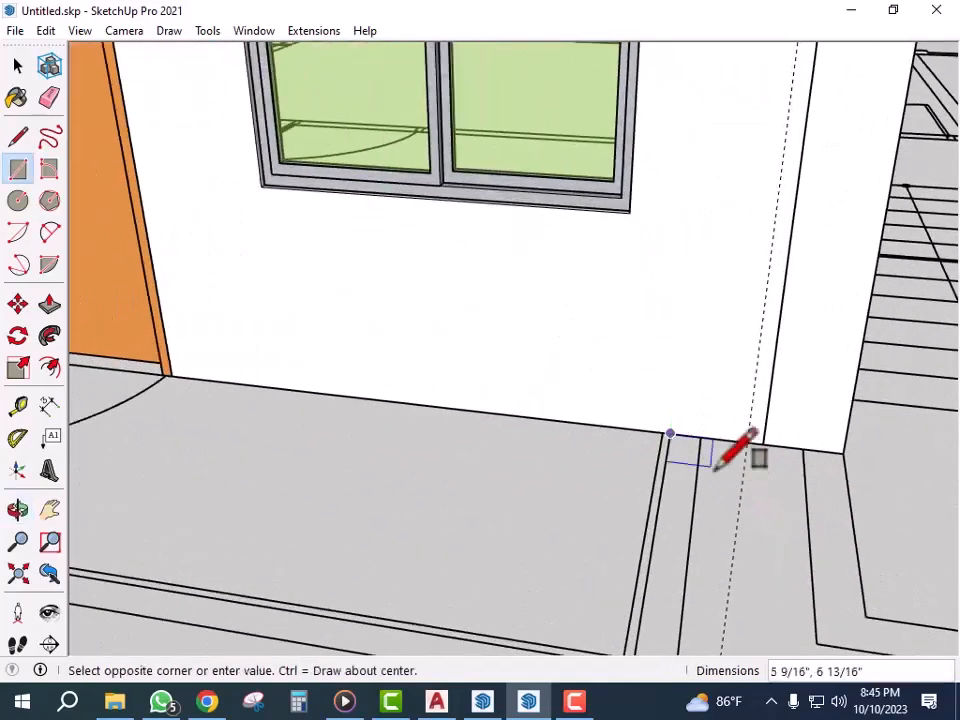
scroll(690, 430, down, 3)
click(674, 546)
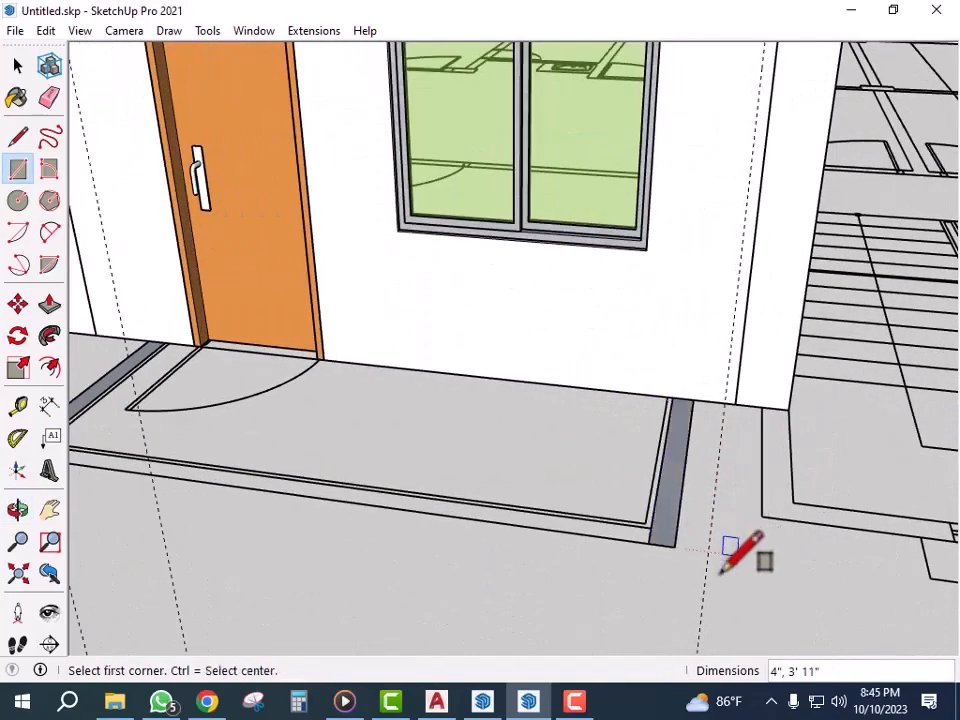
key(space)
- Extrude the side wall footprint at the porch's window end up 4'
key(p)
click(666, 548)
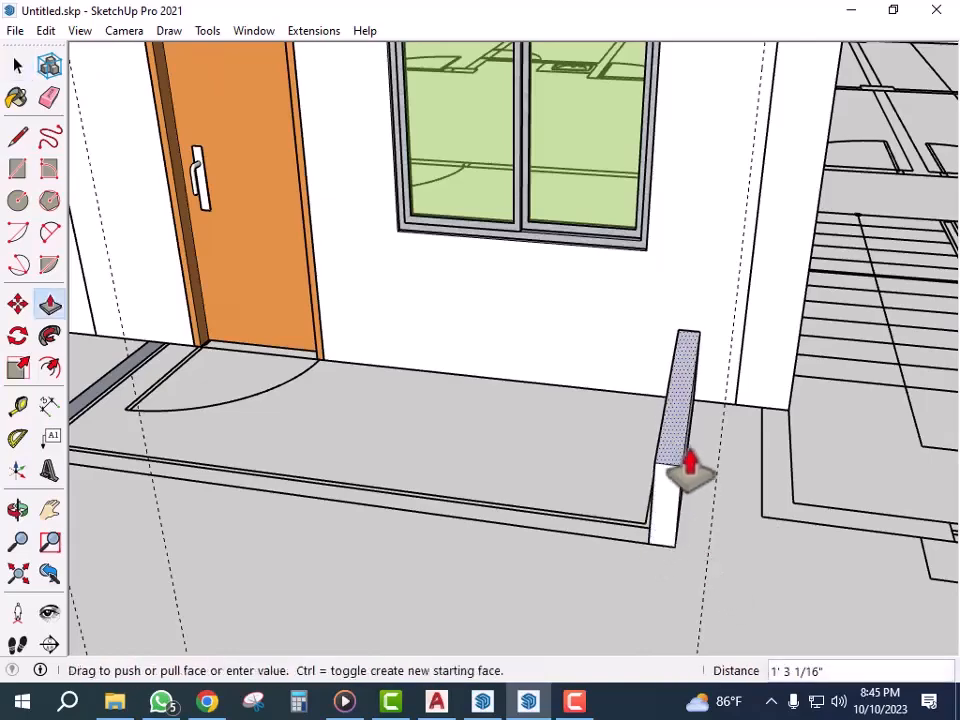
text(4)
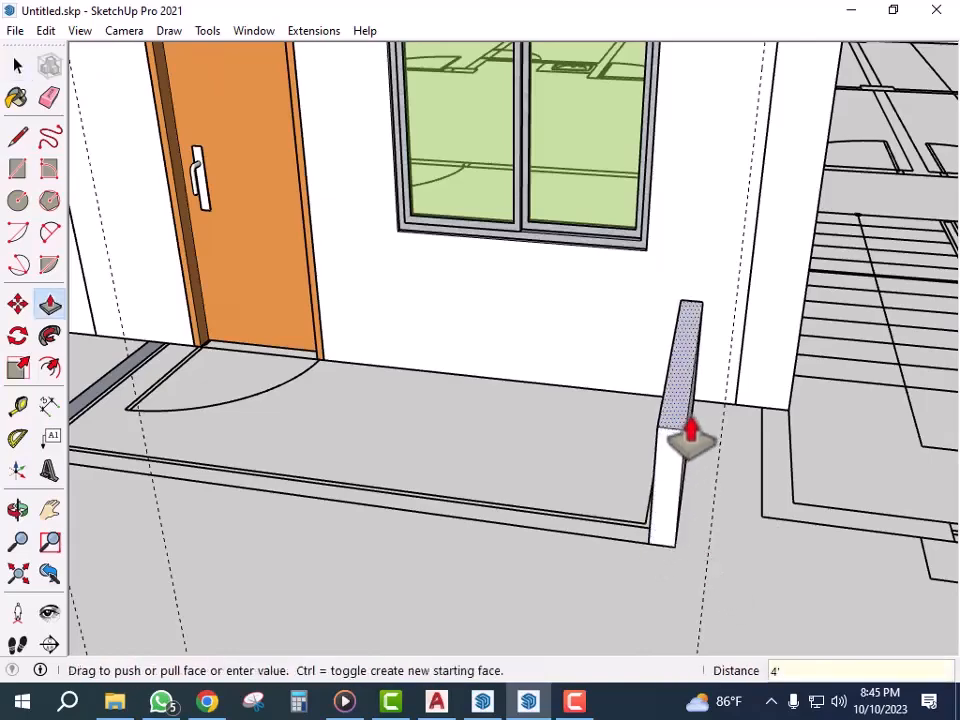
key(Return)
scroll(752, 489, down, 3)
- Extrude the side wall footprint at the porch's door end up 4'
middle_drag(752, 489, 279, 429)
scroll(356, 514, up, 5)
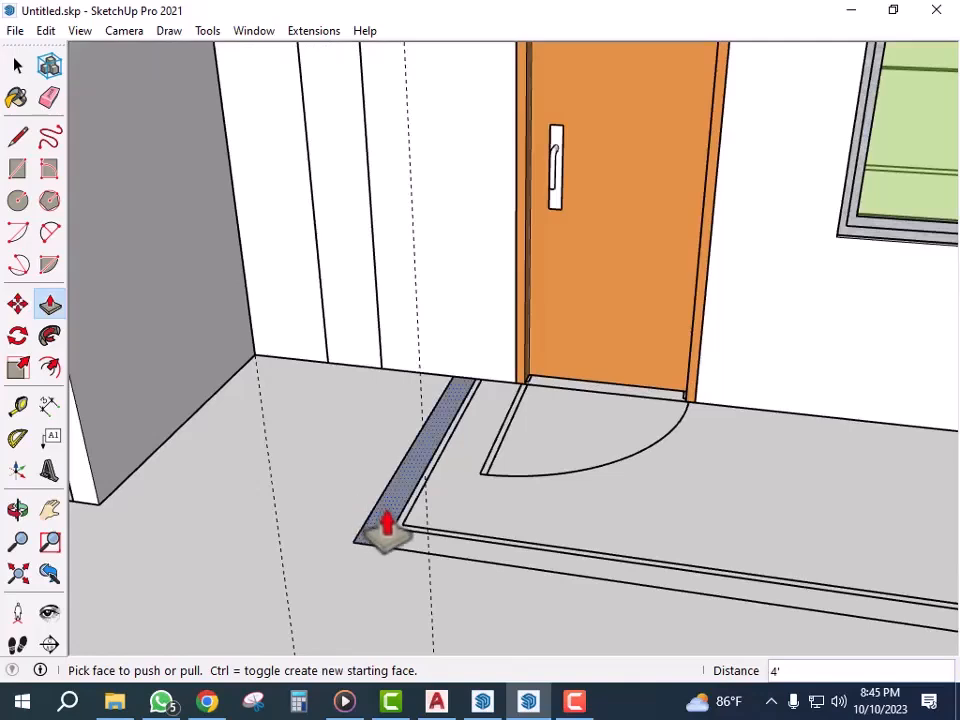
double_click(386, 530)
key(ctrl+z)
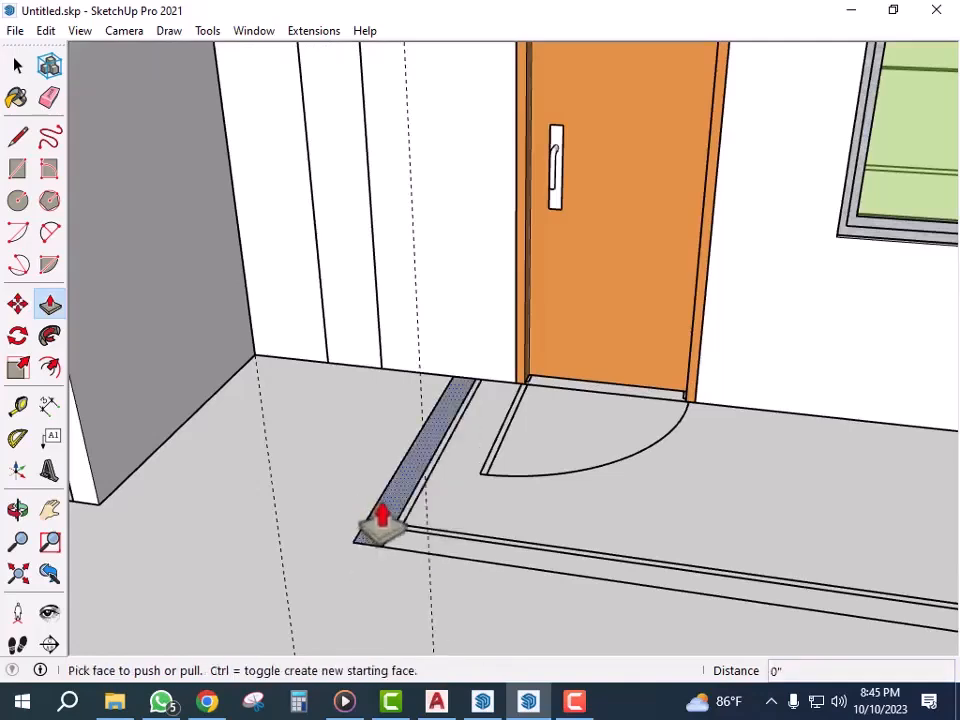
click(381, 514)
text(4')
key(Return)
scroll(381, 461, down, 3)
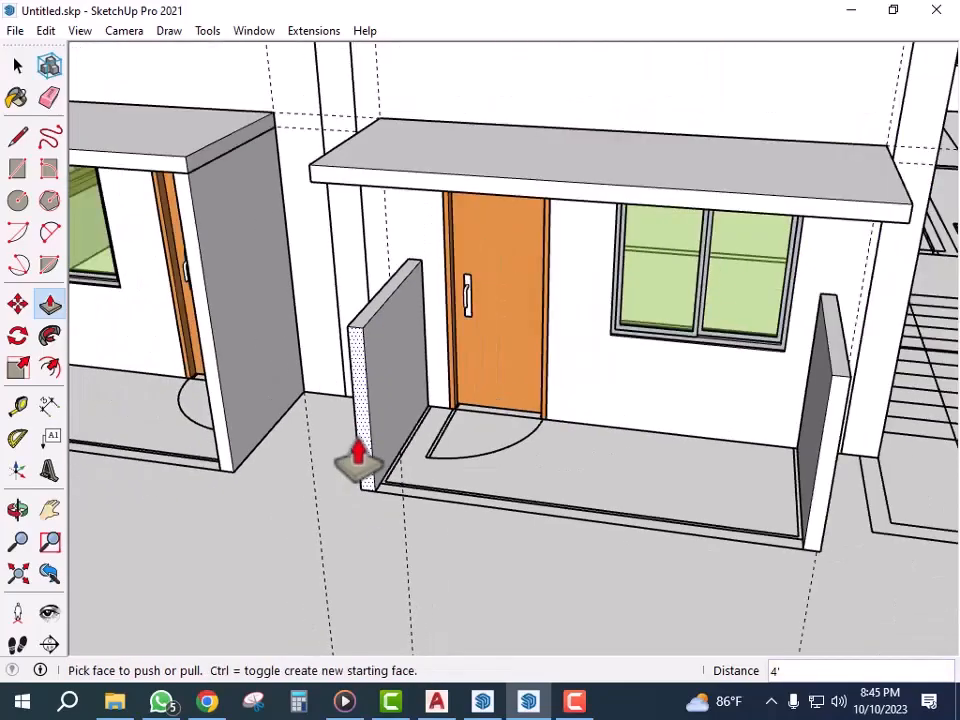
scroll(358, 458, down, 5)
- Make each of the second porch's two side walls its own group
key(space)
middle_drag(613, 493, 563, 455)
scroll(563, 455, up, 5)
click(555, 428)
right_click(555, 426)
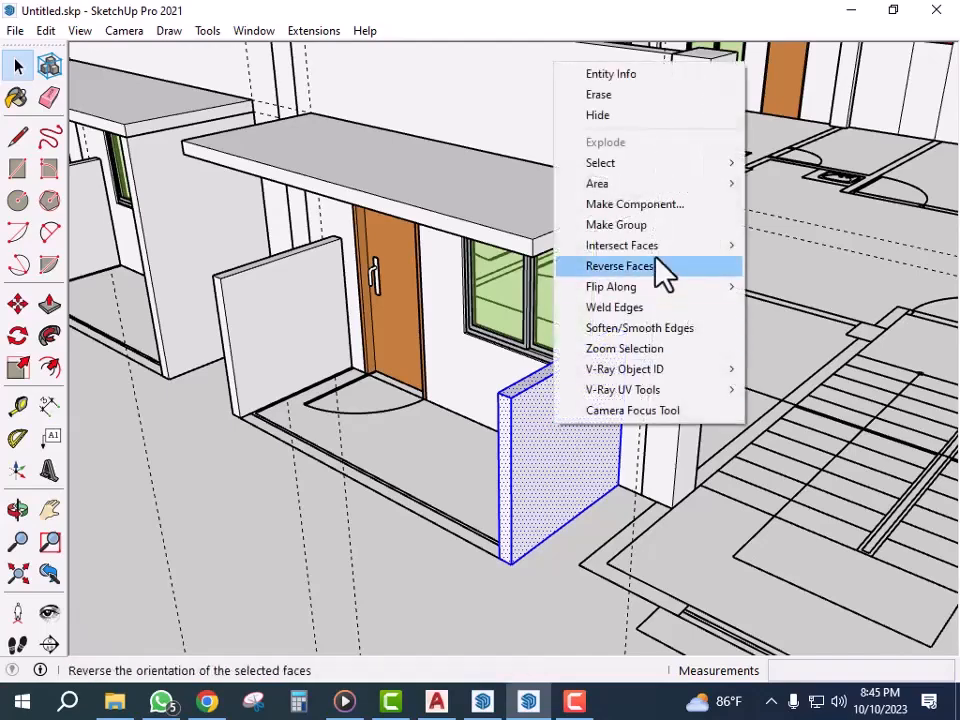
click(645, 226)
click(469, 576)
click(243, 297)
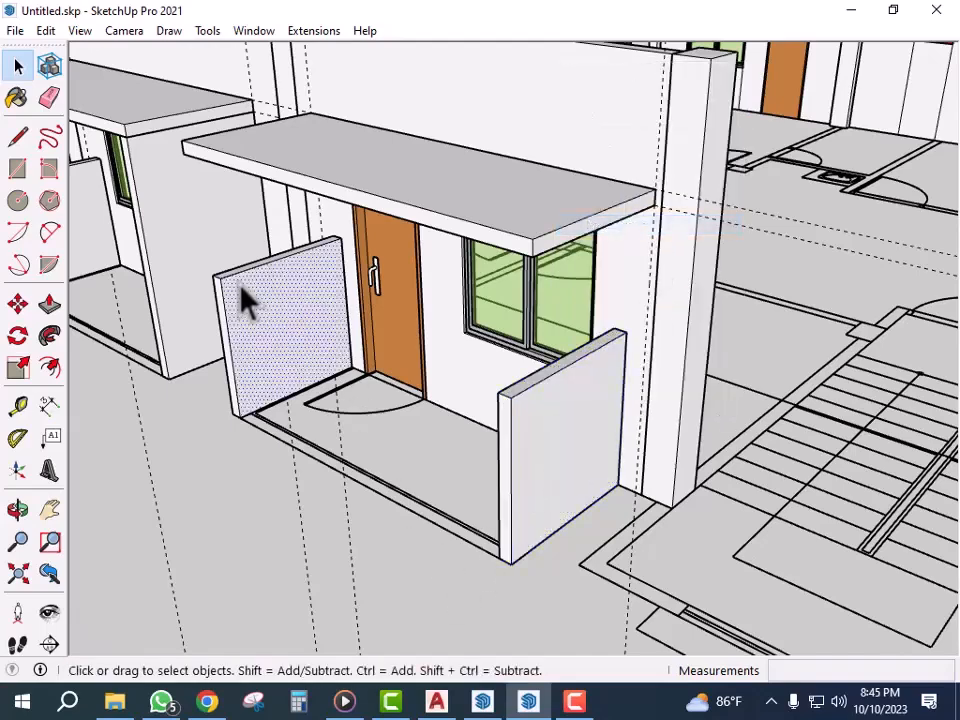
double_click(241, 292)
right_click(241, 292)
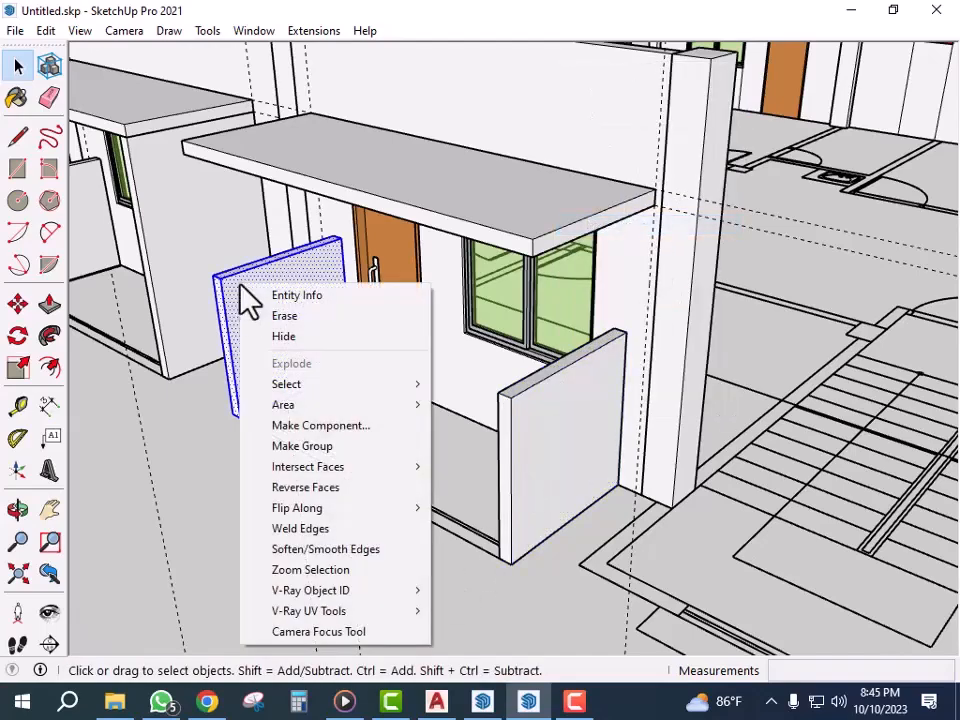
click(312, 450)
- Switch to AutoCAD and examine the front elevation past the entrance gate, especially the next unit's ground-floor canopy, window and door
click(436, 701)
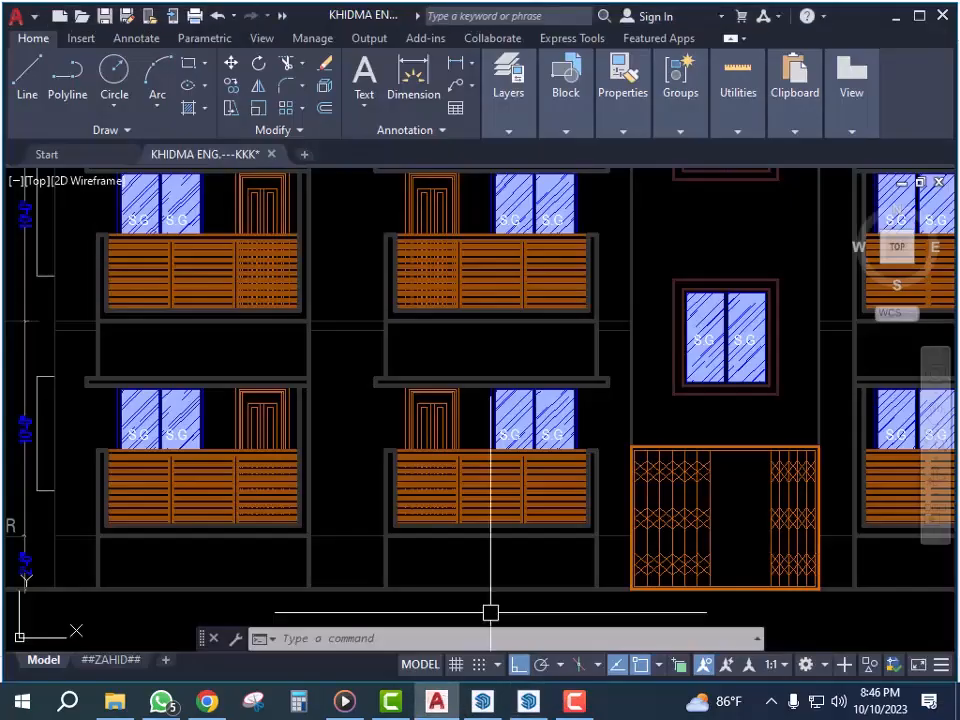
middle_drag(632, 495, 553, 493)
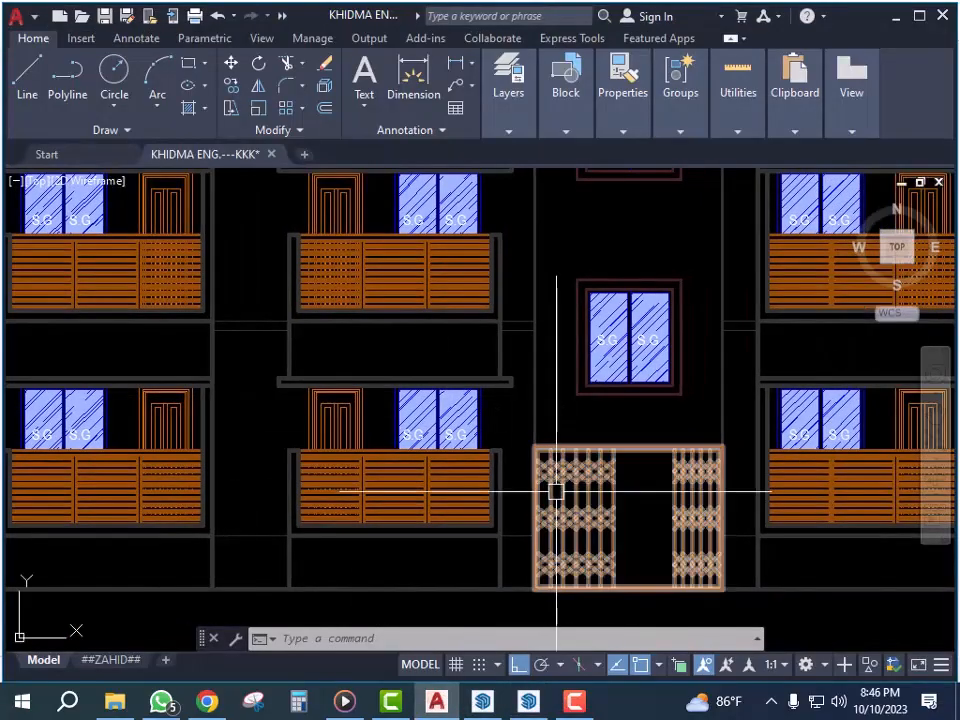
mouse_move(556, 491)
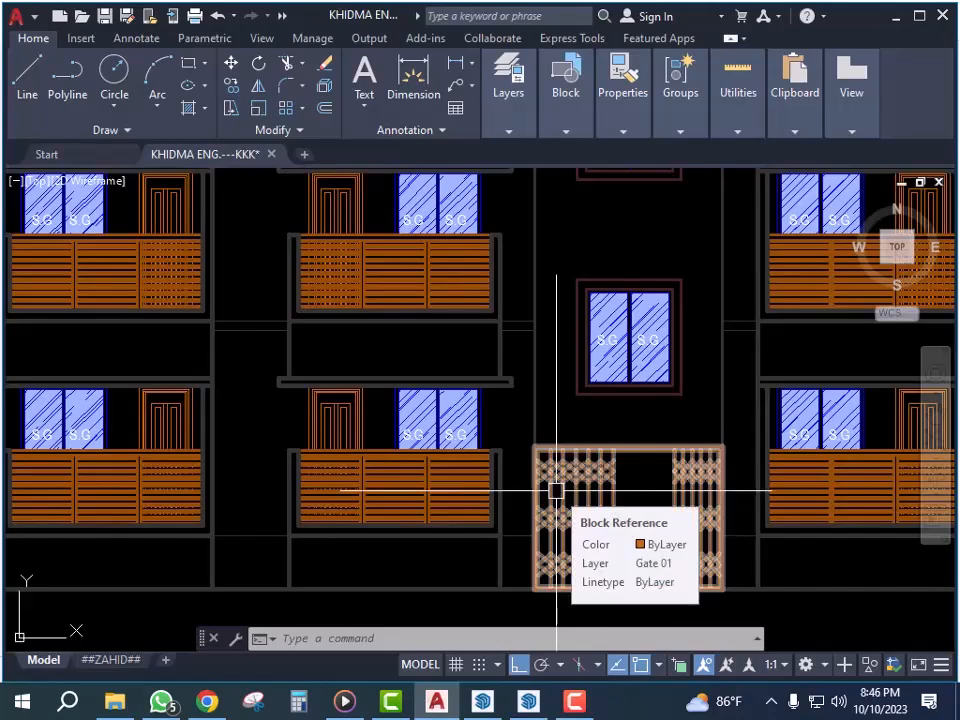
scroll(409, 480, down, 4)
scroll(300, 460, up, 2)
middle_drag(469, 474, 283, 451)
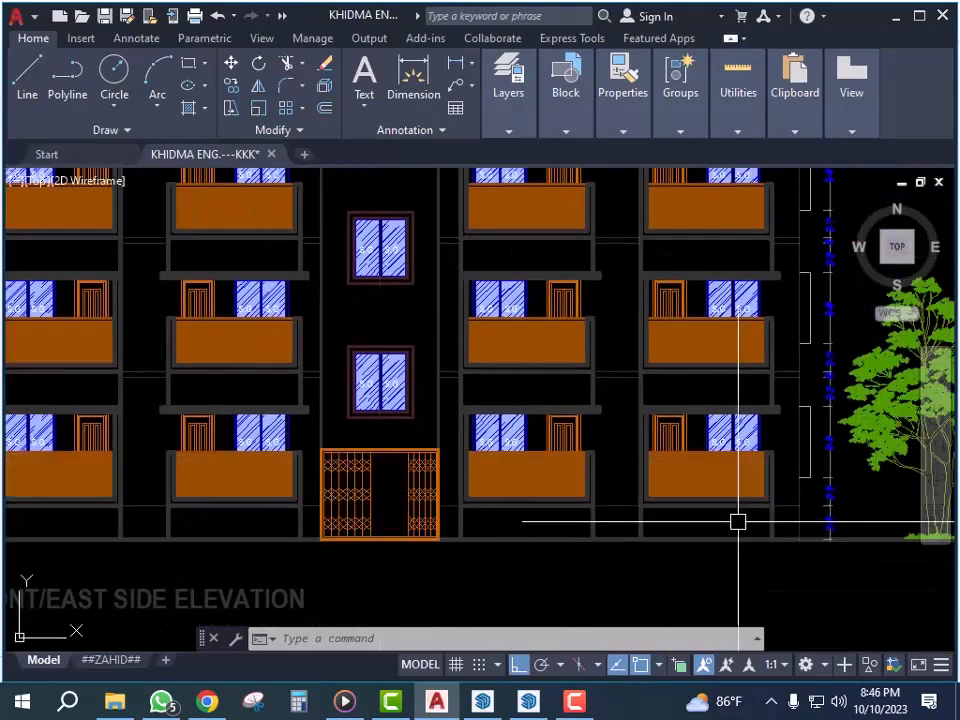
middle_drag(737, 521, 626, 510)
scroll(349, 420, up, 3)
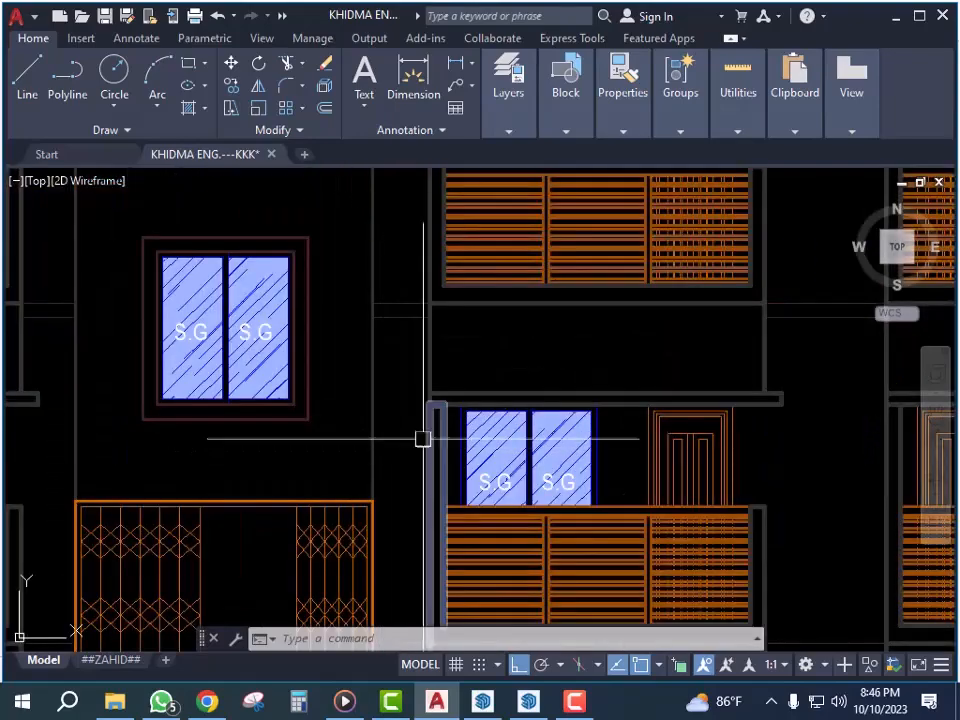
scroll(450, 405, down, 2)
scroll(455, 372, up, 5)
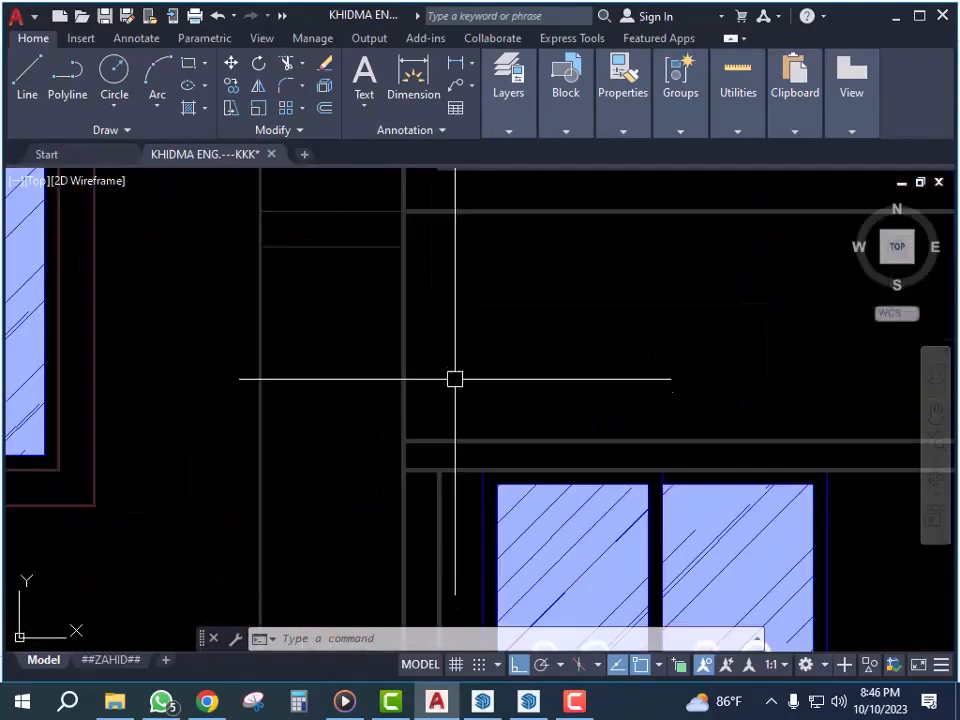
- Measure the horizontal distance from the third unit's window edge to the canopy end nearer the gate
key(Escape)
key(Escape)
key(Escape)
text(dli)
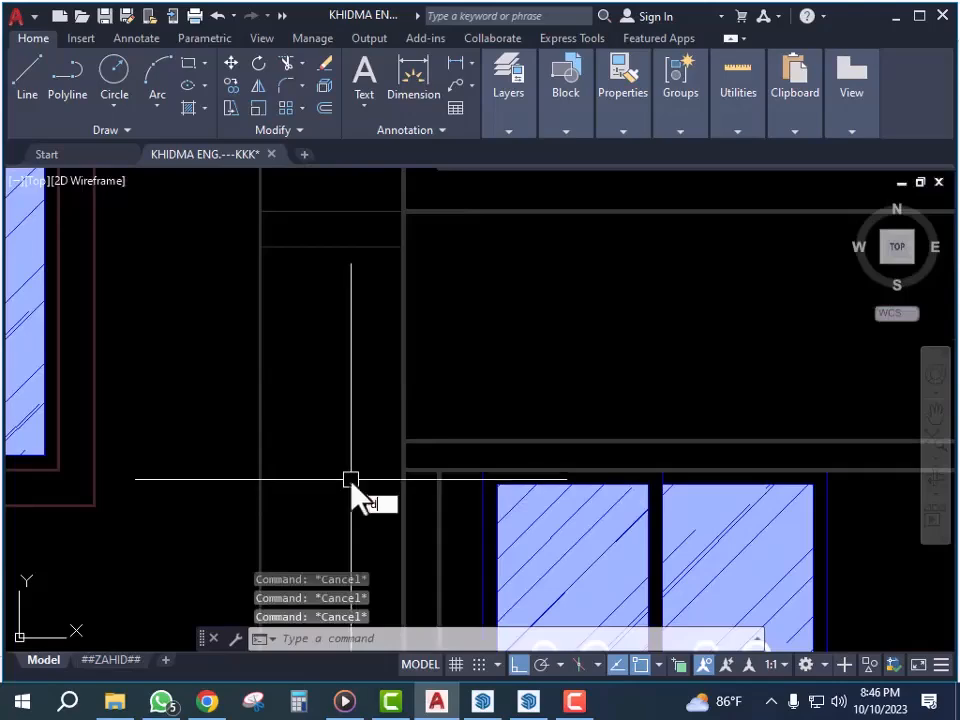
key(Return)
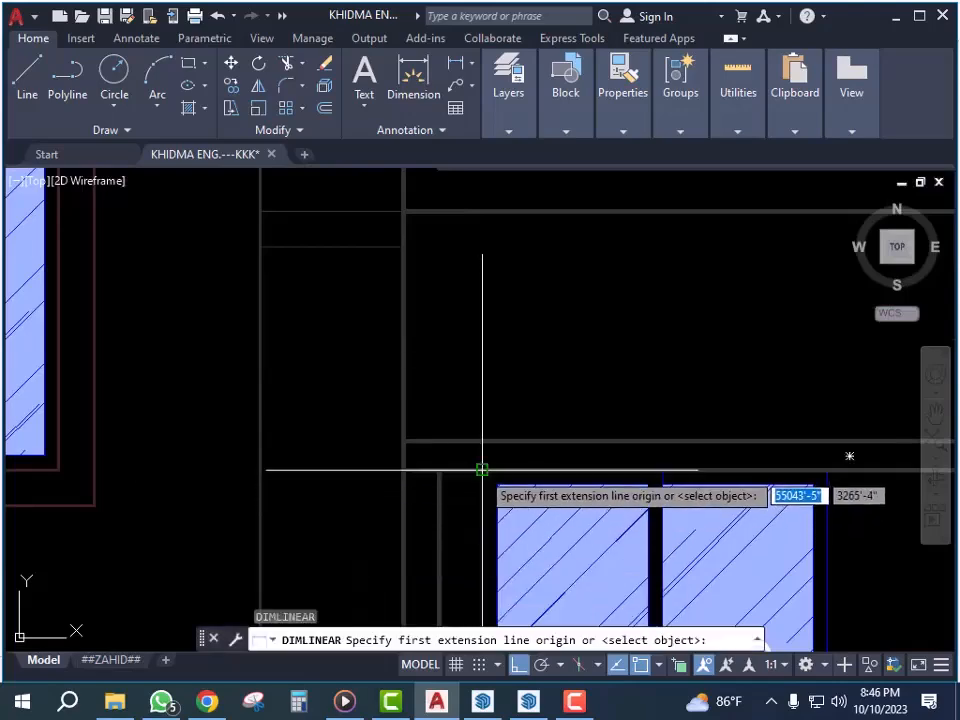
click(480, 467)
click(403, 469)
scroll(420, 430, down, 3)
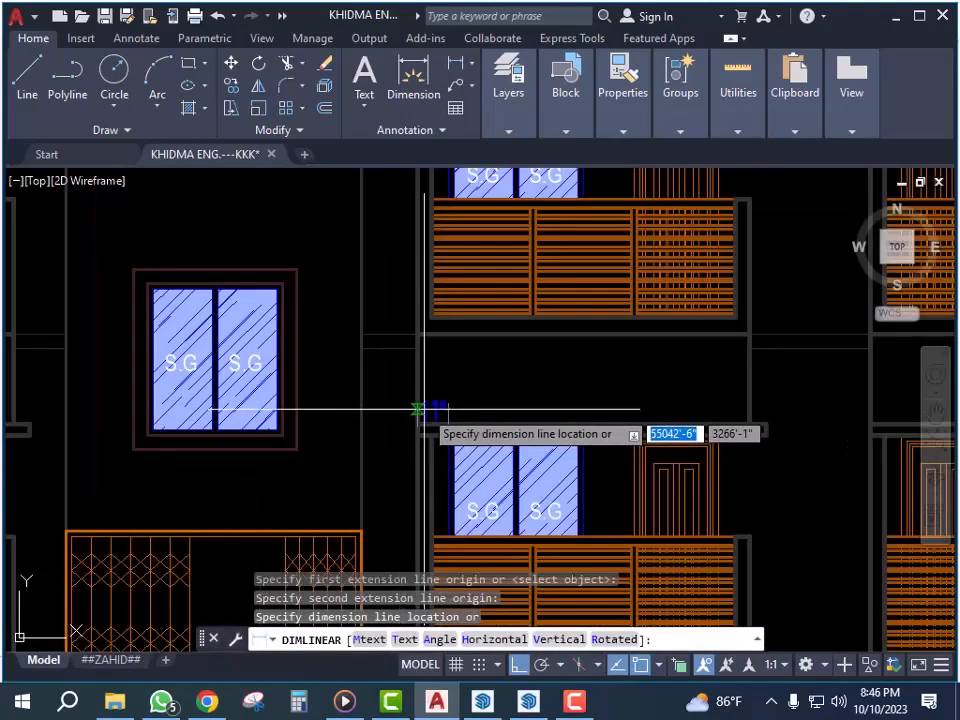
scroll(470, 432, down, 2)
scroll(566, 411, up, 2)
key(Escape)
- Measure the horizontal distance from the third unit's door frame to the far end of its canopy
scroll(566, 411, up, 2)
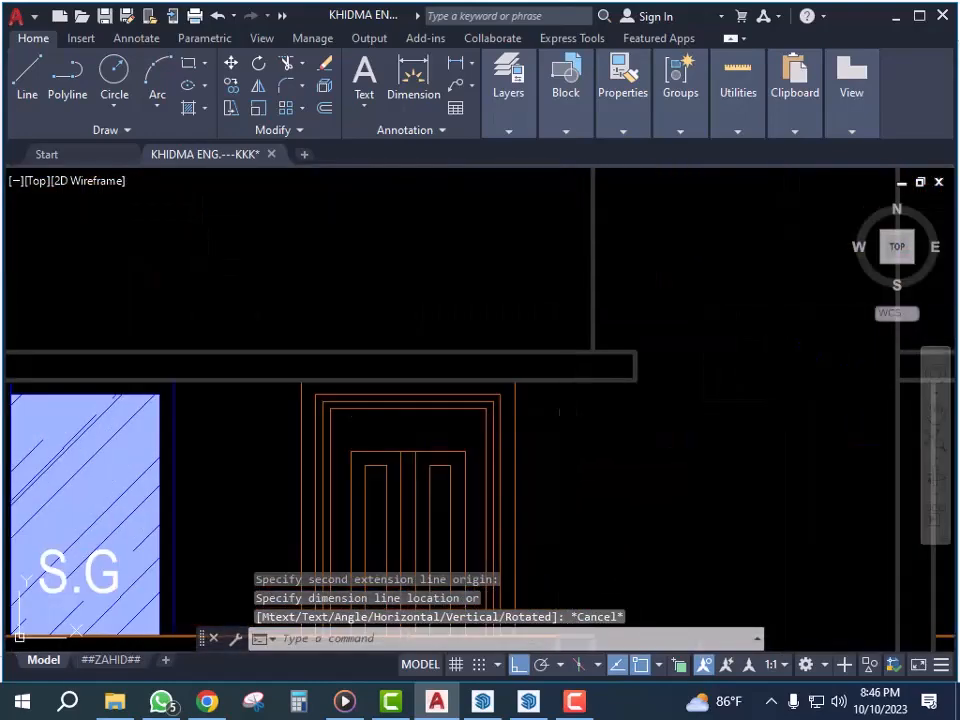
key(Return)
click(514, 381)
click(642, 380)
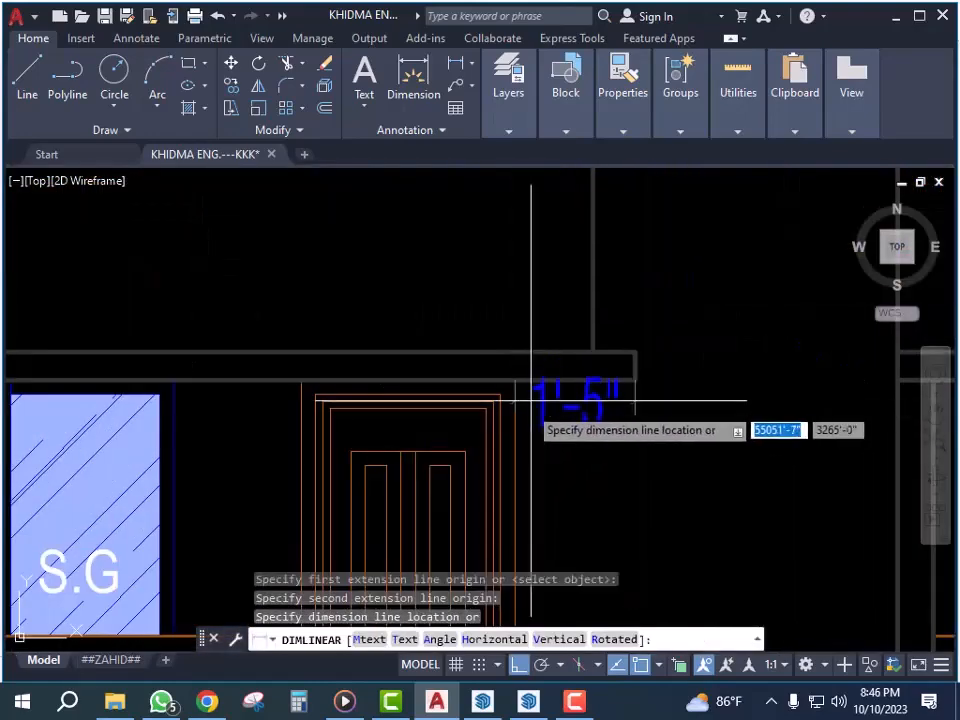
scroll(583, 428, down, 4)
key(Escape)
scroll(587, 431, down, 2)
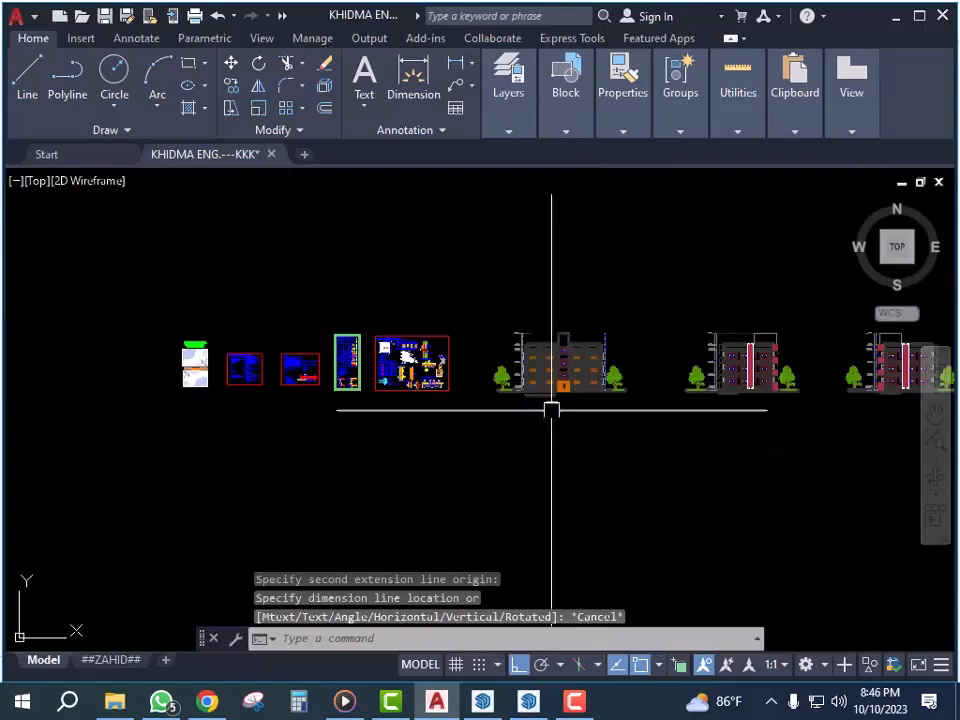
- Examine the ground floor plan around the 9'-0"x3'-6" veranda of C.BED-02 beside the stair, including its window and door
scroll(621, 444, down, 3)
scroll(548, 437, up, 2)
scroll(525, 426, up, 10)
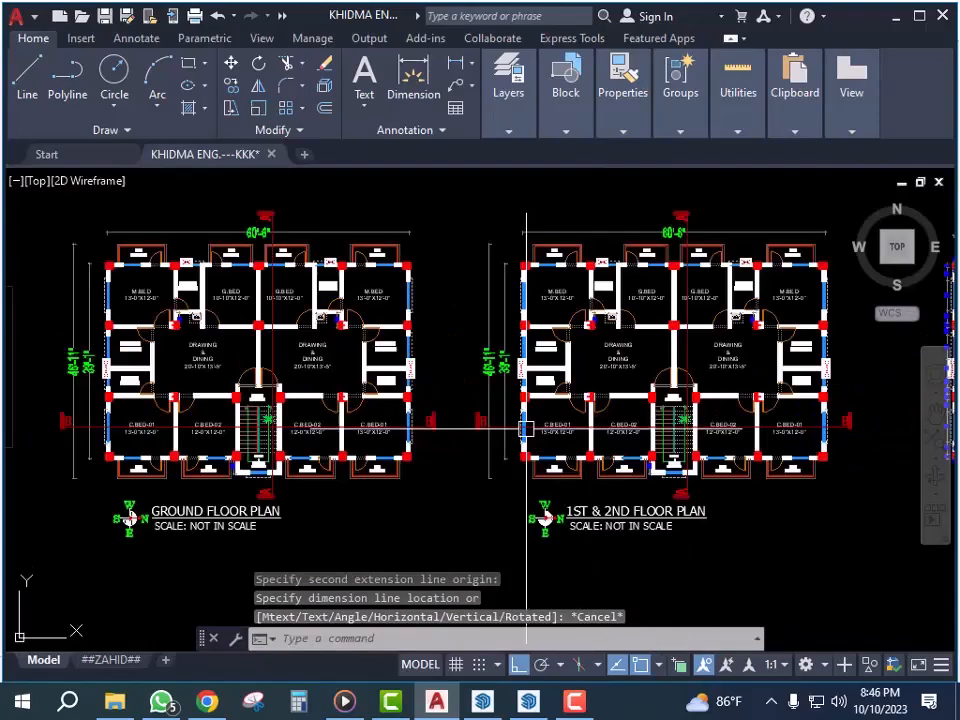
scroll(427, 452, up, 2)
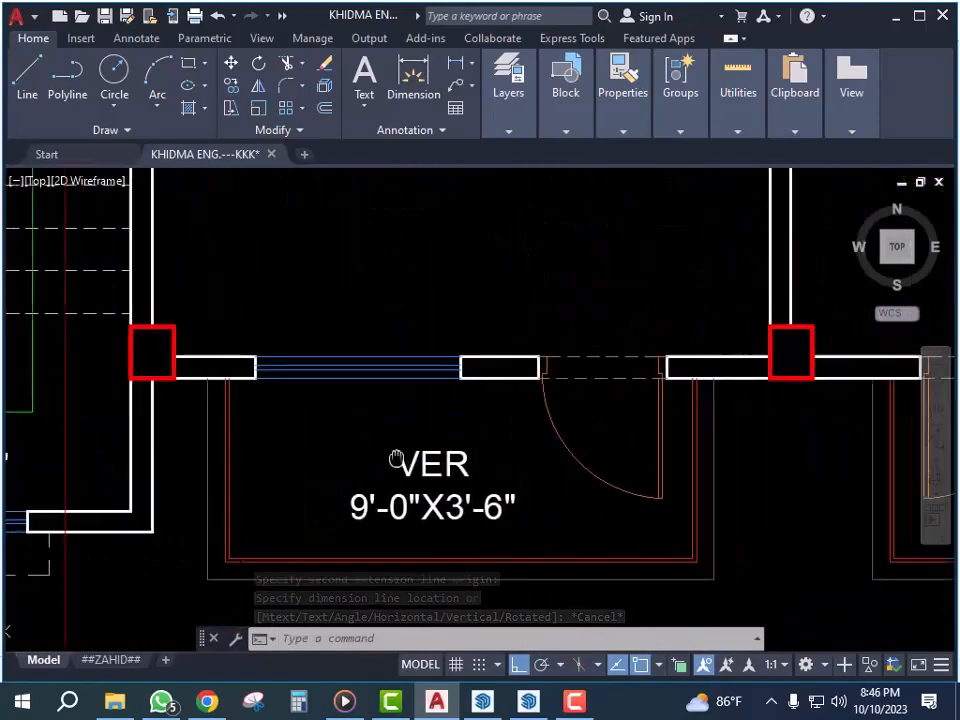
scroll(400, 452, down, 3)
scroll(552, 426, up, 5)
scroll(552, 426, down, 6)
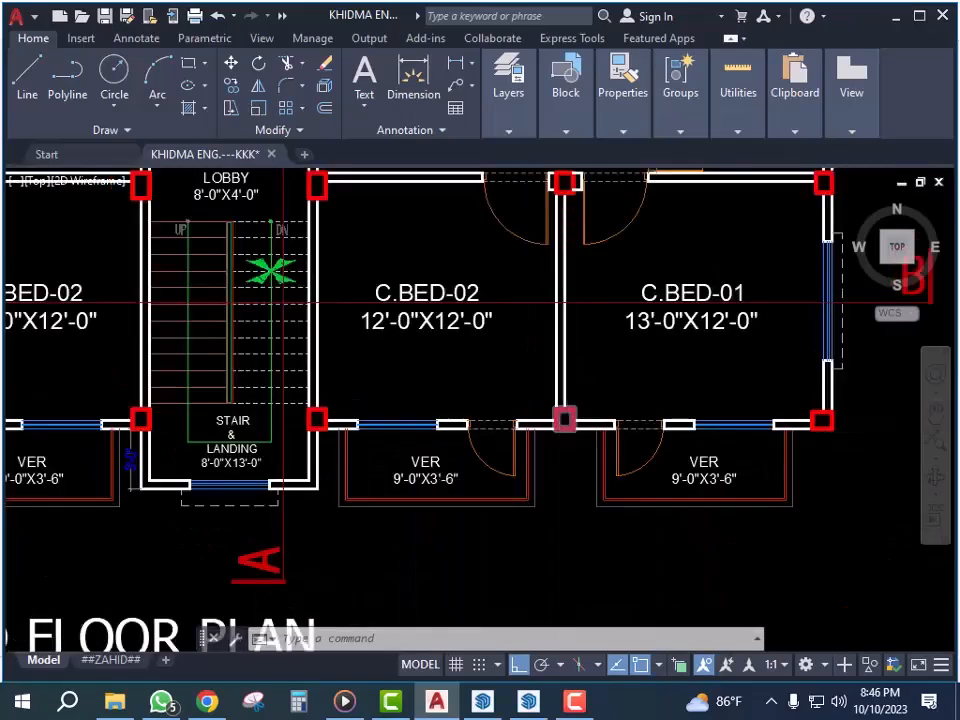
scroll(557, 444, up, 5)
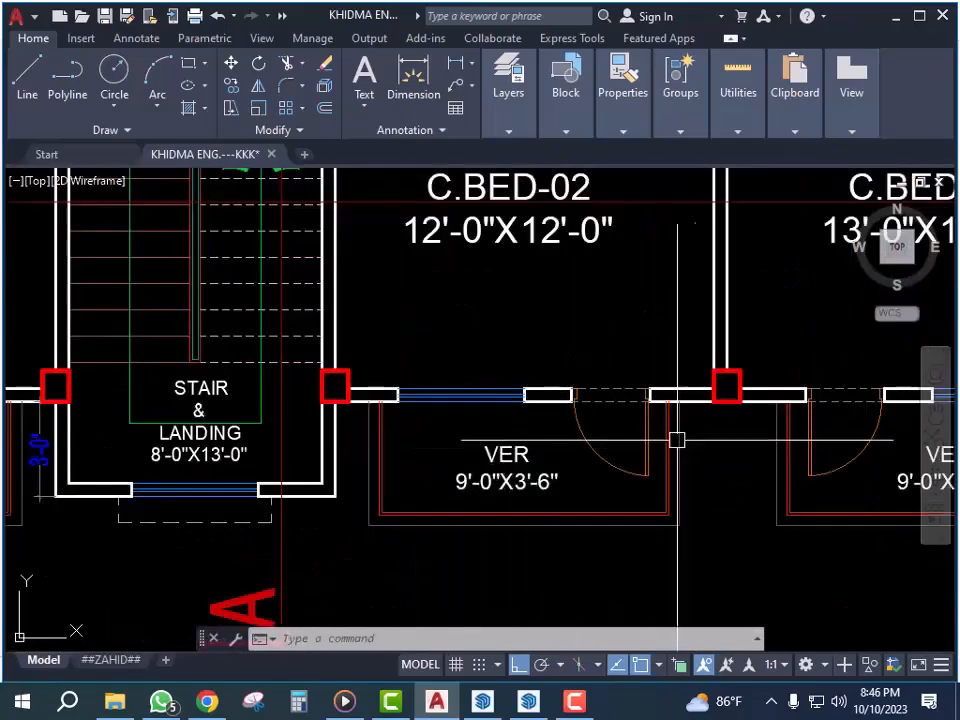
scroll(367, 407, up, 3)
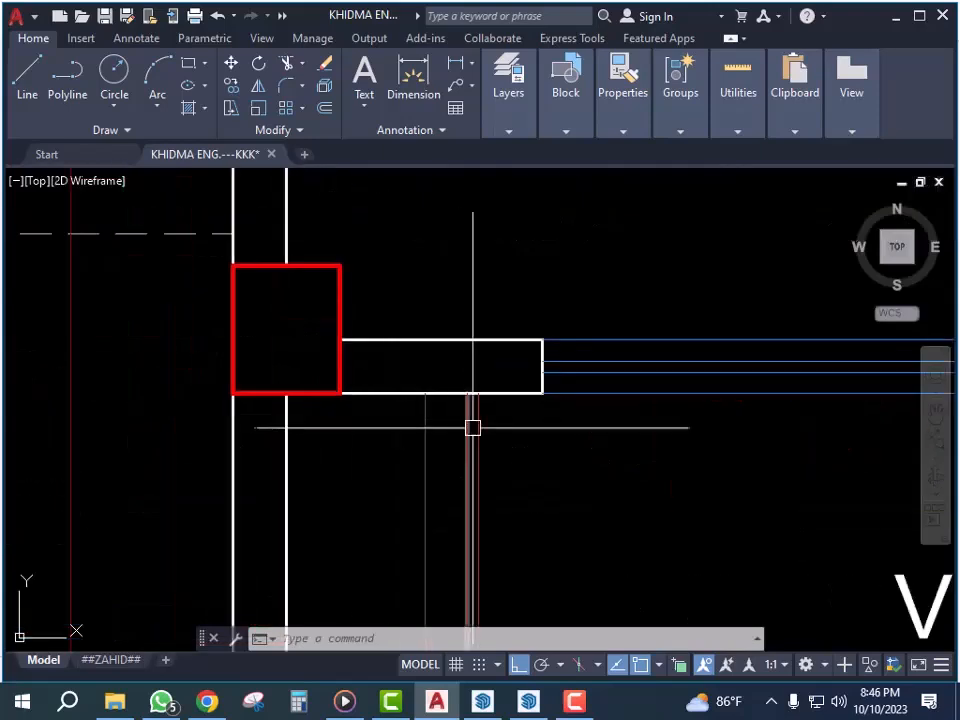
- Measure the horizontal distance from the C.BED-02 window edge nearer the stair to the veranda's outermost line
text(dli)
key(Return)
click(540, 396)
click(410, 396)
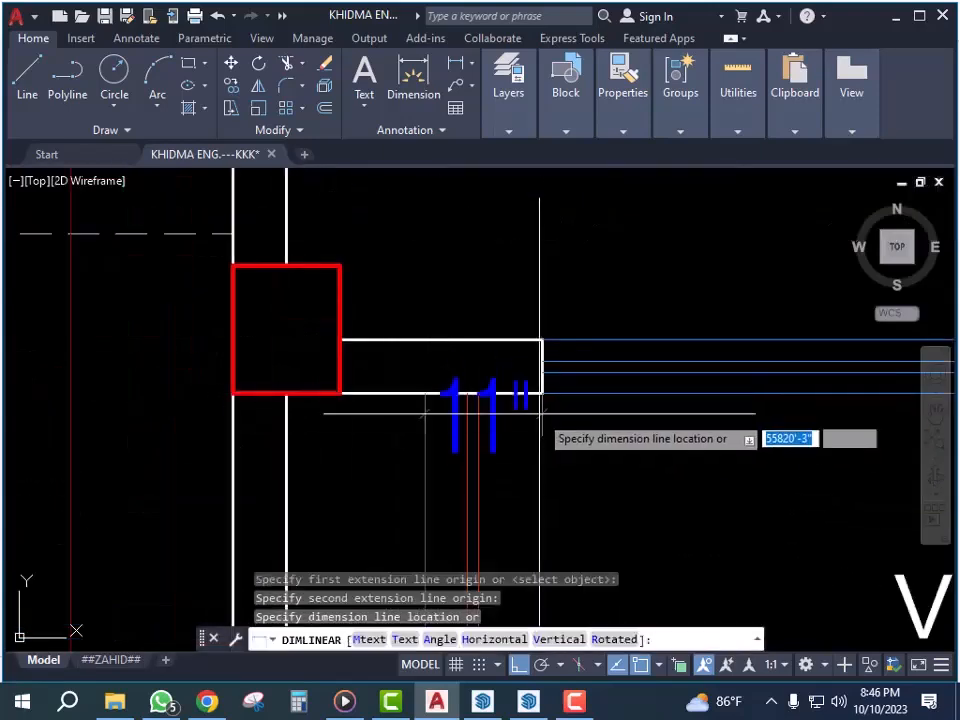
key(Escape)
- Measure the horizontal distance from the C.BED-02 veranda door opening to the veranda's outermost line at the far end
scroll(420, 445, down, 4)
scroll(420, 445, up, 4)
scroll(420, 445, up, 2)
key(Return)
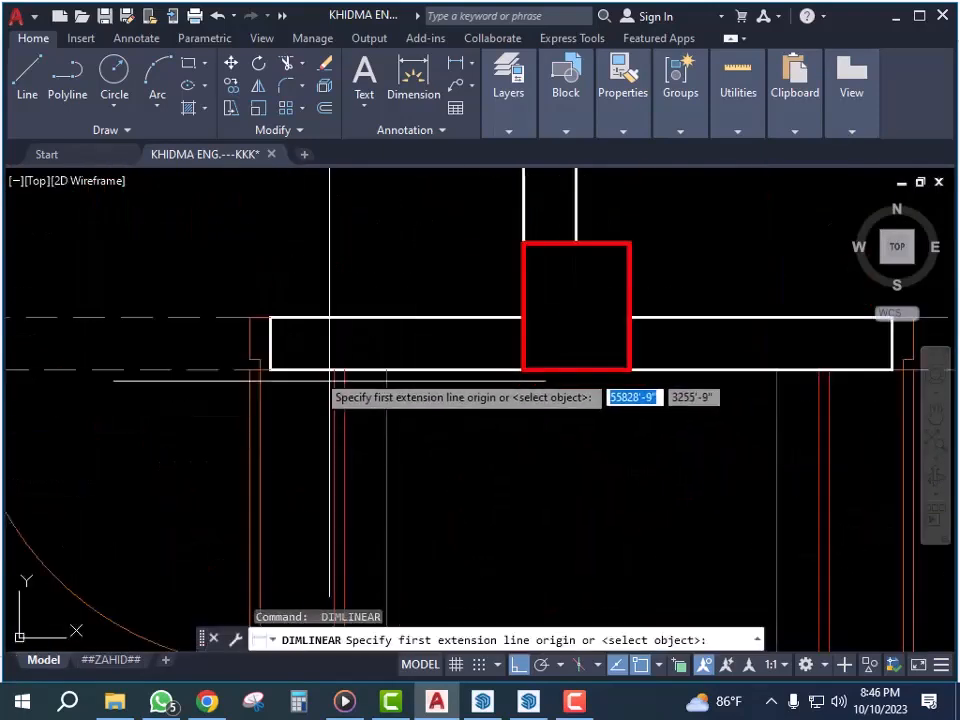
click(271, 369)
click(387, 369)
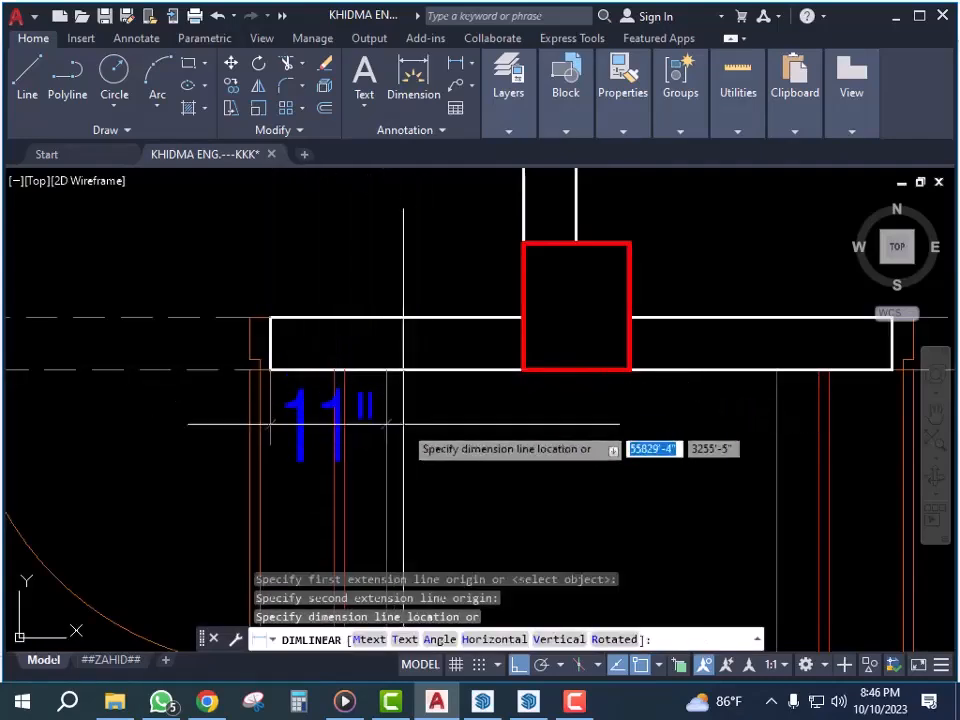
key(Escape)
key(Escape)
key(Escape)
scroll(400, 420, down, 5)
- Switch to SketchUp and place a vertical guide 11" outside the third unit's window edge on the stair side
click(530, 702)
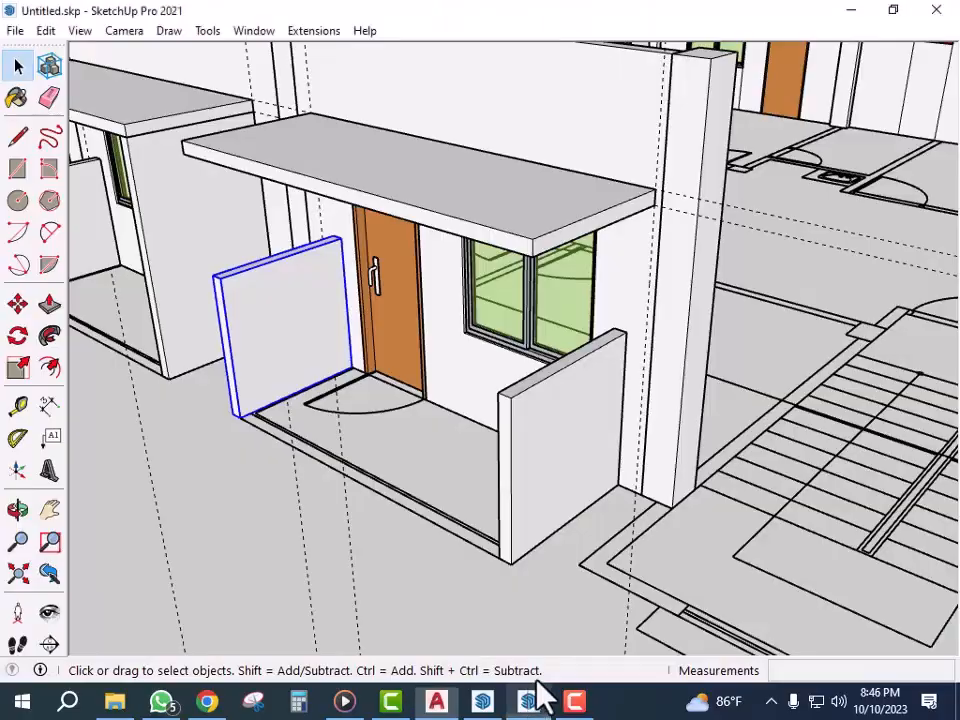
scroll(336, 396, down, 4)
middle_drag(336, 396, 503, 515)
scroll(510, 500, down, 2)
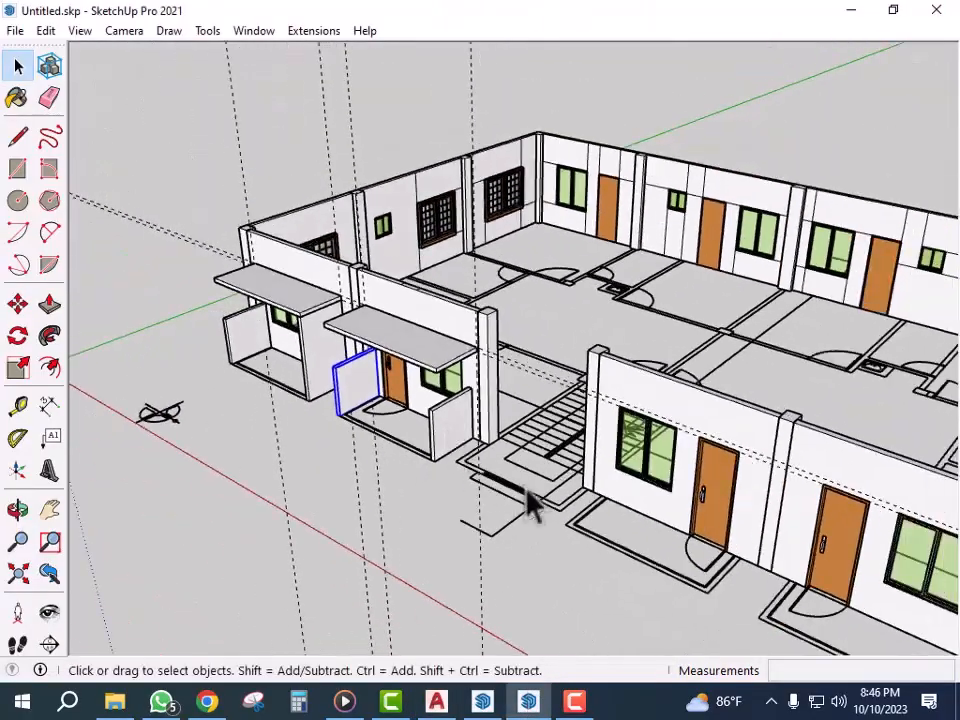
scroll(650, 525, up, 6)
mouse_move(634, 526)
middle_down()
mouse_move(609, 508)
mouse_move(765, 439)
middle_up()
scroll(621, 504, up, 5)
scroll(617, 474, down, 2)
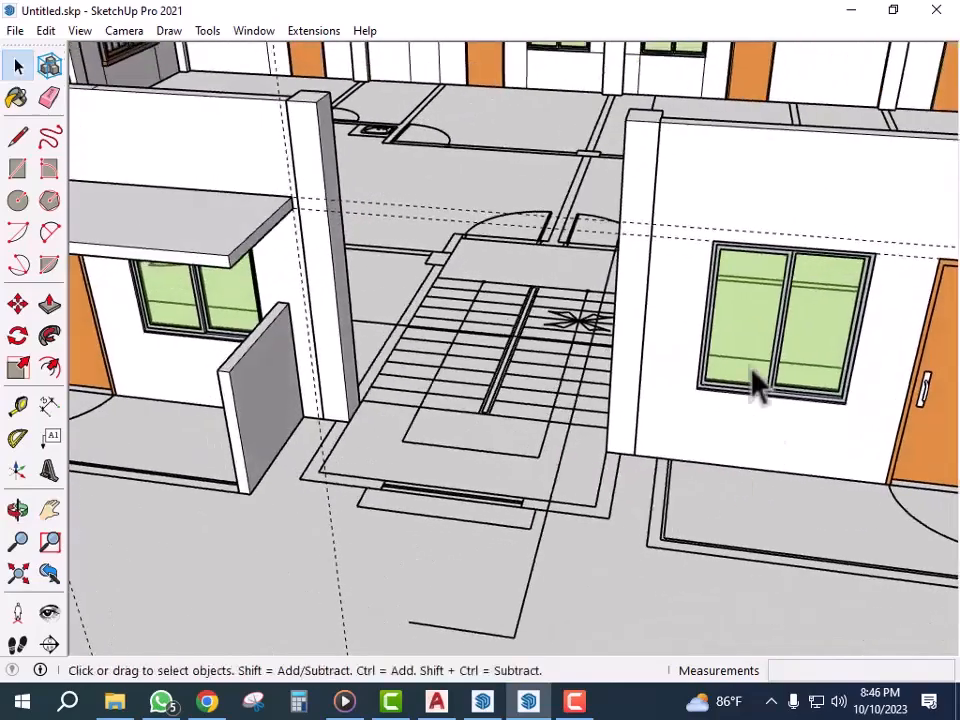
scroll(754, 272, up, 3)
key(t)
scroll(690, 236, up, 2)
scroll(690, 236, up, 1)
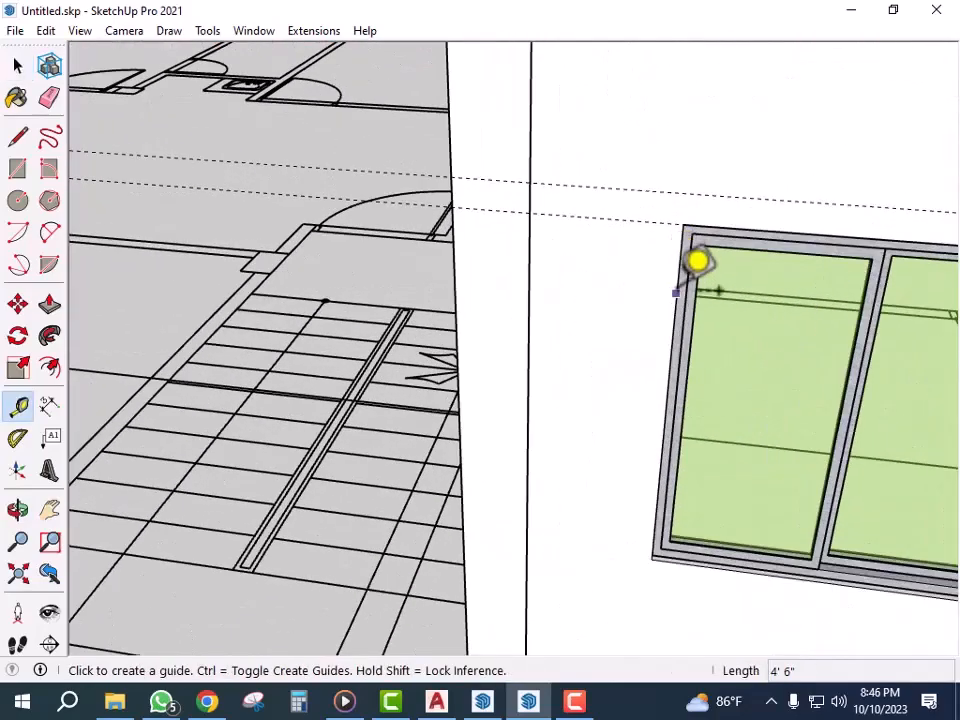
click(694, 268)
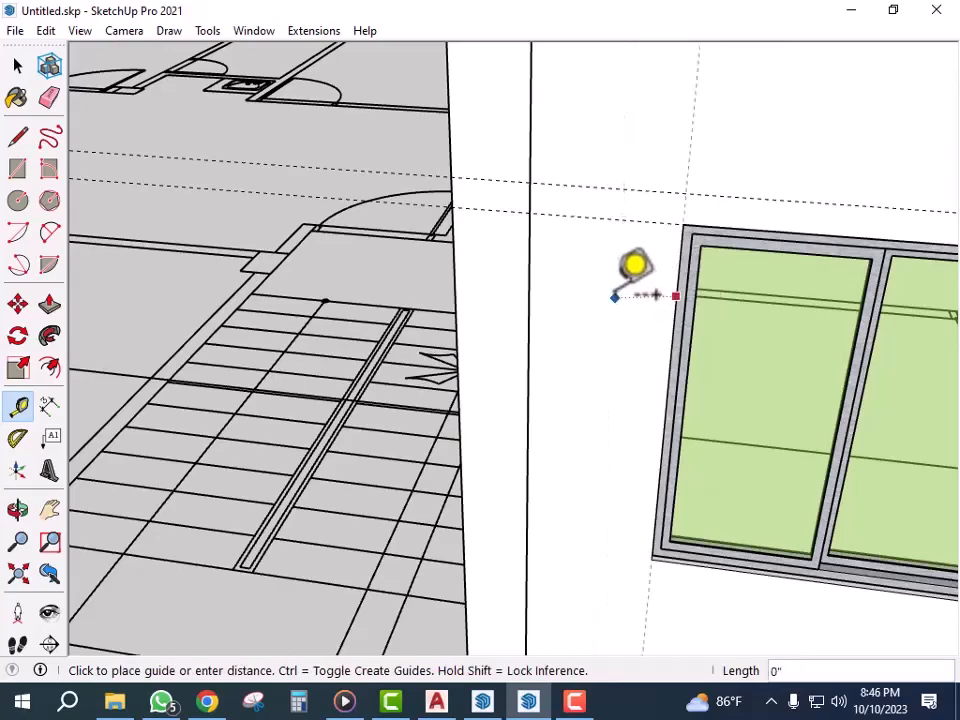
text(11)
key(Return)
- Place a vertical guide 11" outside the third unit's door frame, on the side away from the window
scroll(305, 267, down, 5)
scroll(690, 320, up, 8)
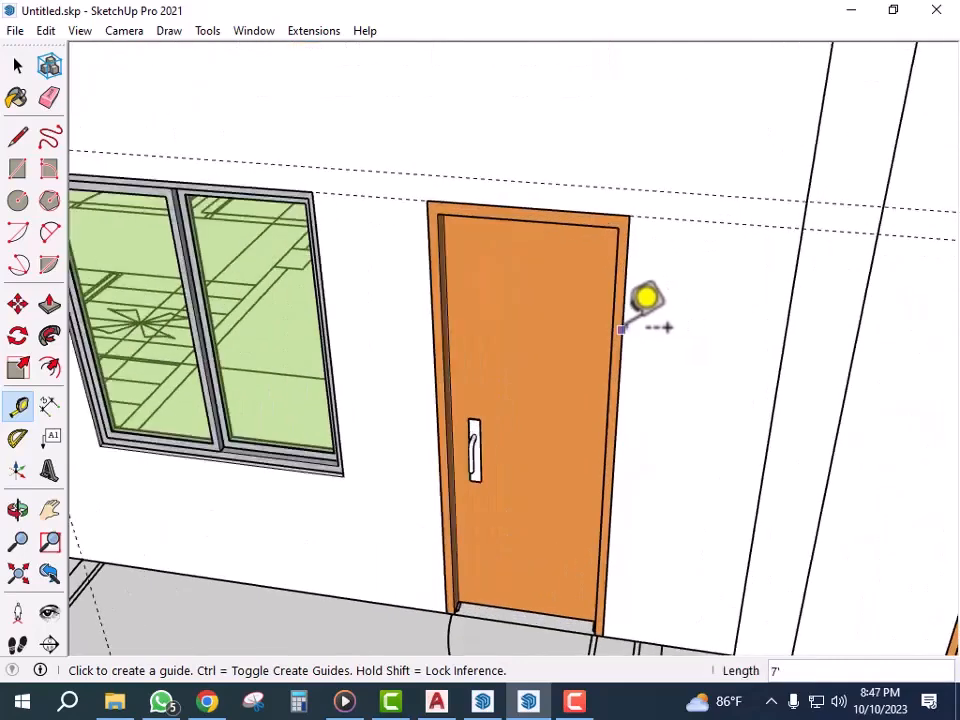
click(621, 329)
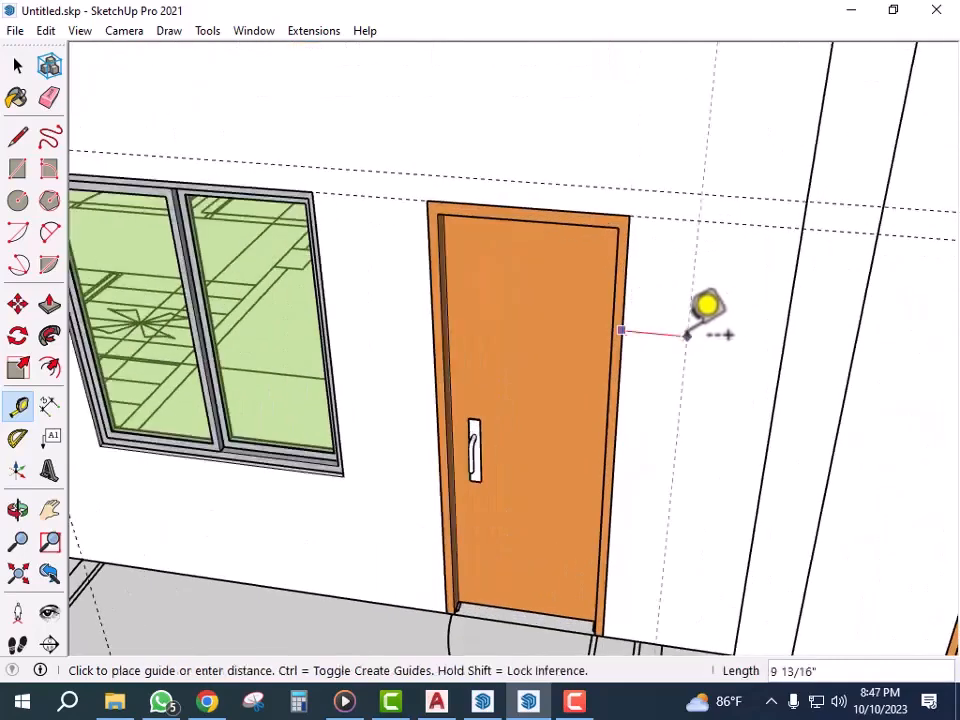
text(11)
key(Return)
scroll(690, 338, down, 4)
key(space)
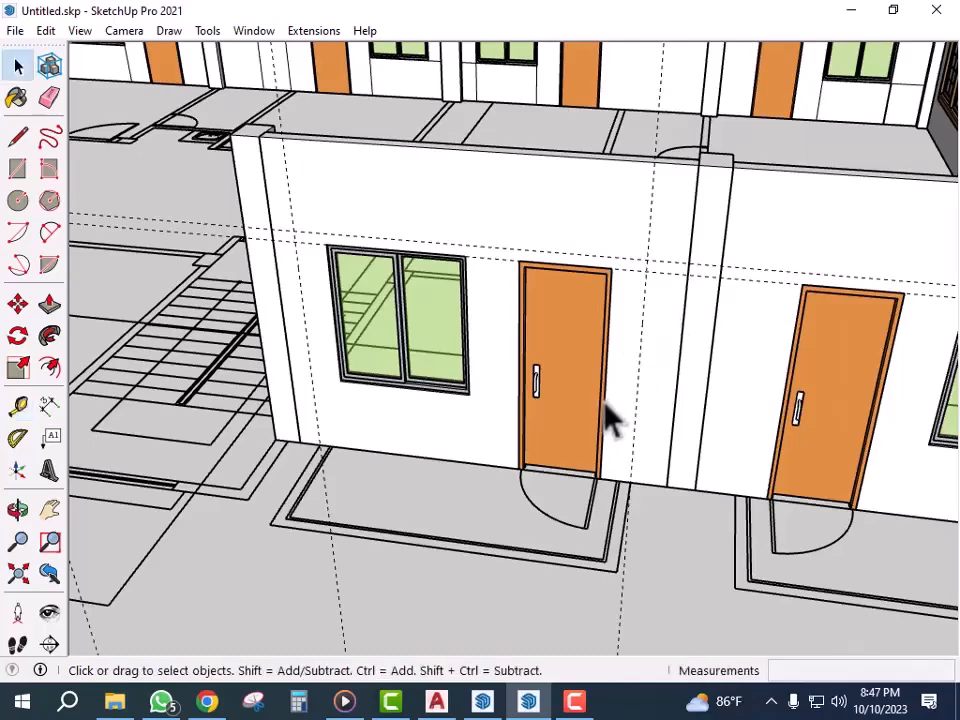
- Draw the third canopy's 9' 10" by 4" rectangle on the wall between the guides above the window and door
key(r)
scroll(320, 232, up, 3)
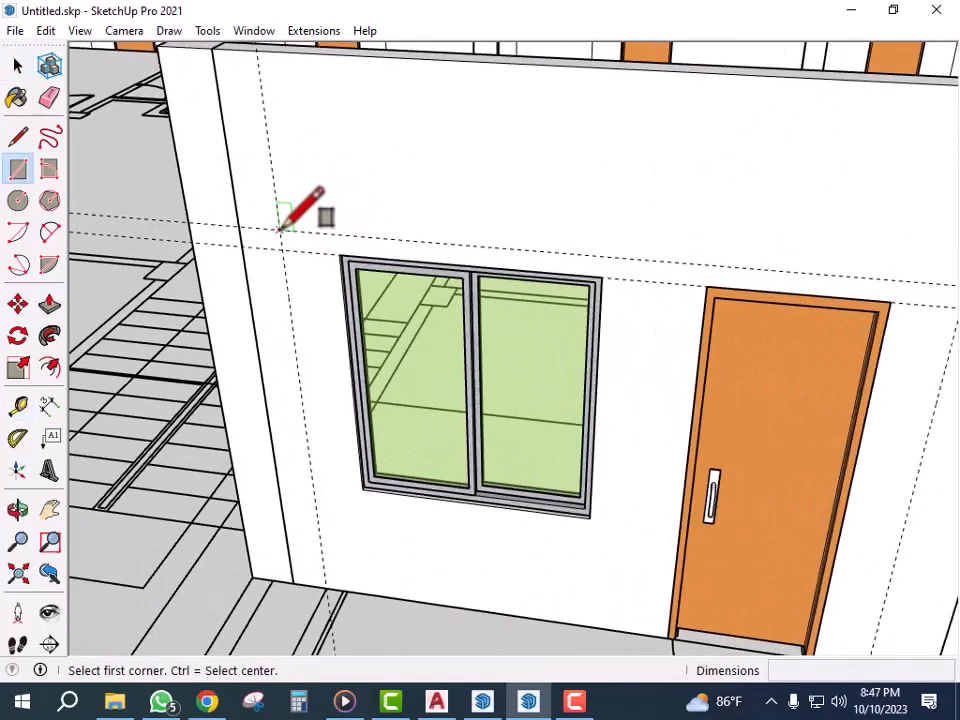
click(283, 229)
scroll(439, 300, down, 2)
scroll(821, 289, up, 4)
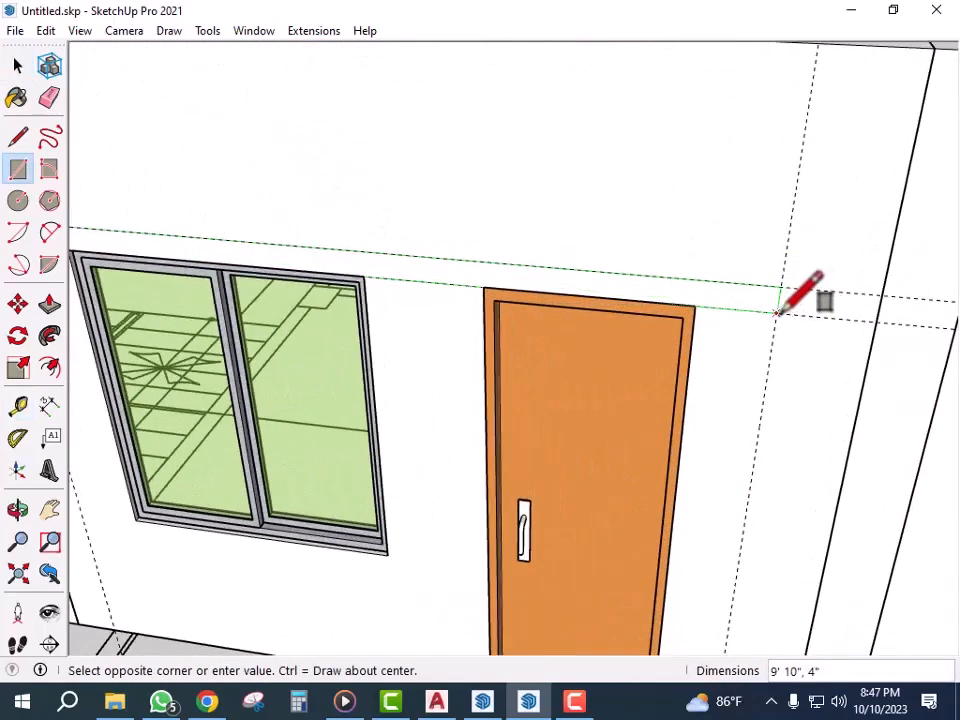
click(778, 316)
- Extrude the third canopy's rectangle outward from the wall to the porch's outer edge on the floor plan
key(p)
click(731, 302)
scroll(574, 368, down, 4)
scroll(494, 405, down, 2)
scroll(494, 405, up, 3)
scroll(401, 489, up, 2)
click(469, 519)
key(space)
scroll(497, 510, down, 2)
scroll(617, 489, down, 1)
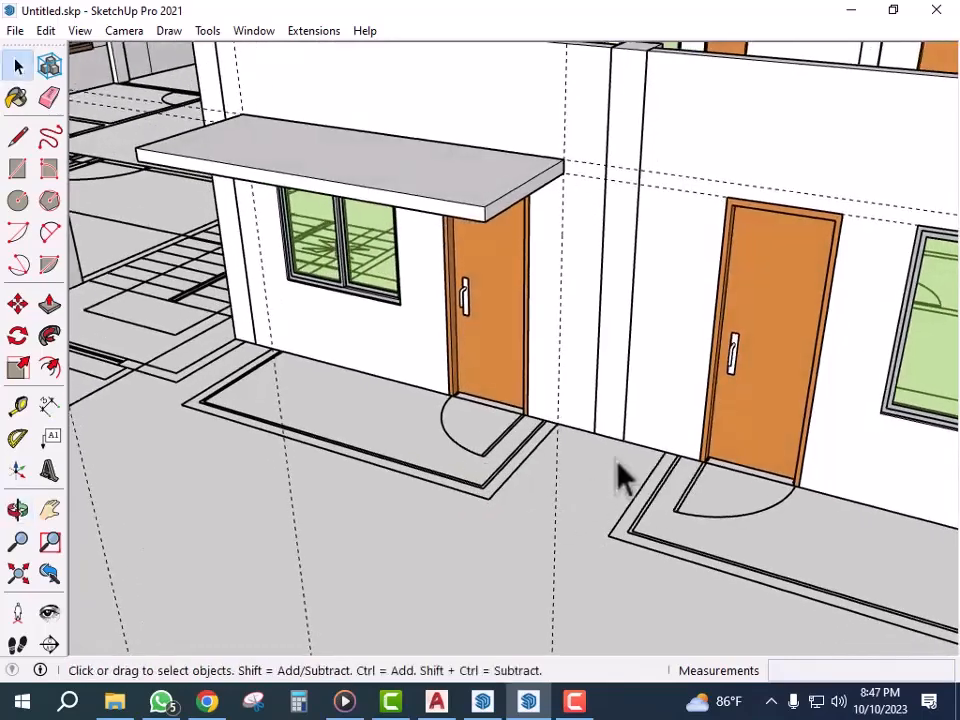
- Make the third unit's canopy slab a group and select it as one object
scroll(444, 257, down, 2)
scroll(448, 274, up, 1)
click(450, 278)
right_click(450, 272)
click(536, 423)
click(439, 550)
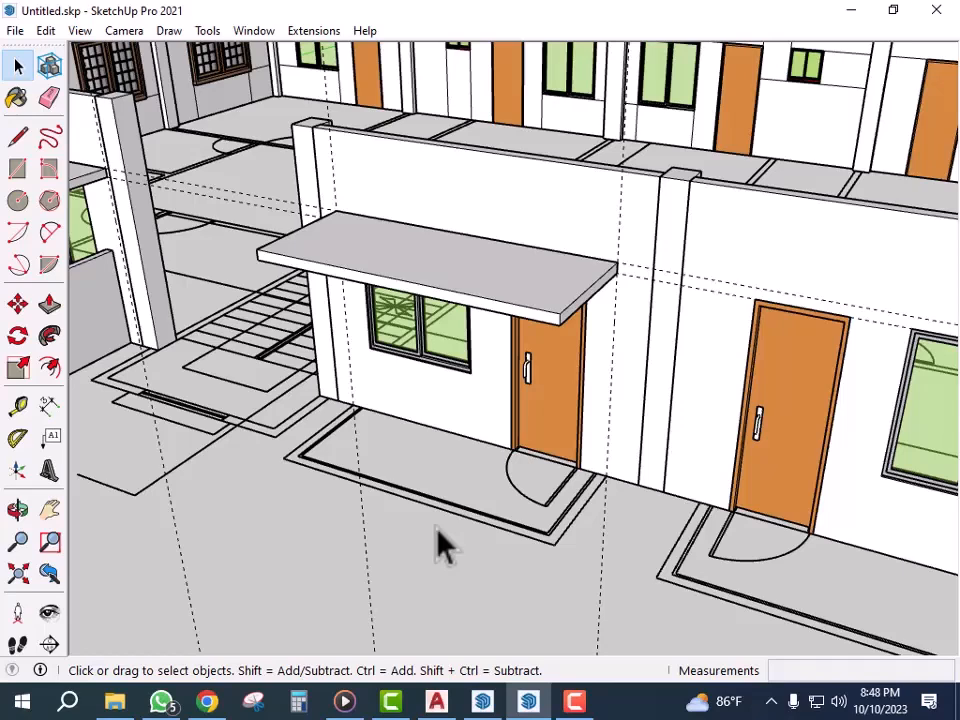
middle_drag(572, 369, 465, 343)
click(465, 343)
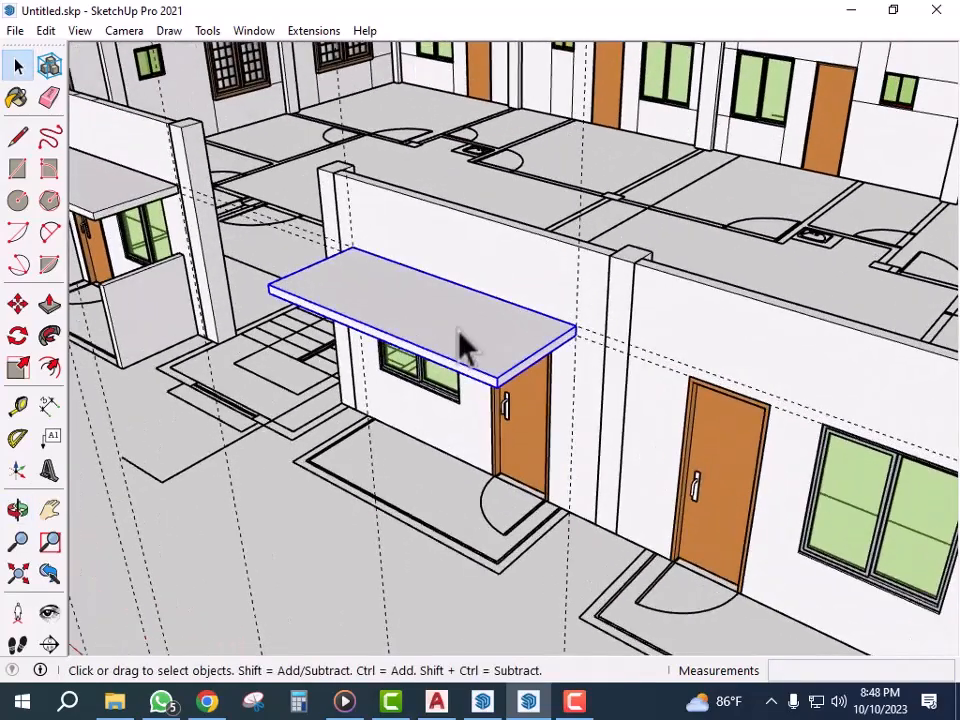
- Switch to AutoCAD and look through the ground floor plan, building sections and back elevation for porch details
middle_drag(455, 510, 349, 493)
scroll(444, 424, down, 3)
middle_drag(444, 424, 510, 462)
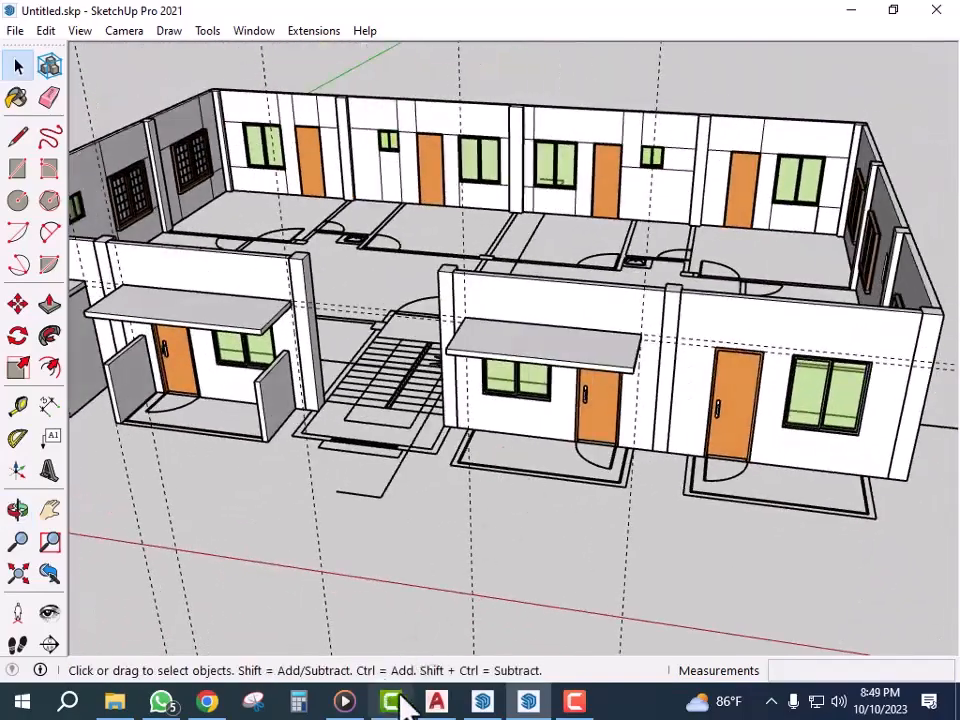
click(440, 703)
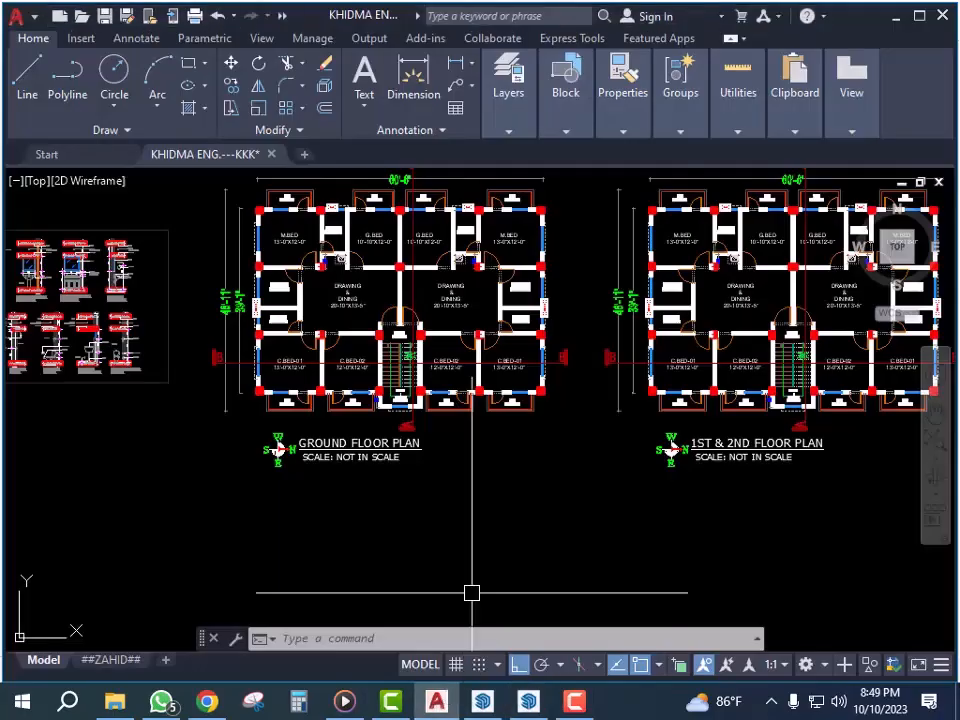
scroll(436, 440, down, 2)
scroll(438, 430, up, 5)
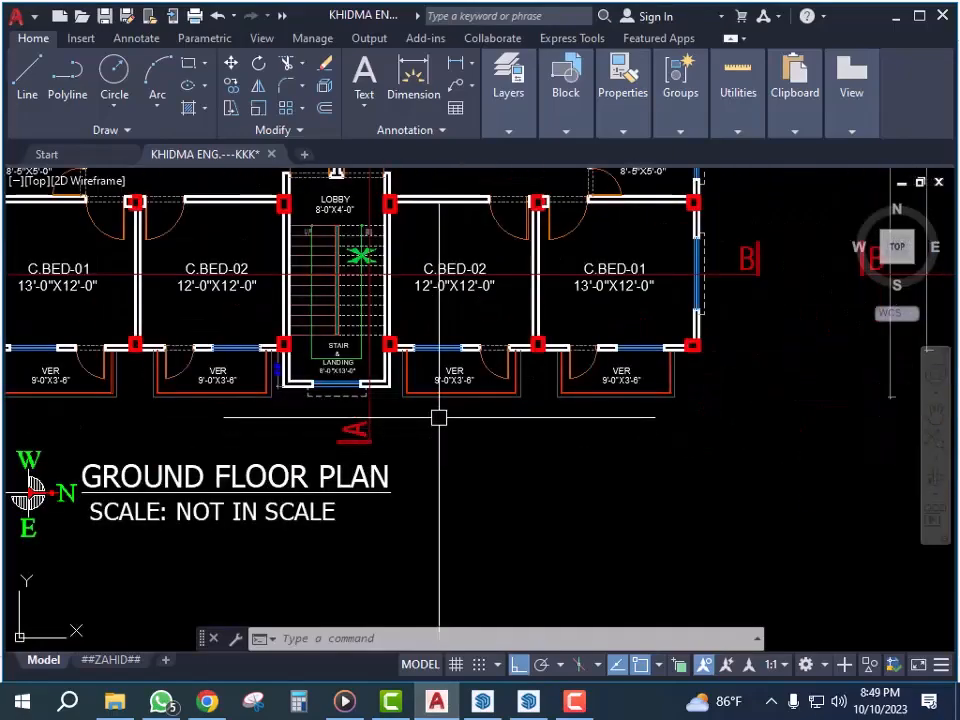
scroll(513, 392, down, 8)
middle_drag(361, 392, 601, 392)
middle_drag(215, 392, 445, 392)
scroll(224, 385, up, 6)
scroll(349, 413, up, 4)
mouse_move(767, 405)
middle_down()
mouse_move(467, 405)
mouse_move(177, 443)
middle_up()
scroll(177, 443, down, 6)
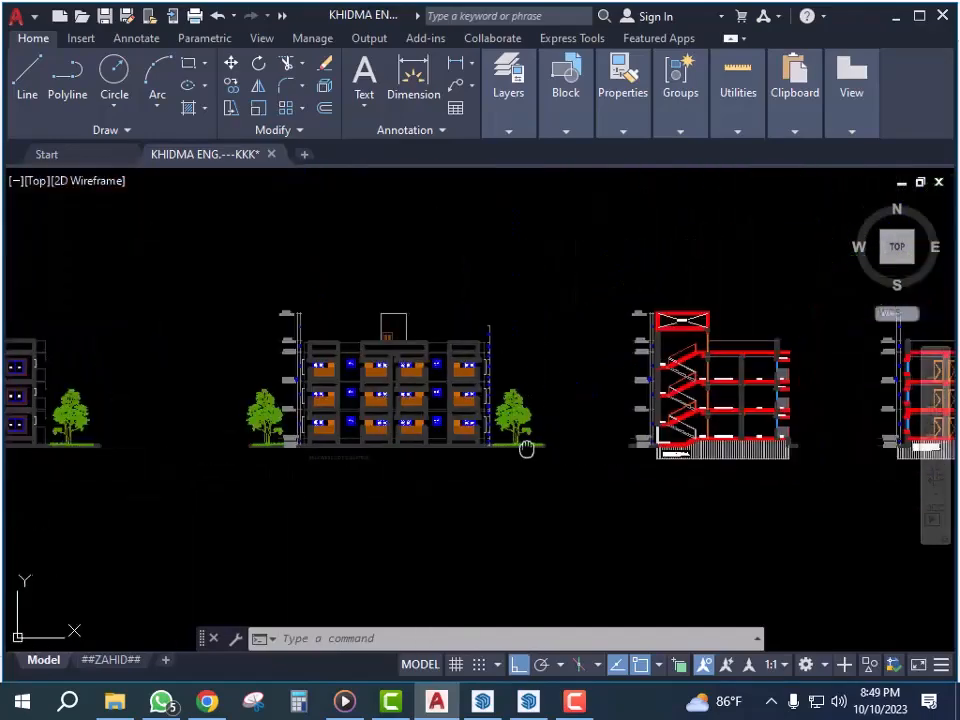
middle_drag(525, 445, 252, 443)
middle_drag(172, 472, 246, 455)
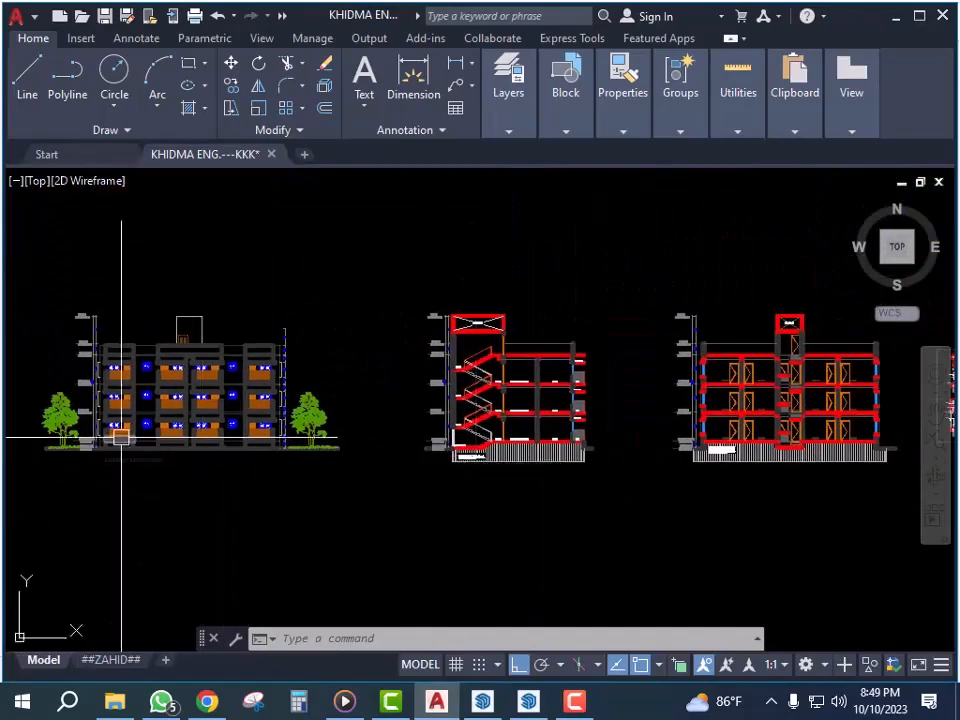
scroll(121, 437, up, 5)
middle_drag(122, 439, 285, 444)
scroll(451, 463, down, 5)
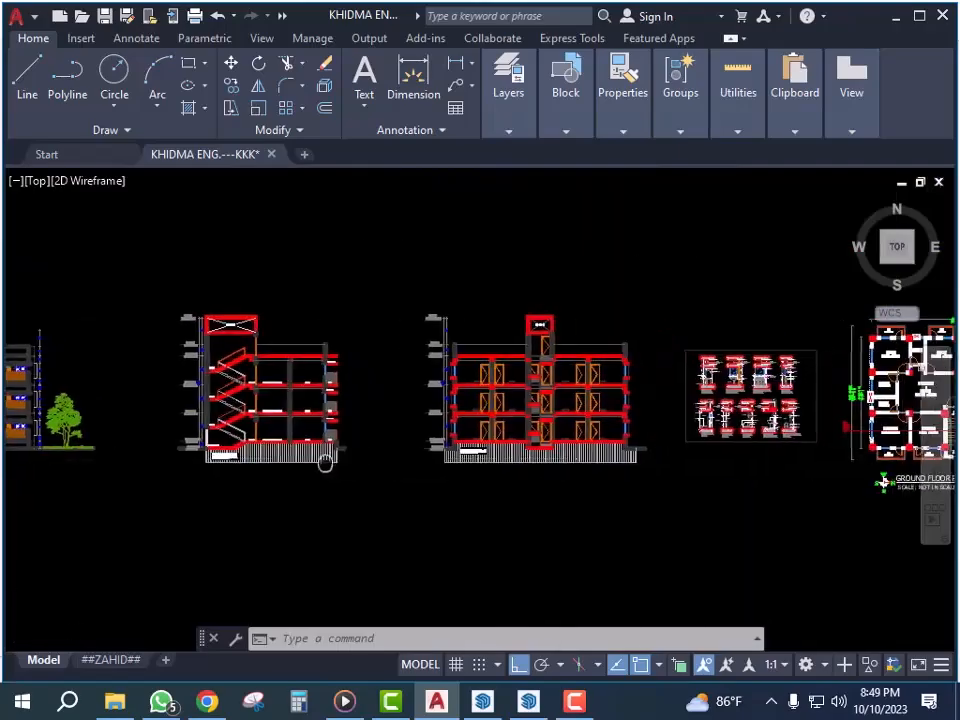
scroll(520, 455, up, 4)
middle_drag(651, 454, 212, 452)
middle_drag(726, 450, 148, 448)
scroll(483, 445, down, 5)
scroll(268, 414, up, 5)
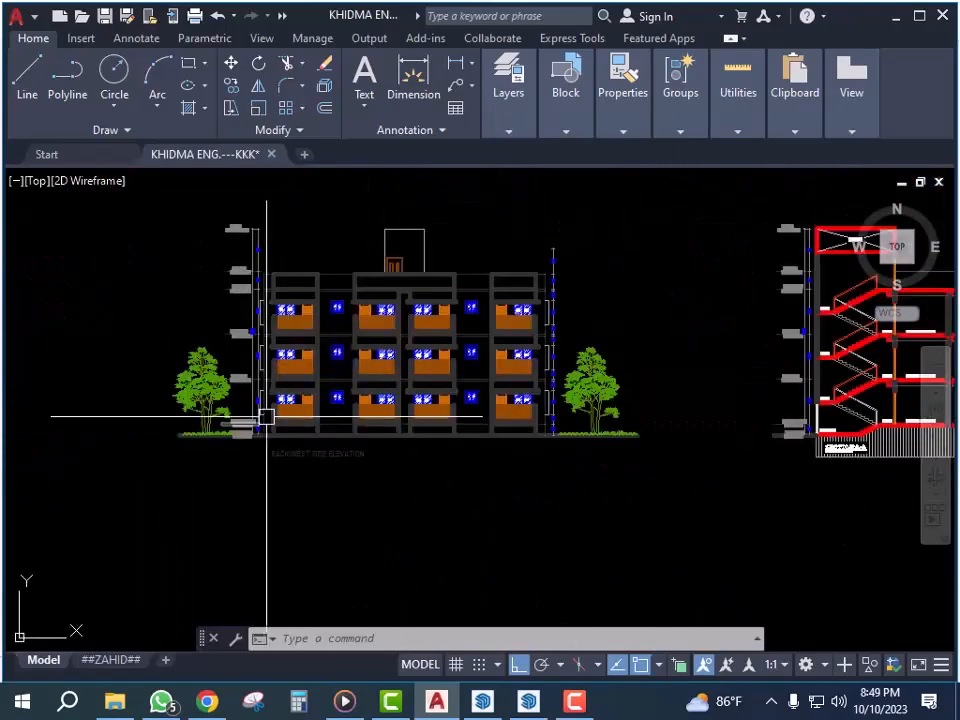
- Examine the north side elevation and the ground-floor porches, side walls and canopies on the back/west side elevation
middle_drag(268, 414, 504, 420)
scroll(577, 420, down, 4)
middle_drag(85, 434, 514, 439)
scroll(454, 443, up, 4)
middle_drag(454, 443, 336, 450)
scroll(305, 432, down, 5)
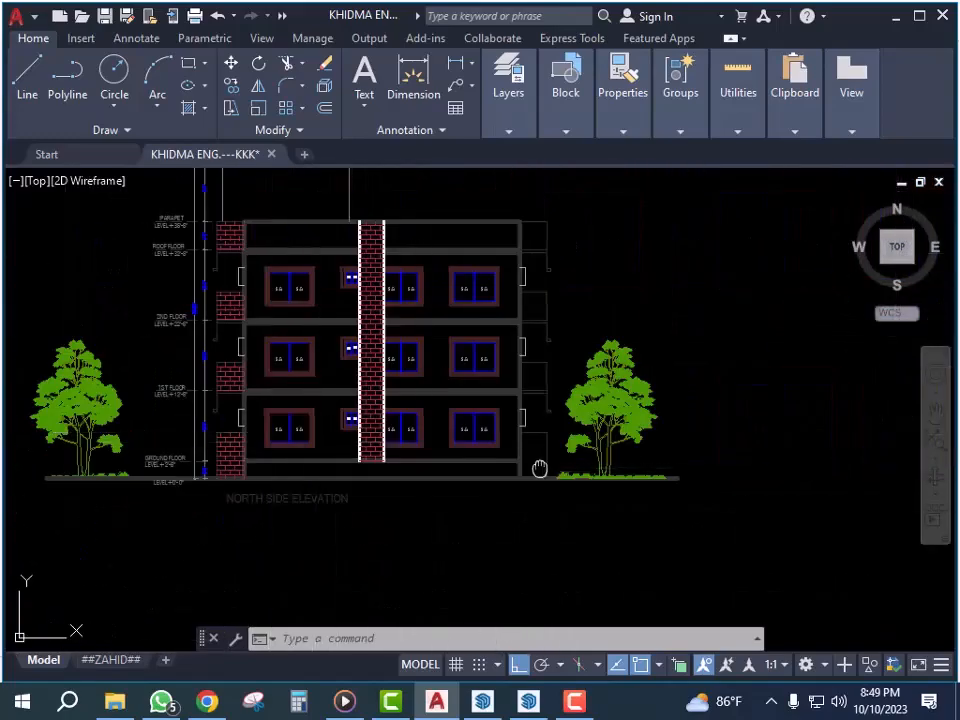
middle_drag(850, 480, 450, 480)
middle_drag(699, 491, 189, 476)
scroll(270, 458, up, 1)
scroll(270, 458, up, 3)
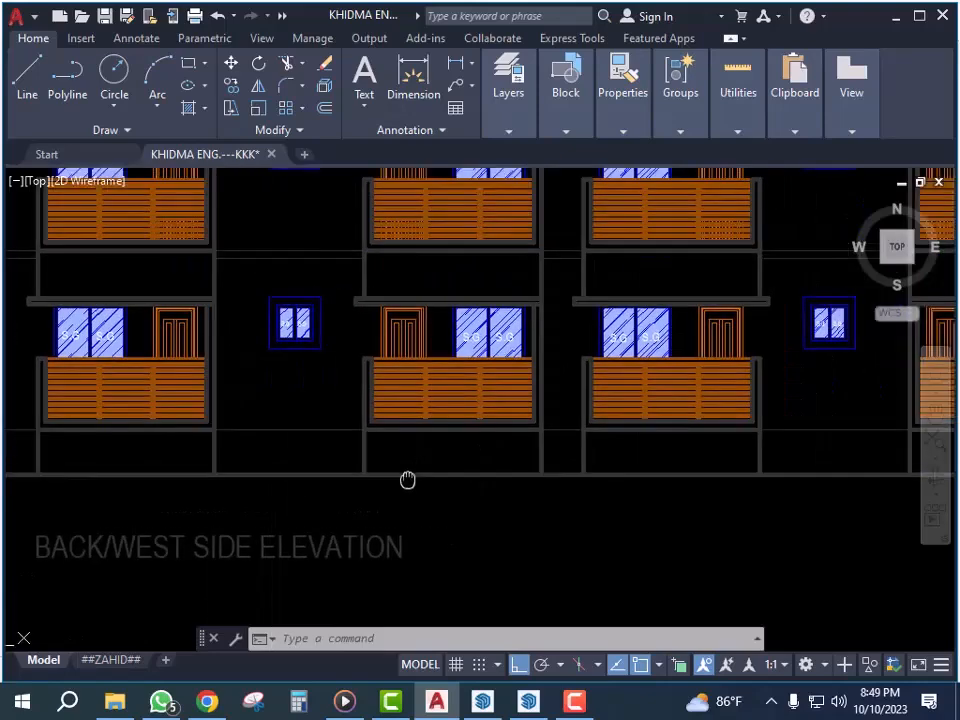
middle_drag(407, 480, 282, 491)
mouse_move(654, 415)
middle_down()
mouse_move(497, 429)
mouse_move(418, 424)
middle_up()
scroll(310, 428, down, 3)
scroll(298, 435, up, 3)
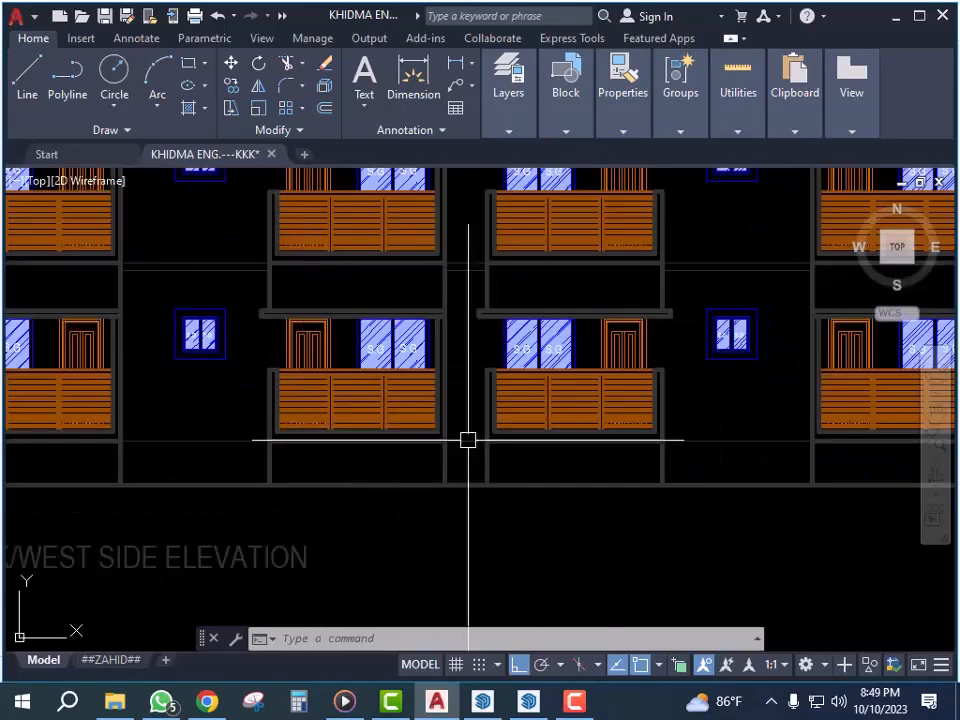
- Switch to SketchUp and draw a 4" by 3' 11" side-wall footprint at the third porch's stair-side edge
click(527, 703)
mouse_move(560, 640)
middle_down()
mouse_move(628, 553)
mouse_move(429, 525)
mouse_move(538, 497)
middle_up()
scroll(380, 515, up, 5)
scroll(471, 531, up, 5)
key(r)
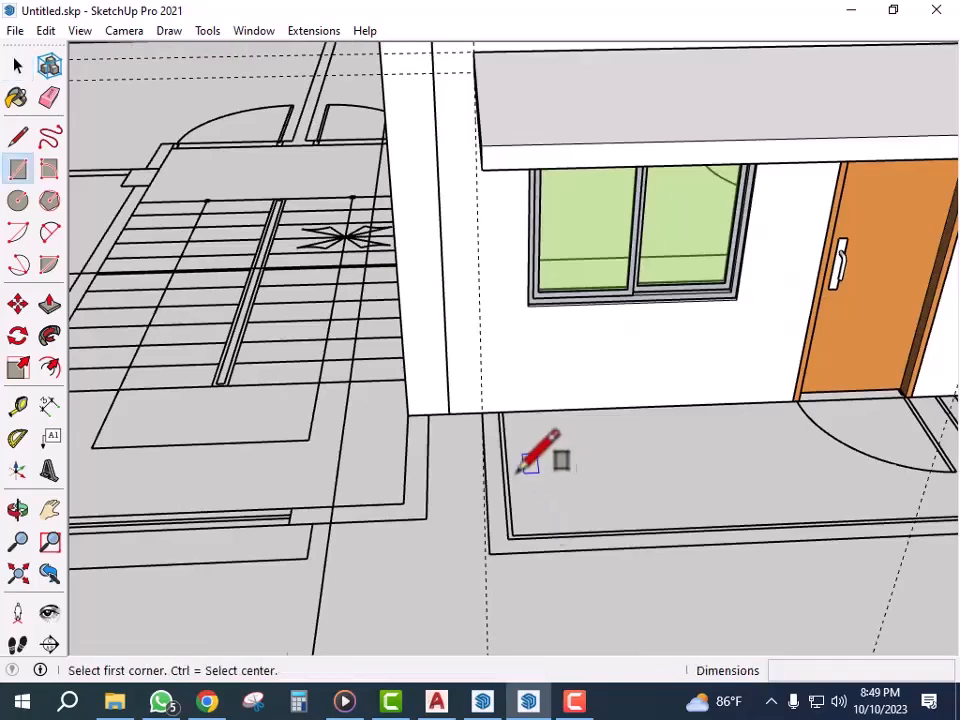
scroll(510, 445, up, 3)
click(463, 381)
key(Escape)
click(495, 388)
scroll(480, 581, down, 2)
scroll(478, 600, up, 2)
click(478, 608)
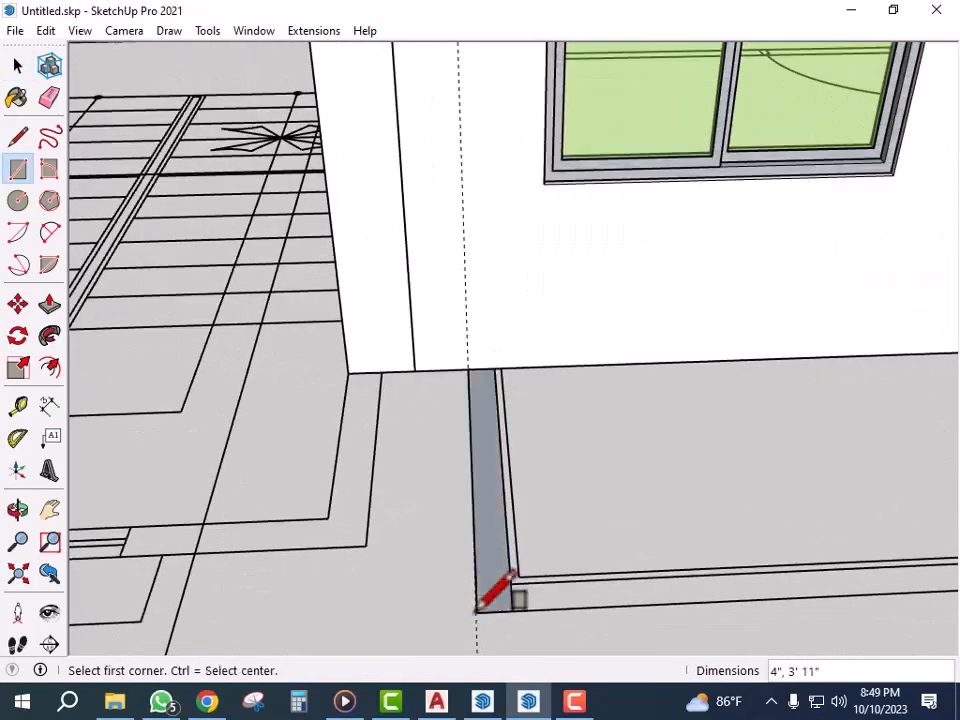
- Extrude the third porch's stair-side wall footprint up 4'
key(p)
drag(500, 600, 502, 470)
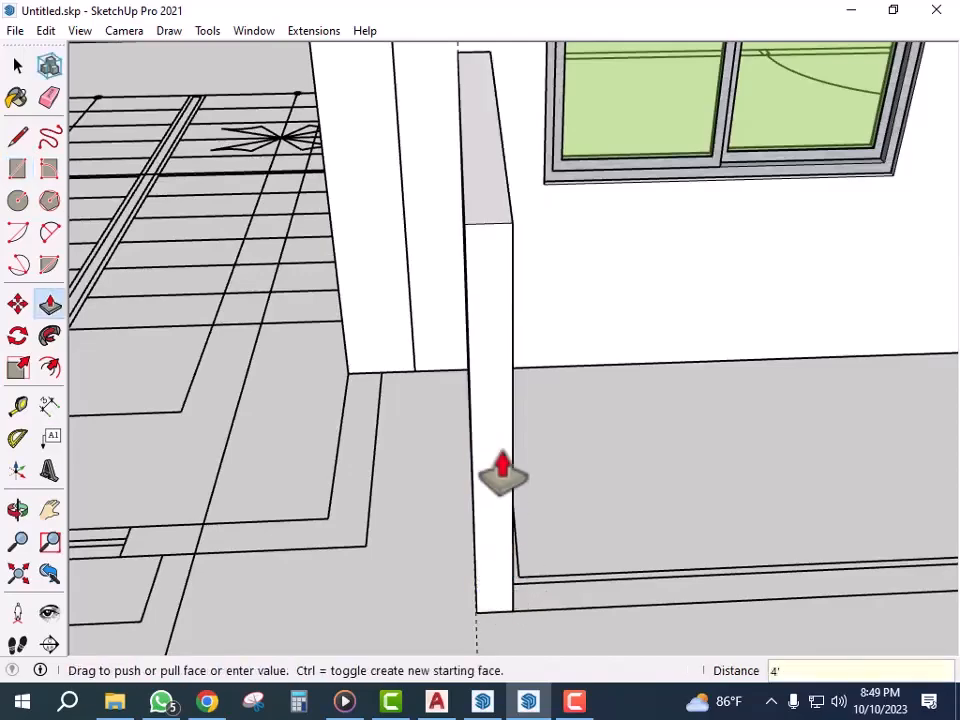
click(502, 470)
scroll(343, 519, down, 5)
key(space)
scroll(590, 570, up, 4)
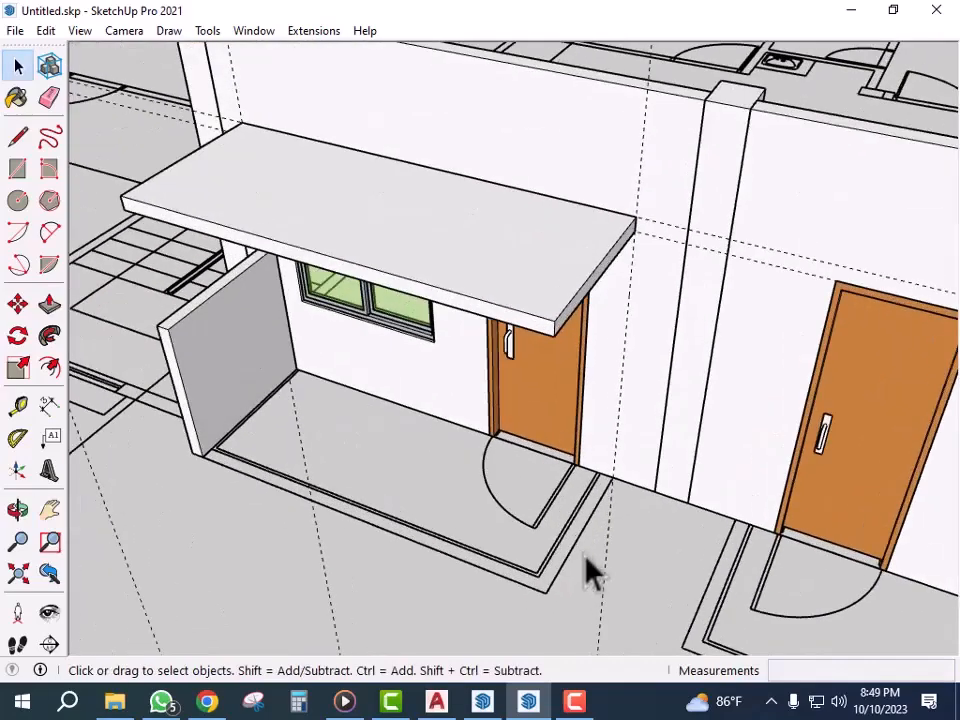
- Draw a 4" wide side-wall footprint along the third porch's door-side edge, from the building wall to the front corner
key(r)
scroll(607, 486, up, 5)
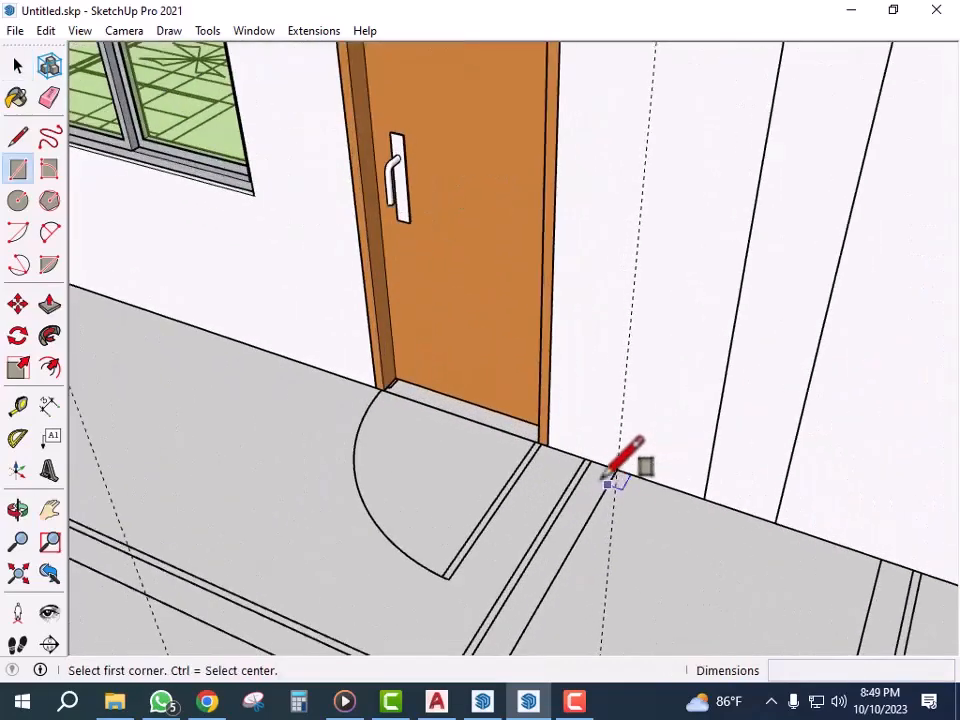
click(592, 460)
scroll(594, 462, down, 3)
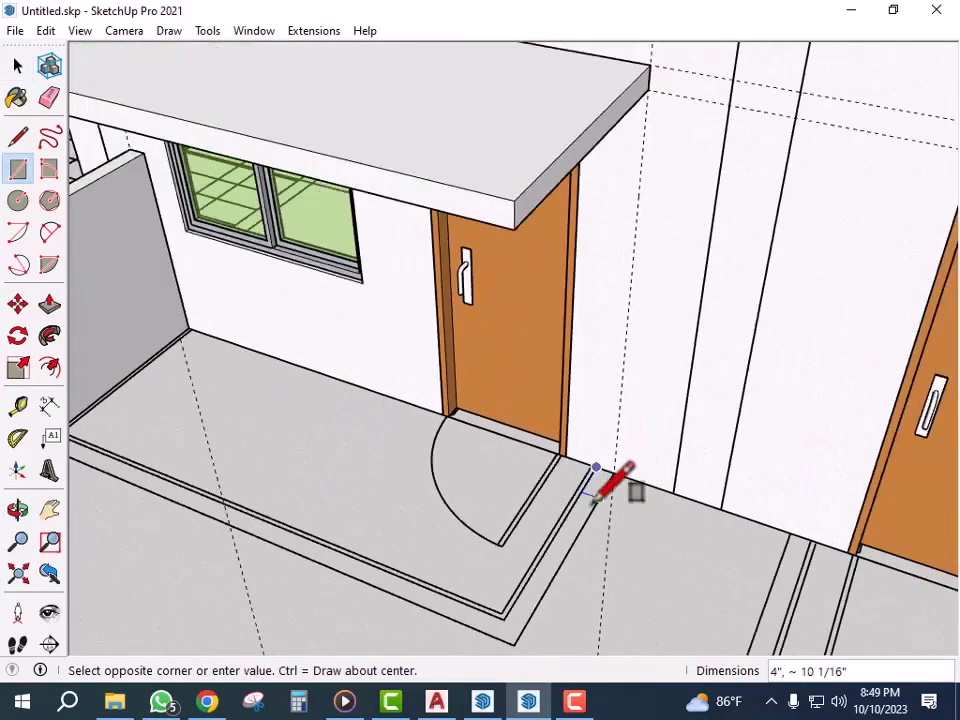
click(513, 643)
- Extrude the third porch's door-side wall footprint up to the height of the opposite side wall
key(p)
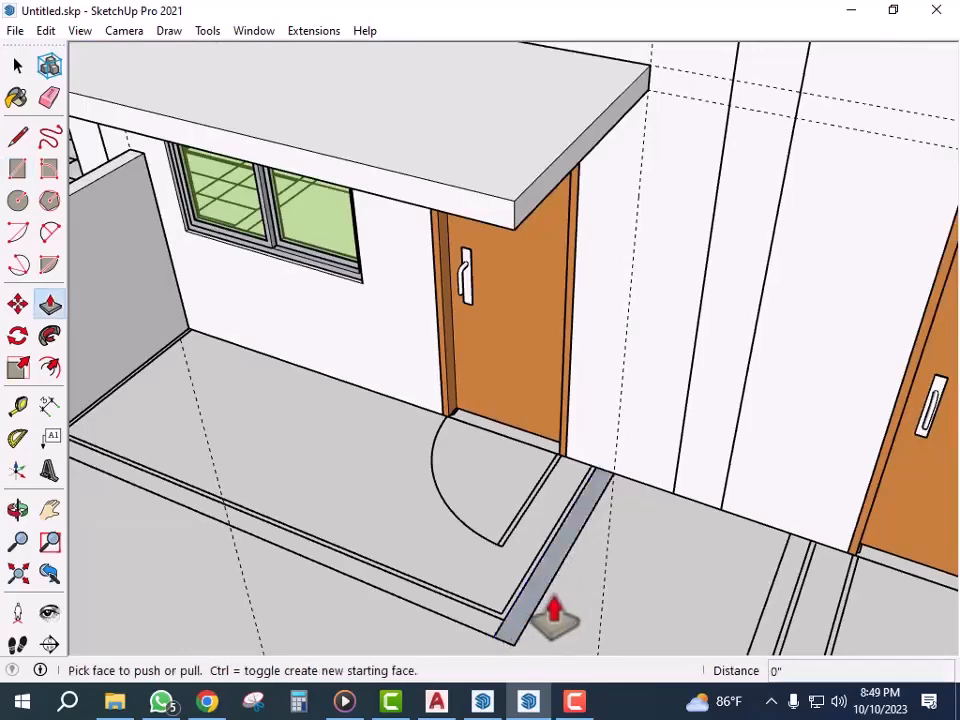
click(522, 625)
scroll(531, 500, down, 2)
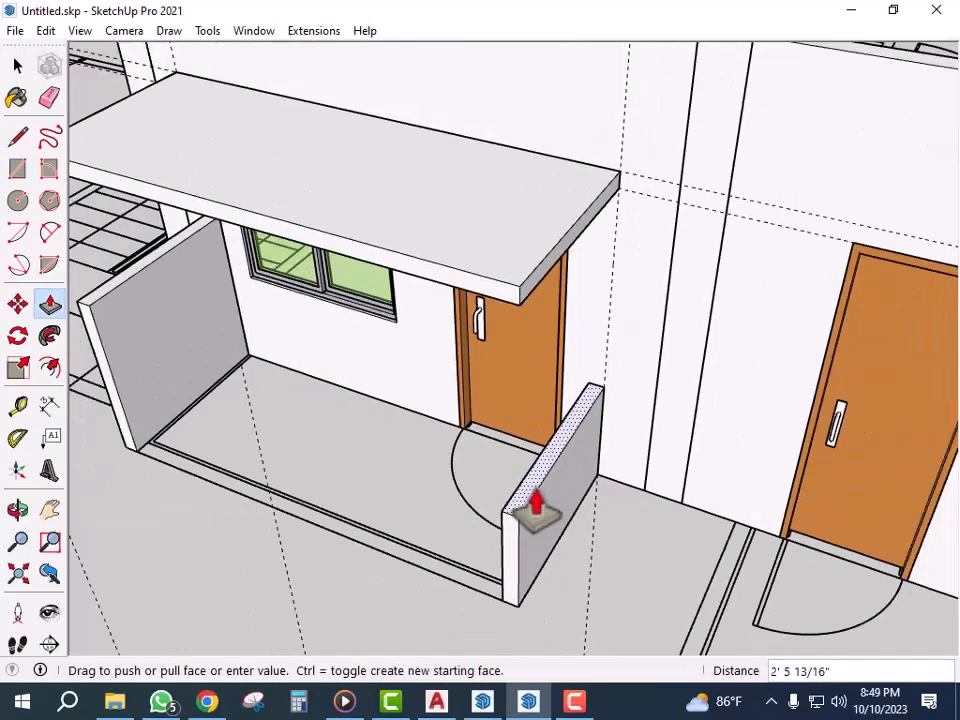
click(90, 318)
- Make each of the third porch's two side walls a separate group
key(space)
triple_click(540, 514)
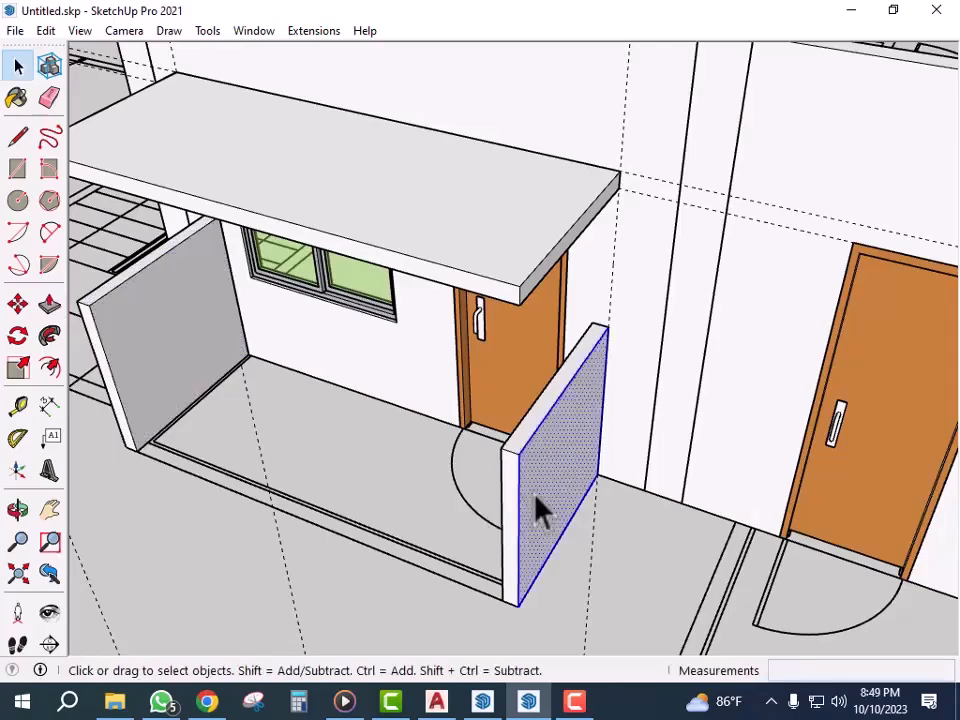
right_click(535, 499)
click(587, 306)
middle_drag(590, 320, 395, 590)
scroll(360, 390, up, 2)
click(360, 390)
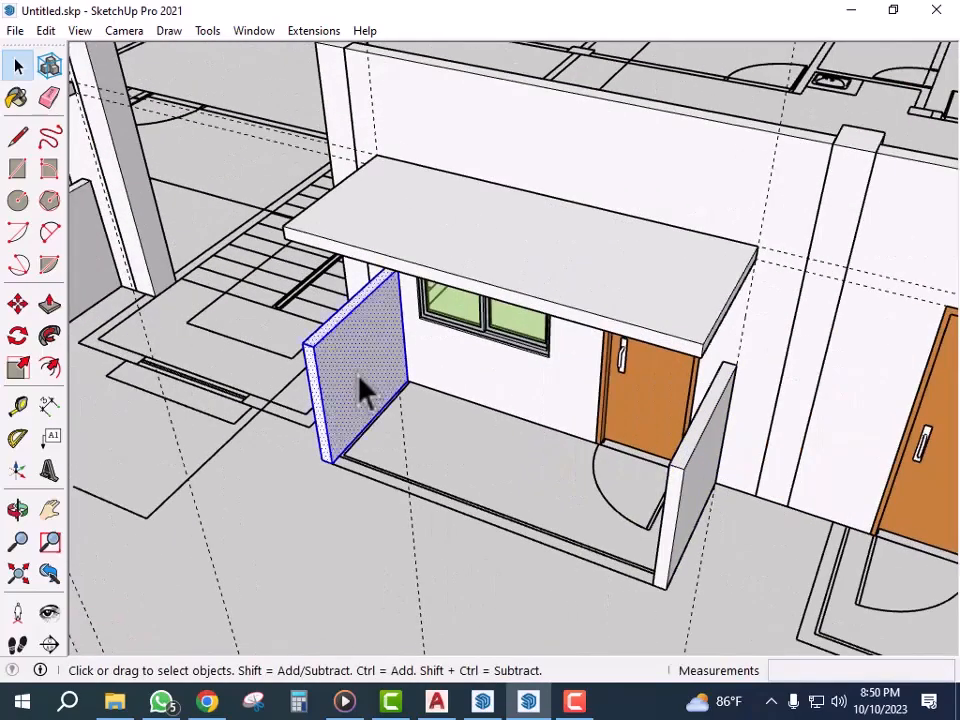
right_click(360, 390)
click(432, 173)
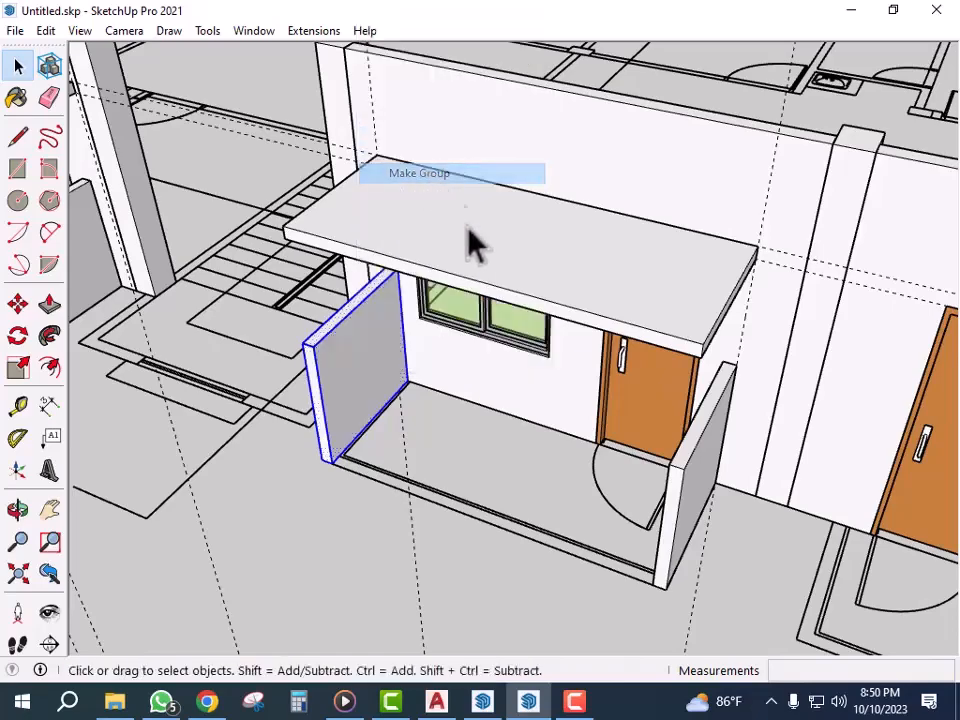
- Examine the fourth porch's outline beside the building corner and compare it with the porches already modelled
middle_drag(493, 489, 599, 541)
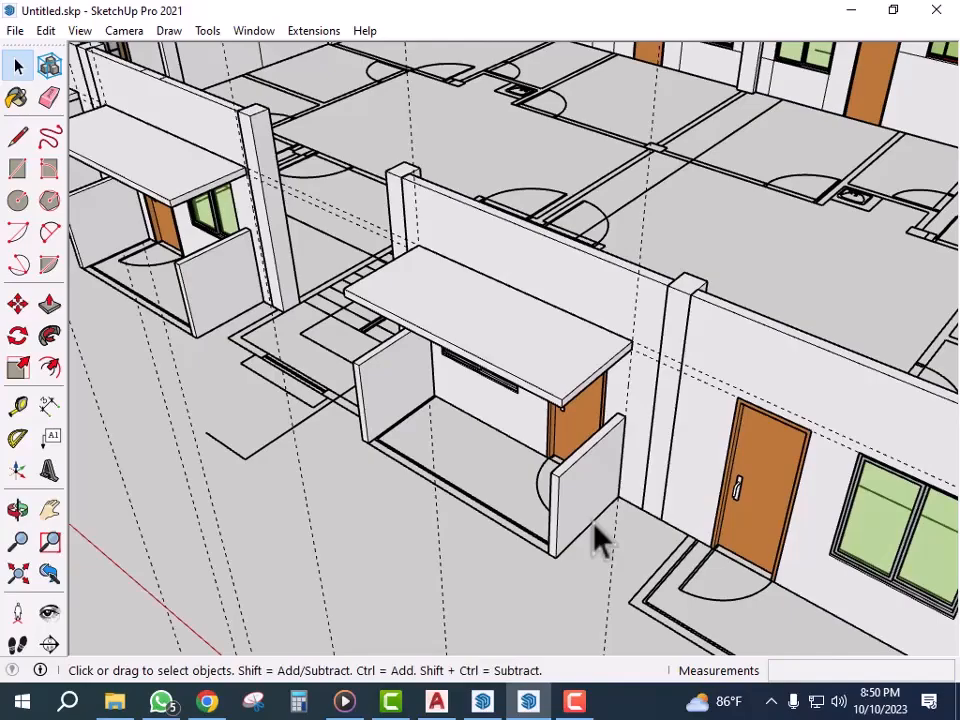
scroll(596, 530, down, 8)
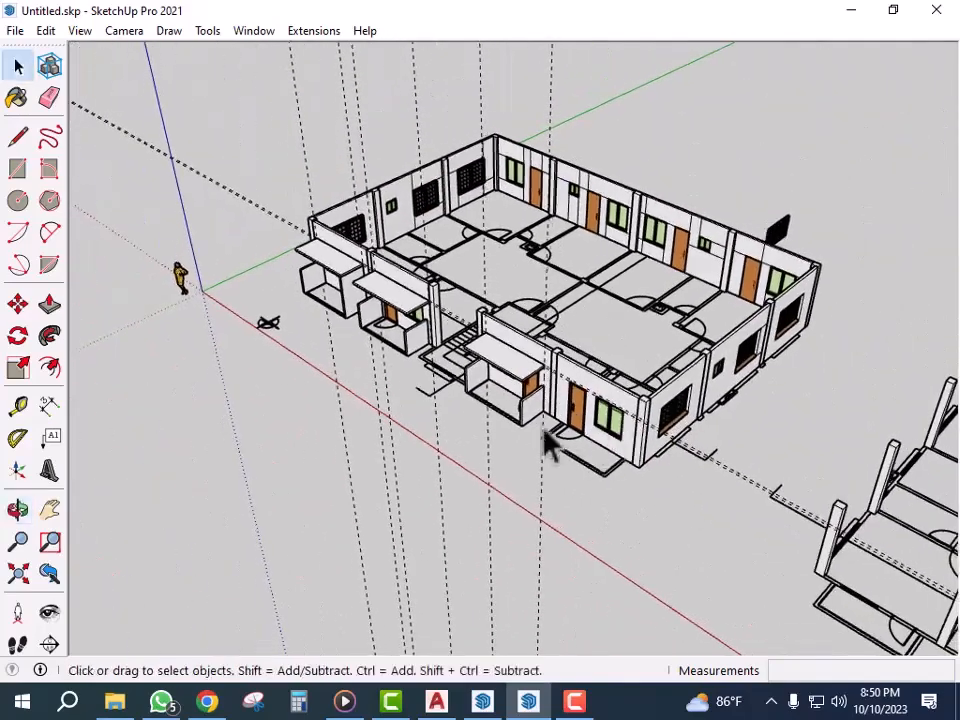
scroll(560, 449, up, 3)
scroll(700, 500, up, 4)
middle_drag(639, 499, 655, 510)
scroll(703, 504, up, 4)
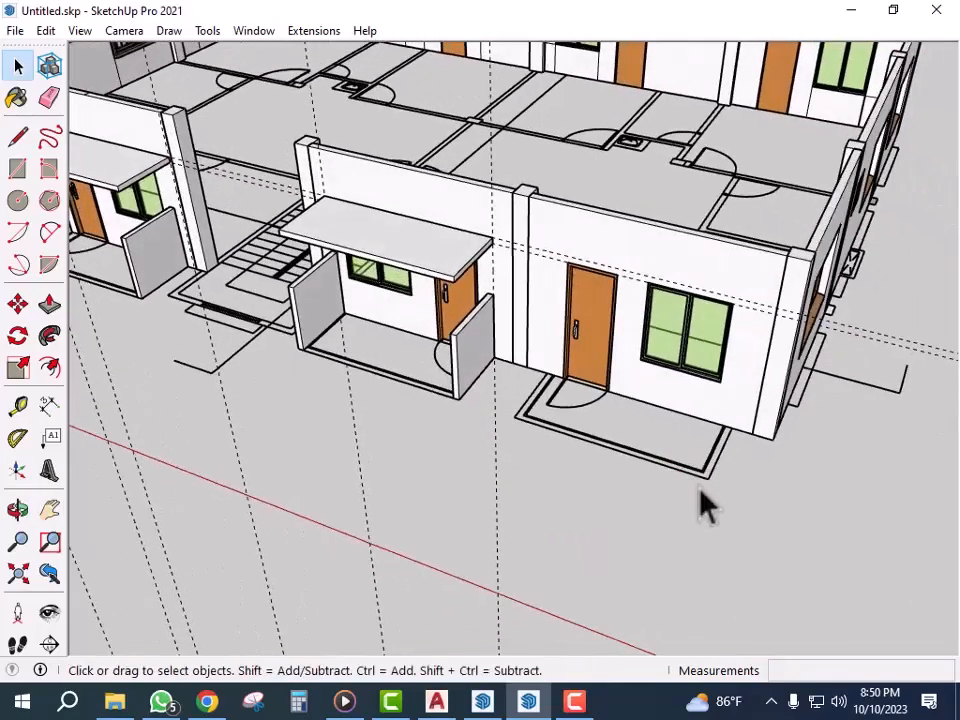
middle_drag(669, 450, 615, 425)
scroll(497, 467, down, 3)
middle_drag(497, 467, 707, 471)
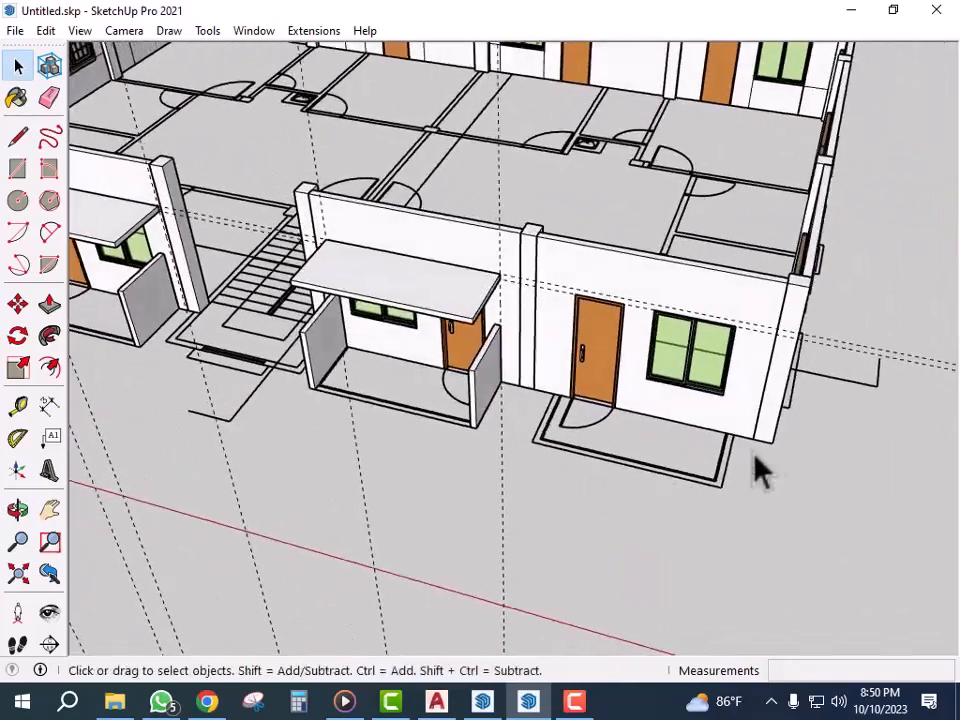
scroll(793, 476, up, 3)
middle_drag(793, 476, 672, 462)
scroll(396, 375, up, 3)
scroll(444, 392, down, 6)
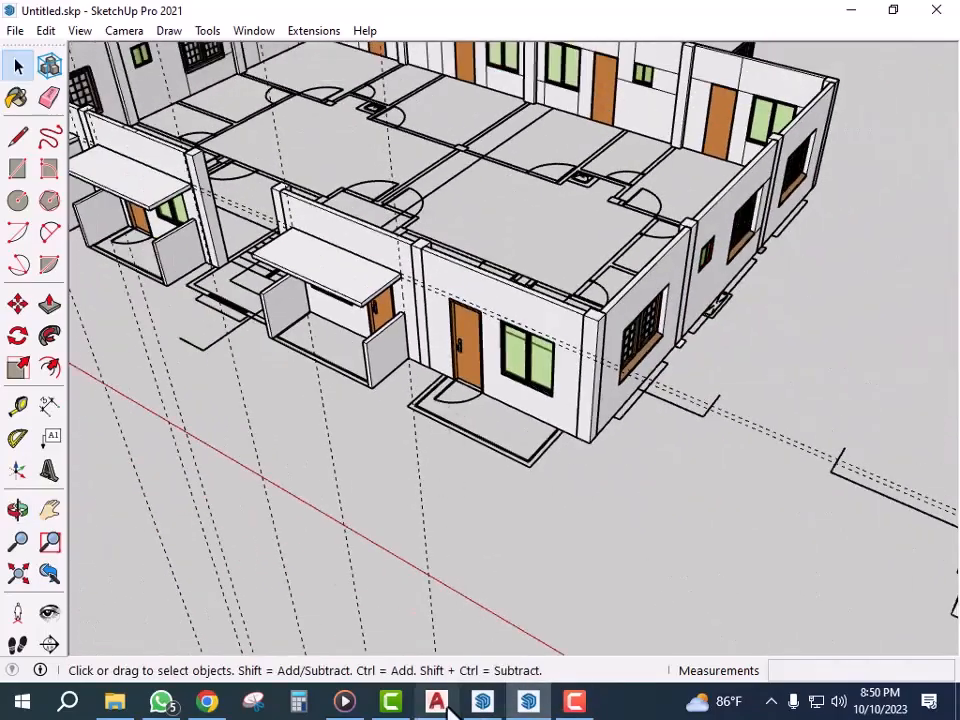
- Switch to AutoCAD and examine the canopy and side-wall heights of the end porch on the elevation
click(437, 703)
scroll(443, 497, down, 3)
scroll(515, 468, up, 5)
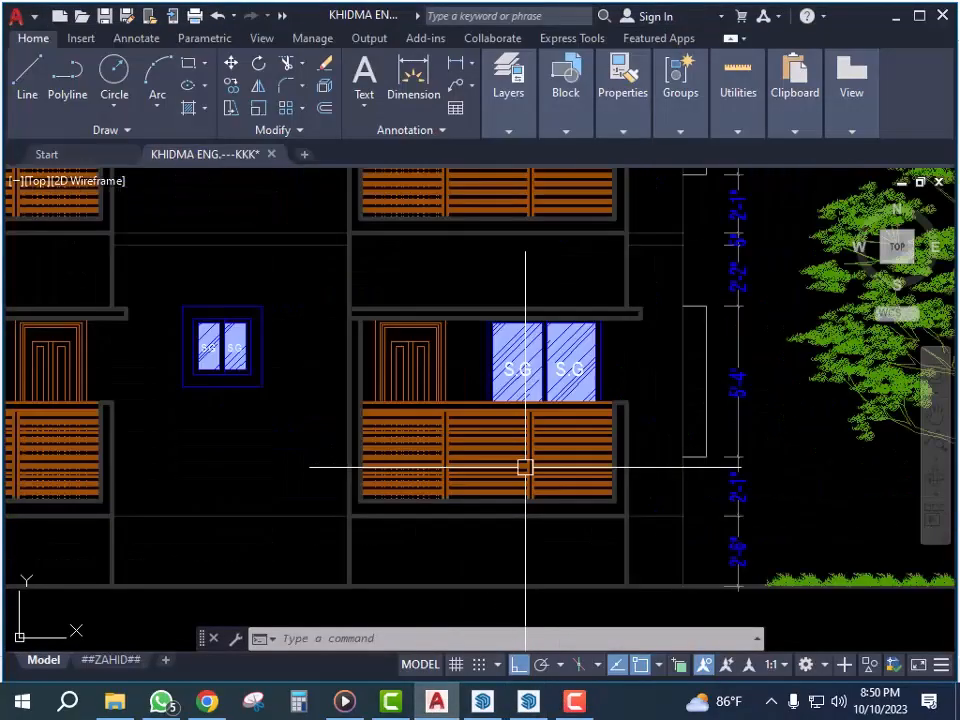
scroll(350, 361, up, 2)
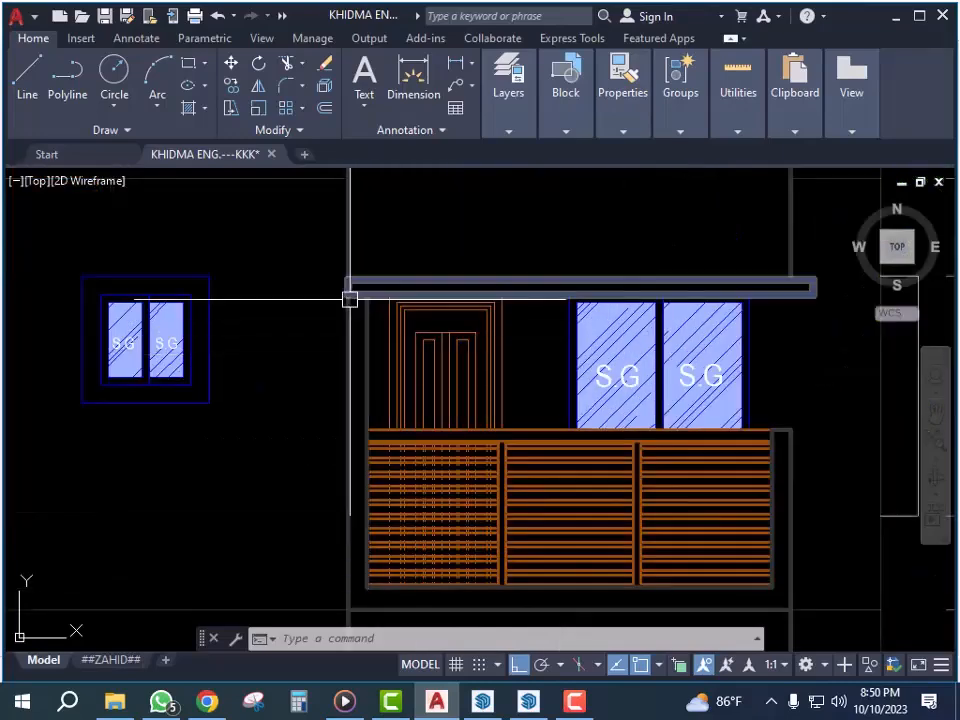
scroll(358, 366, down, 4)
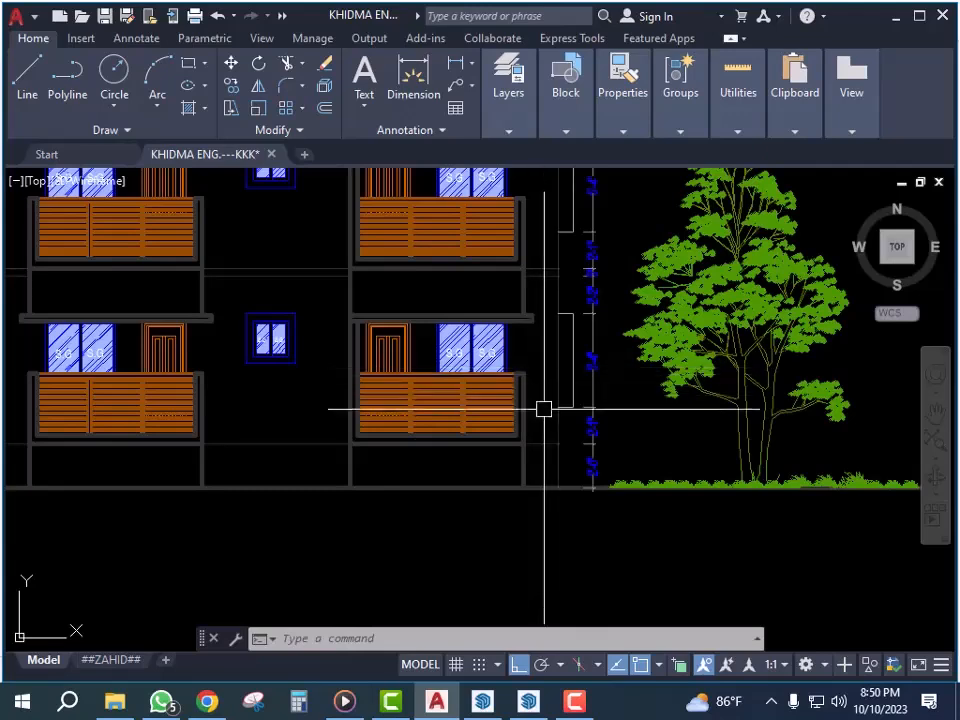
- Switch to SketchUp and draw a 4" by 3' 11" side-wall footprint at the fourth porch's door-side edge
click(515, 703)
scroll(634, 450, up, 5)
middle_drag(561, 443, 543, 423)
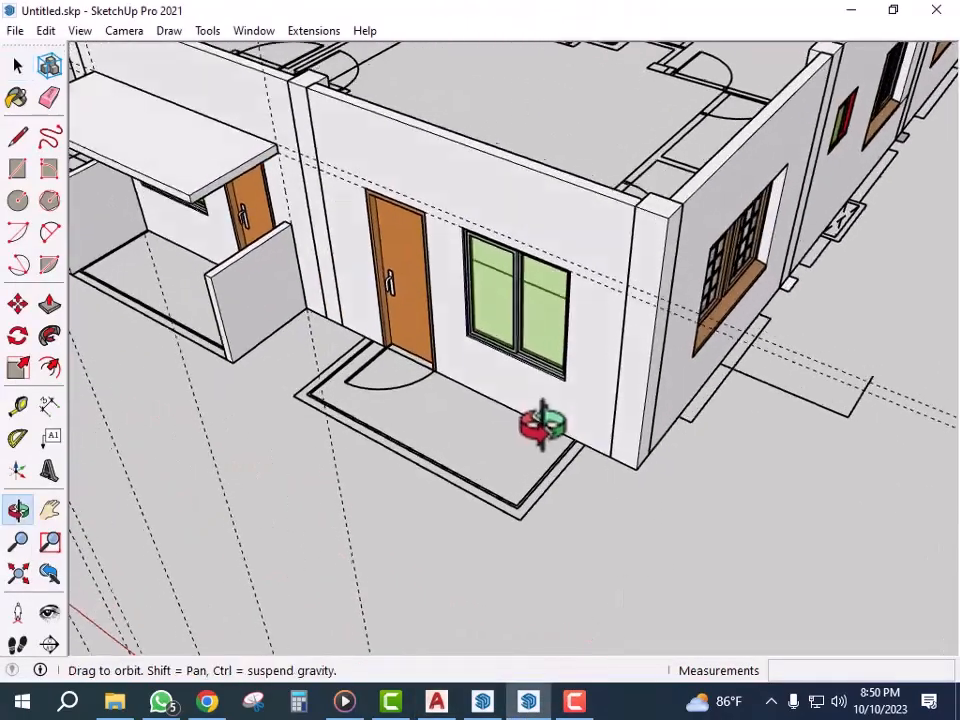
scroll(343, 381, up, 3)
mouse_move(343, 381)
middle_down()
mouse_move(411, 379)
mouse_move(430, 440)
mouse_move(422, 414)
middle_up()
key(r)
scroll(364, 399, up, 5)
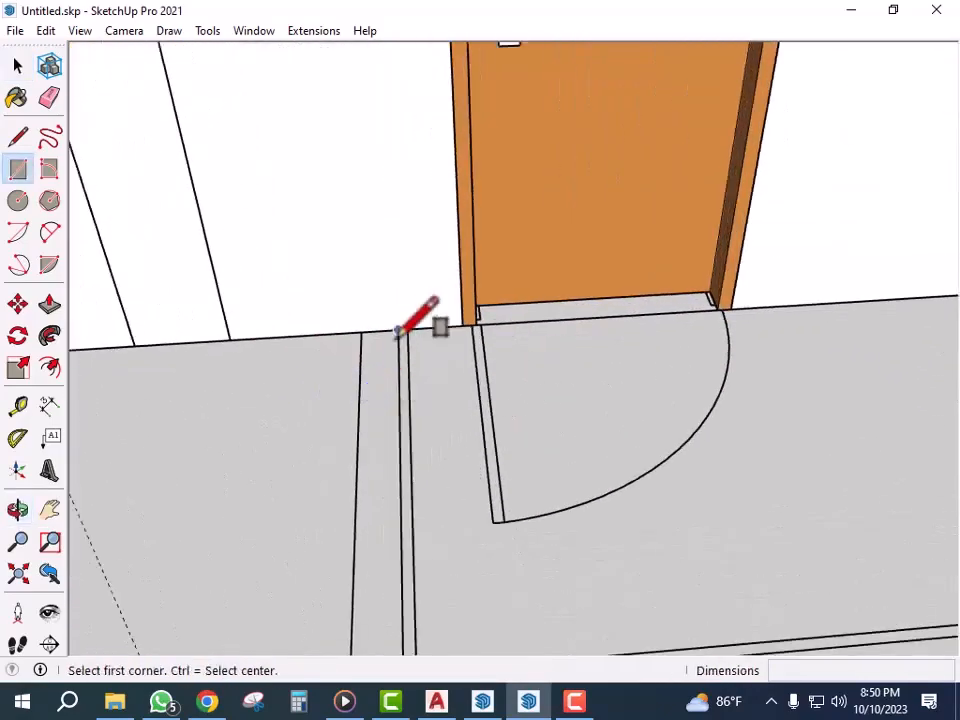
click(397, 332)
scroll(402, 360, down, 3)
scroll(400, 400, up, 3)
click(392, 494)
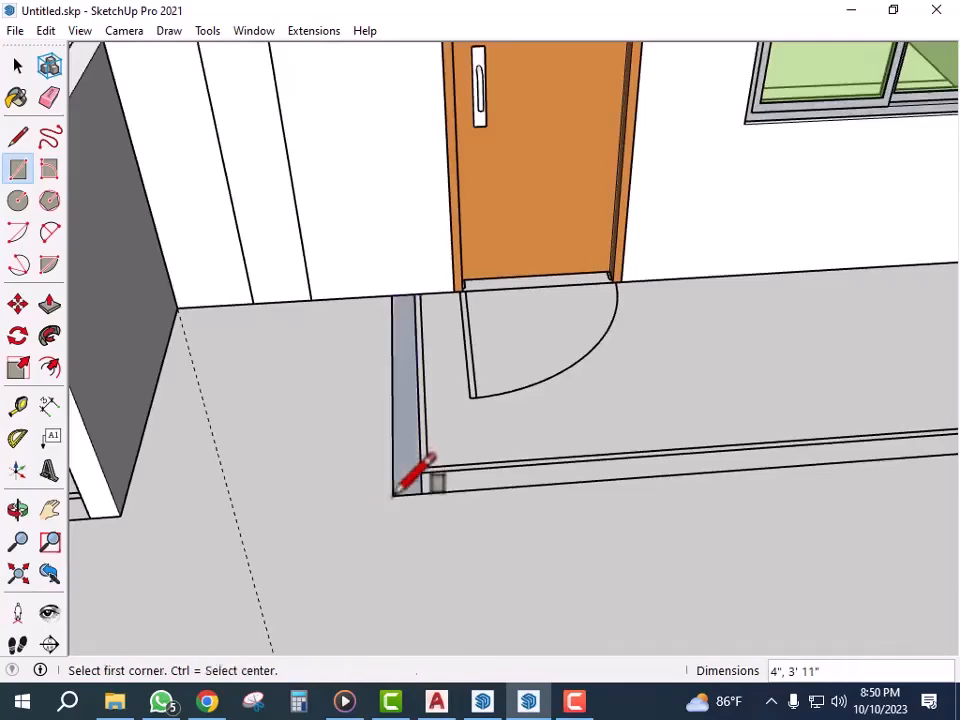
- Extrude the fourth porch's door-side wall footprint up 7'
key(p)
click(412, 480)
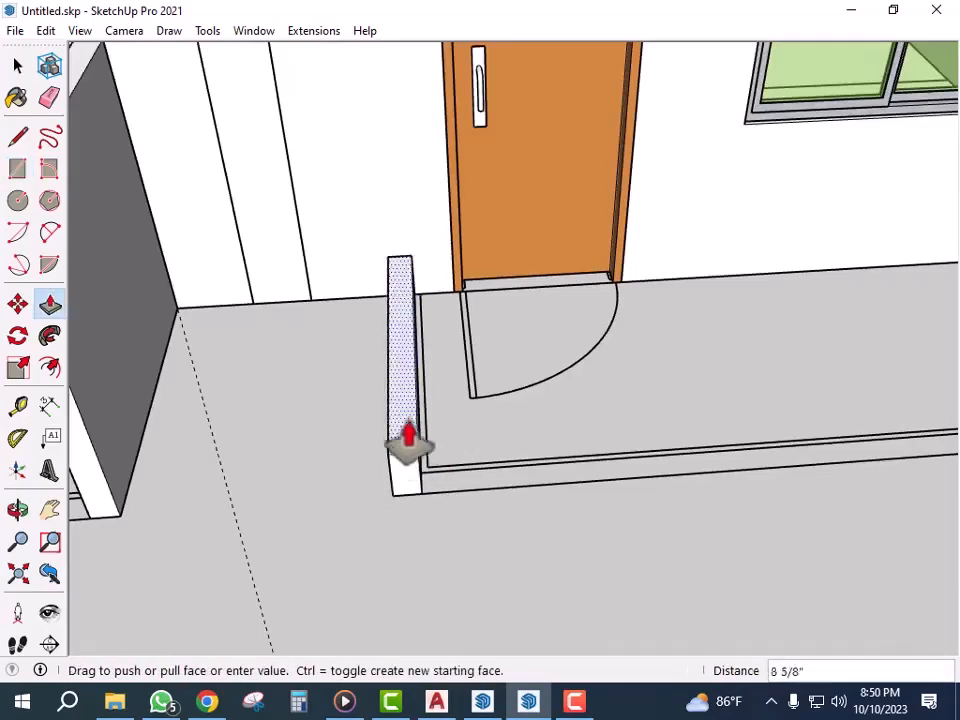
scroll(401, 454, down, 3)
middle_drag(401, 454, 405, 445)
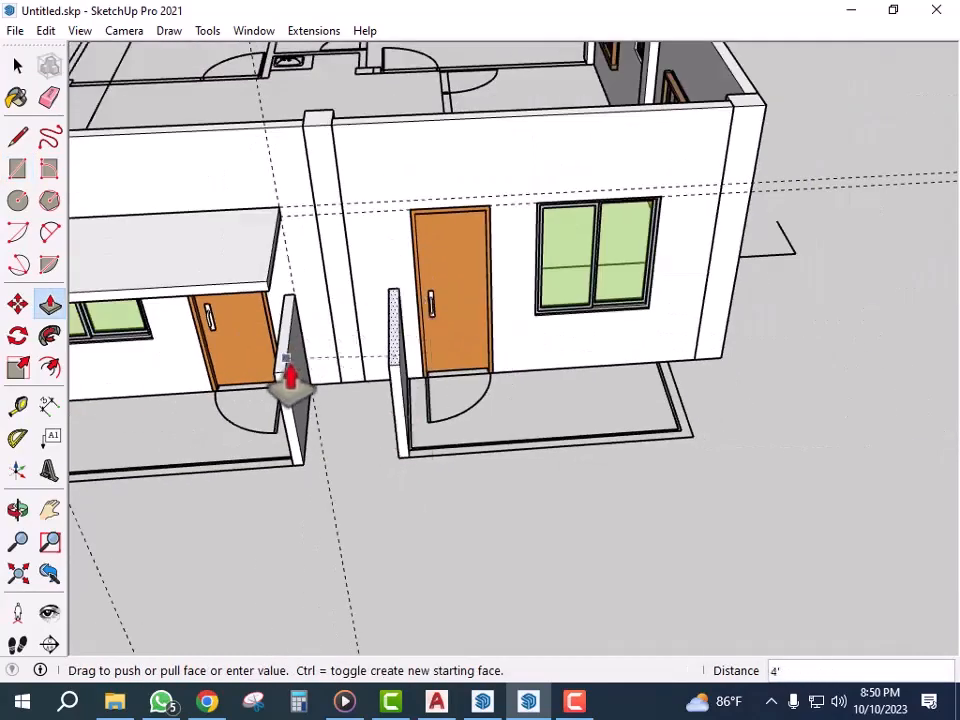
middle_drag(435, 343, 343, 306)
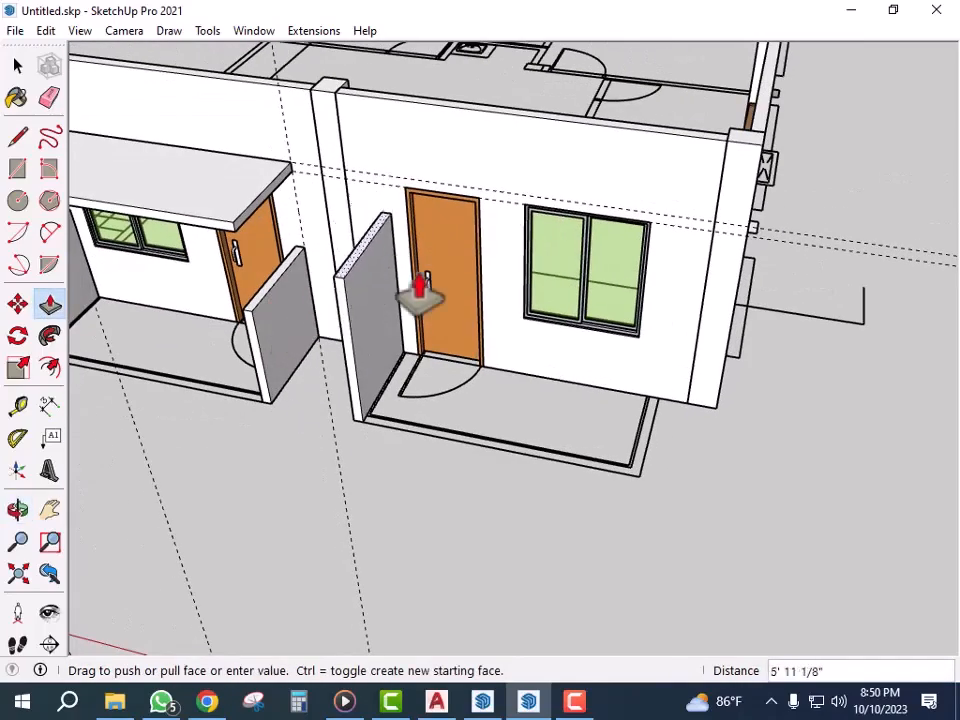
scroll(420, 290, down, 3)
scroll(392, 240, up, 3)
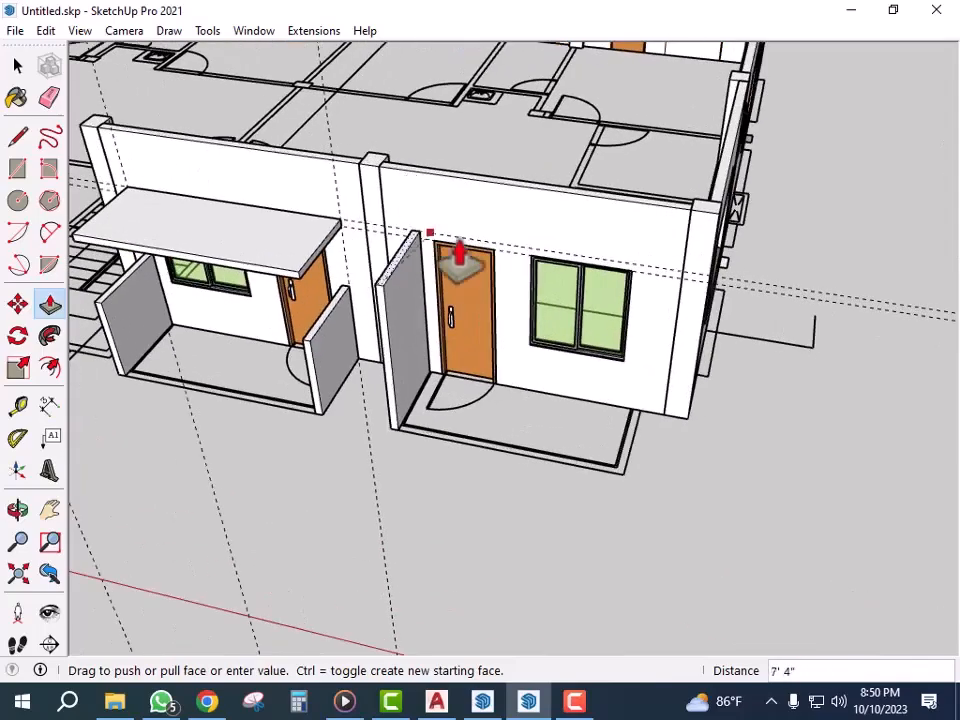
key(Return)
- Draw a 4" by 3' 11" side-wall footprint at the fourth porch's window-side edge near the building corner
scroll(739, 446, down, 5)
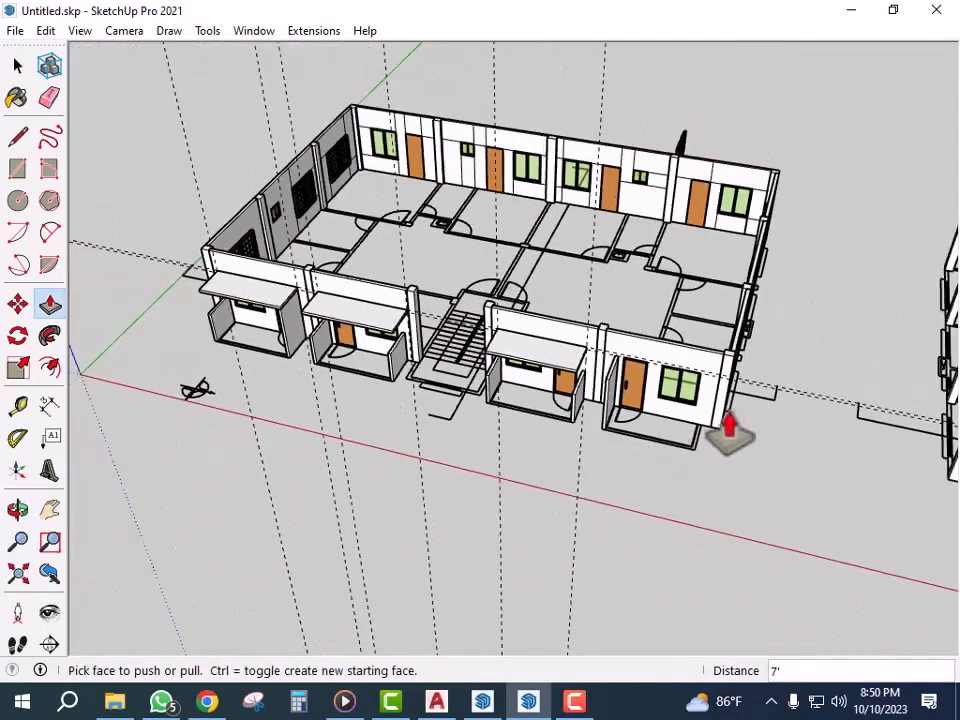
scroll(726, 440, up, 8)
key(space)
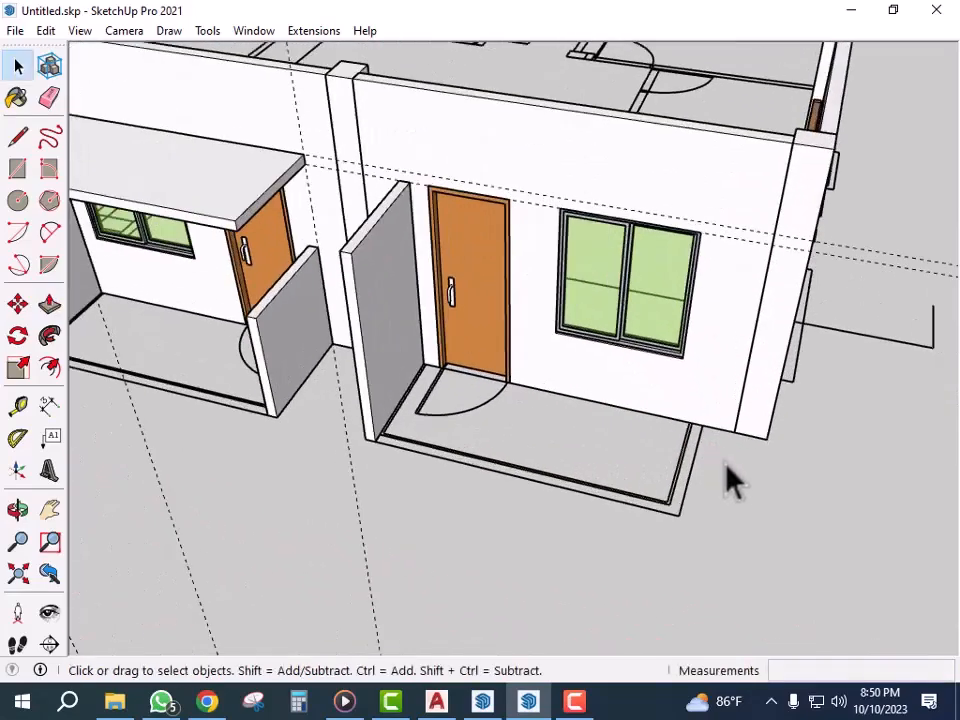
key(r)
scroll(729, 452, up, 6)
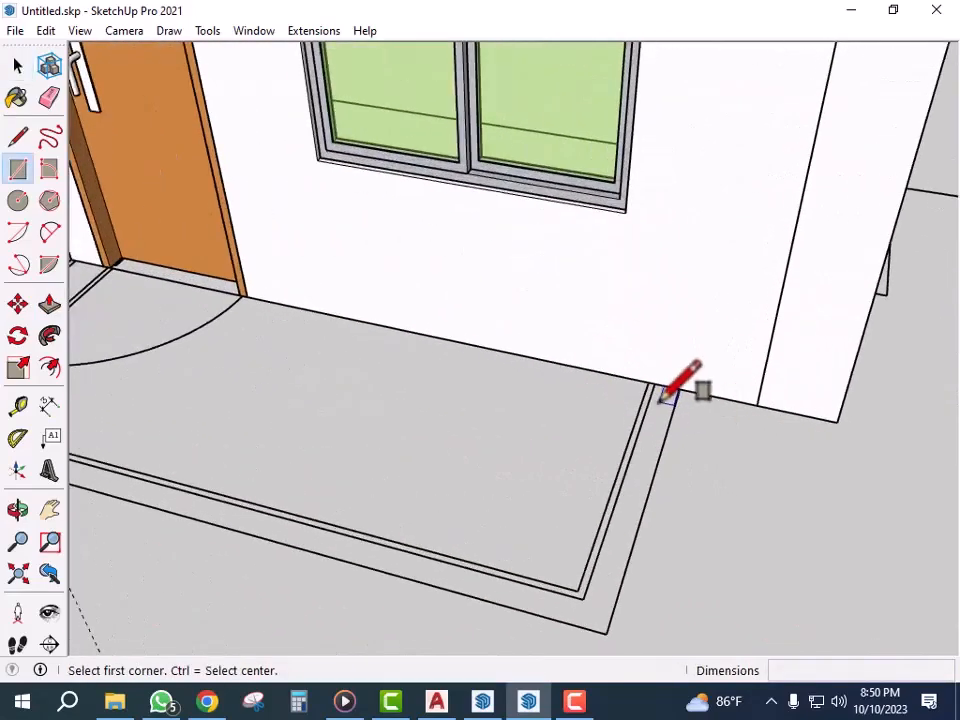
click(654, 384)
click(605, 632)
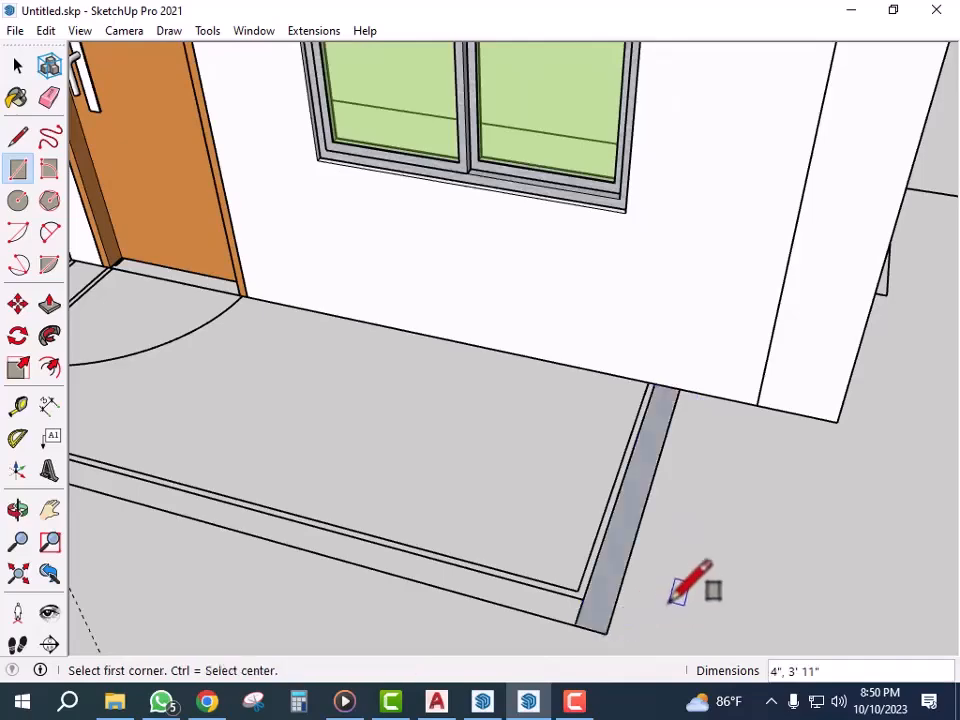
- Extrude the fourth porch's window-side wall footprint up 4'
key(p)
click(608, 590)
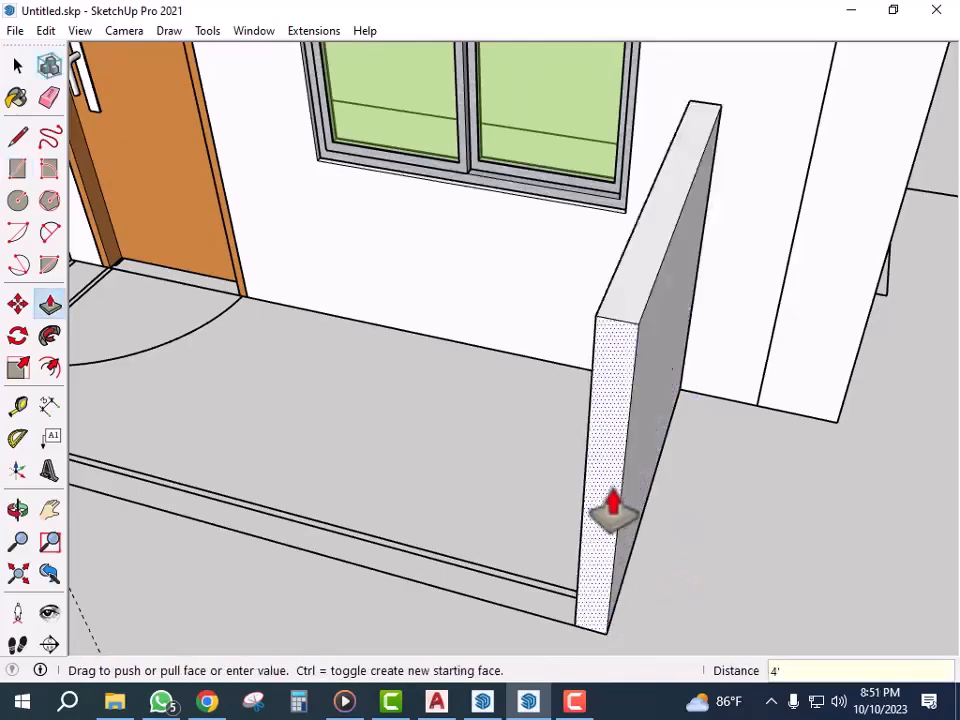
click(608, 510)
scroll(634, 546, down, 5)
key(space)
- Make each of the fourth porch's two side walls a separate group
scroll(354, 222, up, 3)
scroll(476, 300, down, 3)
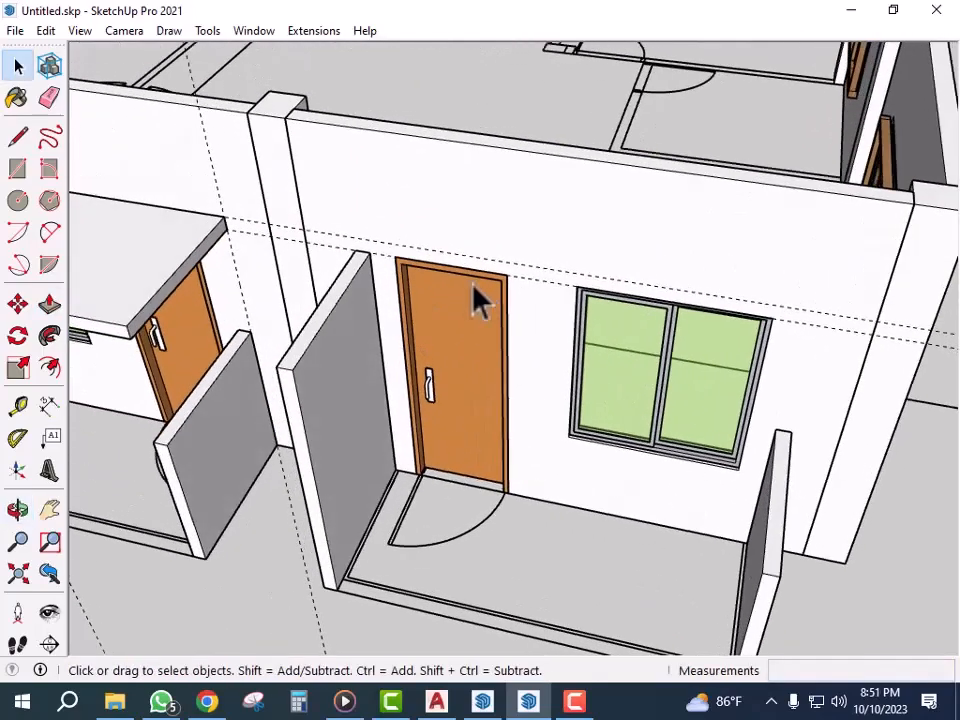
scroll(381, 339, up, 3)
triple_click(393, 350)
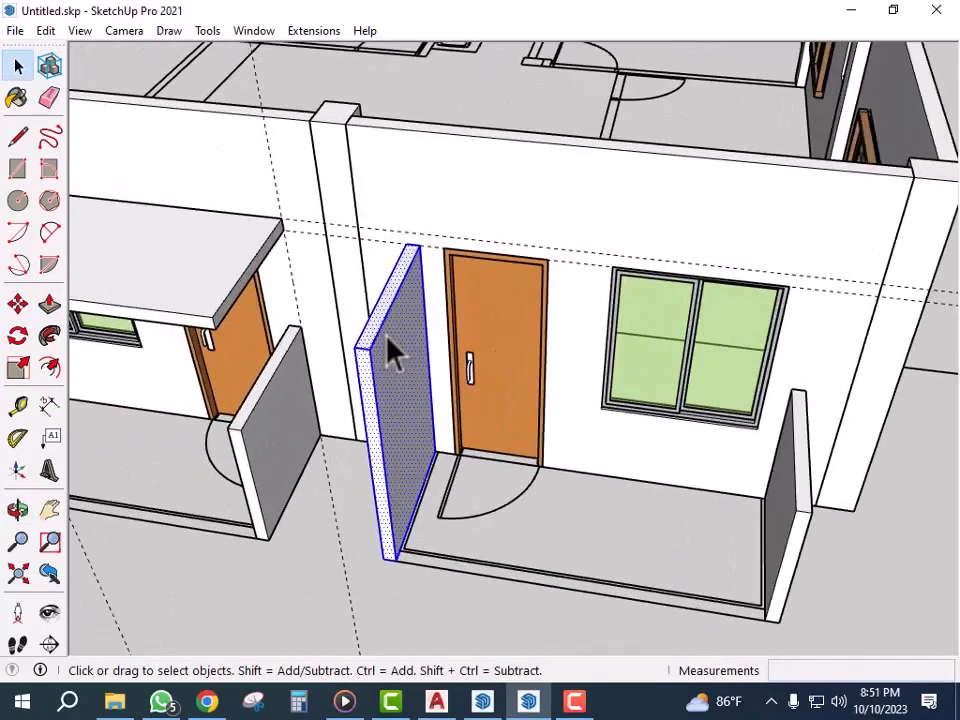
right_click(392, 349)
click(450, 484)
triple_click(799, 508)
right_click(799, 508)
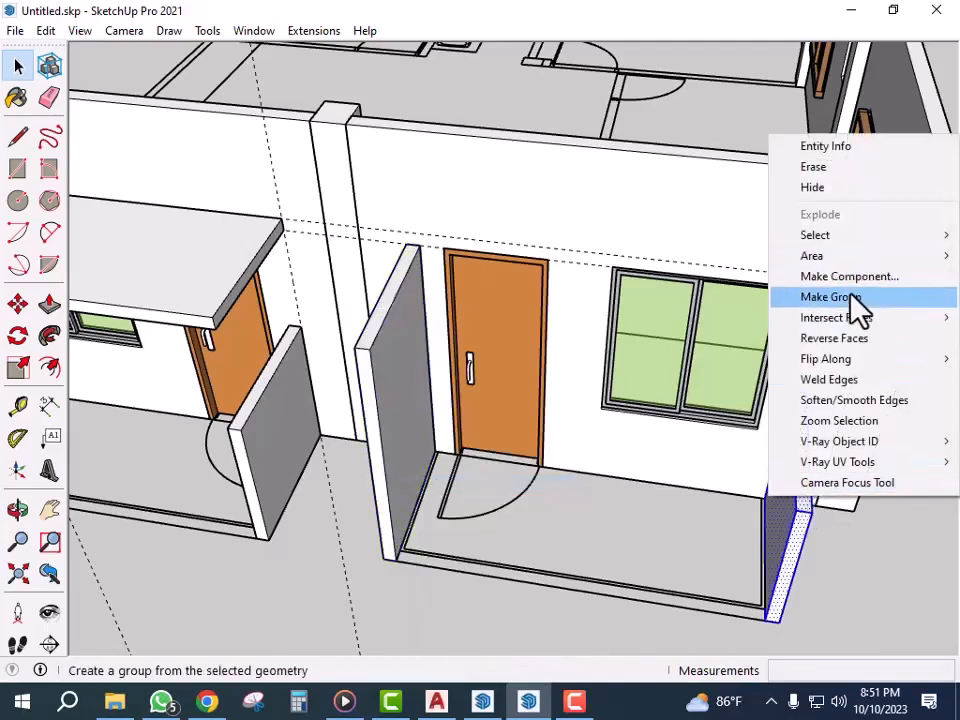
click(852, 297)
click(649, 534)
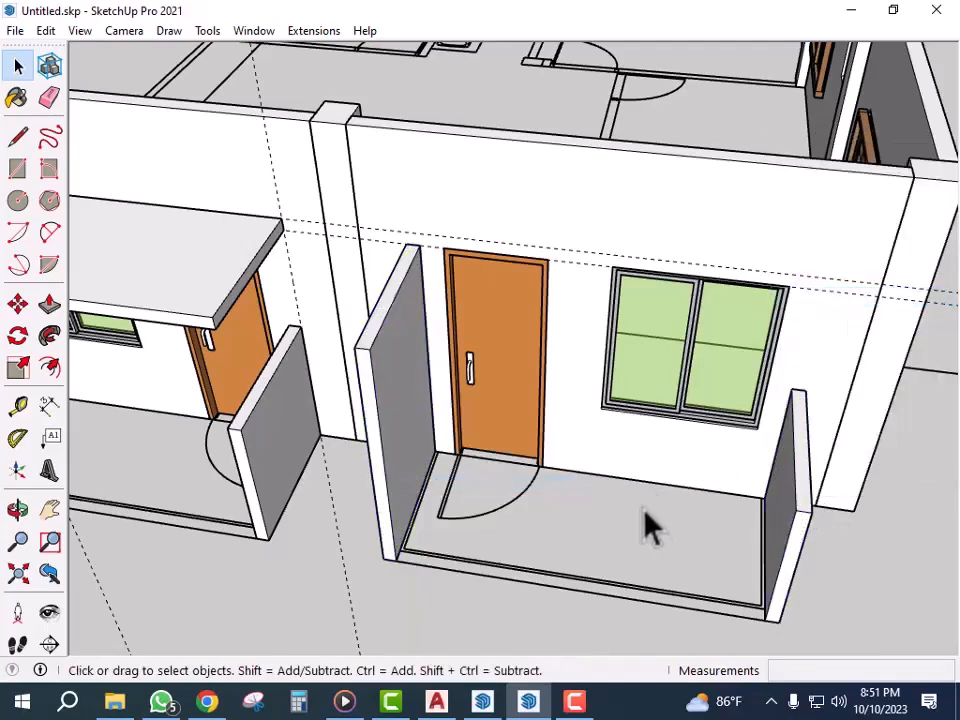
- Draw the fourth porch's canopy profile, about 8' 11" long, on the wall between the two guide lines above the door and window
key(r)
scroll(456, 214, up, 5)
click(390, 246)
scroll(649, 300, down, 5)
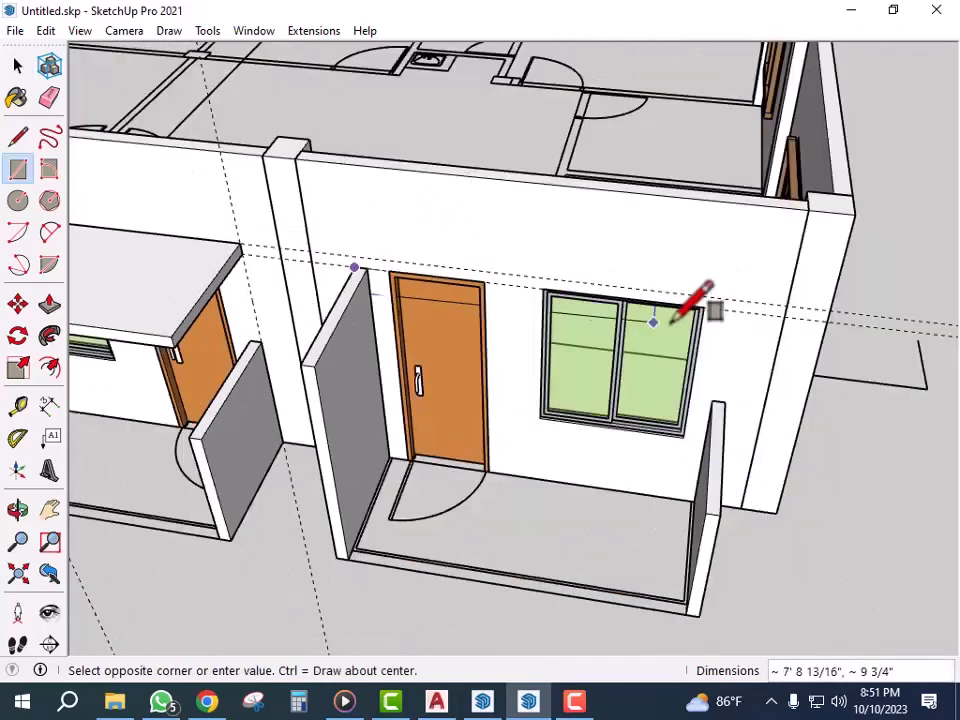
scroll(707, 290, up, 8)
scroll(665, 289, up, 3)
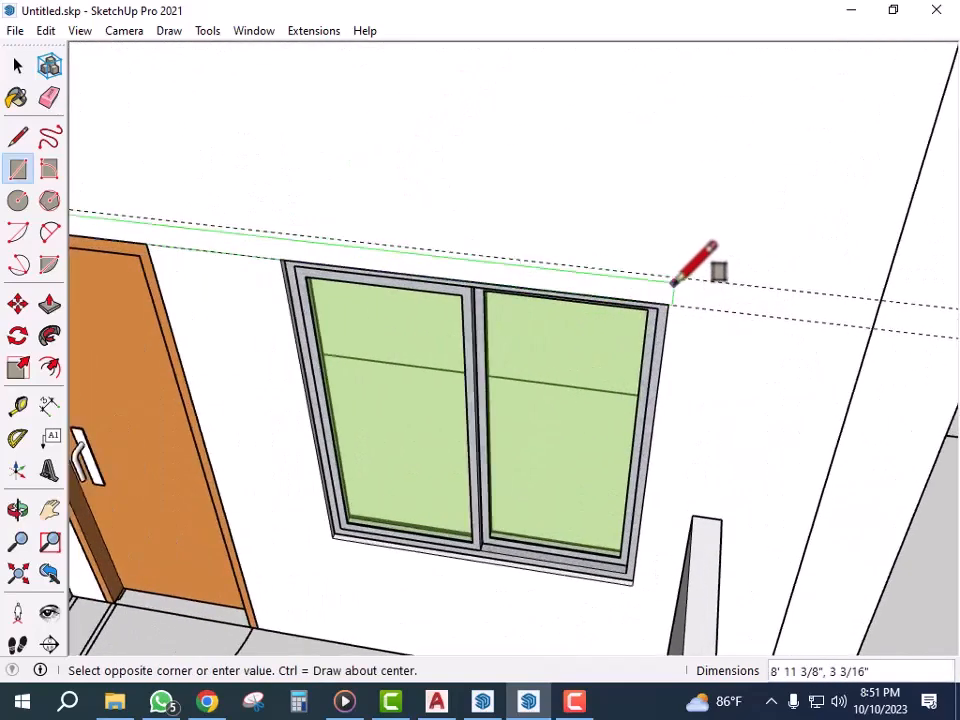
click(674, 284)
key(space)
scroll(712, 336, down, 2)
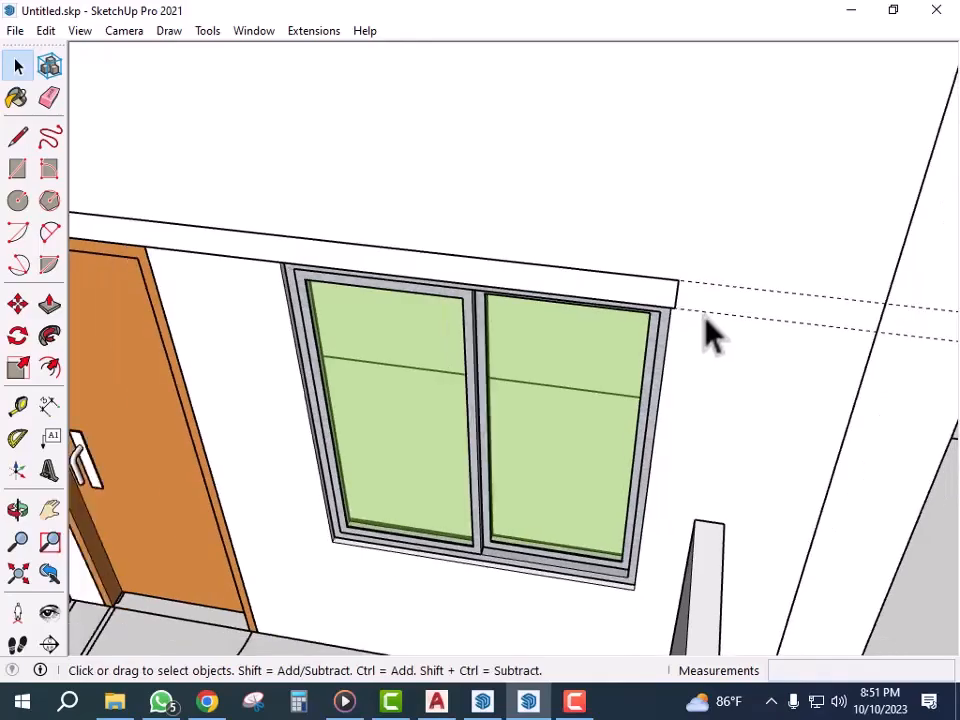
- Extrude the fourth porch's canopy profile outward 3' 11" to the porch's front edge
key(p)
click(641, 296)
scroll(610, 300, down, 3)
middle_drag(607, 283, 544, 572)
click(552, 573)
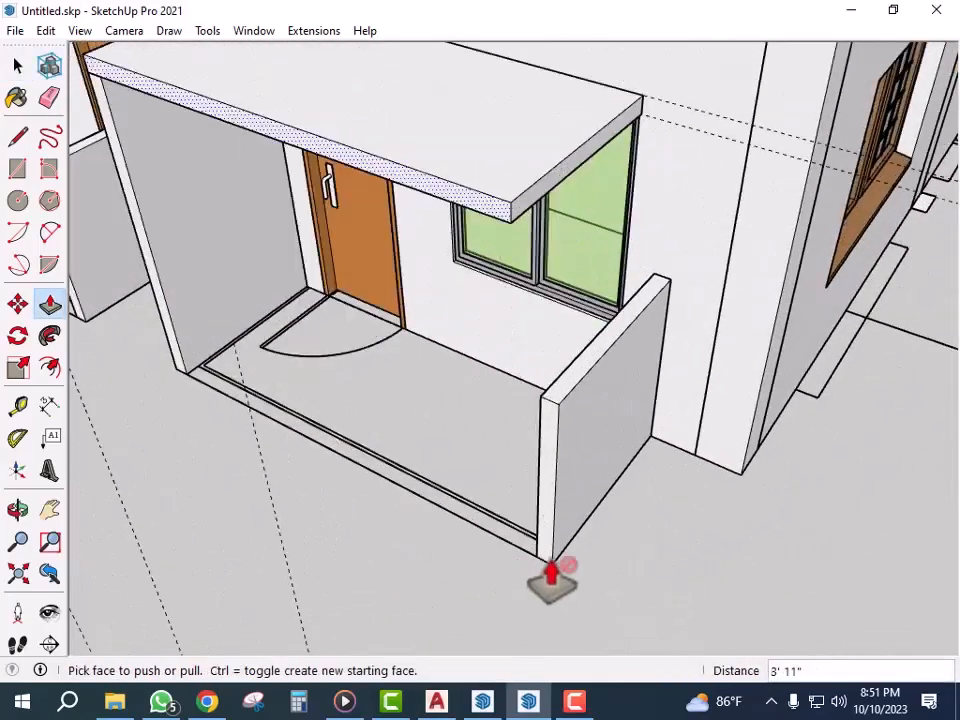
- Extend the window-side end of the fourth porch's canopy about 10 9/16" to the low side wall's outer face and group the canopy
click(531, 226)
click(566, 414)
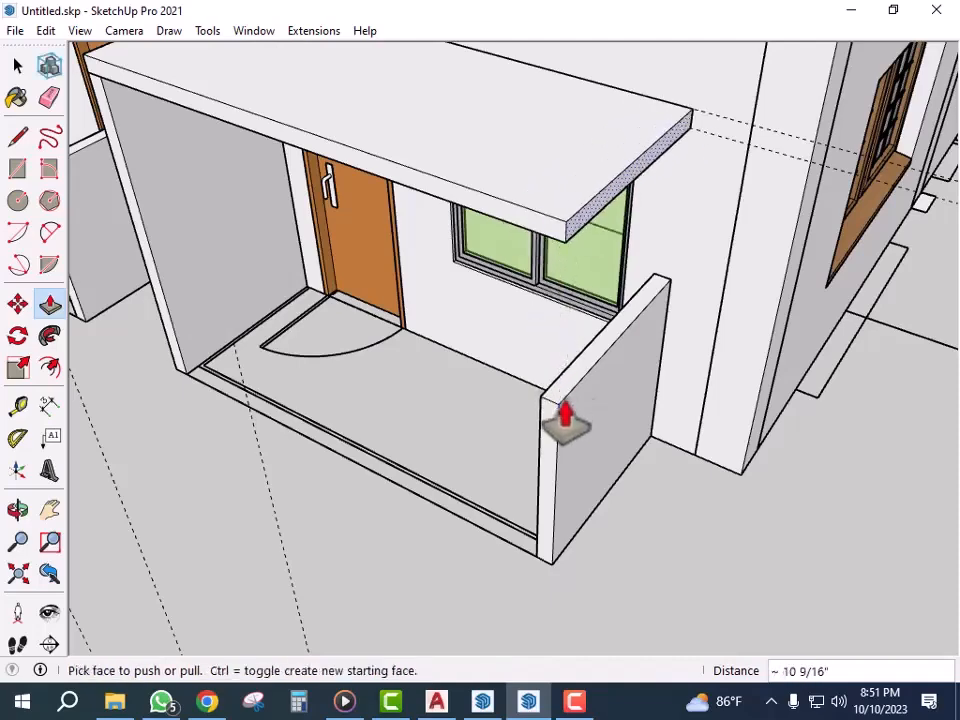
key(space)
scroll(620, 420, down, 2)
triple_click(560, 245)
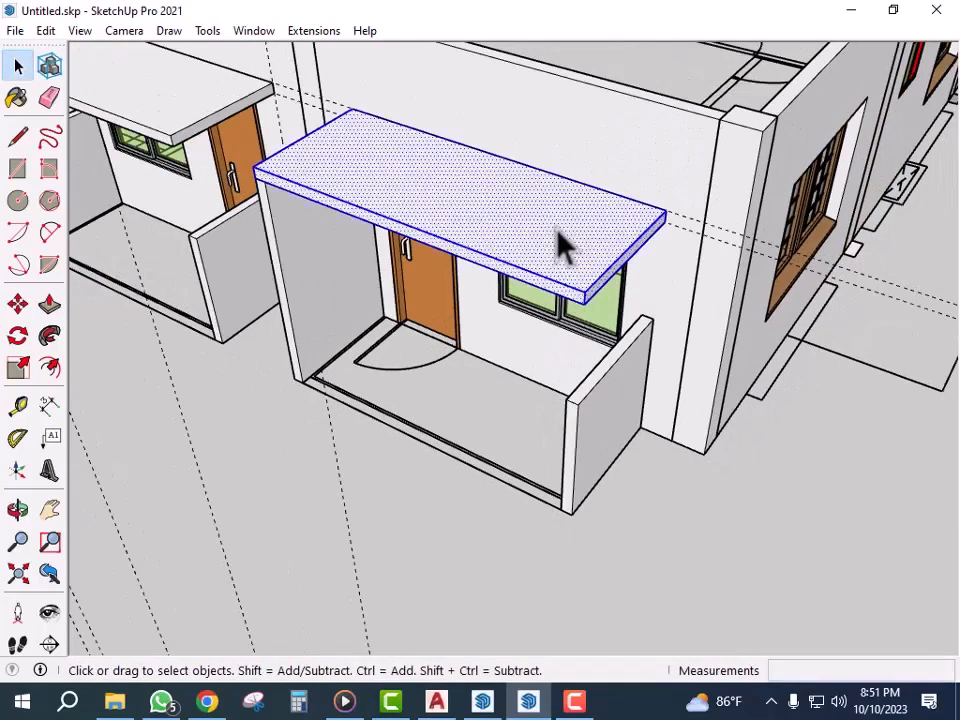
right_click(557, 230)
click(630, 391)
- Examine the canopies and side walls of all four front porches from several angles
scroll(750, 489, down, 3)
mouse_move(750, 489)
middle_down()
mouse_move(643, 435)
mouse_move(660, 440)
mouse_move(754, 411)
middle_up()
scroll(626, 375, down, 3)
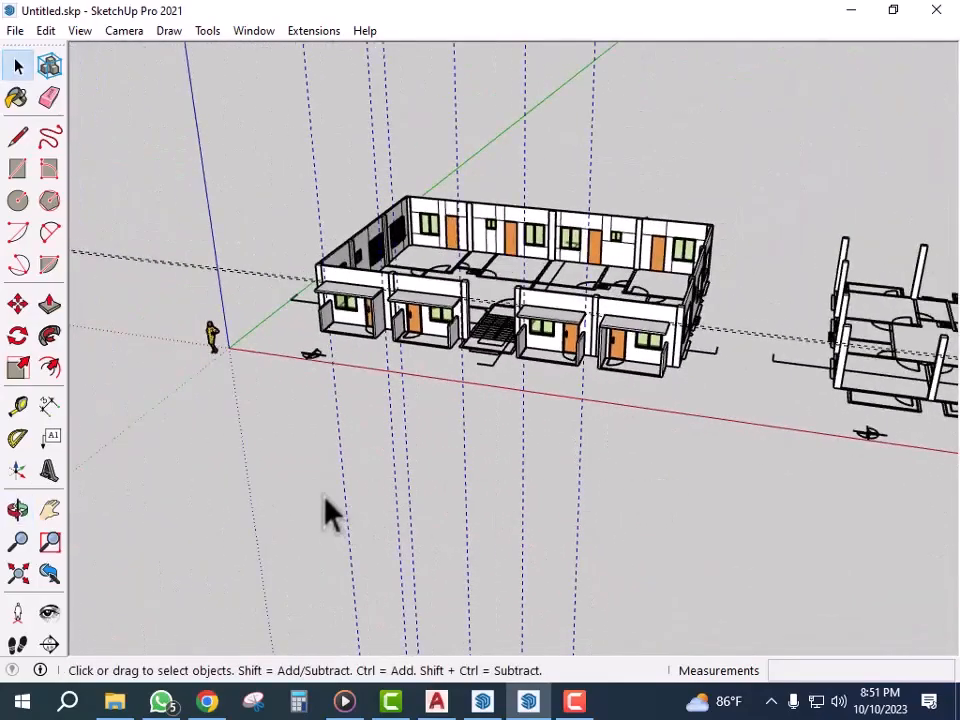
middle_drag(489, 435, 612, 545)
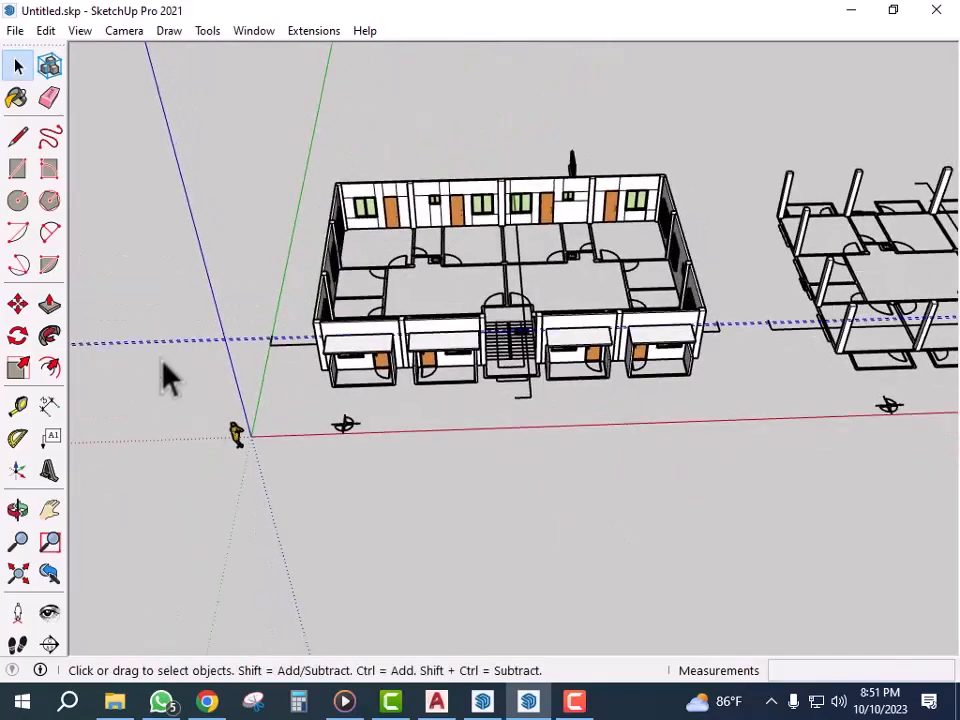
scroll(591, 386, up, 3)
mouse_move(591, 386)
middle_down()
mouse_move(461, 354)
mouse_move(515, 400)
middle_up()
scroll(515, 400, up, 3)
scroll(515, 400, down, 5)
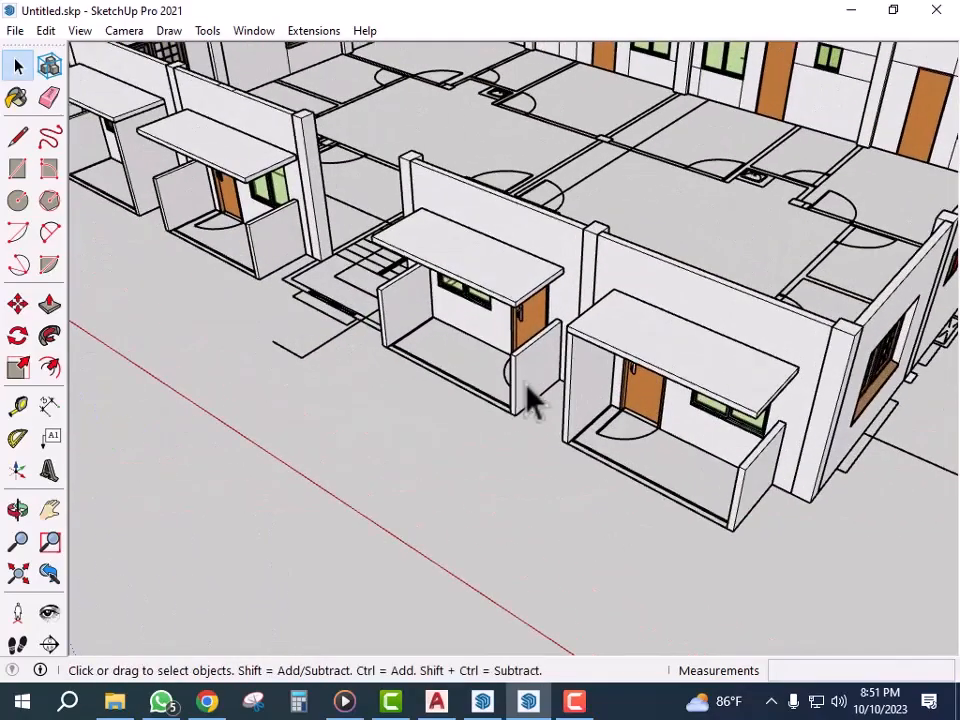
scroll(446, 386, up, 2)
scroll(305, 255, up, 3)
scroll(300, 242, up, 2)
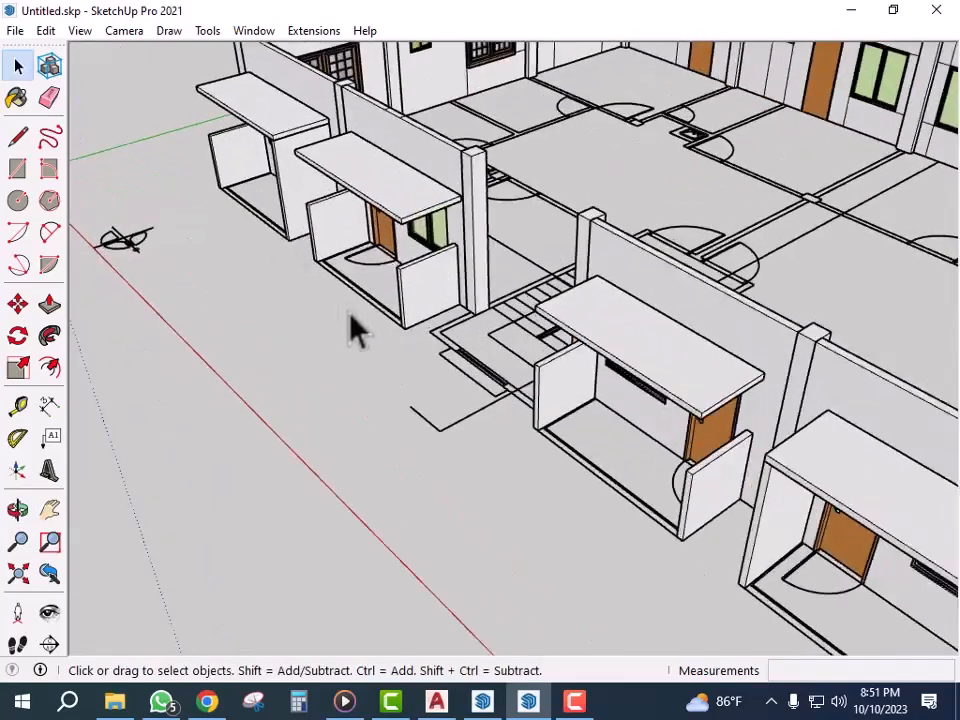
- Switch to the RESIDENCE+INTERIOR_01.skp model and examine the residence from the front and side
click(482, 703)
scroll(377, 471, down, 4)
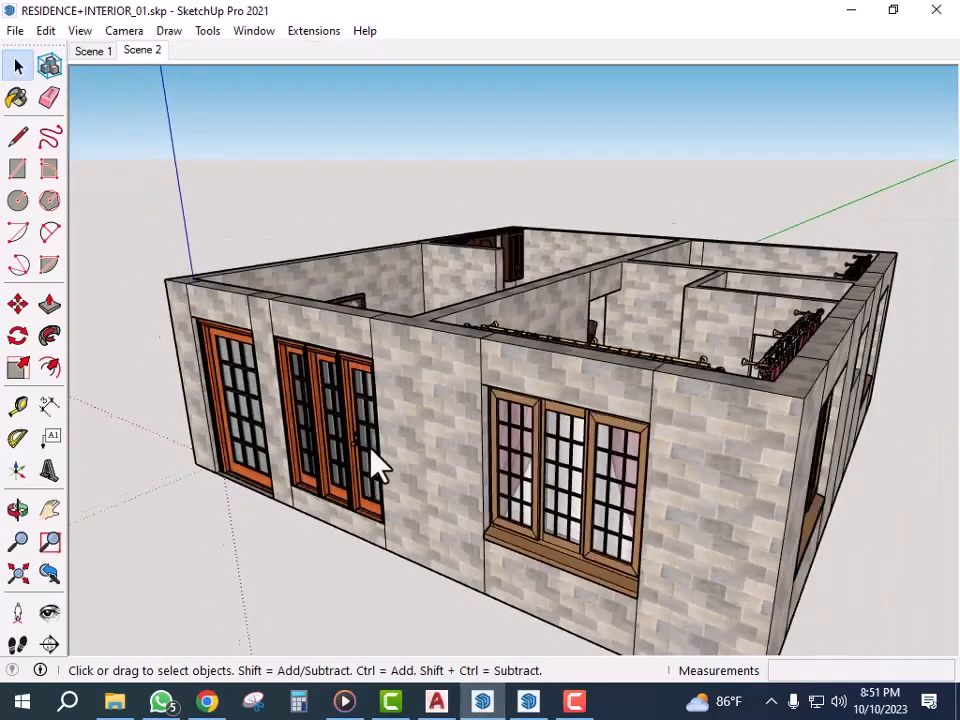
mouse_move(546, 456)
middle_down()
mouse_move(595, 565)
mouse_move(349, 317)
mouse_move(729, 332)
mouse_move(414, 396)
mouse_move(483, 405)
middle_up()
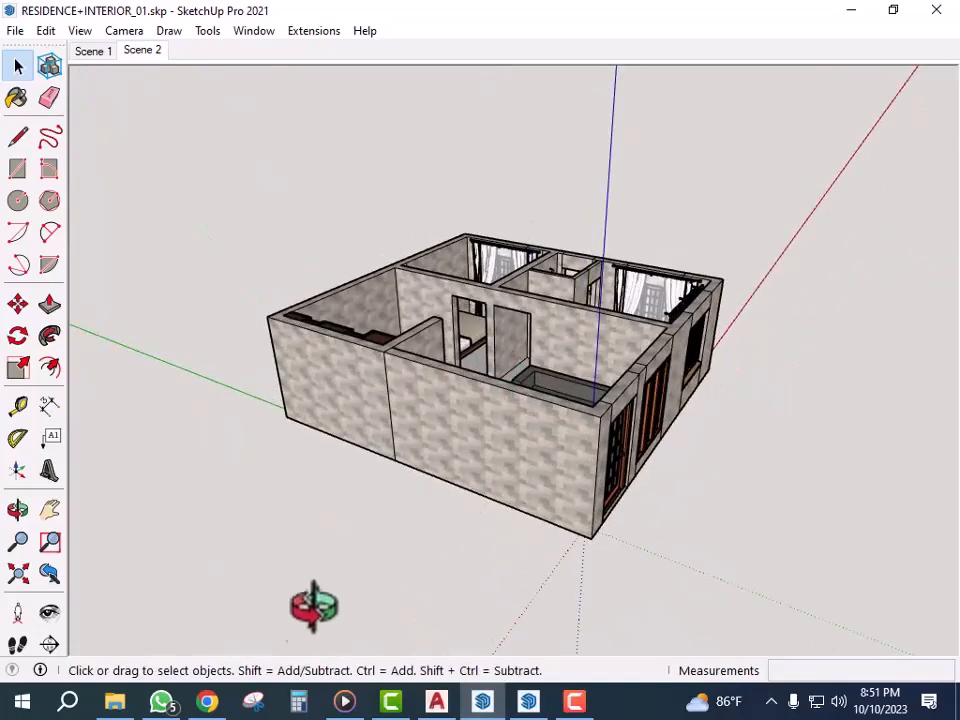
- Minimize the open SketchUp and AutoCAD windows and go back to the New Volume (G:) drive in File Explorer
click(852, 11)
click(856, 14)
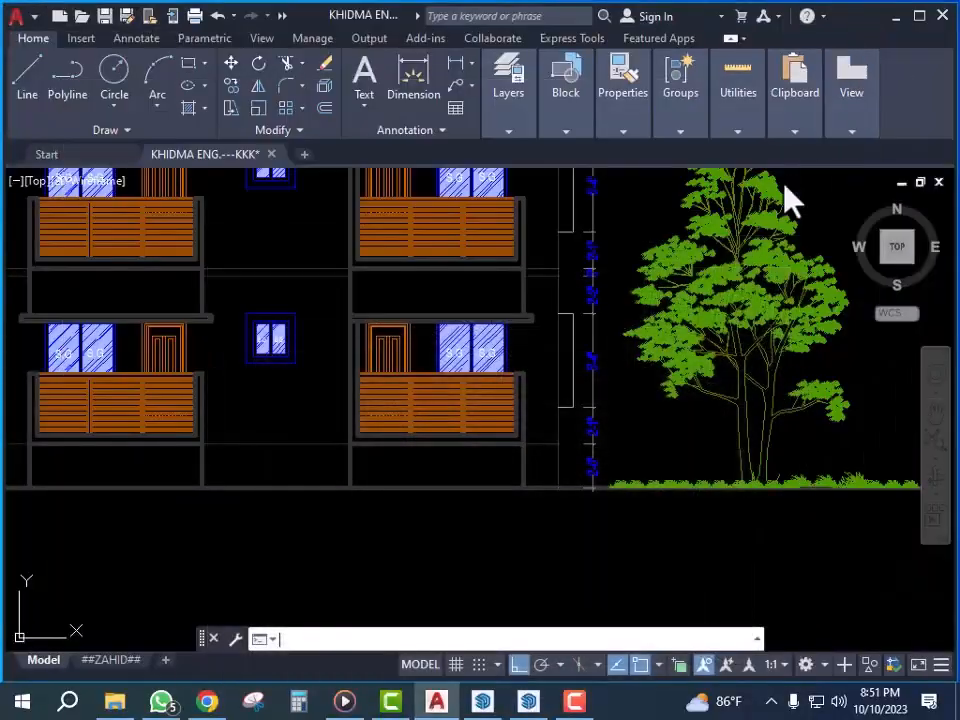
click(893, 15)
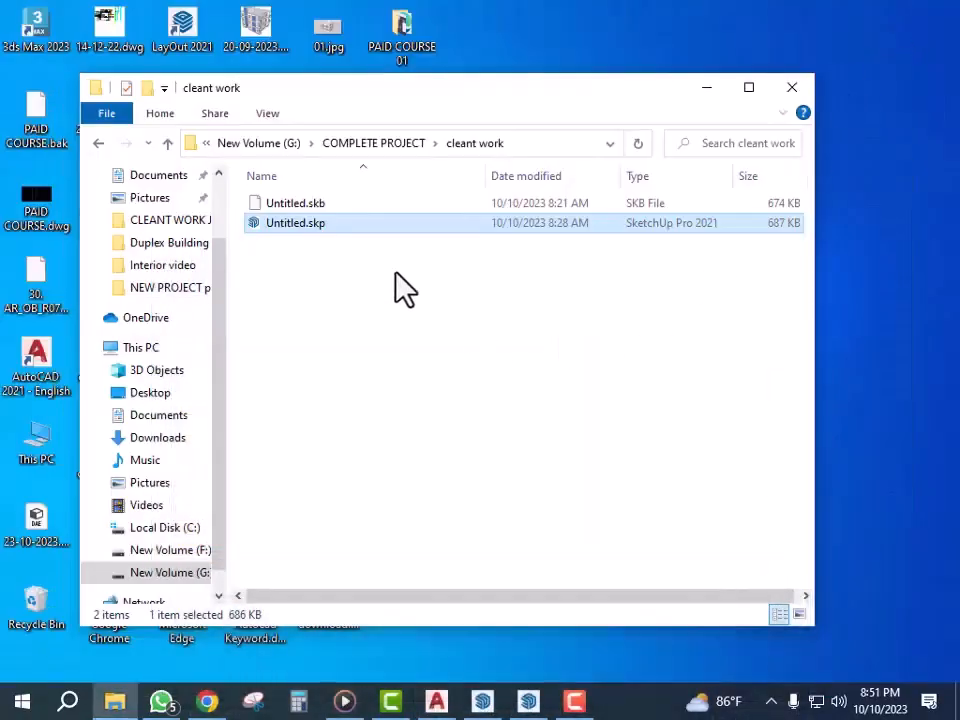
click(98, 146)
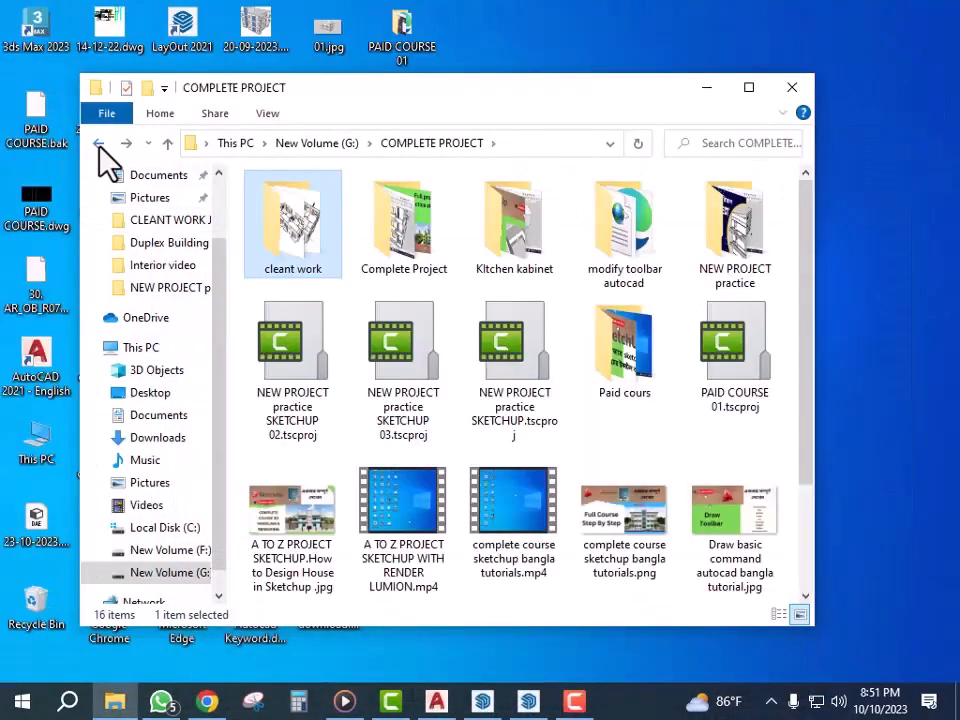
click(99, 145)
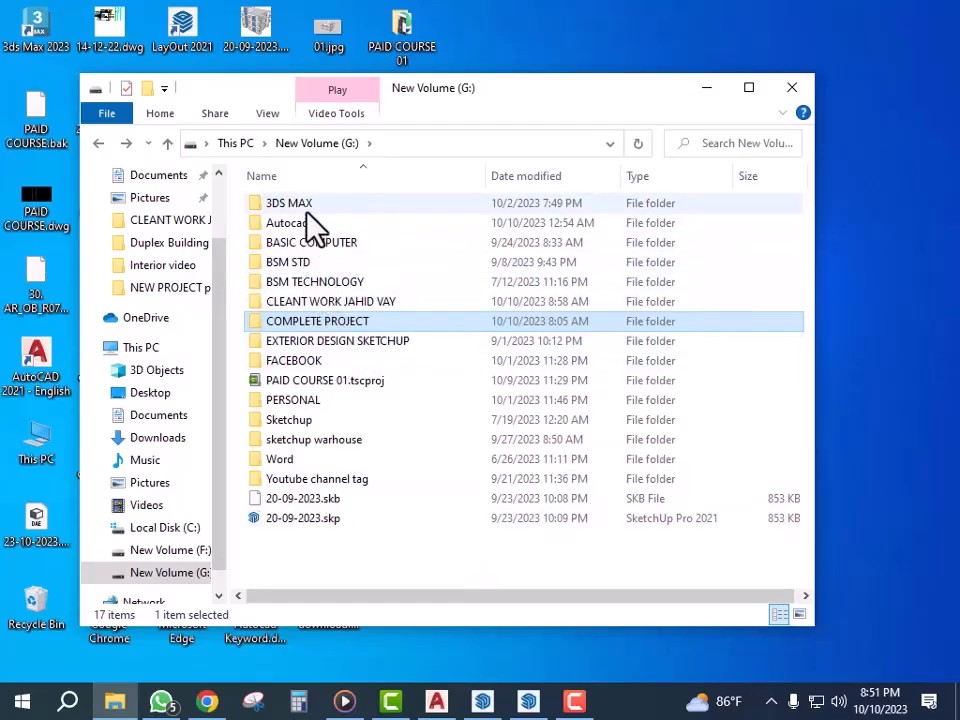
- Look through the Sketchup folder and its EXTERIOR subfolder, then return to the New Volume (G:) drive
double_click(316, 419)
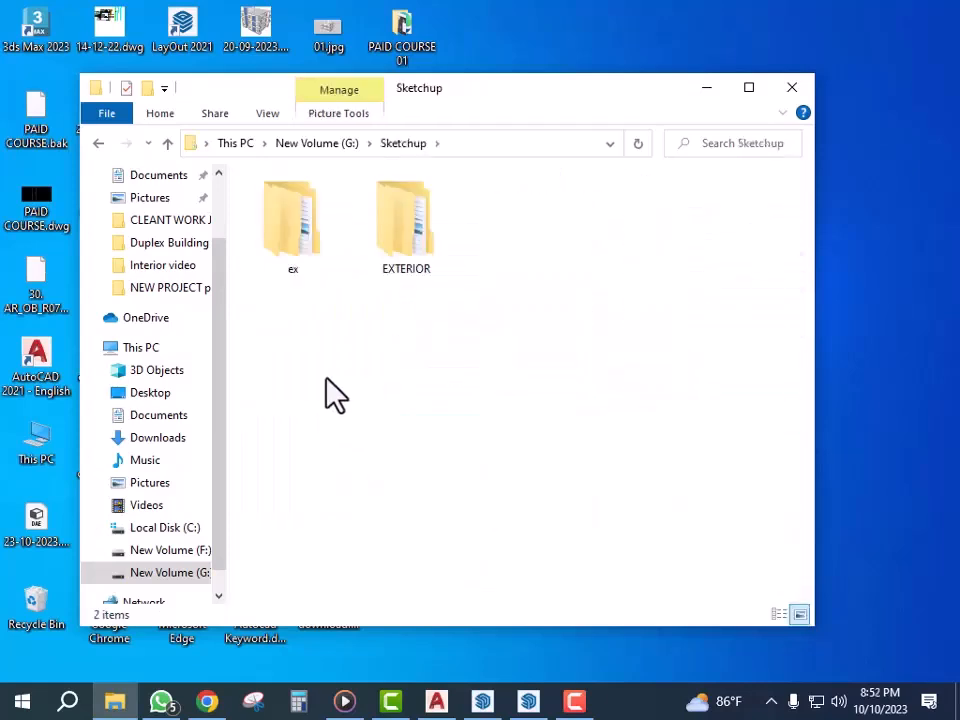
double_click(418, 253)
click(97, 143)
click(97, 143)
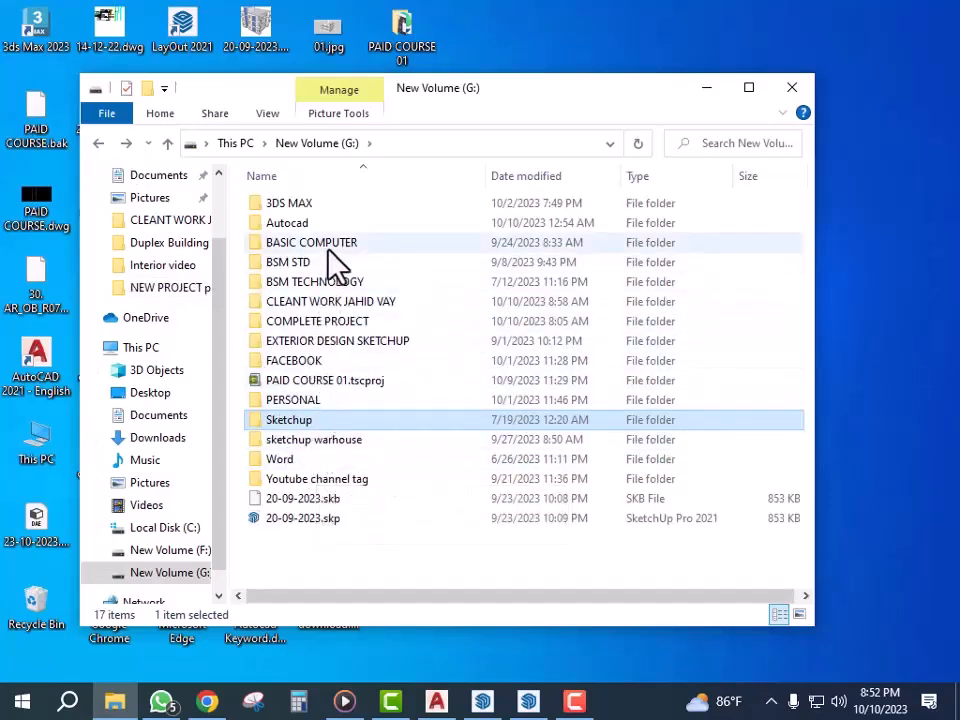
- Go to the SKETCHUP FILE folder inside EXTERIOR DESIGN SKETCHUP and select EX 18.07.2023.skp
double_click(370, 340)
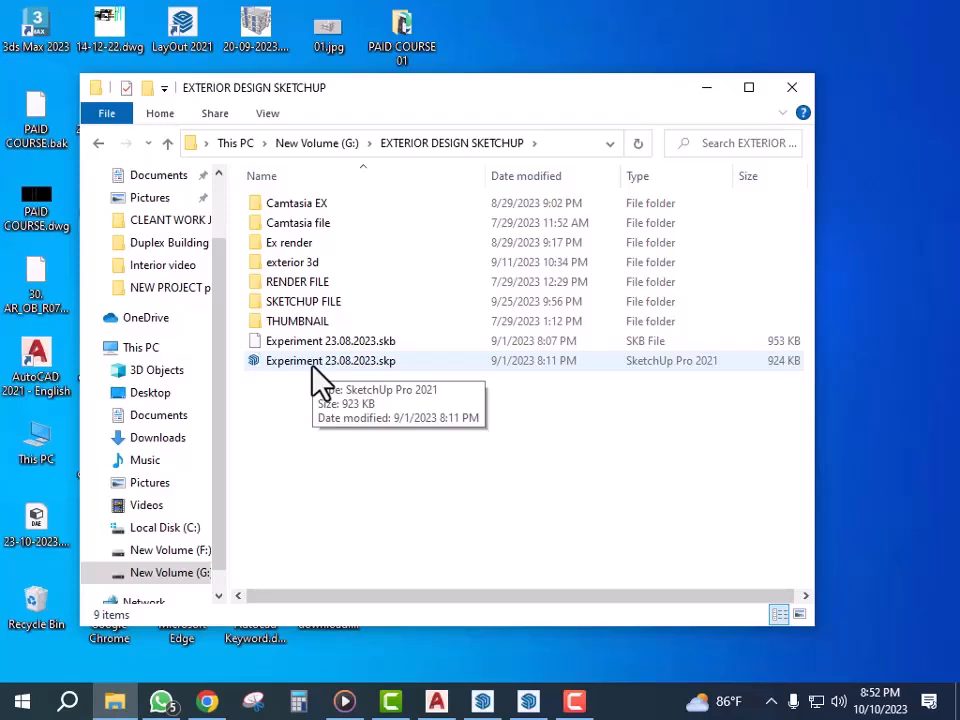
click(313, 366)
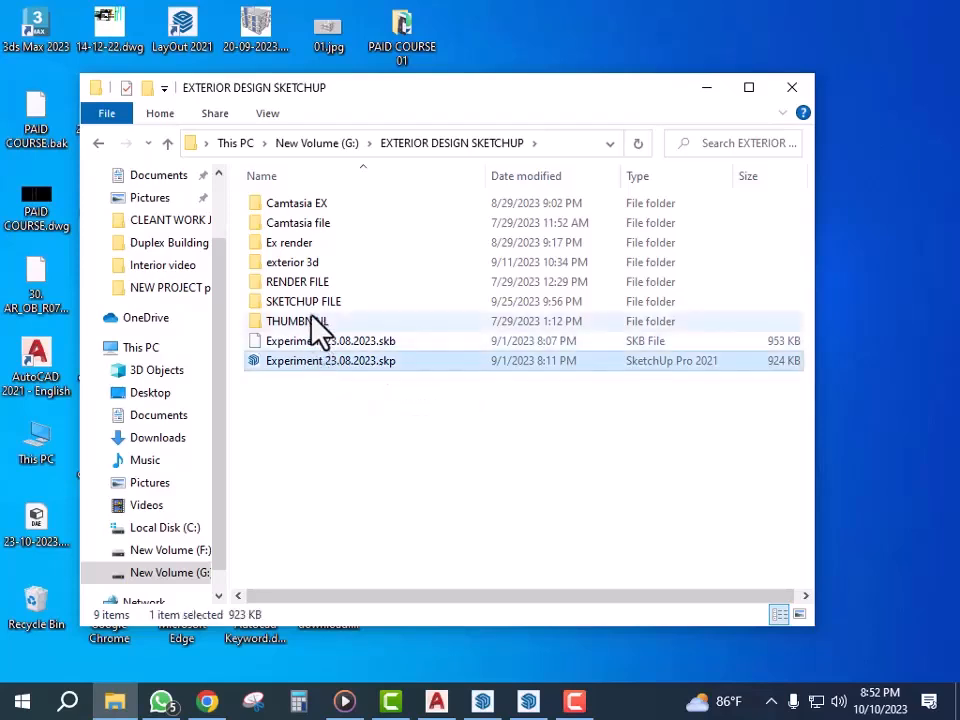
double_click(349, 303)
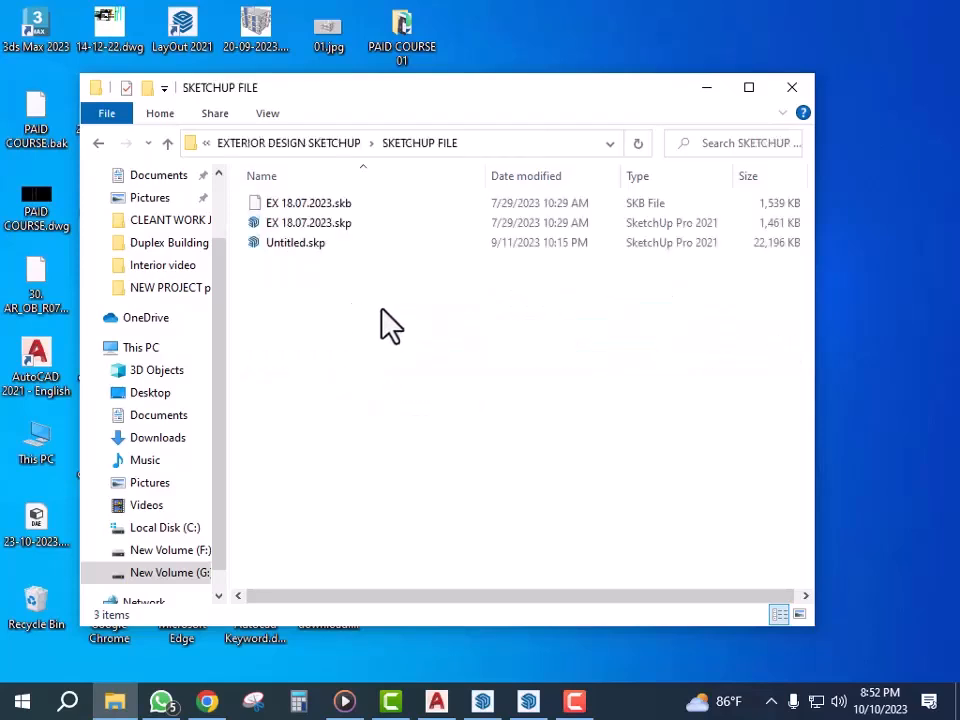
click(310, 223)
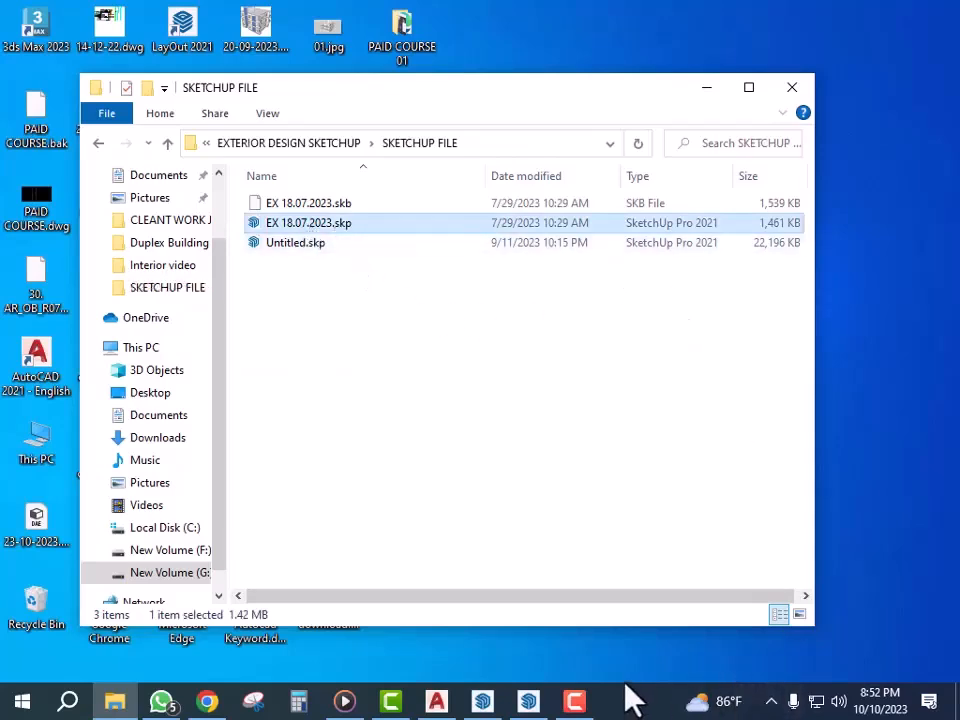
- Switch back to SketchUp and close the RESIDENCE+INTERIOR_01.skp model
click(528, 702)
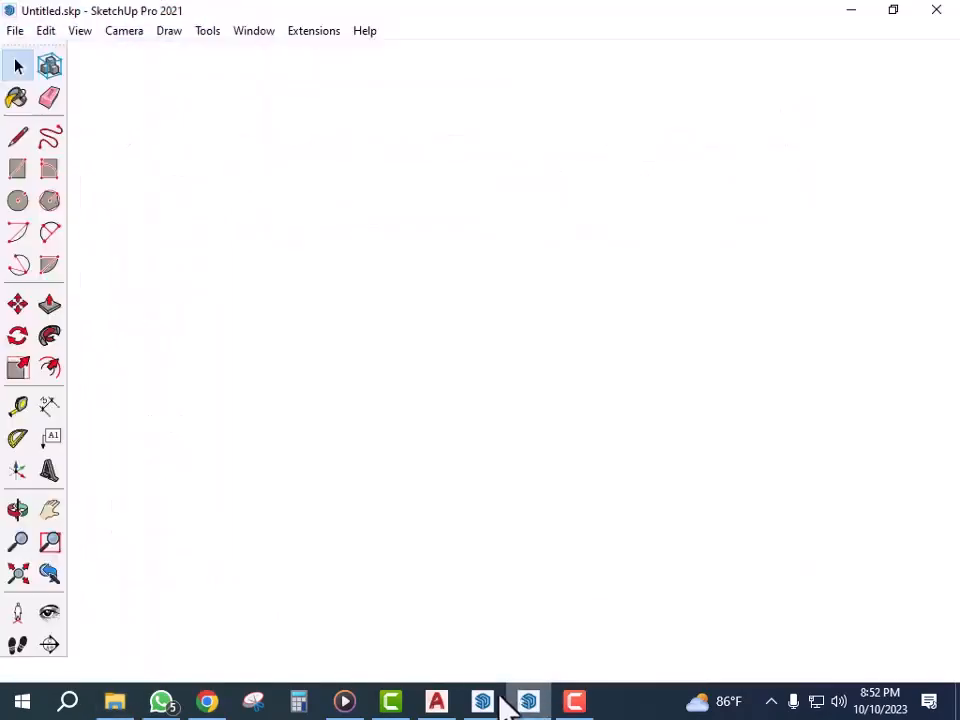
click(482, 702)
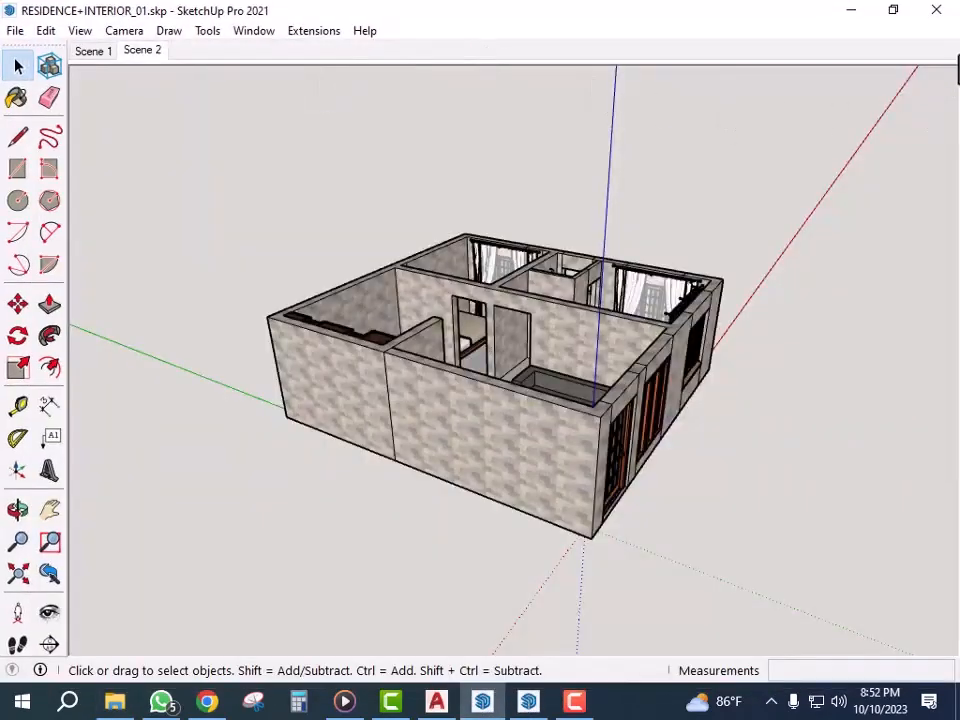
click(937, 12)
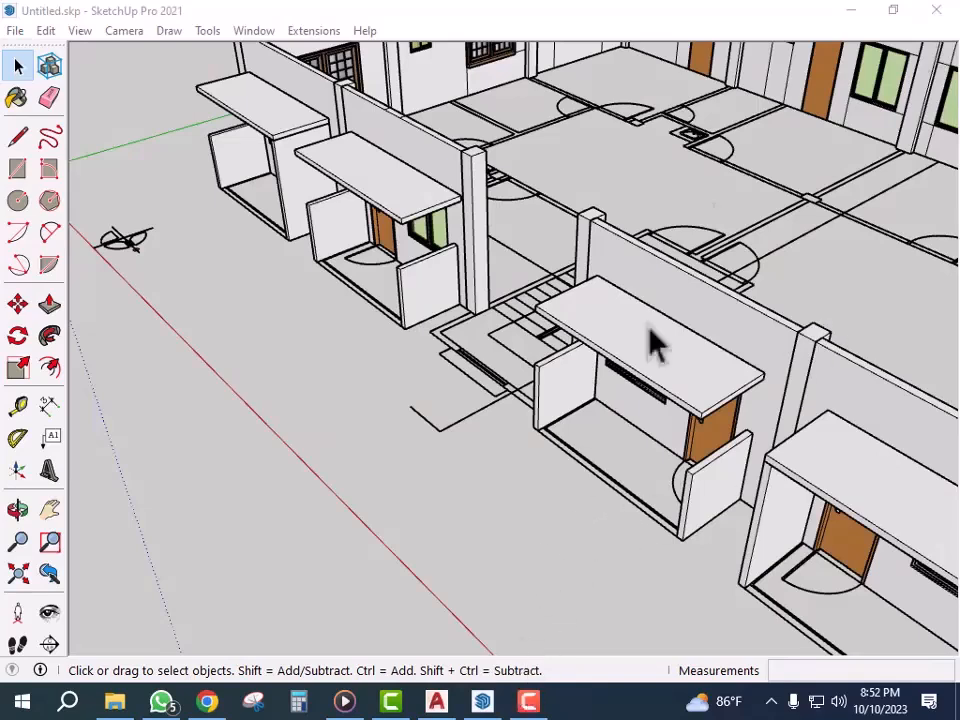
- Minimize the porch model and open EX 18.07.2023.skp from the SKETCHUP FILE folder
click(853, 10)
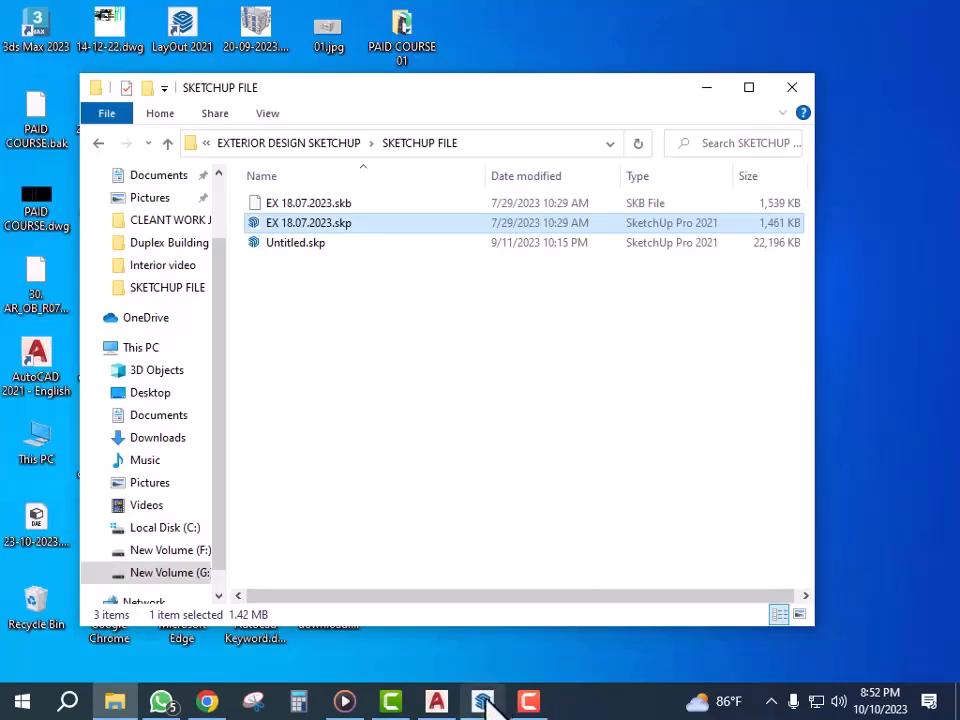
mouse_move(489, 703)
click(493, 652)
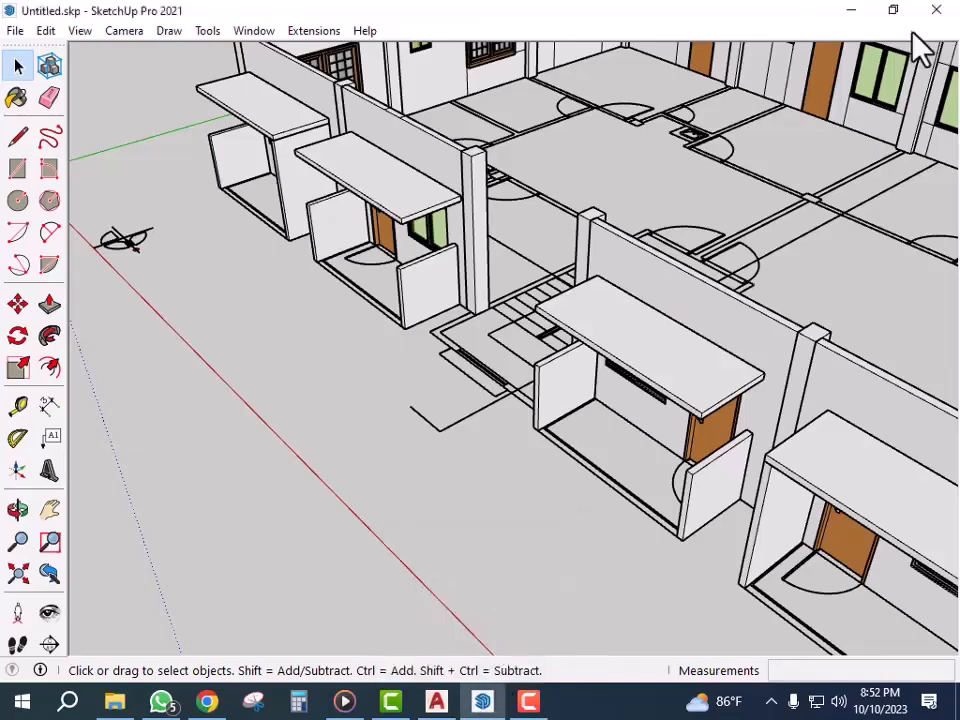
click(852, 10)
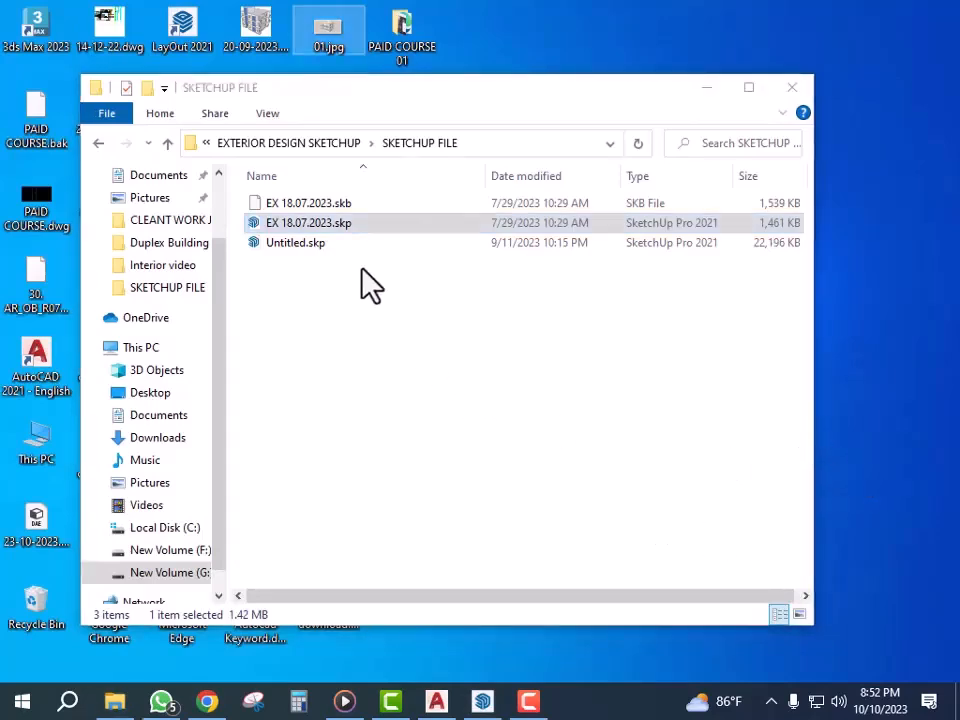
click(314, 226)
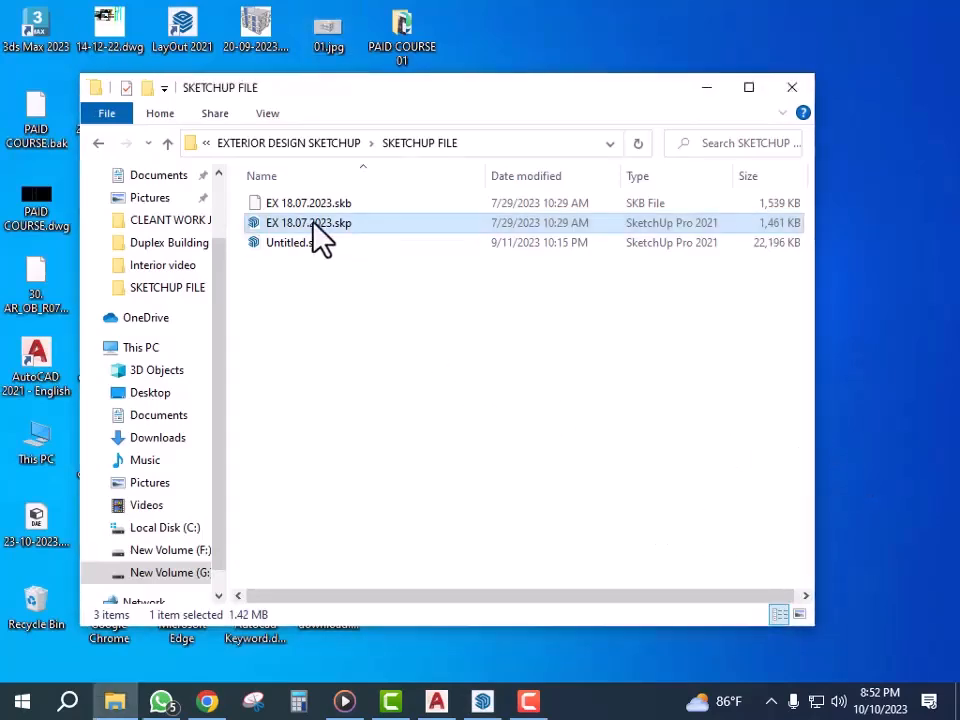
- Switch to Chrome, open the YouTube Studio channel dashboard, review its figures and reload the page
click(208, 702)
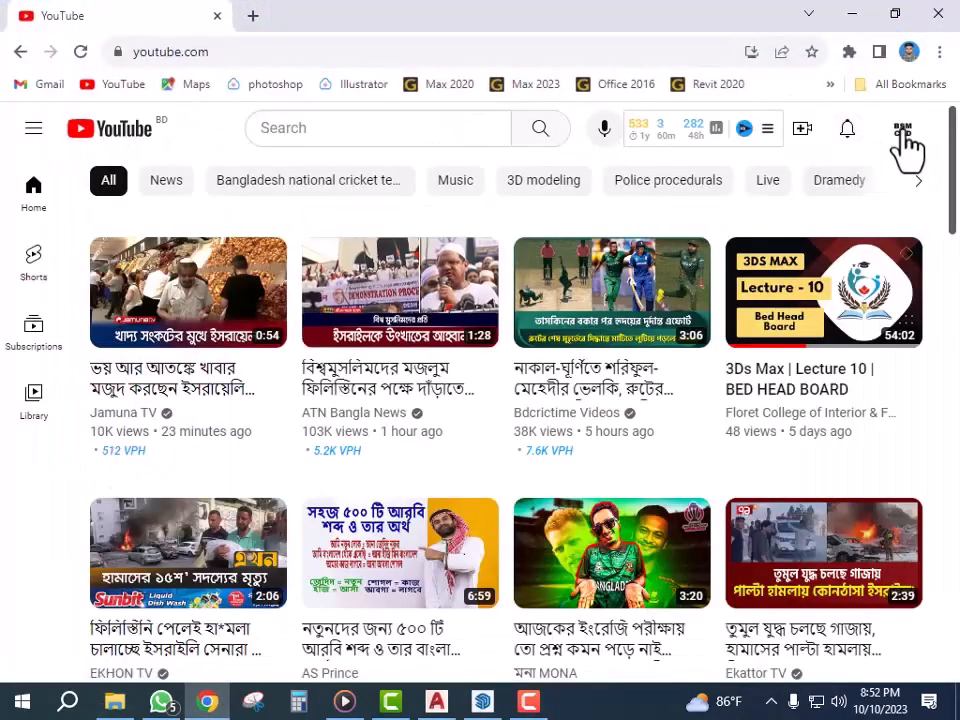
click(903, 132)
click(743, 277)
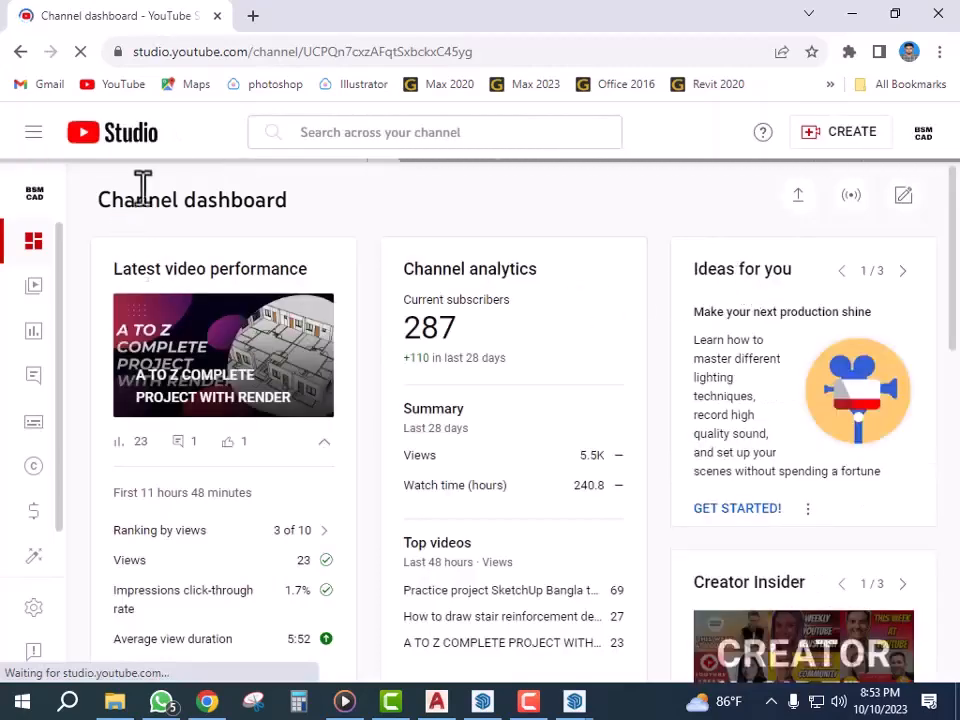
scroll(293, 377, down, 2)
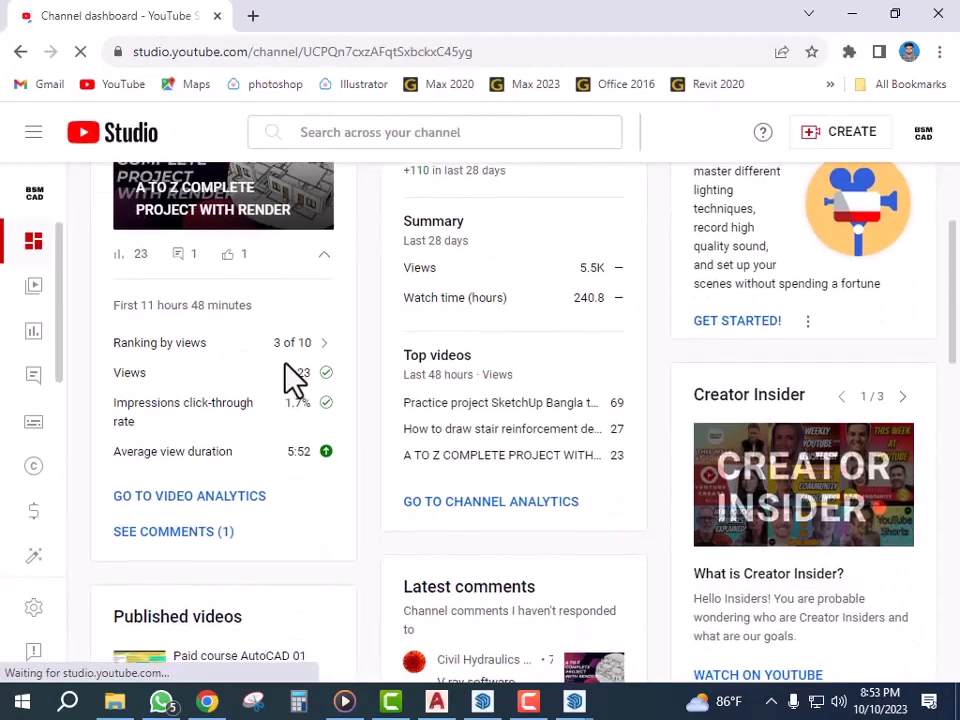
scroll(230, 260, up, 1)
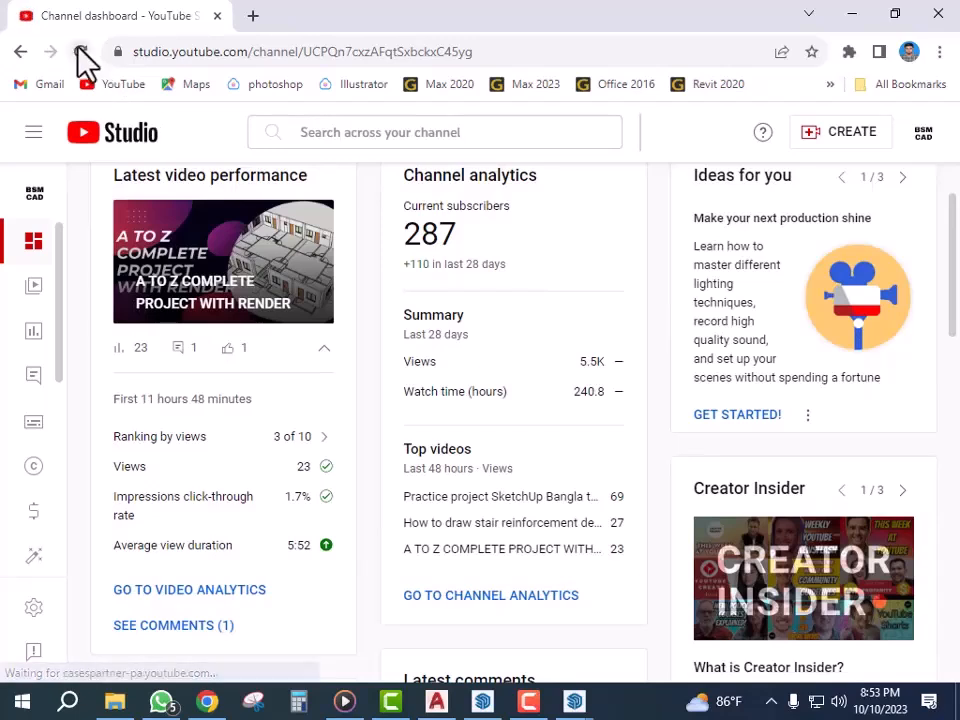
click(82, 52)
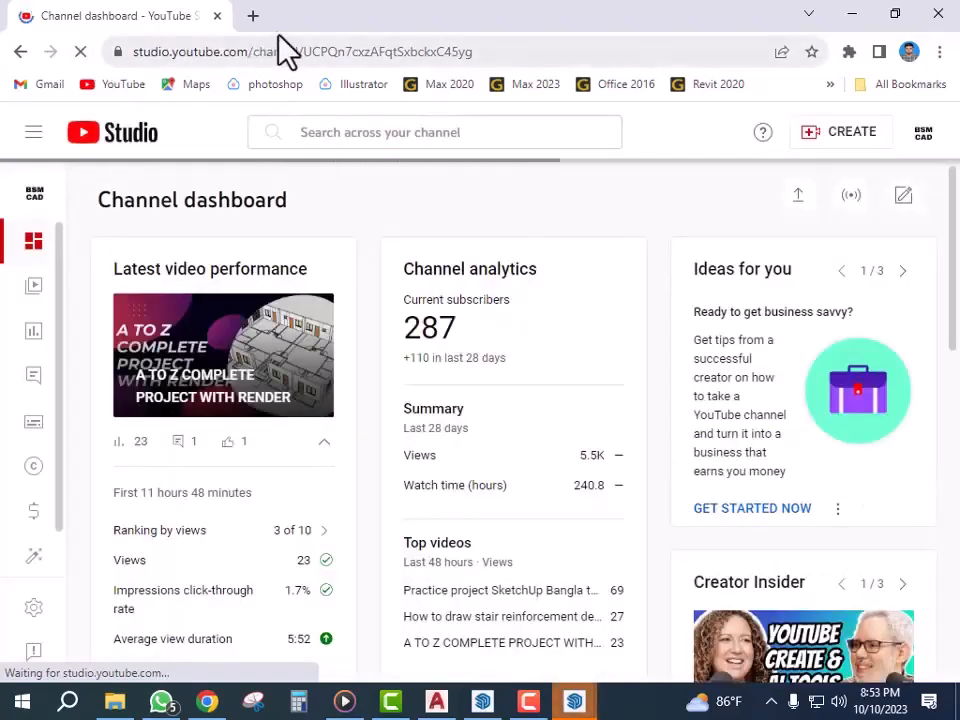
- Search for cricbuzz in a new browser tab and view the live Pakistan vs Sri Lanka match page on Cricbuzz
click(253, 16)
click(279, 54)
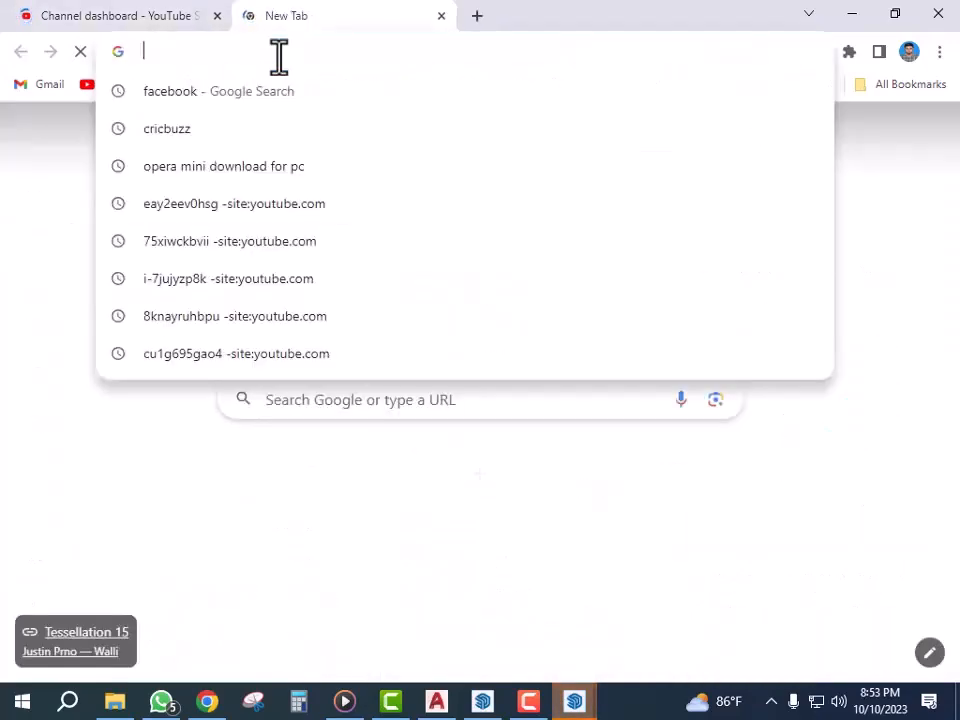
click(297, 138)
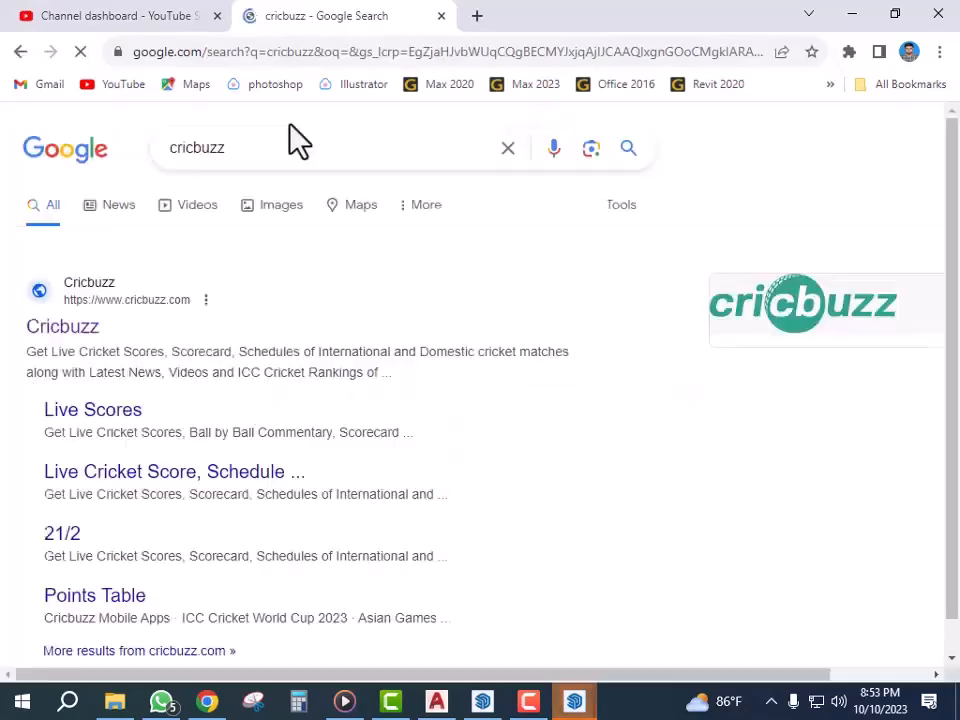
click(64, 330)
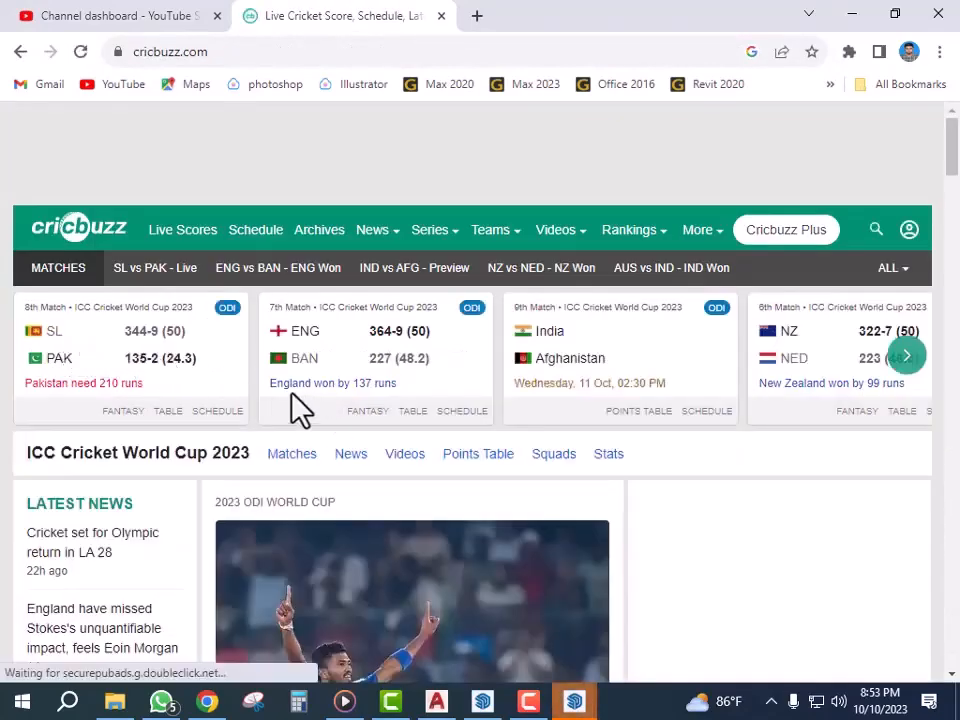
click(183, 370)
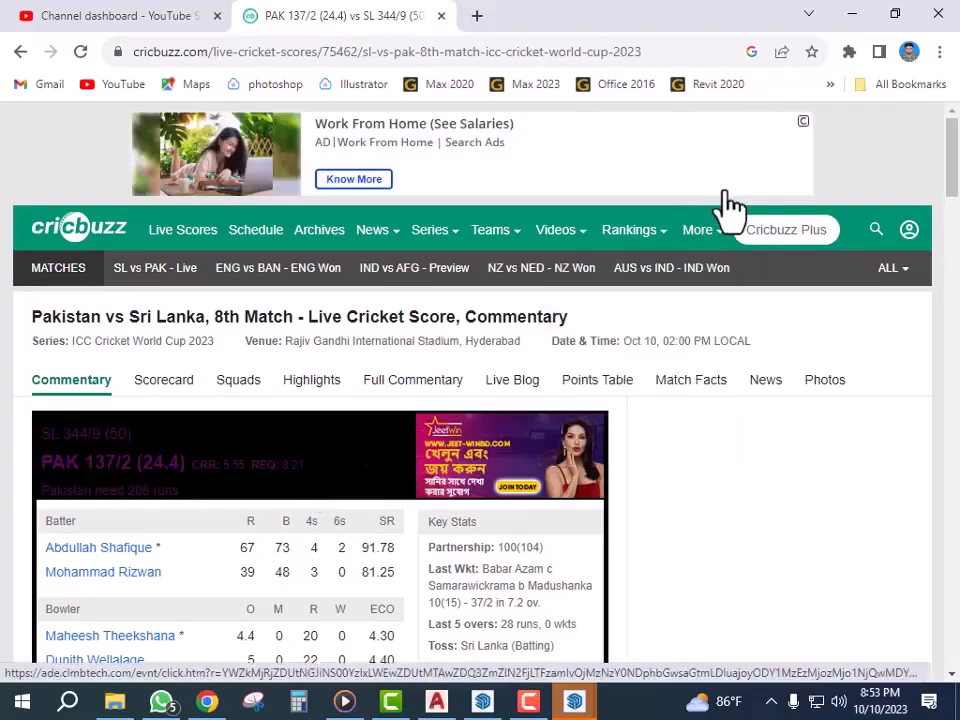
scroll(604, 497, down, 3)
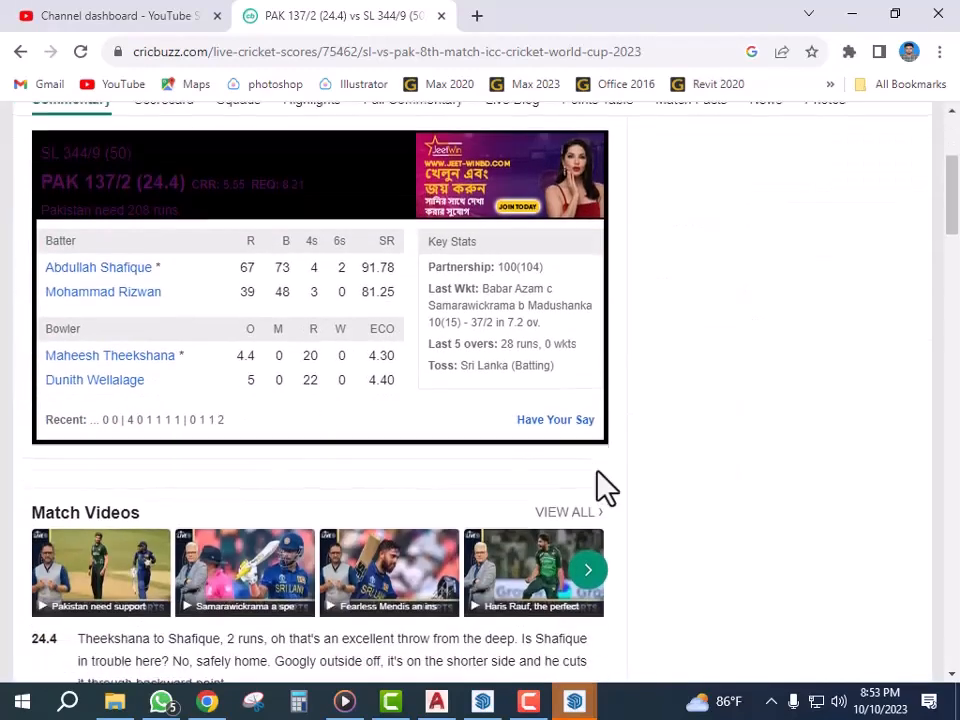
- Return to SketchUp, open EX 18.07.2023.skp as read-only and accept the newer-version warning
scroll(605, 490, up, 2)
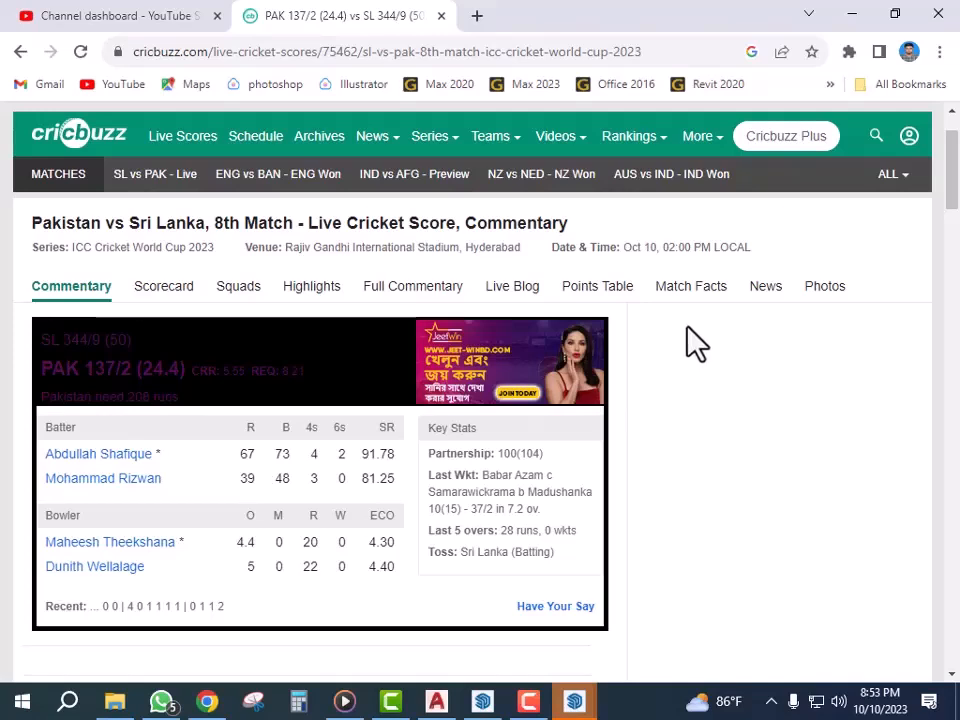
click(850, 14)
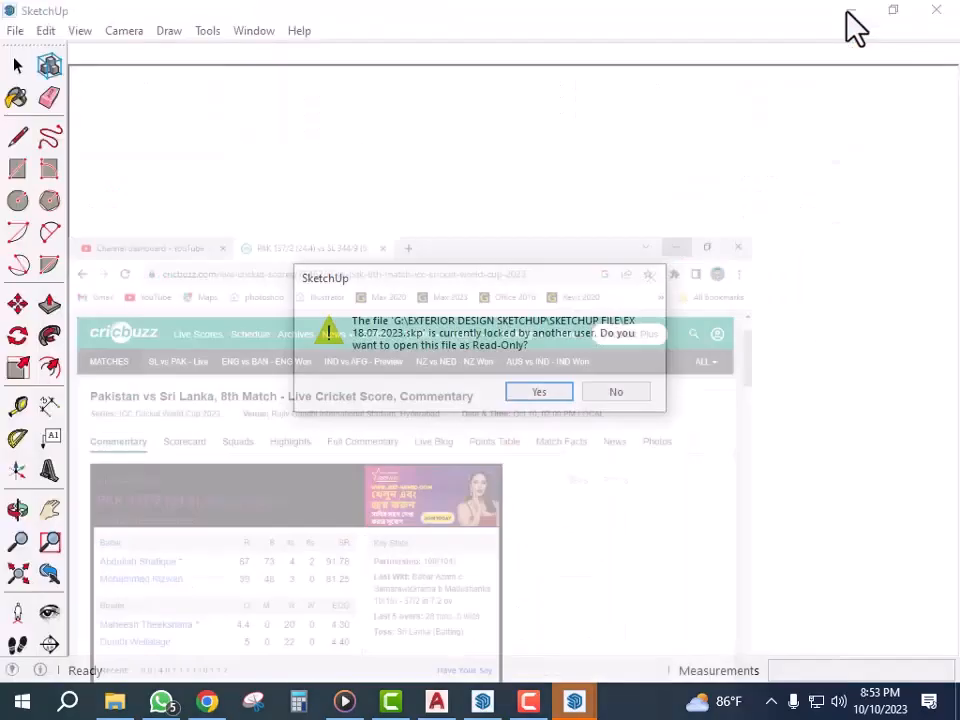
click(531, 393)
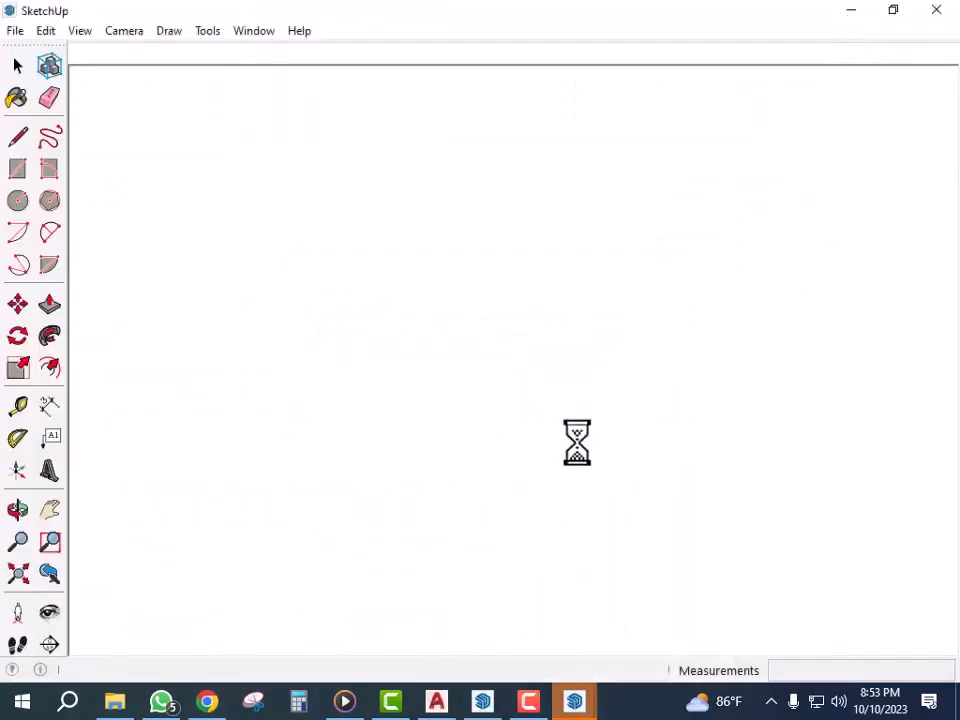
mouse_move(577, 705)
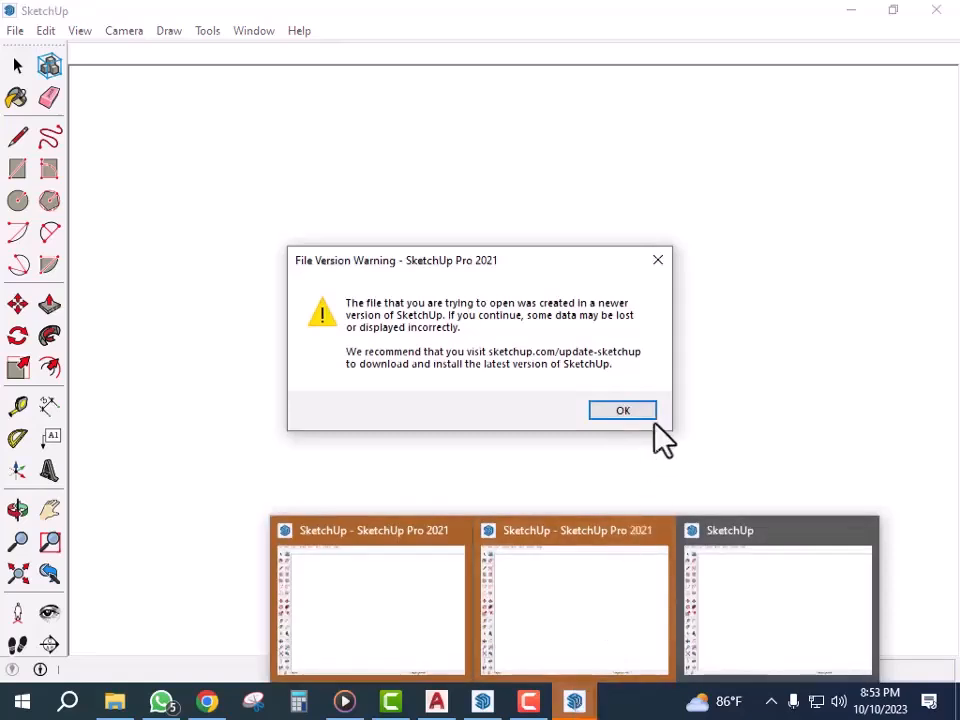
click(624, 411)
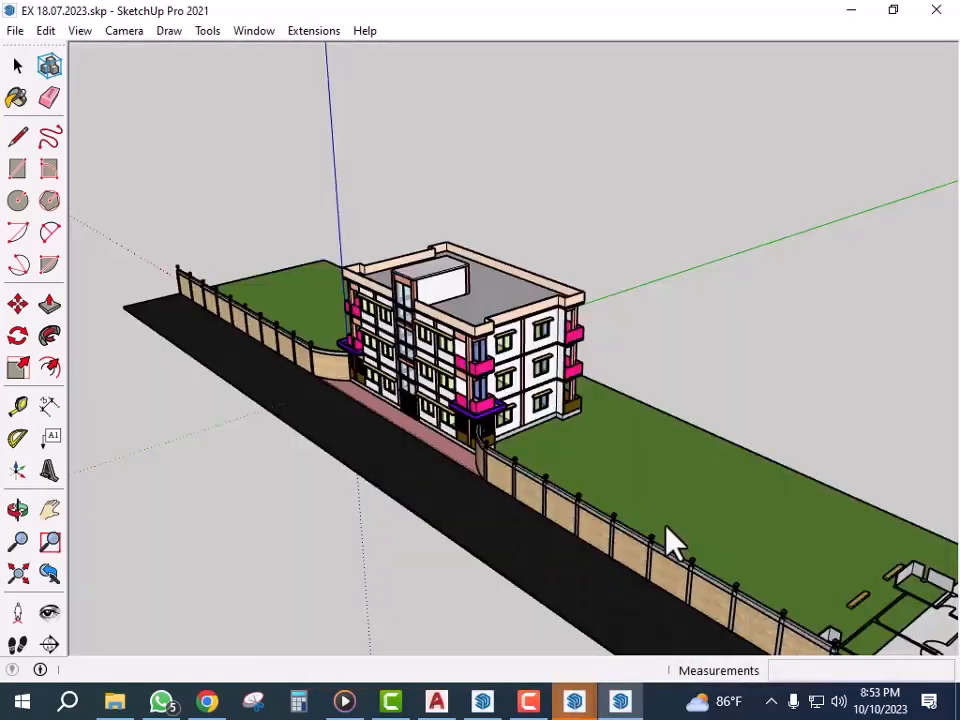
- Accept the version warning in a second SketchUp window, close the duplicate EX 18.07.2023.skp window and ignore the extension updates
mouse_move(572, 700)
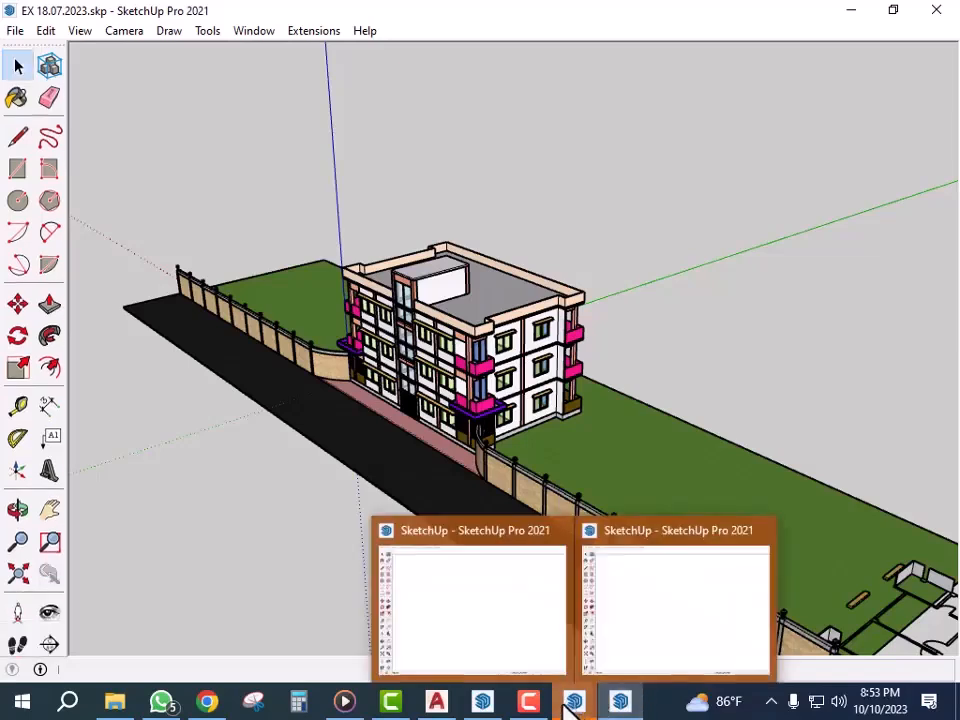
click(619, 664)
click(622, 410)
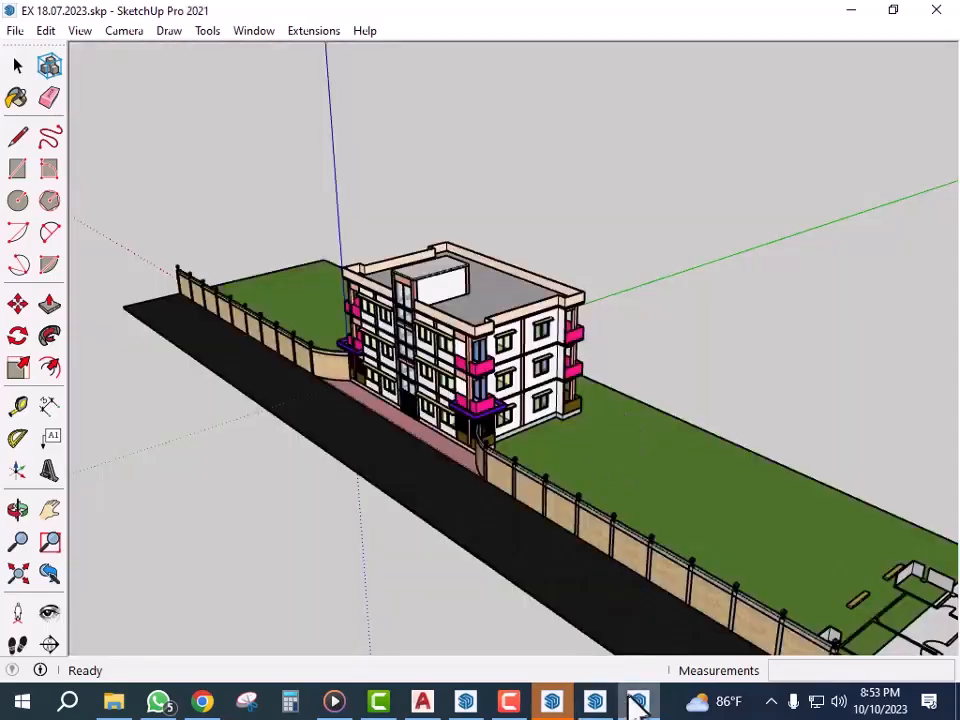
mouse_move(638, 703)
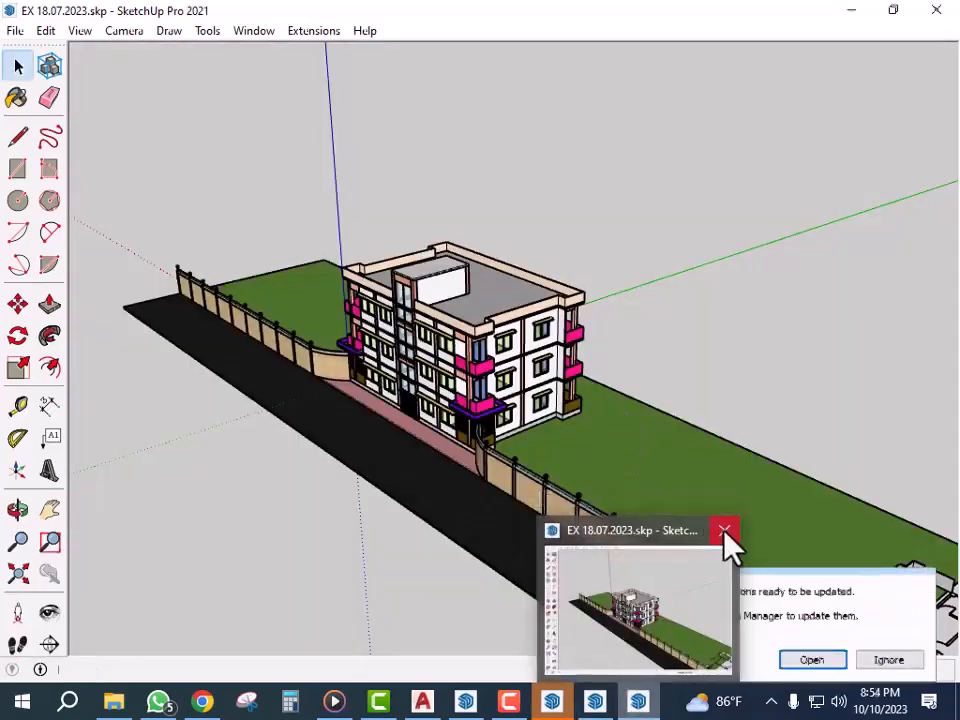
click(728, 531)
click(886, 661)
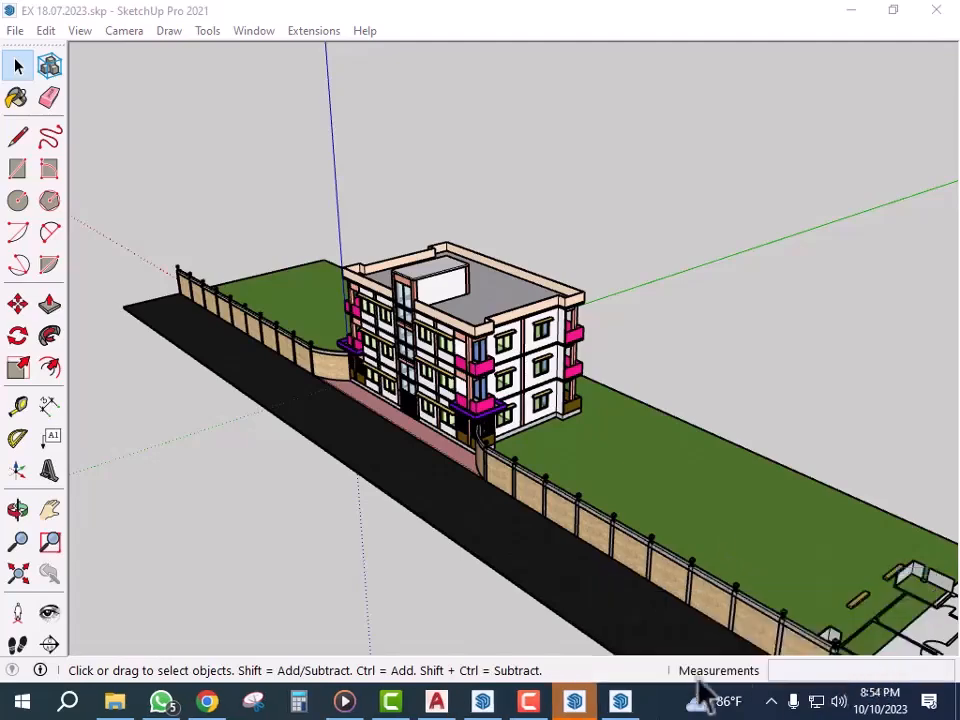
- Dismiss the error report without sending it, accept the remaining version warnings and close Experiment 23.08.2023.skp
click(574, 702)
click(622, 410)
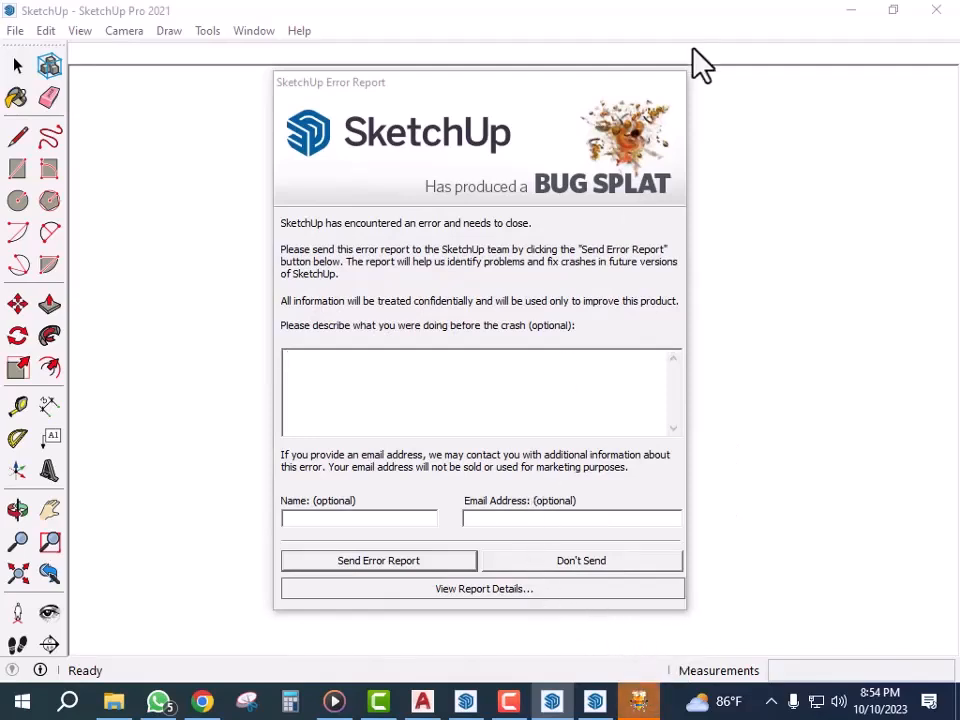
click(566, 564)
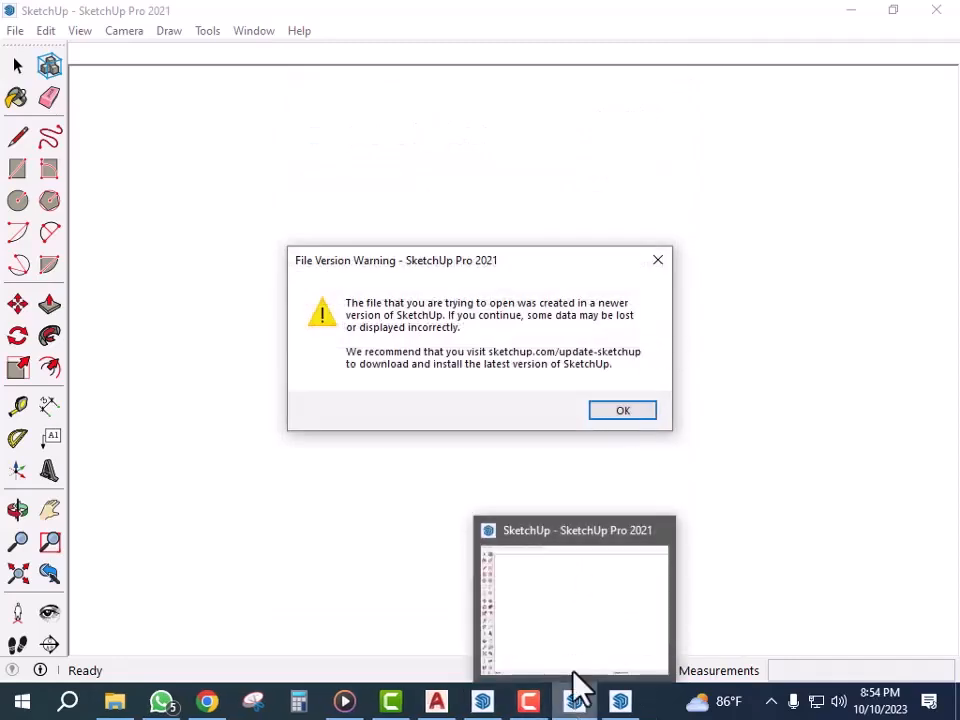
click(600, 411)
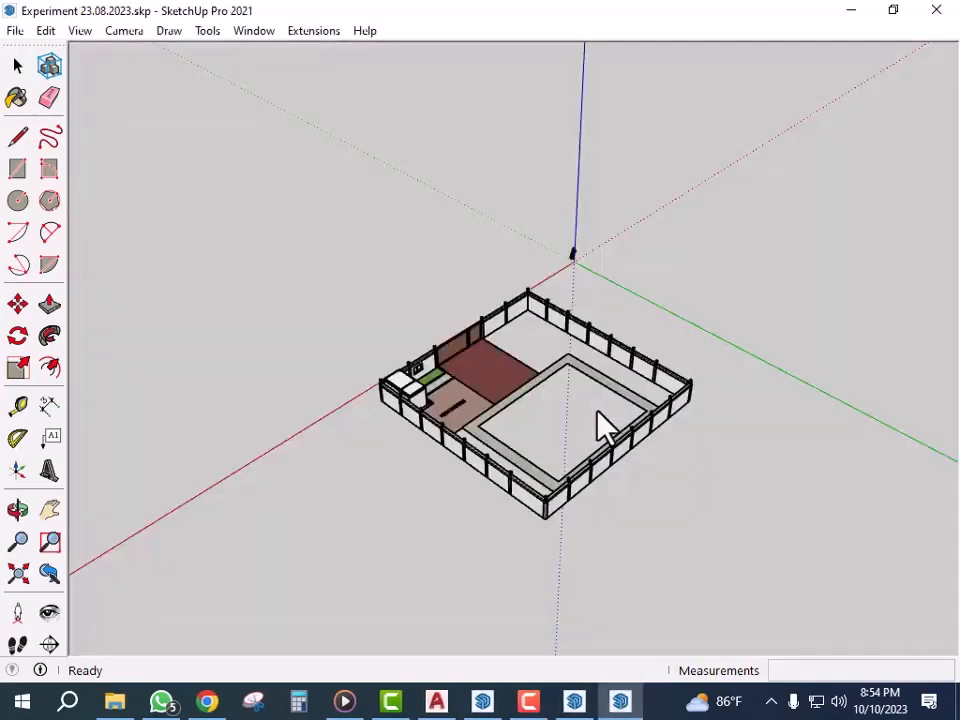
click(940, 14)
- Return to the Untitled porch model and examine the open front edge between the porch side walls
middle_drag(686, 418, 580, 480)
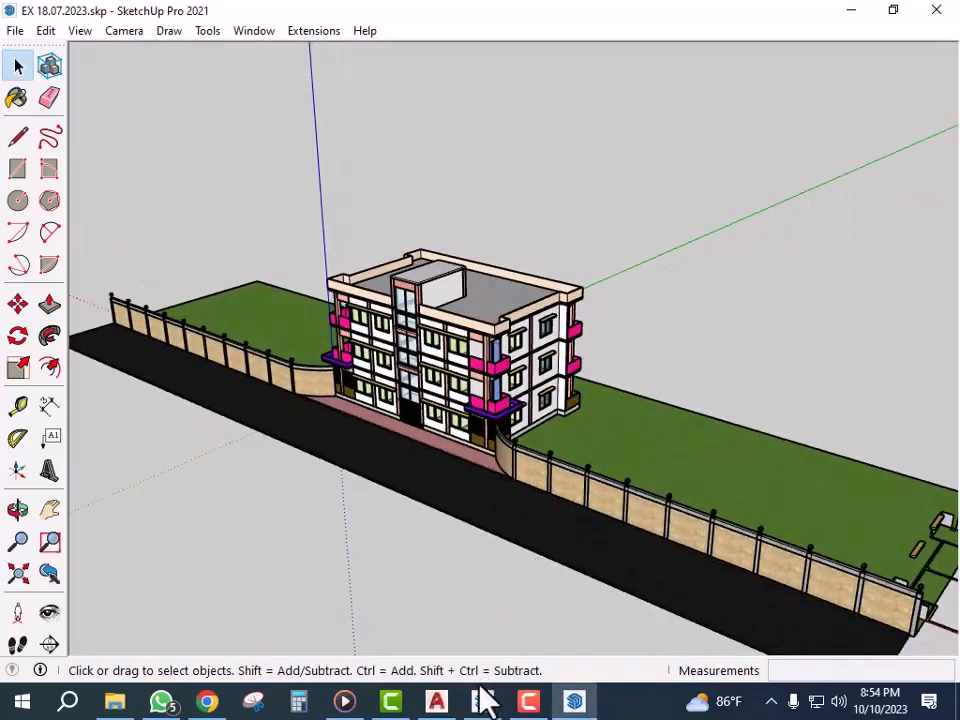
click(483, 700)
scroll(118, 289, down, 5)
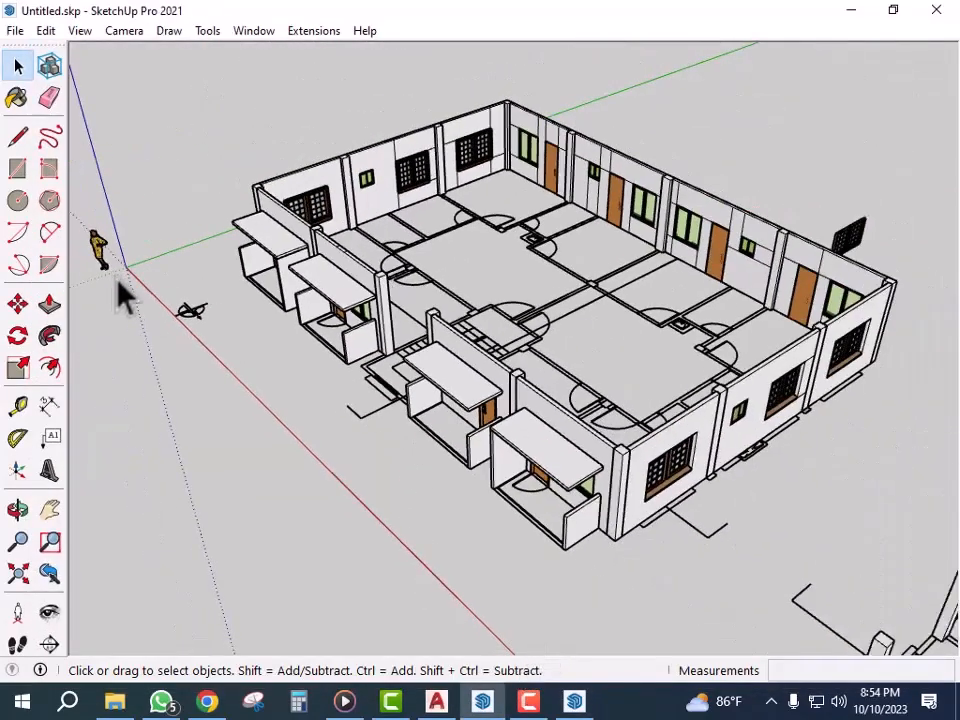
scroll(639, 574, up, 5)
scroll(585, 558, up, 4)
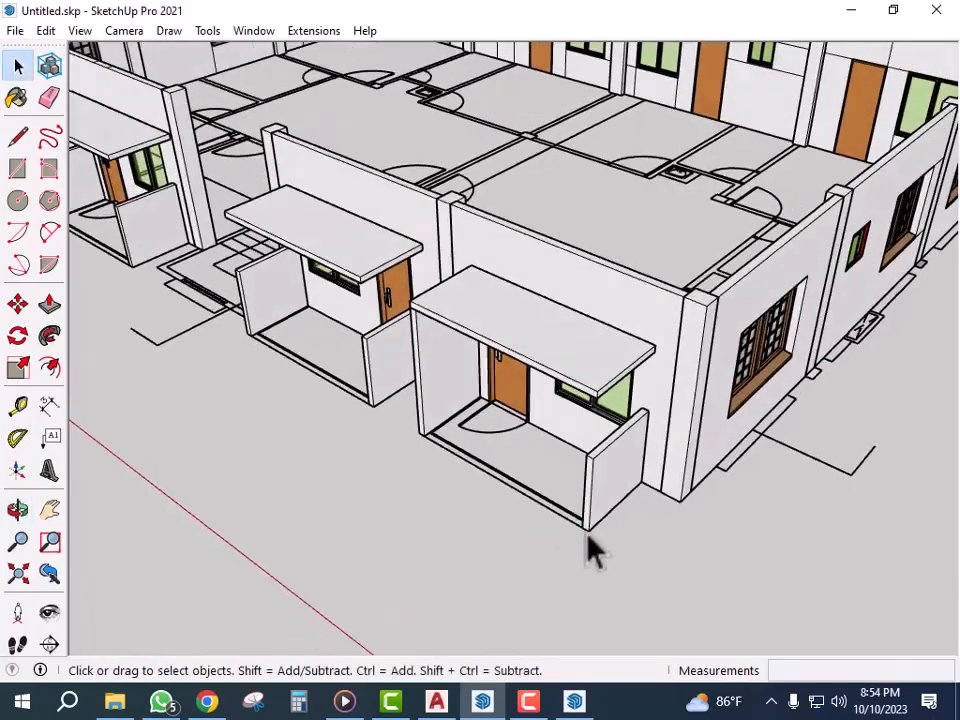
middle_drag(572, 542, 561, 508)
scroll(440, 430, up, 4)
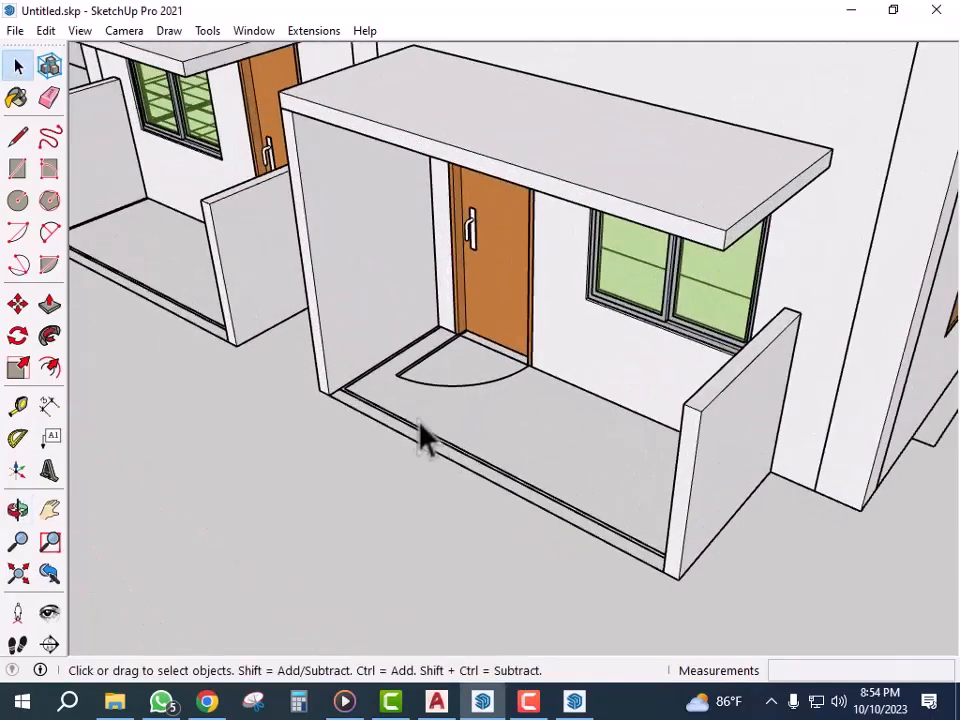
scroll(430, 440, down, 3)
- Switch to AutoCAD and examine the porch railing's bar layout in the KHIDMA ENG. elevation drawing
click(437, 700)
scroll(416, 383, up, 5)
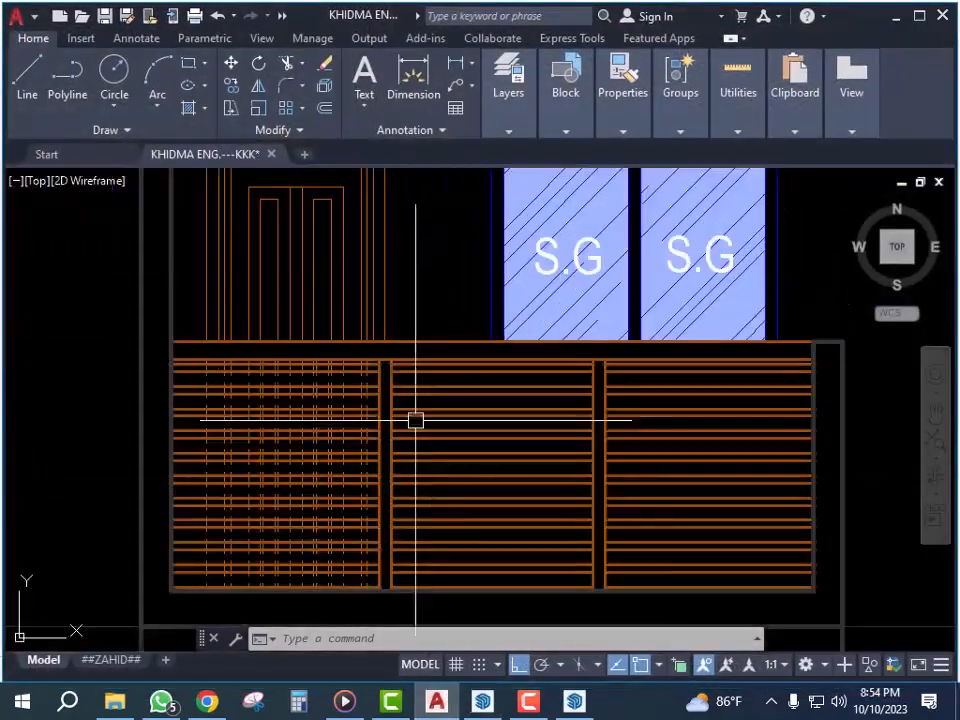
scroll(426, 416, down, 5)
scroll(519, 441, up, 5)
scroll(375, 429, up, 3)
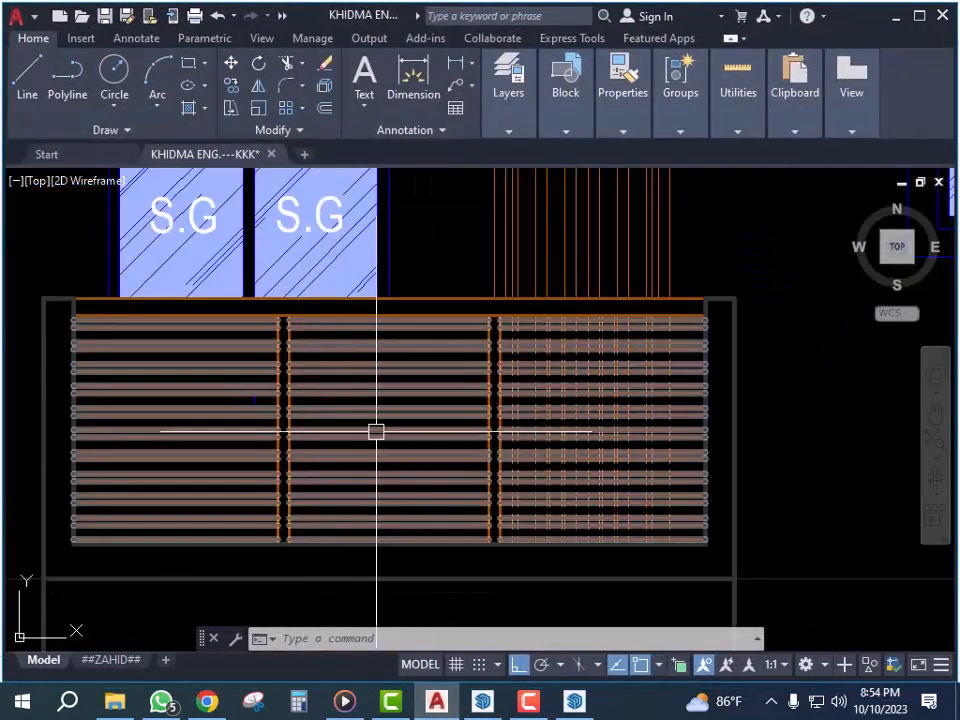
scroll(411, 424, down, 1)
scroll(304, 401, up, 3)
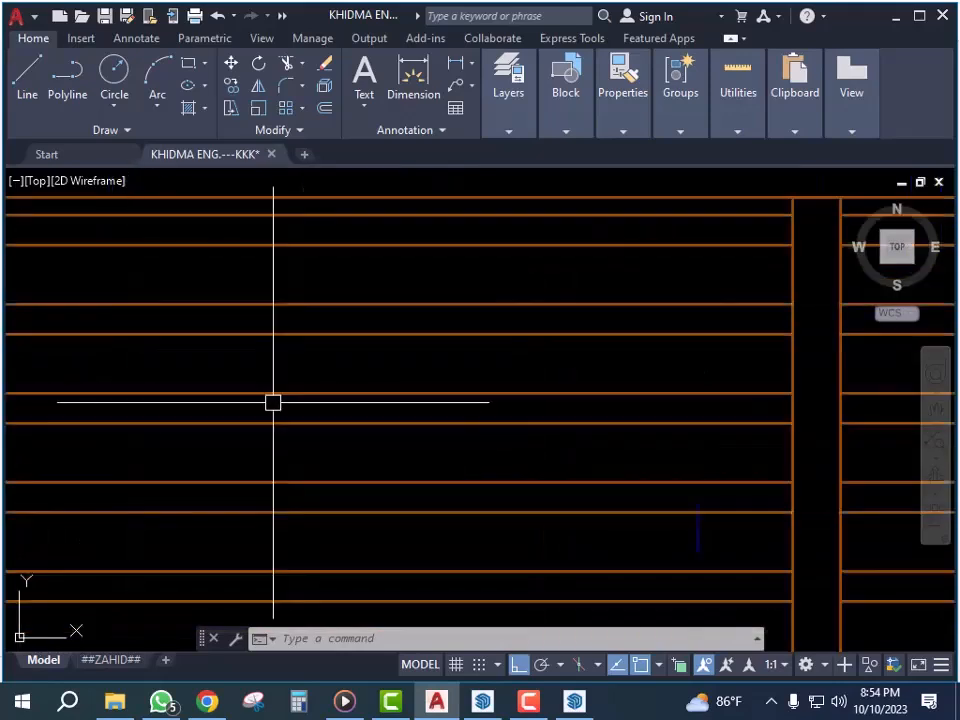
scroll(360, 392, down, 5)
scroll(460, 450, up, 2)
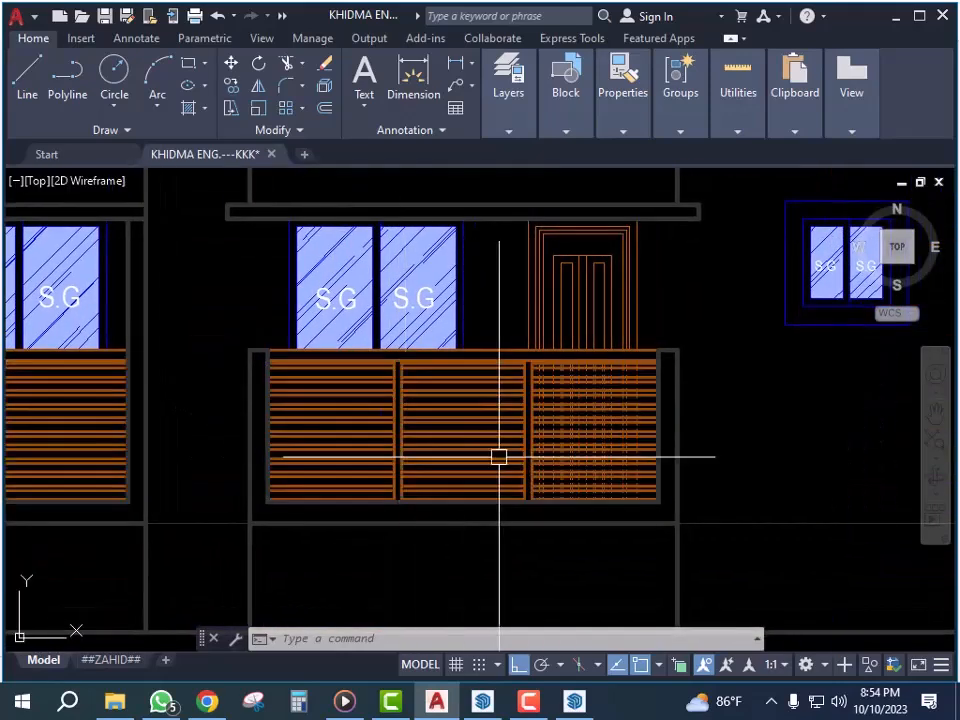
- Switch to EX 18.07.2023.skp and explode the component of the black grille at the building's ground-floor corner veranda
click(573, 700)
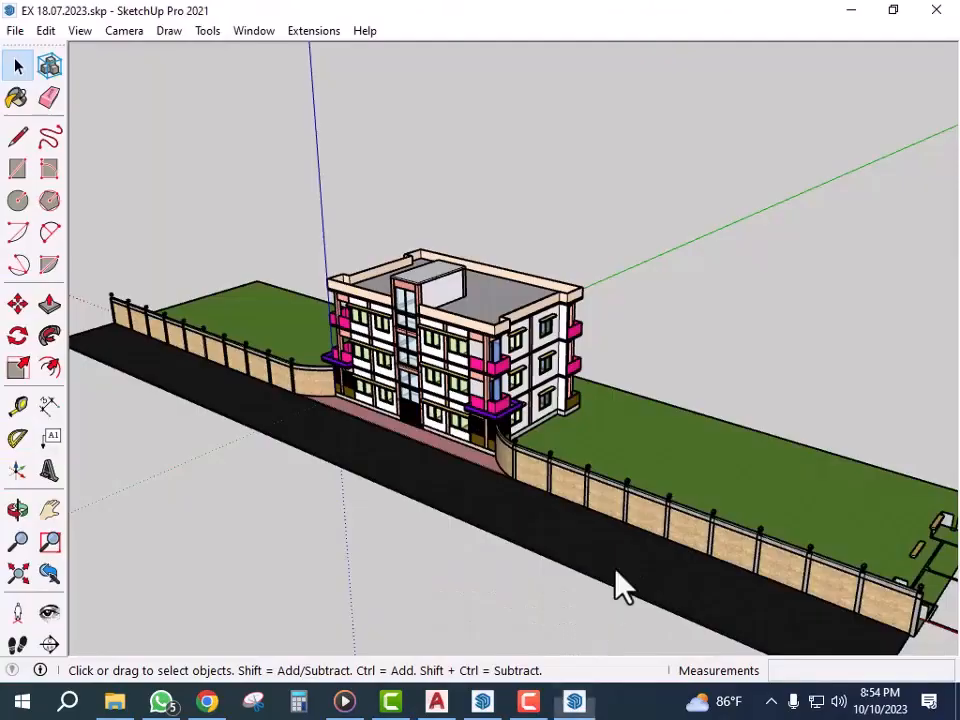
scroll(507, 450, up, 2)
scroll(507, 450, up, 6)
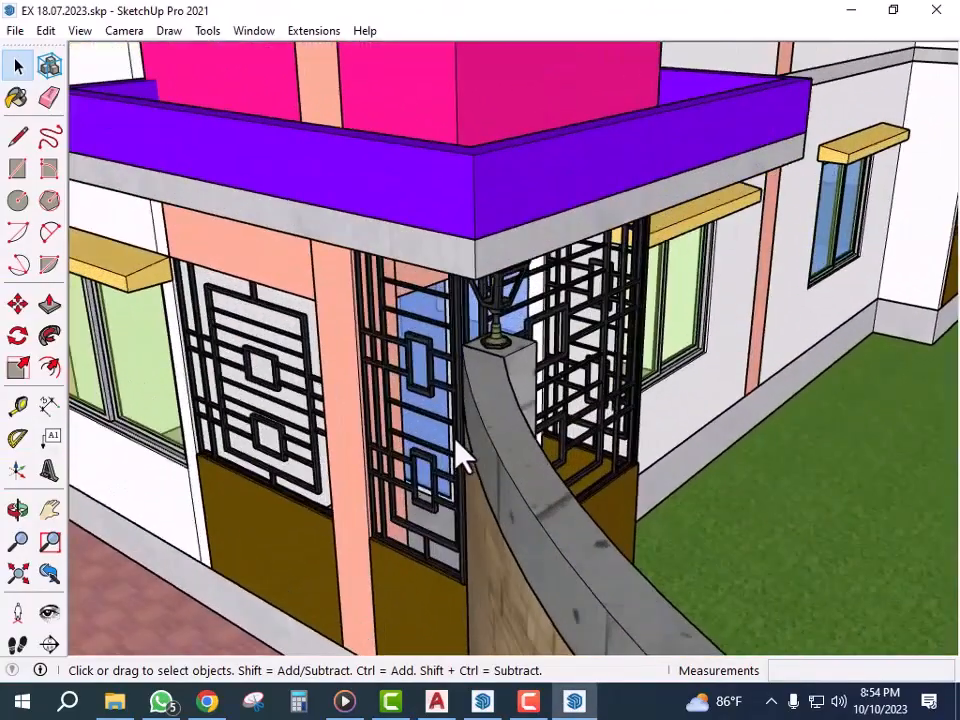
middle_drag(458, 447, 555, 461)
click(230, 394)
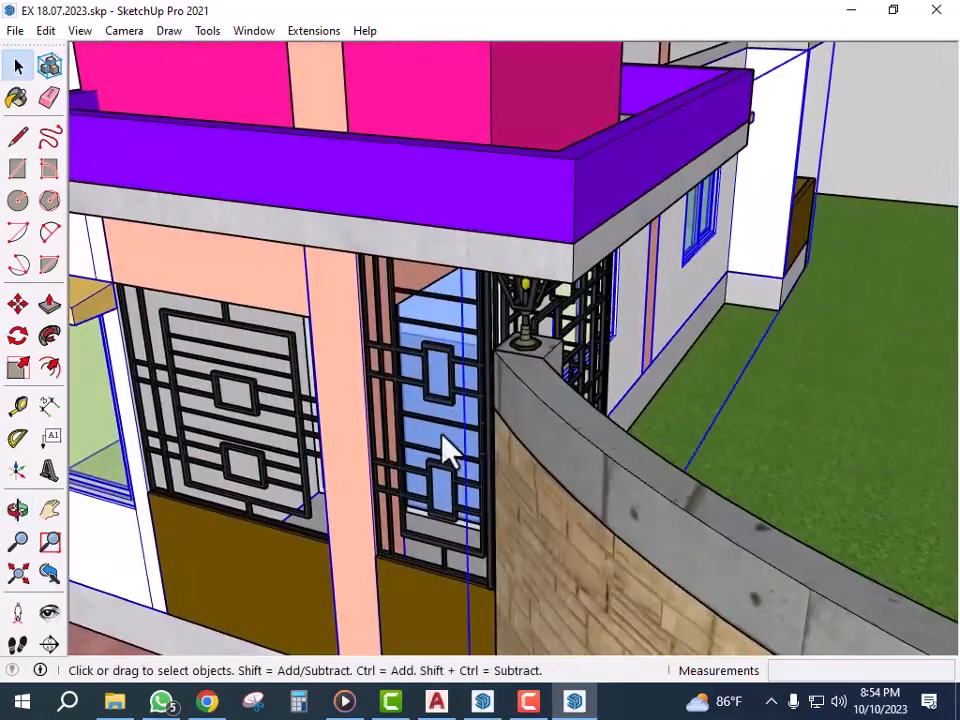
scroll(497, 454, down, 6)
scroll(446, 450, up, 4)
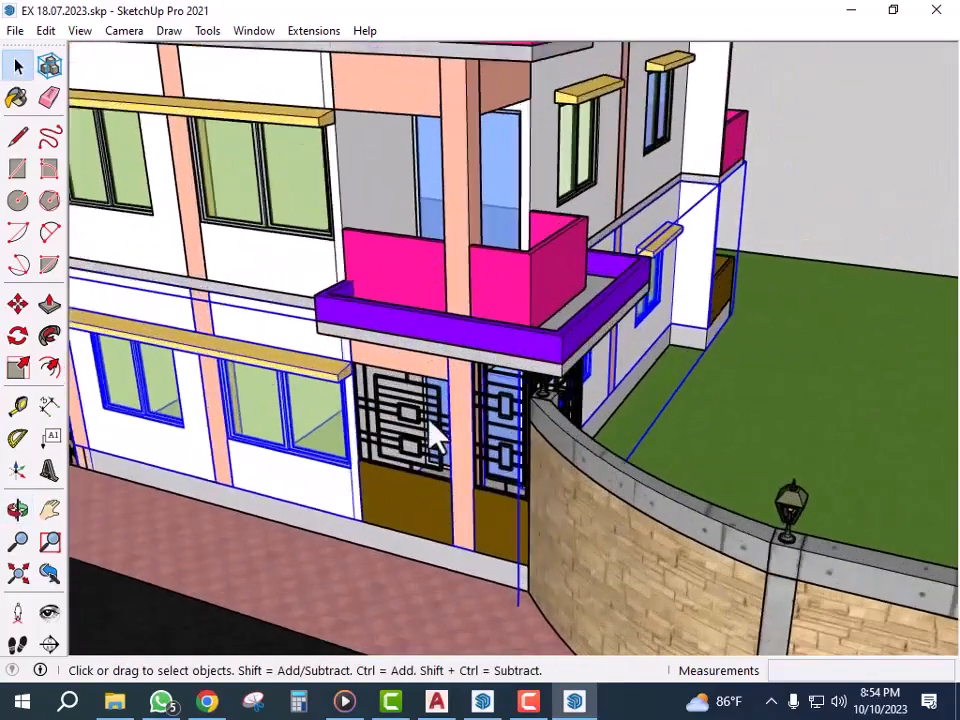
right_click(438, 443)
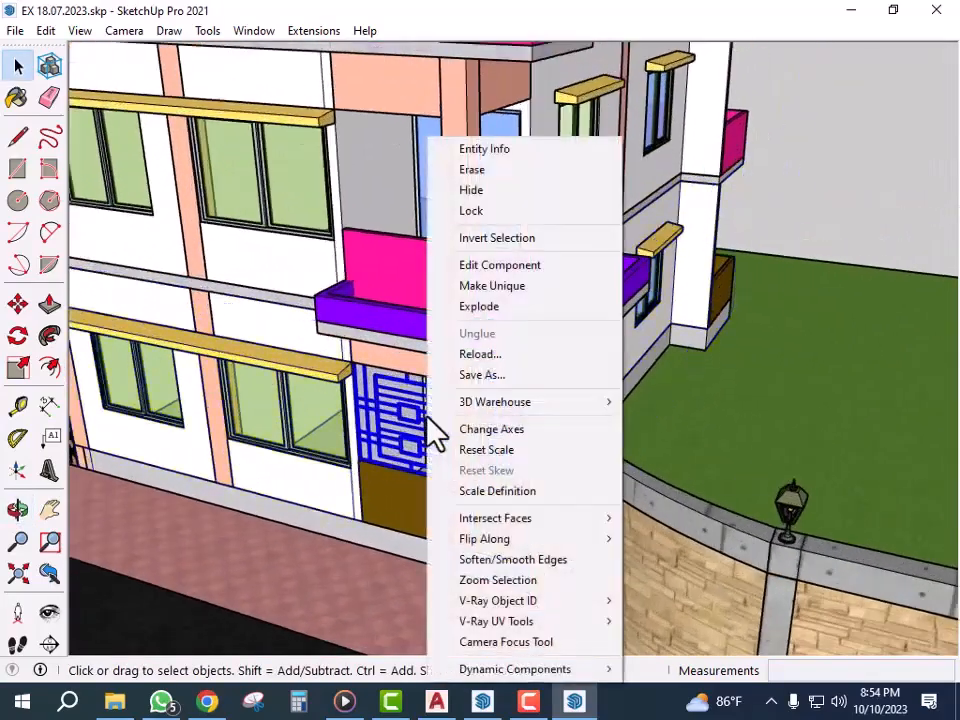
click(518, 322)
- Copy the black veranda grille and paste it into the Untitled model in front of the porch nearest the building corner
scroll(465, 476, down, 4)
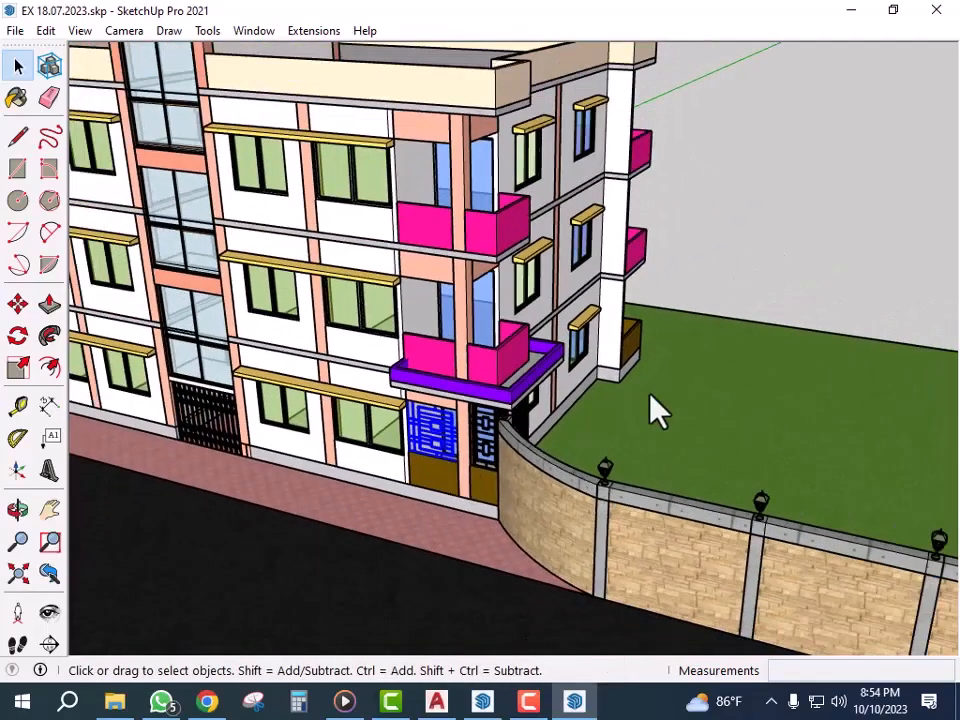
click(620, 380)
scroll(440, 448, up, 3)
scroll(437, 440, up, 3)
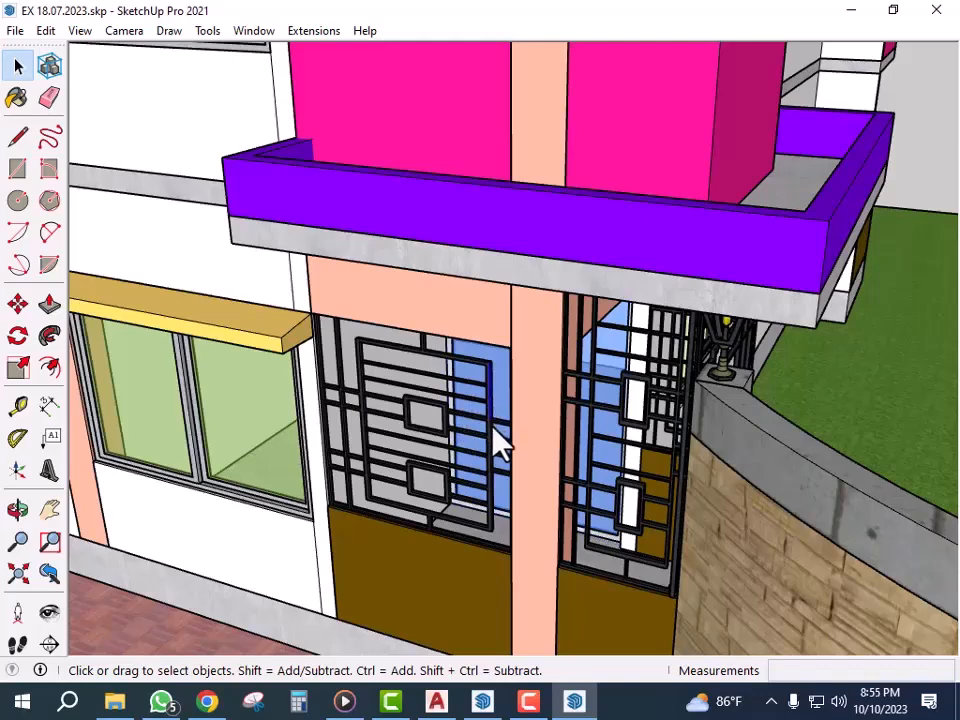
click(497, 485)
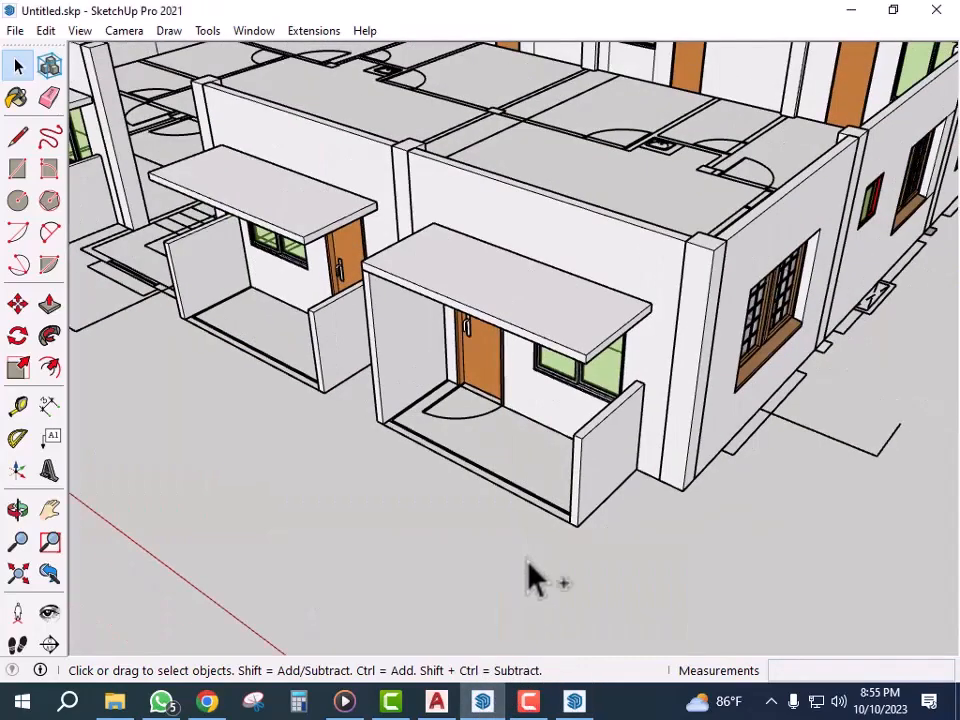
key(ctrl+v)
scroll(484, 549, up, 3)
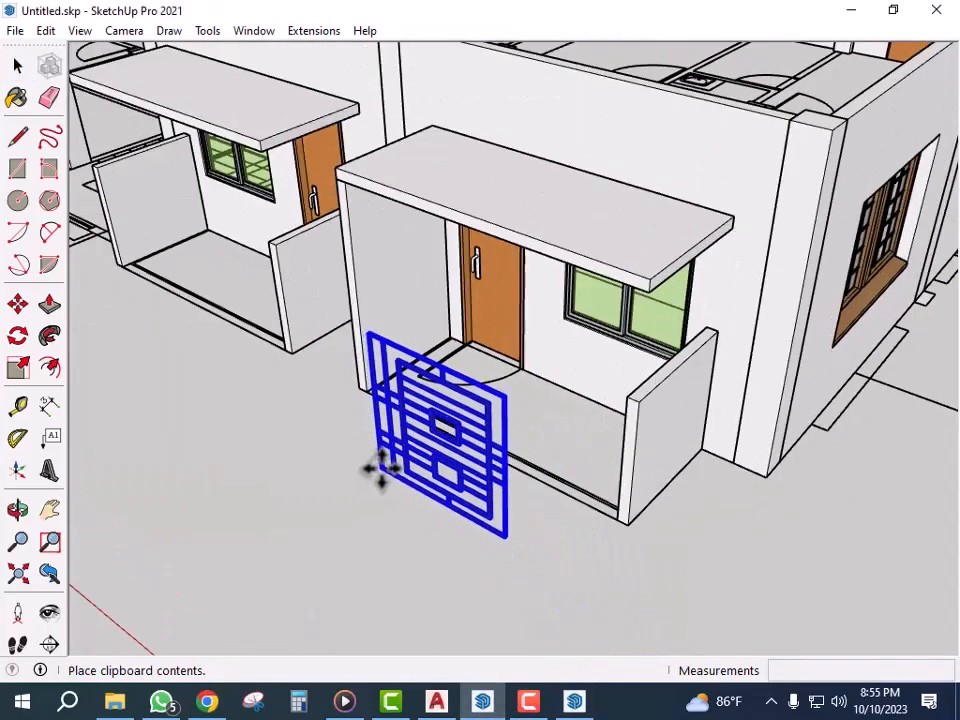
click(381, 476)
- Move the pasted grille by its lower corner to the base of the low side wall at the porch's front edge
scroll(495, 552, up, 2)
scroll(495, 552, up, 3)
click(517, 512)
scroll(760, 490, up, 2)
click(814, 460)
scroll(765, 514, down, 4)
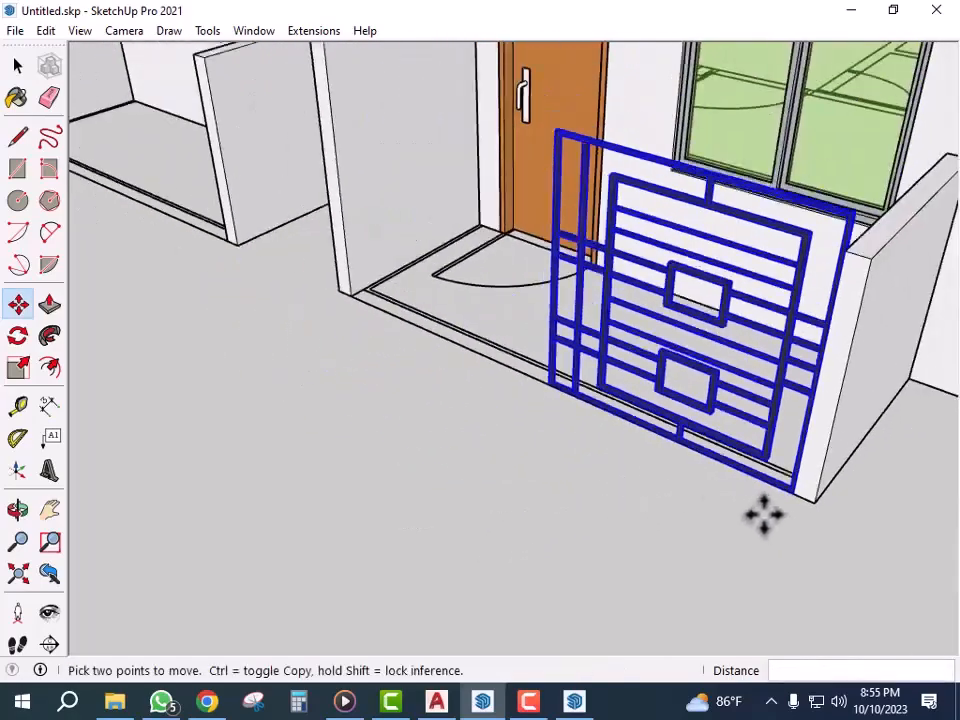
- Scale the grille lengthwise by about 2.08 so it spans the porch opening between both side walls
scroll(741, 503, down, 2)
middle_drag(738, 495, 776, 414)
key(s)
scroll(654, 300, up, 4)
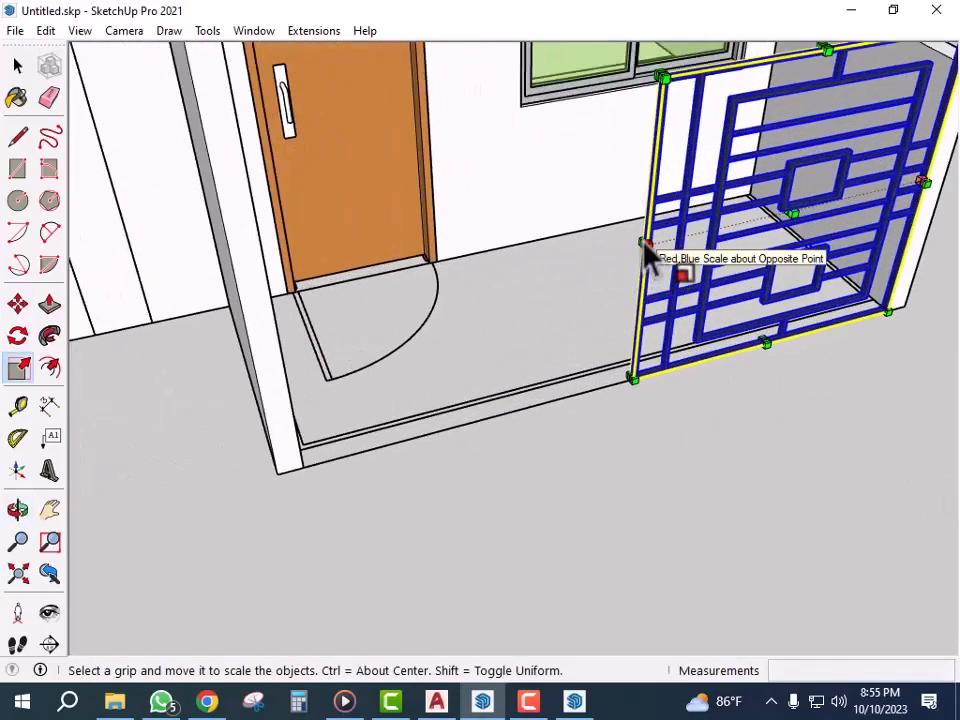
scroll(643, 250, up, 5)
scroll(600, 279, down, 4)
drag(645, 255, 214, 525)
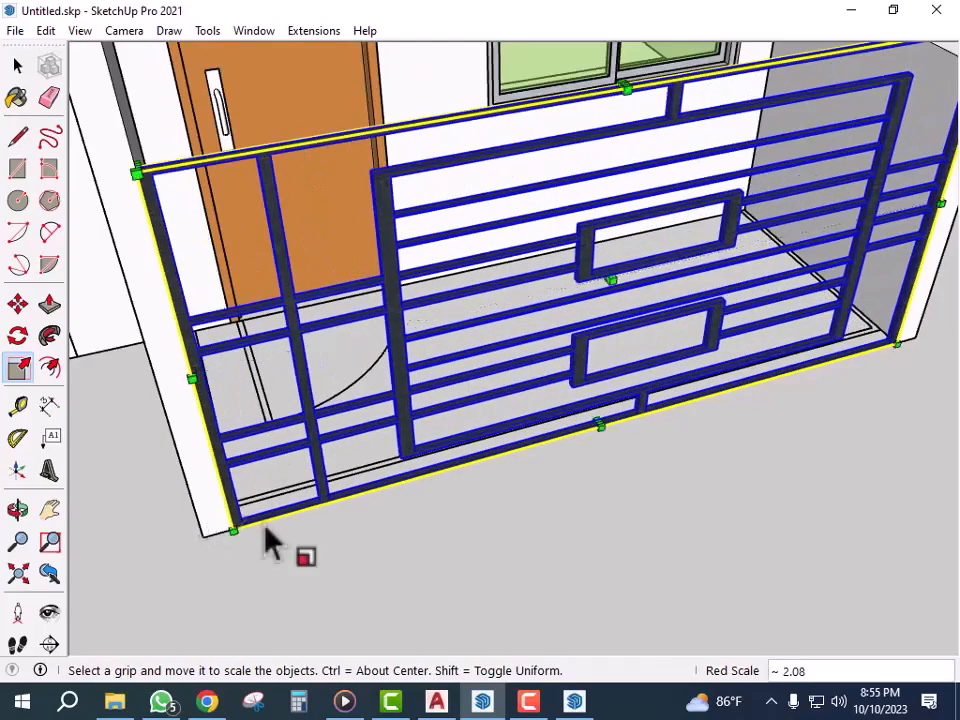
- Scale the height of the black grille by about 0.89 to match the top of the porch's low side wall
scroll(664, 508, down, 5)
middle_drag(664, 508, 504, 444)
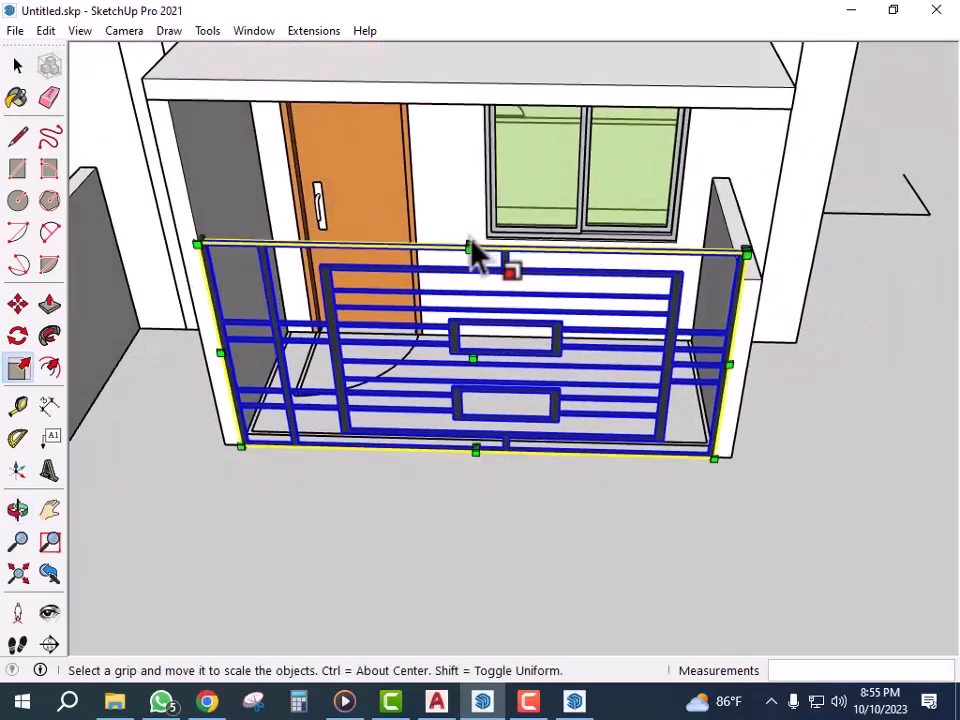
scroll(471, 257, up, 6)
middle_drag(471, 257, 455, 268)
scroll(370, 290, up, 2)
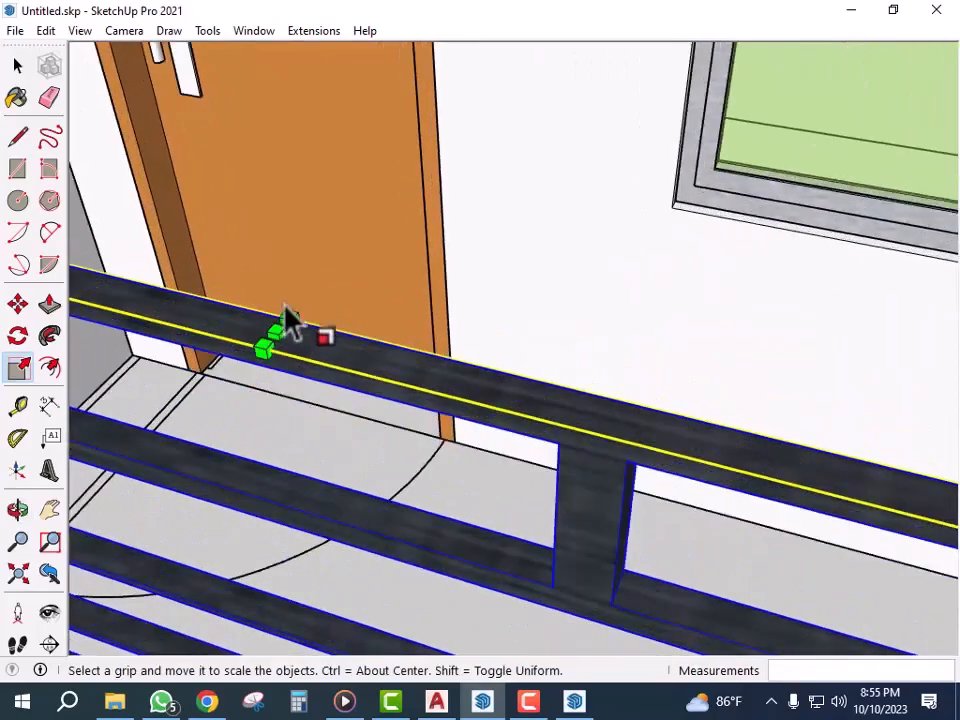
scroll(300, 355, down, 5)
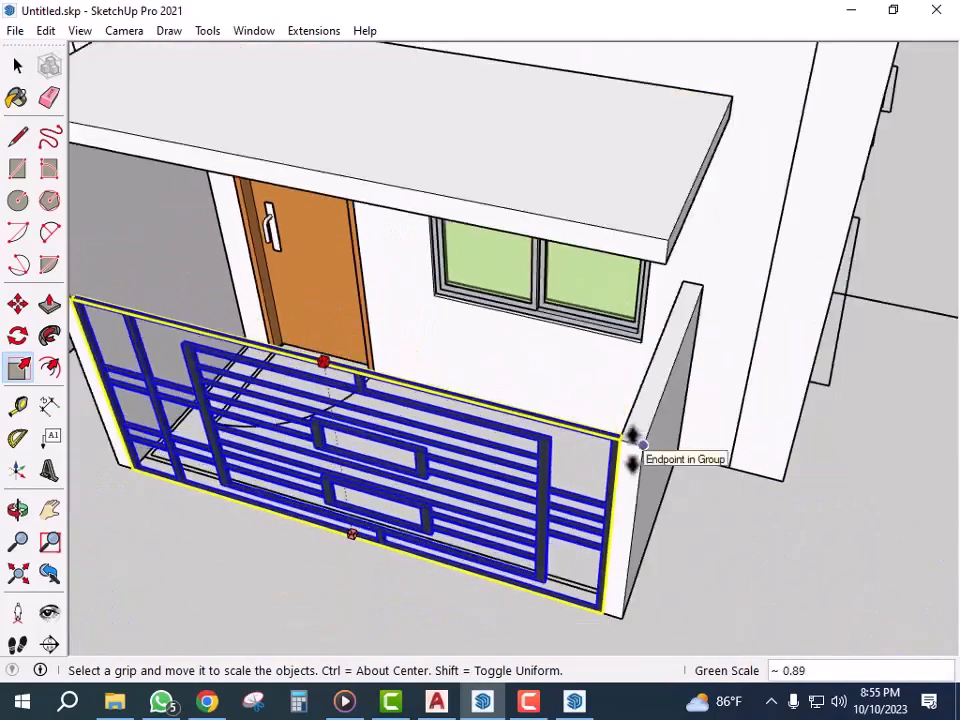
click(633, 437)
scroll(680, 470, down, 3)
key(space)
click(757, 582)
- Copy the grille from the corner porch to the front opening of the adjacent porch, aligned with its low side walls
middle_drag(830, 598, 625, 432)
scroll(625, 432, down, 3)
scroll(625, 432, down, 4)
scroll(611, 471, up, 4)
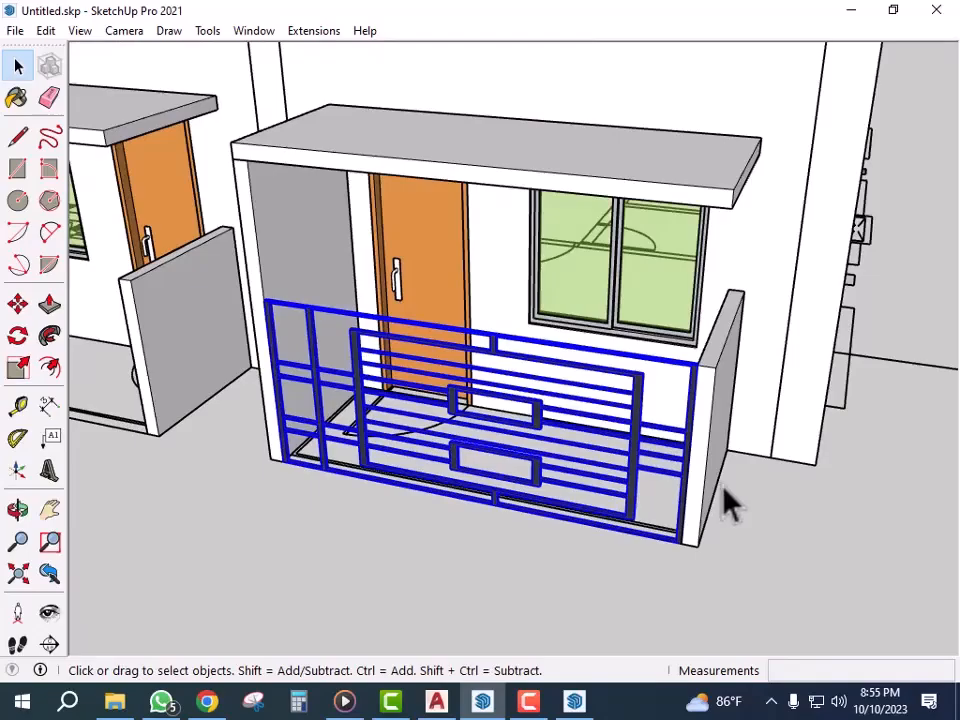
key(m)
scroll(718, 376, up, 2)
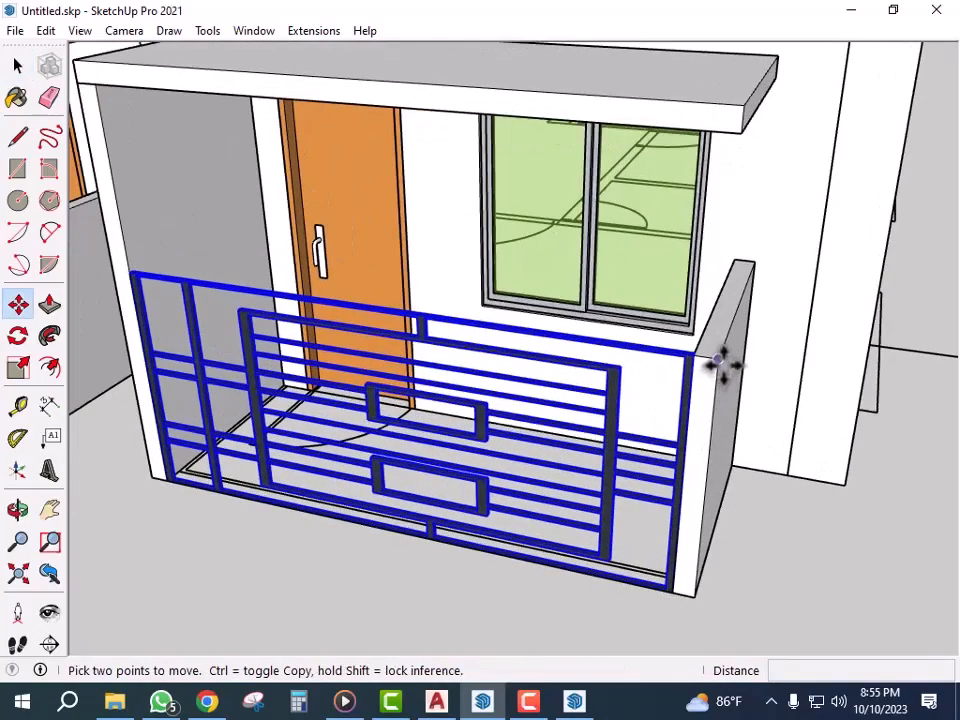
click(722, 365)
key(ctrl)
scroll(810, 463, down, 5)
scroll(437, 405, up, 5)
scroll(560, 400, down, 2)
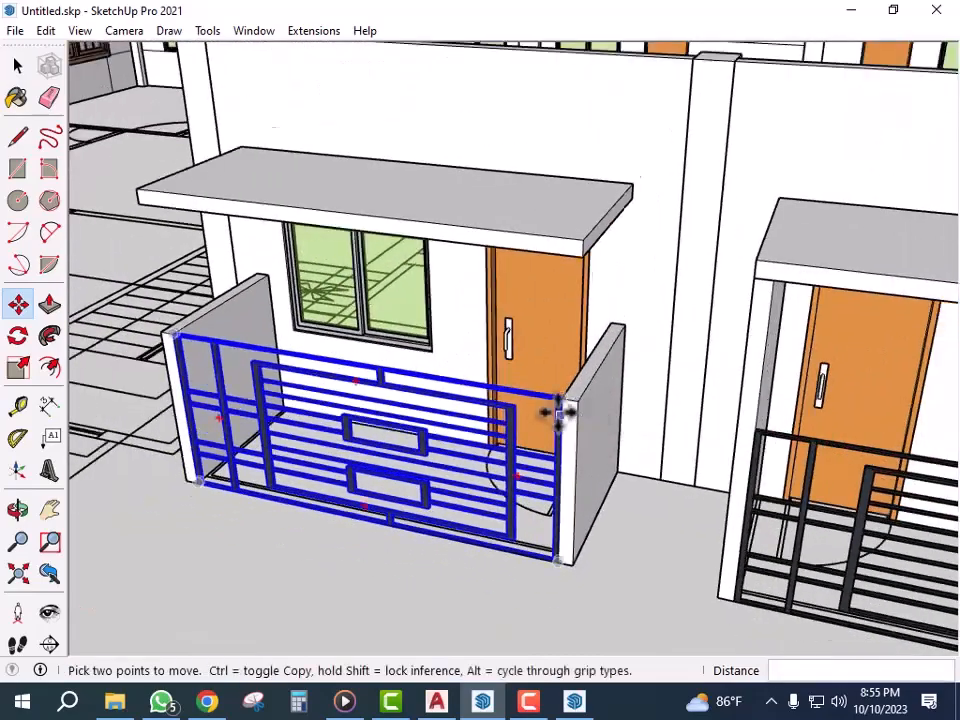
- Copy the grille across the staircase entrance to the next porch, against its low side wall
scroll(568, 411, up, 4)
click(589, 396)
key(ctrl)
scroll(665, 420, down, 6)
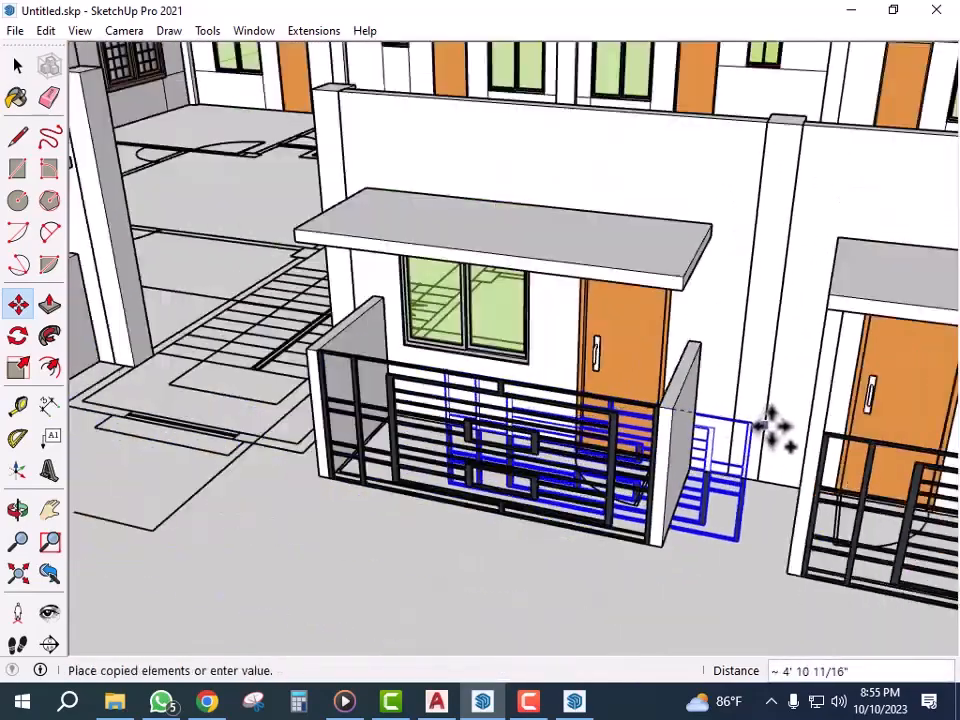
scroll(440, 395, up, 5)
scroll(440, 395, up, 3)
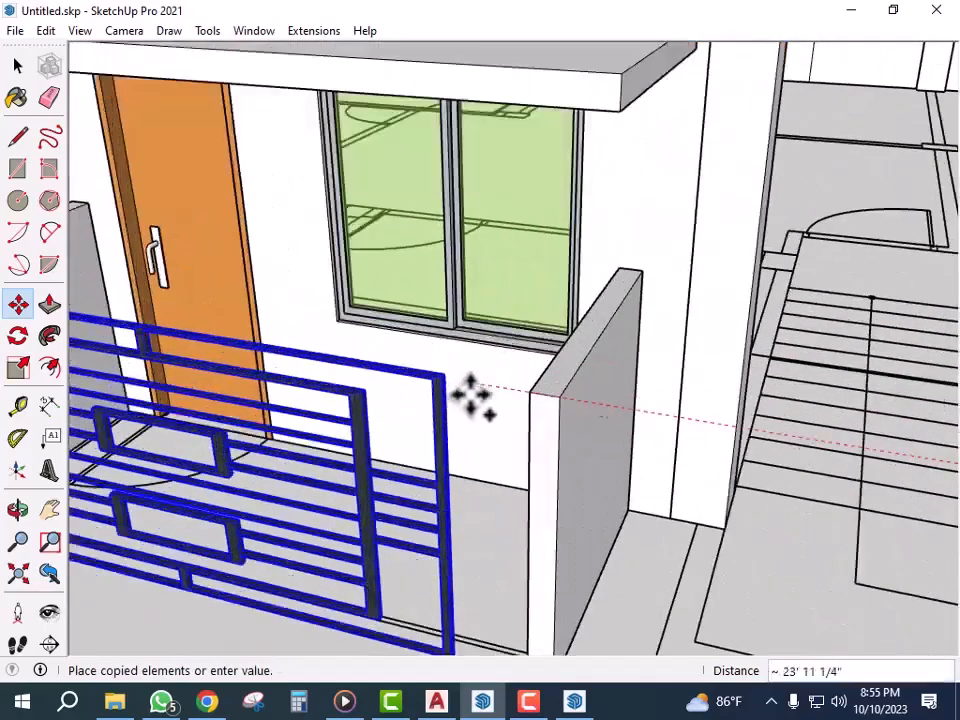
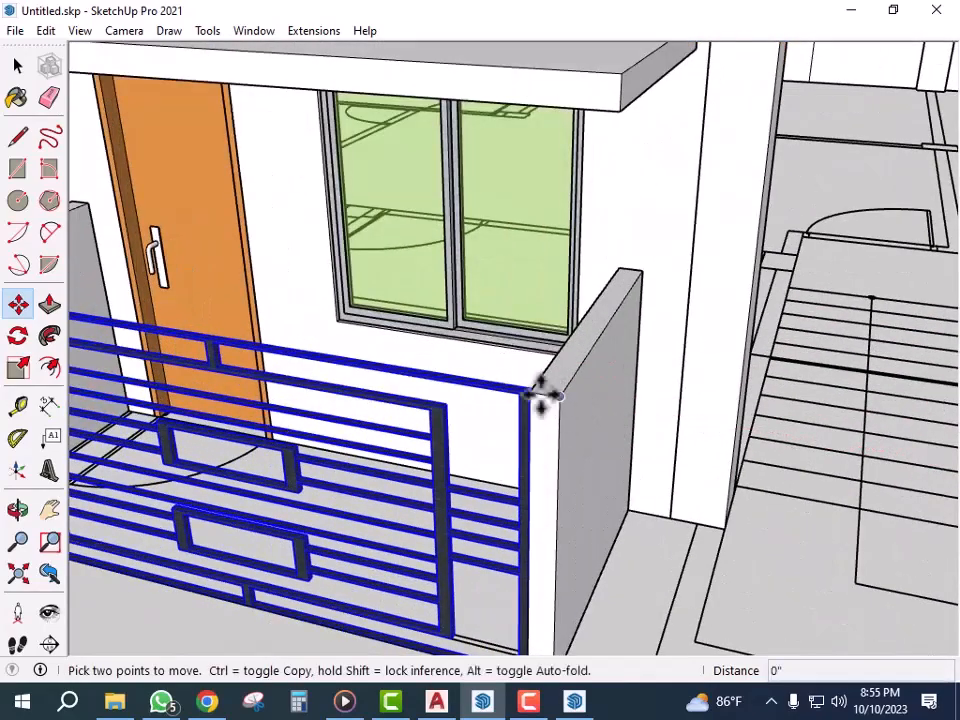
- Copy the grille onto the last porch at the building's far corner, aligned with the front of its low side wall
scroll(562, 398, down, 6)
scroll(456, 393, up, 4)
scroll(456, 393, up, 2)
scroll(429, 446, down, 2)
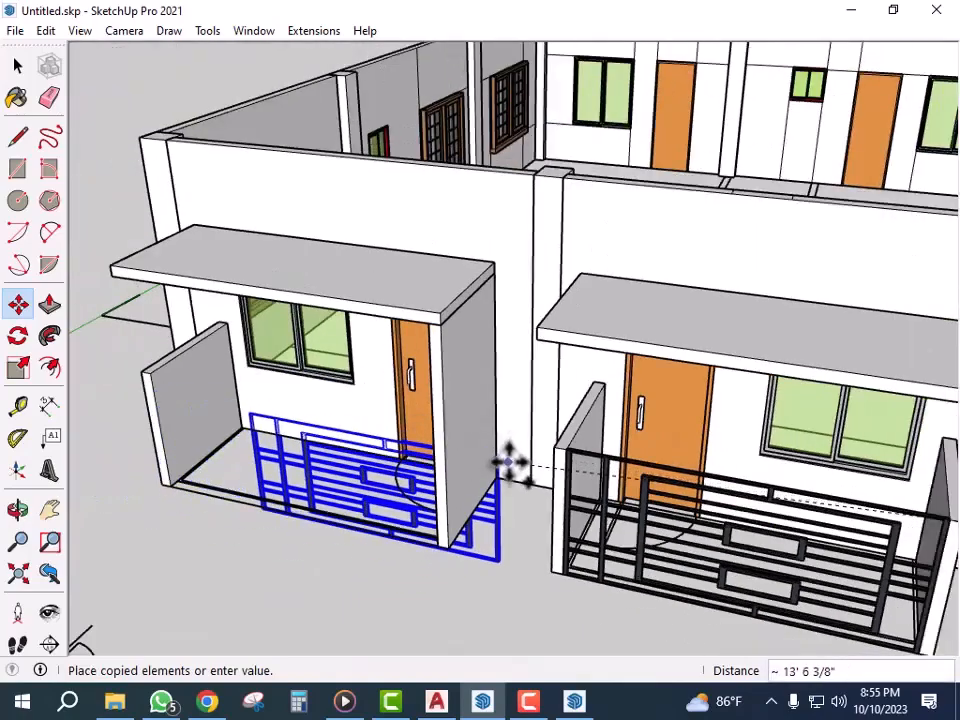
key(Escape)
scroll(510, 462, up, 3)
click(538, 445)
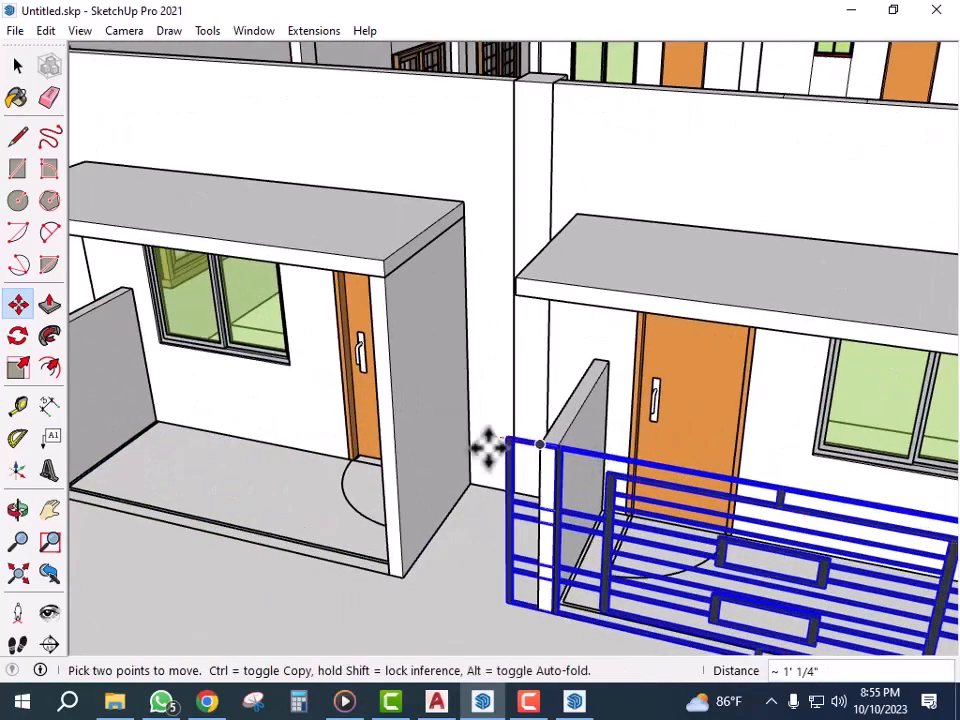
key(ctrl)
scroll(489, 446, down, 3)
scroll(212, 418, up, 4)
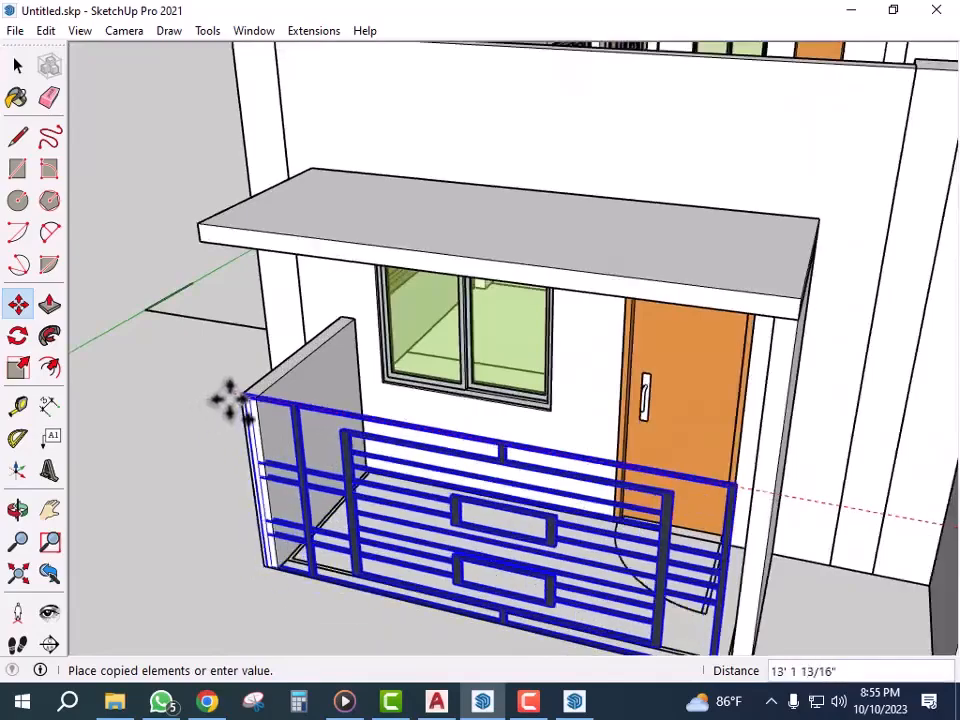
click(262, 405)
scroll(355, 410, down, 3)
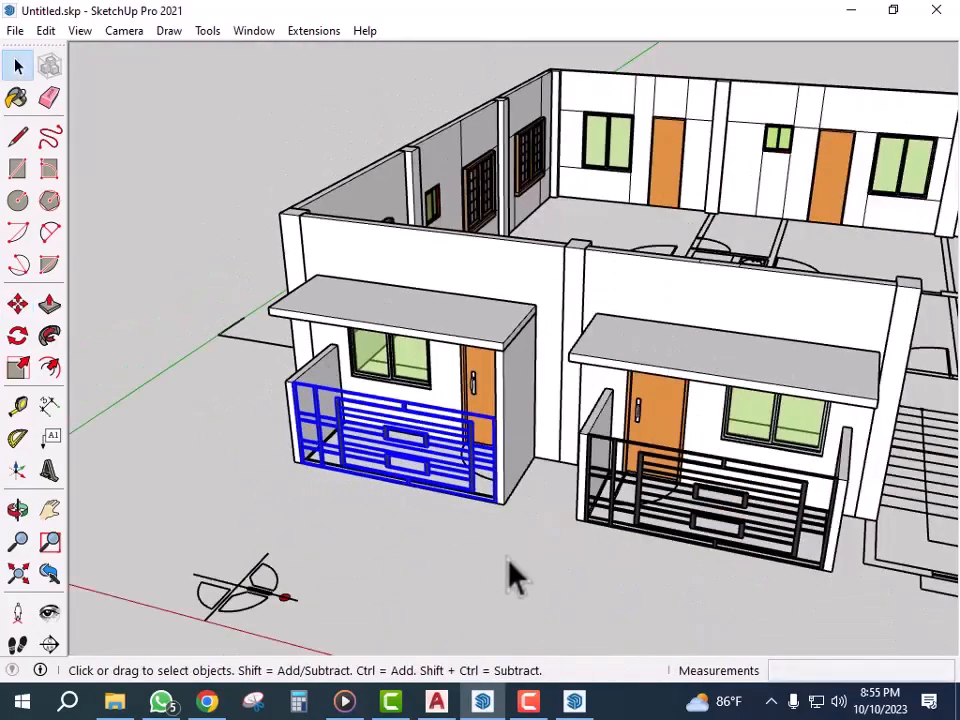
- Deselect the grille and inspect the four front porches from around the building
click(510, 575)
middle_drag(510, 575, 392, 540)
scroll(392, 540, down, 3)
middle_drag(400, 480, 398, 386)
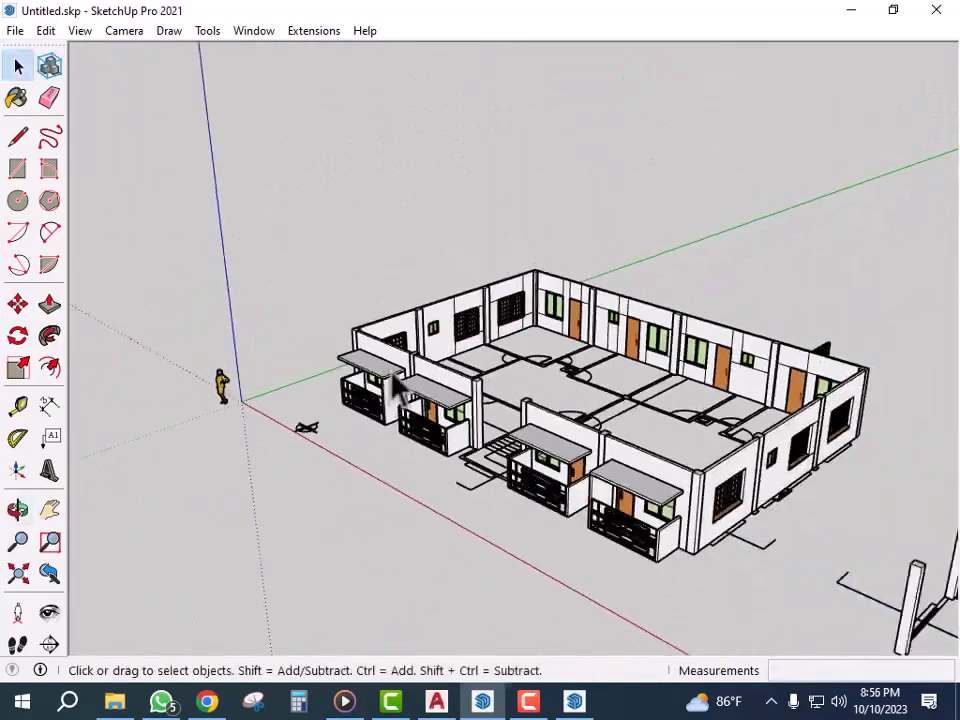
scroll(615, 536, up, 6)
middle_drag(632, 525, 793, 471)
scroll(828, 478, down, 3)
scroll(724, 450, down, 2)
middle_drag(724, 450, 632, 556)
scroll(390, 508, up, 5)
scroll(390, 496, down, 4)
scroll(632, 556, up, 2)
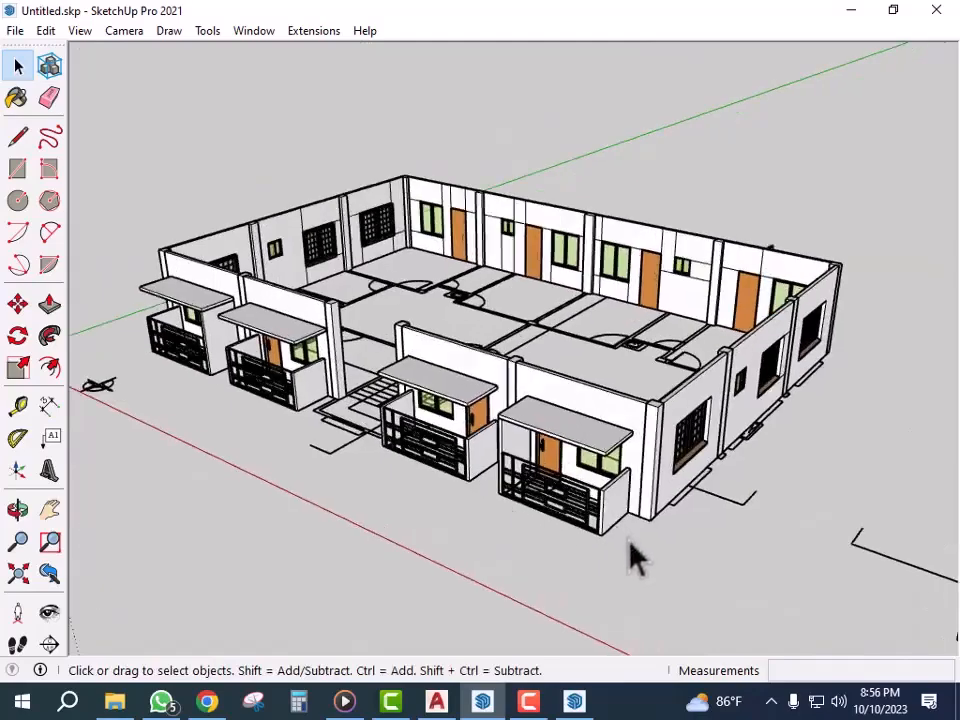
- Switch to the AutoCAD drawing and examine the balconies, windows and floor levels in the back/west side elevation
click(440, 702)
scroll(604, 465, down, 3)
scroll(559, 489, up, 3)
scroll(559, 489, up, 2)
middle_drag(559, 489, 543, 500)
scroll(543, 500, down, 3)
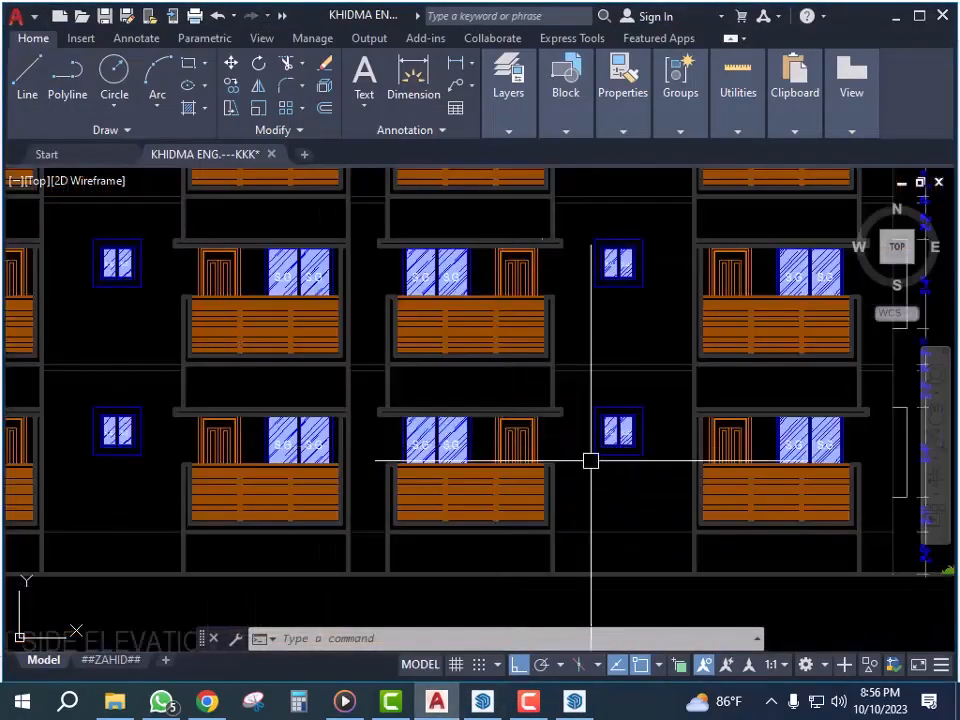
scroll(615, 407, down, 3)
scroll(518, 346, up, 4)
scroll(603, 366, down, 3)
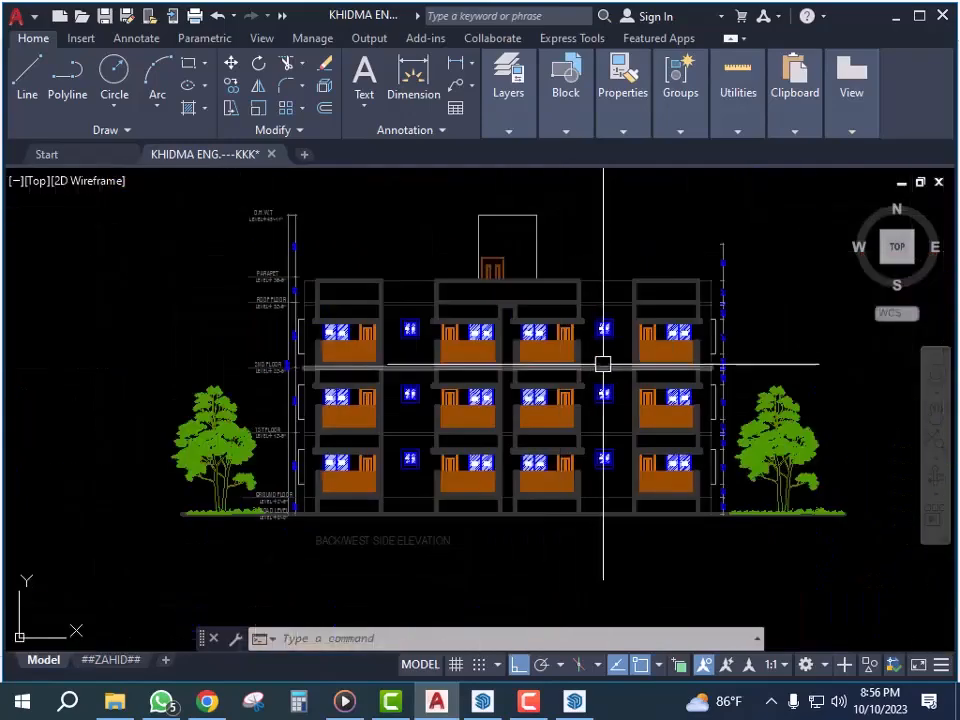
scroll(533, 516, up, 5)
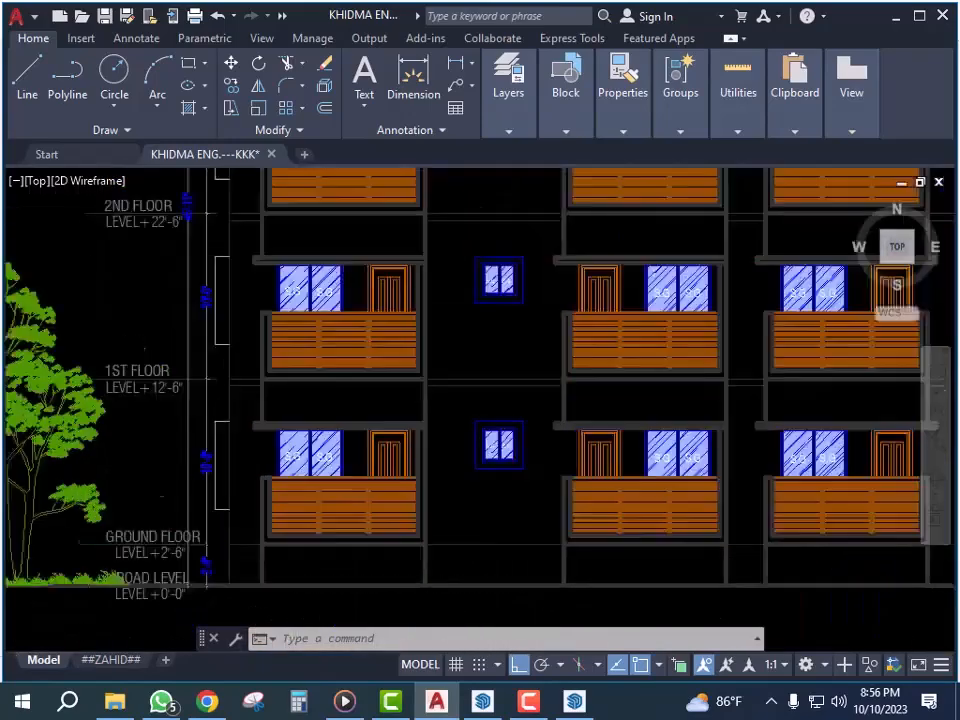
middle_drag(426, 379, 454, 285)
scroll(392, 327, down, 3)
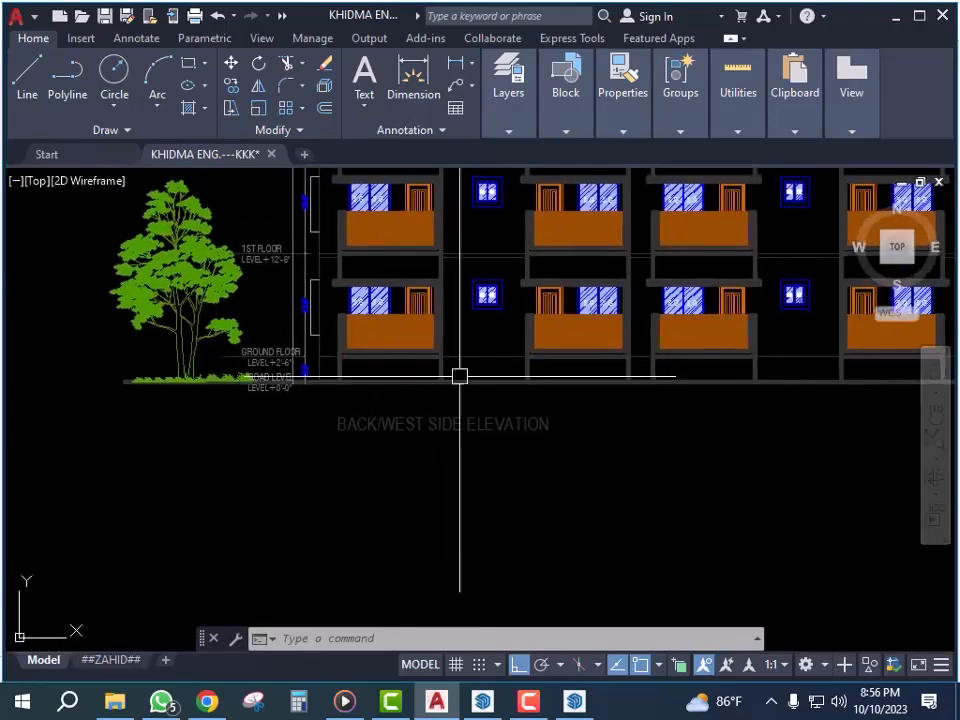
scroll(419, 408, up, 4)
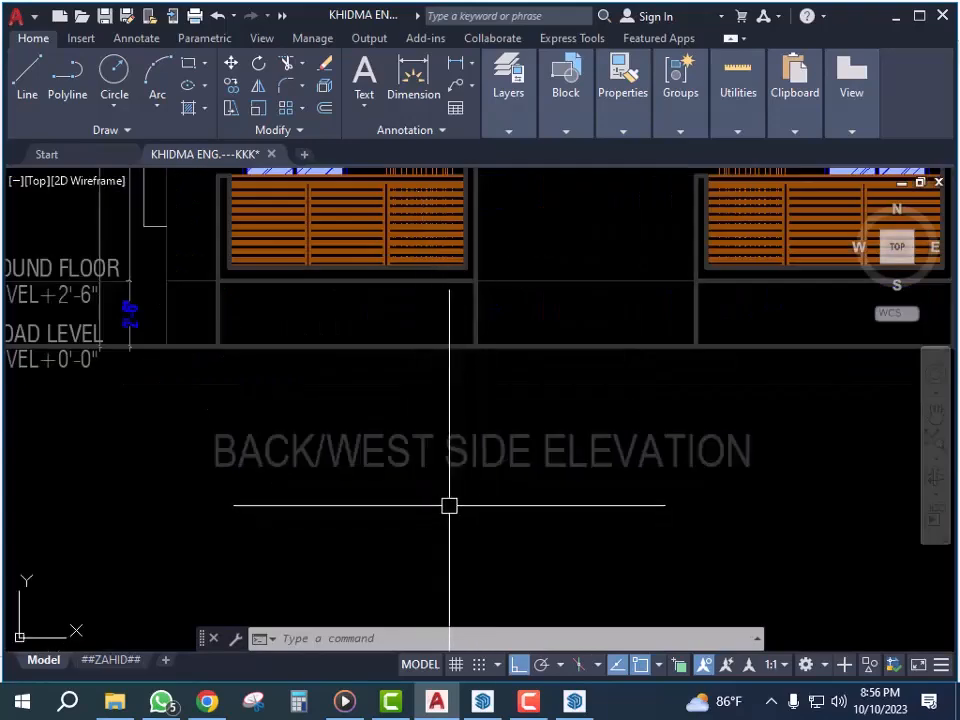
scroll(441, 503, down, 6)
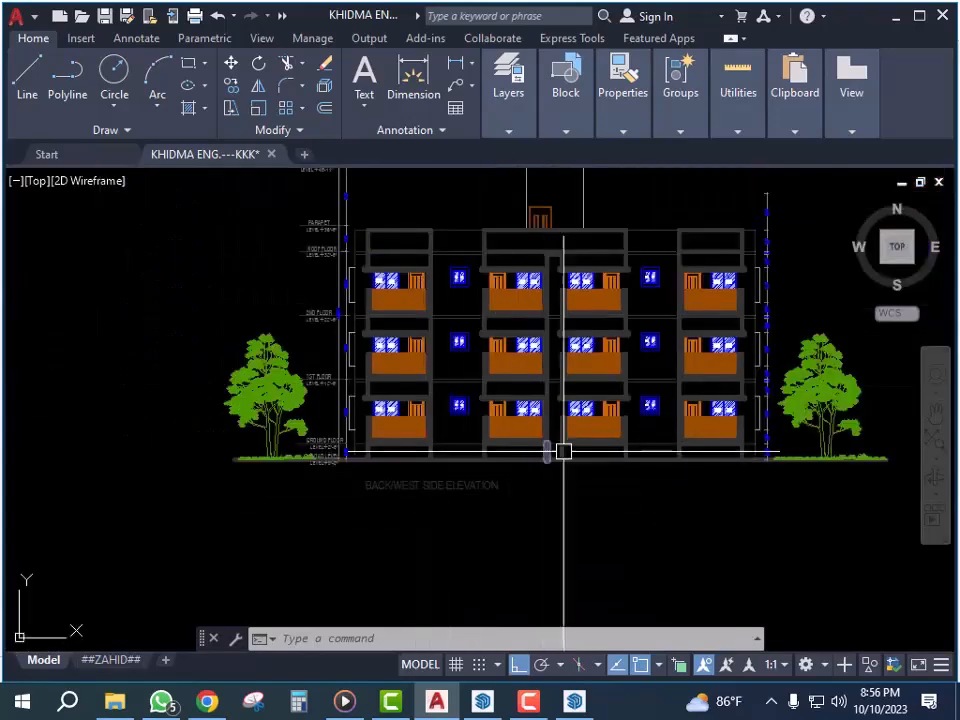
- Compare the other elevations and examine the balconies, stairwell windows and entrance gate in the front/east side elevation
scroll(235, 440, up, 5)
mouse_move(229, 437)
middle_down()
mouse_move(561, 439)
mouse_move(474, 462)
middle_up()
scroll(561, 439, down, 4)
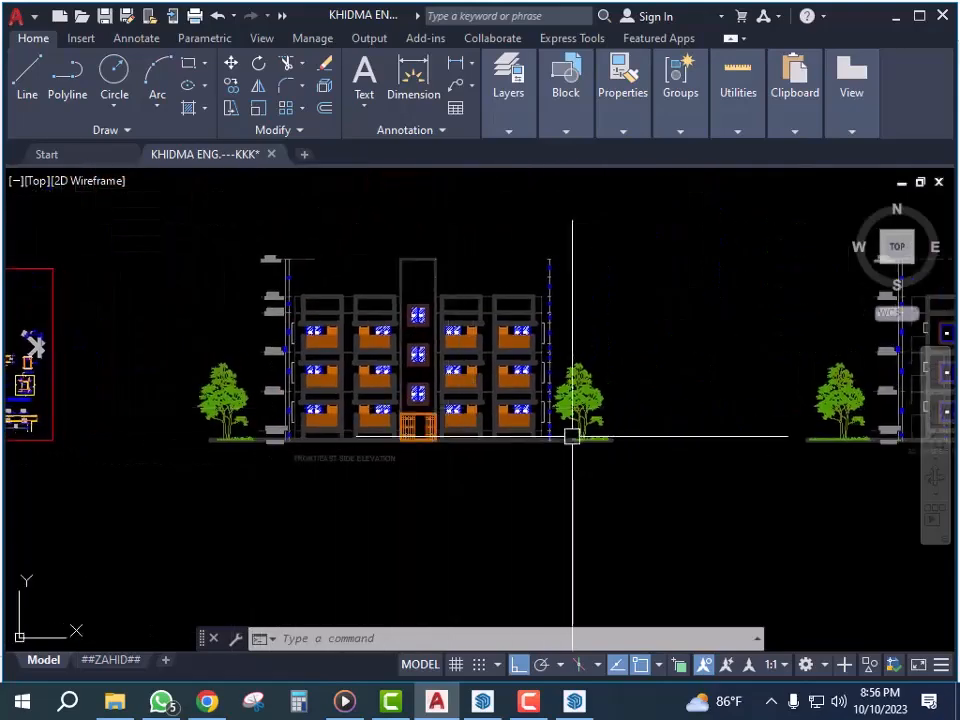
middle_drag(572, 435, 195, 418)
scroll(589, 454, down, 3)
middle_drag(589, 454, 539, 466)
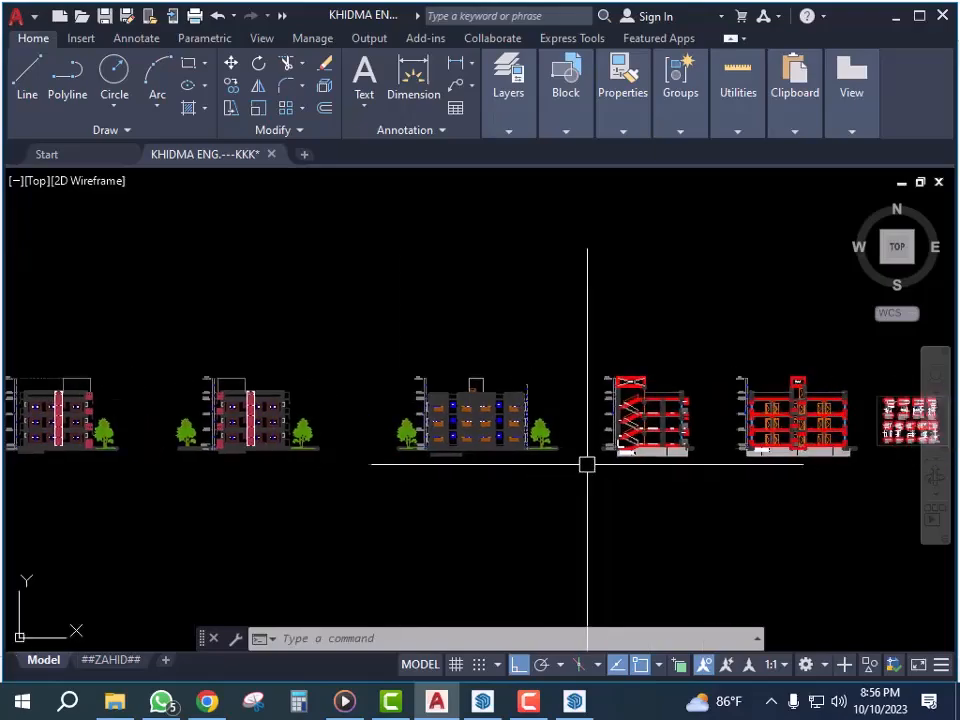
scroll(364, 441, up, 5)
scroll(364, 441, down, 7)
middle_drag(287, 439, 700, 443)
scroll(700, 443, up, 10)
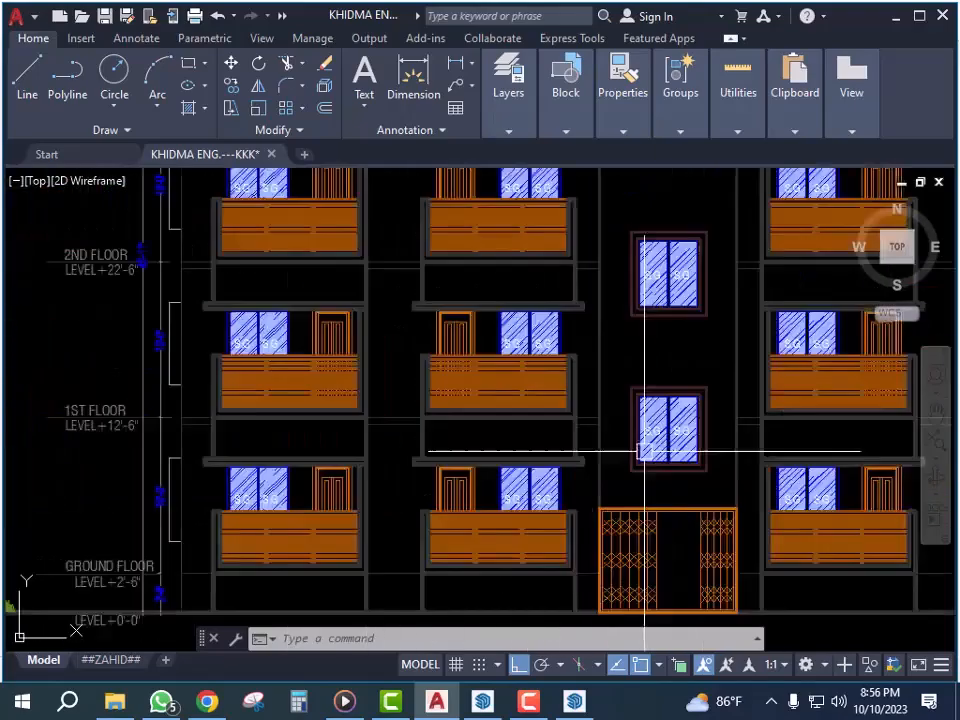
scroll(512, 420, down, 3)
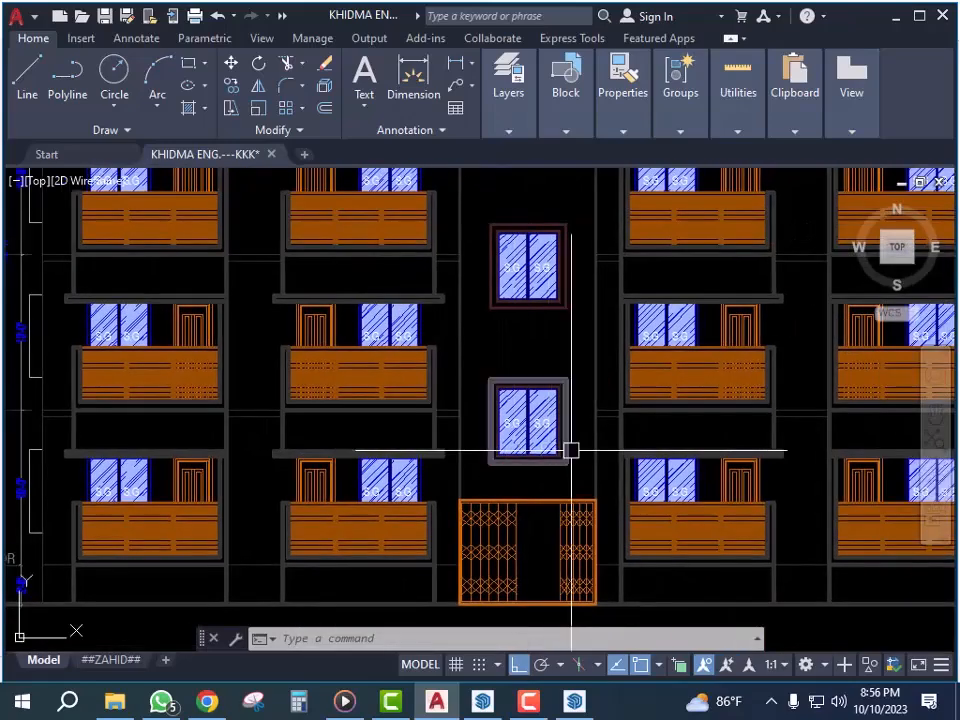
scroll(467, 431, down, 3)
scroll(485, 361, up, 6)
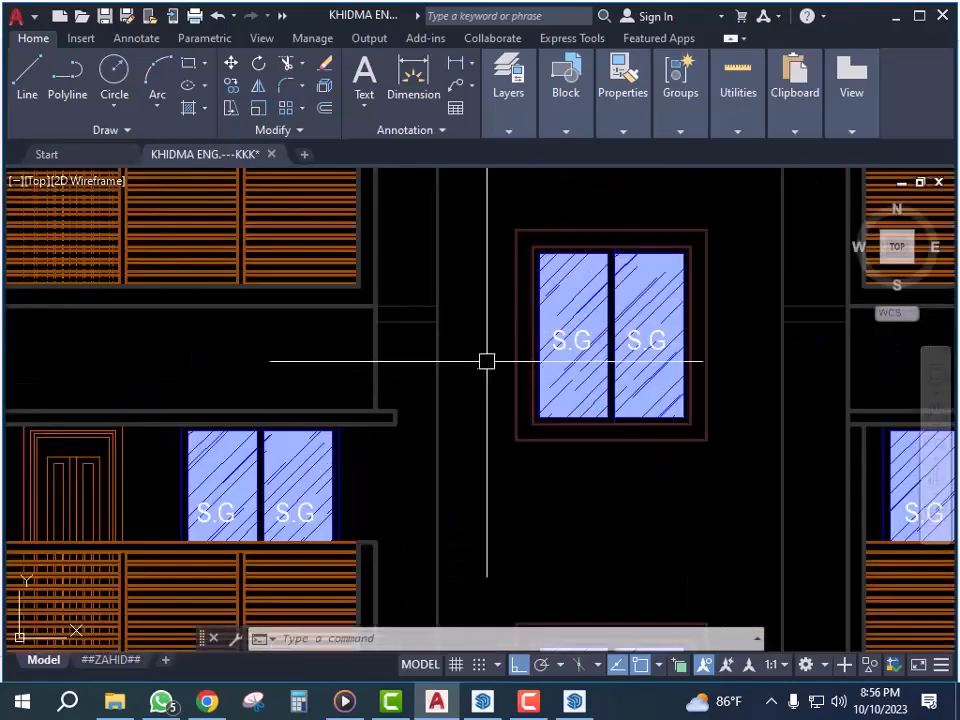
scroll(485, 361, down, 6)
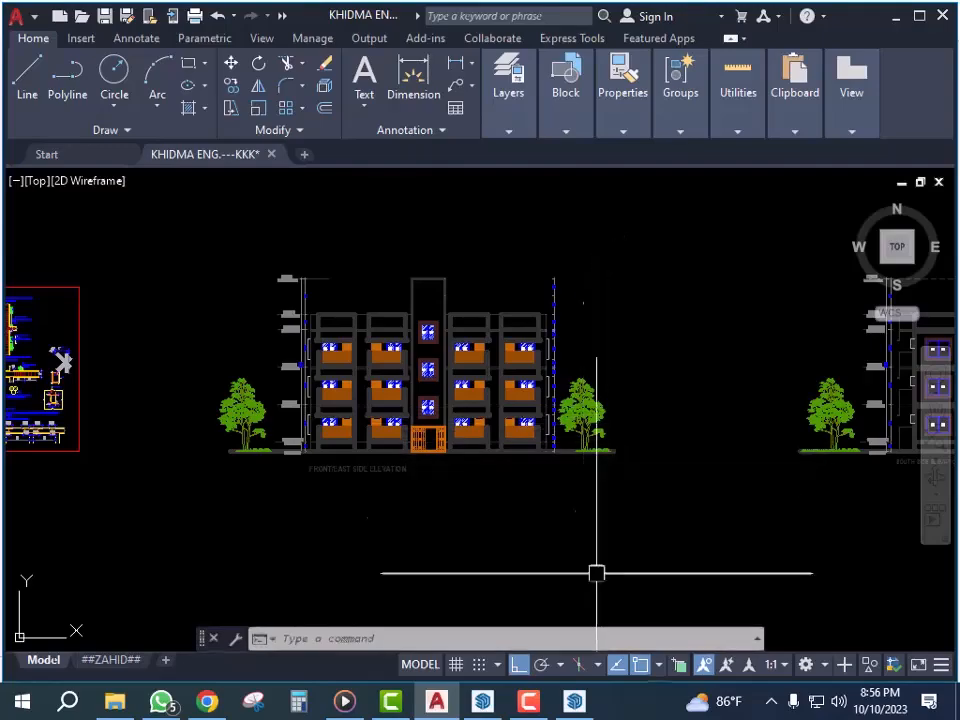
- Switch to EX 18.07.2023.skp to view its corner veranda, and return to the Untitled model's corner porch
click(573, 701)
scroll(617, 561, down, 5)
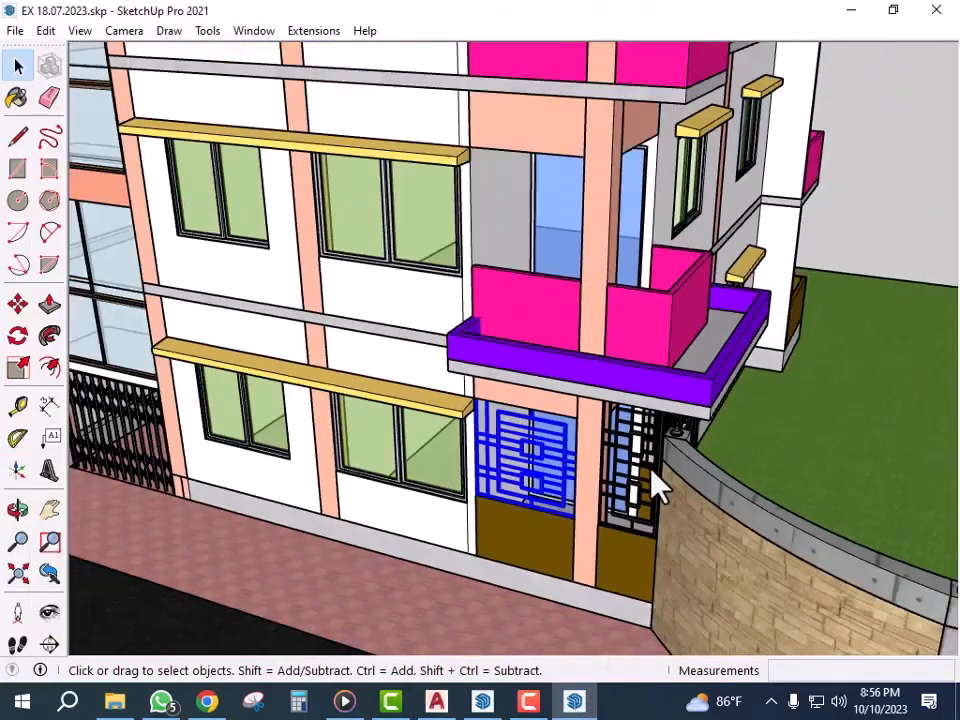
click(482, 701)
scroll(536, 561, down, 2)
mouse_move(664, 504)
middle_down()
mouse_move(735, 508)
mouse_move(583, 484)
mouse_move(610, 503)
mouse_move(461, 471)
mouse_move(514, 519)
mouse_move(707, 525)
middle_up()
scroll(664, 497, up, 3)
scroll(610, 503, down, 2)
scroll(450, 570, up, 2)
scroll(525, 561, down, 2)
scroll(525, 565, up, 5)
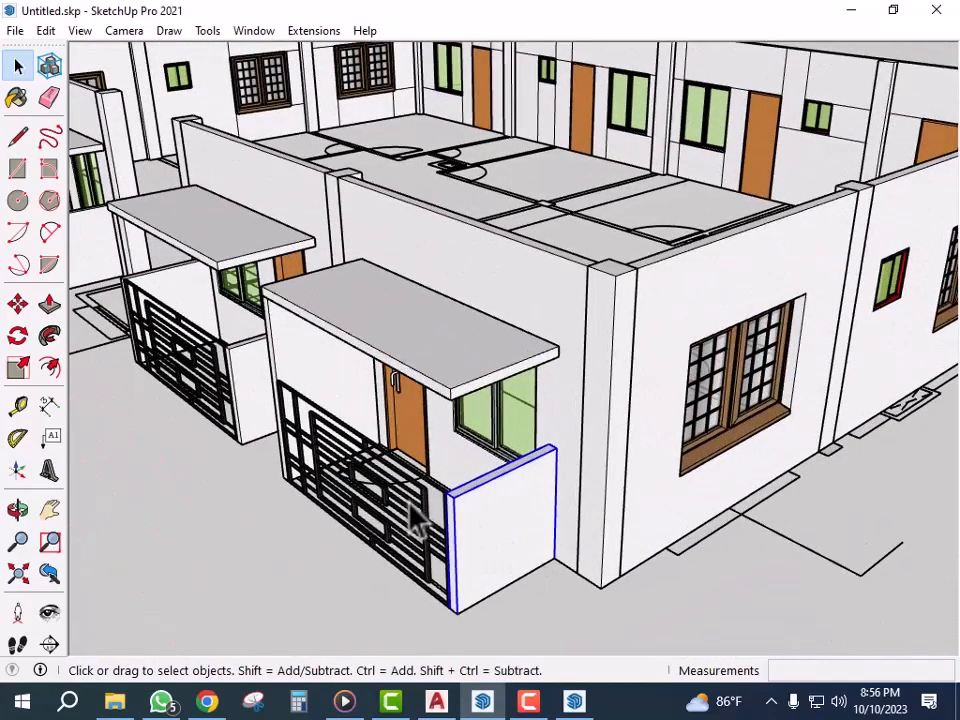
ctrl+click(428, 480)
ctrl+click(471, 343)
scroll(310, 362, down, 1)
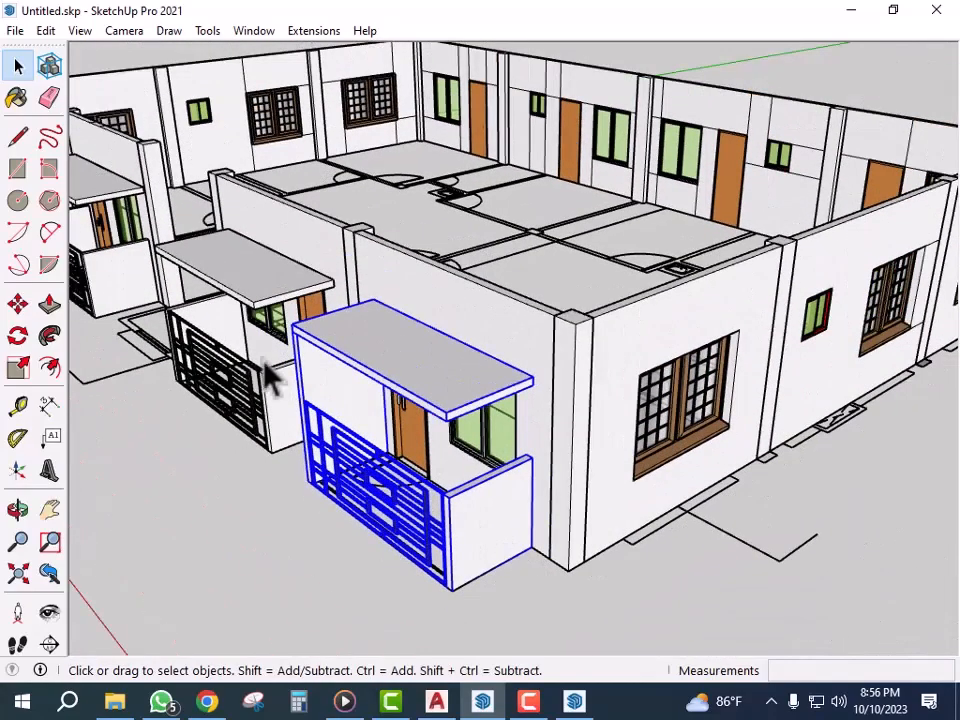
scroll(294, 407, up, 2)
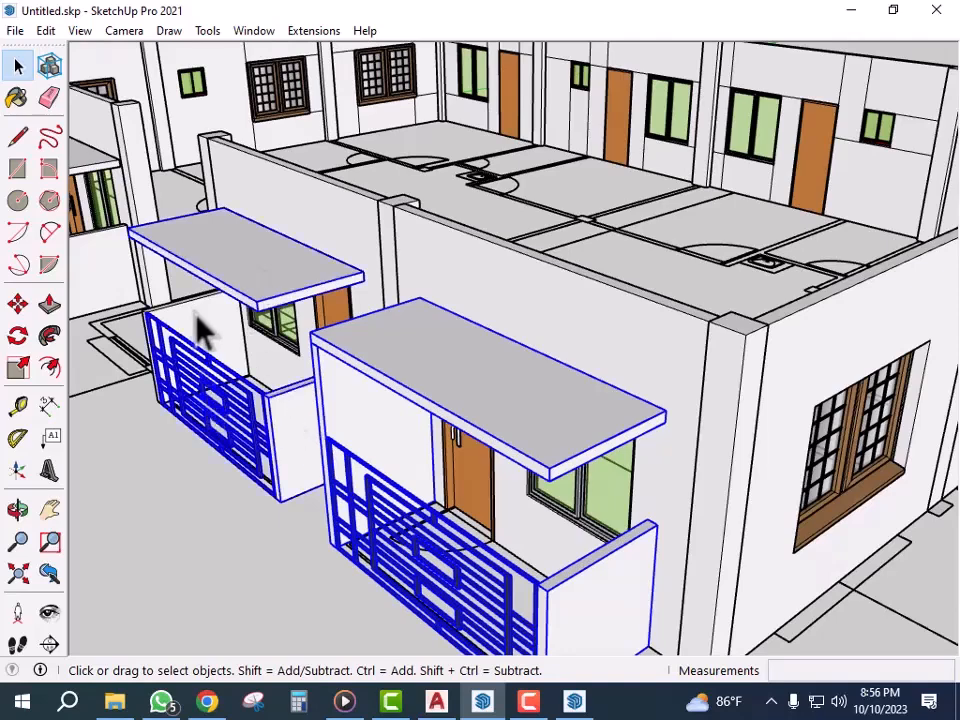
scroll(482, 546, down, 3)
scroll(207, 282, up, 4)
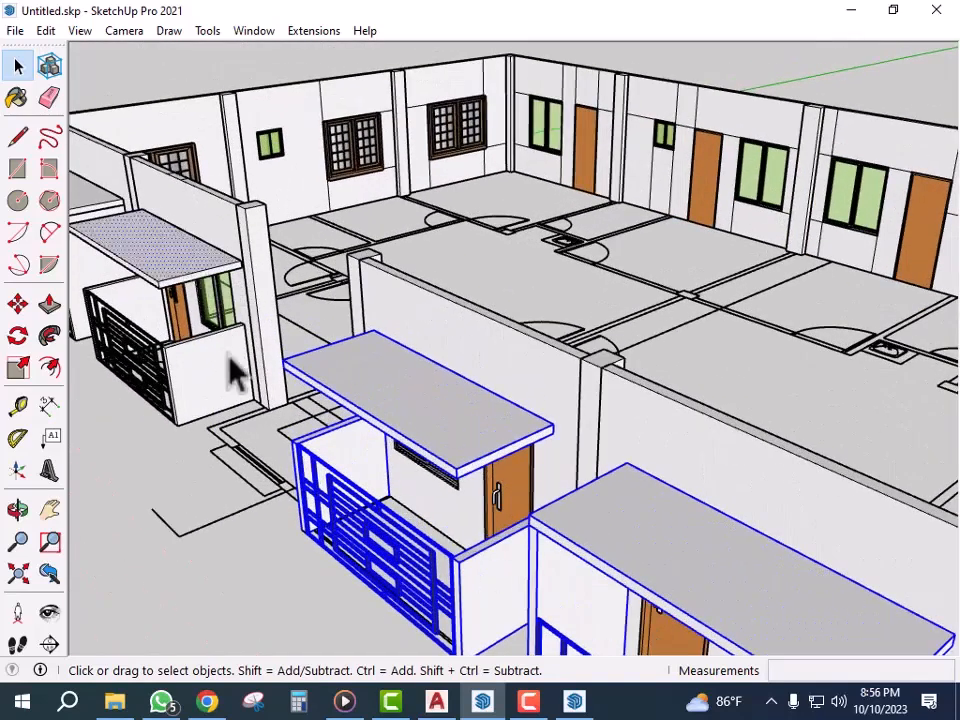
middle_drag(188, 420, 340, 383)
click(566, 578)
- Make the loose roof slab over the porch beside the staircase, on the far-corner side, into a group
scroll(340, 383, up, 2)
click(377, 446)
right_click(381, 440)
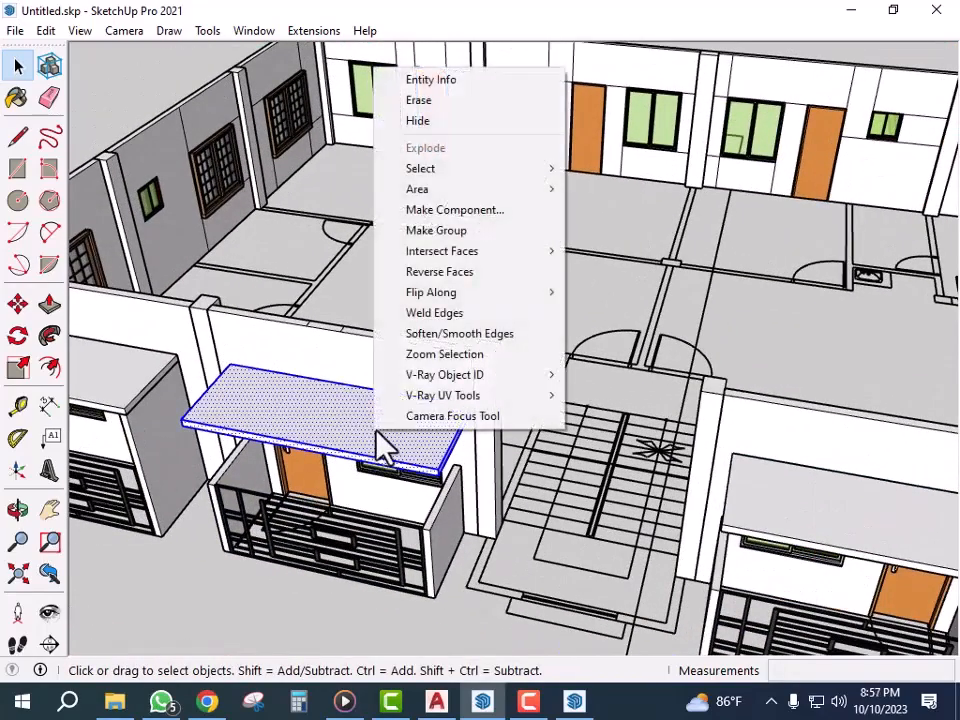
click(436, 230)
click(476, 606)
- Select the roof slabs, side walls and grilles of all four front porches and make them into one group
scroll(596, 536, down, 4)
scroll(230, 430, up, 2)
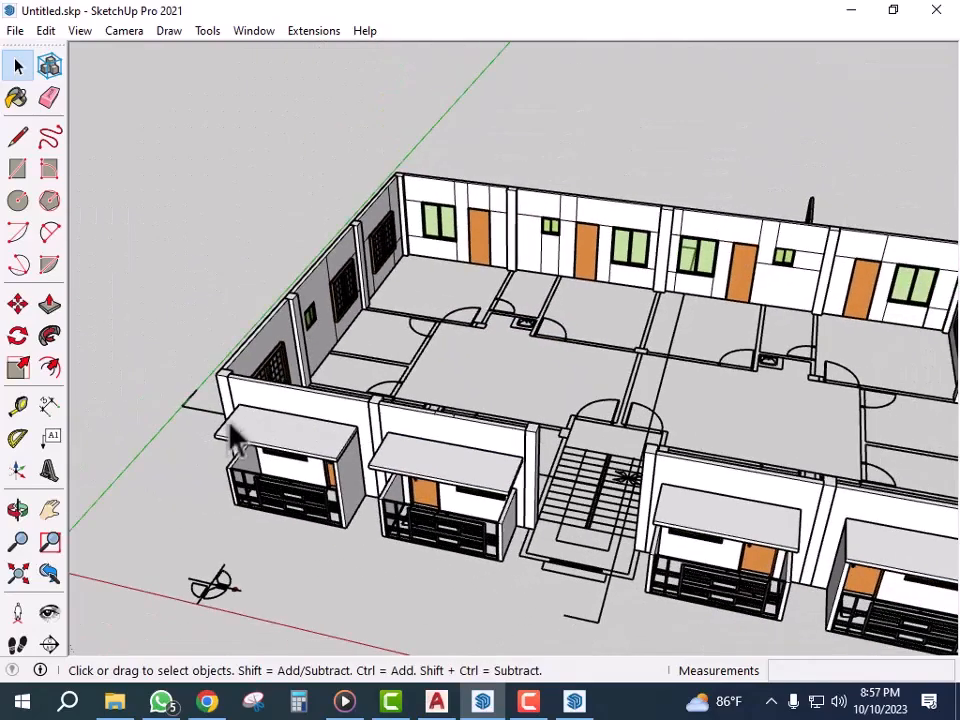
scroll(282, 488, up, 3)
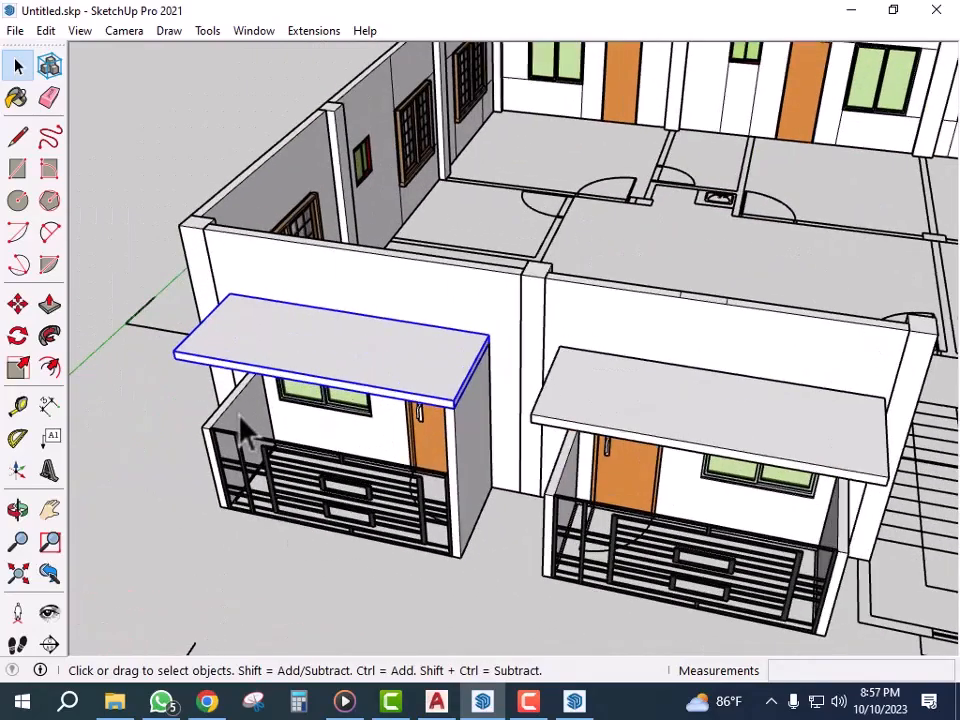
shift+click(575, 500)
middle_drag(454, 553, 714, 561)
shift+click(452, 548)
scroll(628, 546, down, 2)
scroll(617, 445, up, 3)
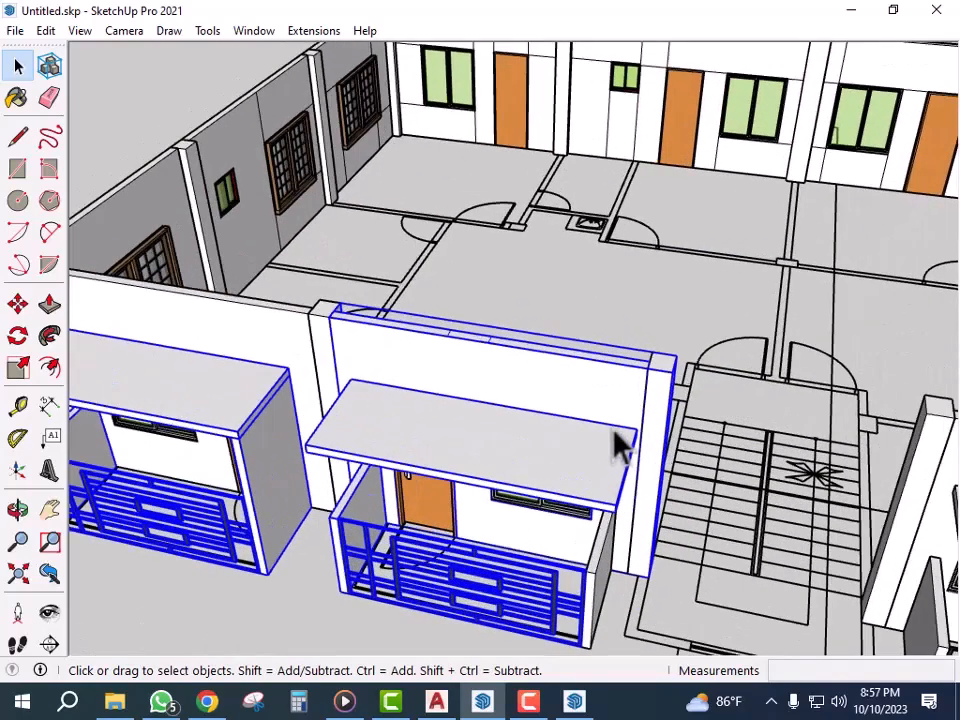
scroll(229, 519, down, 4)
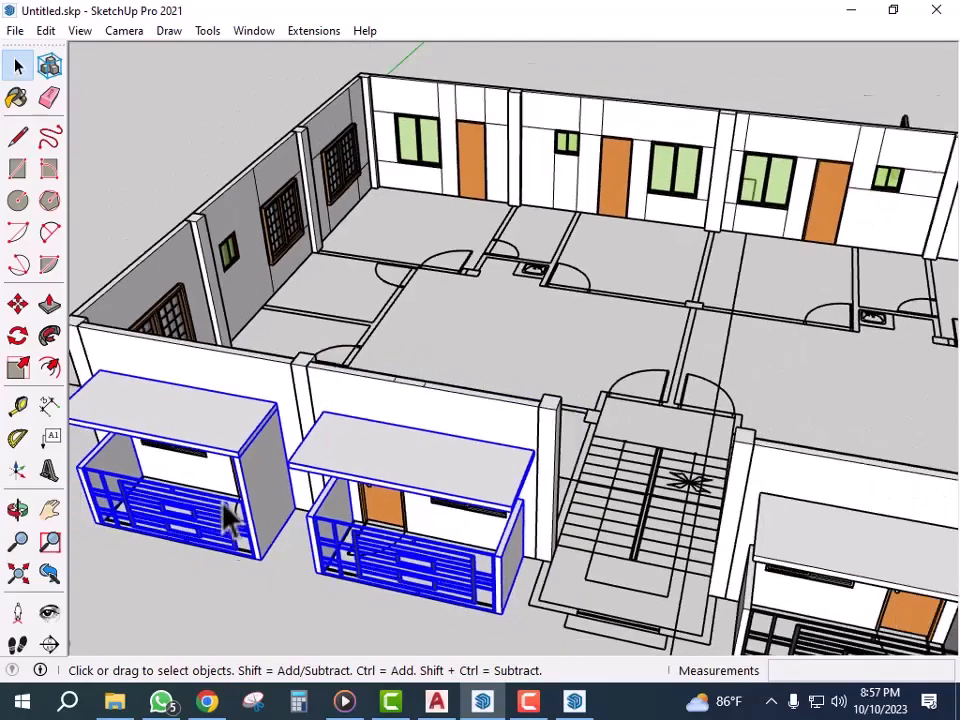
scroll(675, 626, up, 4)
scroll(605, 613, up, 1)
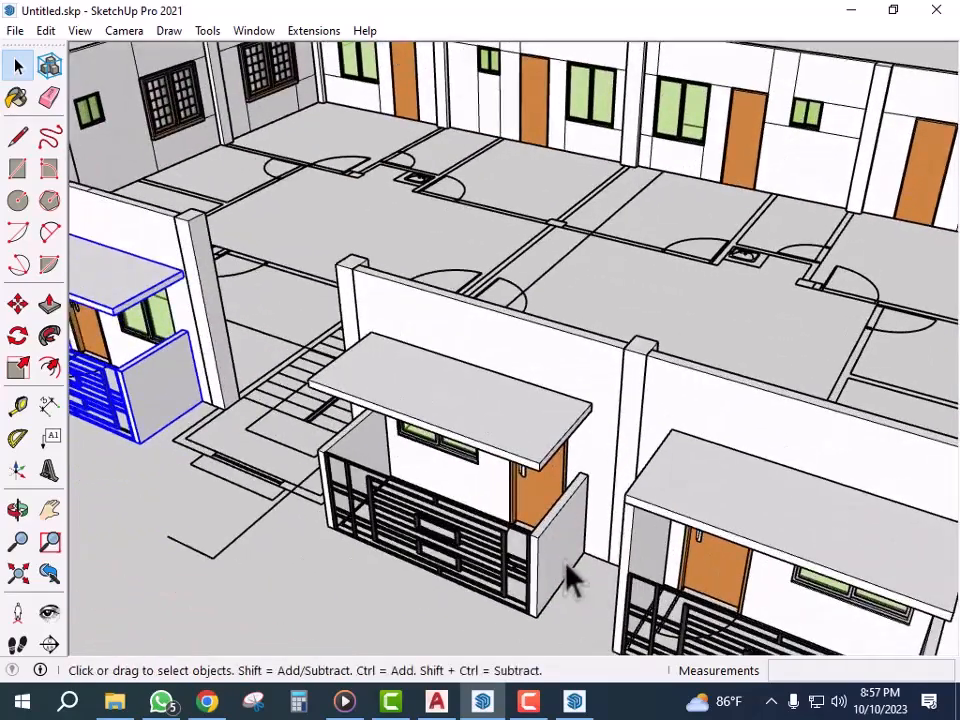
ctrl+click(322, 462)
scroll(320, 465, up, 1)
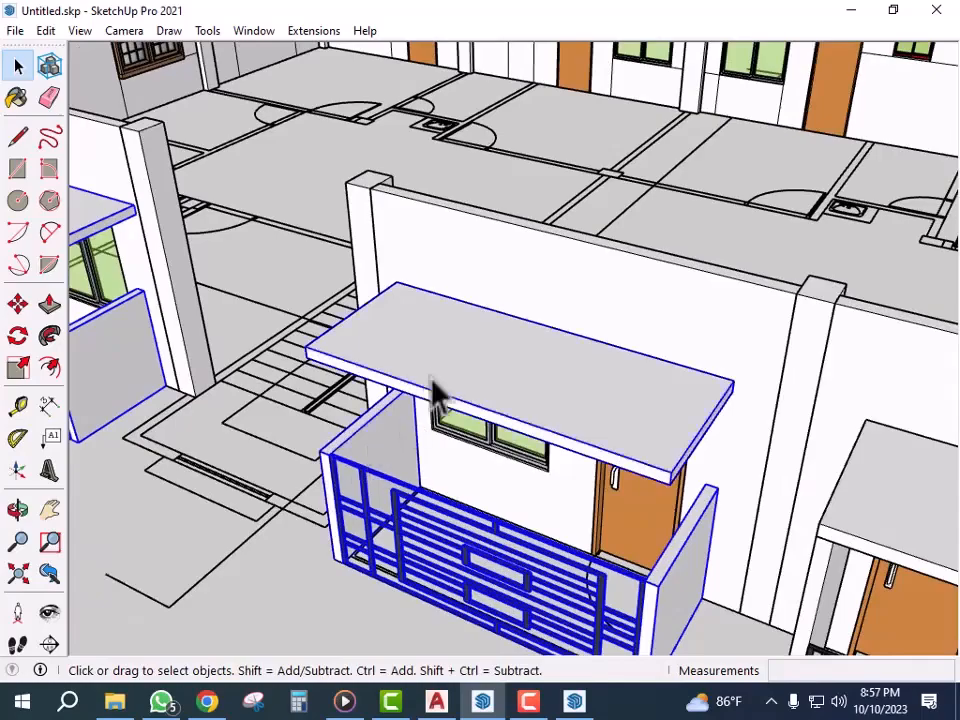
scroll(311, 321, down, 6)
scroll(600, 465, up, 4)
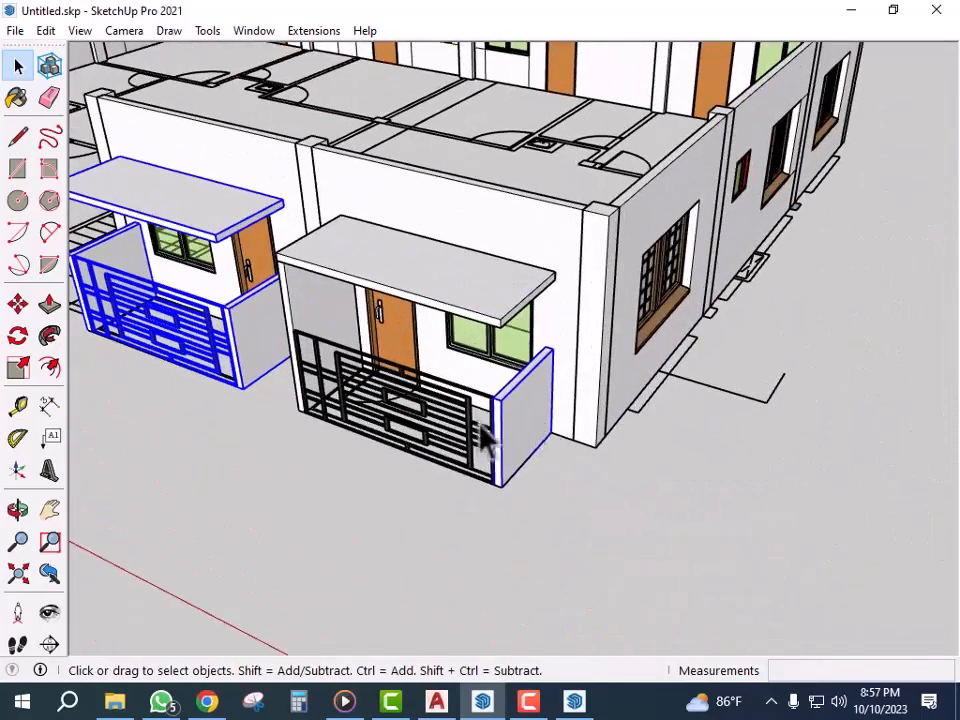
right_click(404, 254)
click(488, 448)
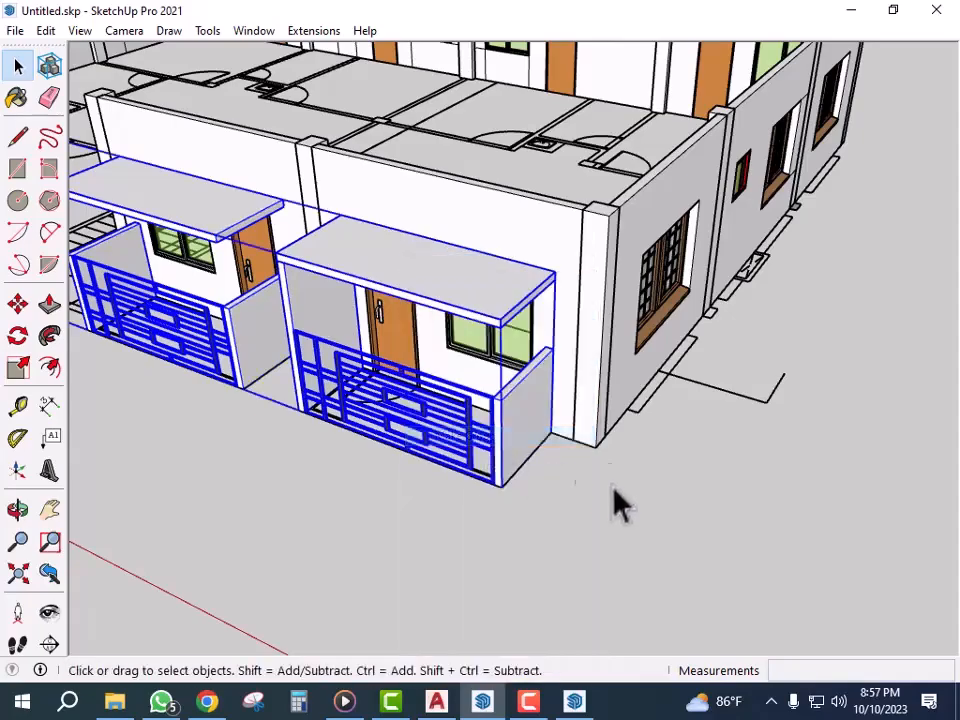
- Copy the porch group to the opposite long side of the building, placing its bottom corner against the corner column
middle_drag(615, 504, 471, 501)
key(m)
scroll(420, 478, up, 3)
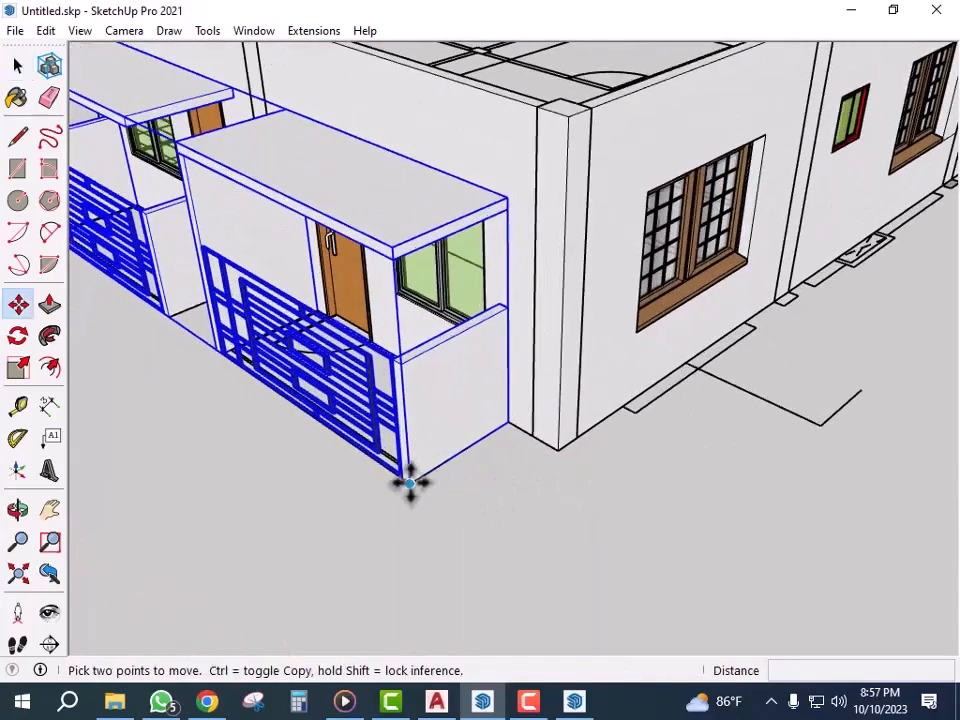
click(410, 482)
key(ctrl)
scroll(262, 540, down, 3)
scroll(596, 392, down, 5)
middle_drag(596, 392, 530, 389)
scroll(640, 385, up, 5)
scroll(542, 392, up, 6)
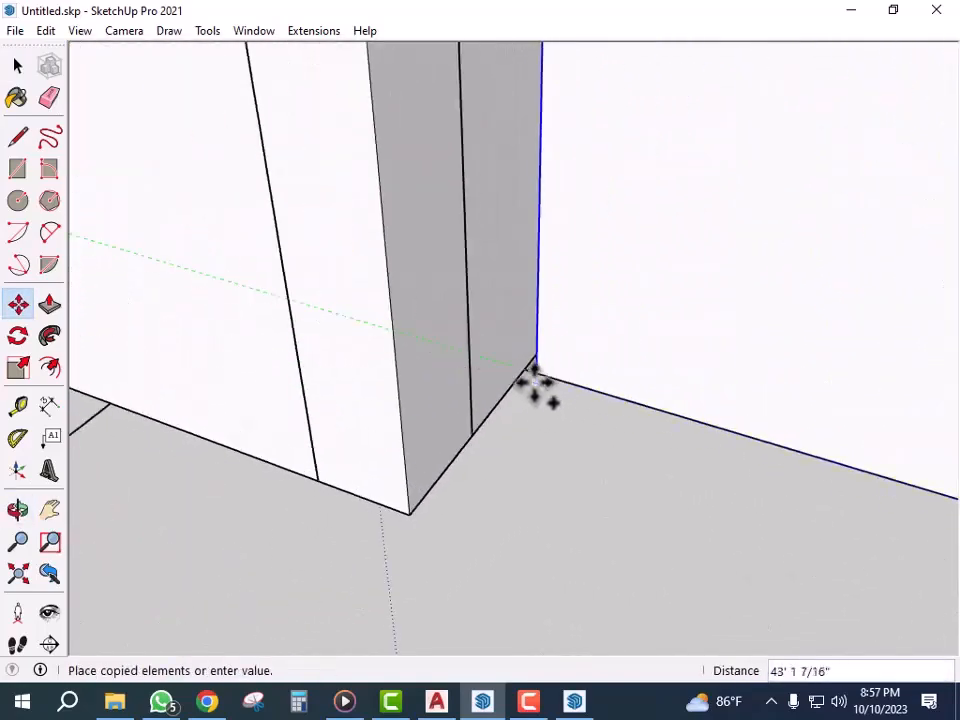
click(527, 372)
- Flip the copied porch group along its green axis
scroll(465, 480, down, 10)
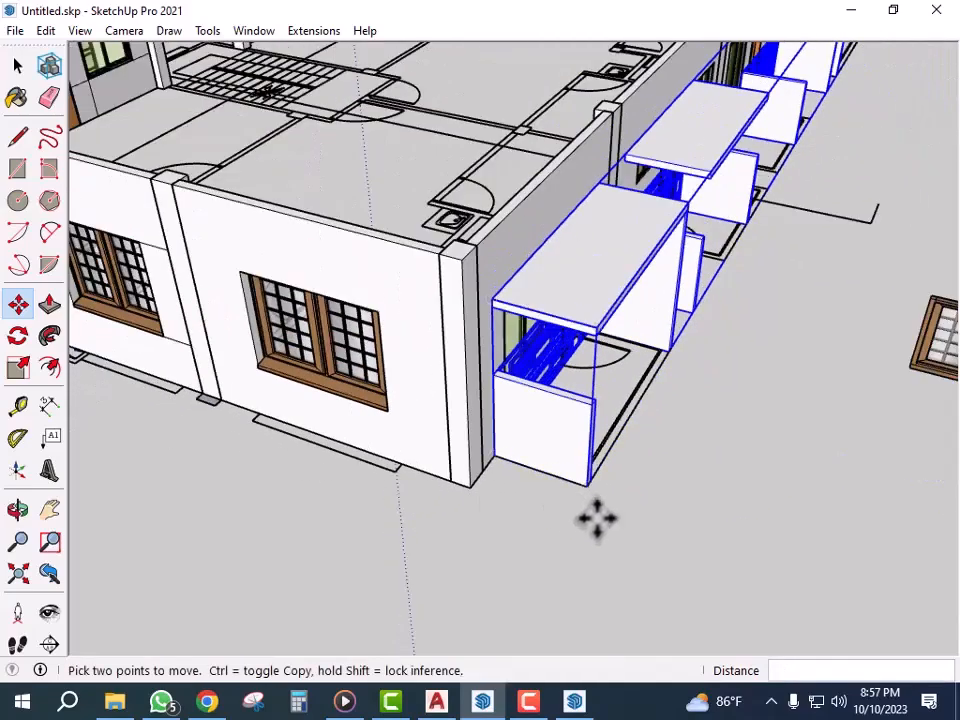
scroll(455, 467, down, 3)
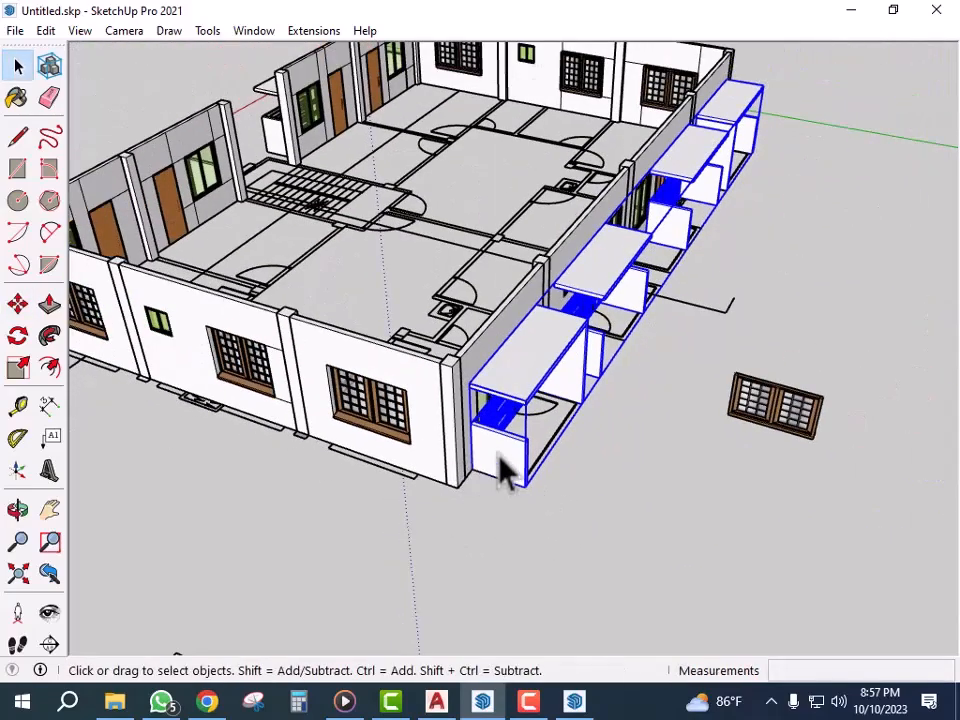
right_click(504, 470)
mouse_move(662, 360)
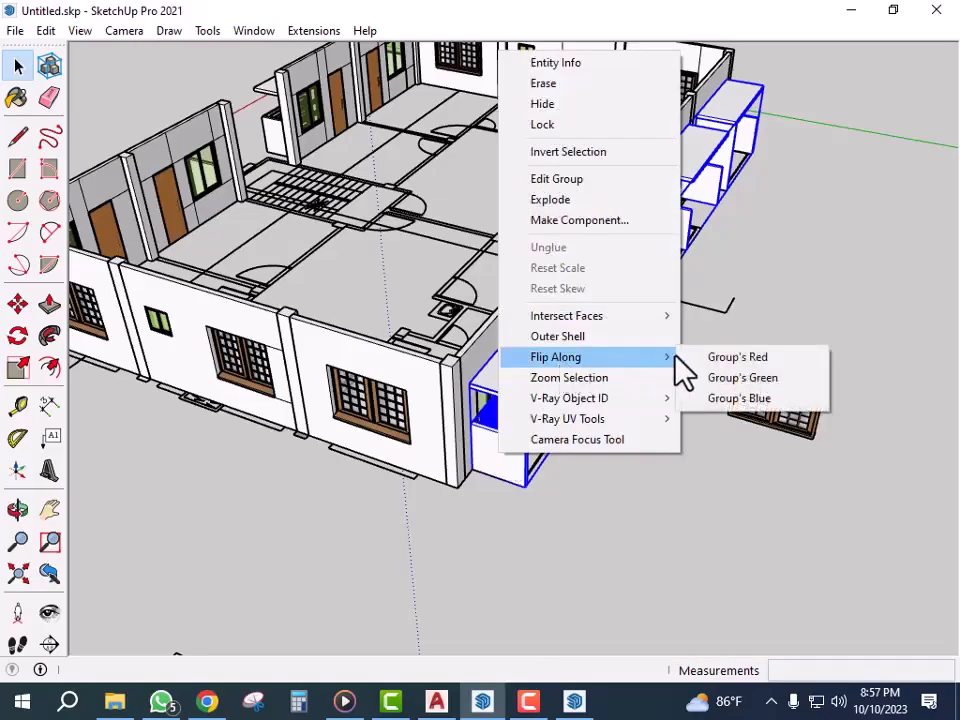
click(742, 378)
click(733, 561)
- Examine the flipped porches along the building's second long side and the windows in the adjoining end wall
middle_drag(733, 561, 407, 450)
scroll(718, 471, up, 5)
scroll(705, 448, down, 2)
scroll(643, 440, up, 5)
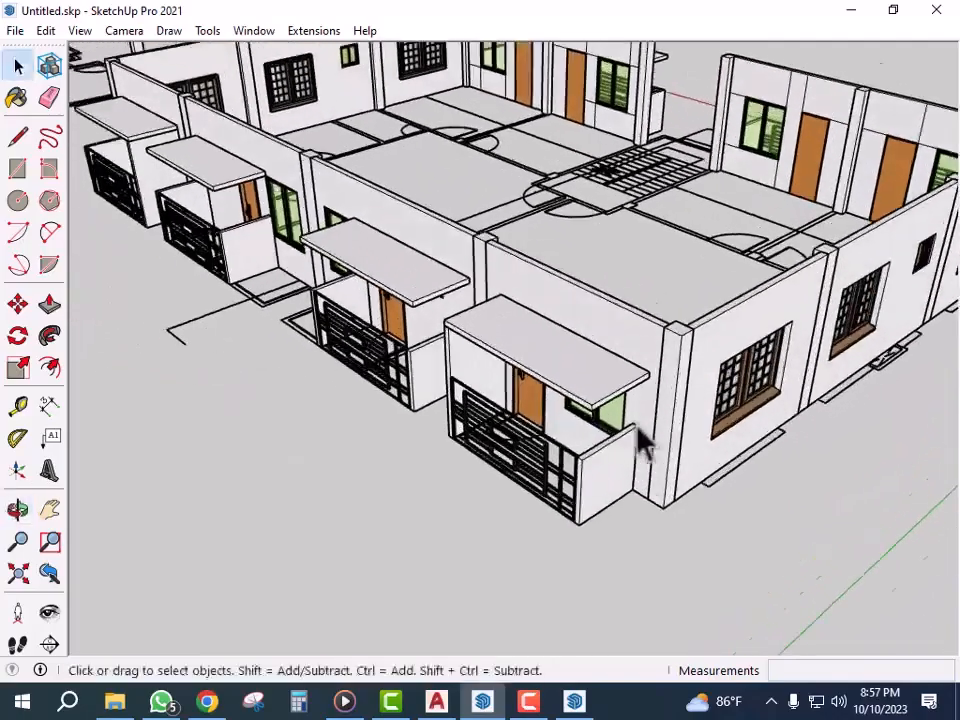
scroll(560, 480, down, 5)
scroll(675, 493, down, 3)
middle_drag(675, 493, 546, 476)
scroll(700, 405, up, 3)
middle_drag(703, 408, 640, 412)
scroll(754, 386, up, 5)
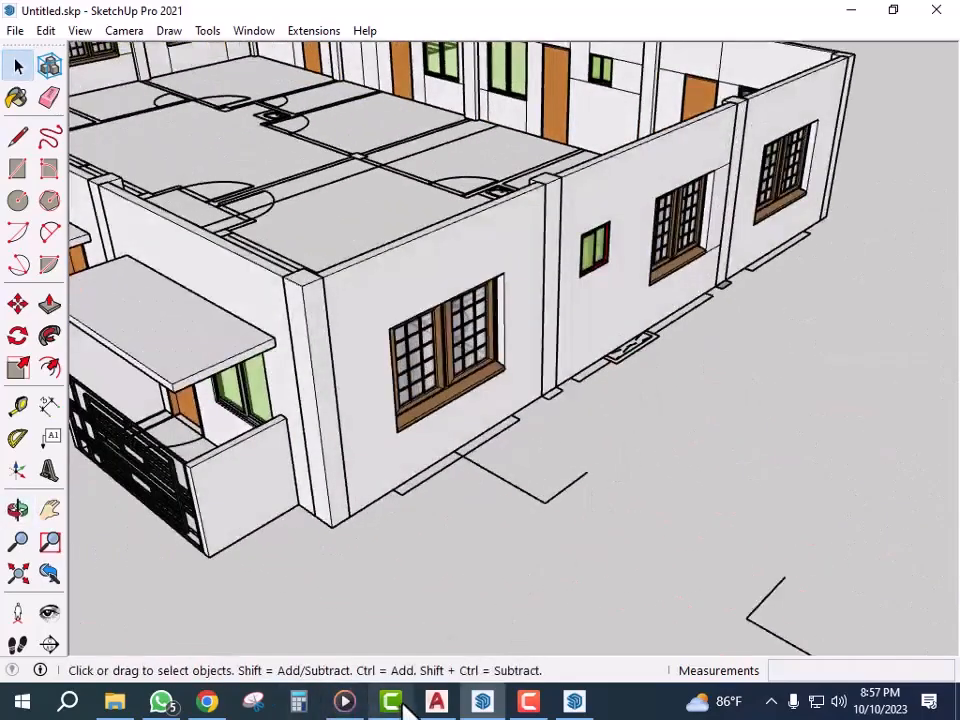
- Switch to the AutoCAD drawing and examine the window surrounds in the front and side elevations
click(440, 701)
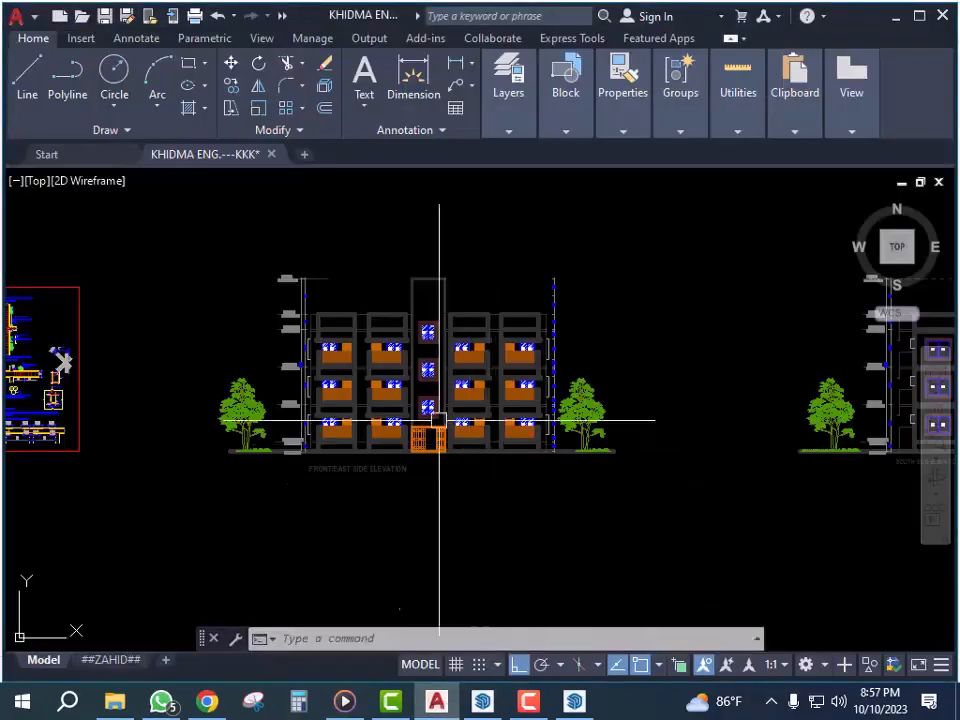
scroll(469, 444, up, 5)
scroll(467, 351, down, 5)
scroll(442, 310, up, 5)
scroll(480, 343, down, 5)
scroll(626, 426, down, 4)
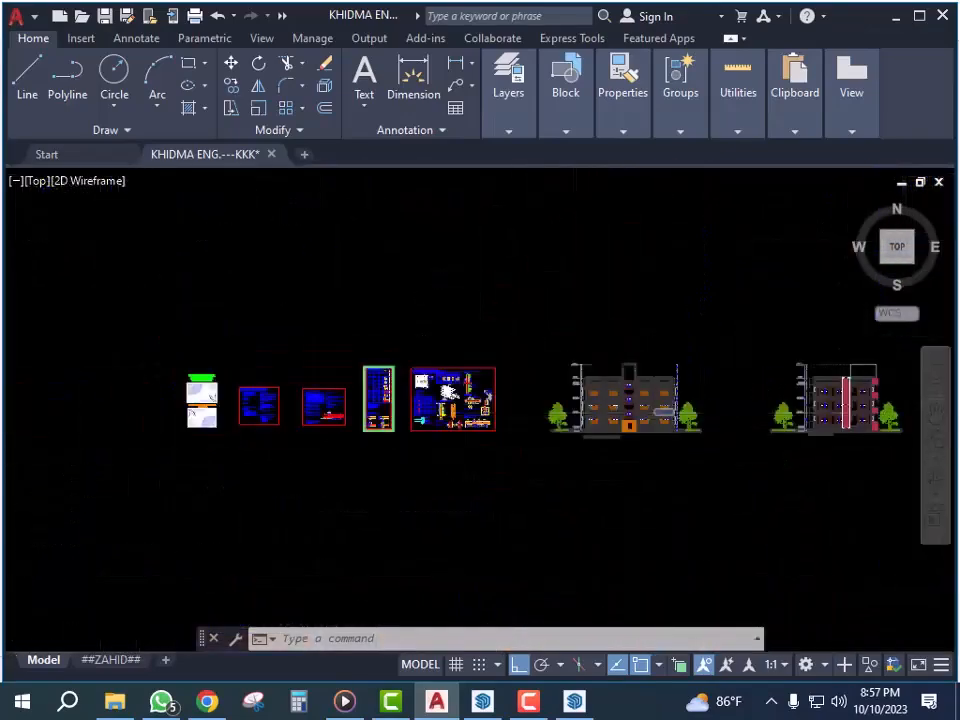
scroll(596, 418, up, 6)
scroll(596, 418, down, 3)
scroll(324, 431, down, 3)
scroll(707, 454, up, 8)
scroll(690, 407, up, 3)
scroll(508, 418, down, 4)
scroll(649, 416, up, 4)
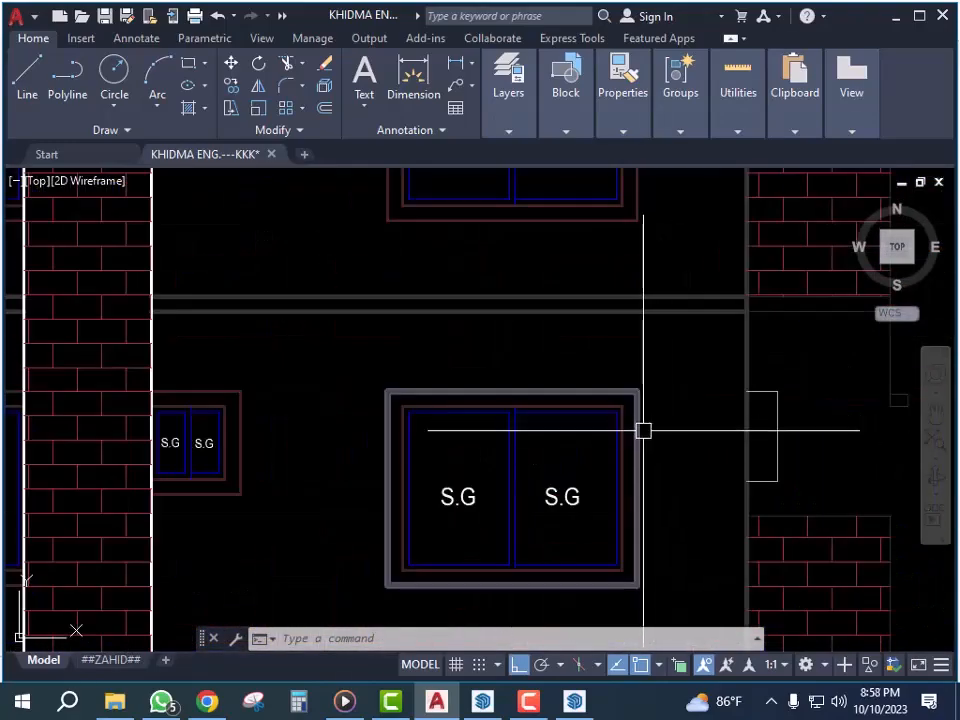
- Measure the border width around a sliding-glass window in the side elevation with a linear dimension, without placing it
scroll(655, 410, up, 3)
scroll(641, 396, down, 4)
scroll(621, 392, up, 4)
scroll(534, 371, down, 5)
scroll(508, 392, up, 4)
scroll(638, 444, up, 3)
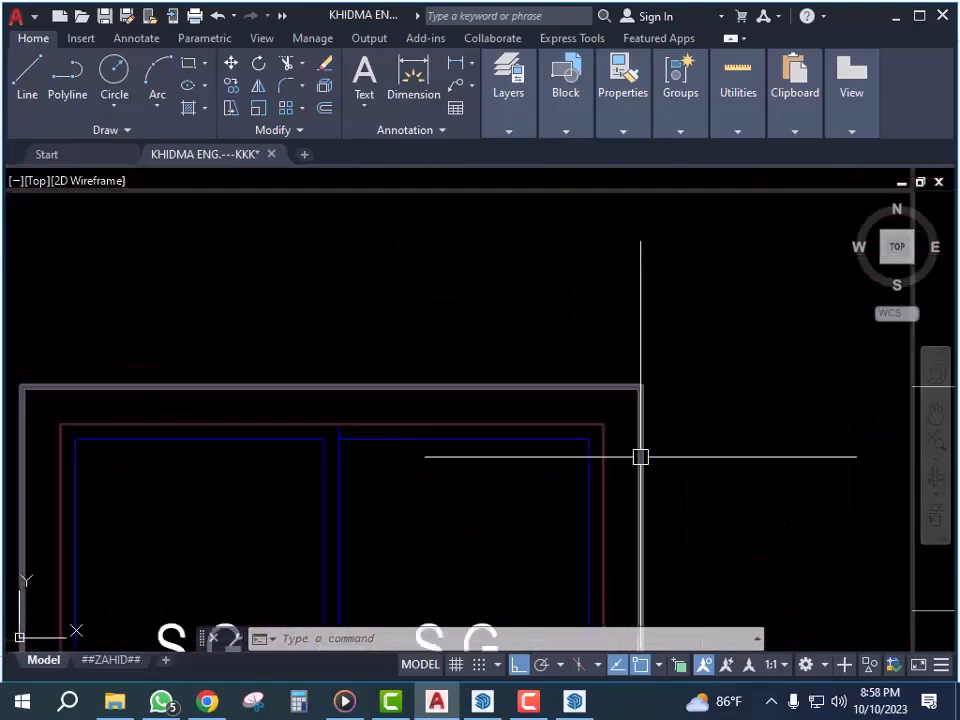
text(dli)
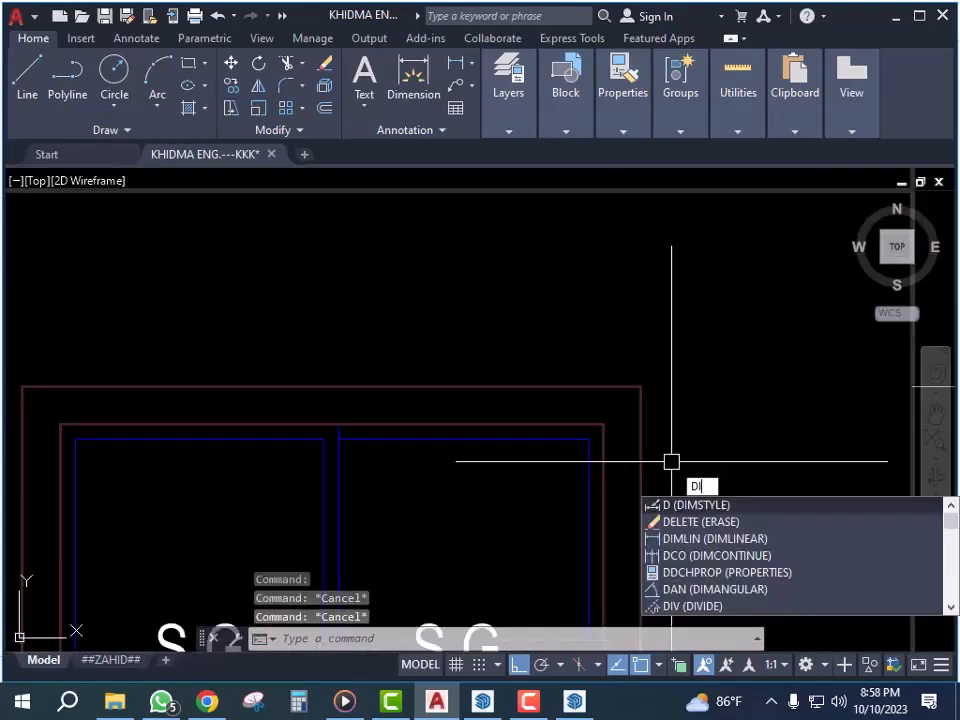
key(Return)
scroll(620, 440, up, 1)
click(588, 409)
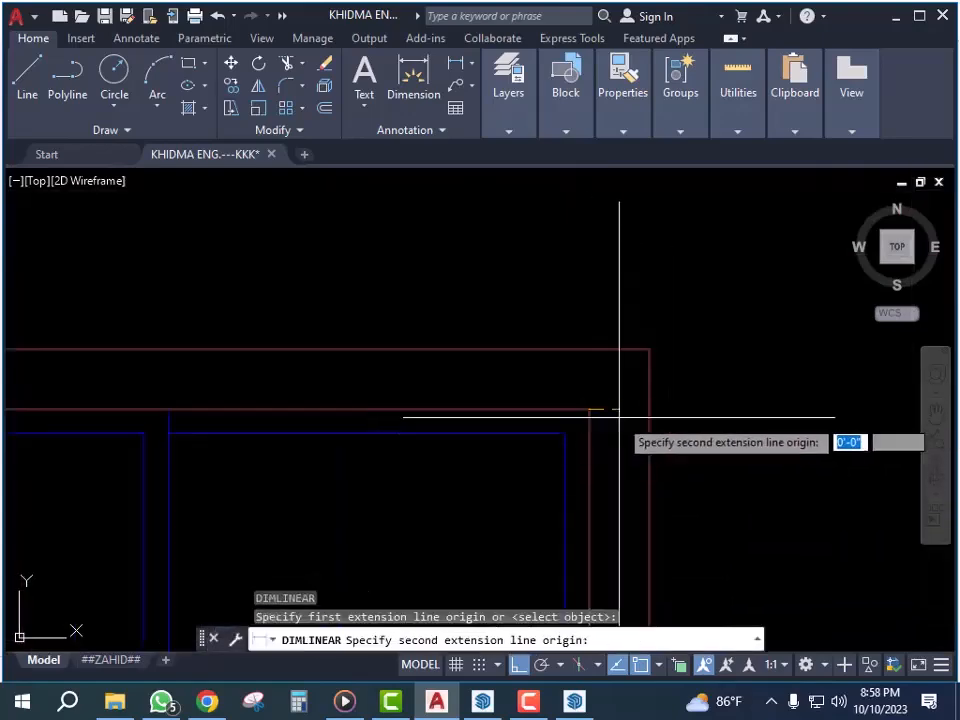
click(636, 417)
scroll(600, 415, down, 3)
key(Escape)
scroll(550, 527, down, 5)
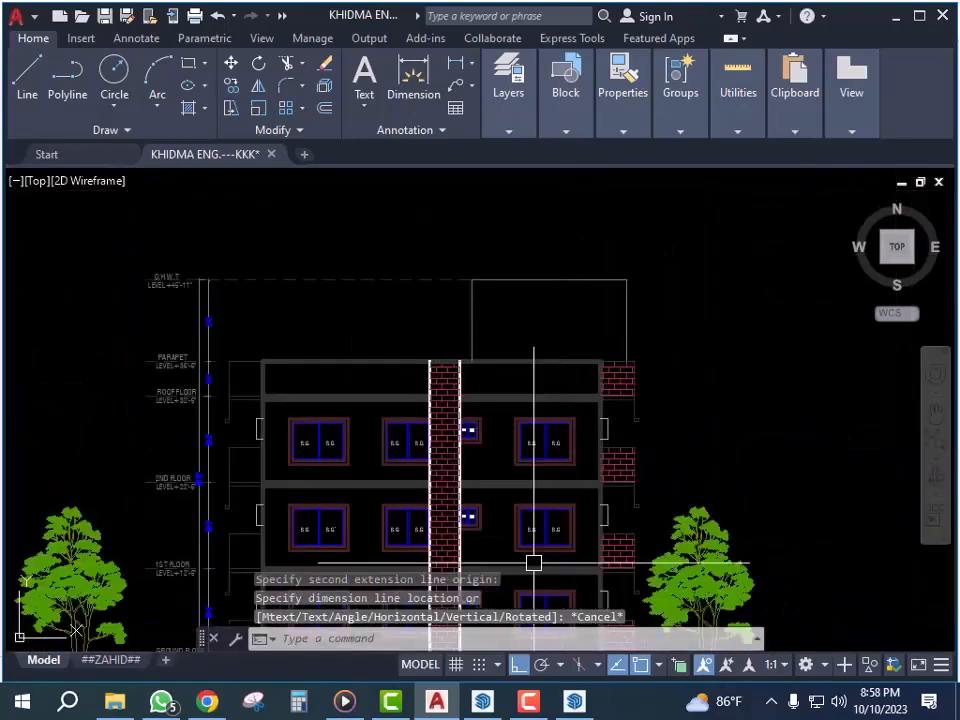
- Return to the SketchUp model and draw a 4' 6" by 6' rectangle over the end wall's window opening nearest the porch corner
click(482, 701)
mouse_move(574, 510)
middle_down()
mouse_move(521, 471)
mouse_move(628, 448)
mouse_move(703, 448)
middle_up()
scroll(617, 392, up, 6)
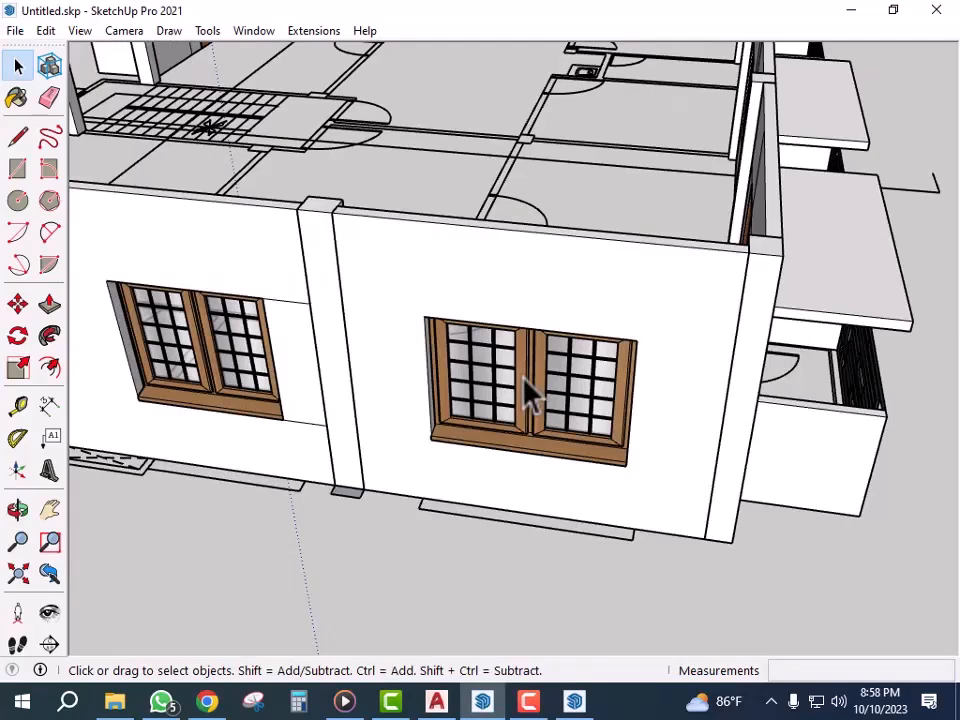
key(r)
scroll(476, 328, up, 5)
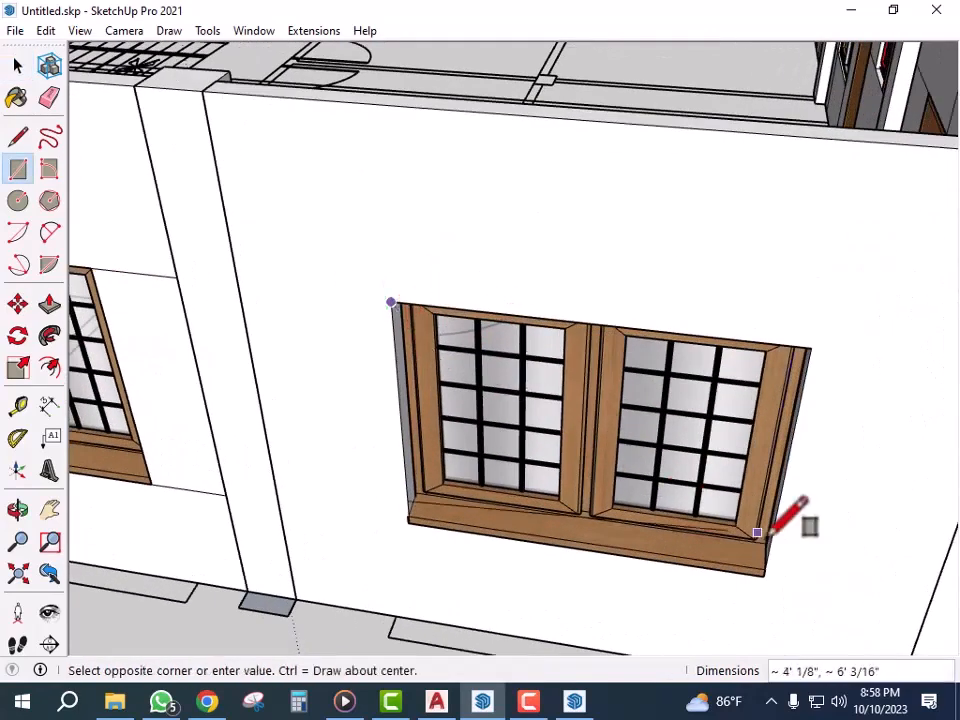
click(764, 575)
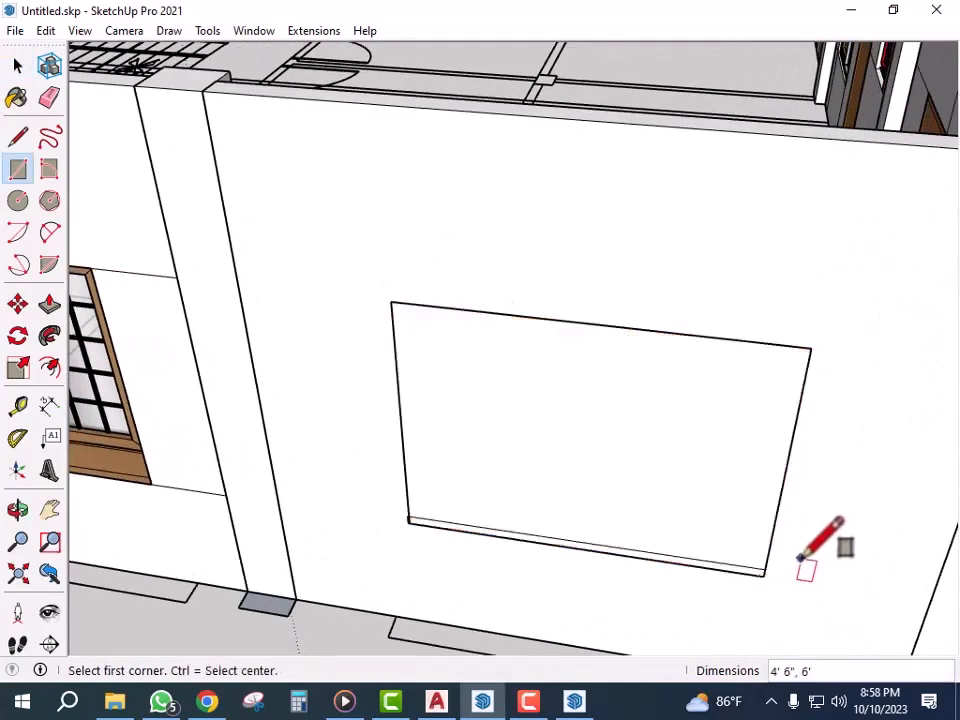
- Offset the rectangle outward to form a border around the window, and delete the inner face covering the opening
click(797, 401)
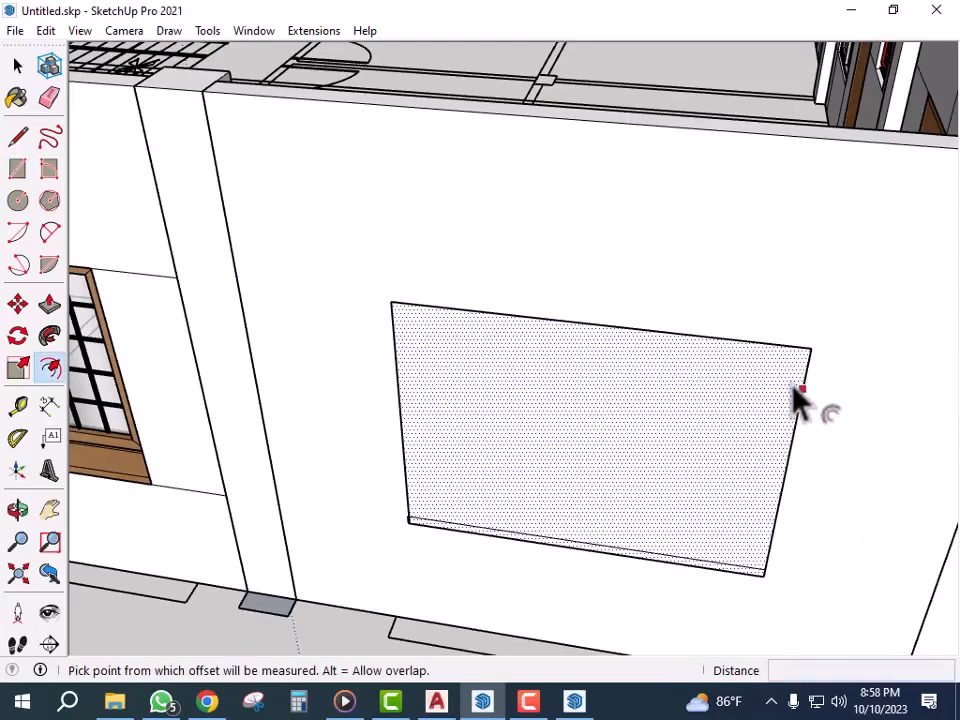
key(Escape)
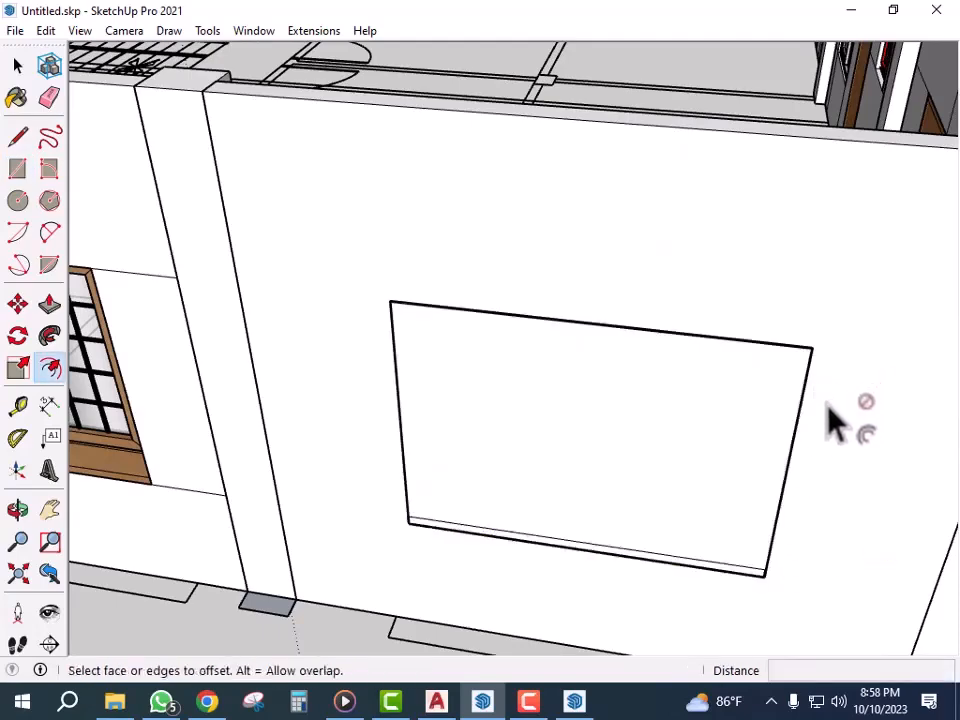
click(797, 408)
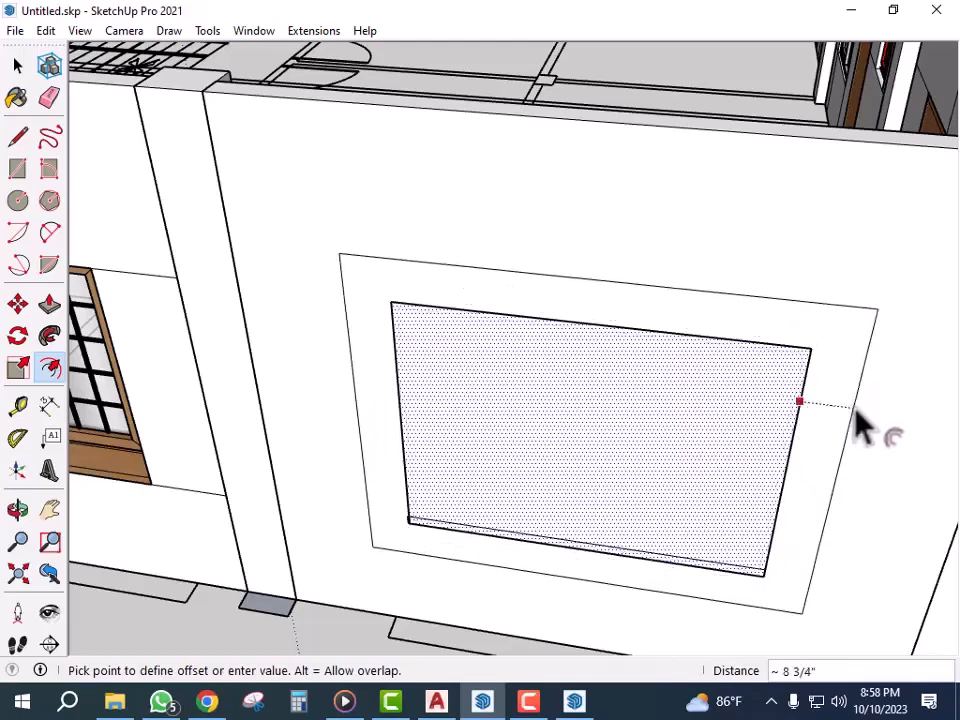
key(Return)
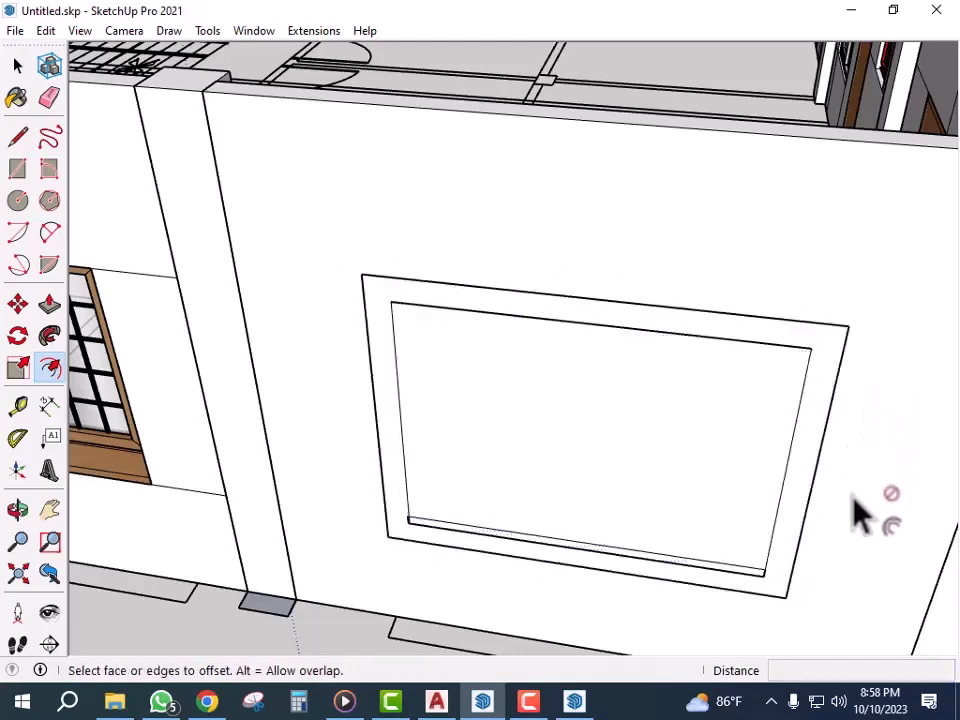
click(688, 448)
key(Delete)
- Extrude the window border face 6" outward from the end wall
middle_drag(690, 450, 810, 491)
key(p)
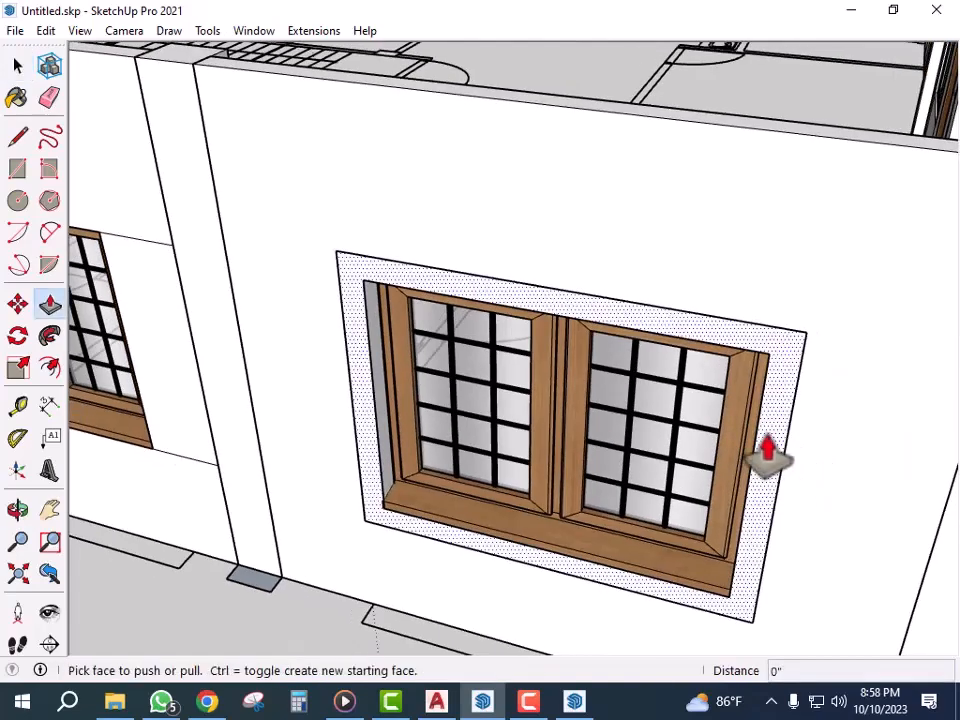
click(767, 450)
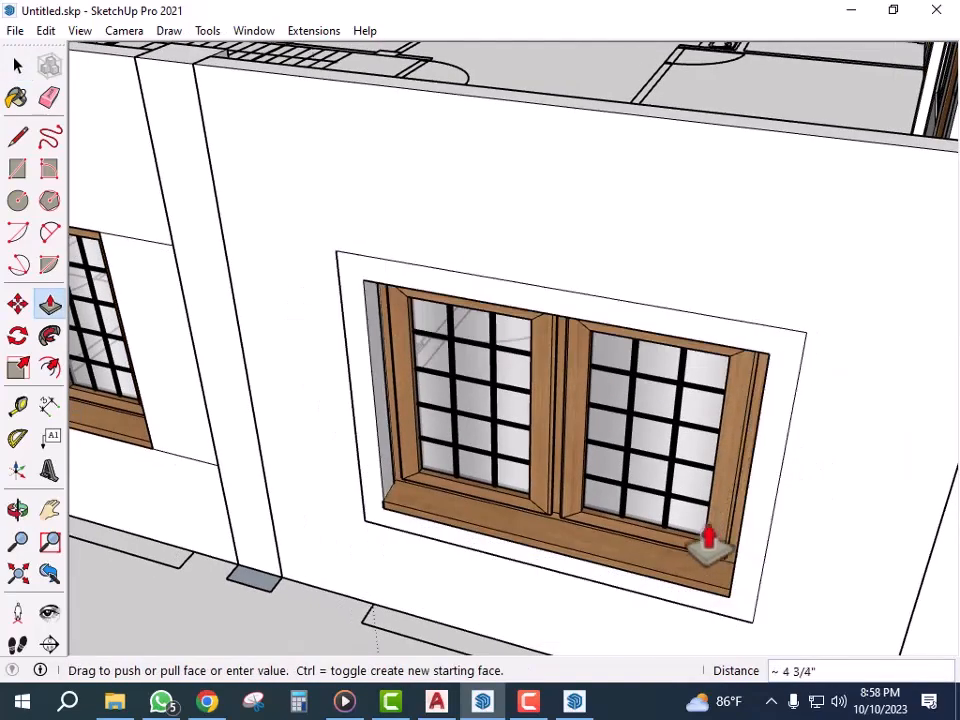
scroll(708, 545, down, 5)
text(6)
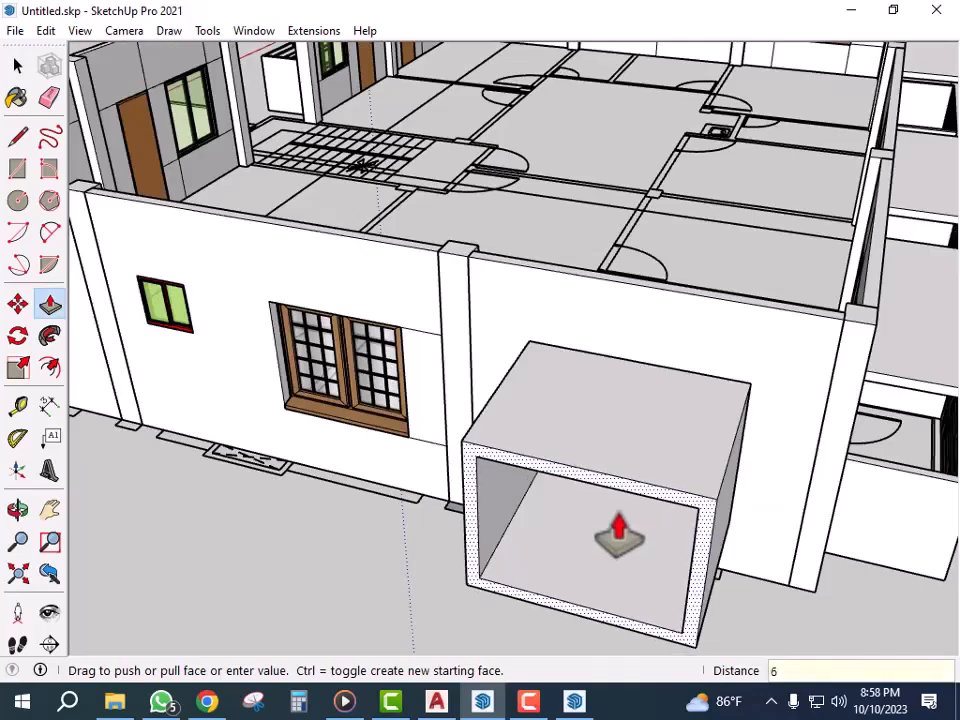
text(")
key(Return)
- Make the extruded window surround, with its faces and edges, into a group
key(space)
scroll(730, 460, up, 3)
double_click(735, 440)
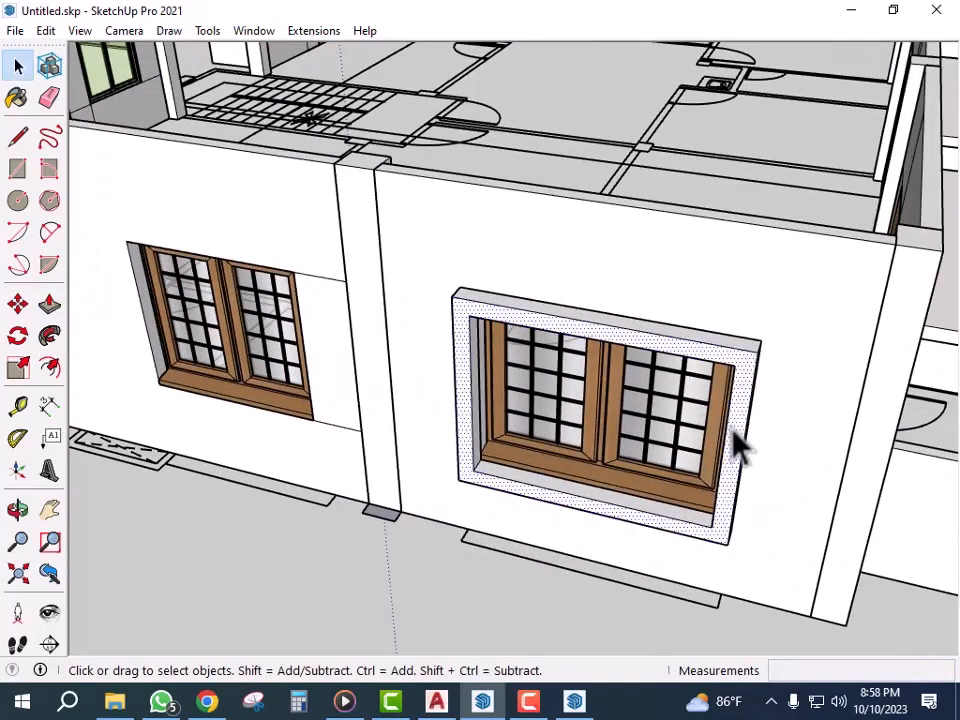
right_click(737, 442)
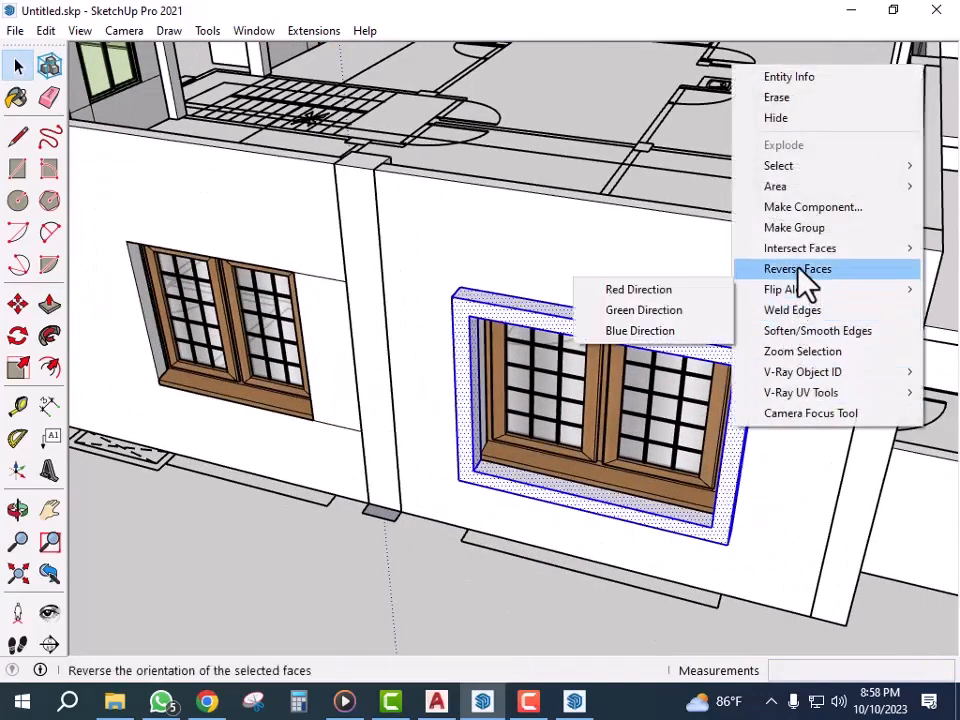
click(801, 230)
scroll(761, 407, down, 5)
middle_drag(671, 542, 676, 350)
scroll(676, 350, up, 3)
scroll(676, 350, up, 3)
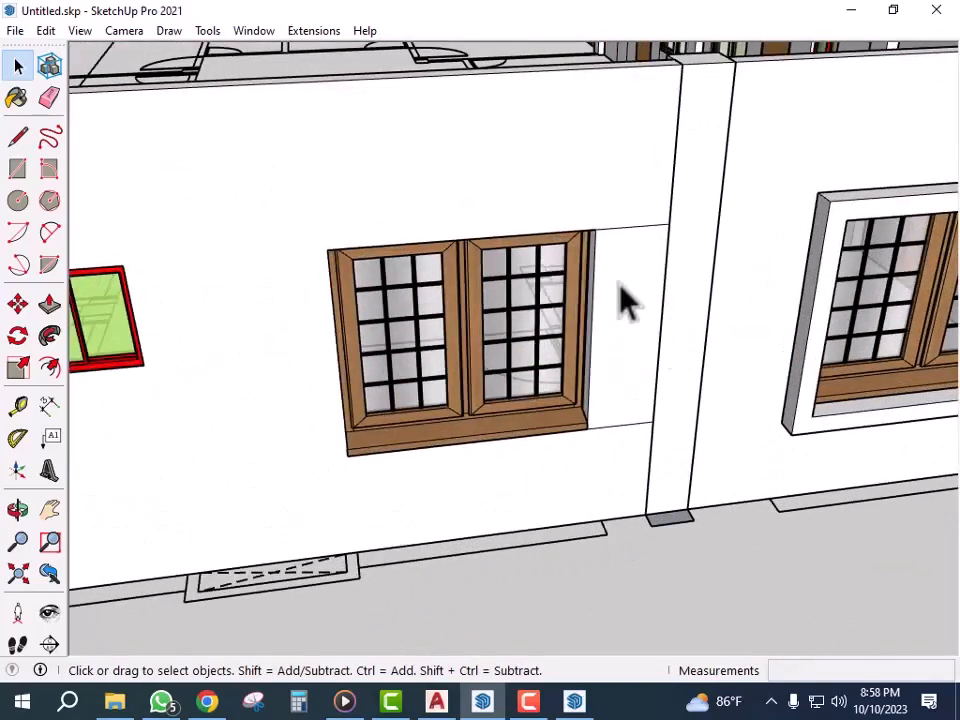
- Delete the stray horizontal edges between the next window opening and the column, inside the end wall's group
click(621, 300)
click(623, 229)
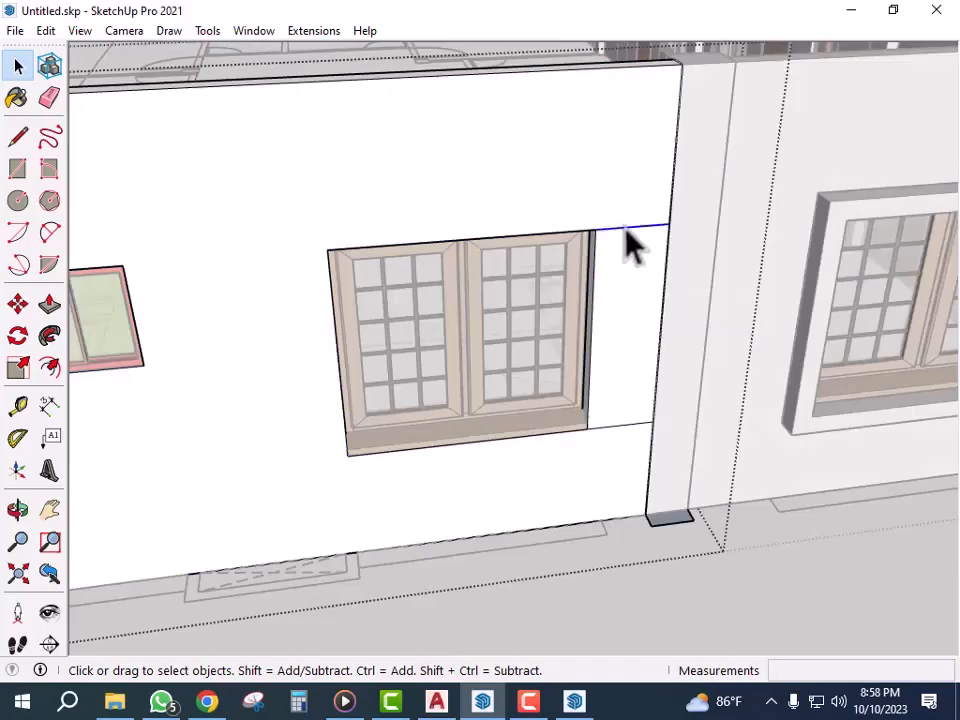
key(Delete)
scroll(666, 536, down, 5)
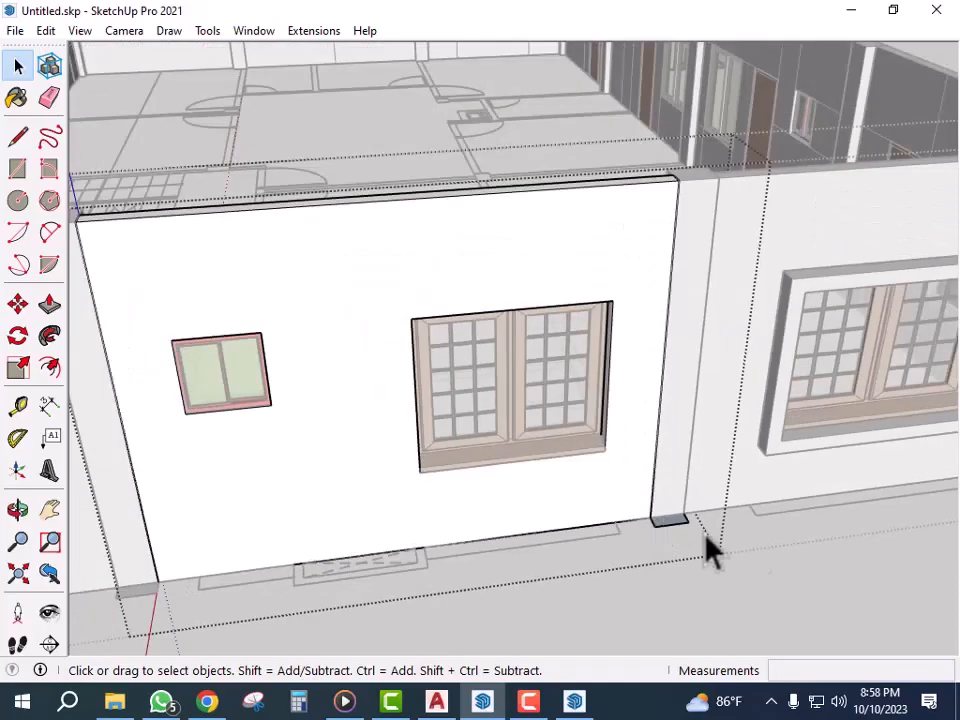
- Draw a 4' 6" by 5' rectangle over the brown window opening in the end wall's middle bay
middle_drag(827, 596, 591, 611)
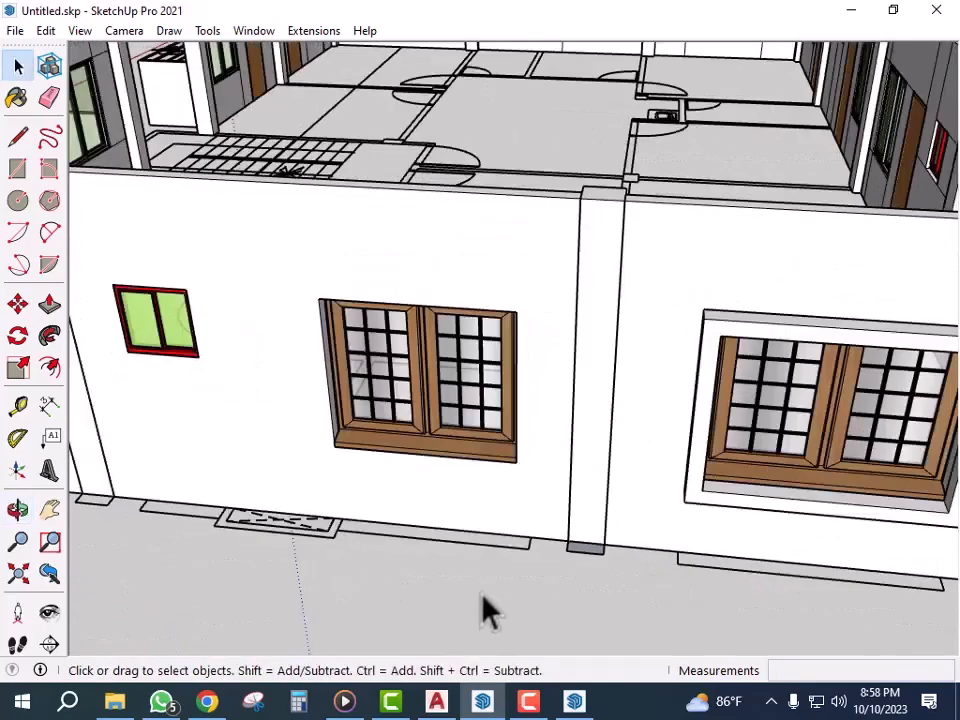
key(r)
scroll(310, 300, up, 3)
click(316, 280)
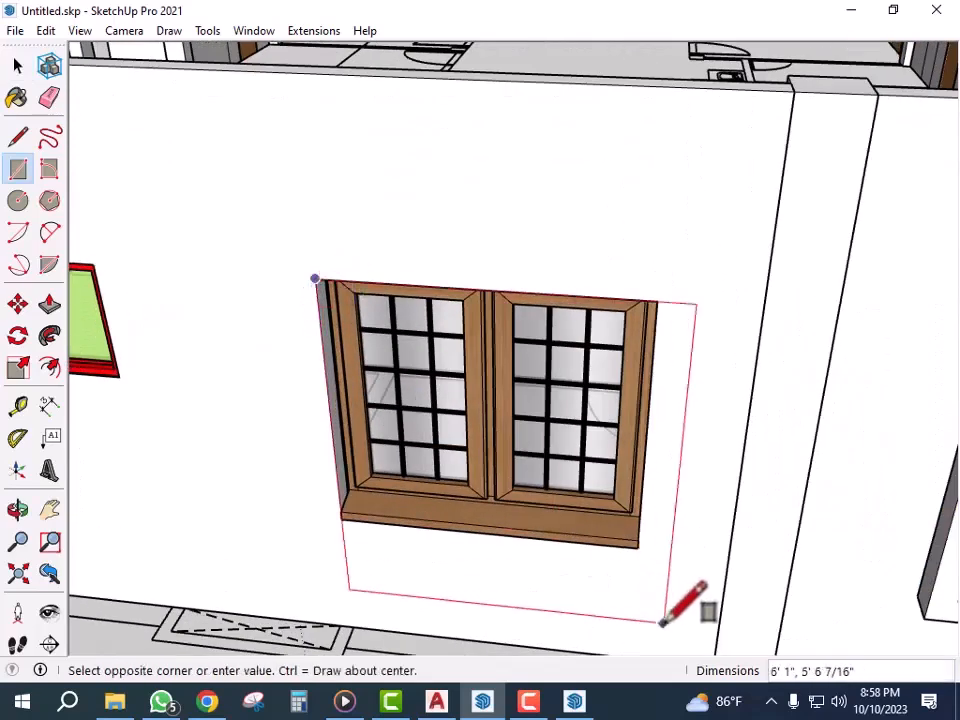
click(640, 546)
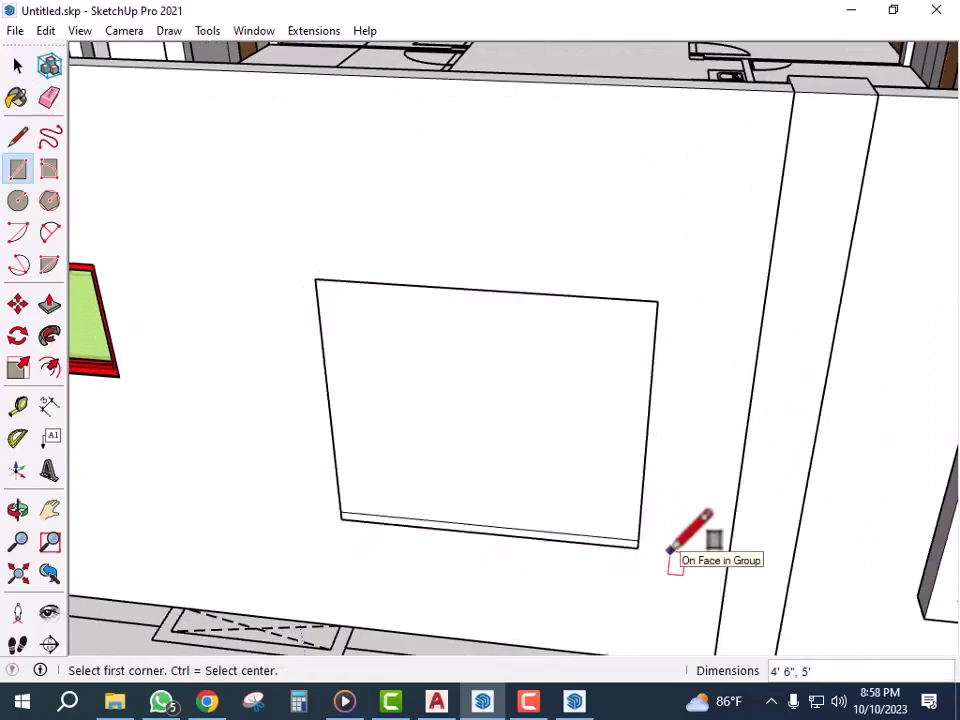
- Offset the rectangle 5" outward to form a border around the window, and delete the inner face covering the opening
key(f)
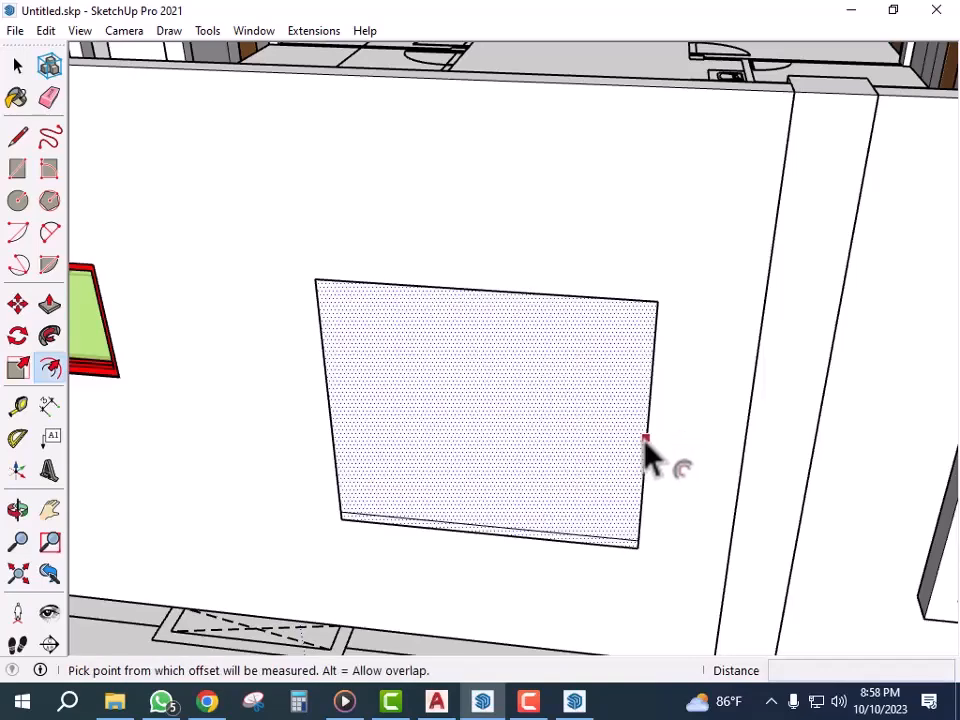
click(645, 438)
text(5)
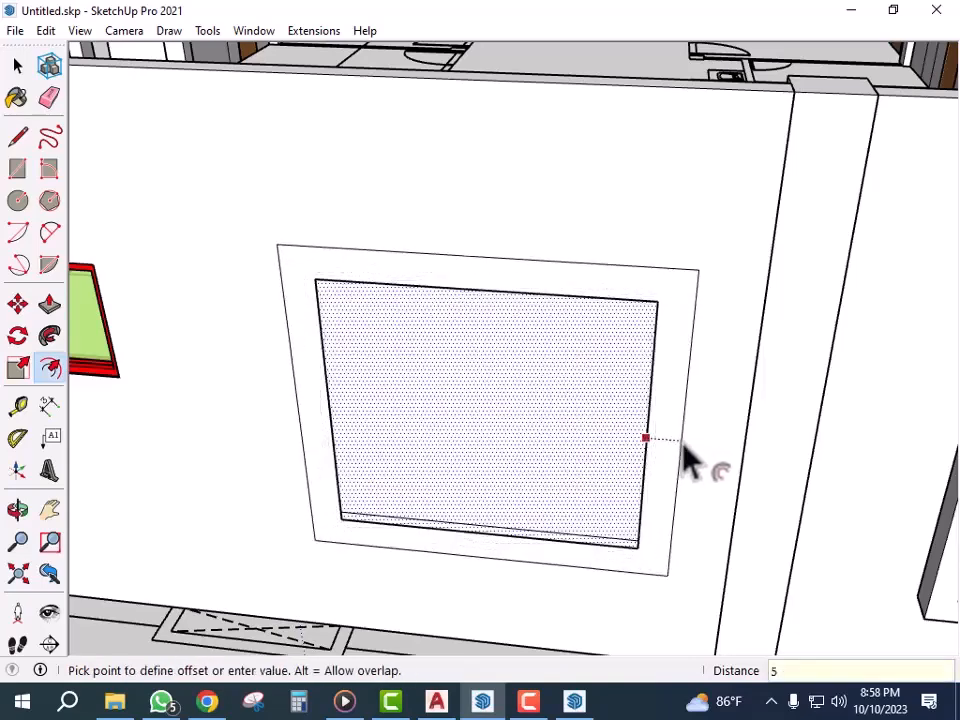
key(Return)
key(space)
click(540, 440)
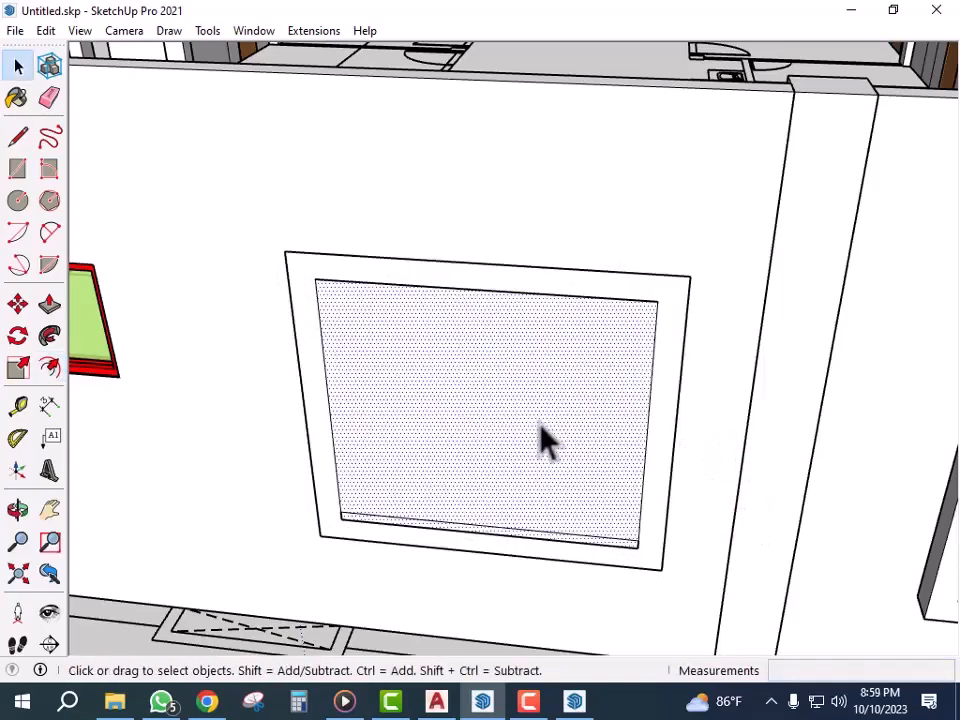
key(ctrl+v)
click(640, 545)
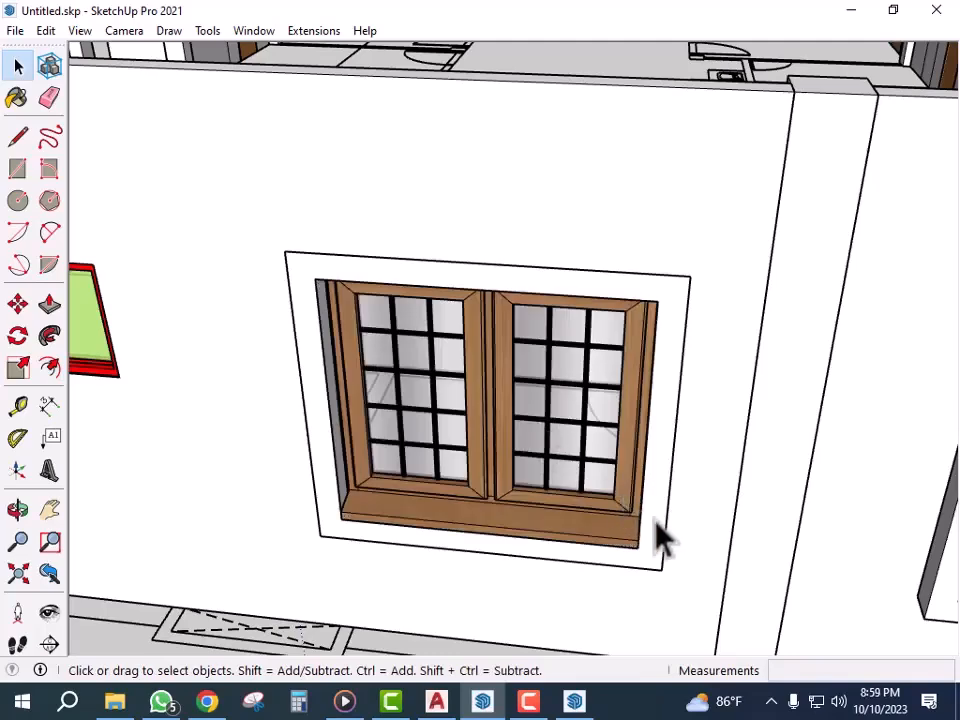
- Extrude the middle-bay window's border face 6" outward from the wall
key(p)
click(654, 518)
text(6)
key(Return)
key(space)
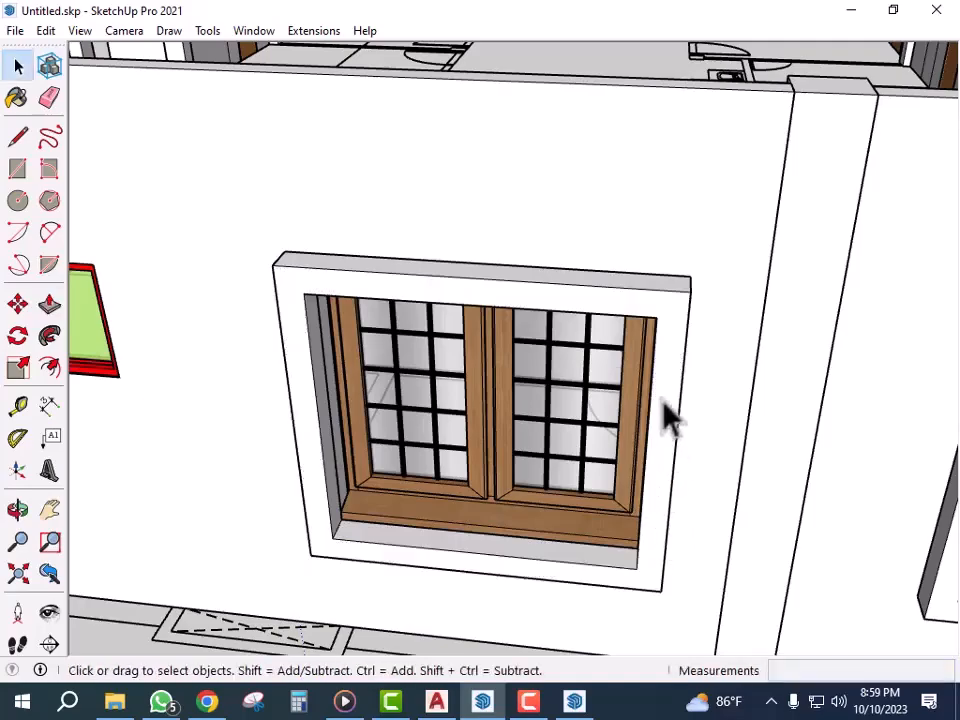
- Make the middle-bay window's extruded surround, with its faces and edges, into a group
click(663, 406)
right_click(663, 406)
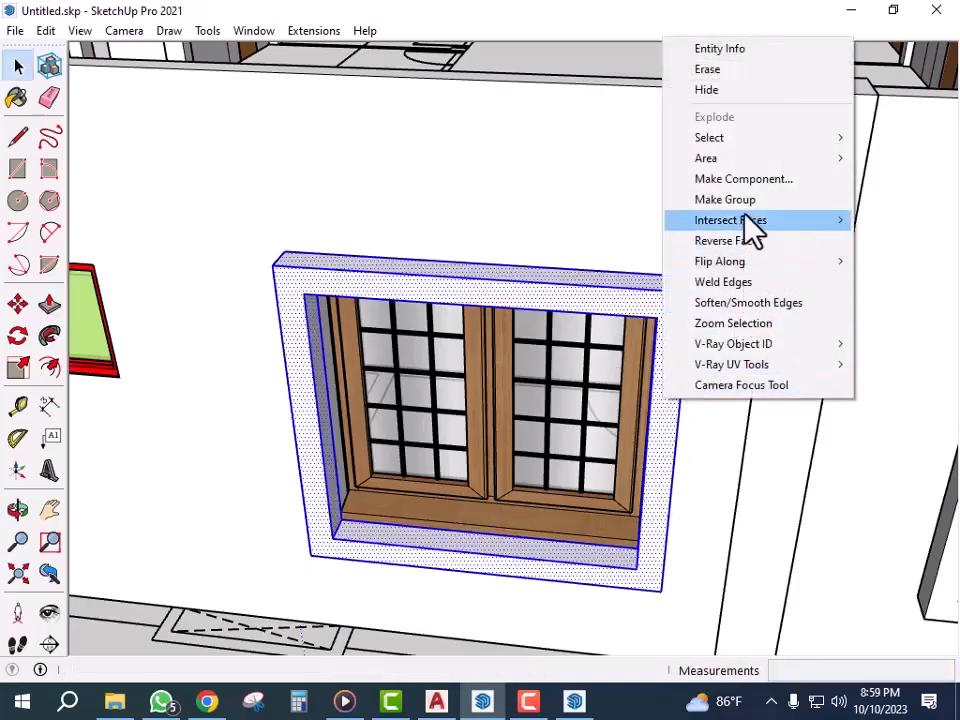
click(725, 199)
scroll(793, 403, down, 5)
middle_drag(793, 403, 739, 611)
click(518, 508)
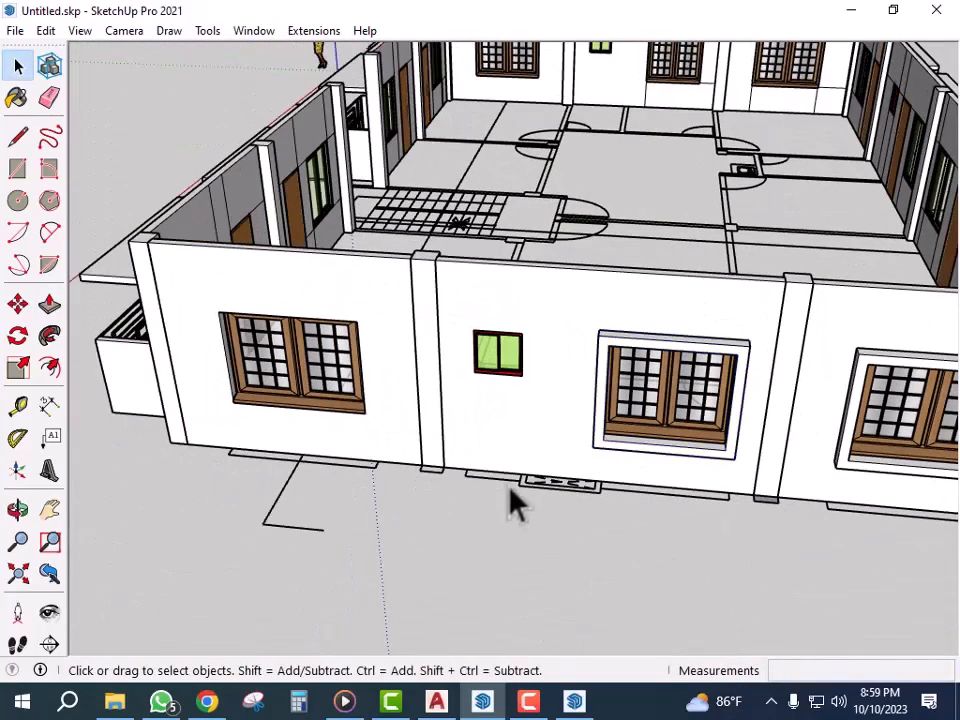
- Draw a 2' by 2' rectangle over the small red-framed window on the end wall, from corner to opposite corner
middle_drag(518, 508, 677, 450)
scroll(645, 365, up, 5)
middle_drag(643, 369, 617, 370)
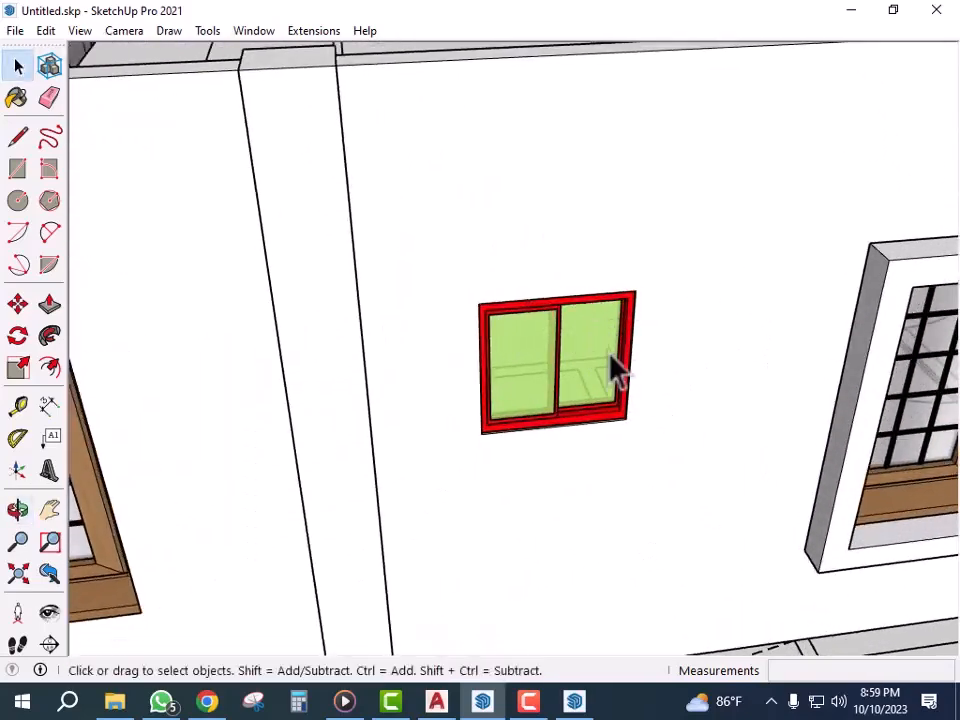
key(r)
scroll(574, 274, up, 4)
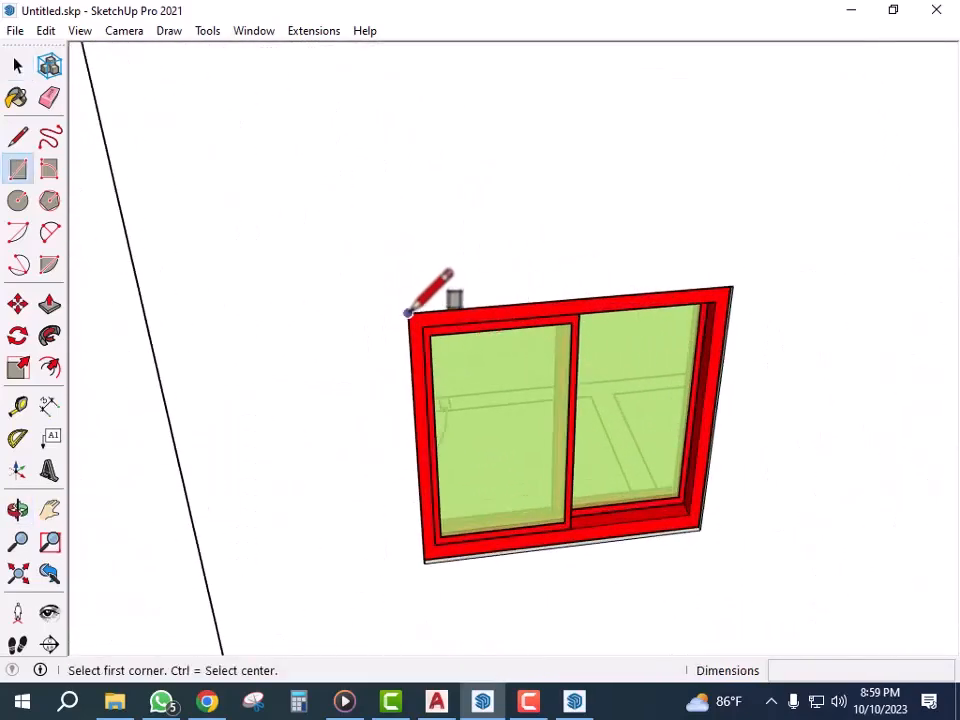
click(407, 313)
key(Escape)
scroll(407, 313, up, 2)
click(405, 313)
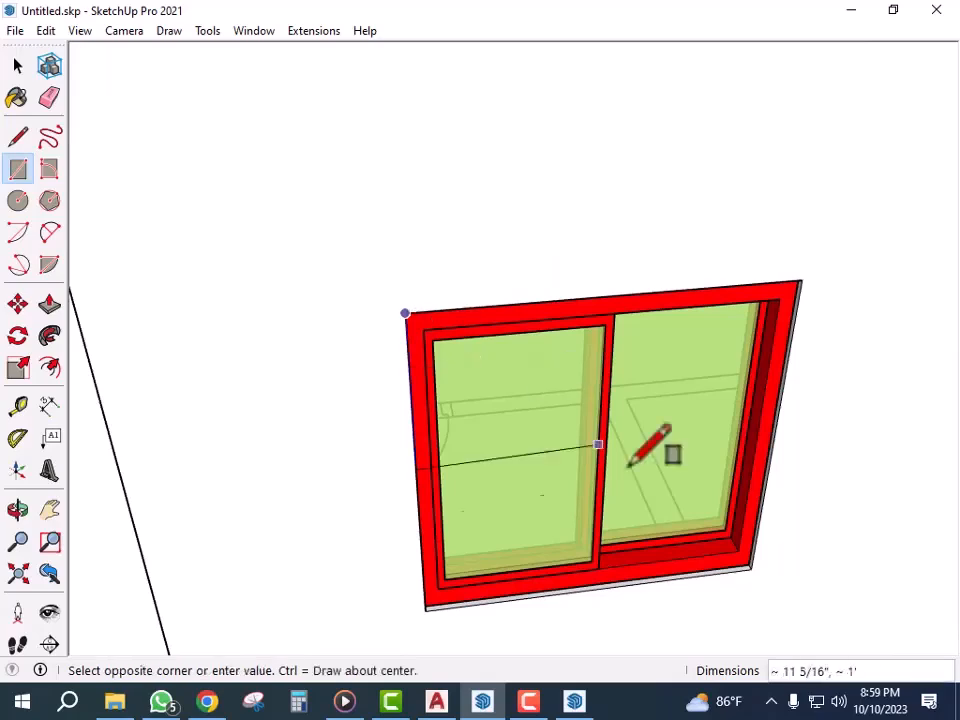
scroll(533, 395, down, 2)
scroll(681, 521, up, 1)
click(686, 508)
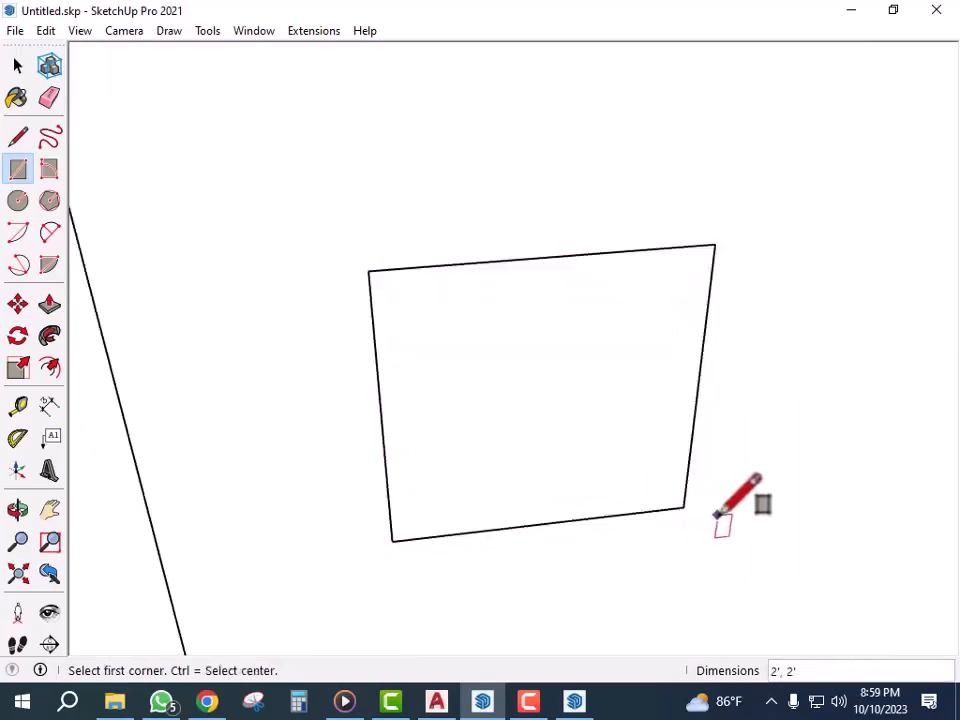
- Offset the small window's rectangle 5" outward to form a border
key(f)
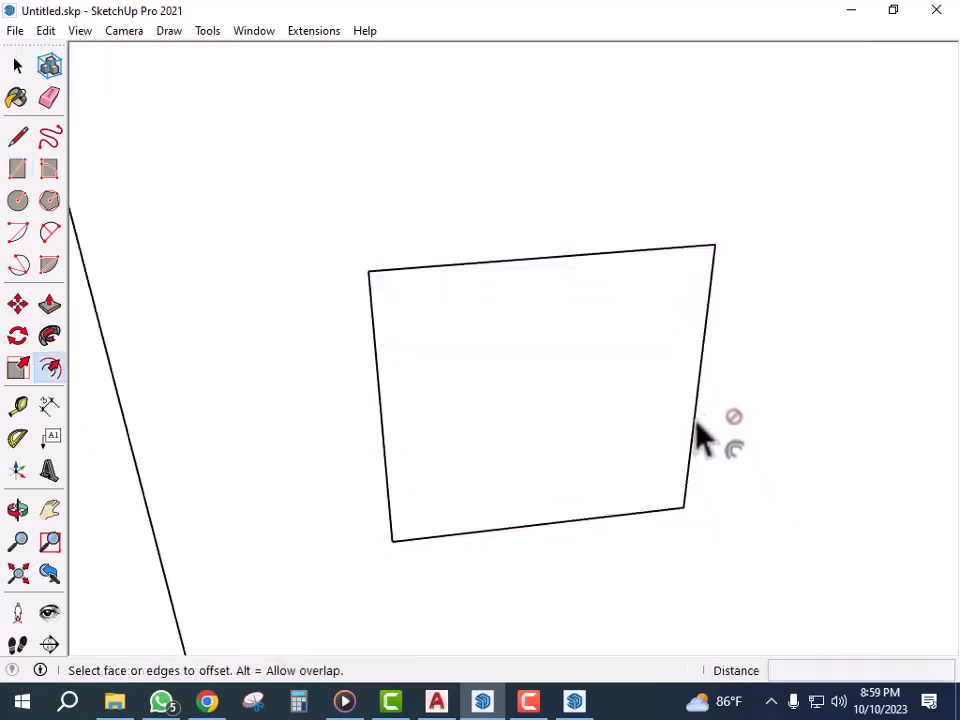
click(699, 366)
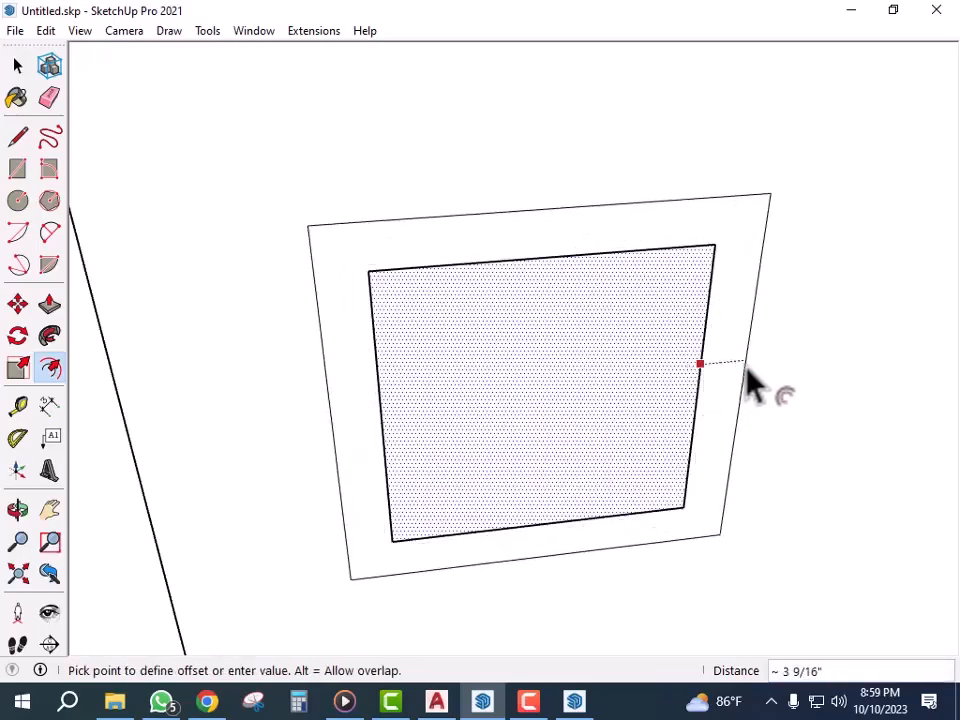
text(5)
key(Return)
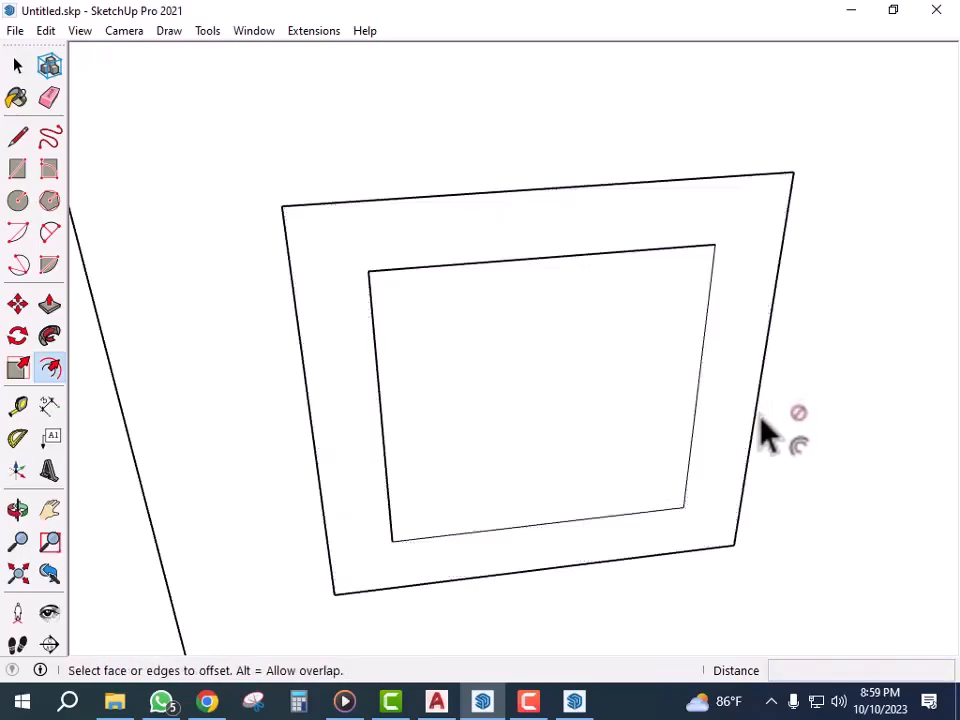
- Extrude the small window's border face outward from the wall, and delete the inner face covering the window
key(p)
click(733, 383)
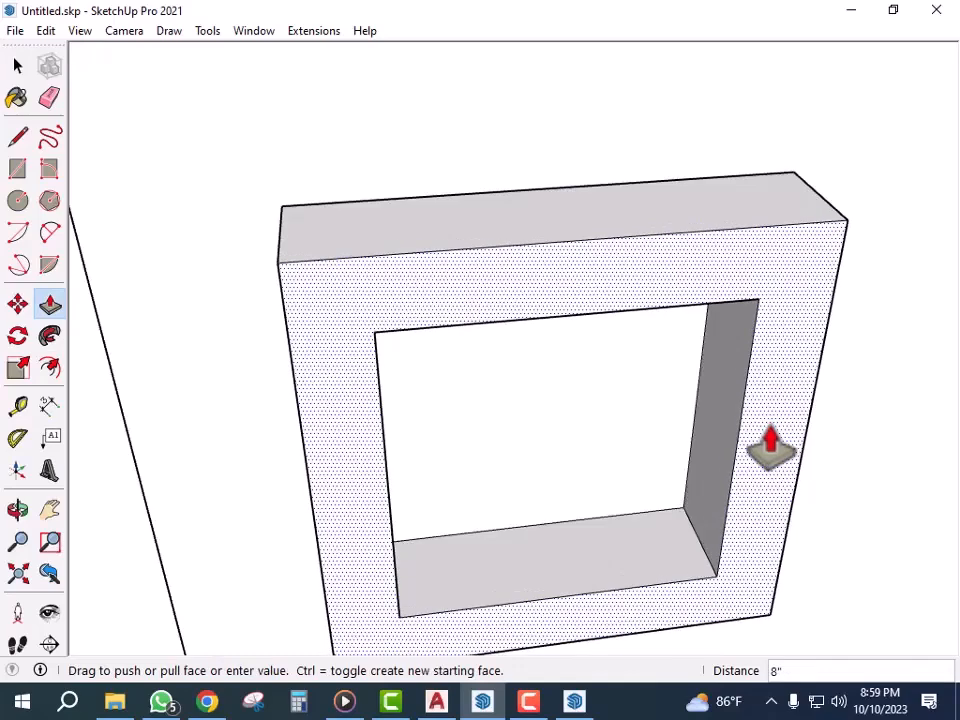
click(765, 446)
key(space)
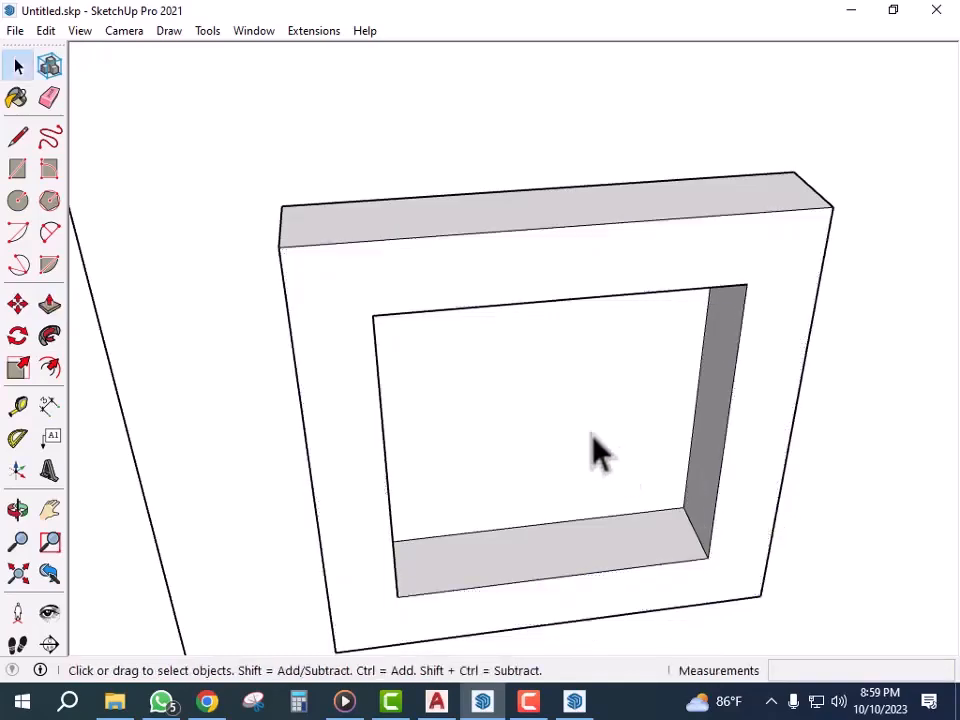
click(590, 445)
key(Delete)
- Select the small window's extruded surround with all its faces and edges
triple_click(765, 403)
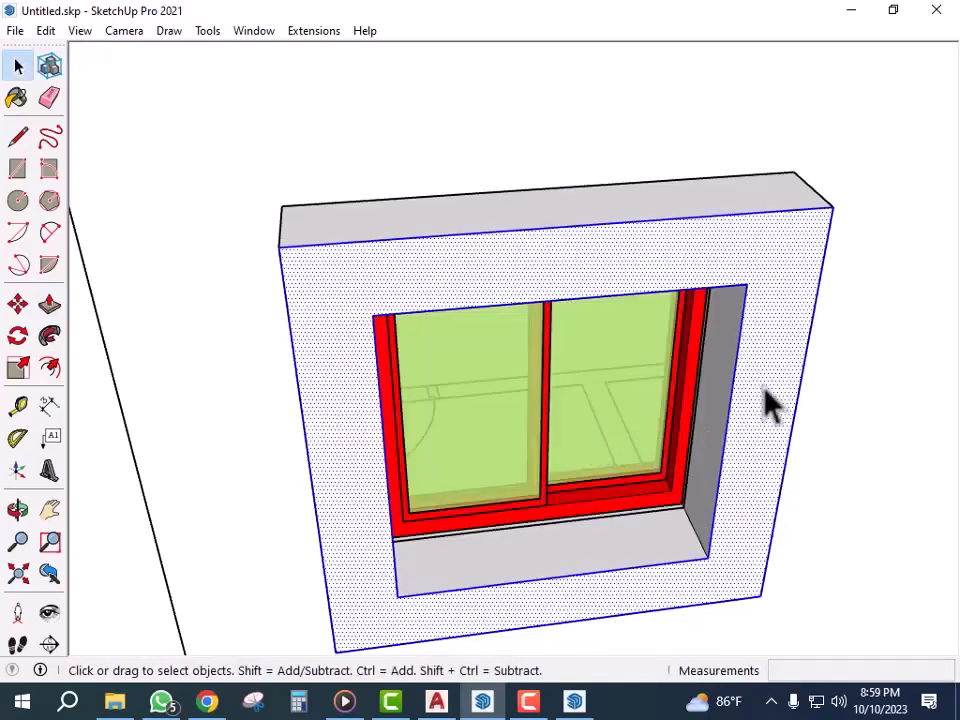